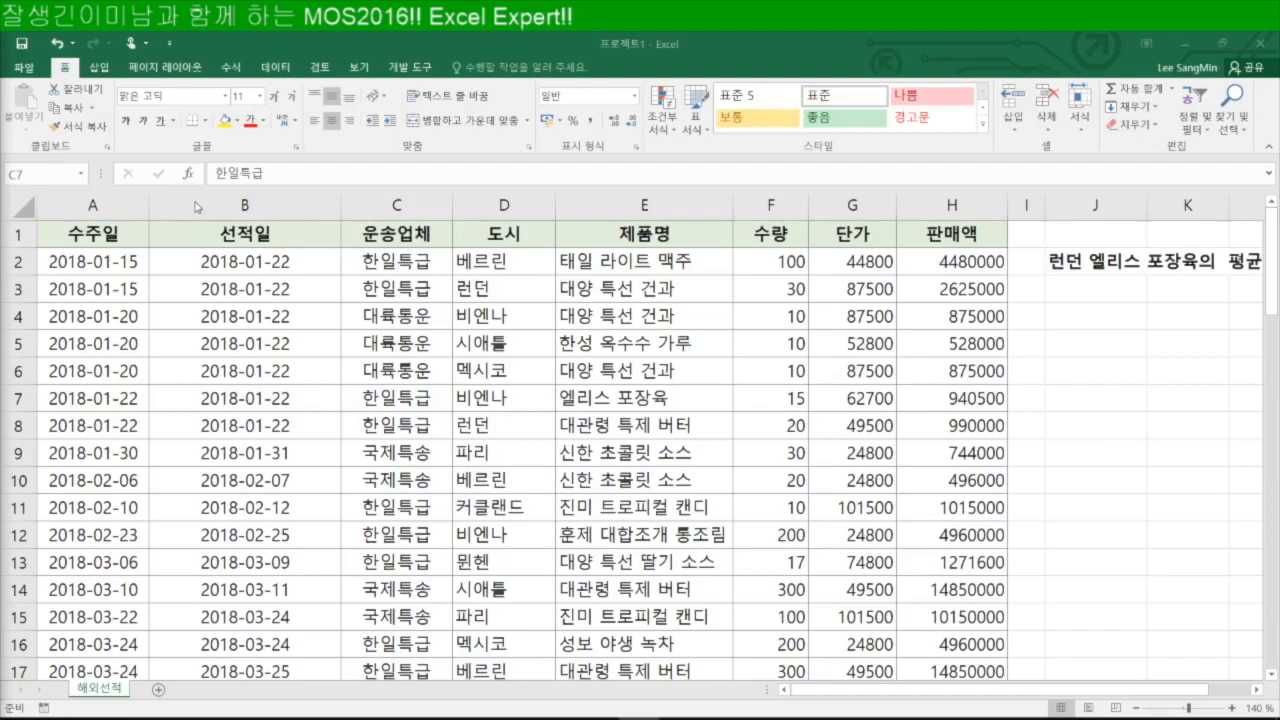
# Set the workbook calculation mode to manual (수동) in the formula options.
pyautogui.click(22, 68)
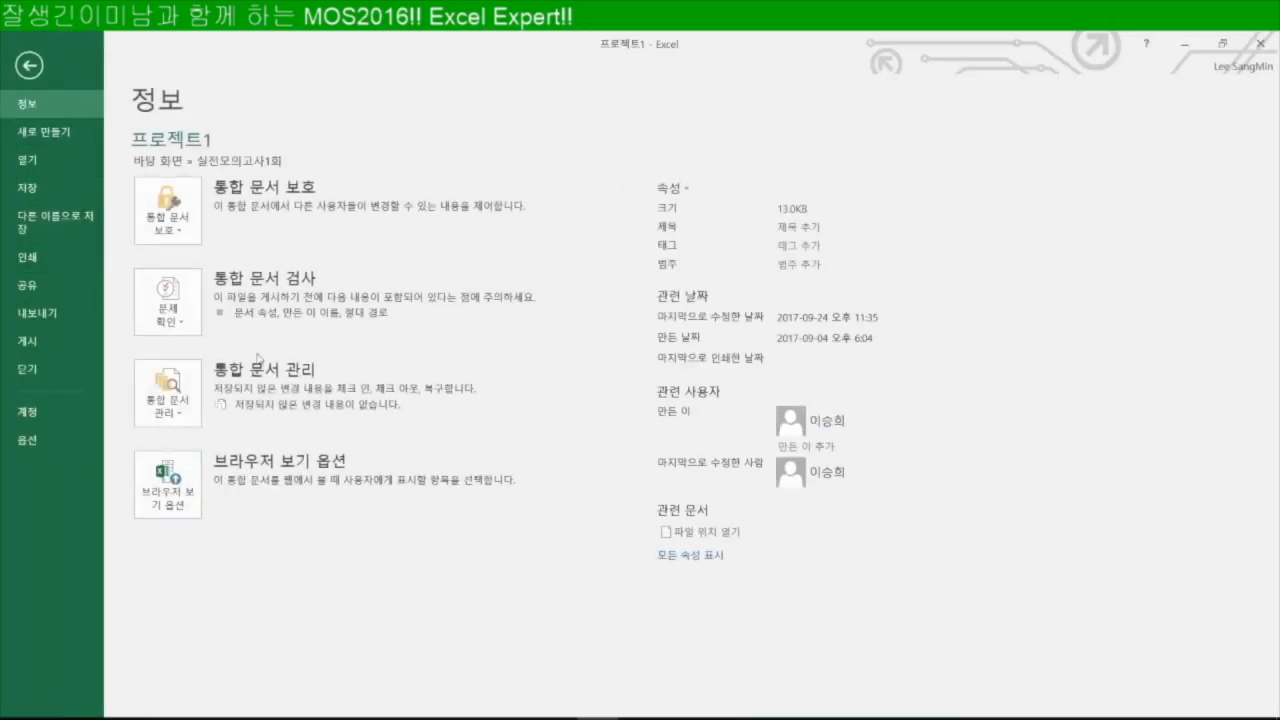
pyautogui.click(27, 440)
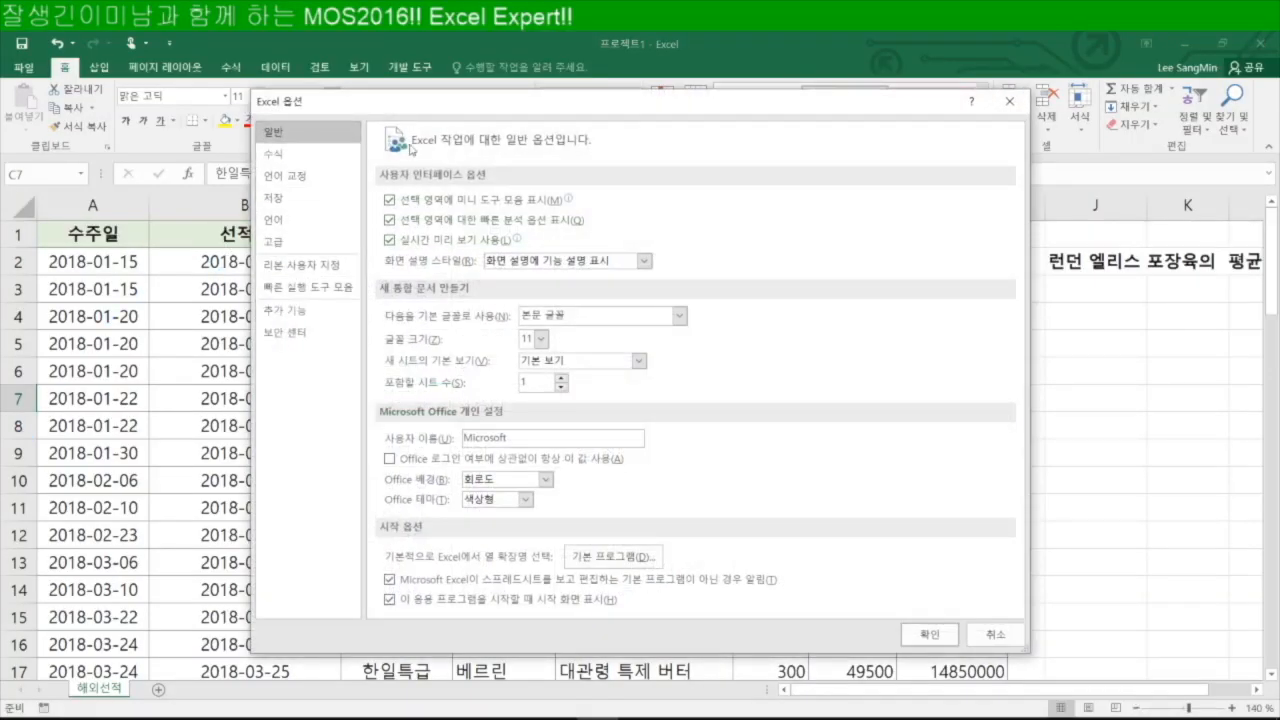
pyautogui.moveTo(415, 112); pyautogui.dragTo(310, 98)
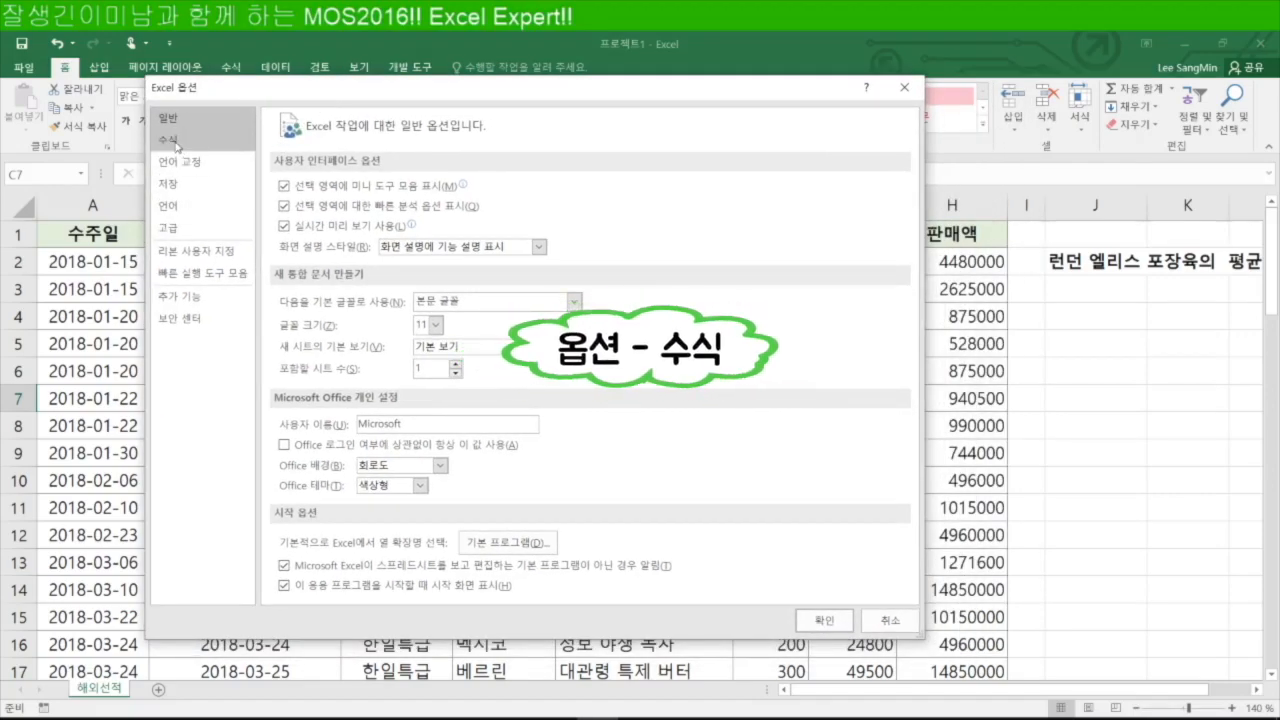
pyautogui.click(176, 146)
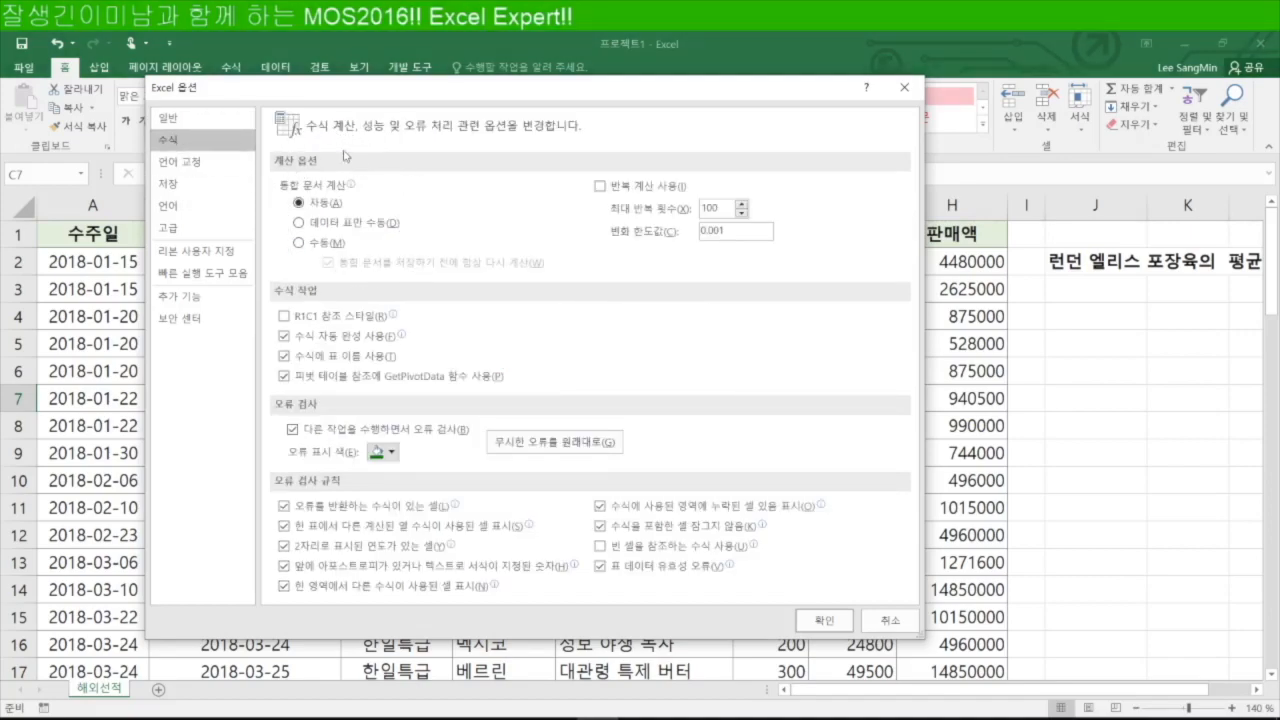
pyautogui.click(299, 243)
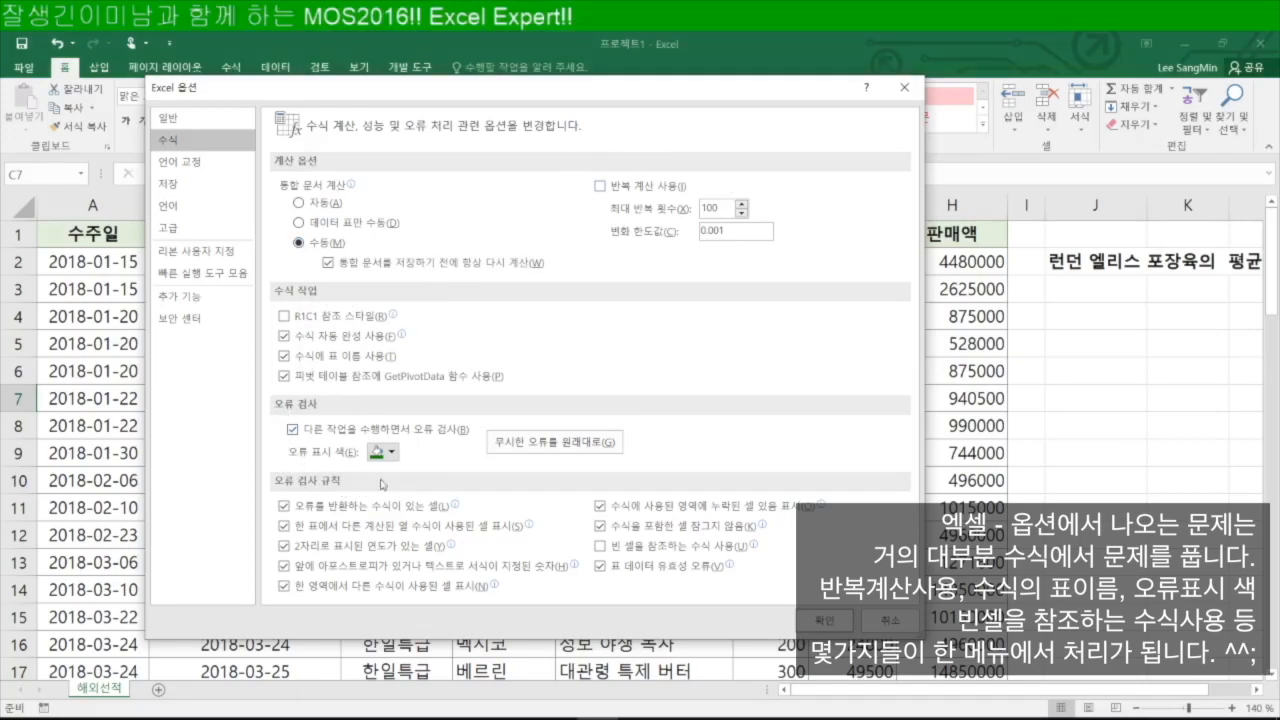
pyautogui.click(618, 552)
pyautogui.moveTo(259, 90); pyautogui.dragTo(254, 83)
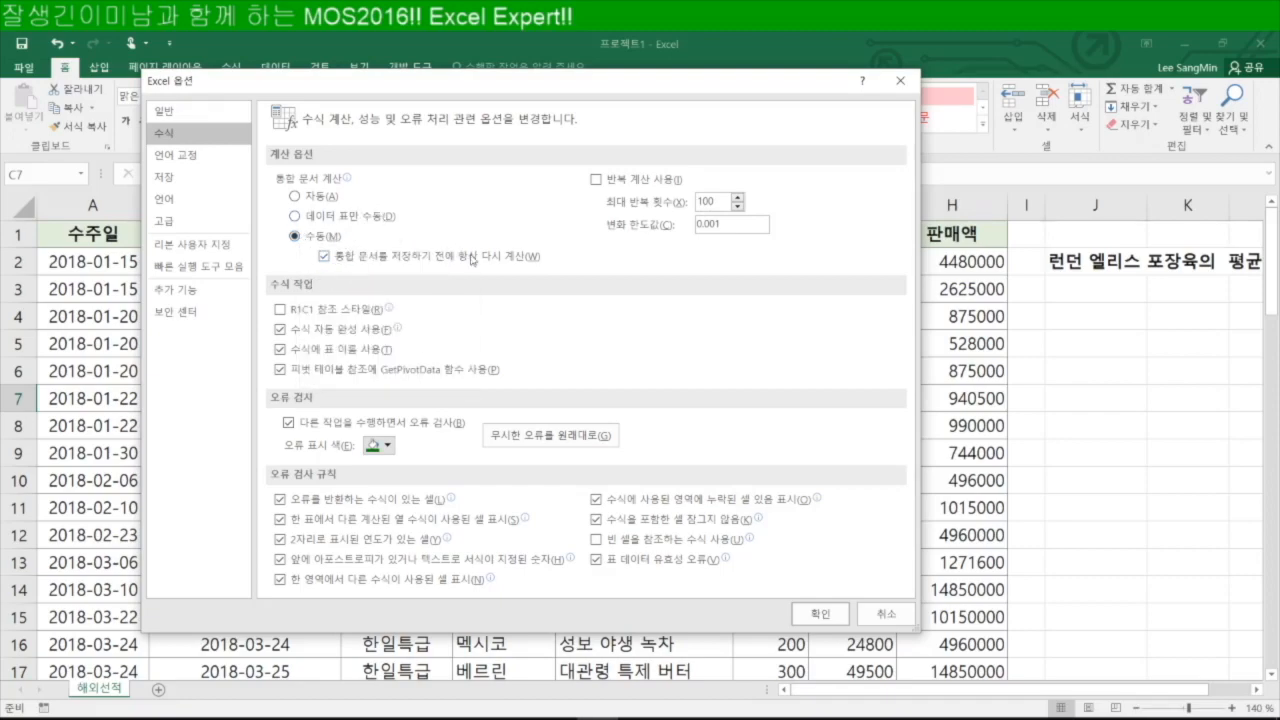
pyautogui.click(818, 614)
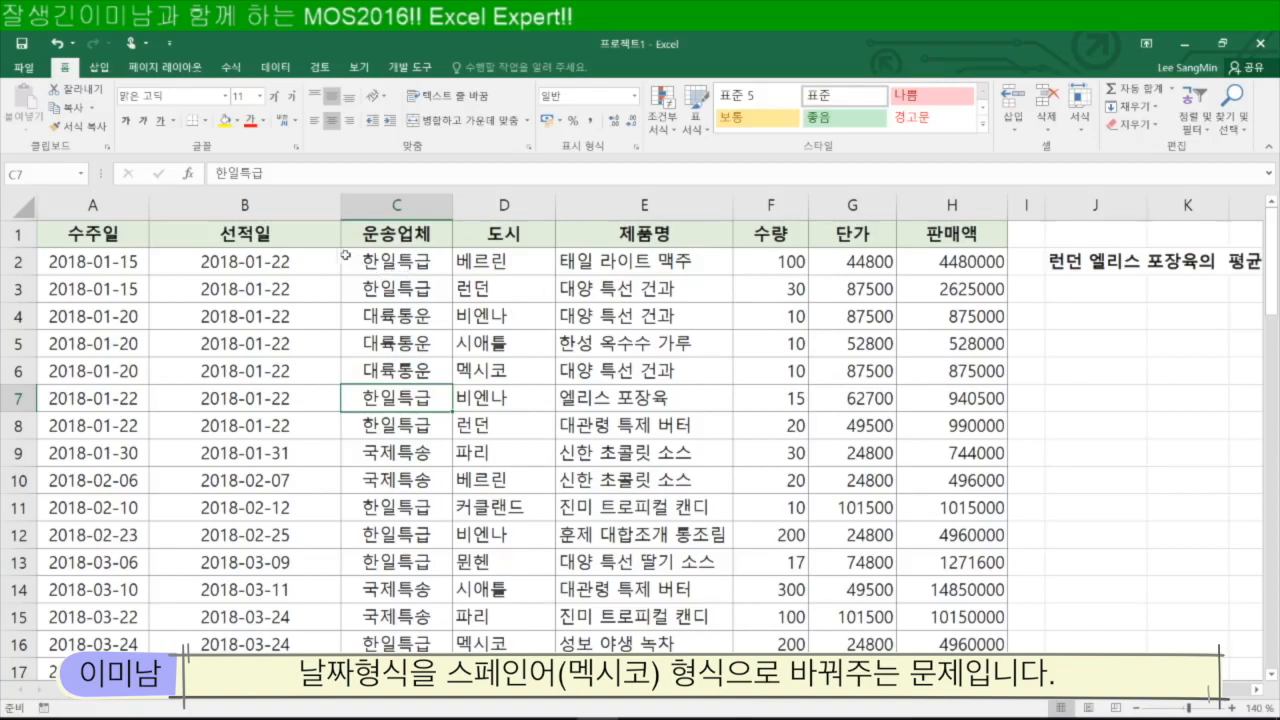
# Select the entire 선적일 column (column B) and look through its dates.
pyautogui.click(265, 208)
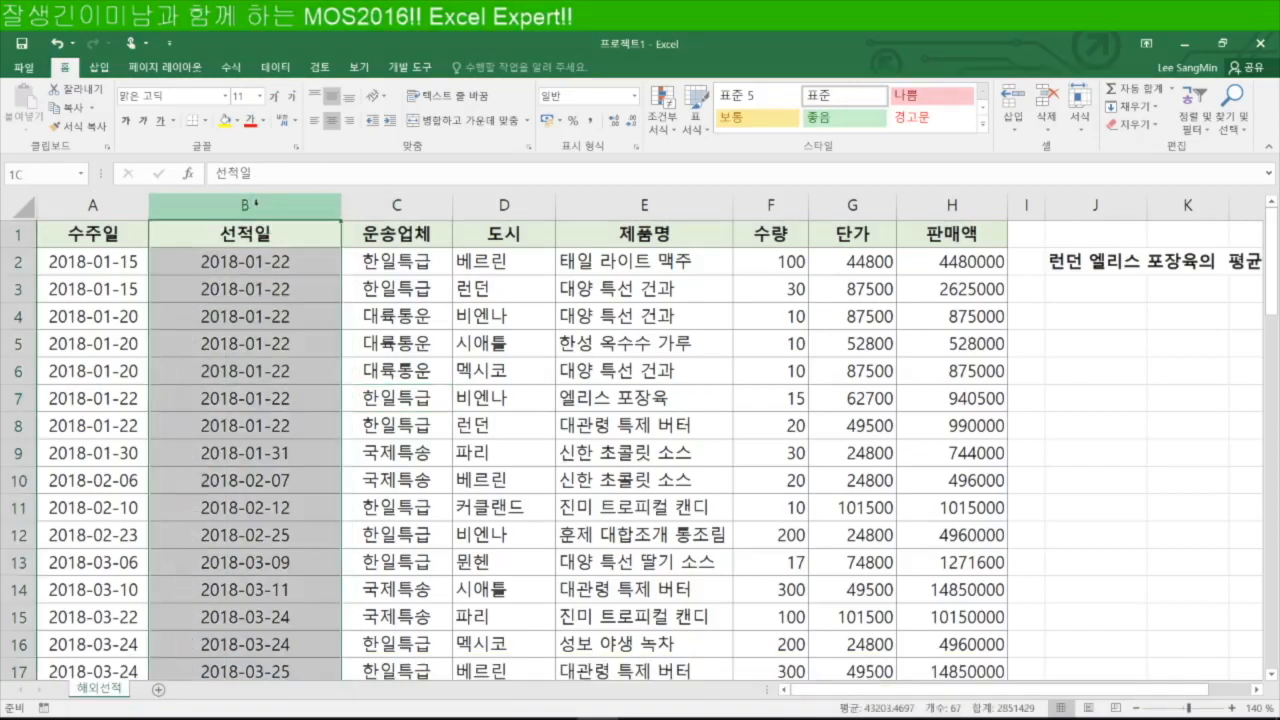
pyautogui.scroll(-5, 275, 357)
pyautogui.scroll(-20, 275, 357)
pyautogui.scroll(13, 275, 365)
pyautogui.scroll(13, 275, 372)
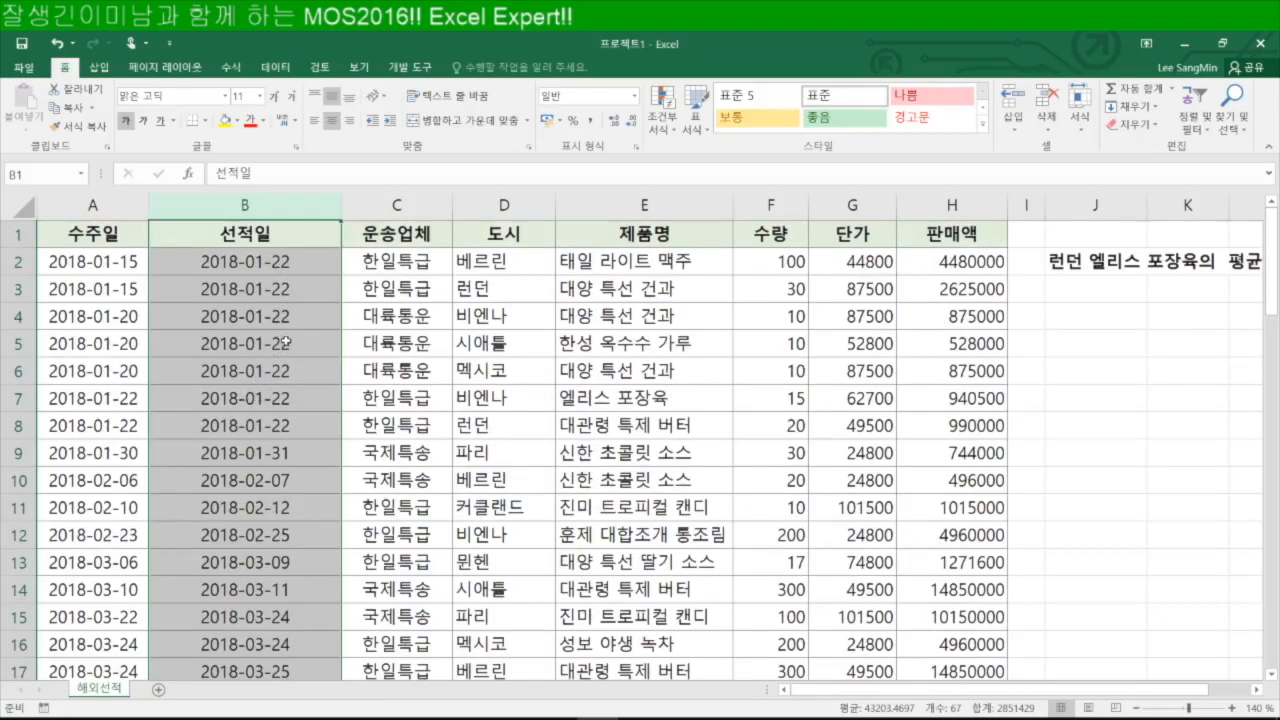
pyautogui.click(529, 147)
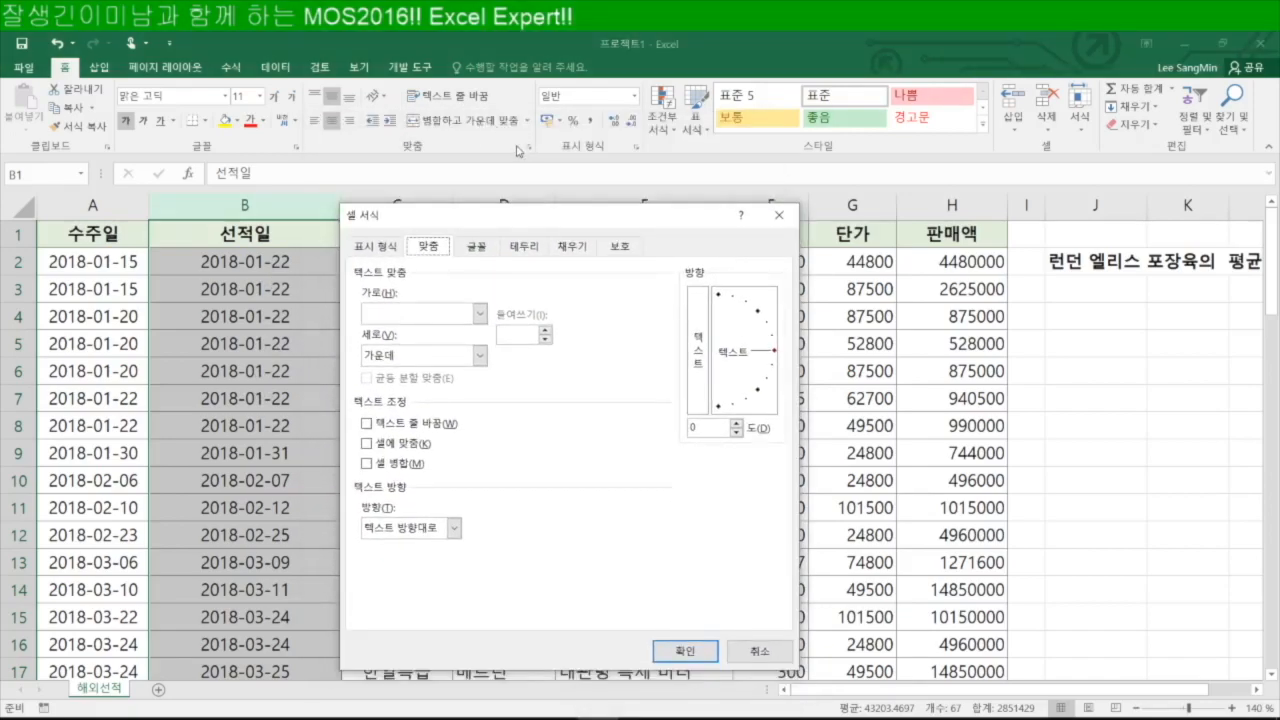
pyautogui.click(779, 215)
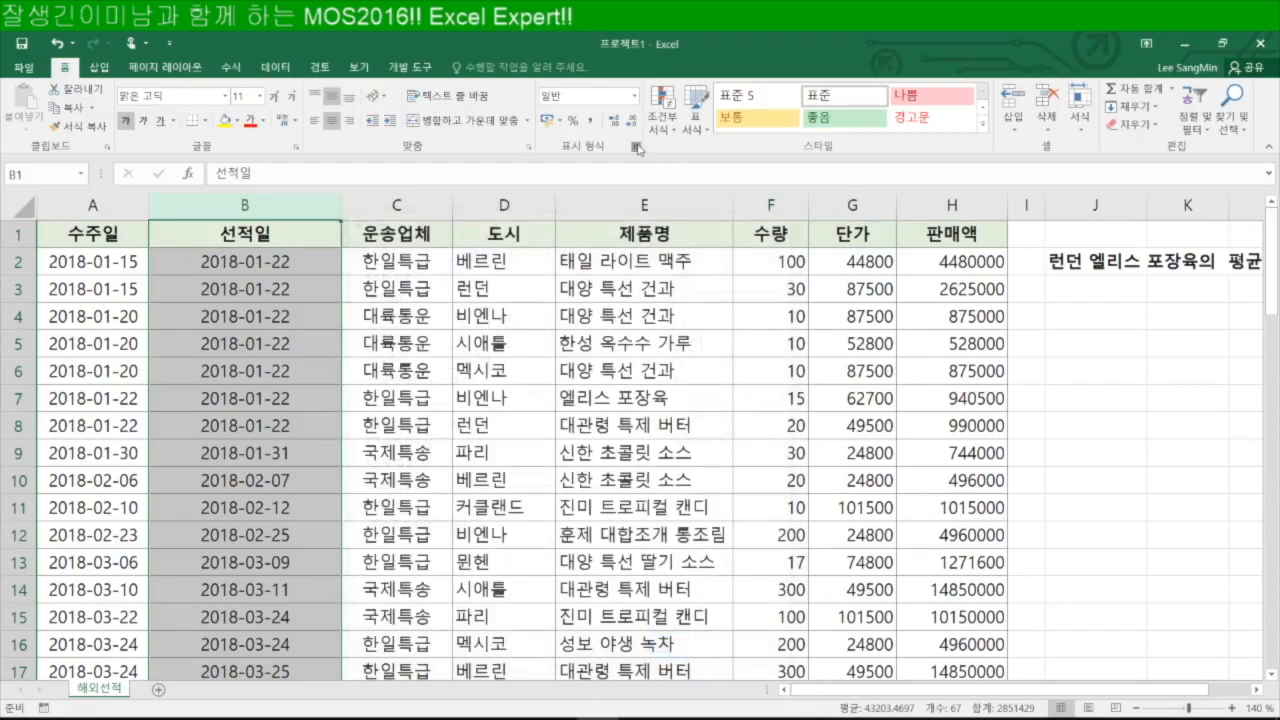
pyautogui.click(636, 147)
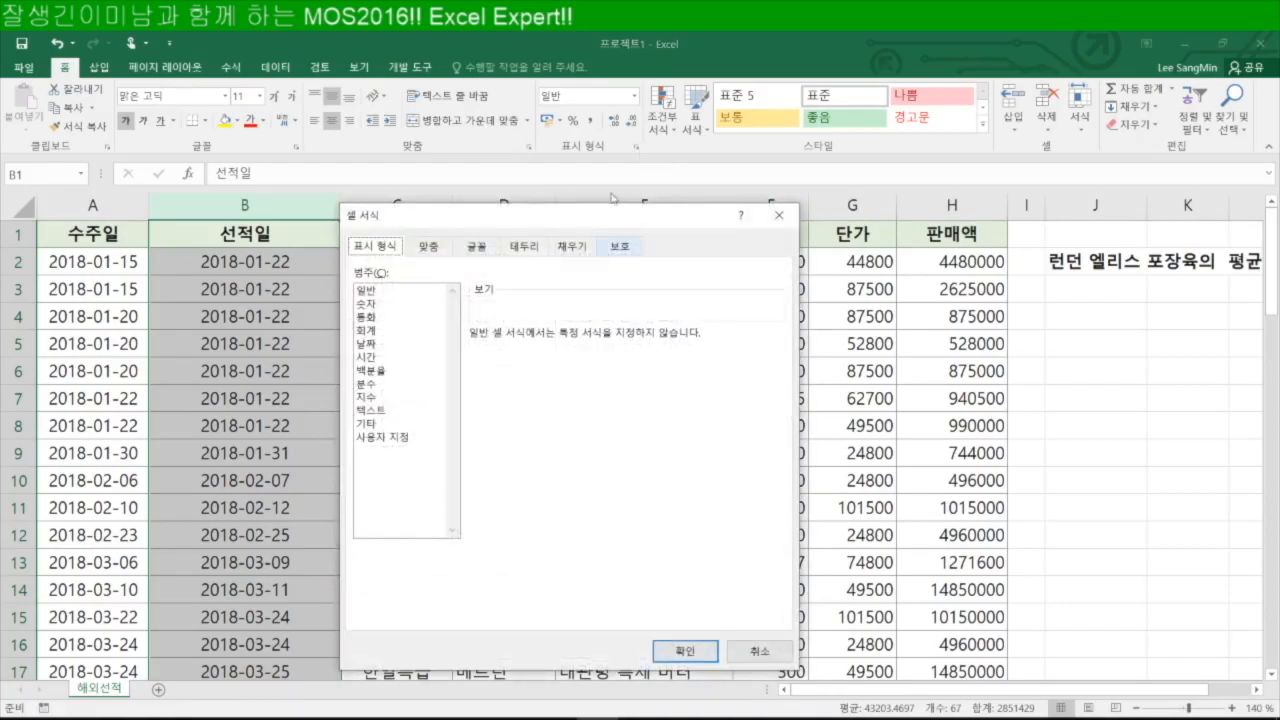
pyautogui.click(779, 215)
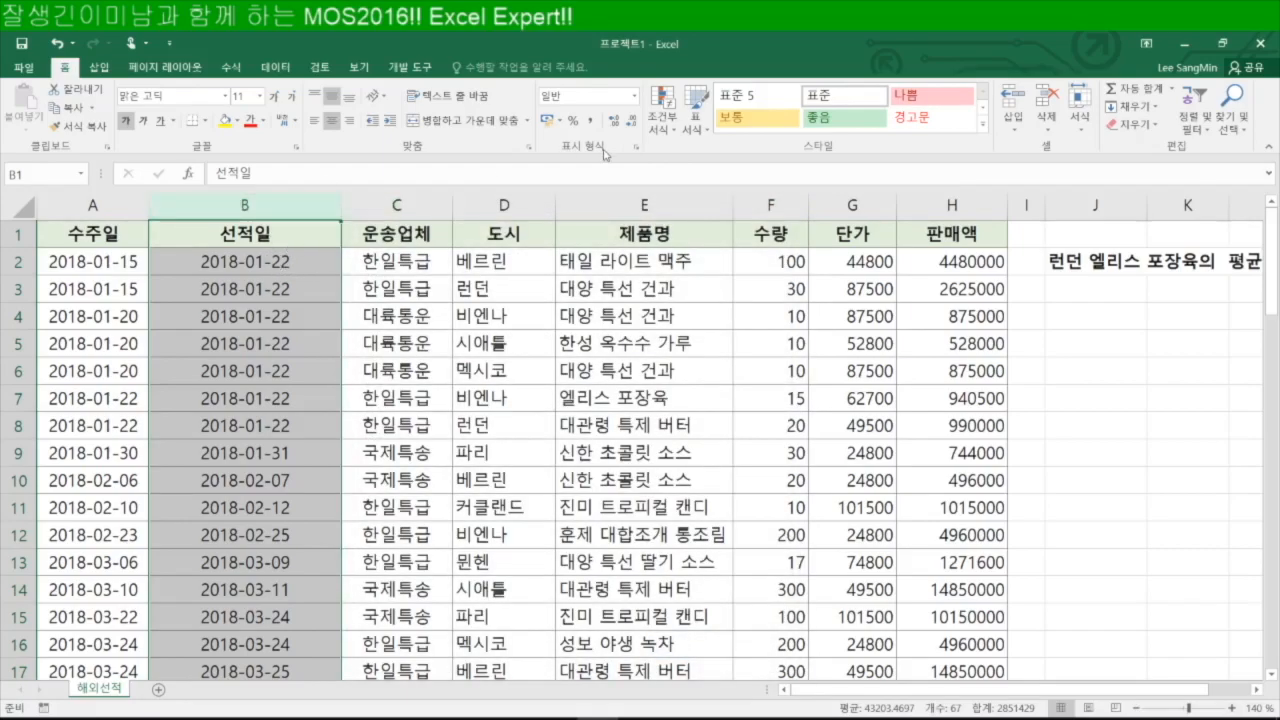
pyautogui.rightClick(258, 233)
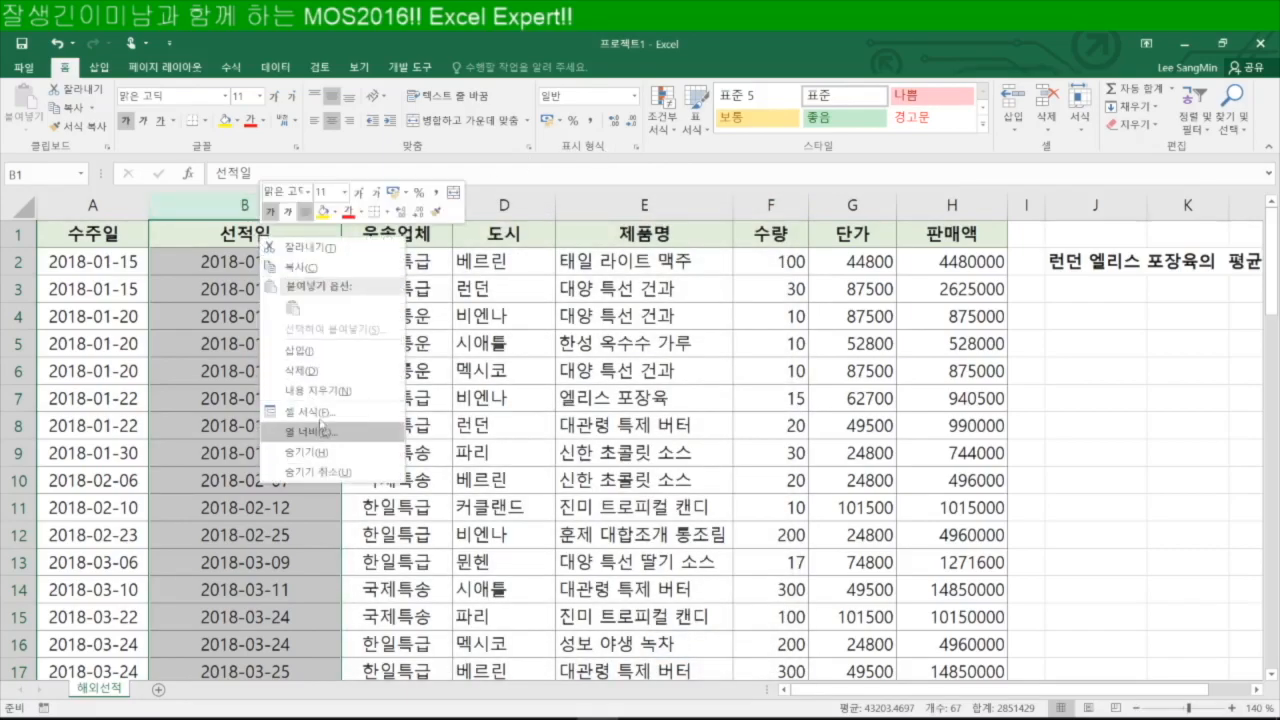
pyautogui.click(308, 416)
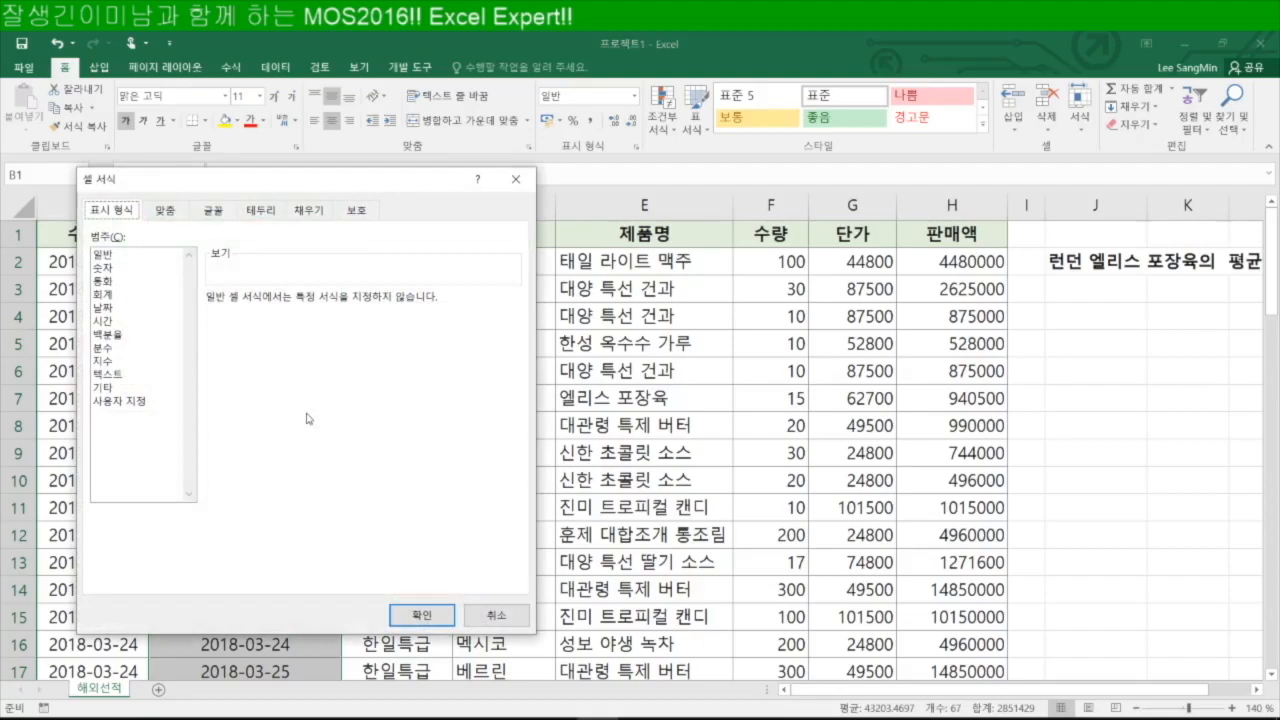
pyautogui.click(435, 616)
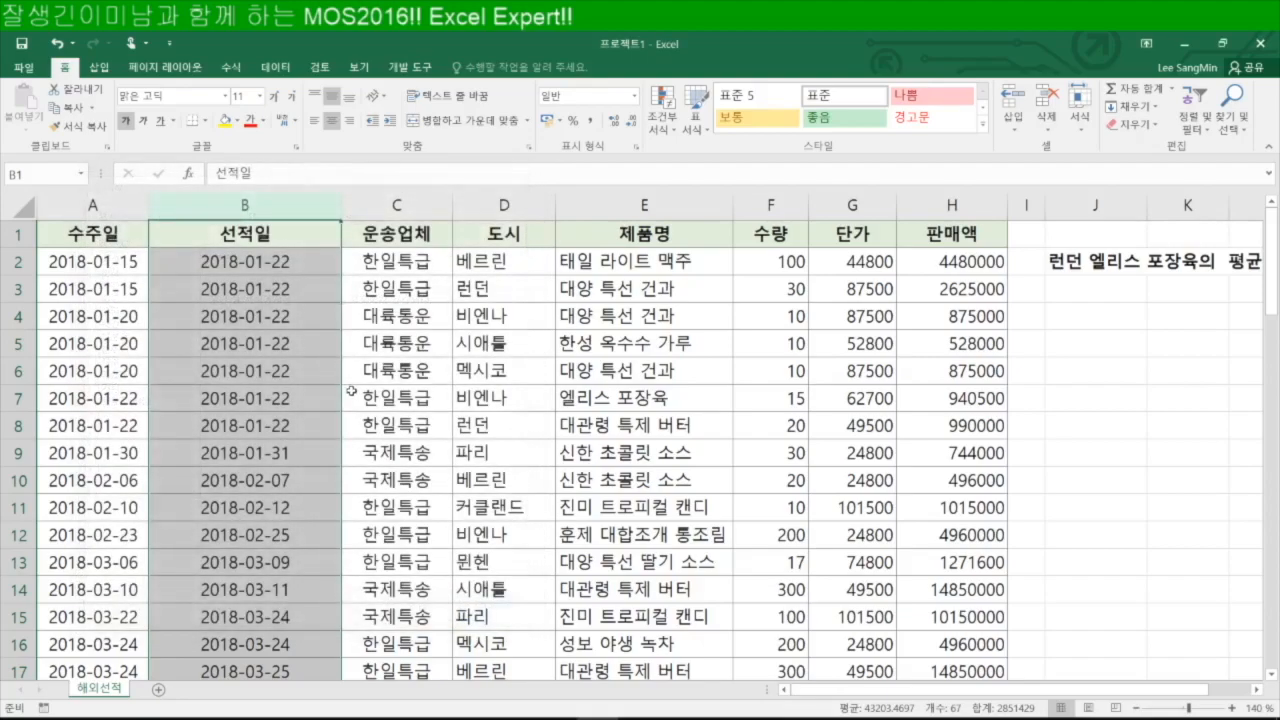
# Format the selected 선적일 column as a date with the 스페인어(멕시코) locale and the "14 de marzo de 2012" type.
pyautogui.hotkey('ctrl', '1')
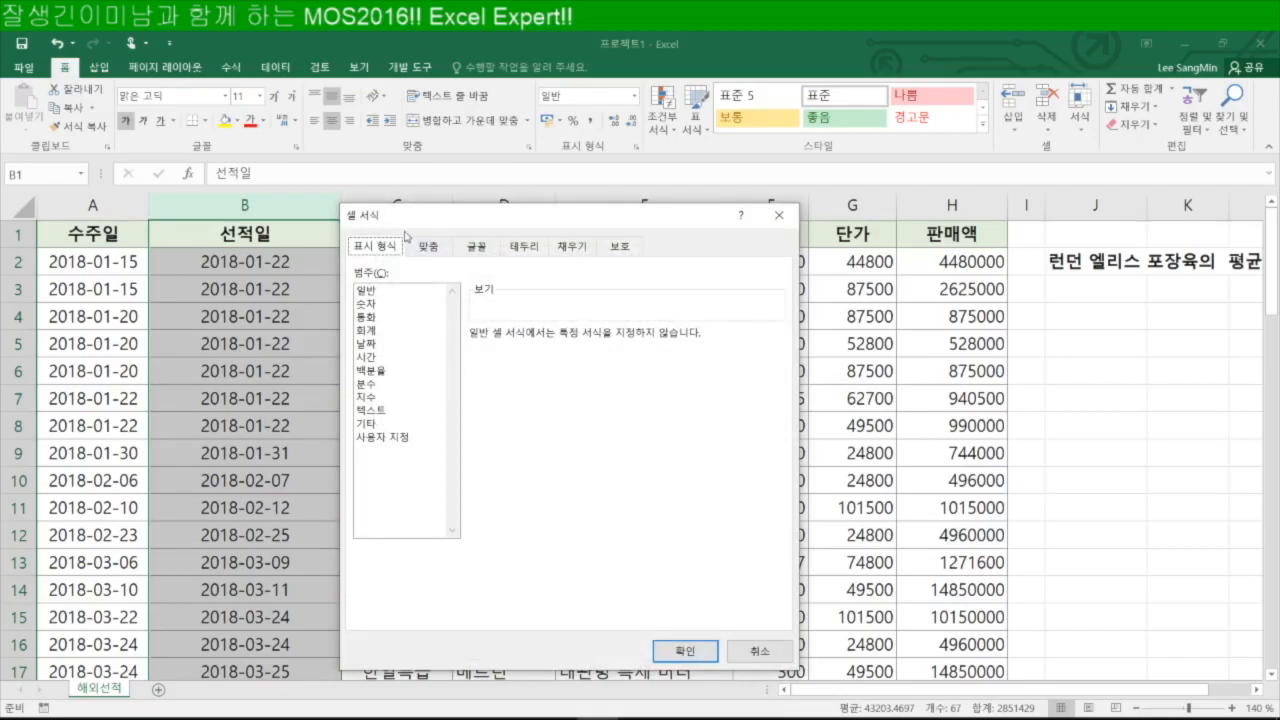
pyautogui.click(372, 345)
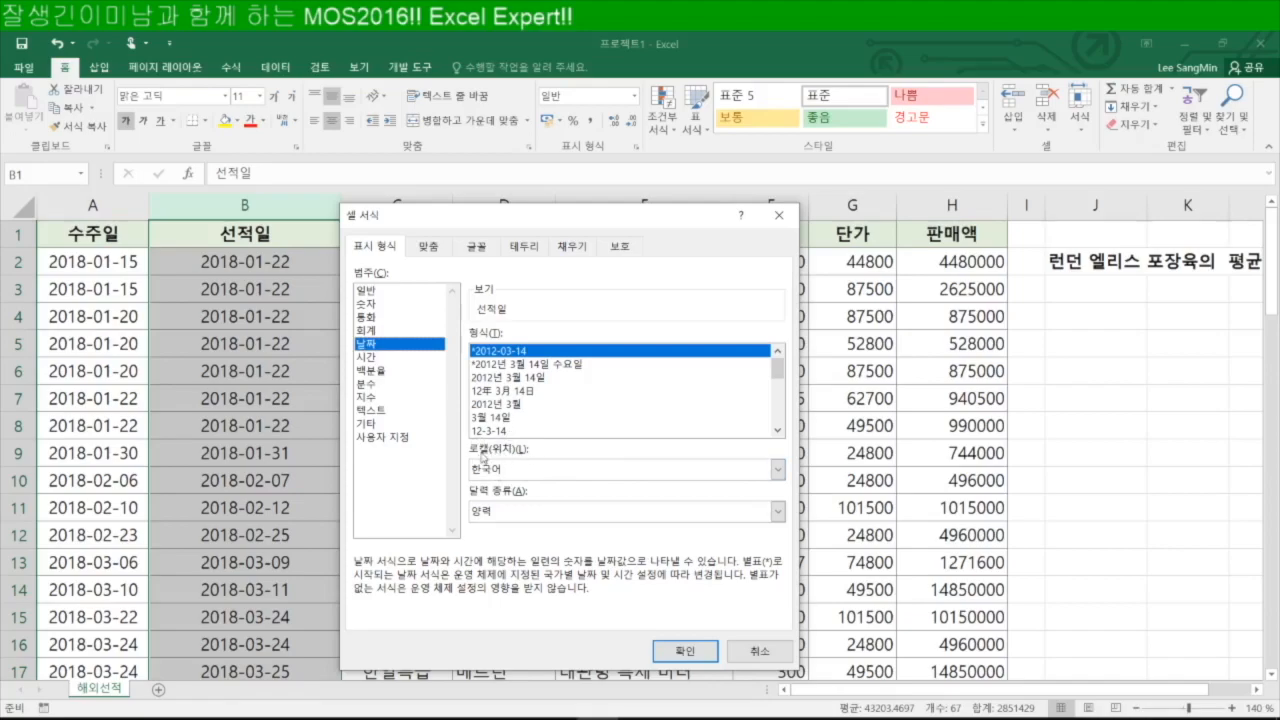
pyautogui.click(777, 469)
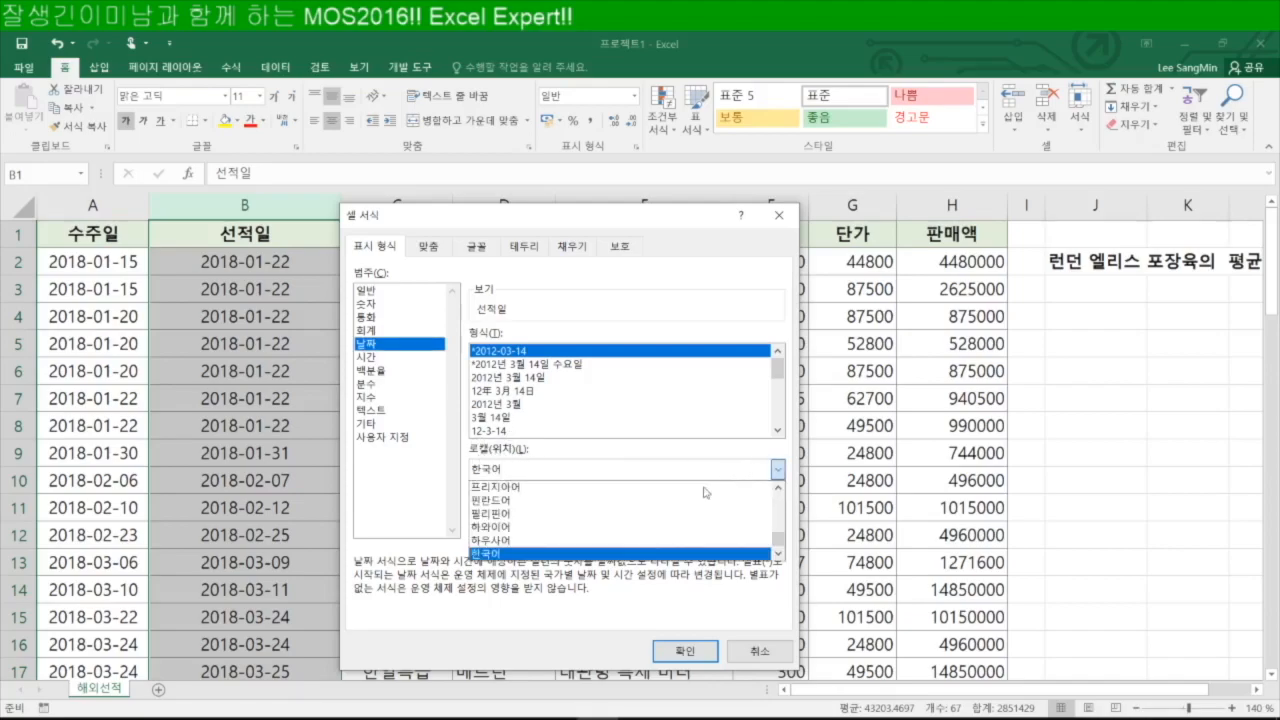
pyautogui.scroll(-1, 690, 510)
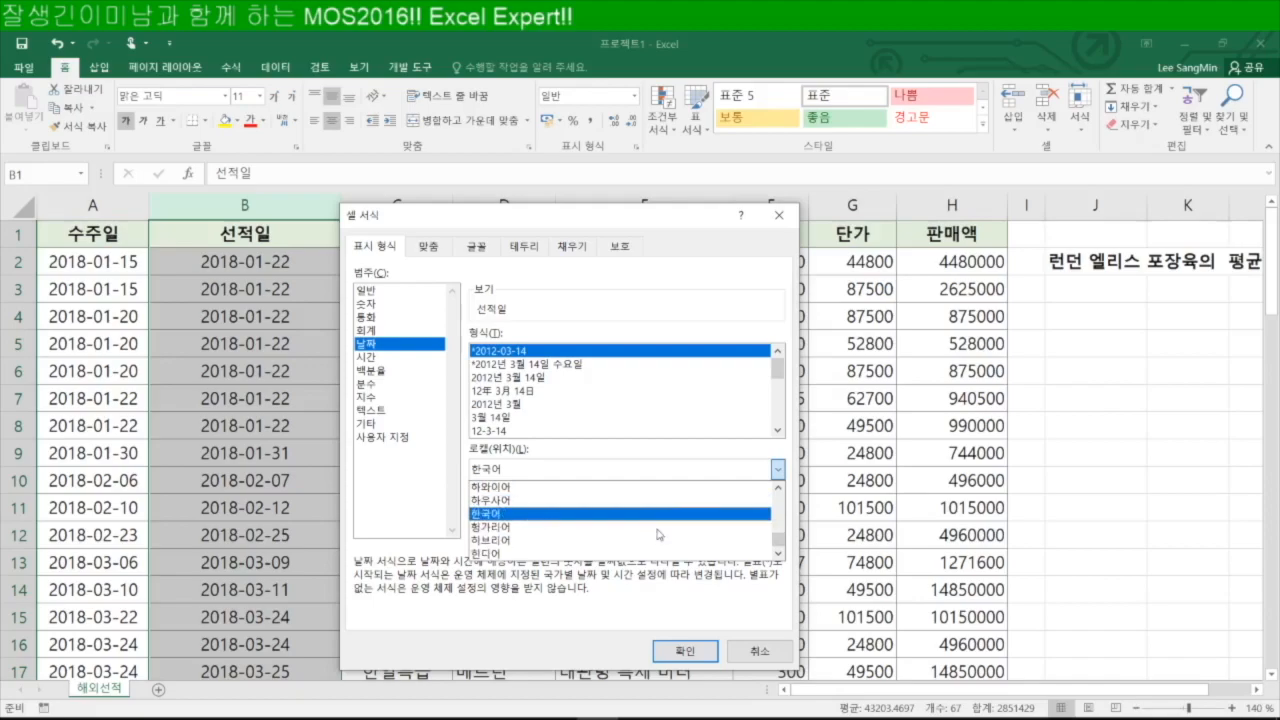
pyautogui.scroll(1, 617, 538)
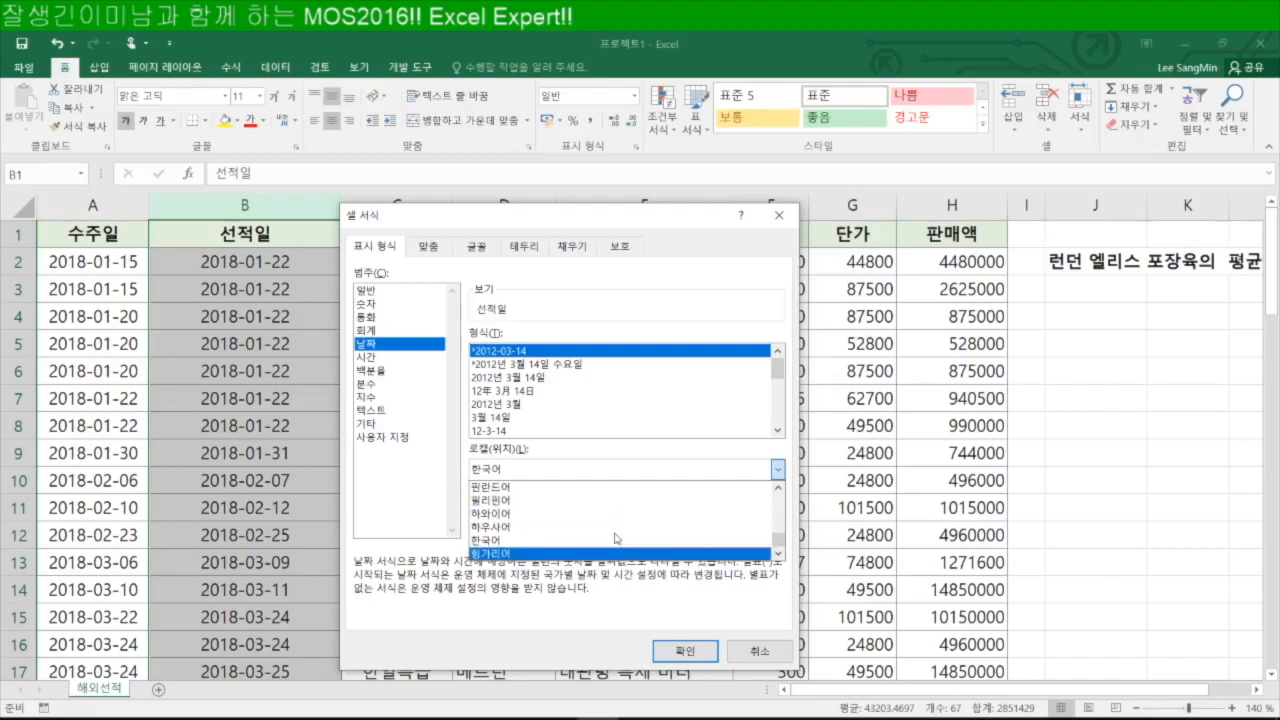
pyautogui.scroll(10, 617, 538)
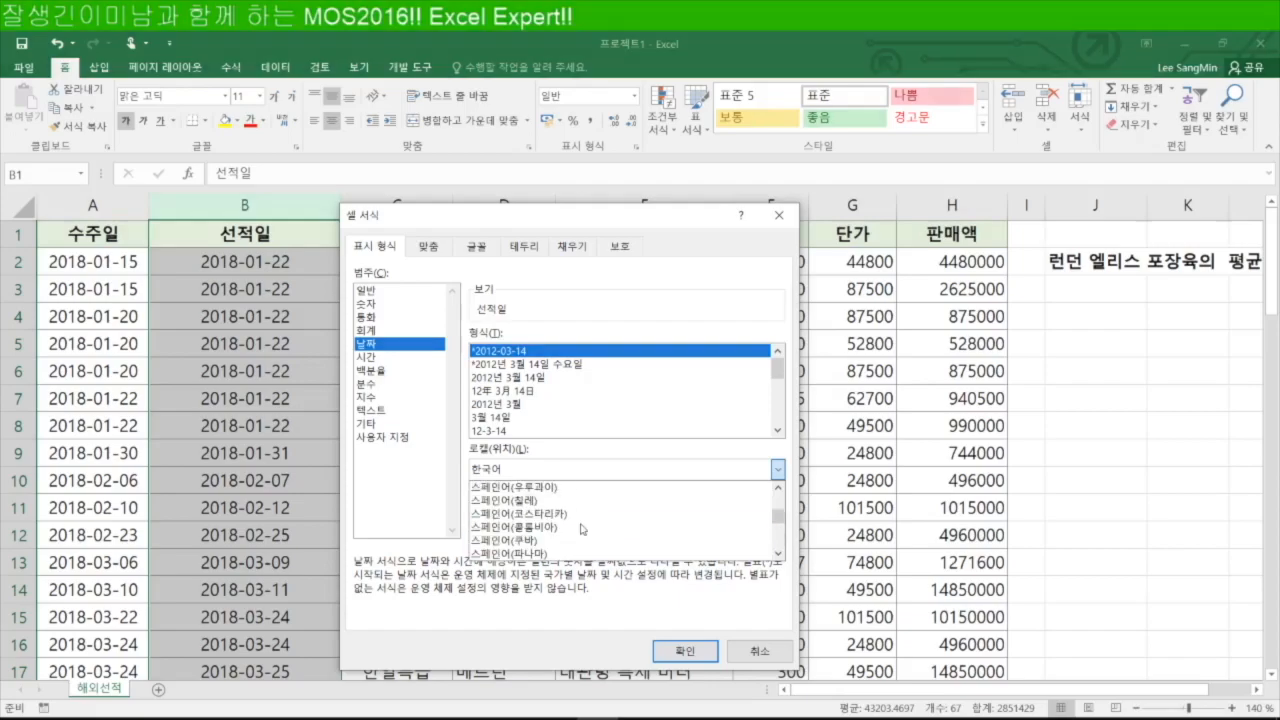
pyautogui.scroll(3, 582, 528)
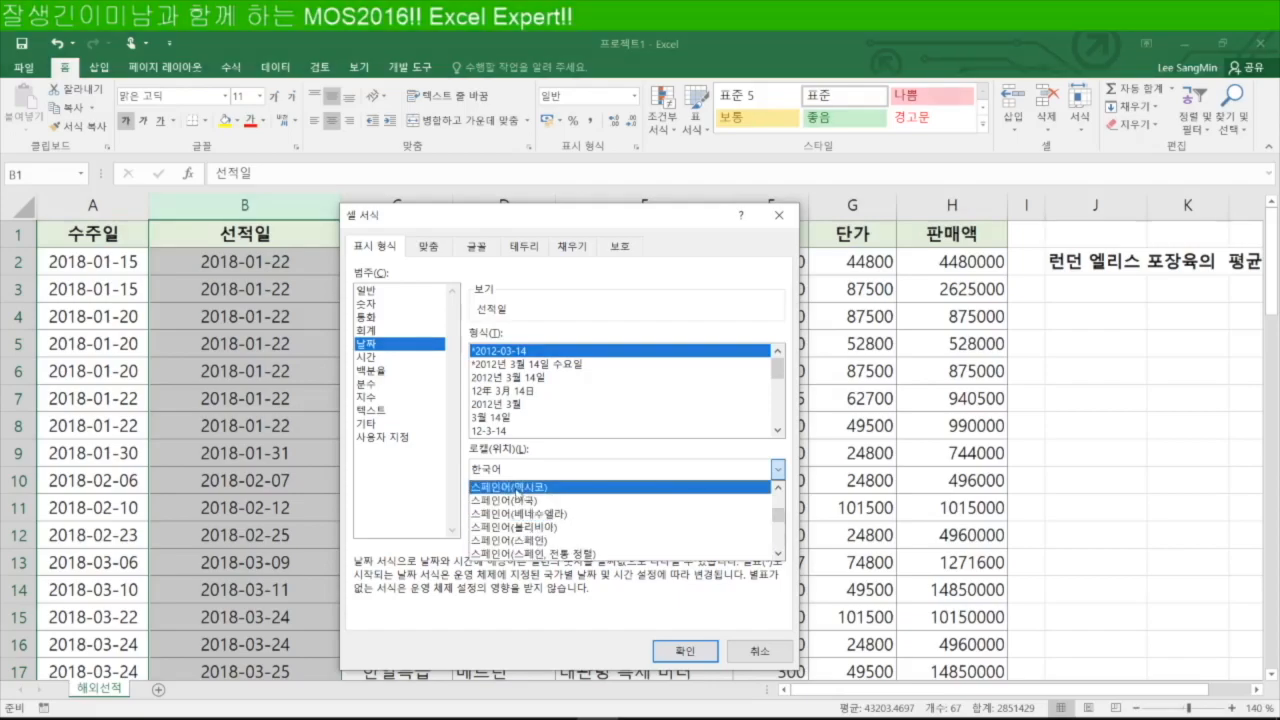
pyautogui.click(612, 487)
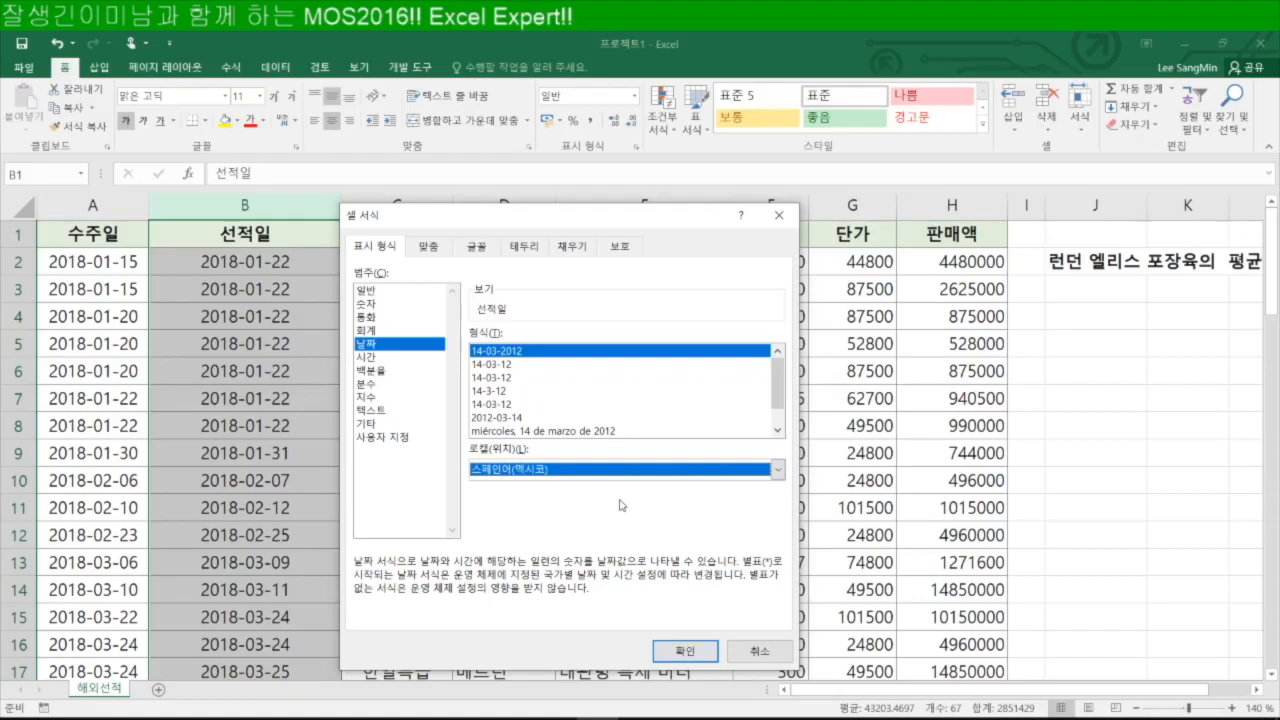
pyautogui.moveTo(777, 391); pyautogui.dragTo(773, 423)
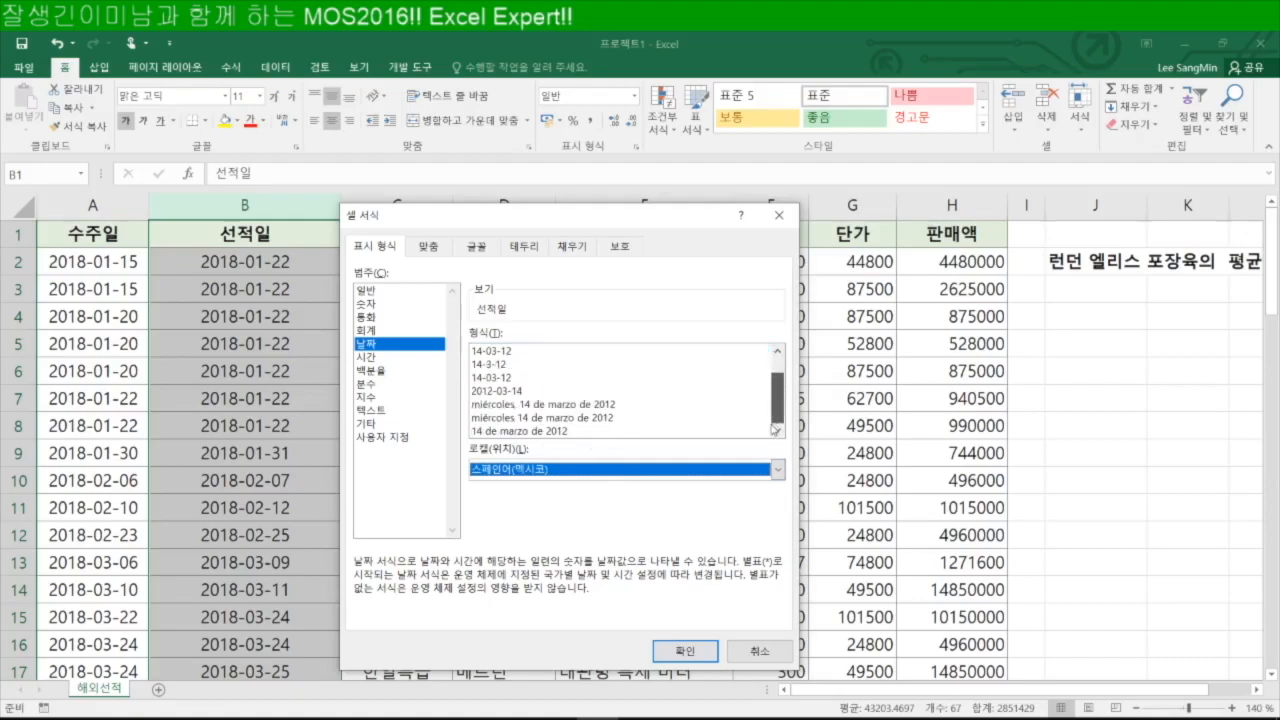
pyautogui.click(546, 432)
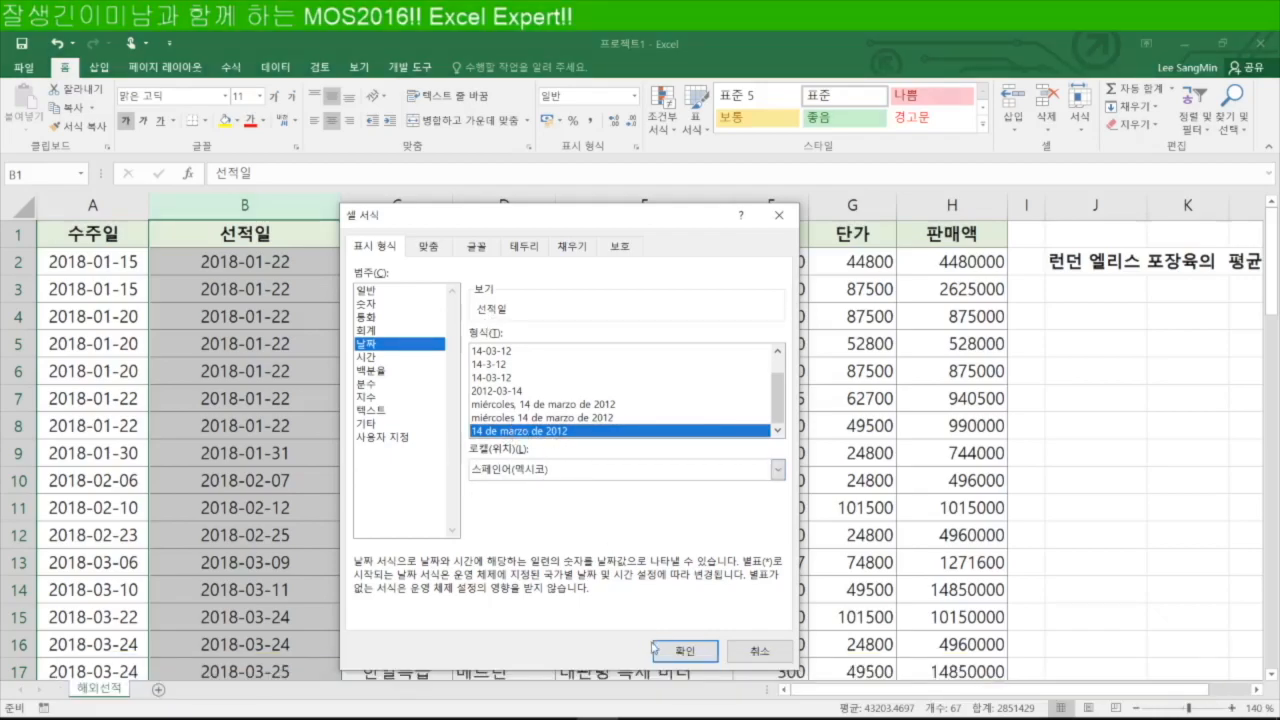
pyautogui.click(686, 651)
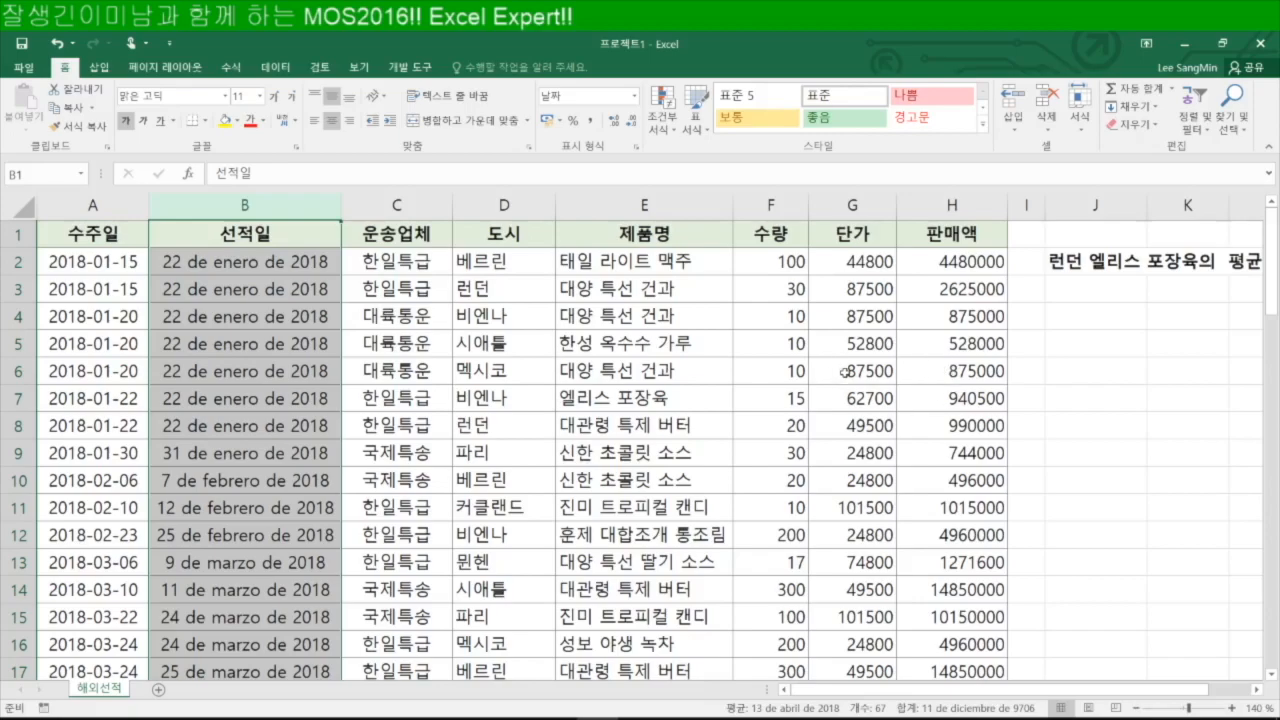
# Define a data validation rule for the 수량 values in F2:F67 allowing decimals (소수점) between 1 and 300.
pyautogui.click(778, 260)
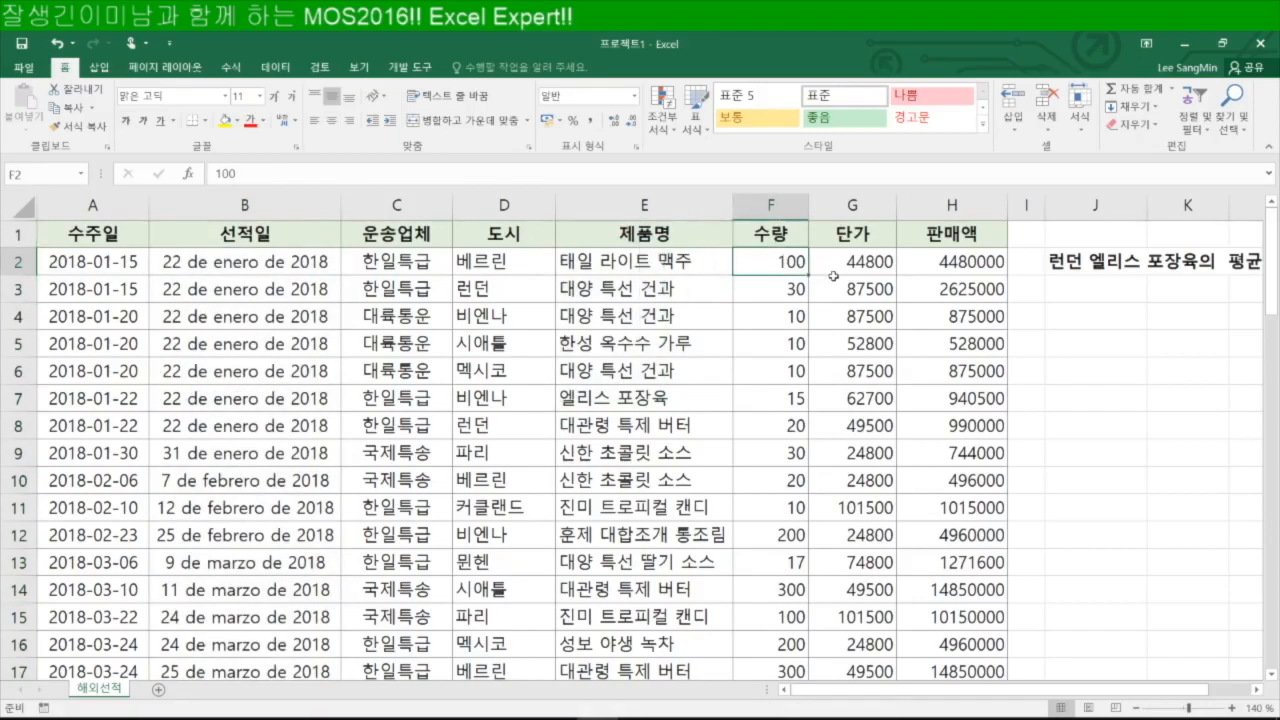
pyautogui.hotkey('ctrl', 'shift', 'Down')
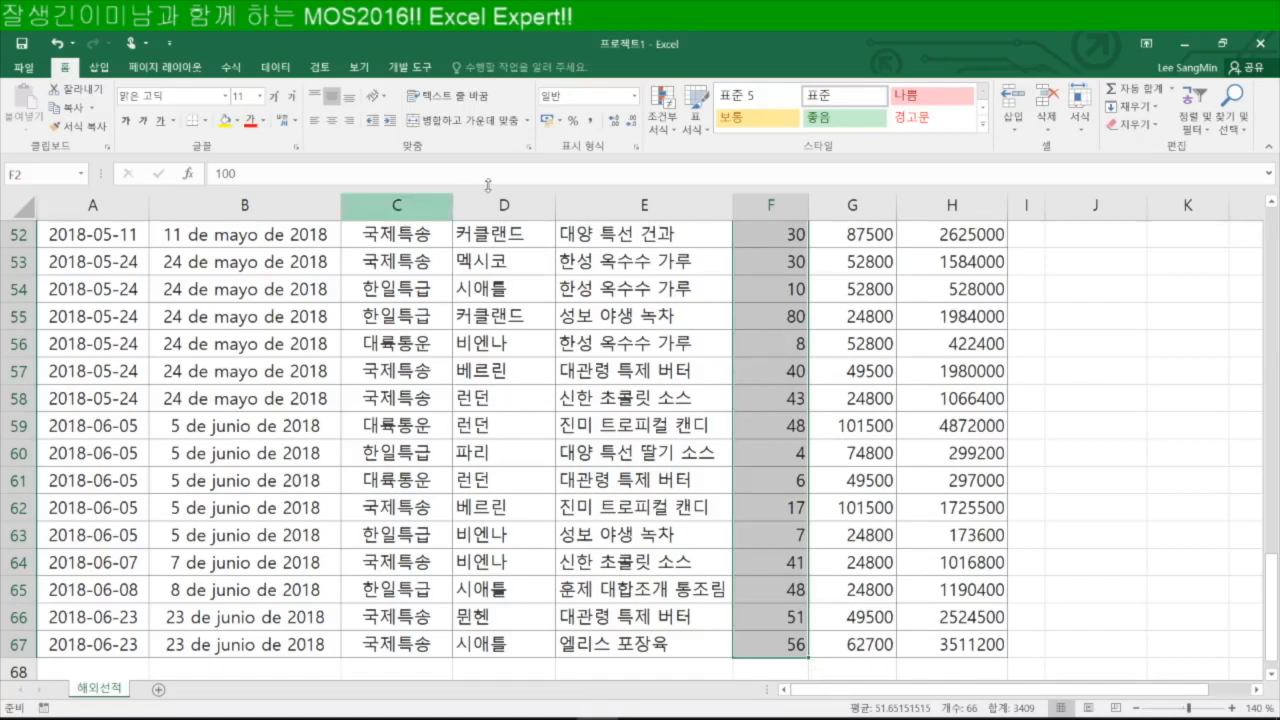
pyautogui.click(277, 67)
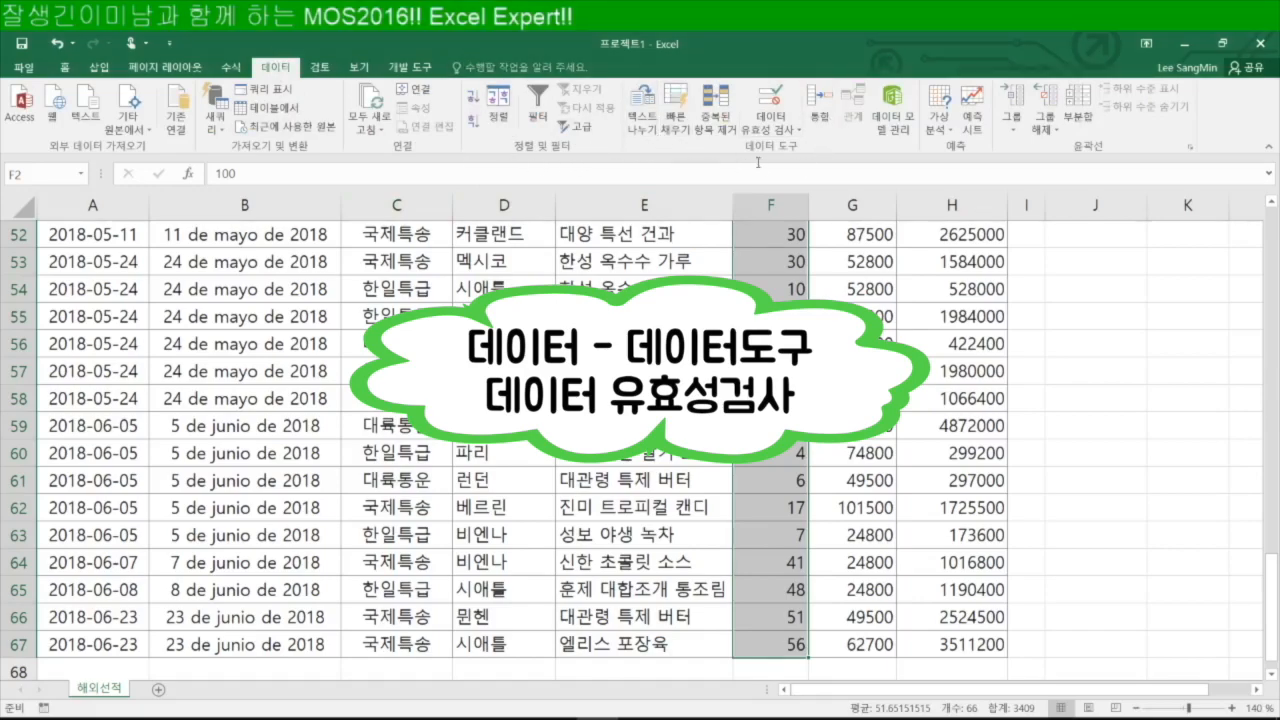
pyautogui.click(791, 130)
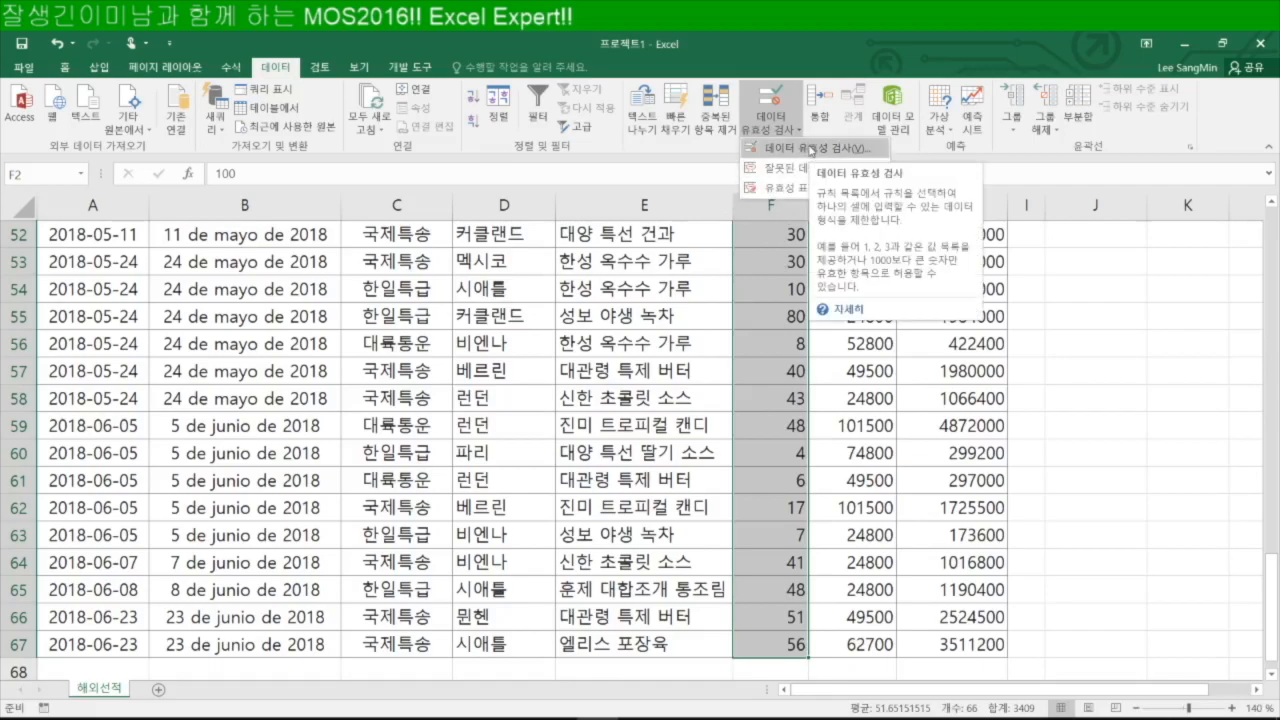
pyautogui.click(811, 149)
pyautogui.moveTo(564, 292); pyautogui.dragTo(628, 169)
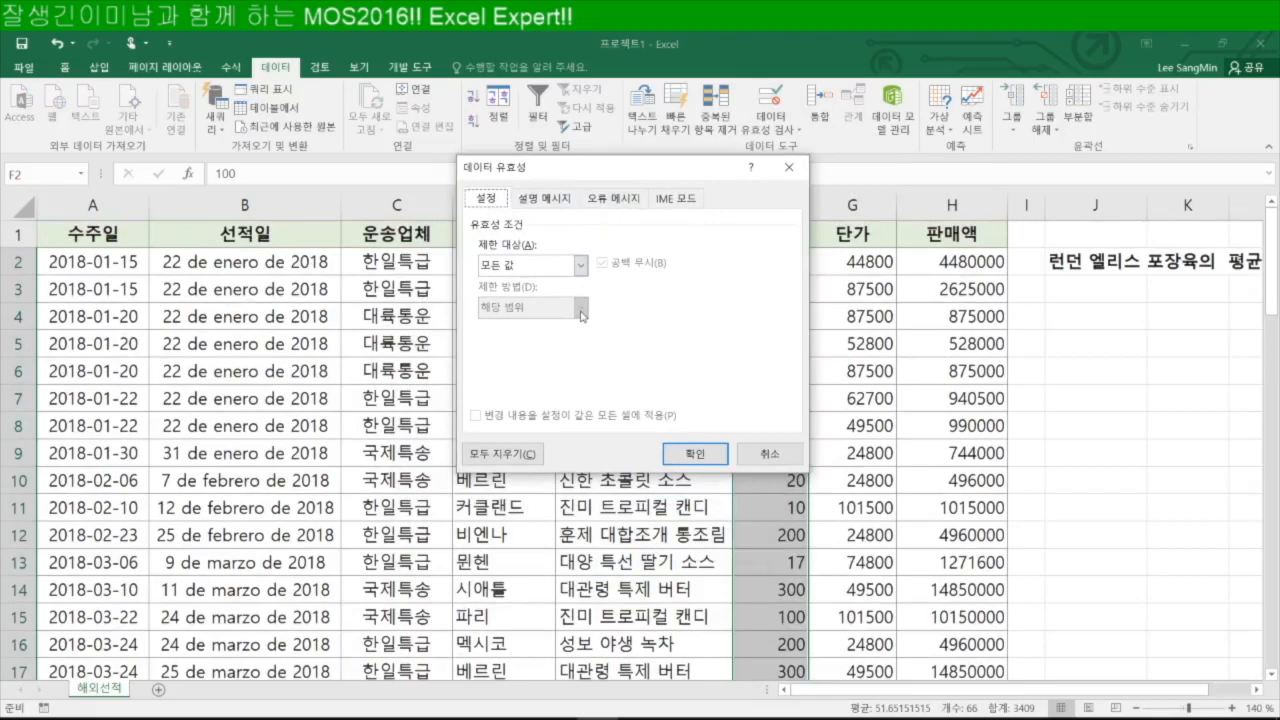
pyautogui.click(580, 266)
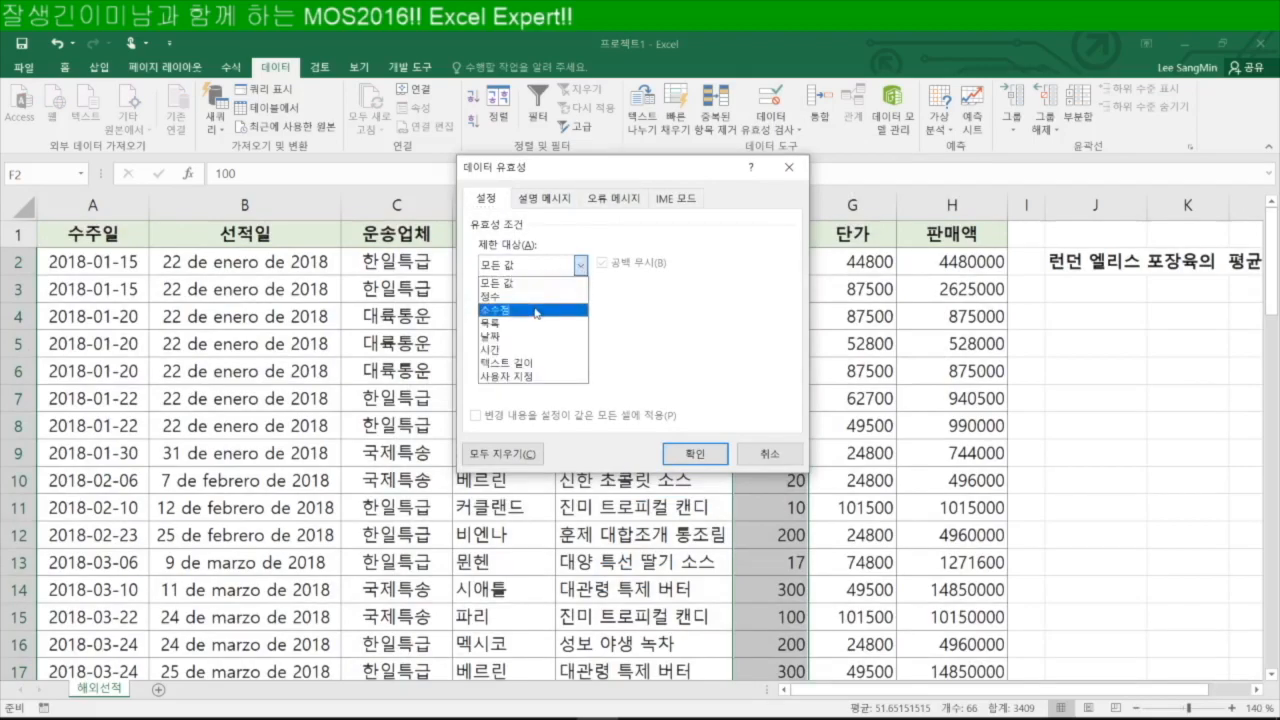
pyautogui.click(535, 310)
pyautogui.click(533, 350)
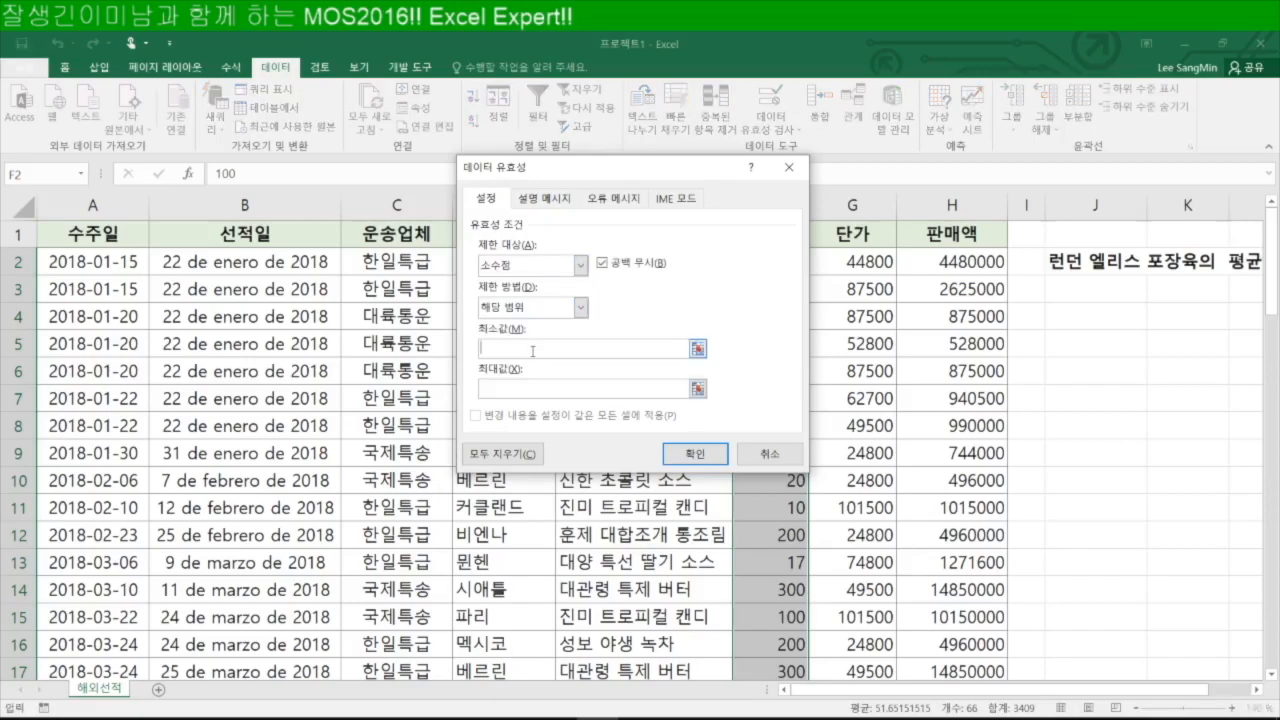
pyautogui.write('1')
pyautogui.write('300')
# Try the 경고 and 정보 styles for the validation's error alert, and set the style back to 중지.
pyautogui.click(543, 198)
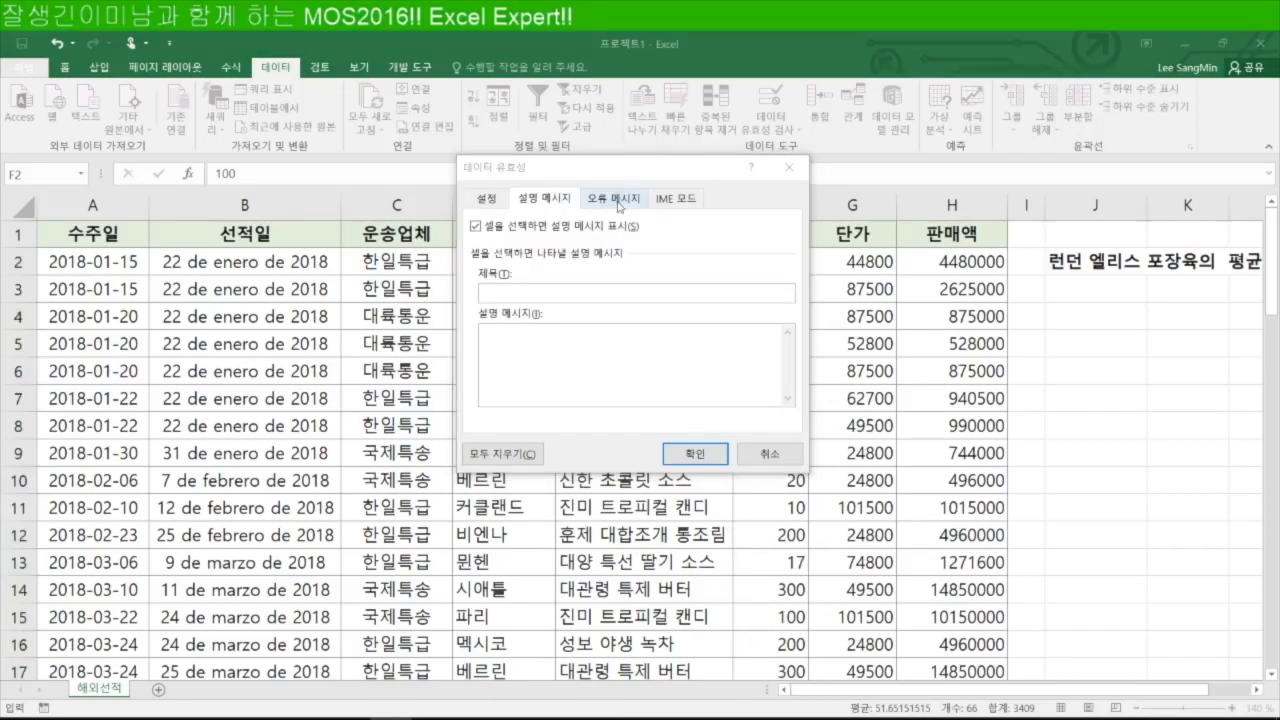
pyautogui.click(613, 198)
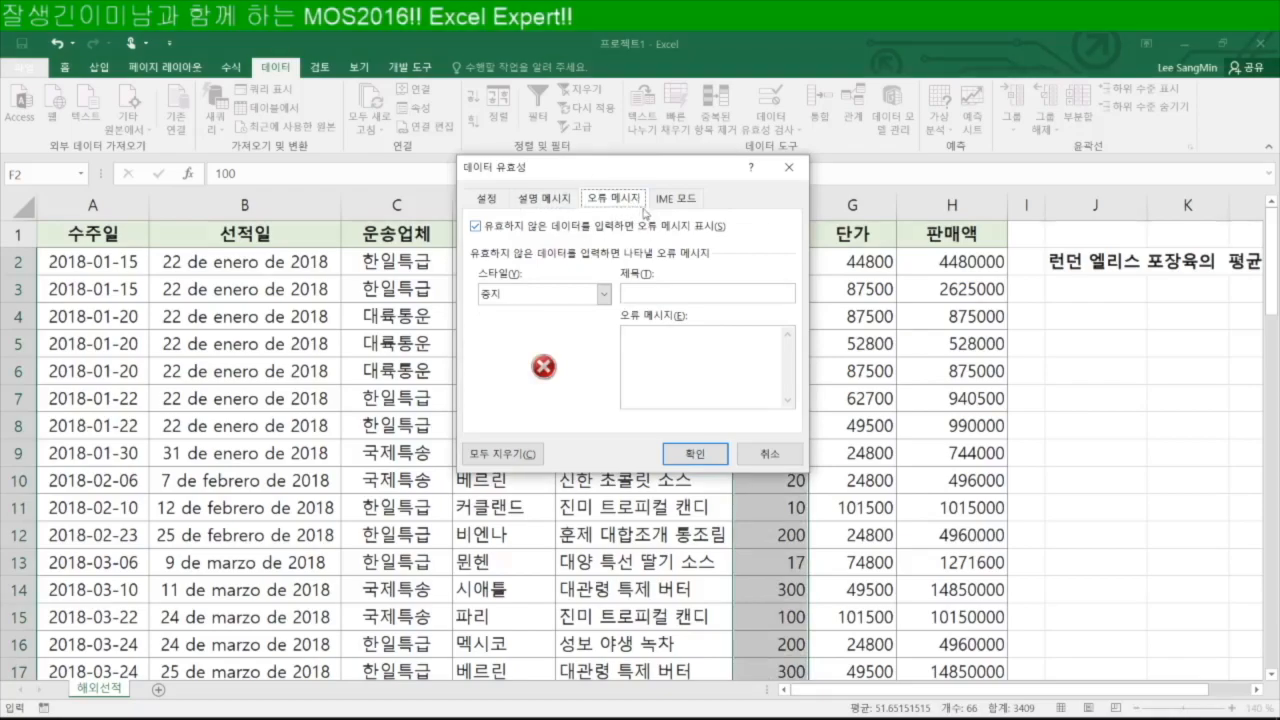
pyautogui.click(604, 297)
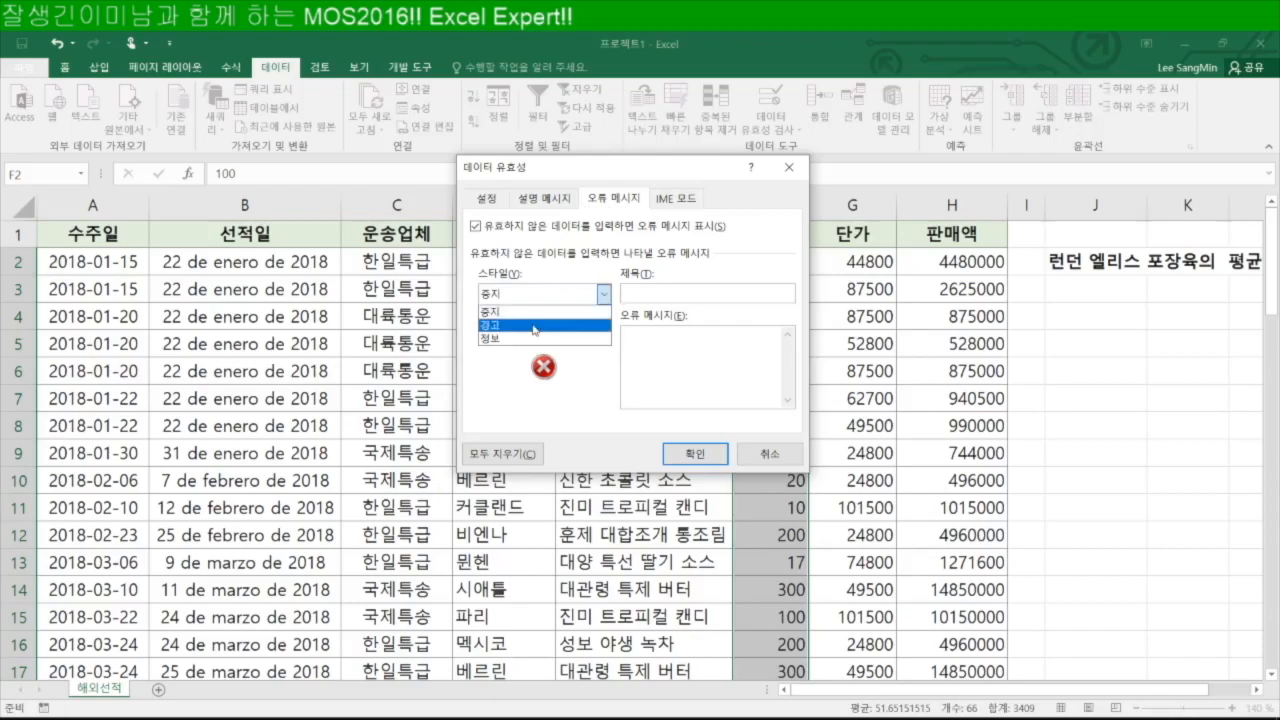
pyautogui.click(535, 325)
pyautogui.click(604, 296)
pyautogui.click(553, 337)
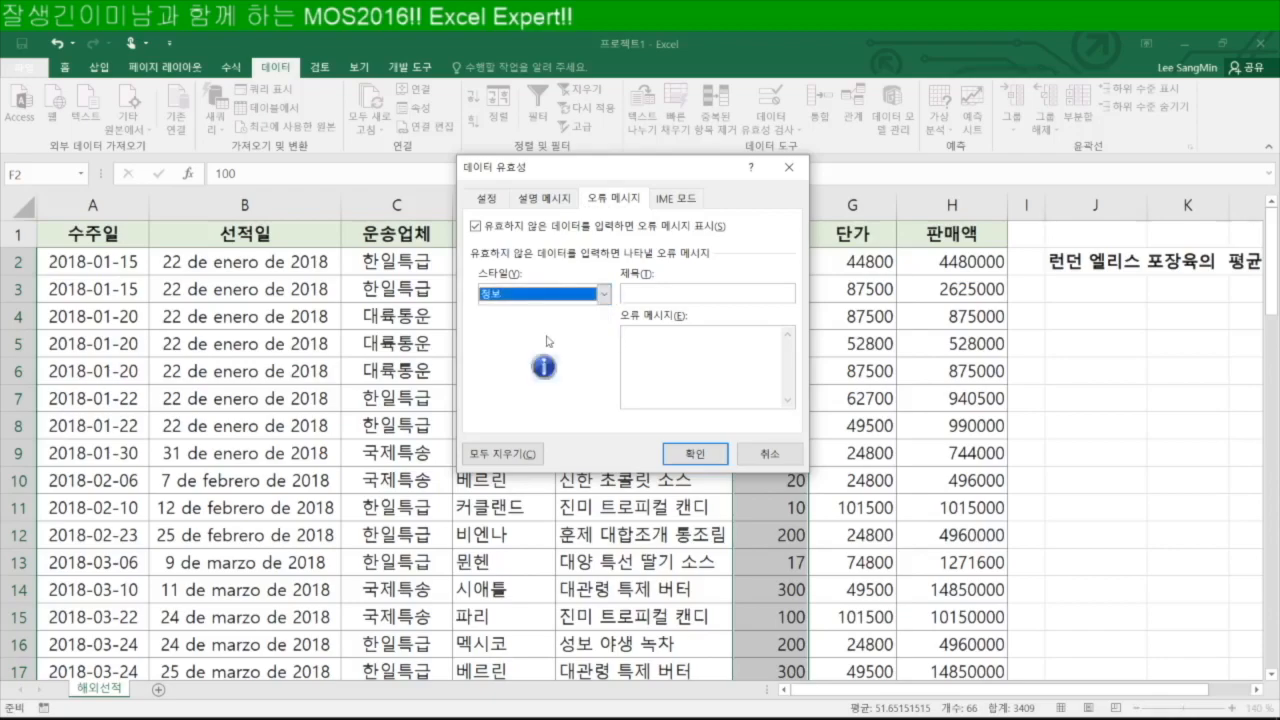
pyautogui.click(604, 296)
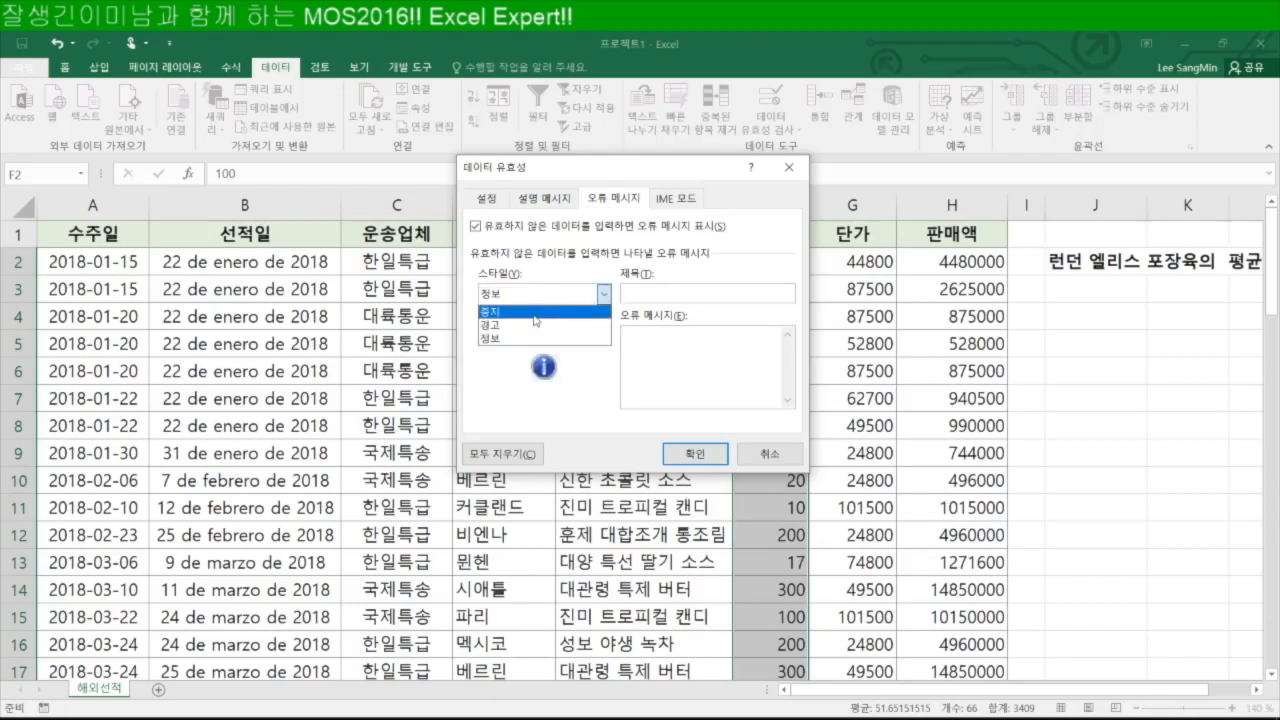
pyautogui.click(536, 312)
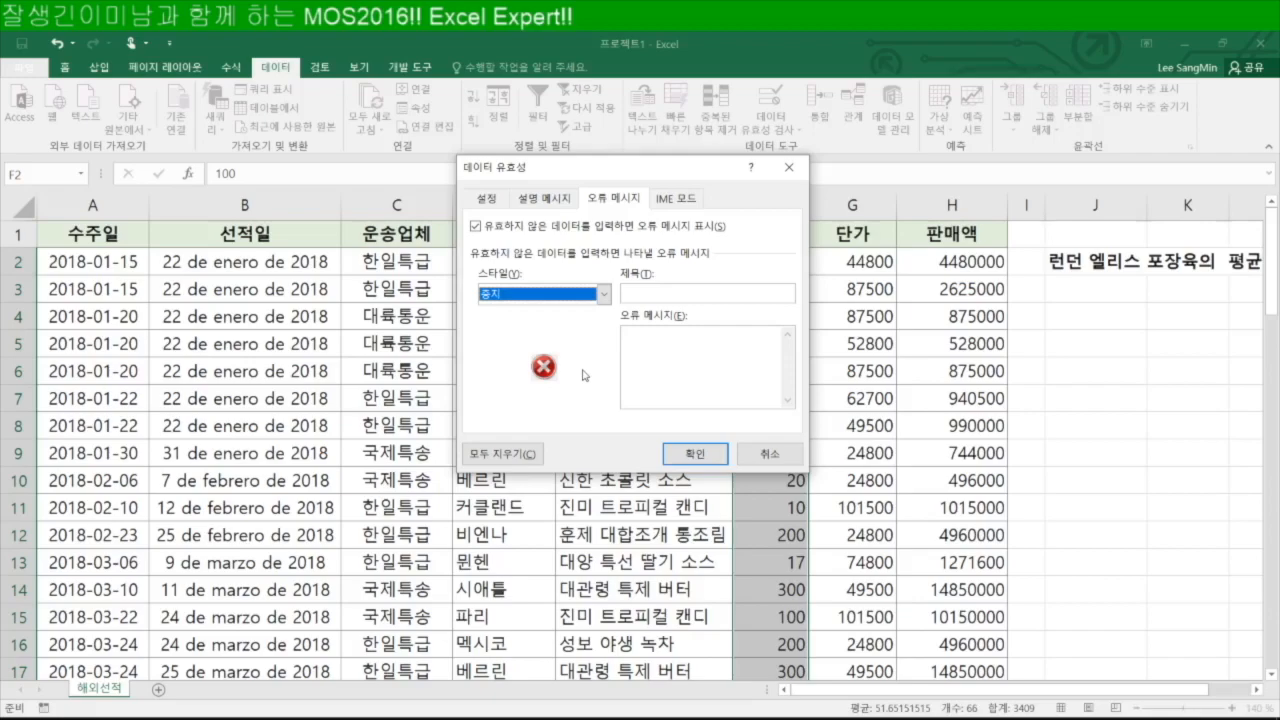
# Give the error alert the title 잘못된 수량 and the message 1에서 300박스, and apply the validation rule.
pyautogui.click(656, 295)
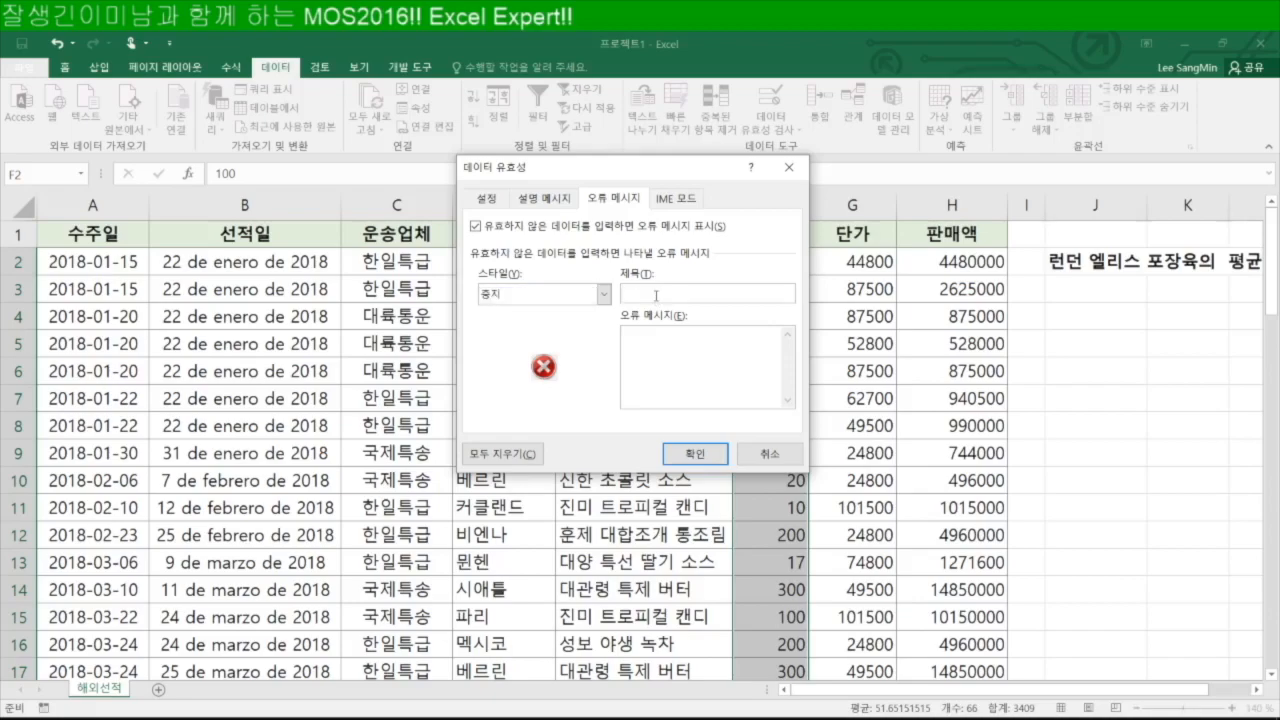
pyautogui.write('잘못된 수량')
pyautogui.click(685, 353)
pyautogui.write('1ㅇ')
pyautogui.write('서 300박스')
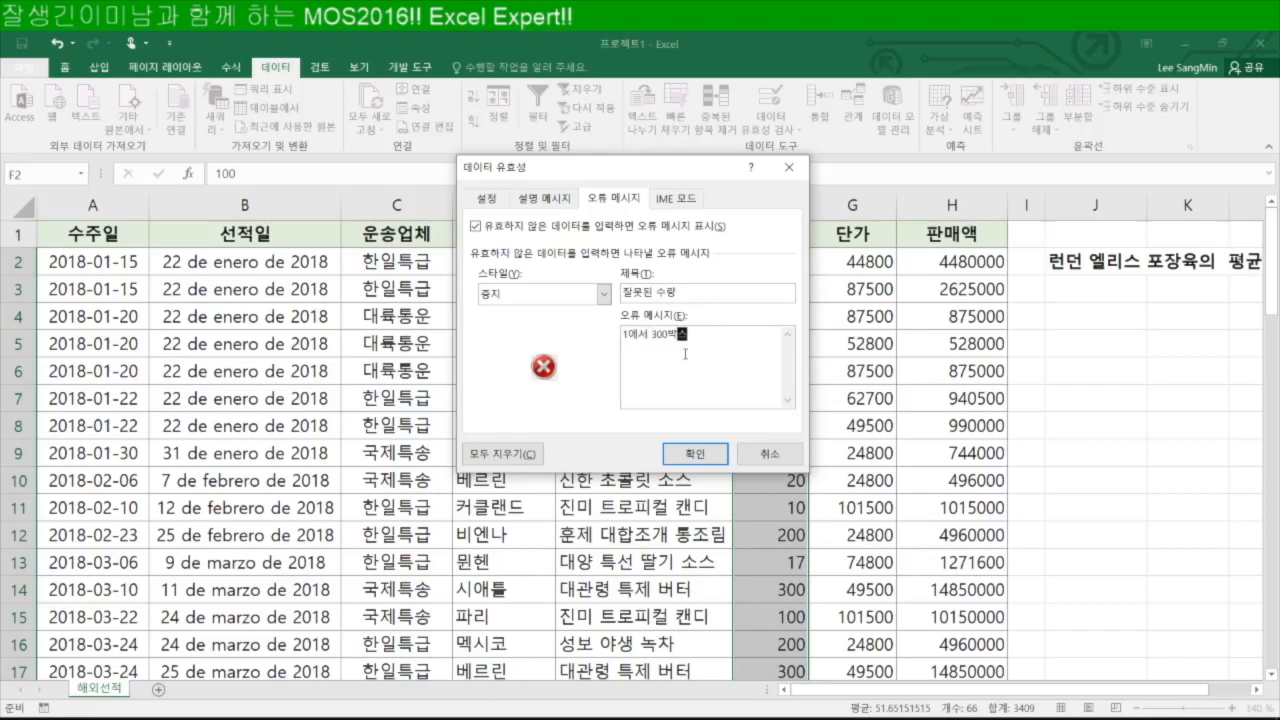
pyautogui.click(695, 458)
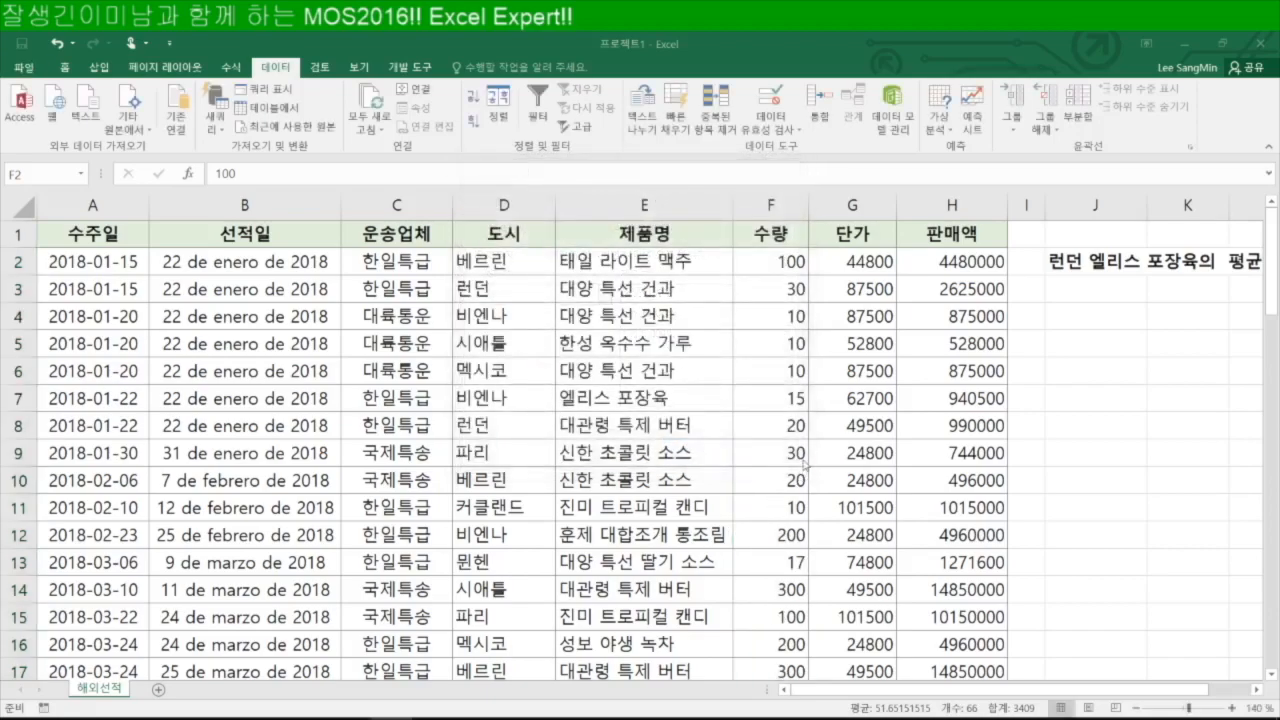
# Test the validation by trying to enter 305 in F67, the last 수량 cell, and cancel the entry.
pyautogui.scroll(-11, 782, 500)
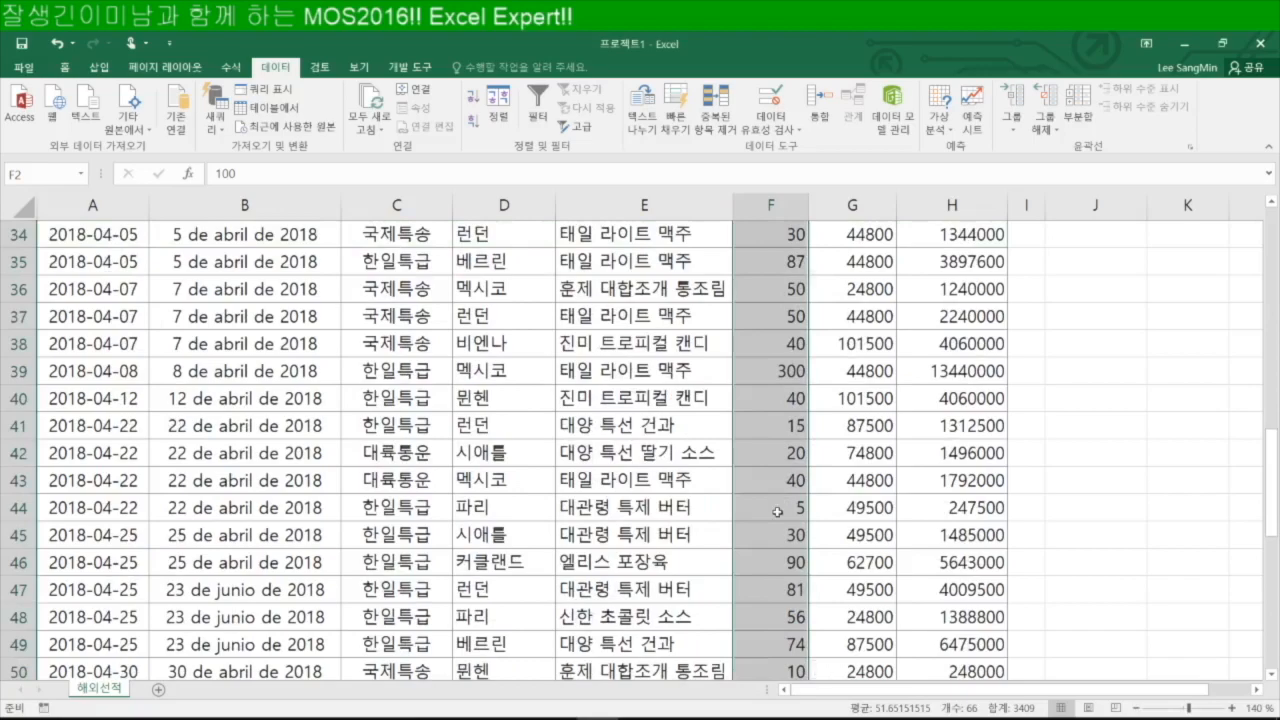
pyautogui.scroll(-13, 780, 506)
pyautogui.scroll(3, 763, 446)
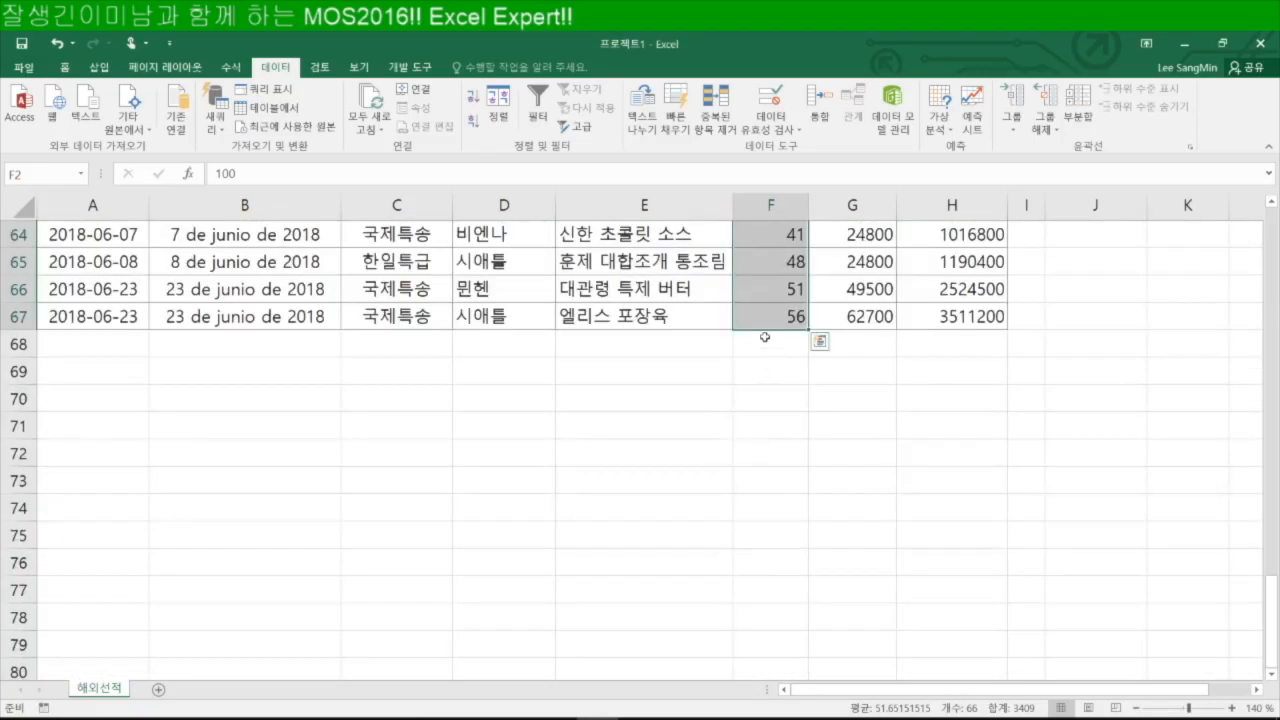
pyautogui.hotkey('ctrl', 'Down')
pyautogui.write('30')
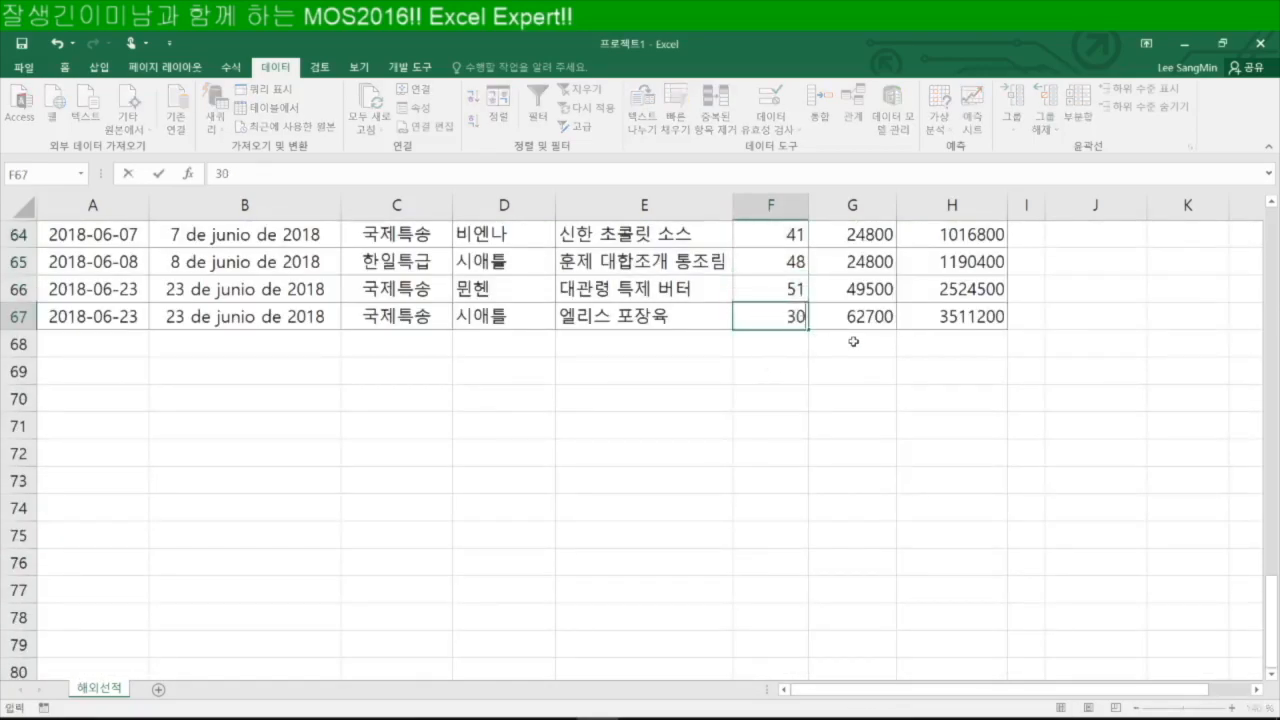
pyautogui.write('5')
pyautogui.press('Return')
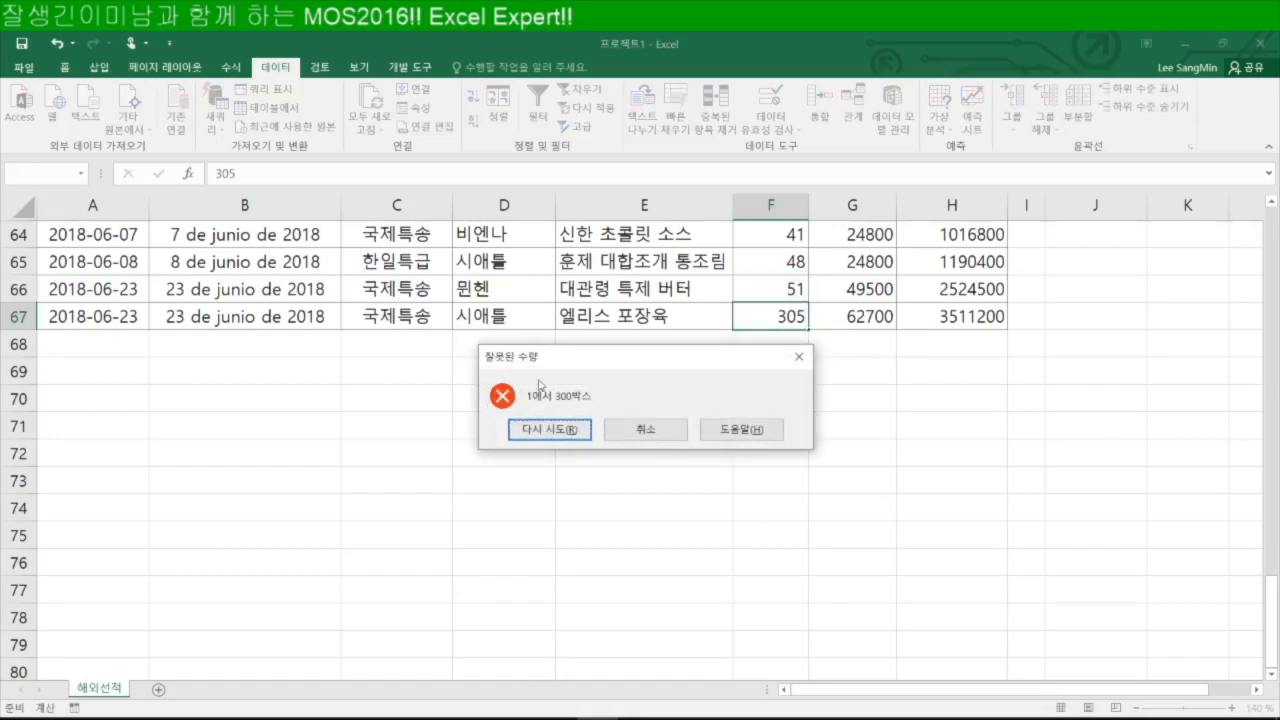
pyautogui.click(648, 429)
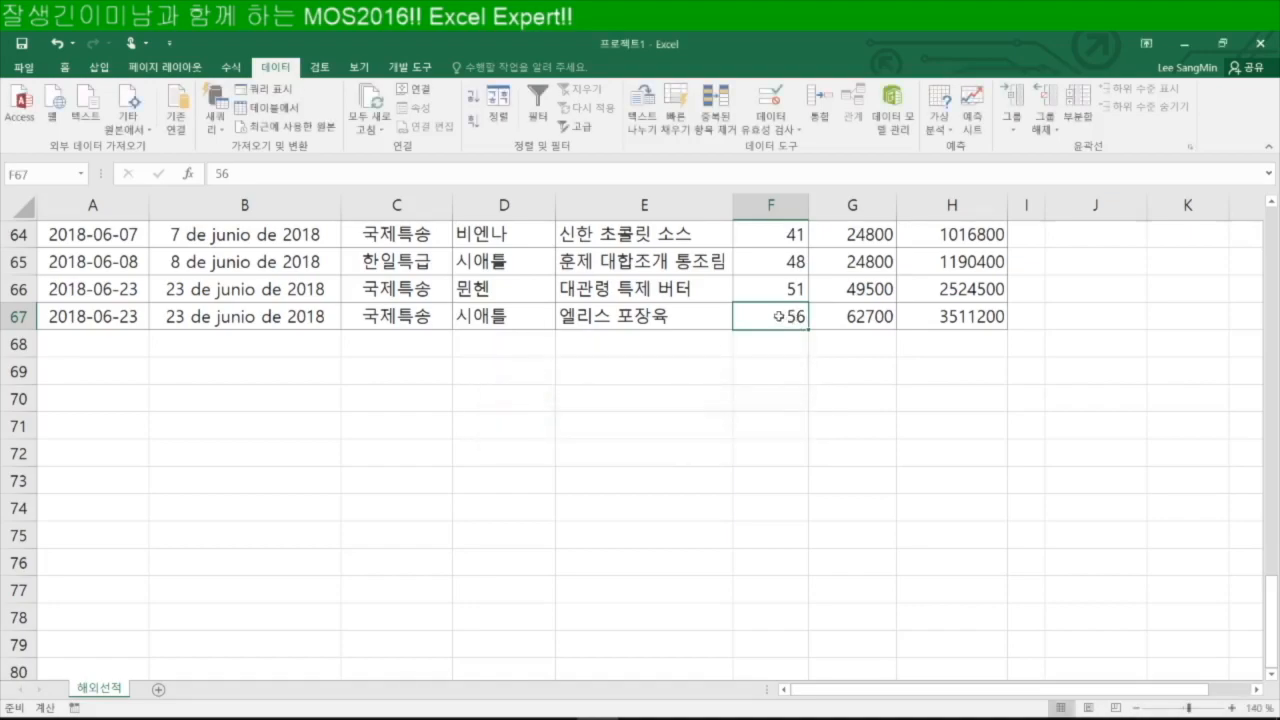
# Test a decimal quantity by entering 30.5 in F67, and undo the entry.
pyautogui.write('30.5')
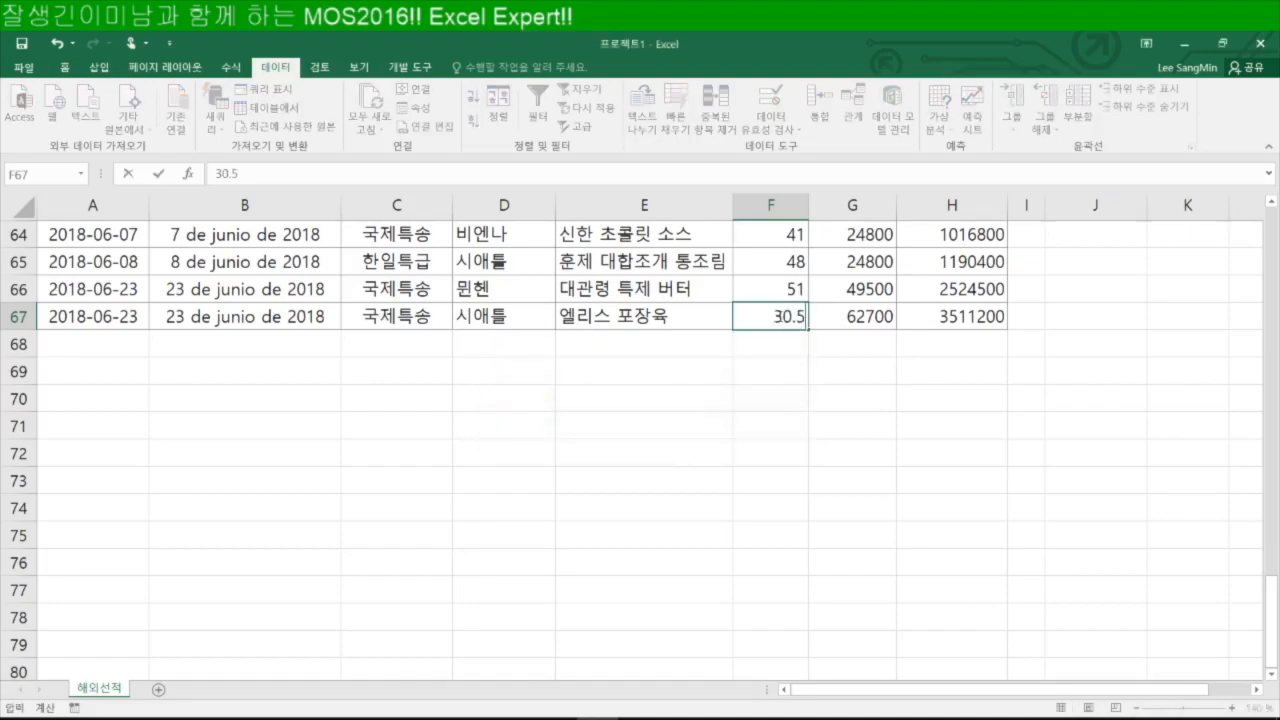
pyautogui.press('Return')
pyautogui.click(779, 316)
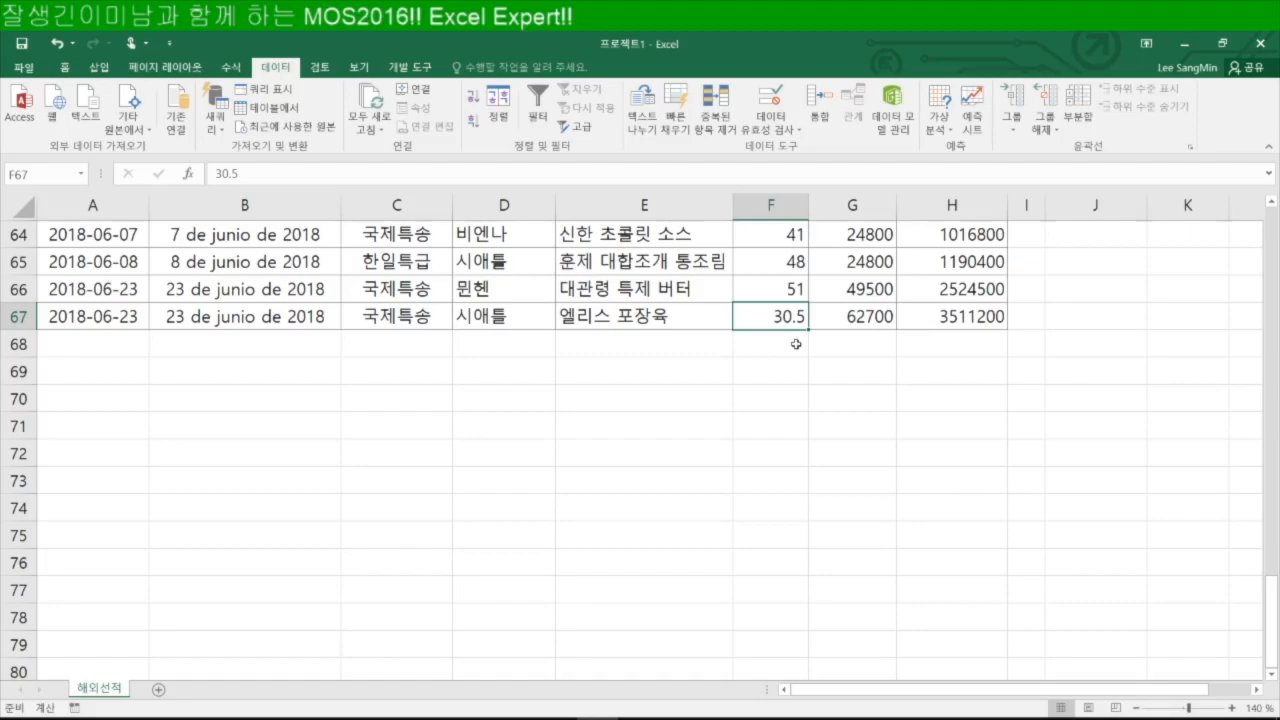
pyautogui.hotkey('ctrl', 'z')
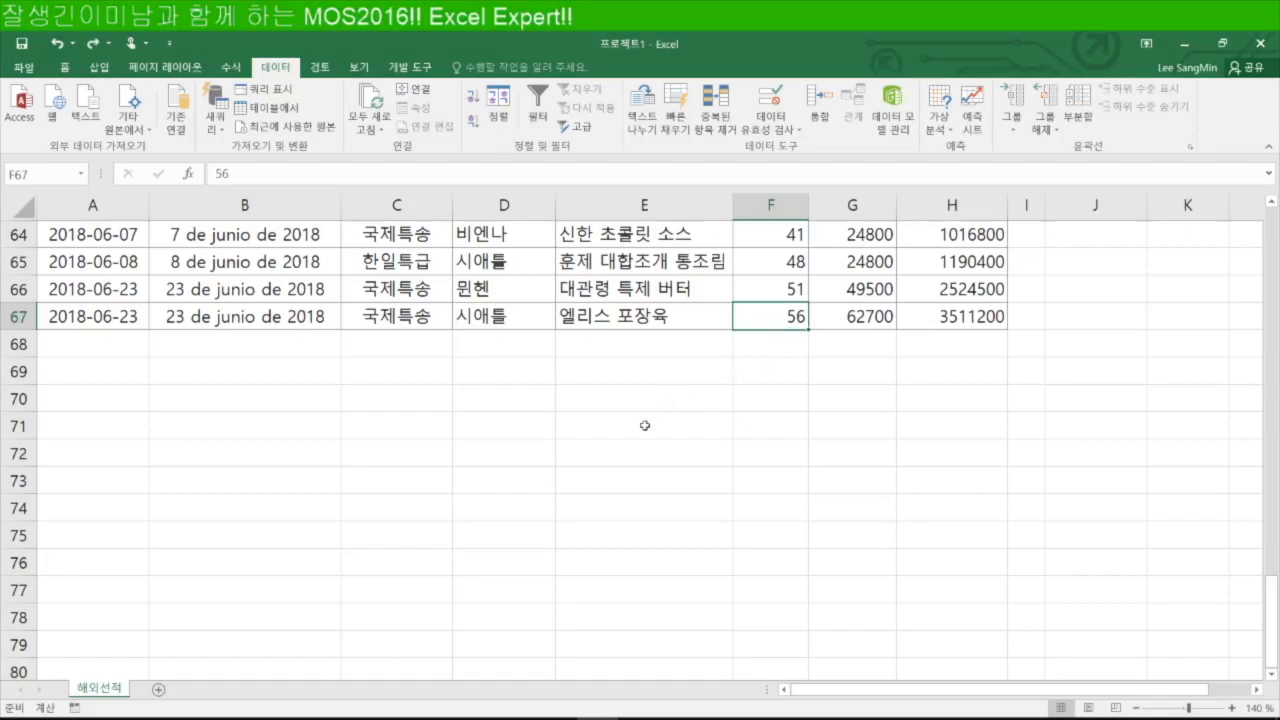
# Create a pivot table from the whole data table A1:H67 of the 해외선적 sheet on a new worksheet.
pyautogui.scroll(5, 654, 418)
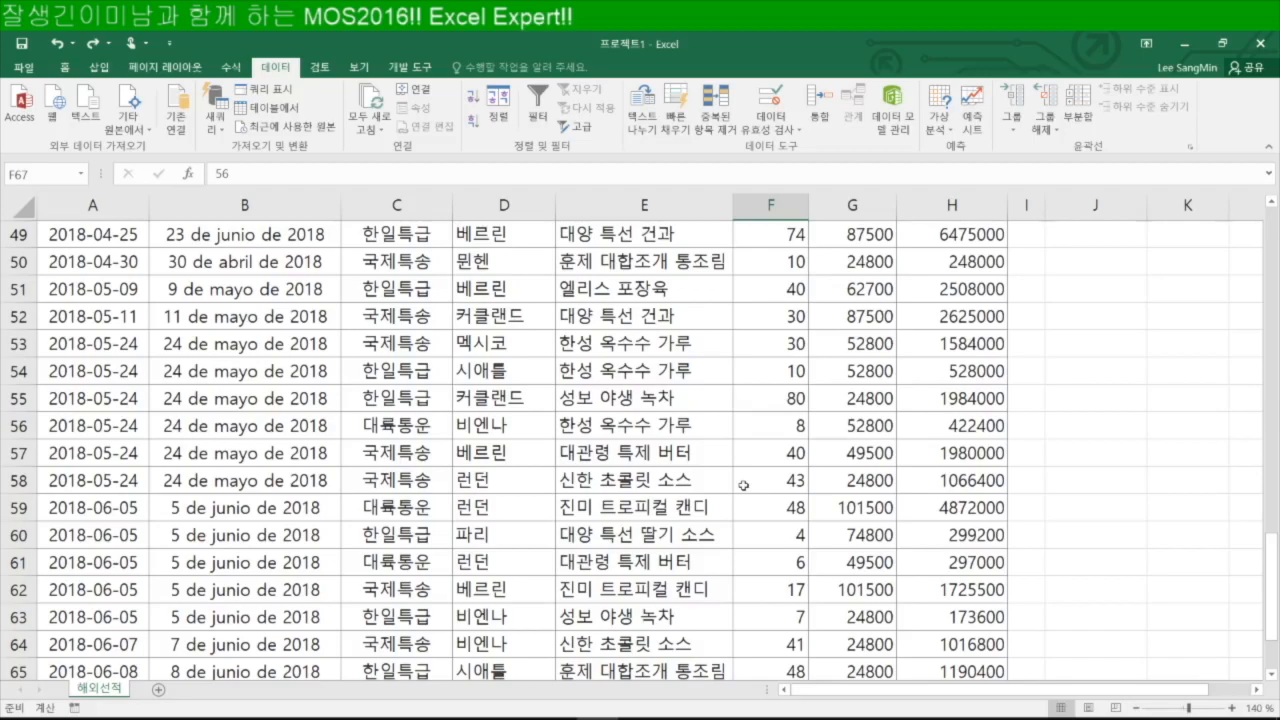
pyautogui.scroll(16, 512, 582)
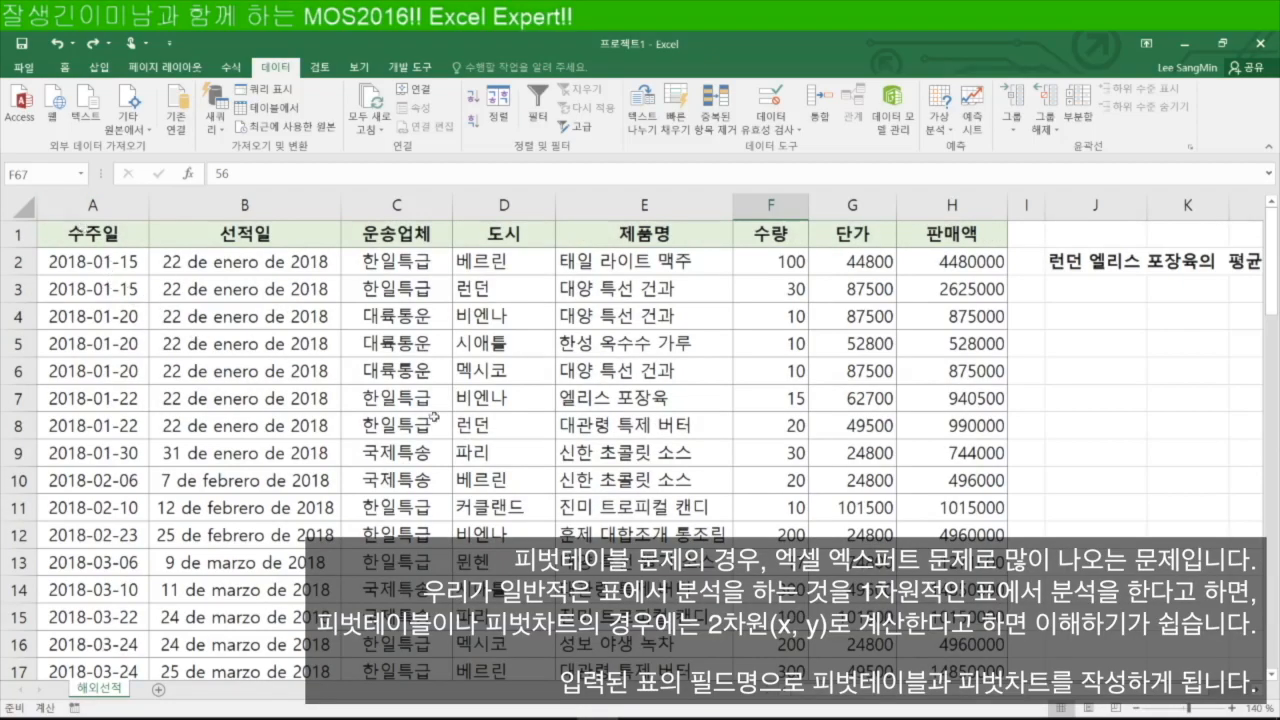
pyautogui.scroll(-2, 503, 445)
pyautogui.click(508, 402)
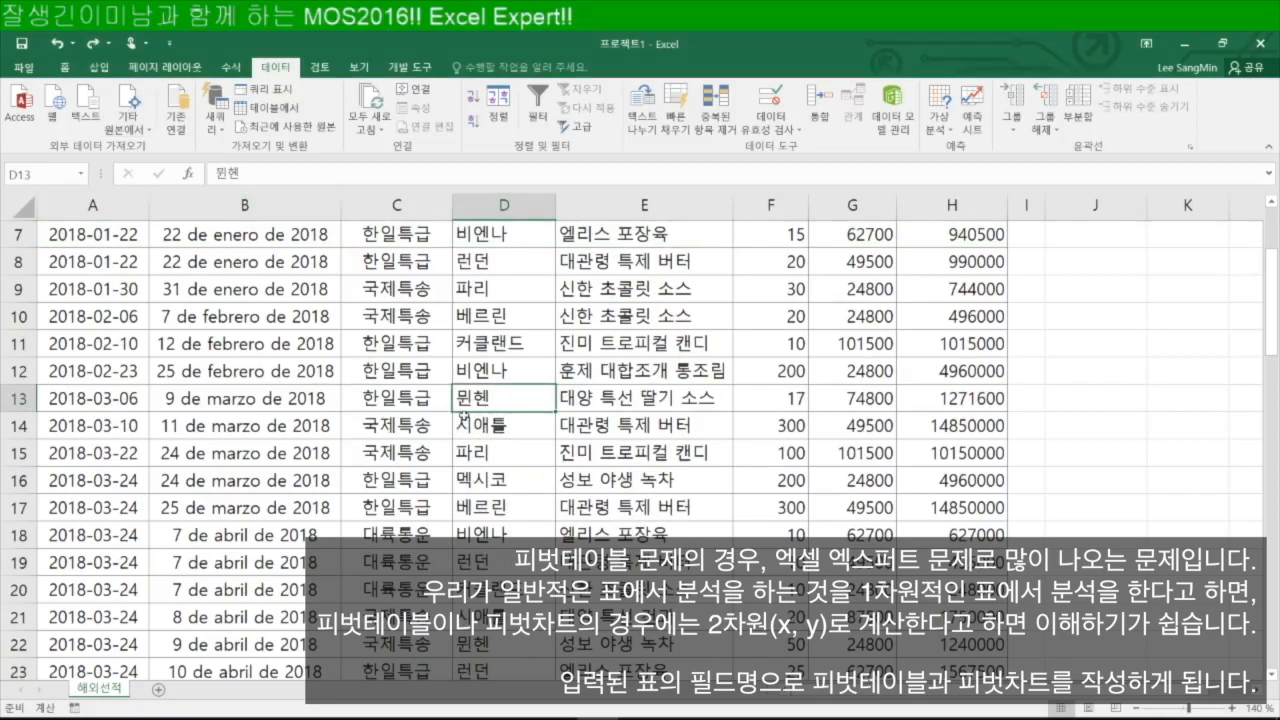
pyautogui.hotkey('ctrl', 'a')
pyautogui.scroll(-12, 676, 512)
pyautogui.scroll(14, 676, 533)
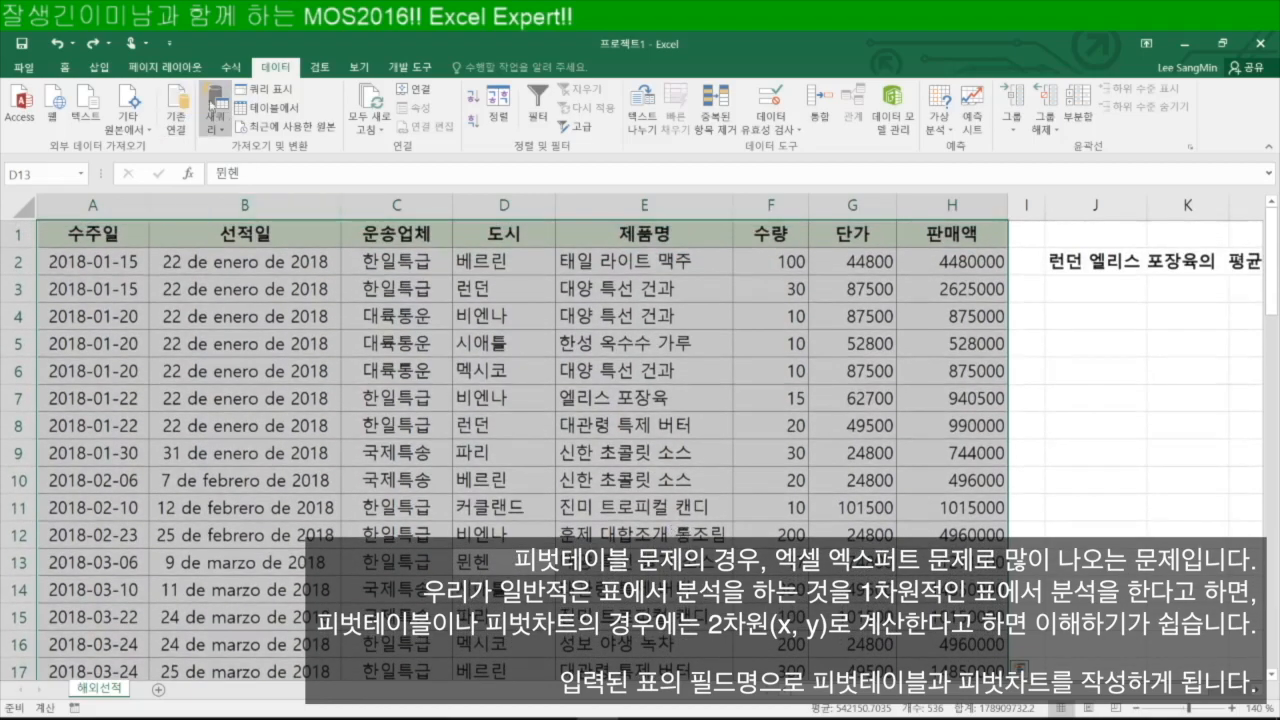
pyautogui.click(97, 67)
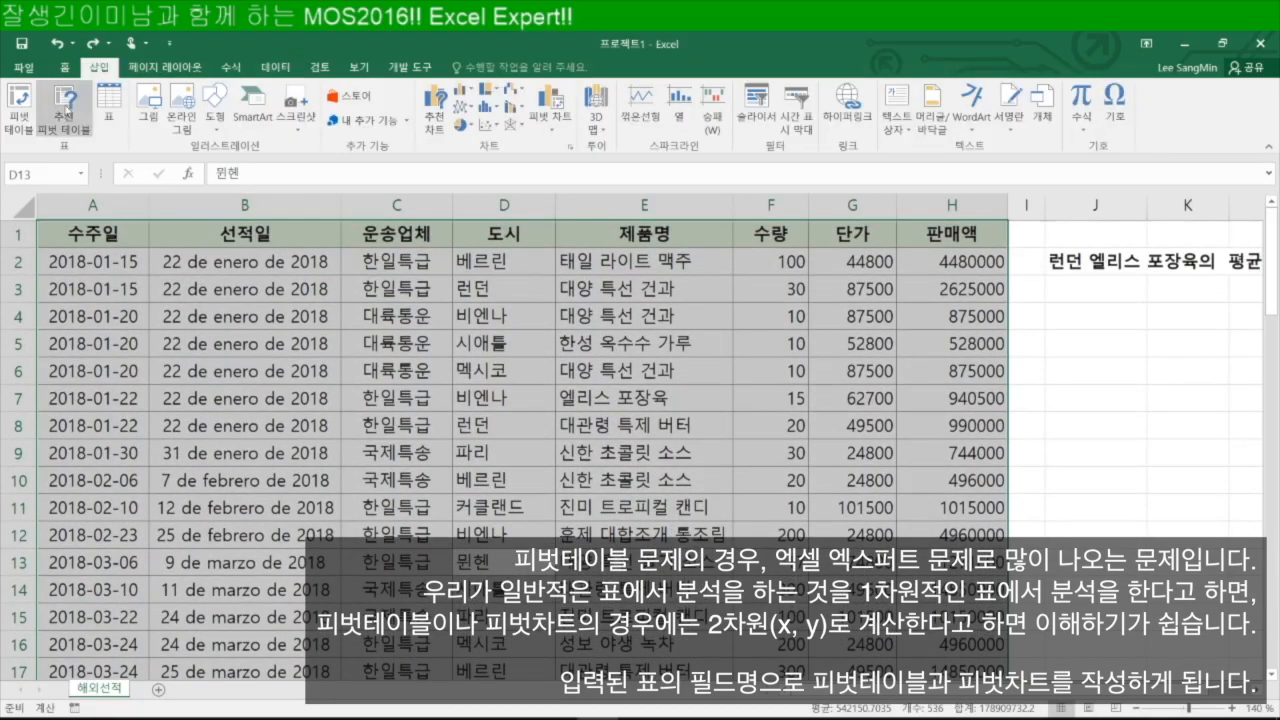
pyautogui.click(15, 118)
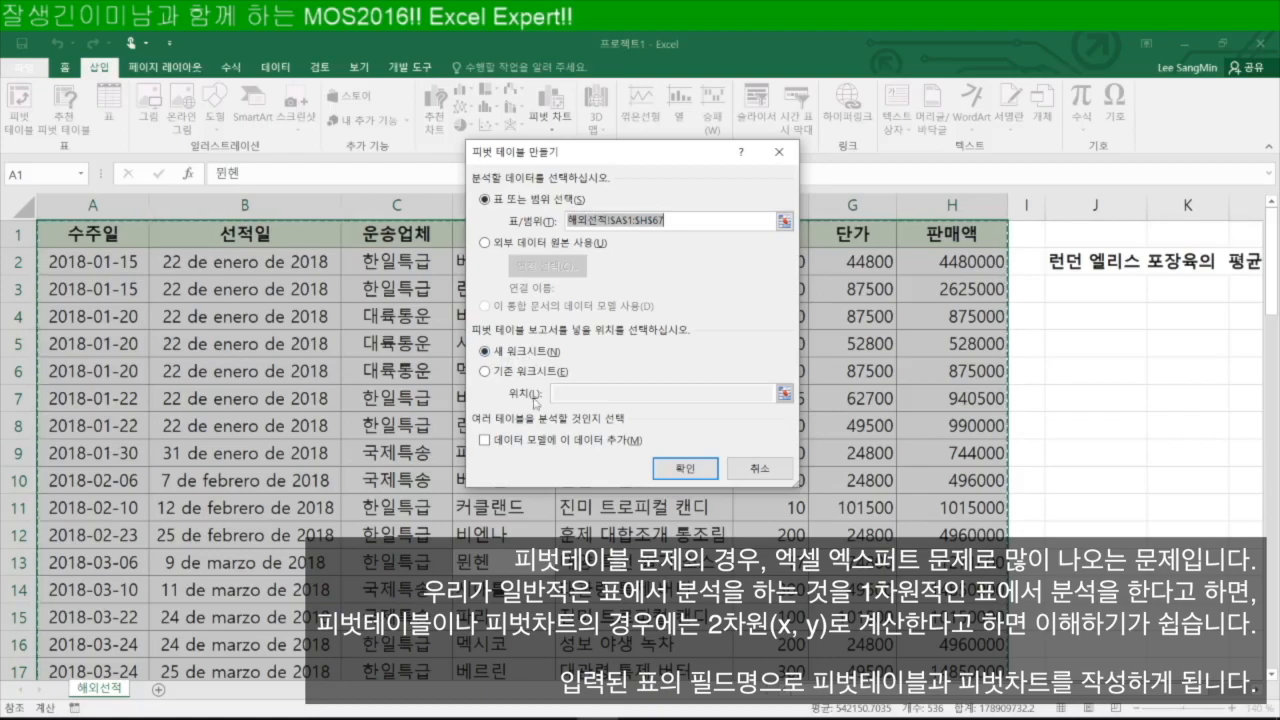
pyautogui.click(701, 469)
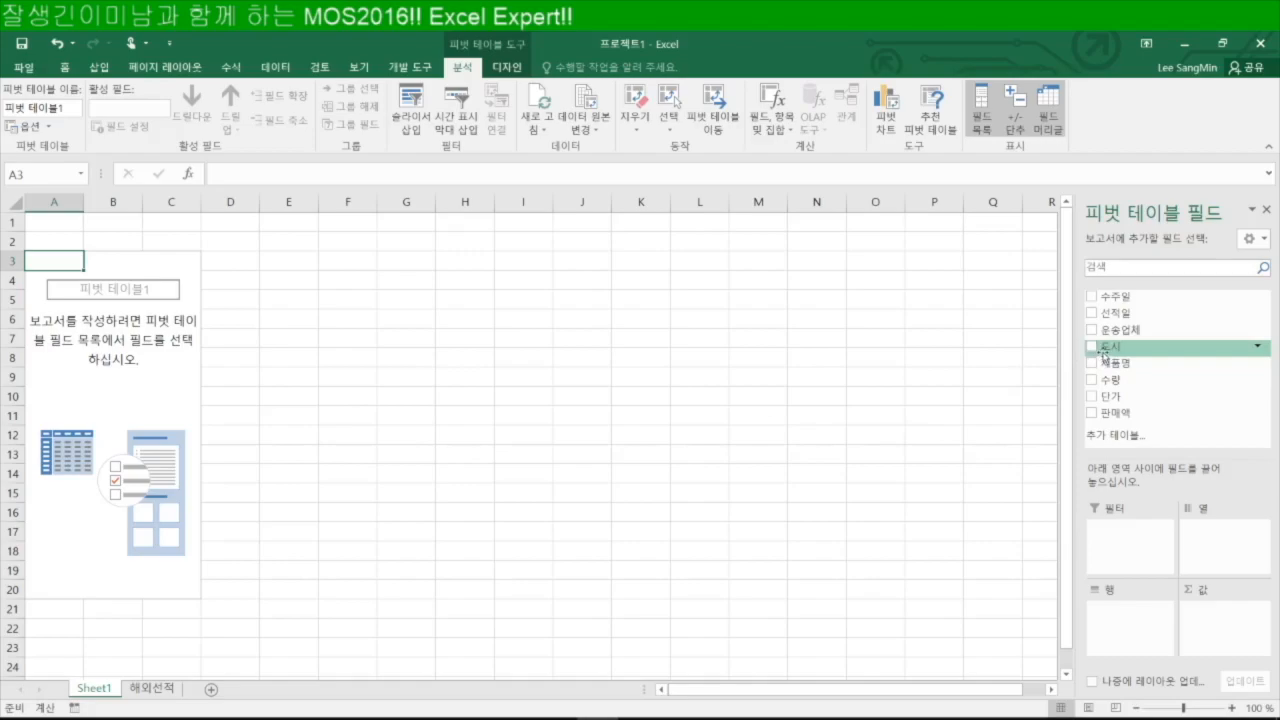
# Lay out the pivot table with 도시 as the row field and the sum of 판매액 as the value.
pyautogui.moveTo(1104, 350); pyautogui.dragTo(1134, 609)
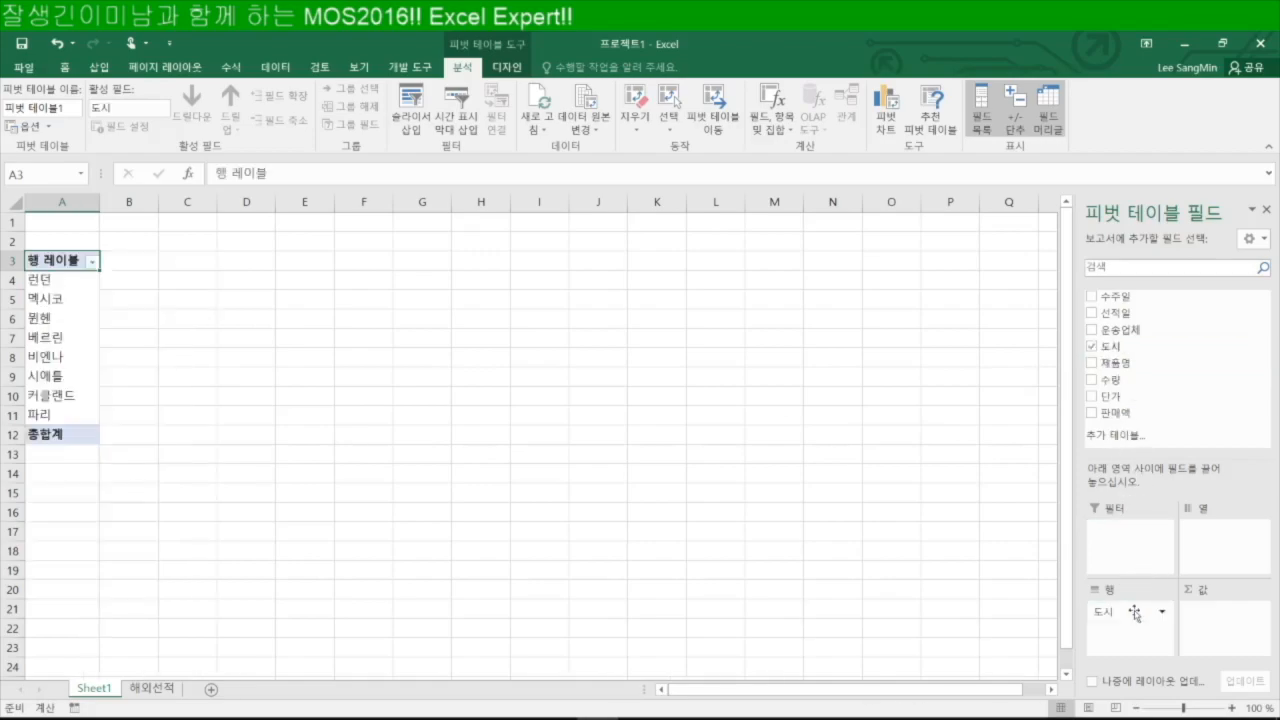
pyautogui.moveTo(1118, 412); pyautogui.dragTo(1250, 627)
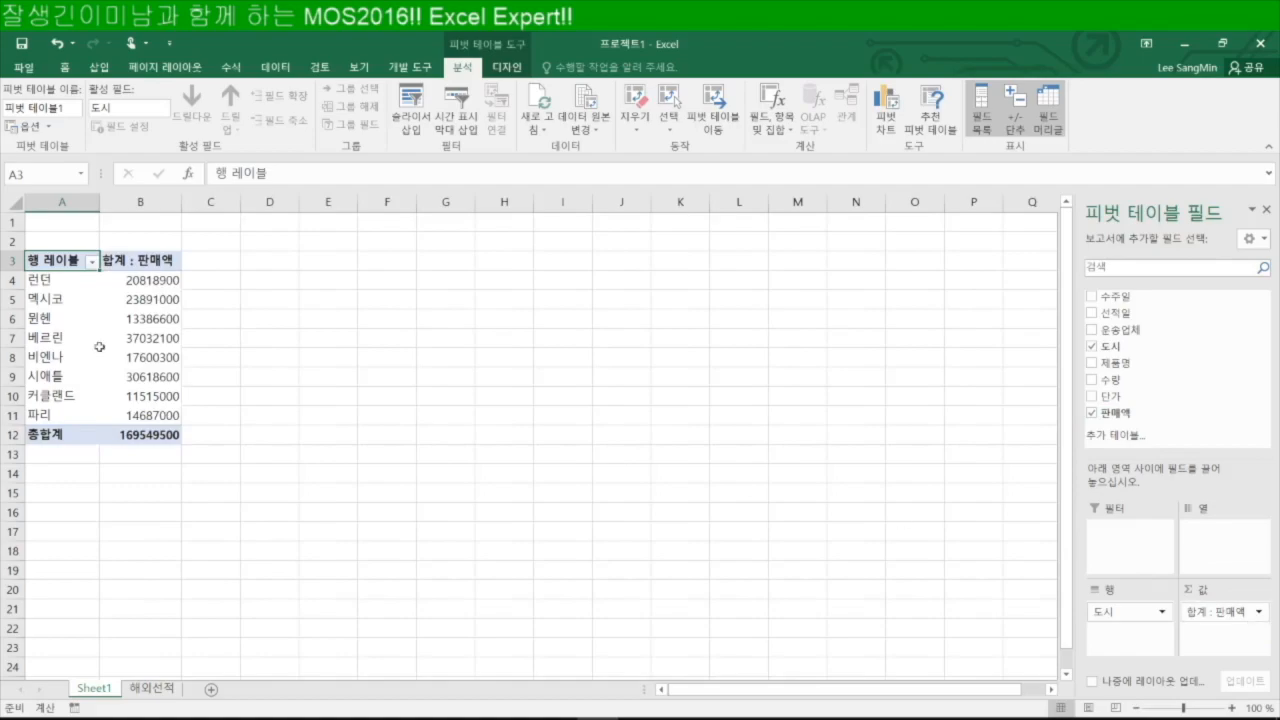
pyautogui.click(1, 319)
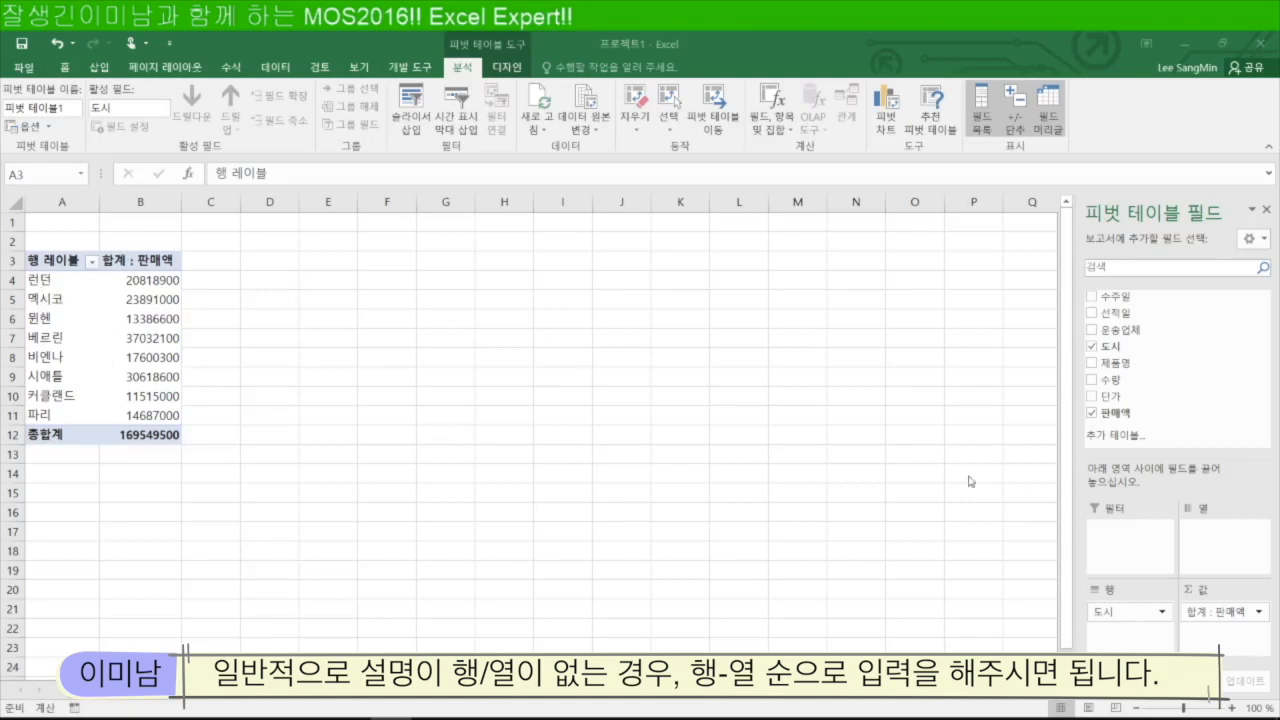
# Compare pivot layouts by moving 도시 from the rows to the columns and back to the rows.
pyautogui.click(1120, 610)
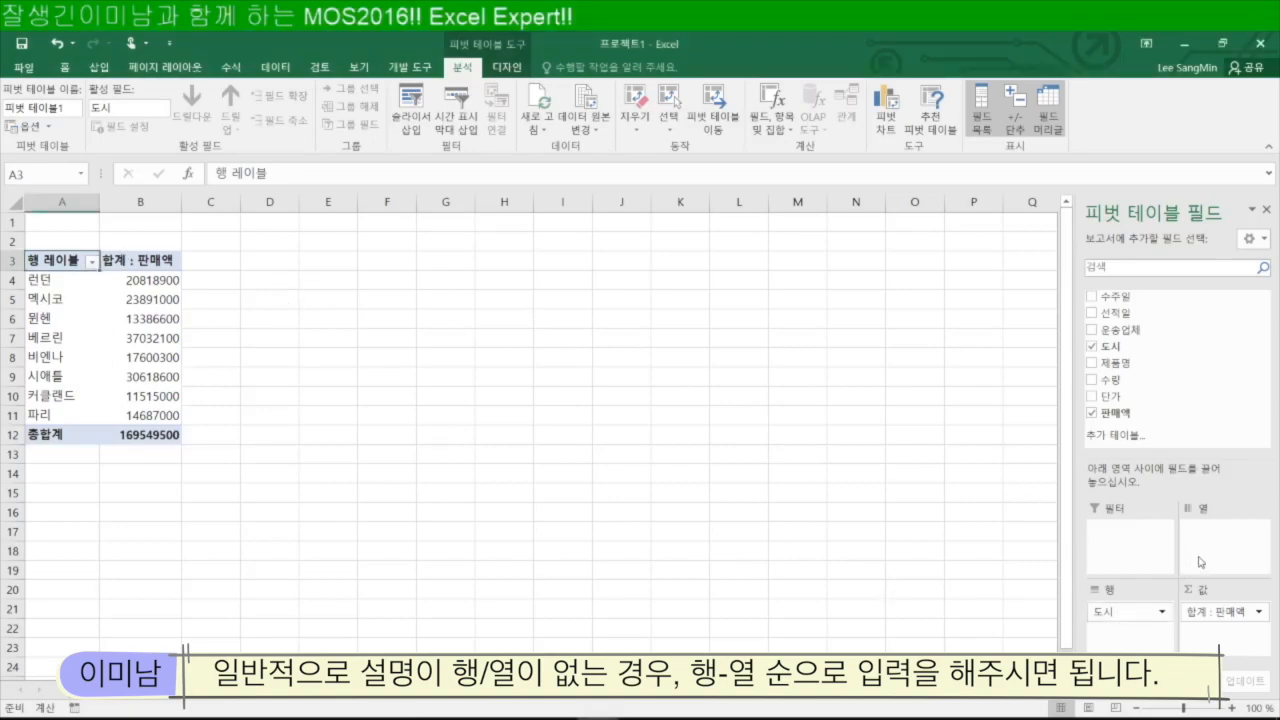
pyautogui.moveTo(1130, 612); pyautogui.dragTo(1214, 552)
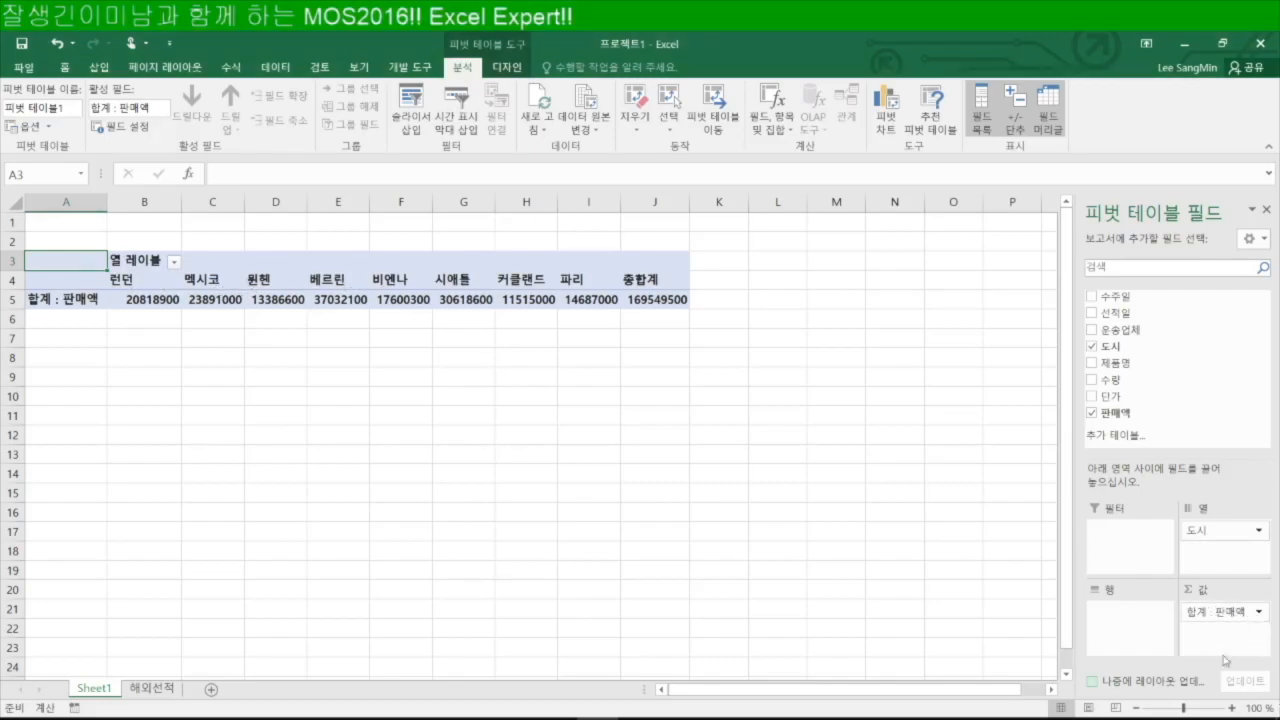
pyautogui.moveTo(1205, 531); pyautogui.dragTo(1125, 612)
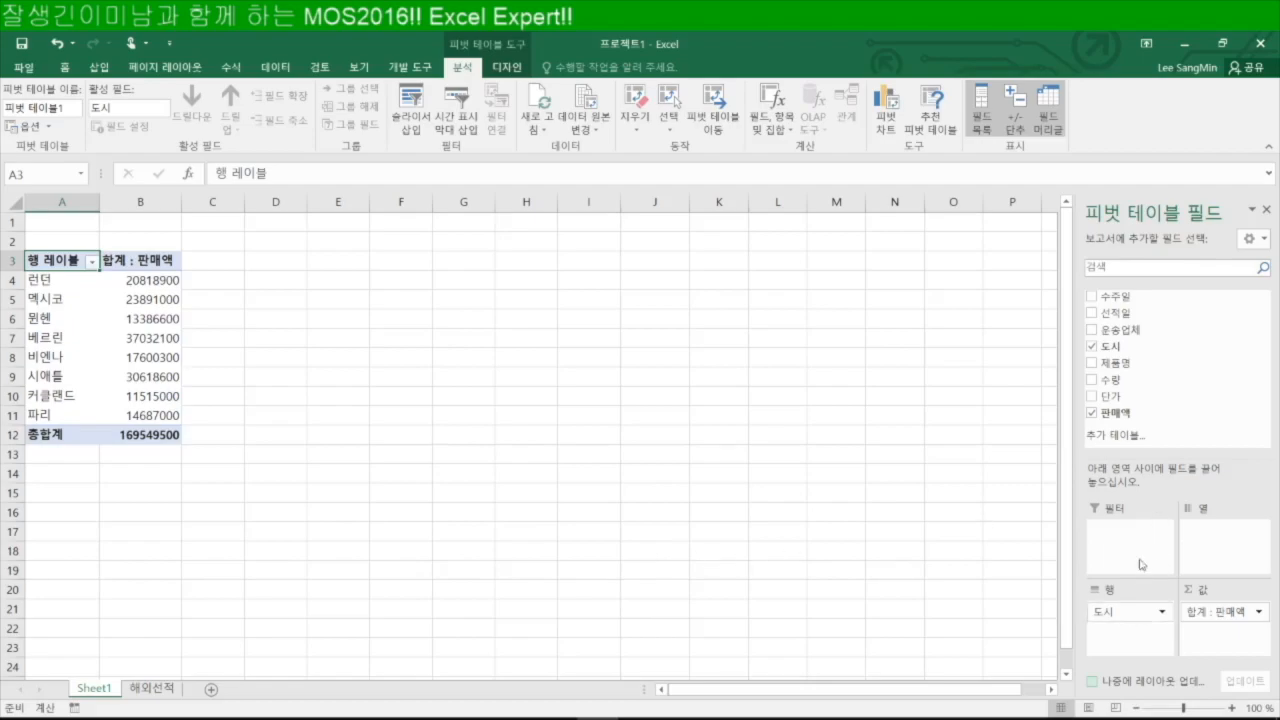
pyautogui.moveTo(1126, 611); pyautogui.dragTo(1210, 538)
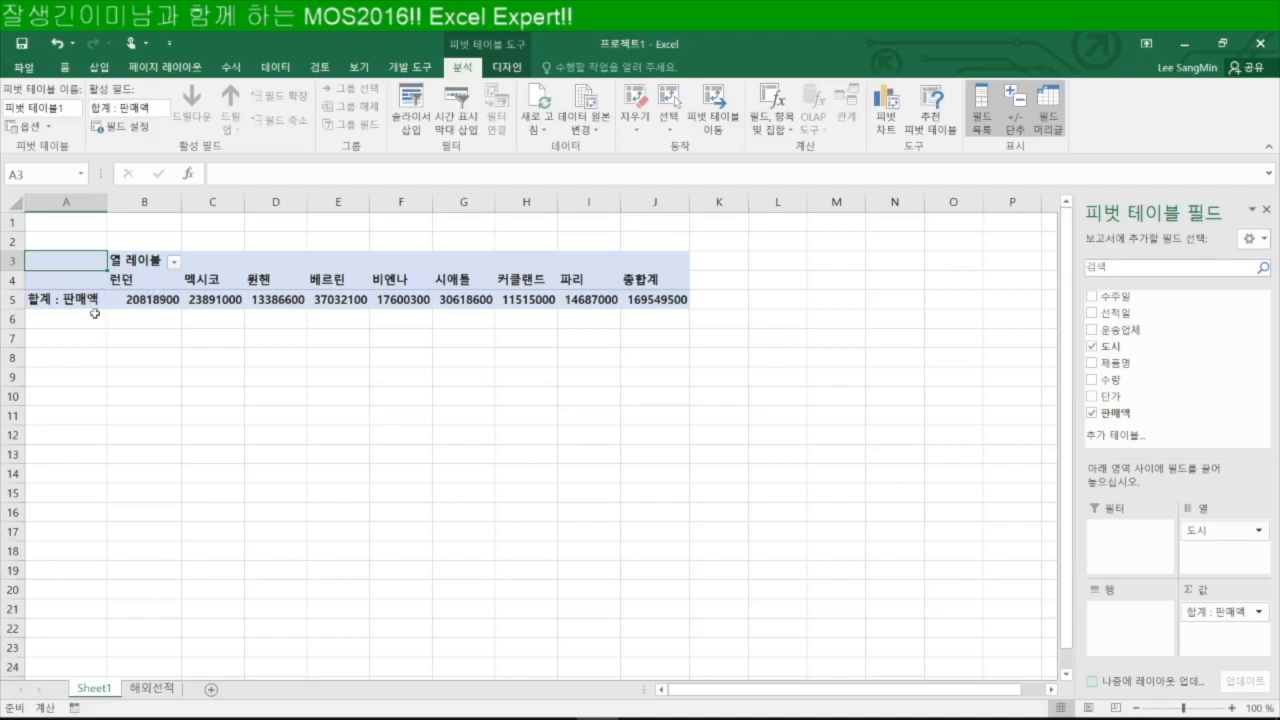
pyautogui.moveTo(1225, 531); pyautogui.dragTo(1124, 616)
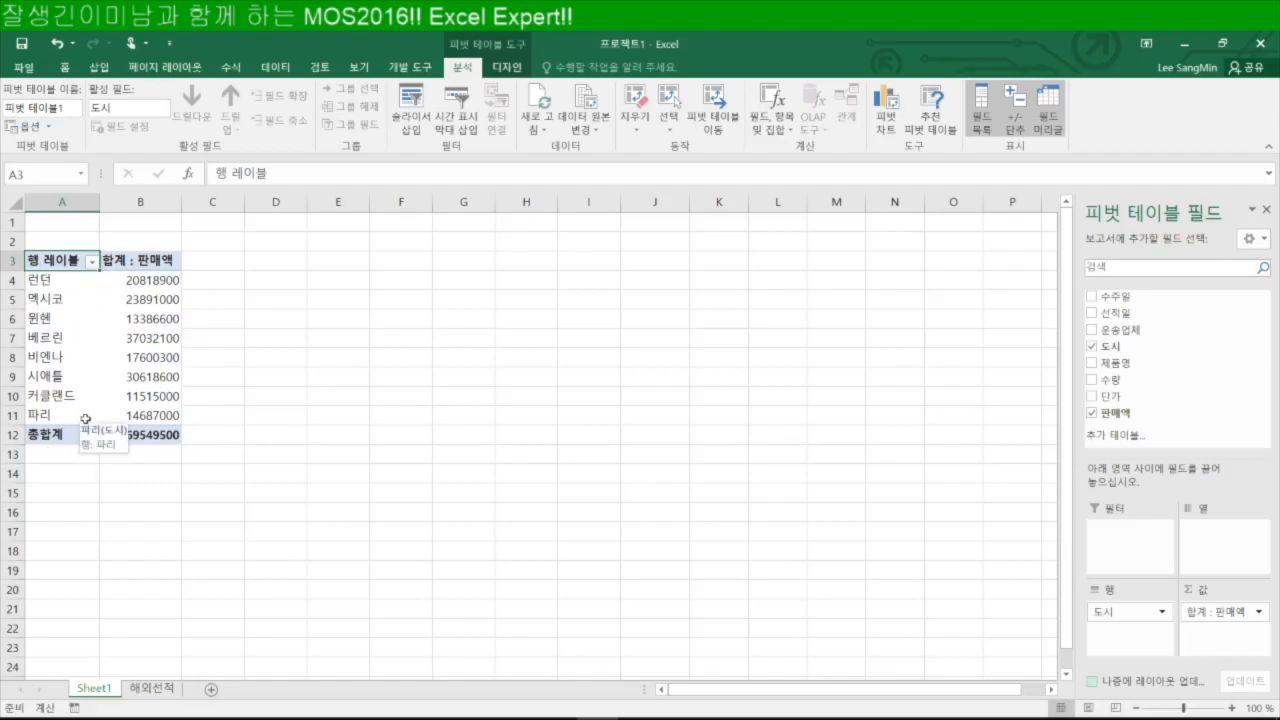
pyautogui.moveTo(1118, 612)
pyautogui.mouseDown()
pyautogui.moveTo(1170, 606)
pyautogui.moveTo(1222, 546)
pyautogui.moveTo(1130, 618)
pyautogui.mouseUp()
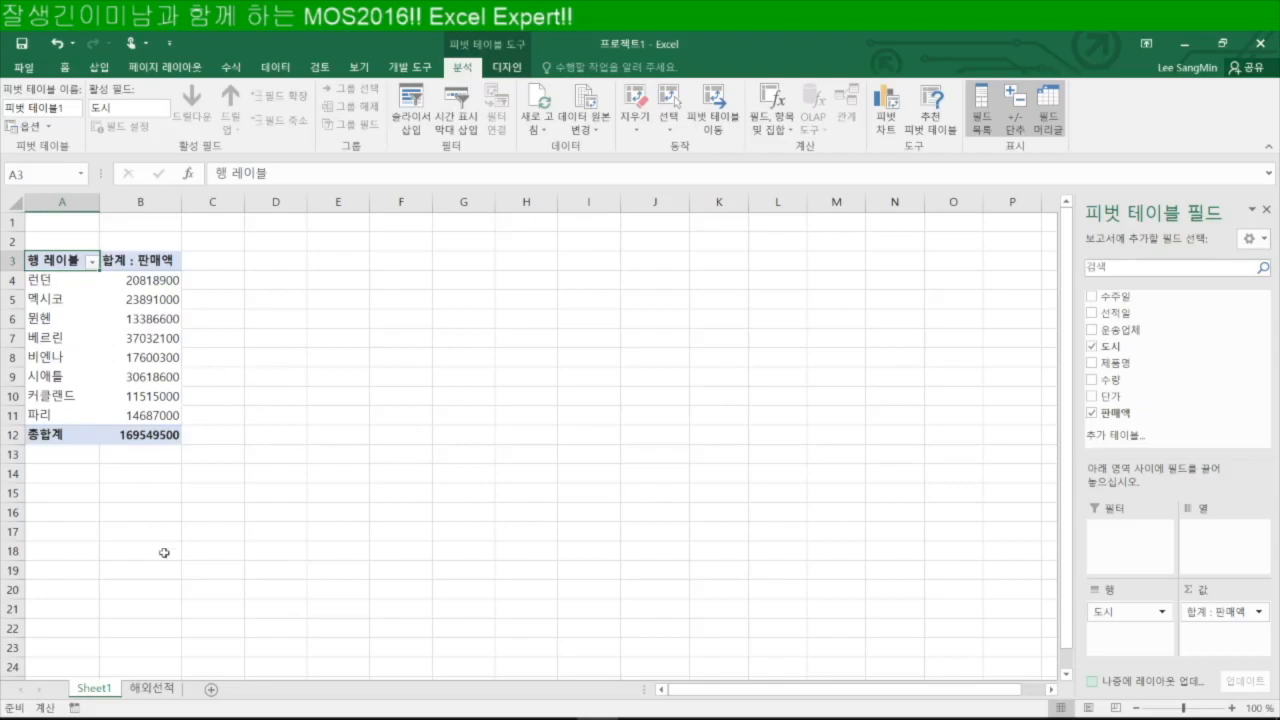
# Fill the 도시, 판매액 and 제품명 columns (D, H and E) of the 해외선적 sheet with yellow.
pyautogui.click(152, 690)
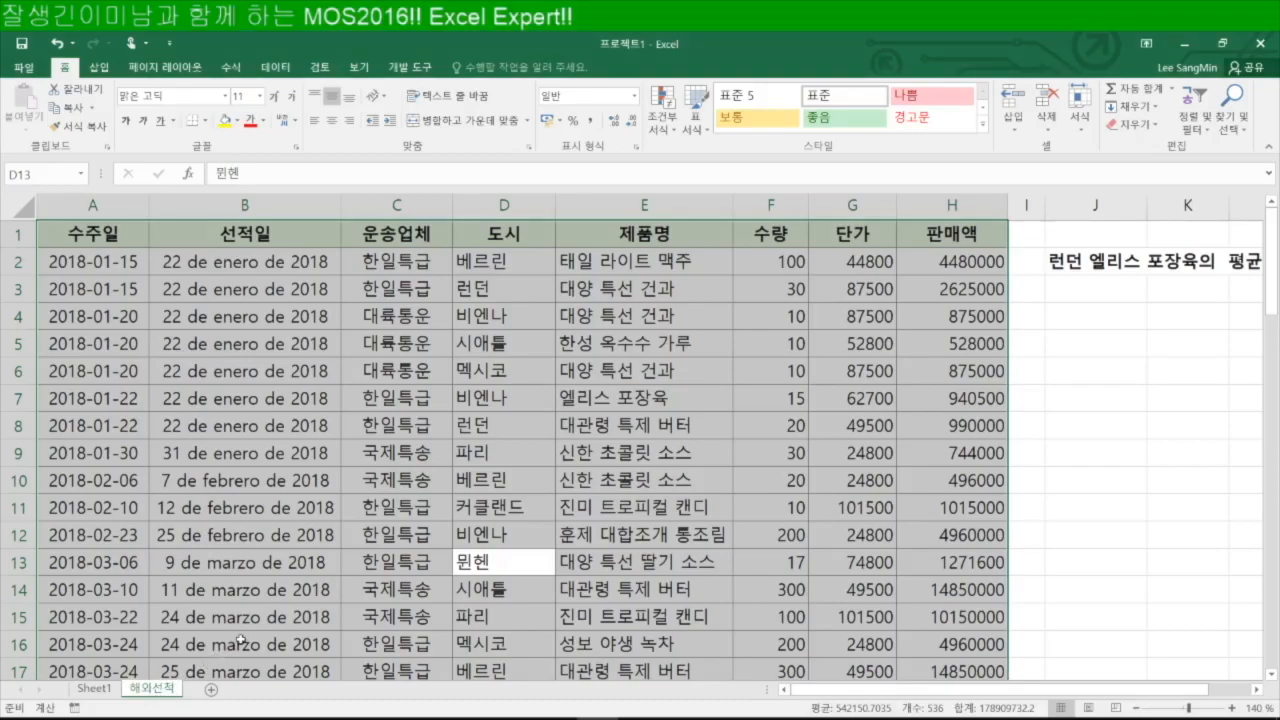
pyautogui.click(1112, 291)
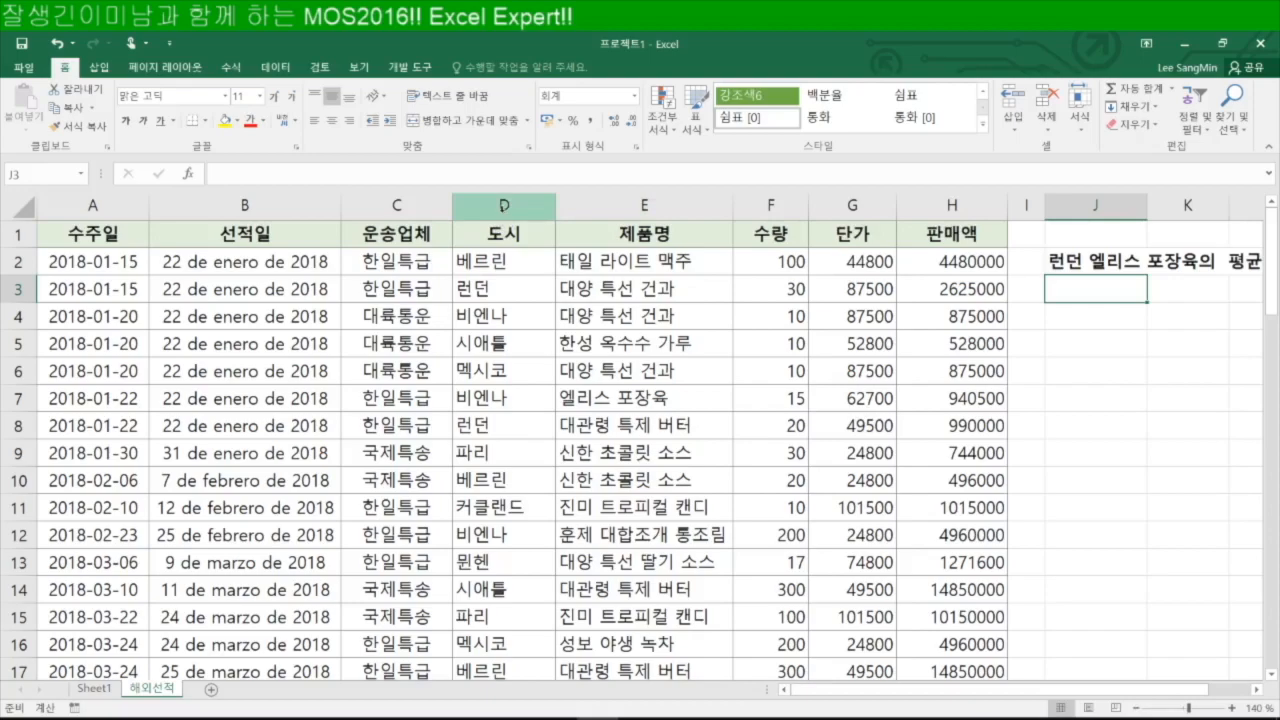
pyautogui.click(504, 205)
pyautogui.click(225, 120)
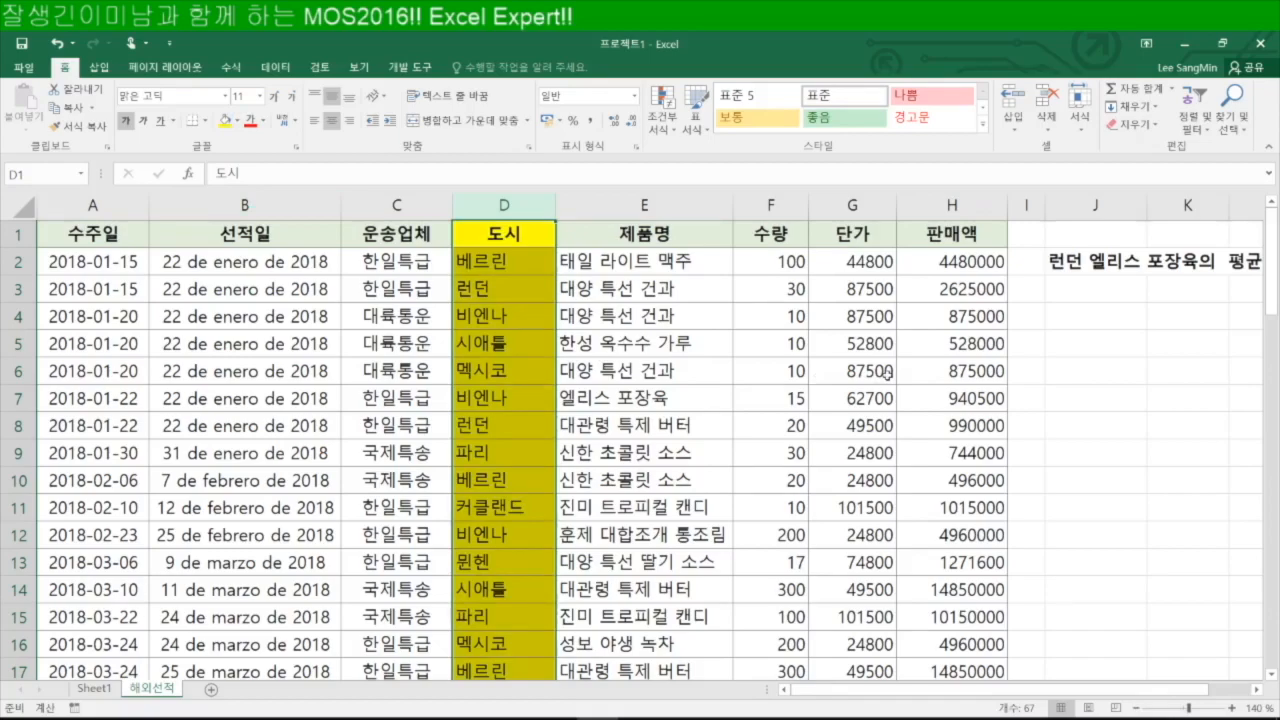
pyautogui.click(924, 205)
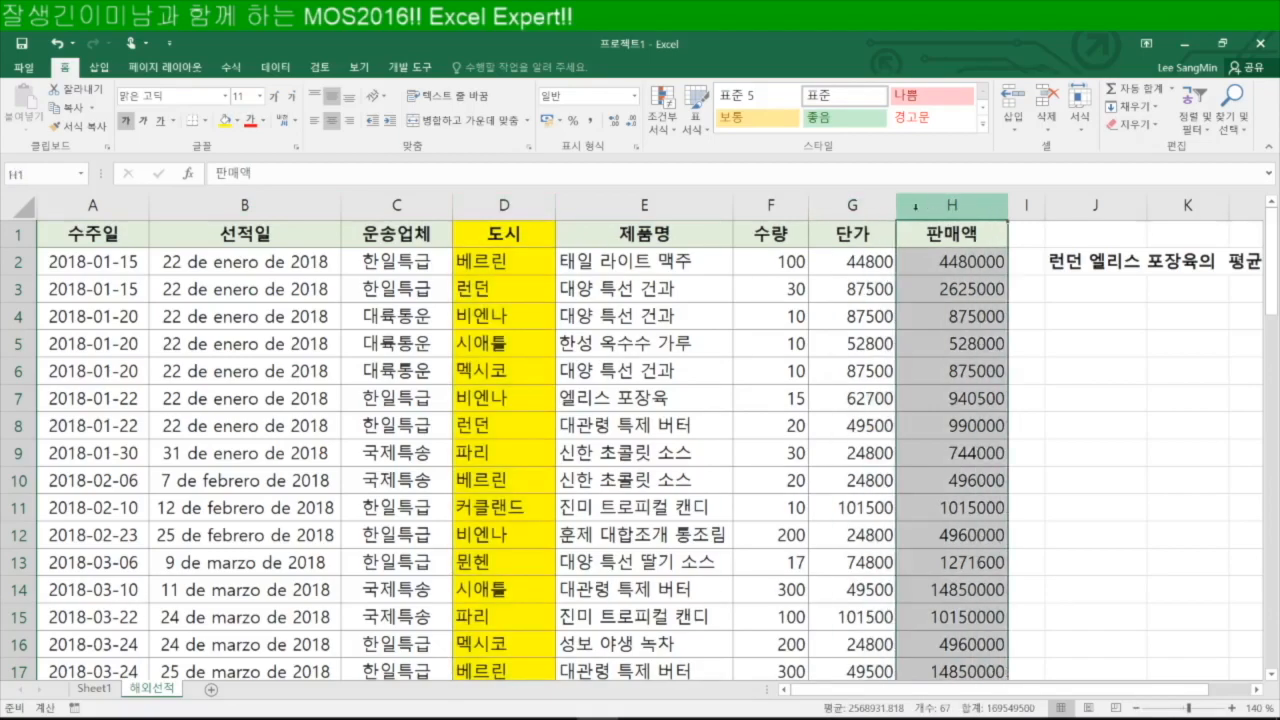
pyautogui.click(225, 120)
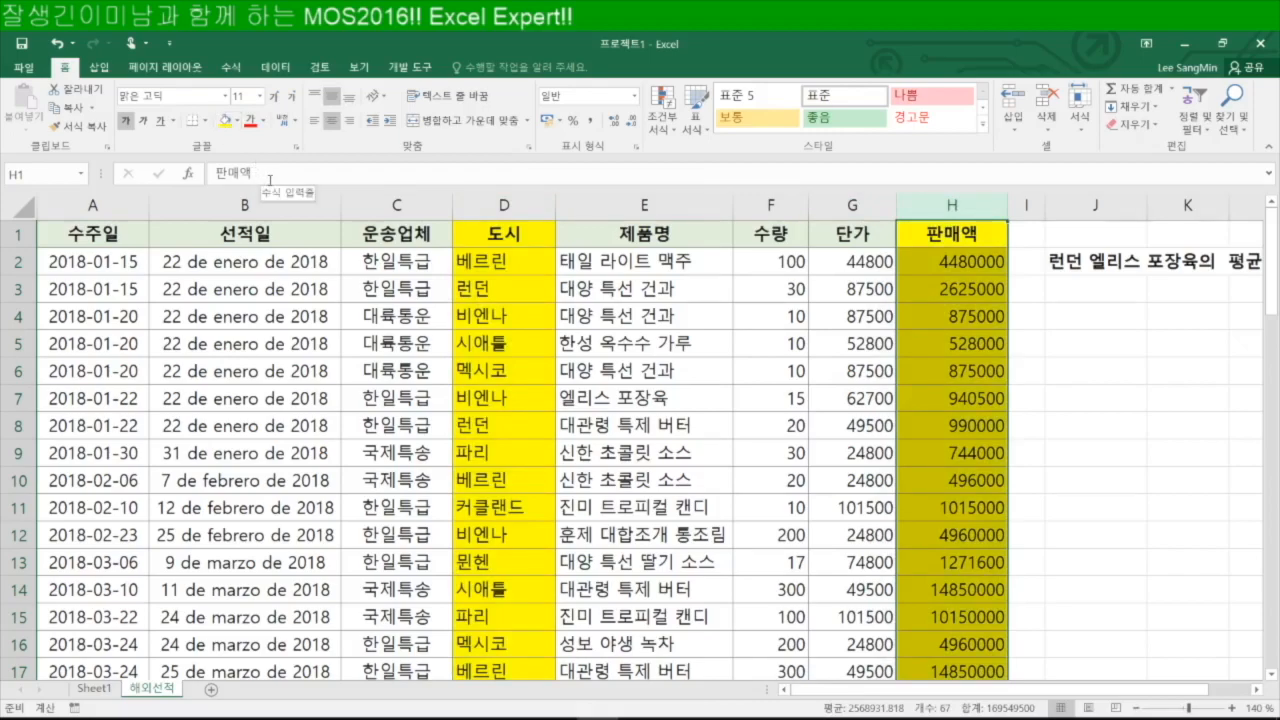
pyautogui.scroll(-14, 536, 450)
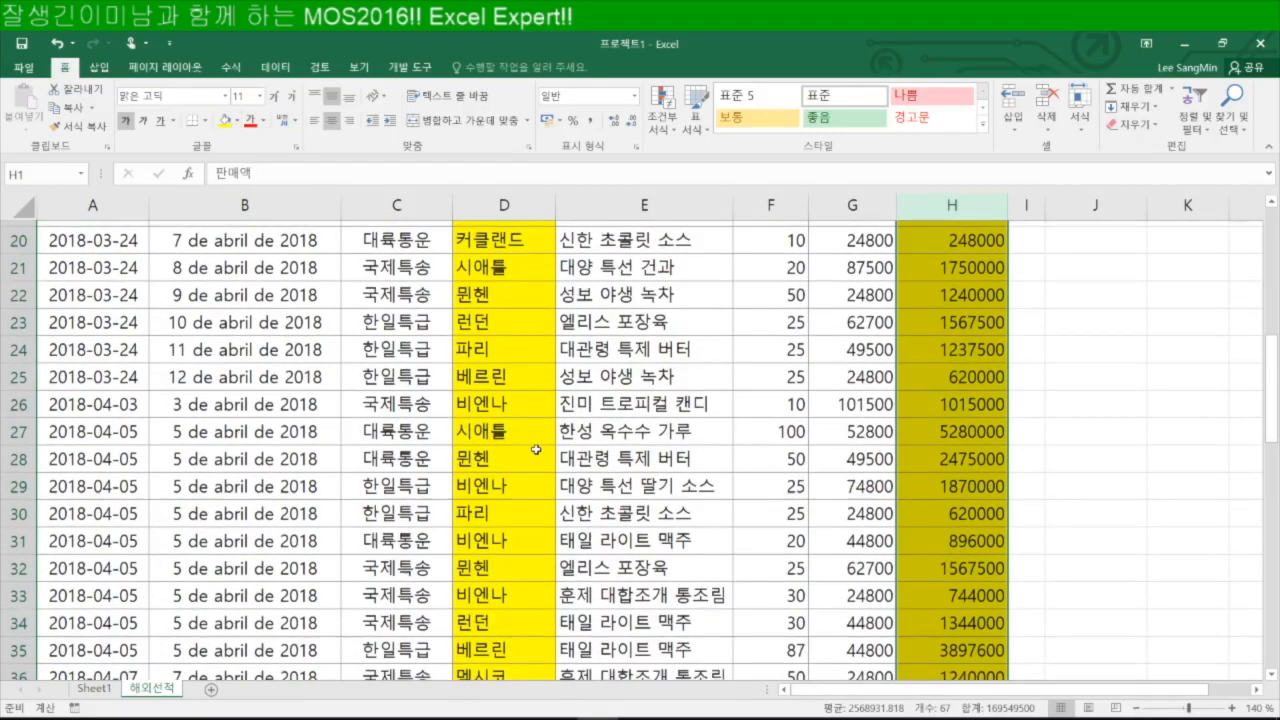
pyautogui.scroll(-4, 536, 450)
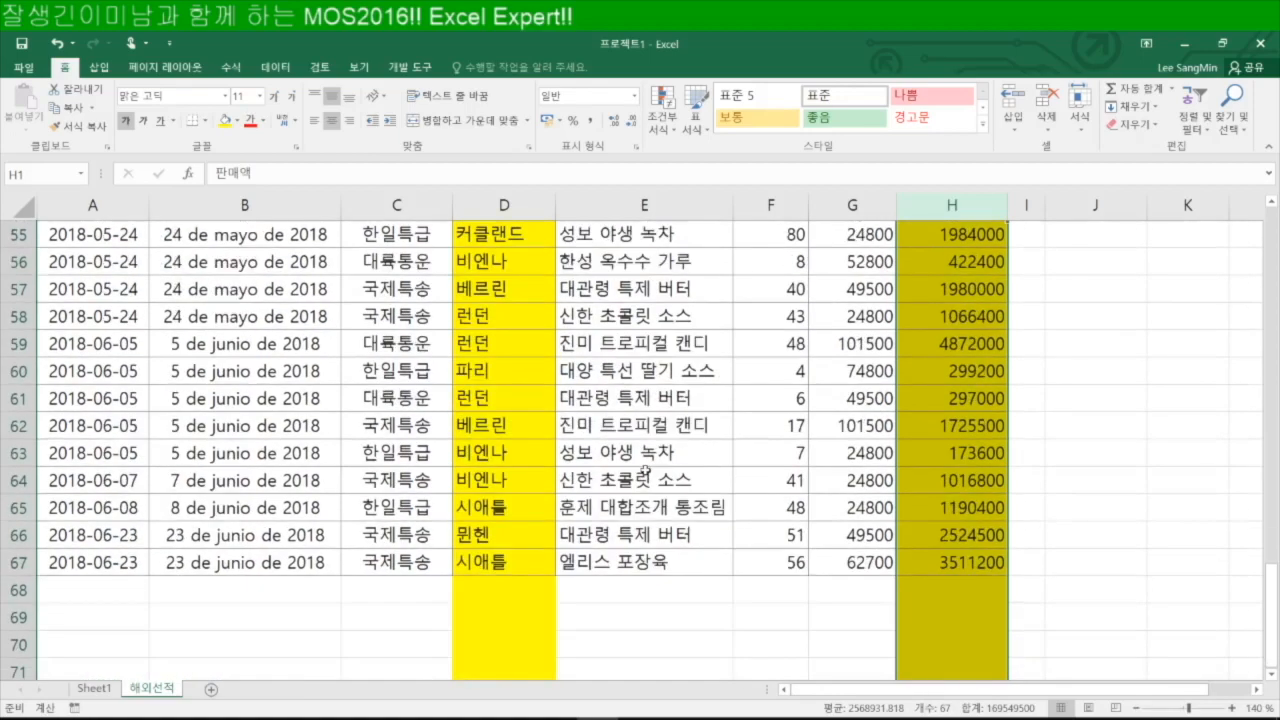
pyautogui.scroll(18, 580, 410)
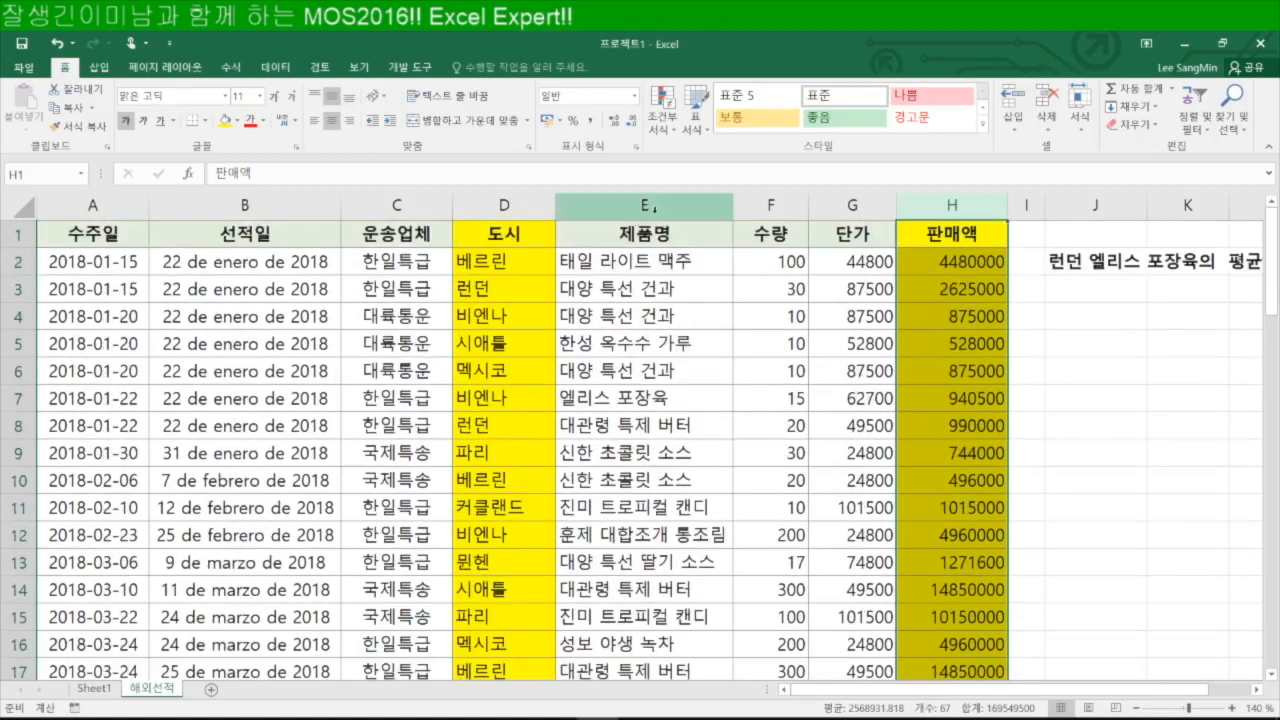
pyautogui.click(644, 205)
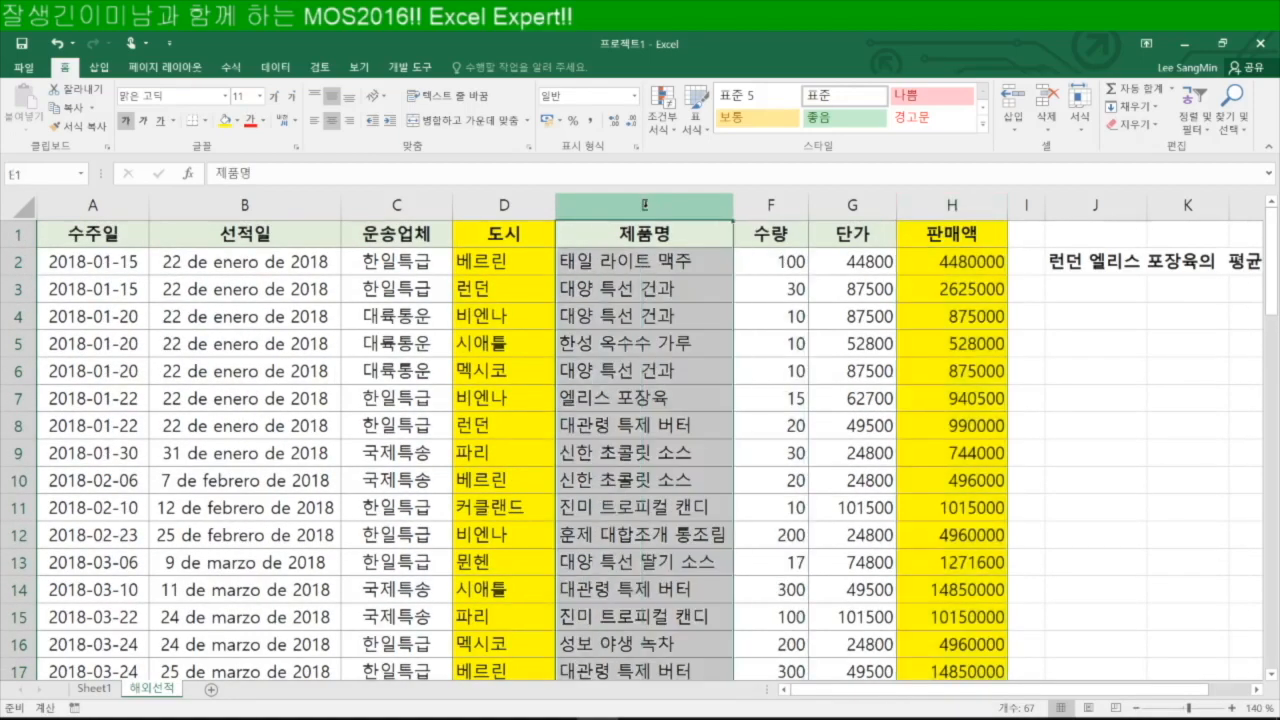
pyautogui.click(224, 120)
# Begin an AVERAGEIFS formula in cell J3 below the 런던 엘리스 포장육 average label.
pyautogui.click(1097, 292)
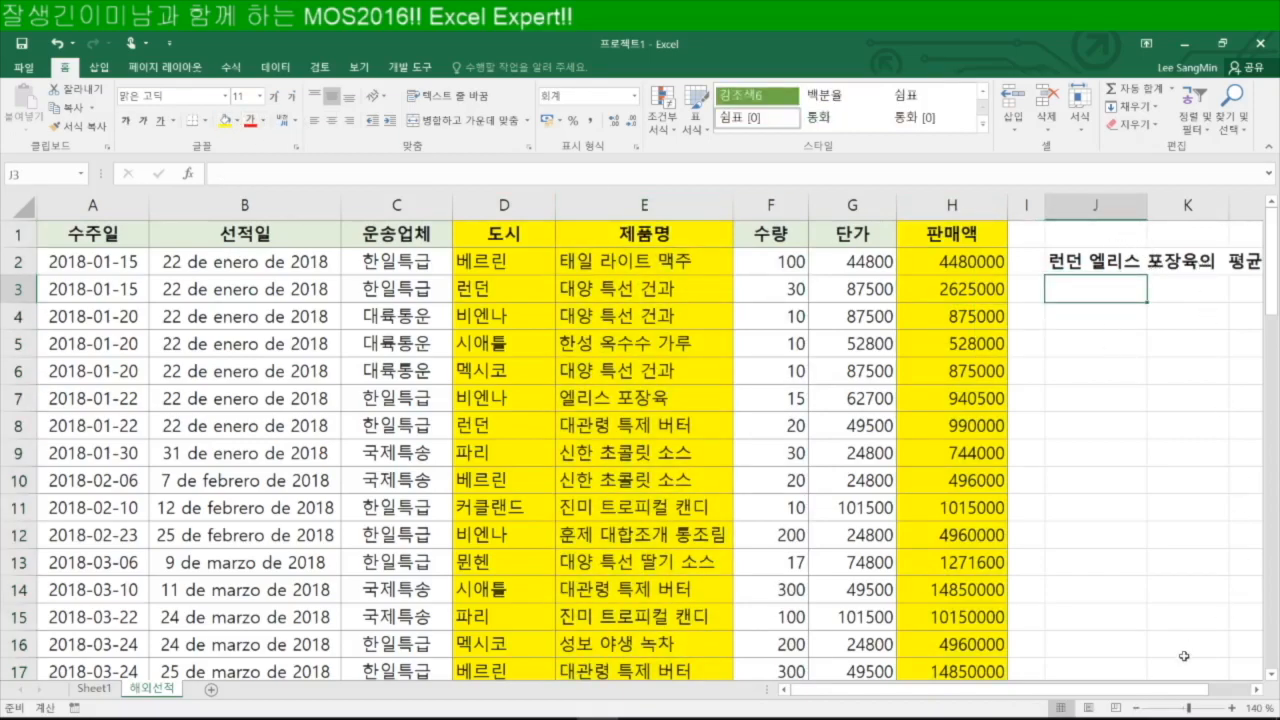
pyautogui.moveTo(1193, 693); pyautogui.dragTo(1234, 692)
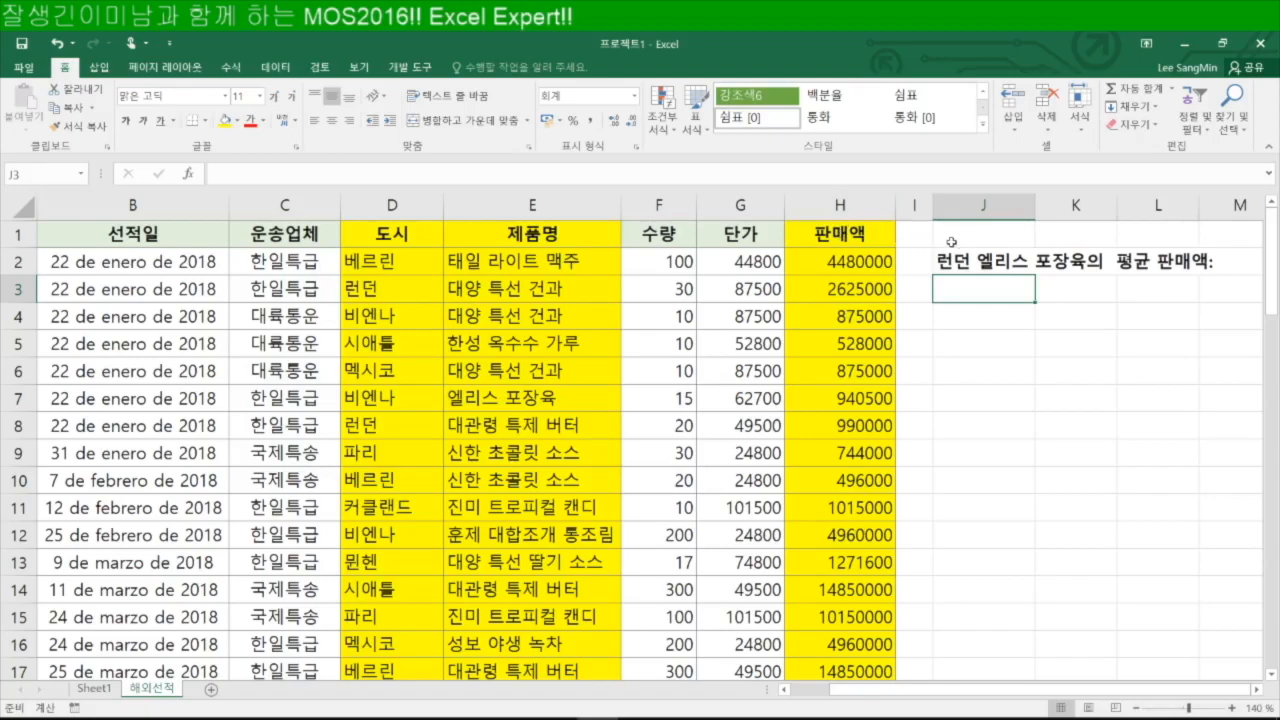
pyautogui.write('=')
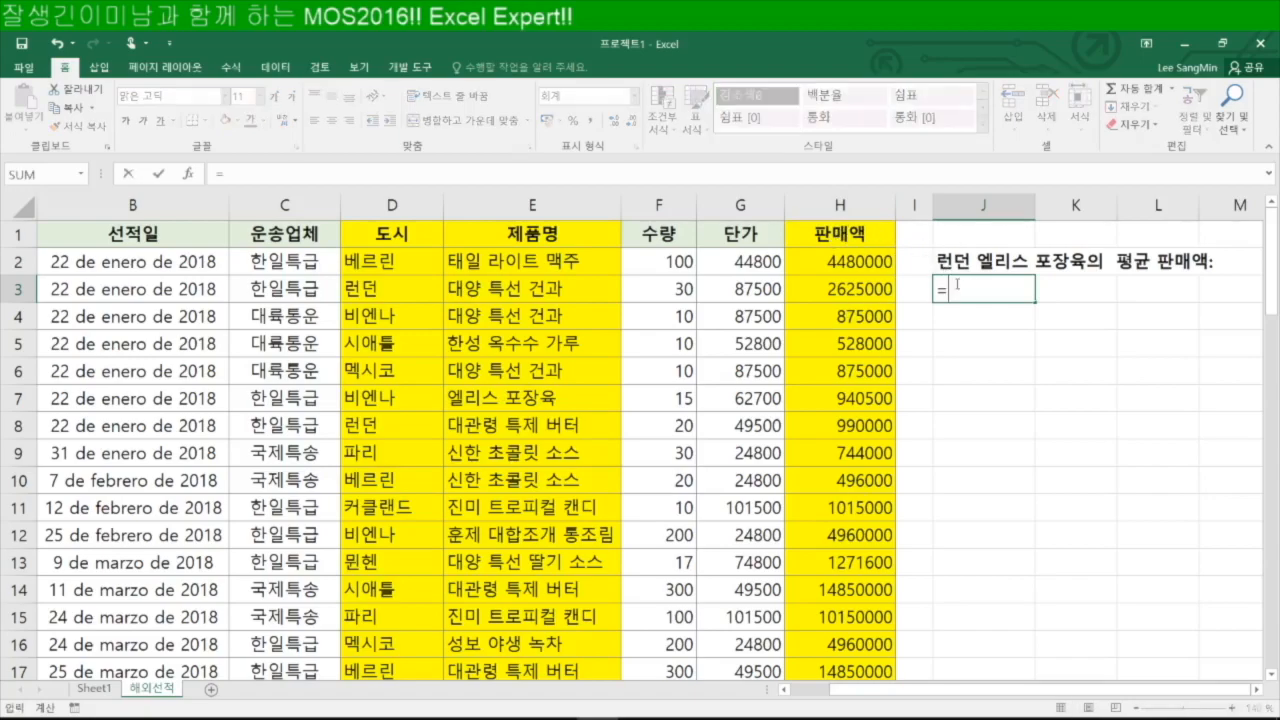
pyautogui.write('aver')
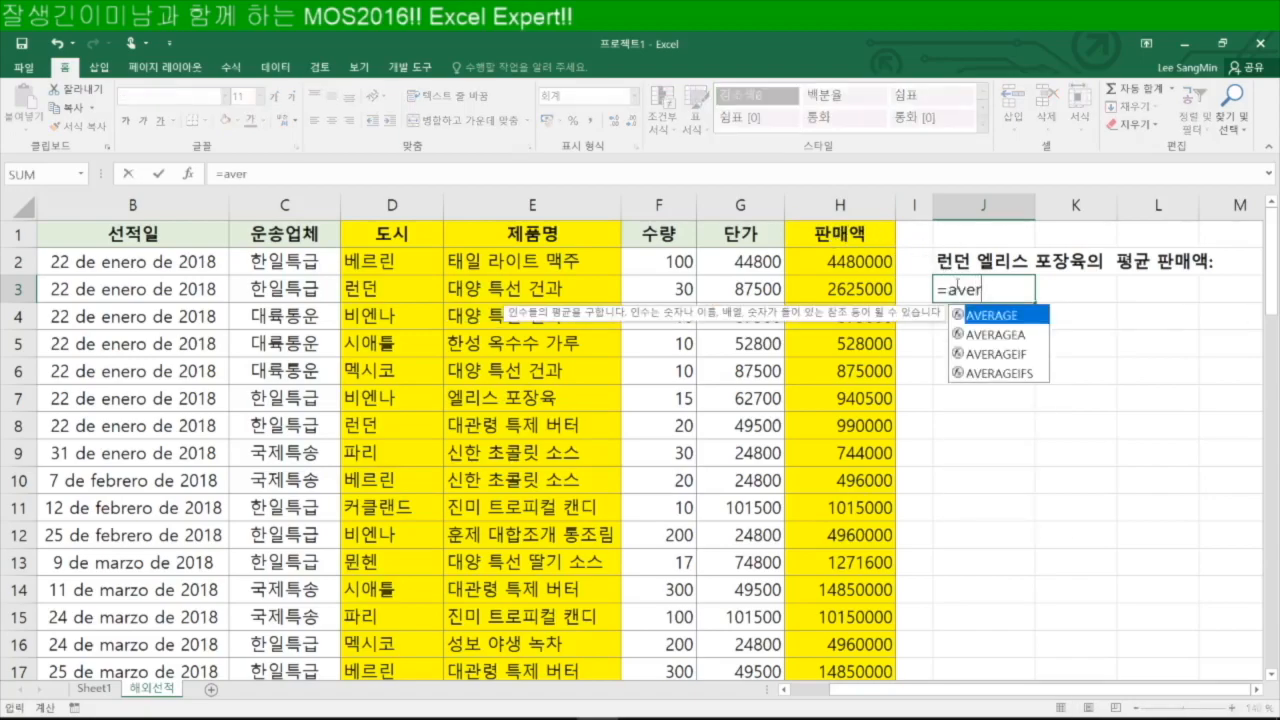
pyautogui.press('Down')
pyautogui.press('Down')
pyautogui.press('Down')
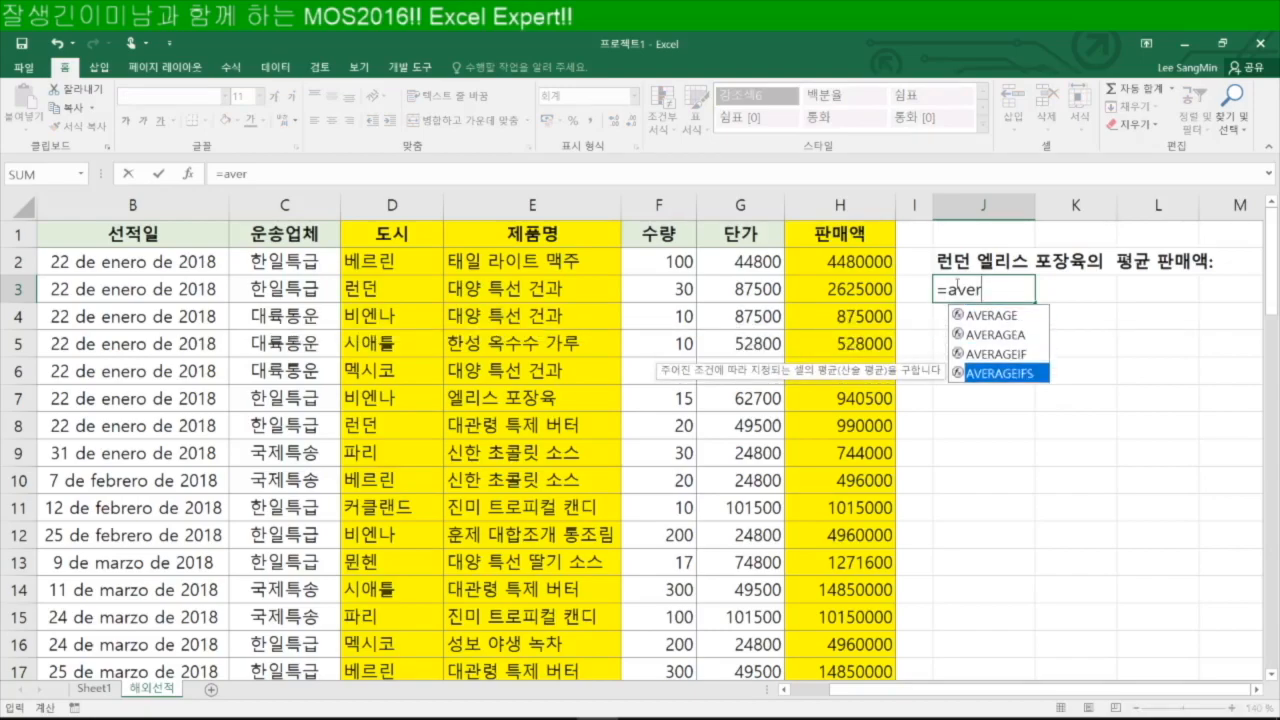
pyautogui.press('Tab')
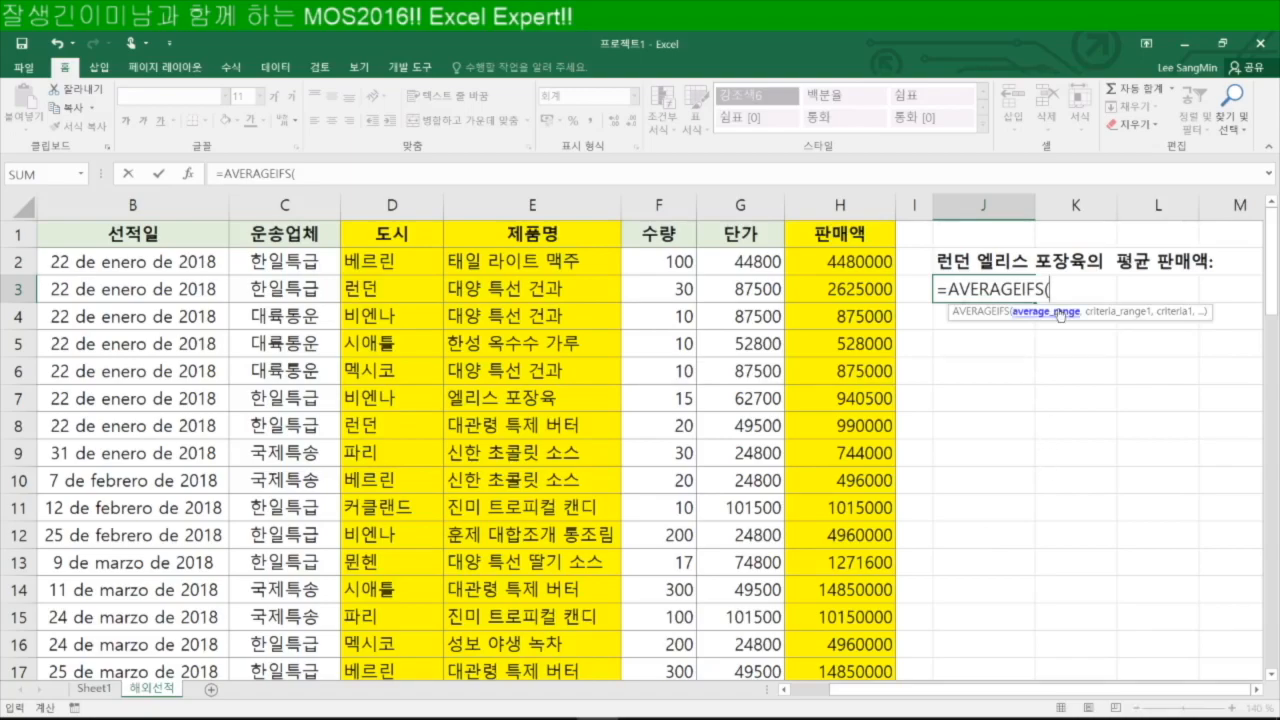
# Compare the argument order of AVERAGEIF by switching the function to it and back to AVERAGEIFS.
pyautogui.press('BackSpace')
pyautogui.press('BackSpace')
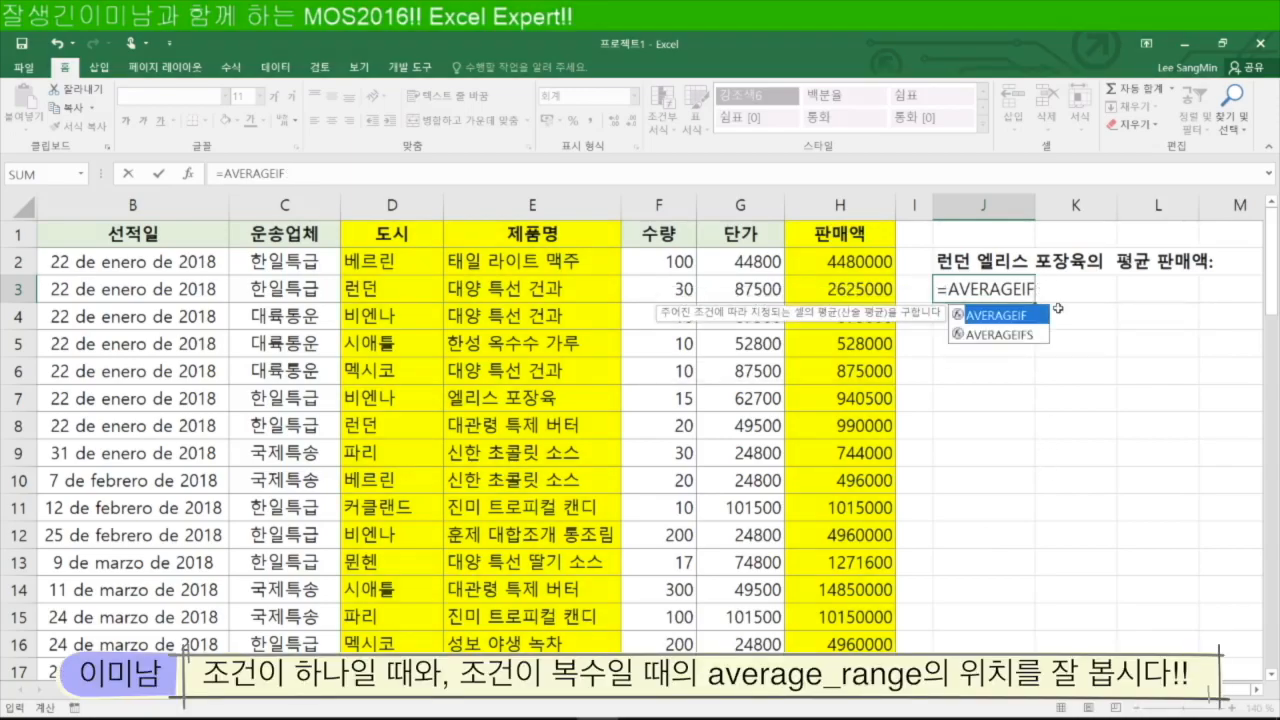
pyautogui.write('(')
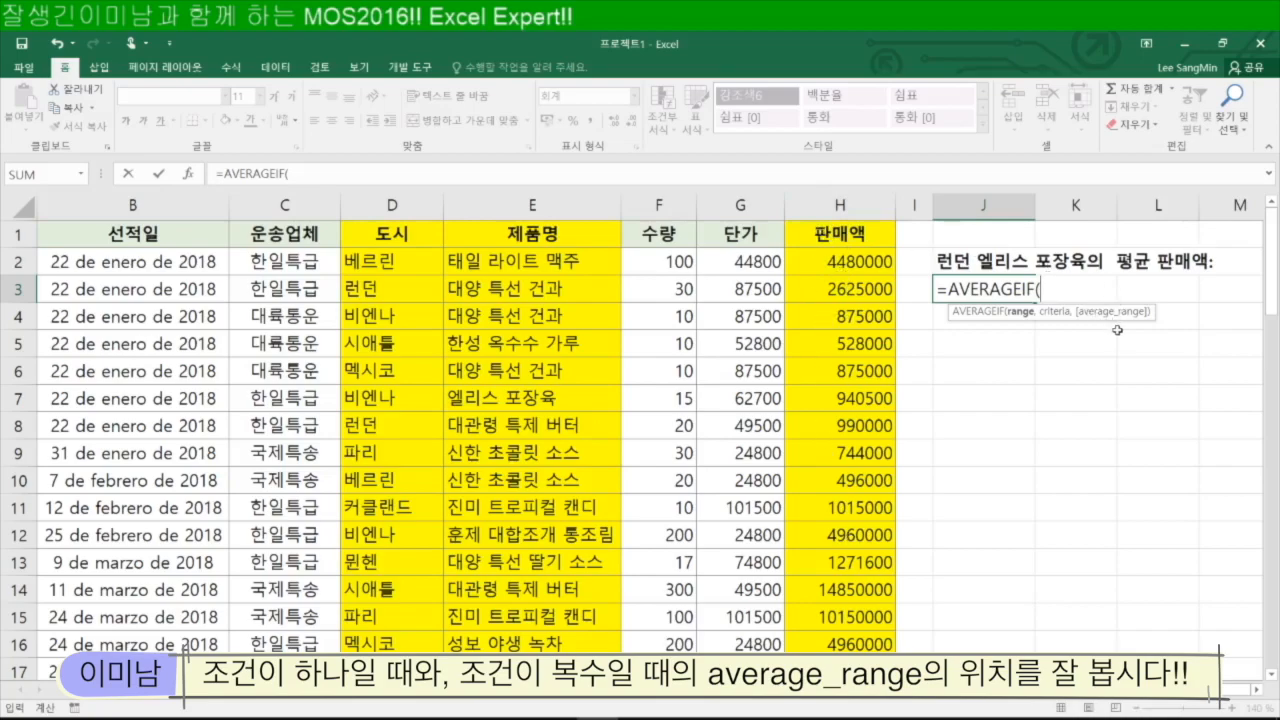
pyautogui.press('BackSpace')
pyautogui.write('S(')
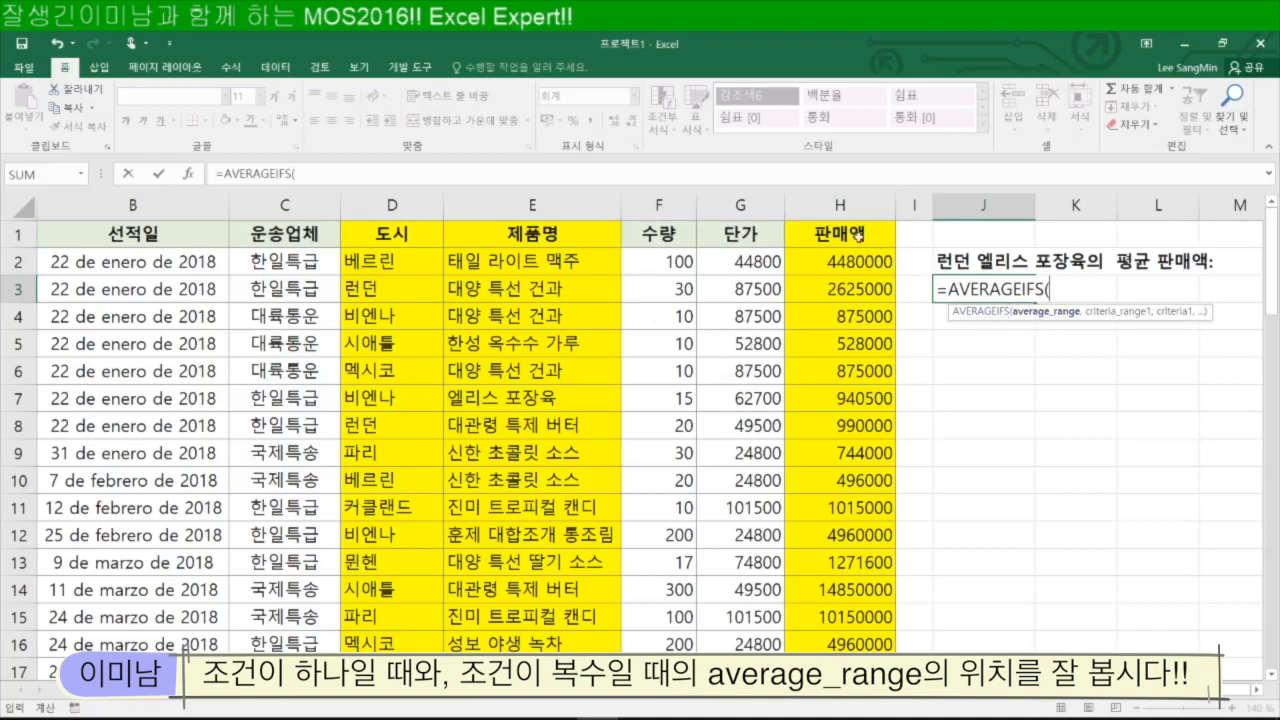
# Set the 판매액 values H2:H67 as the average range of the AVERAGEIFS formula.
pyautogui.click(850, 268)
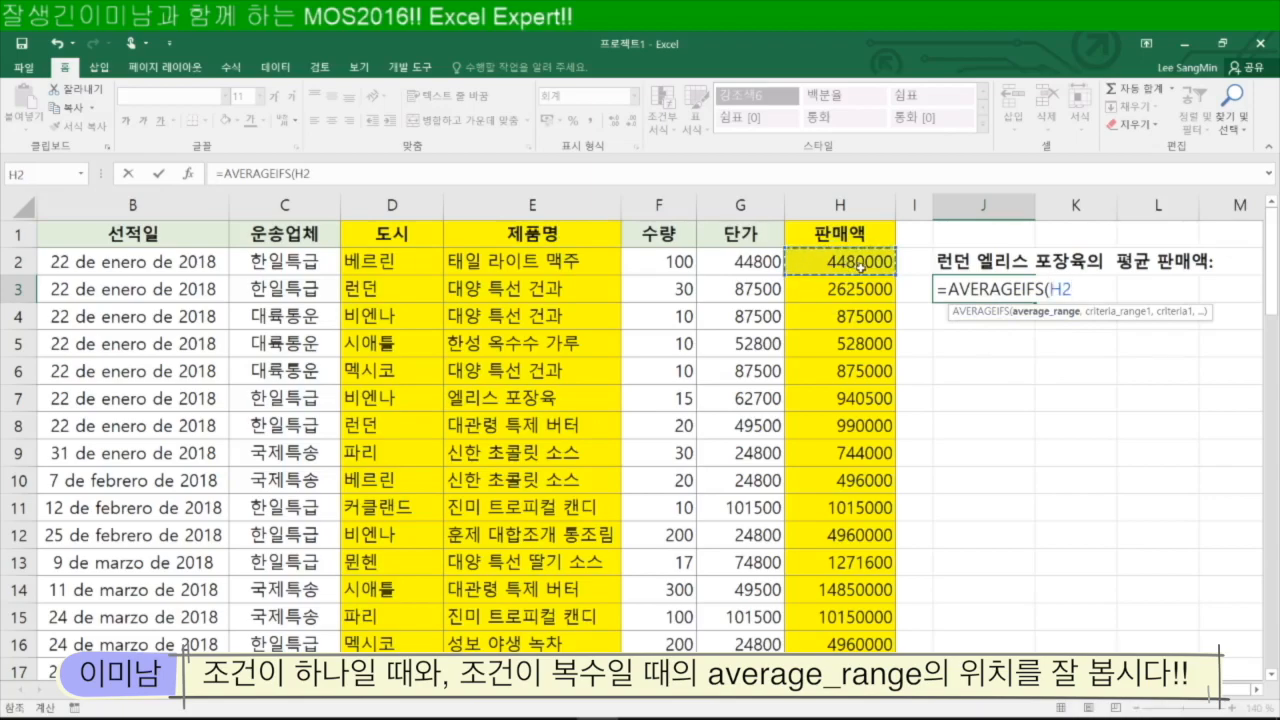
pyautogui.hotkey('ctrl', 'shift', 'Down')
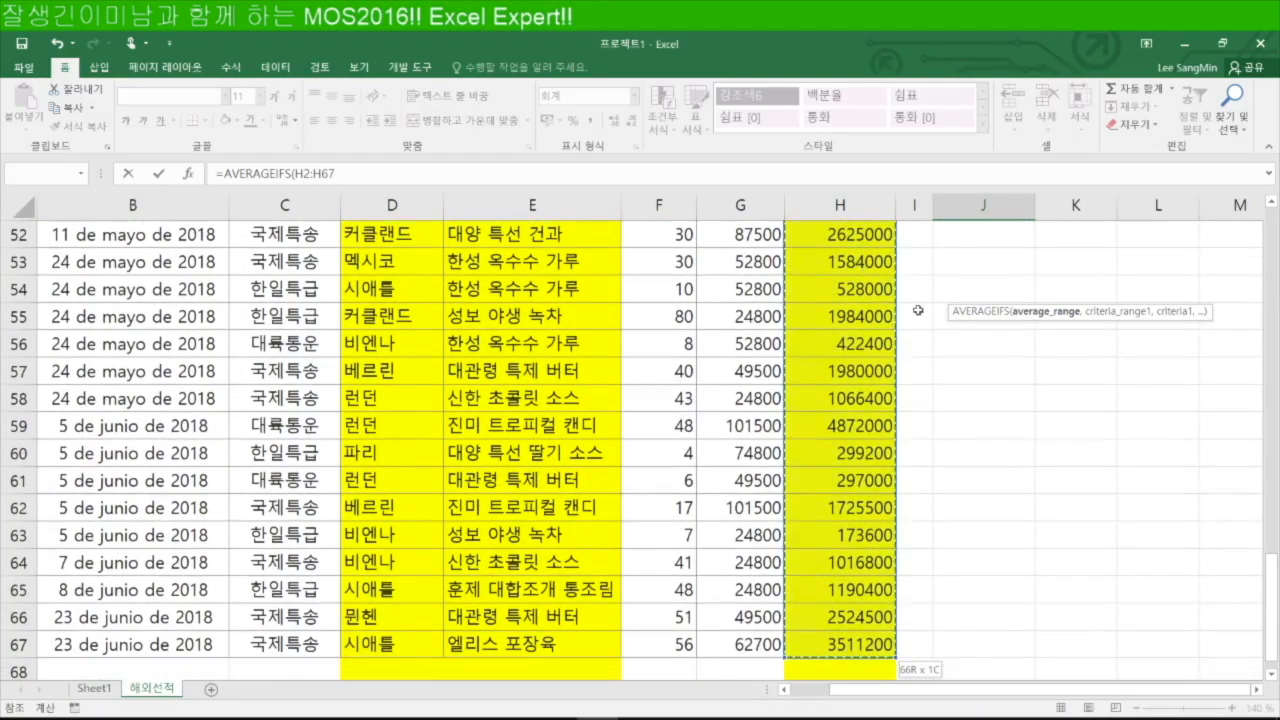
pyautogui.scroll(17, 1013, 394)
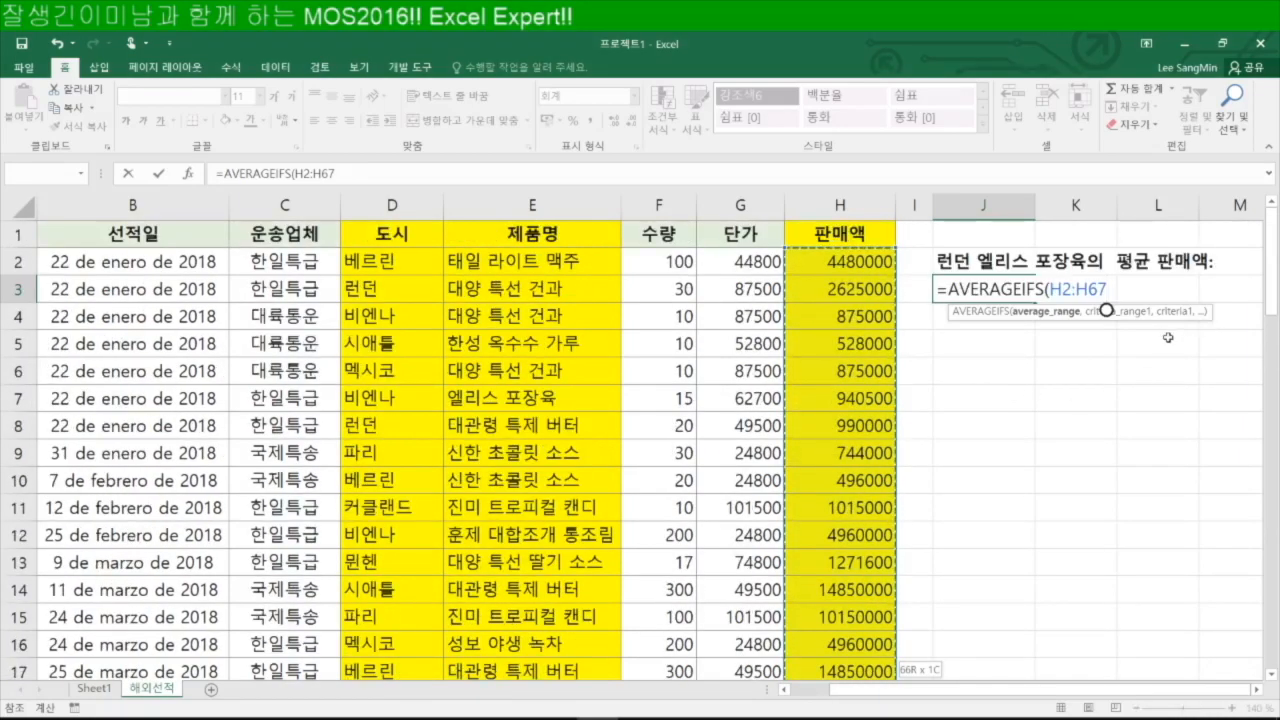
pyautogui.write(',')
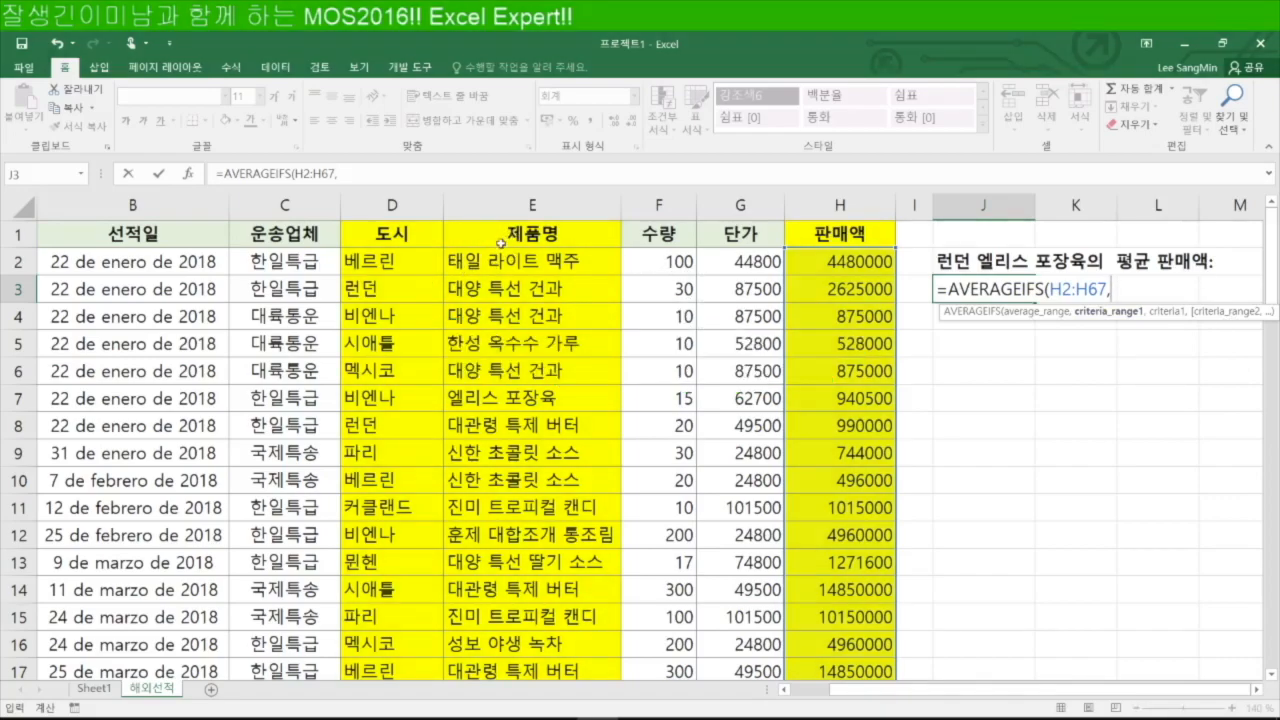
# Add the first condition to the formula, with D2:D67 as criteria range and 런던 in D3 as criterion.
pyautogui.click(409, 261)
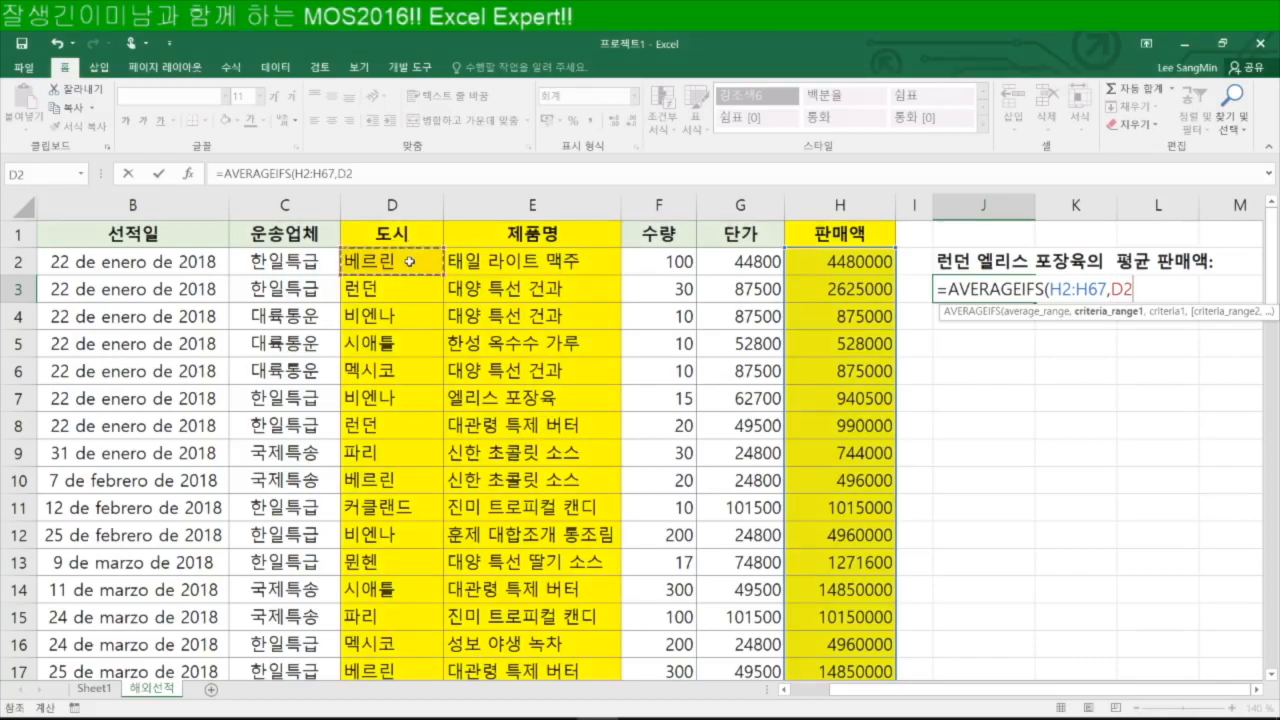
pyautogui.hotkey('ctrl', 'shift', 'Down')
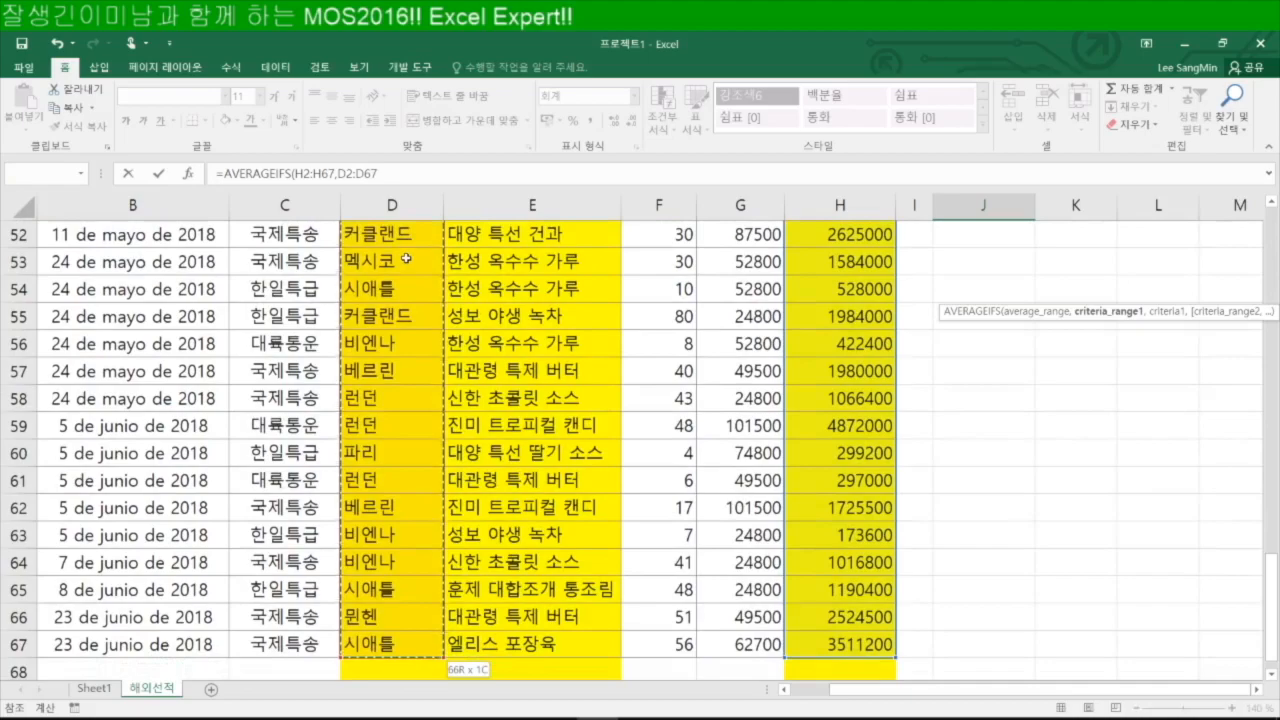
pyautogui.write(',')
pyautogui.scroll(7, 684, 358)
pyautogui.scroll(10, 684, 358)
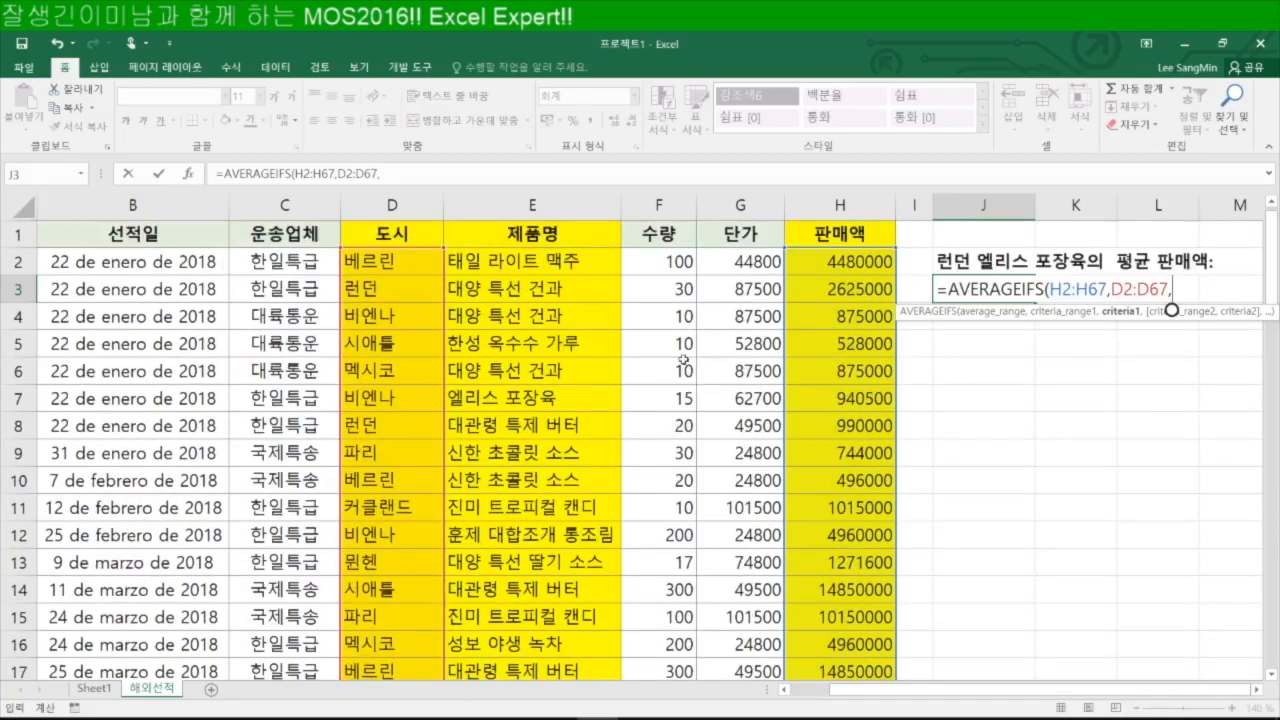
pyautogui.click(389, 289)
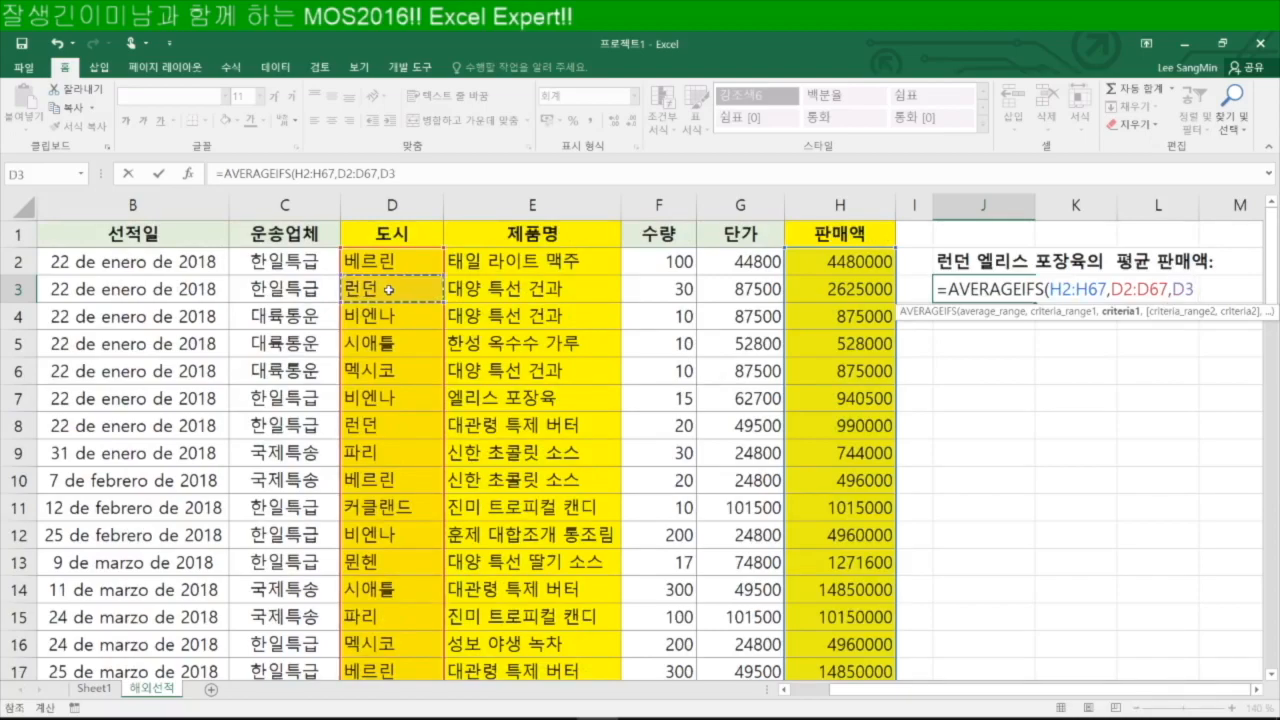
pyautogui.write(',')
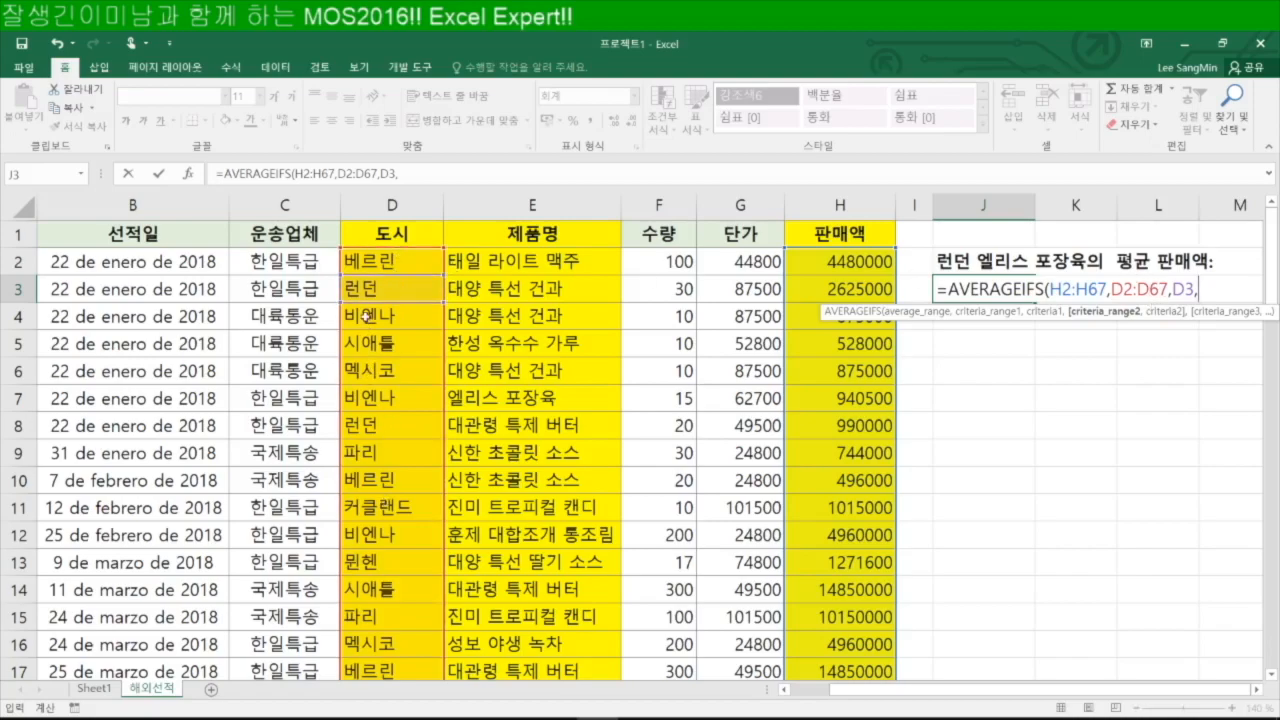
# Complete the formula with a second condition, using criteria range E2:E67 and 엘리스 포장육 in E7 as criterion.
pyautogui.click(570, 260)
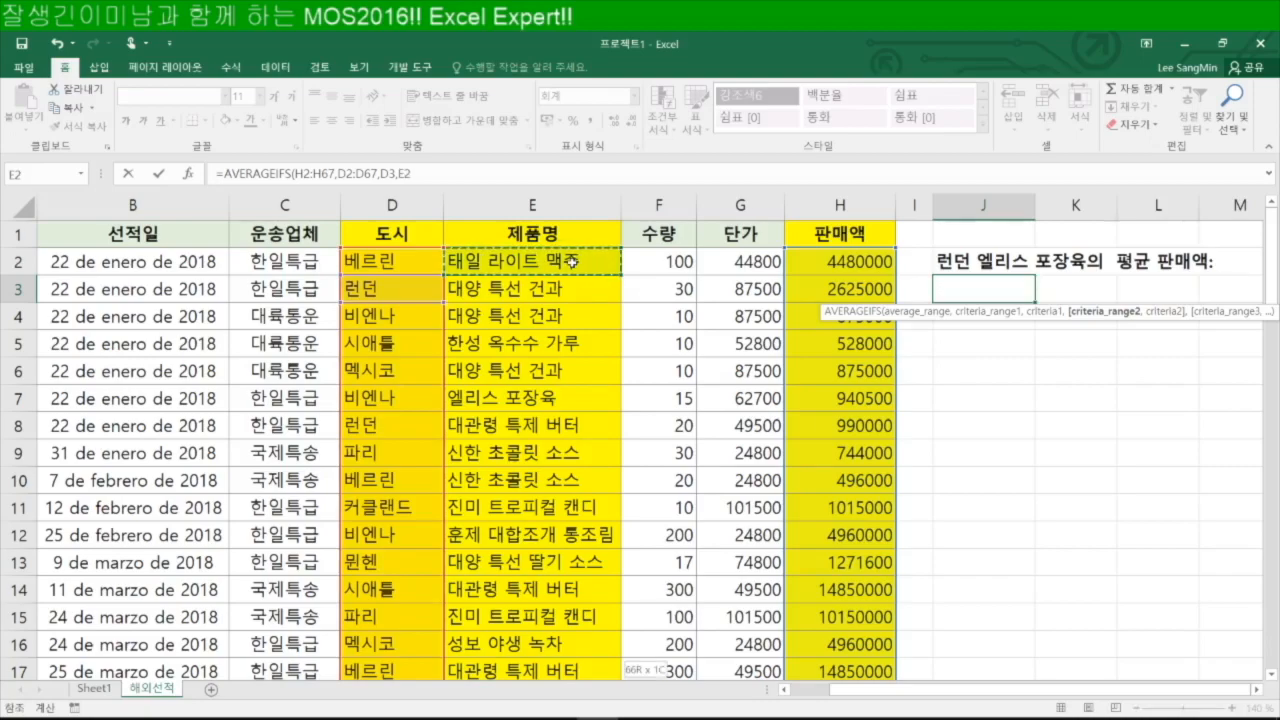
pyautogui.hotkey('ctrl', 'shift', 'Down')
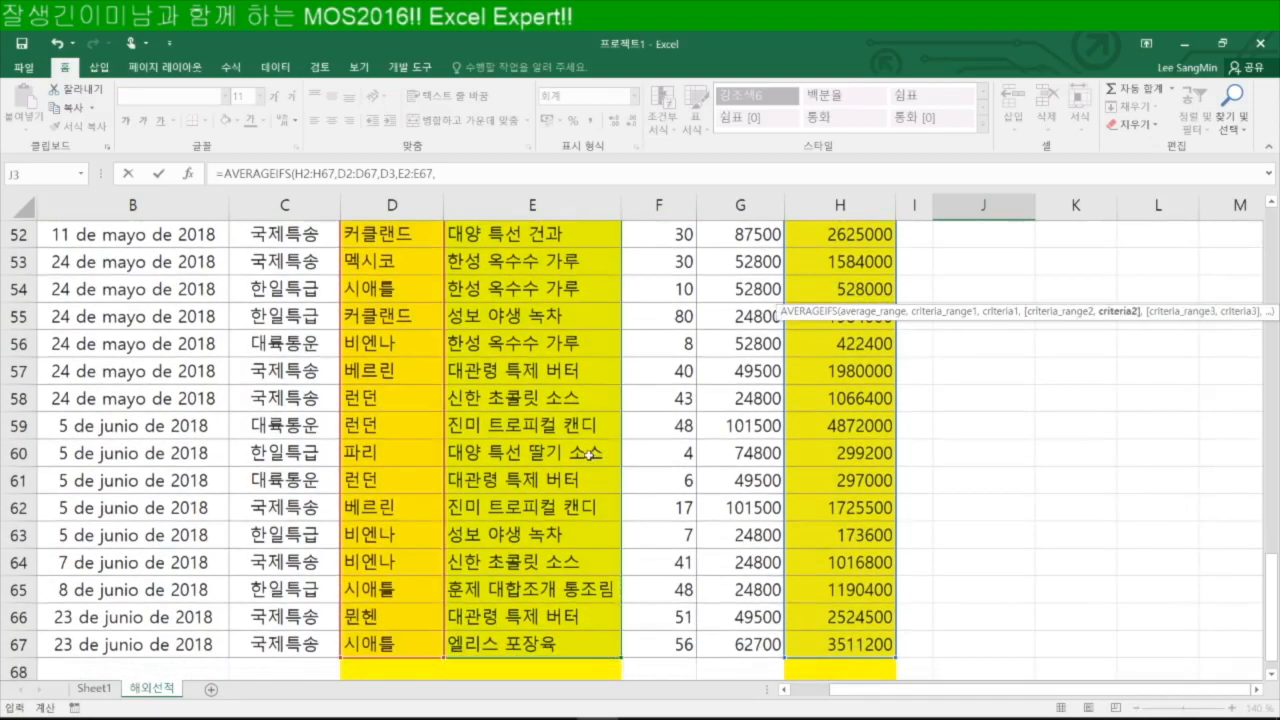
pyautogui.scroll(17, 590, 452)
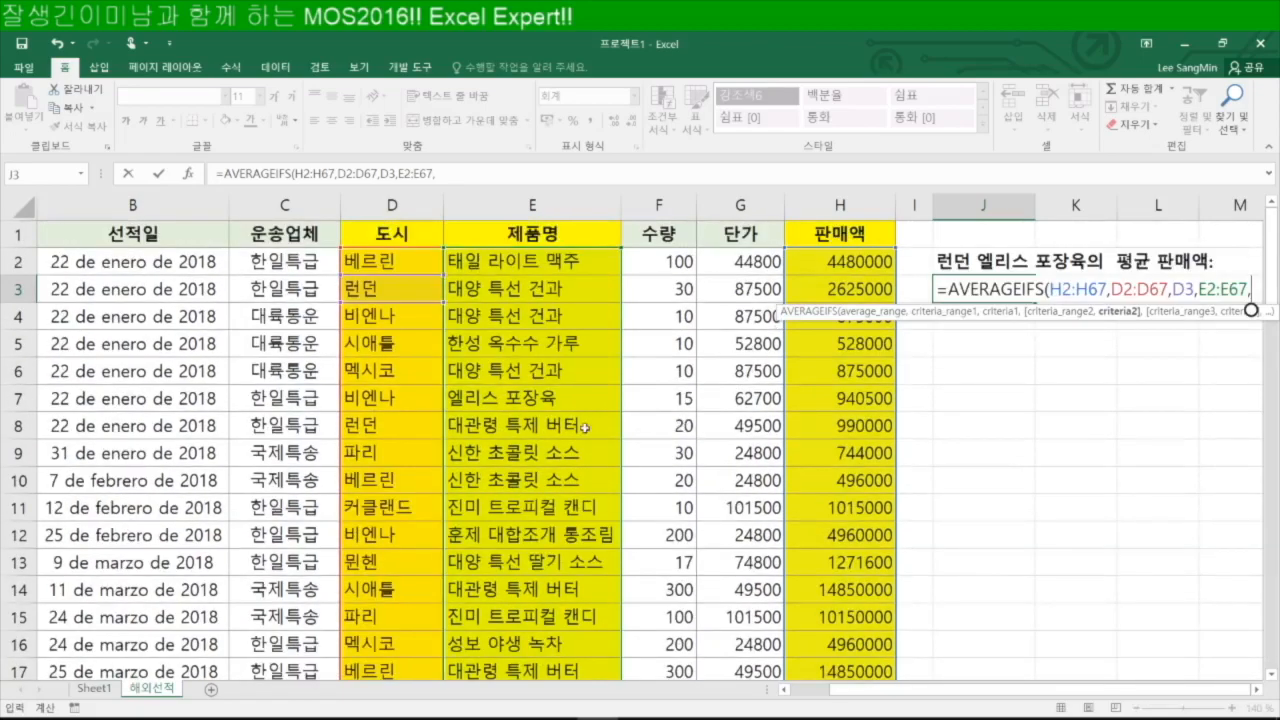
pyautogui.click(548, 398)
pyautogui.write(')')
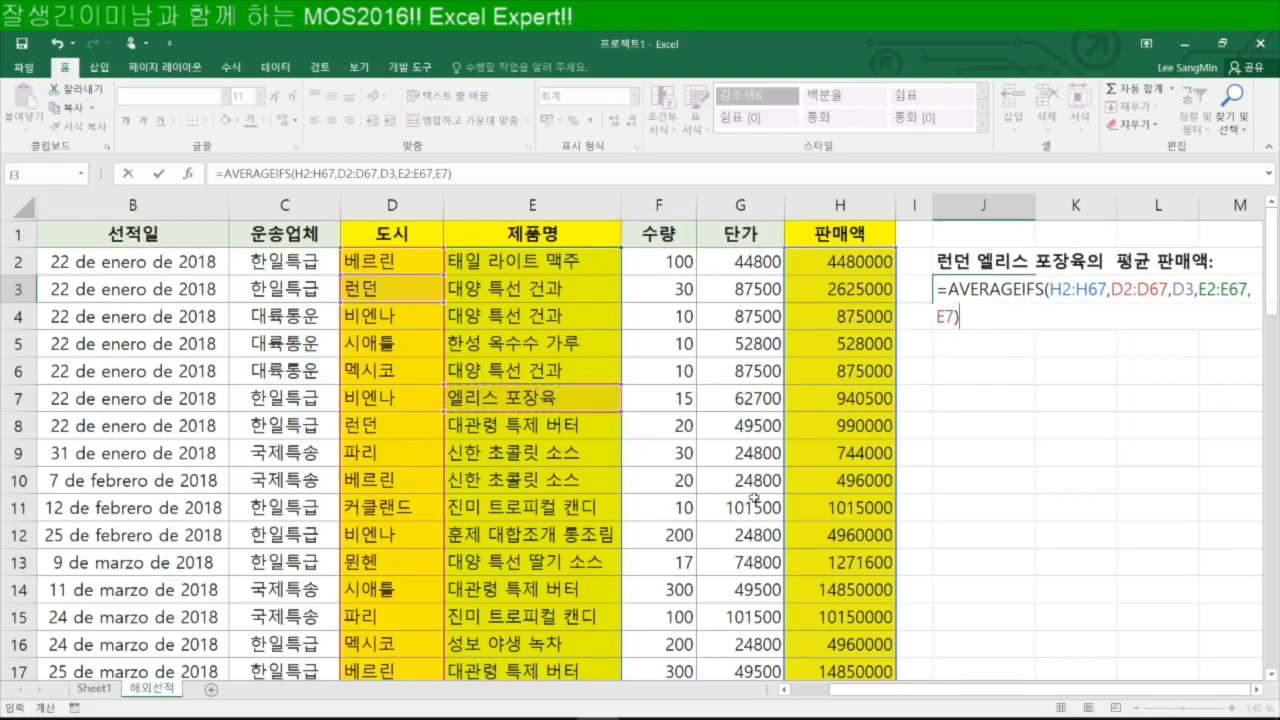
pyautogui.press('Return')
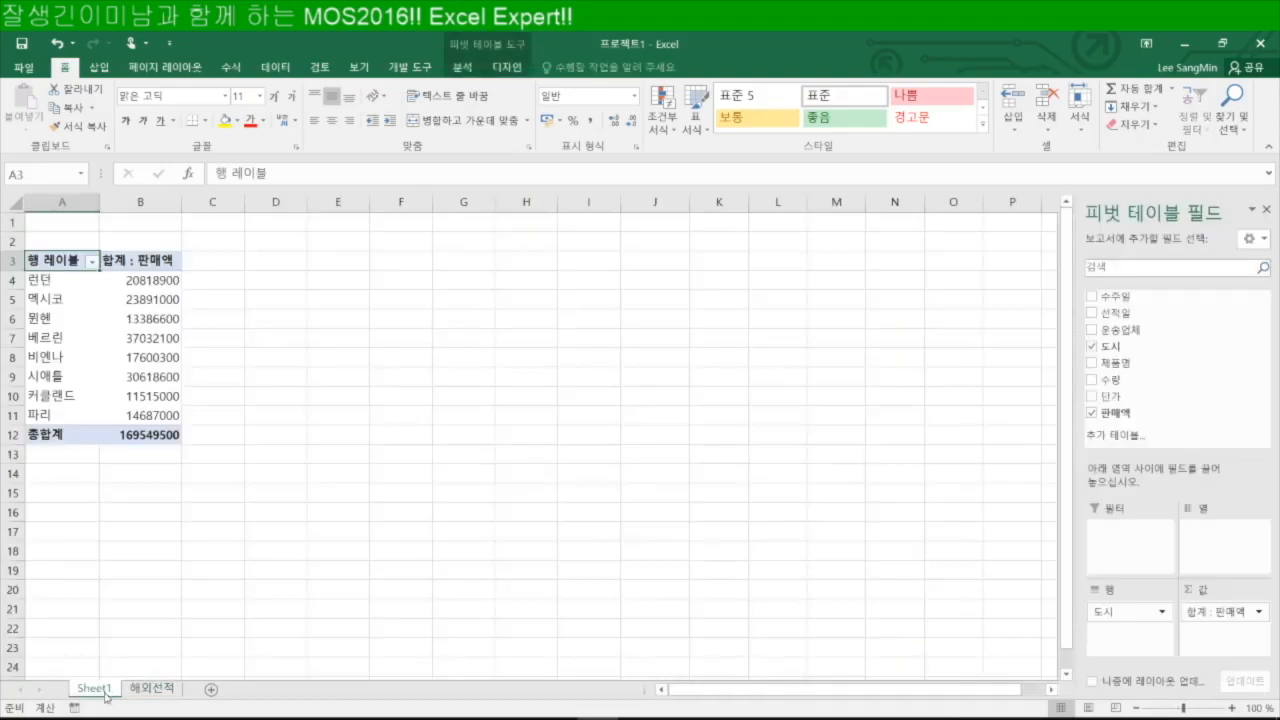
pyautogui.click(93, 689)
pyautogui.click(152, 690)
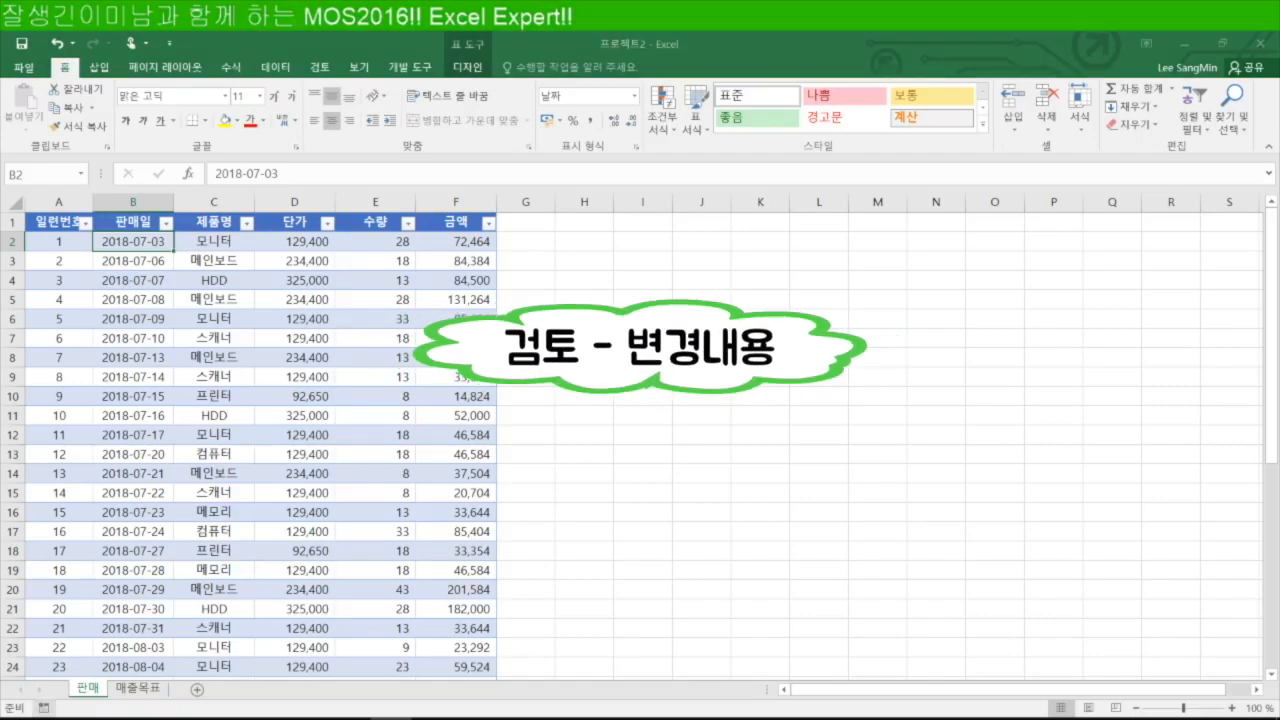
# Protect the workbook structure with a password, entering the password and then re-entering it for confirmation.
pyautogui.click(320, 67)
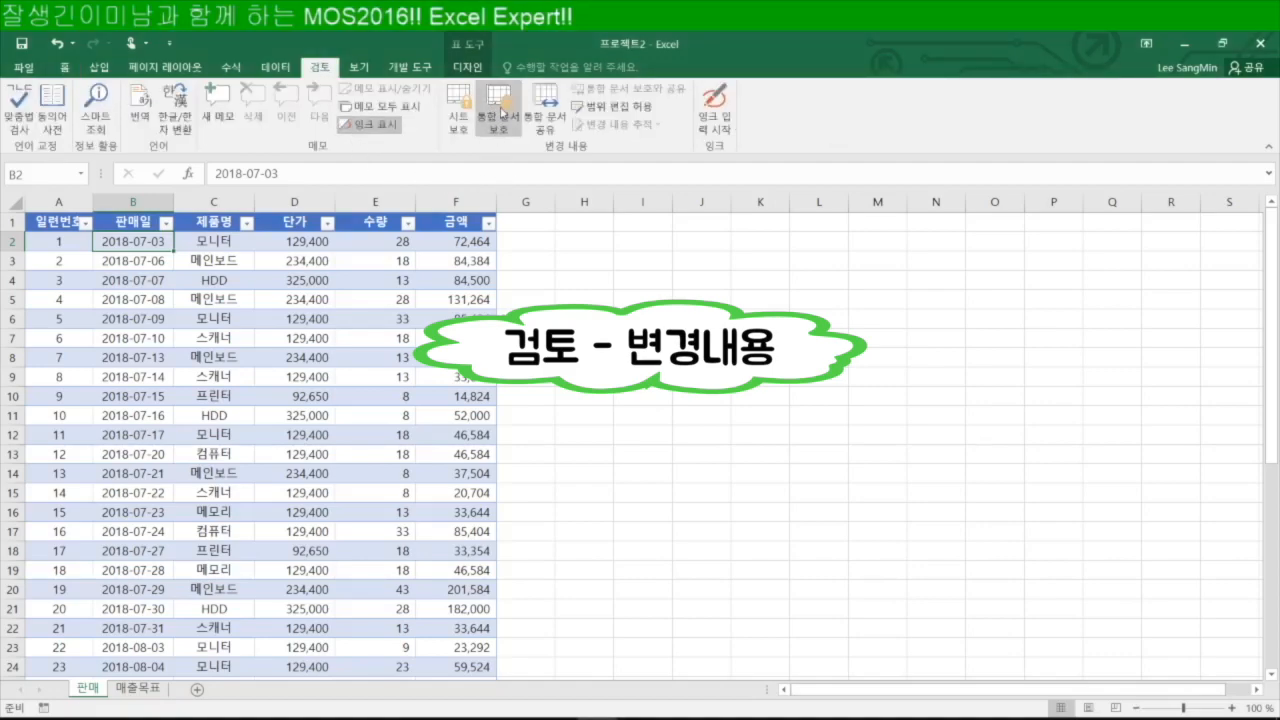
pyautogui.click(500, 113)
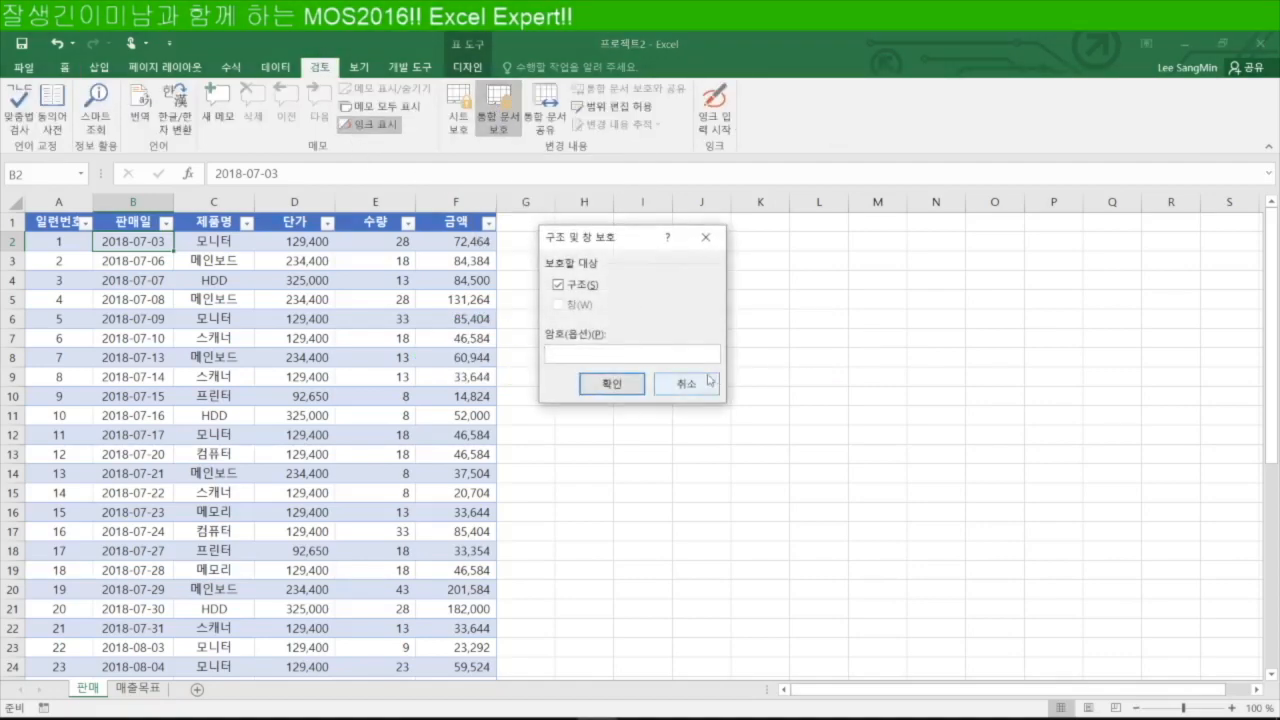
pyautogui.click(699, 384)
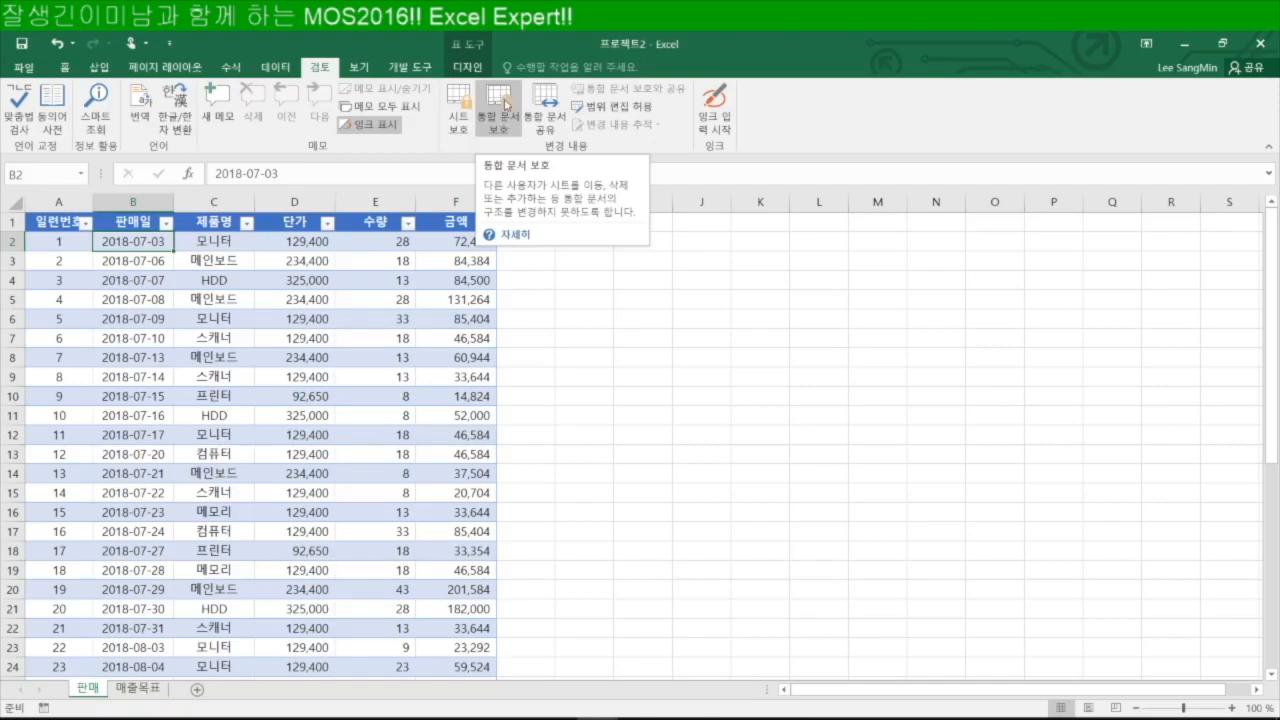
pyautogui.click(501, 102)
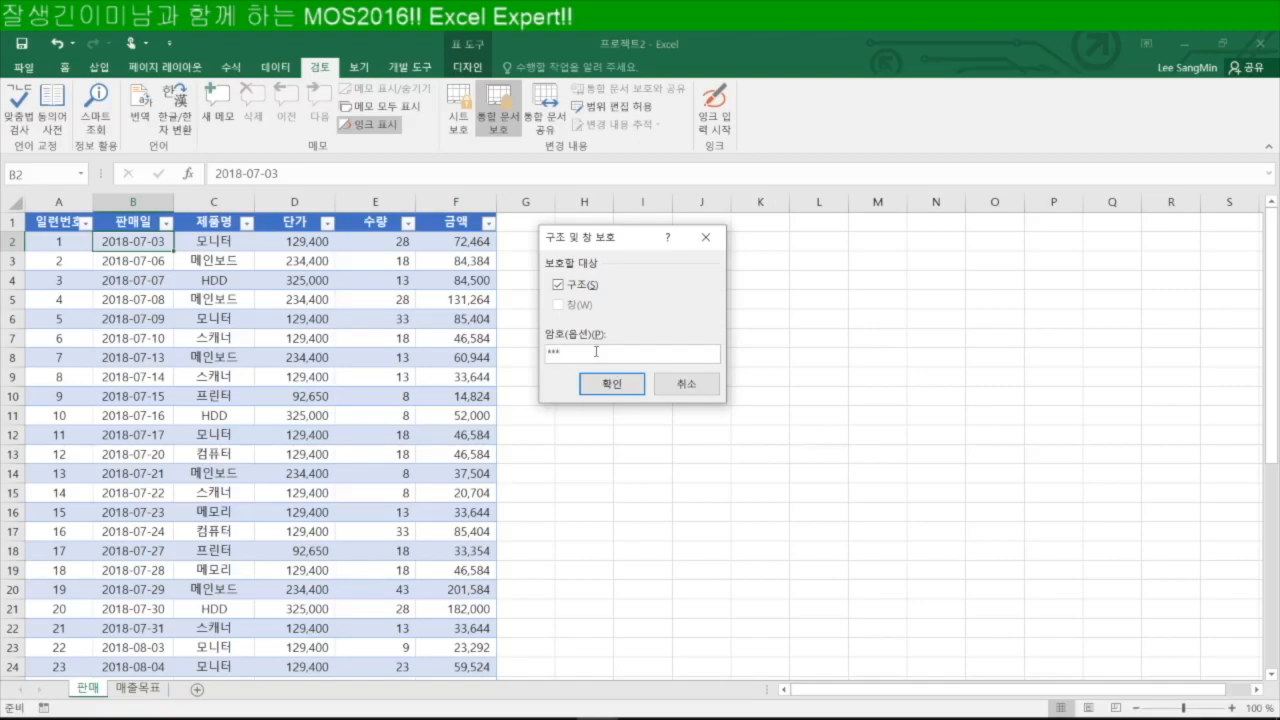
pyautogui.press('Return')
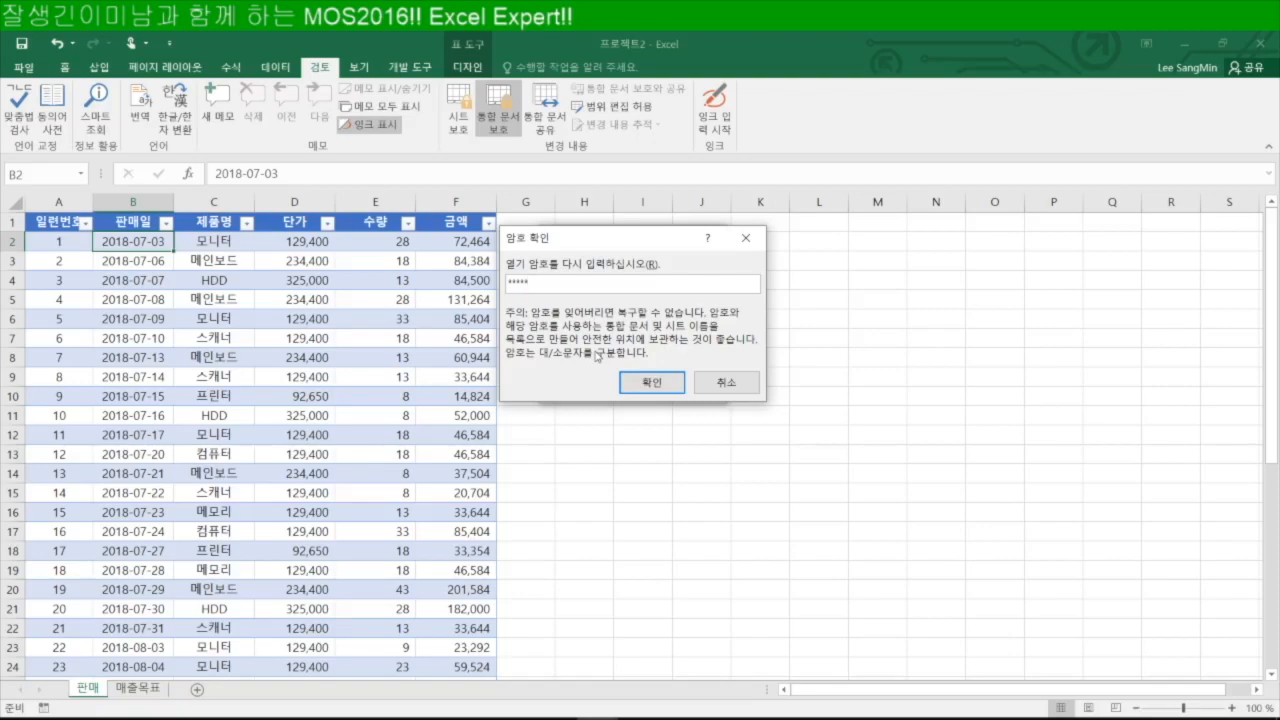
pyautogui.press('Return')
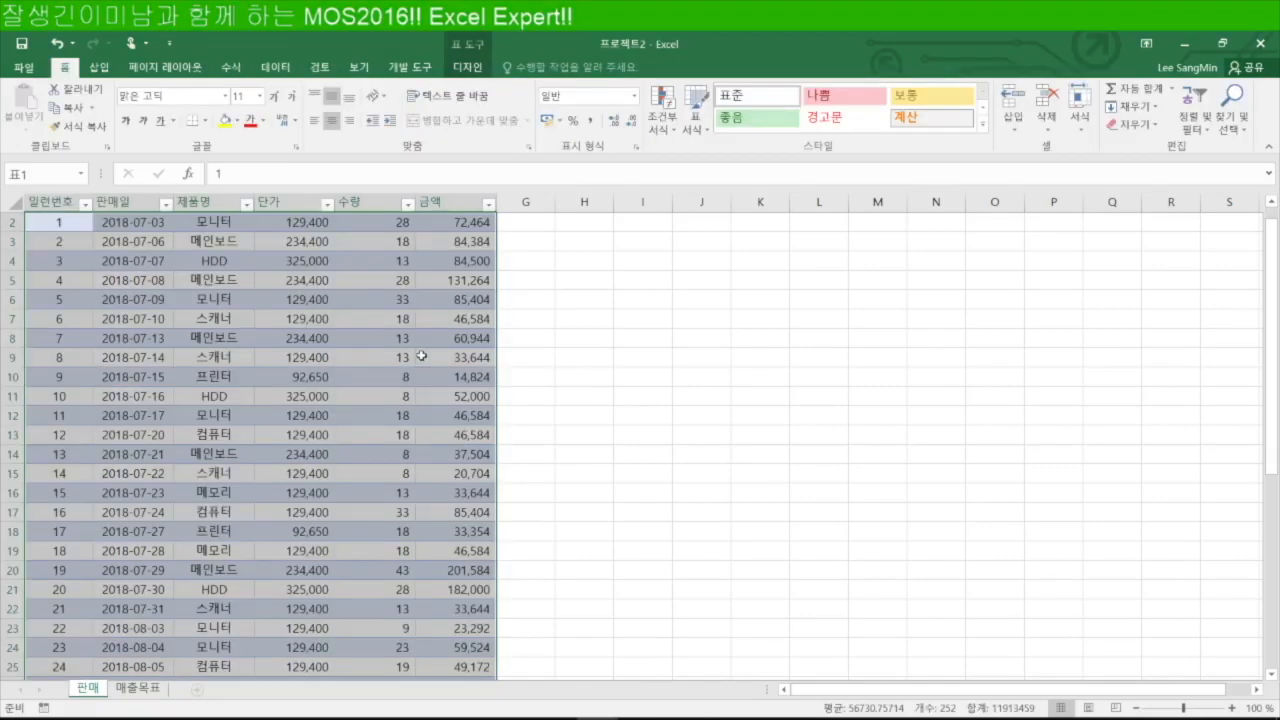
# Select the table 표1 on the 판매 sheet and rename it 판매내역.
pyautogui.click(482, 376)
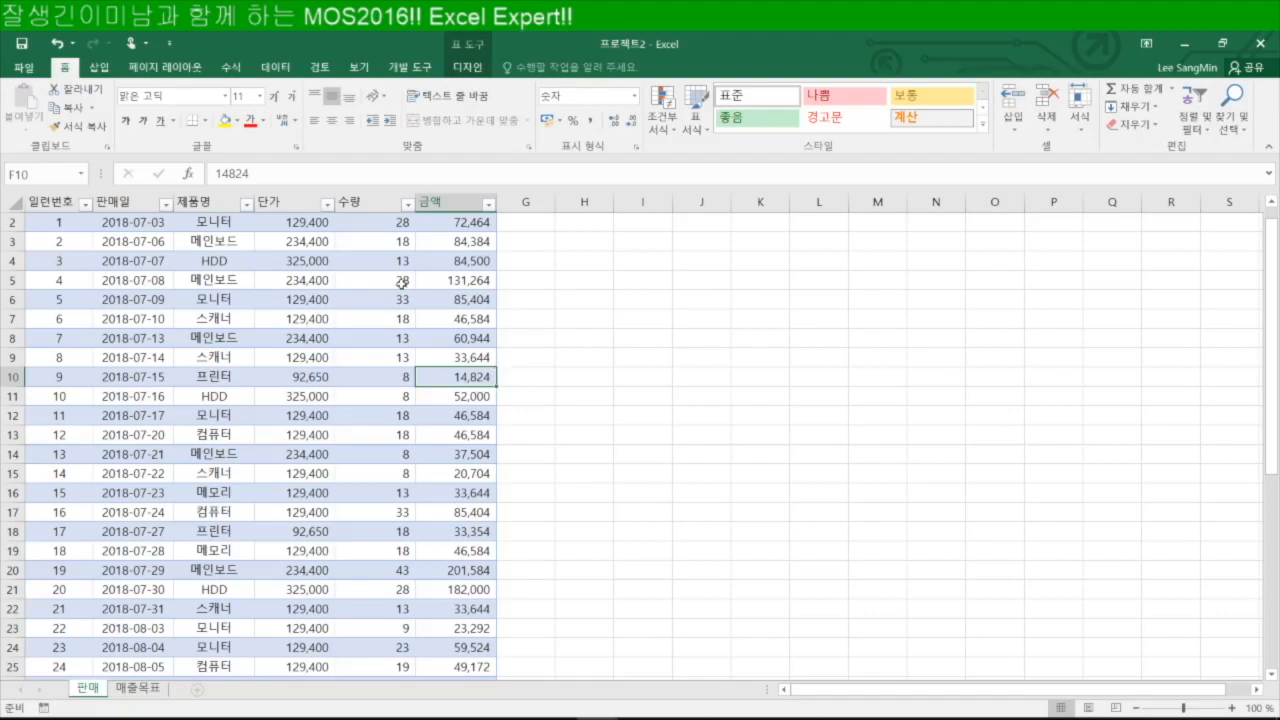
pyautogui.scroll(1, 223, 422)
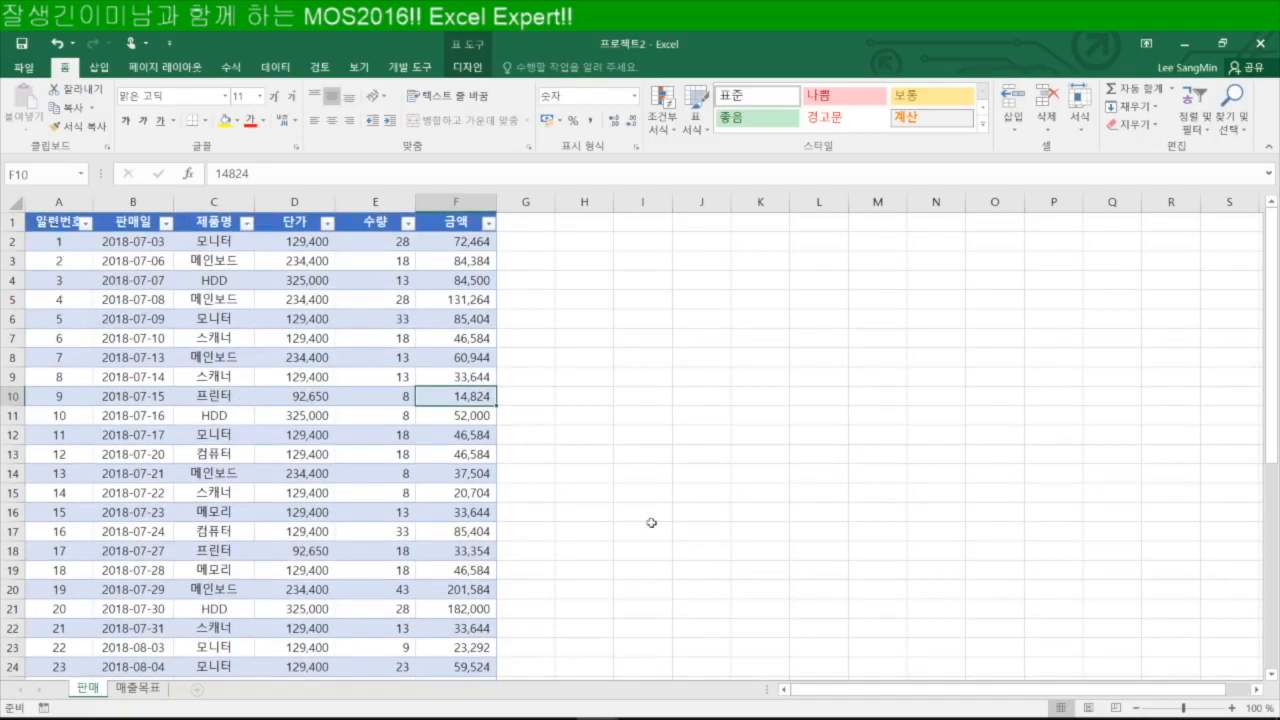
pyautogui.click(82, 174)
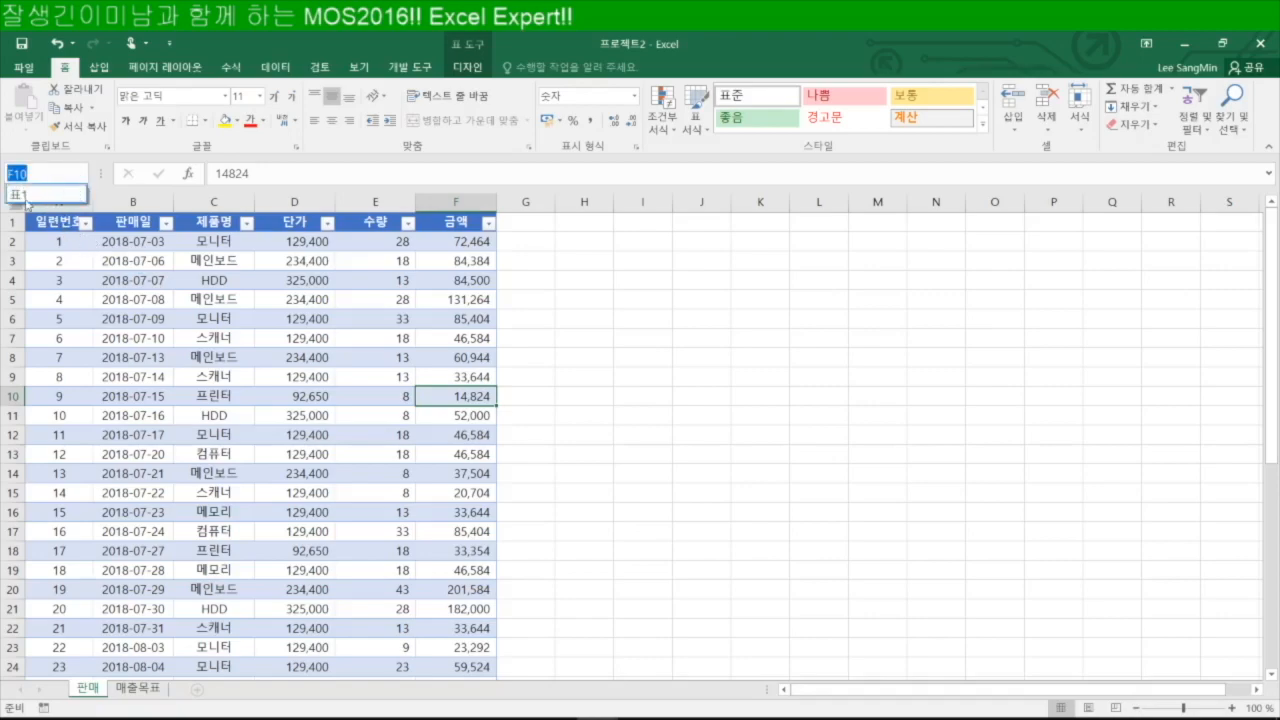
pyautogui.click(47, 194)
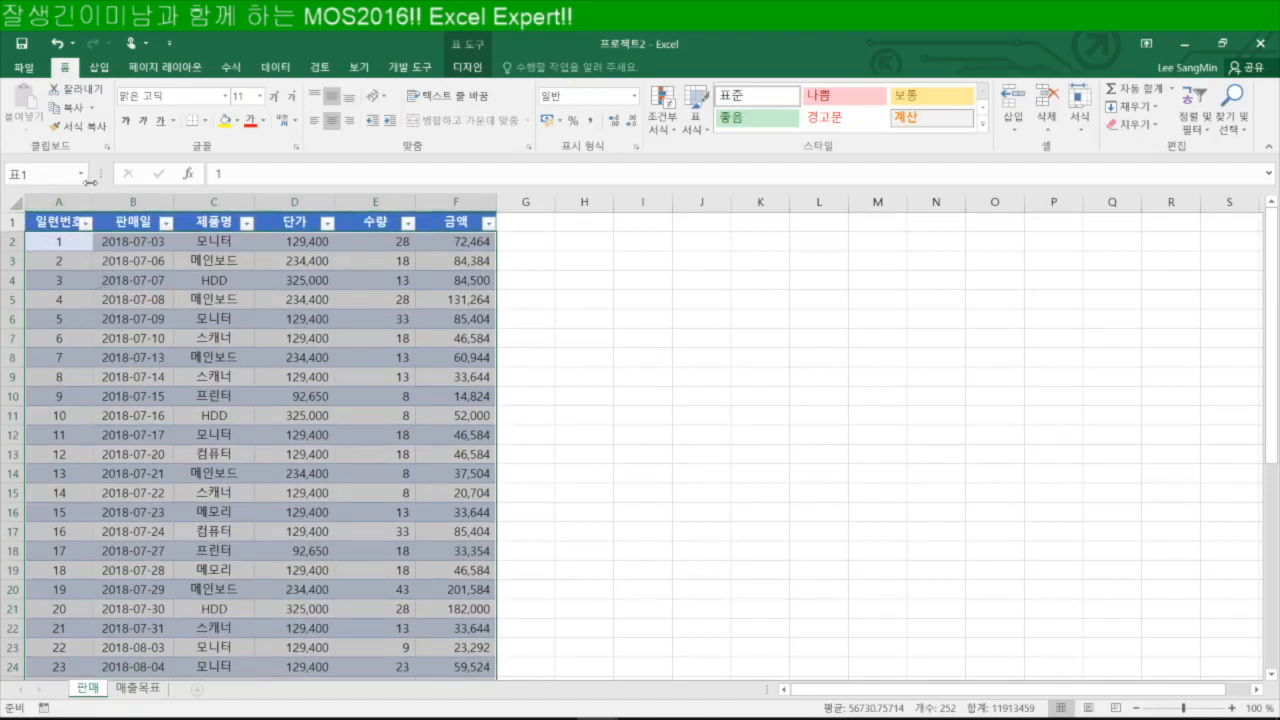
pyautogui.click(468, 67)
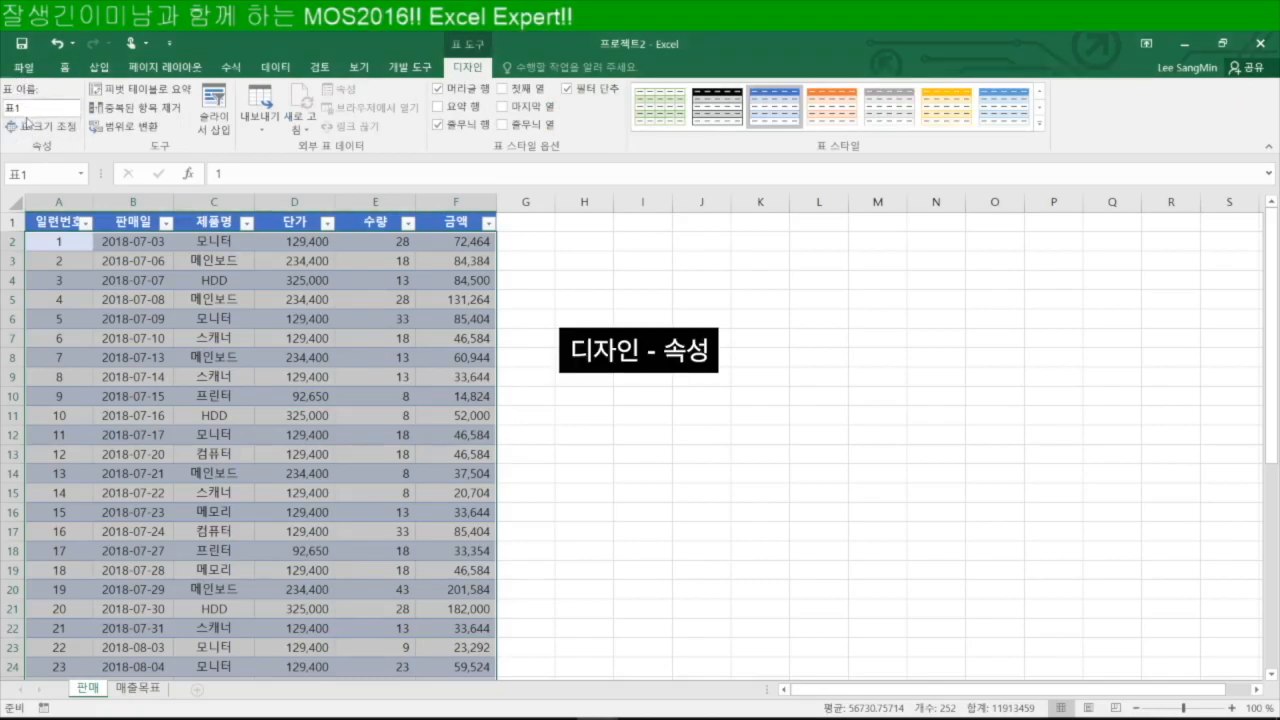
pyautogui.click(27, 108)
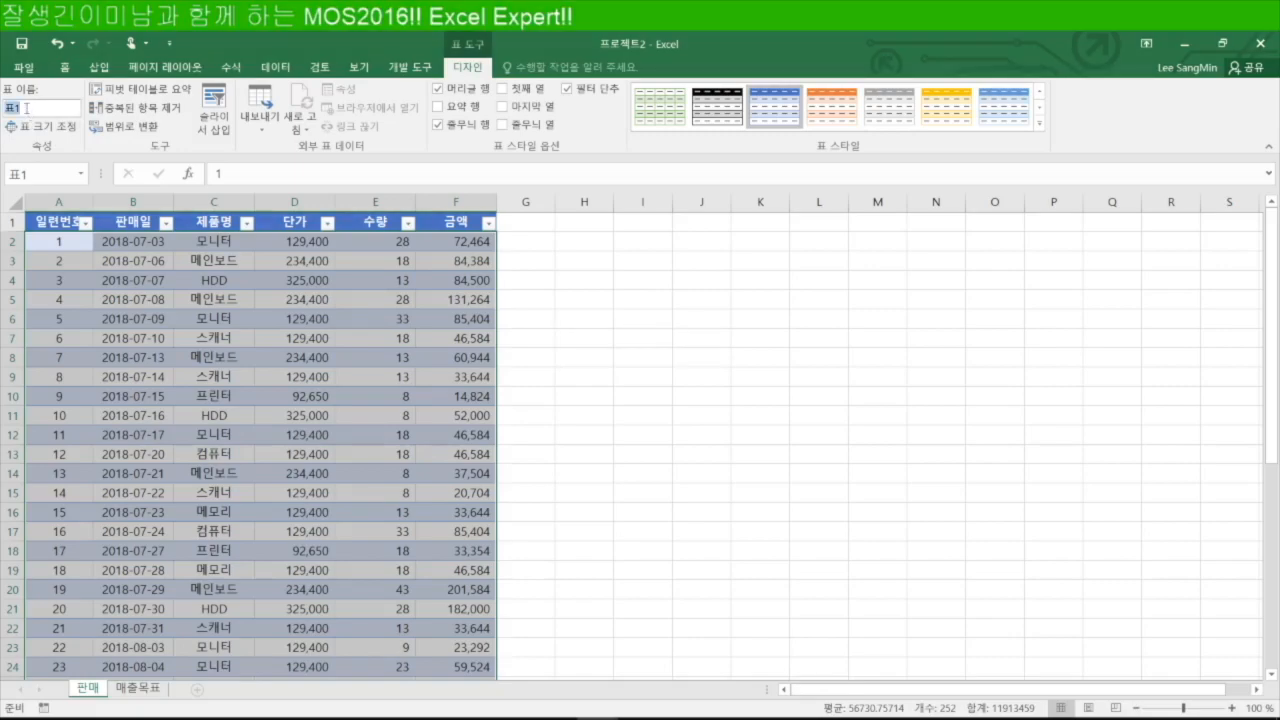
pyautogui.write('판매내역')
pyautogui.press('Return')
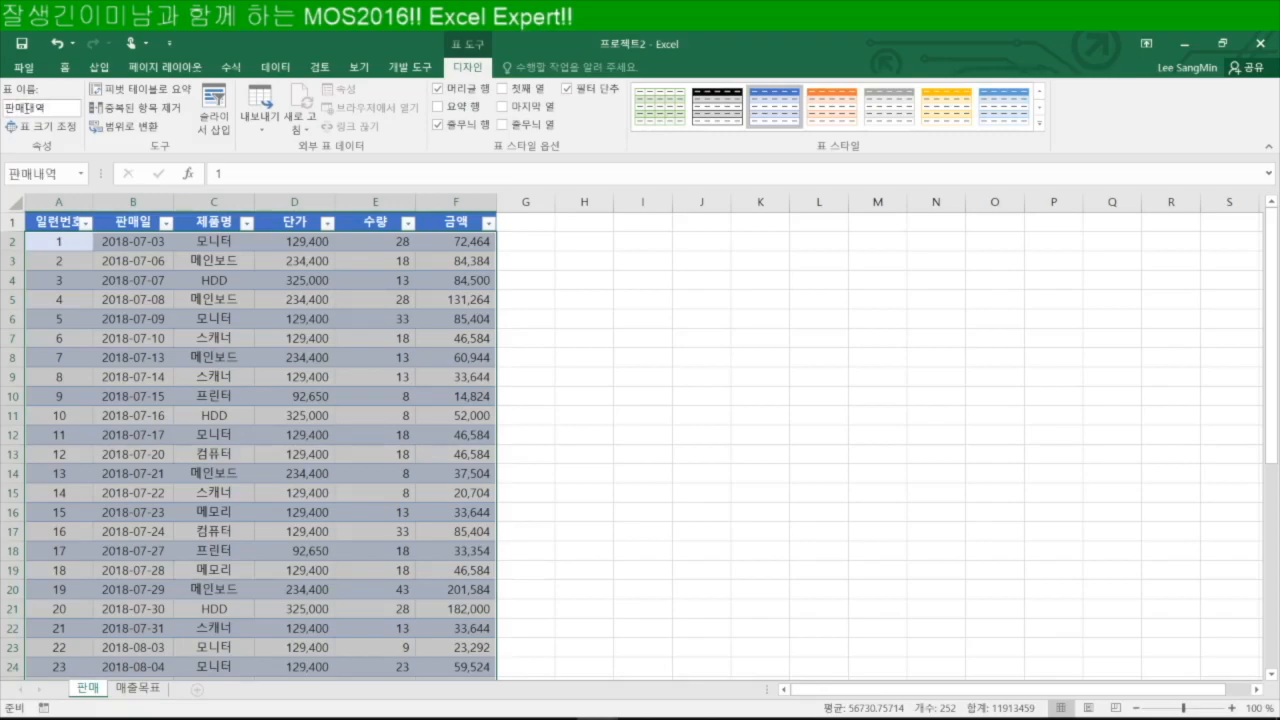
# Check the renamed table among the defined names, in the Name Manager and in the table properties.
pyautogui.click(80, 173)
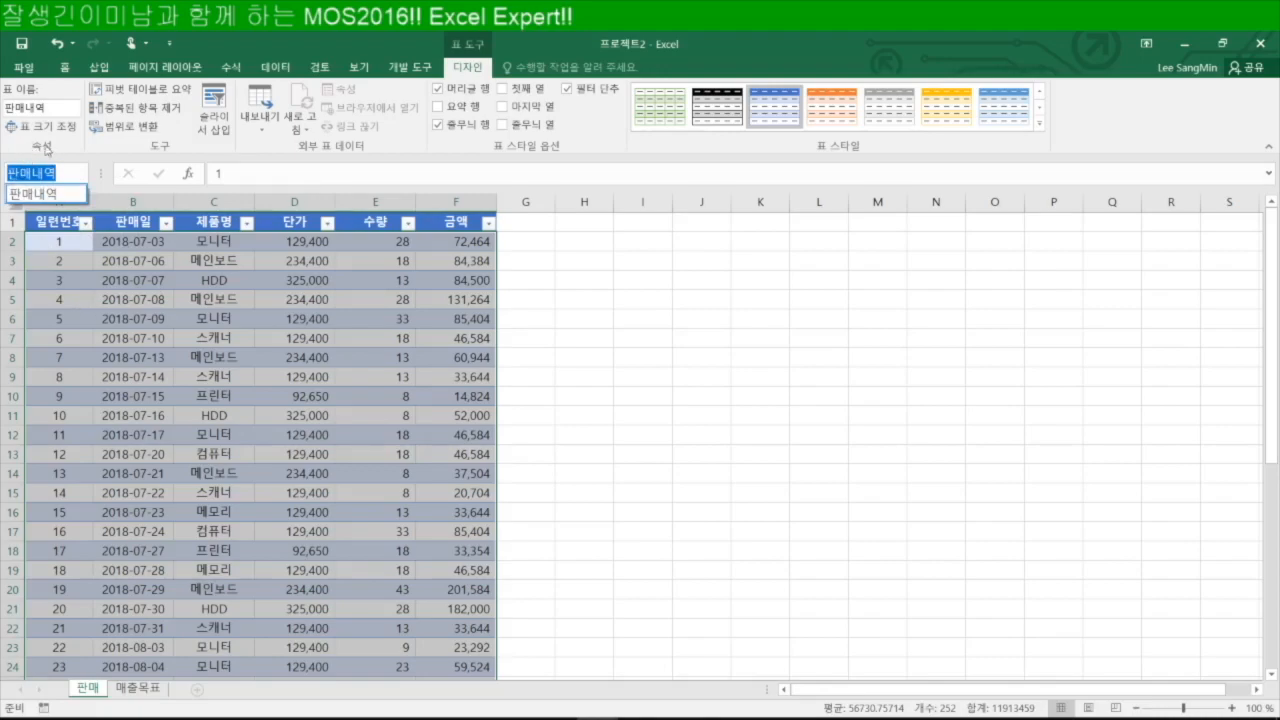
pyautogui.click(68, 67)
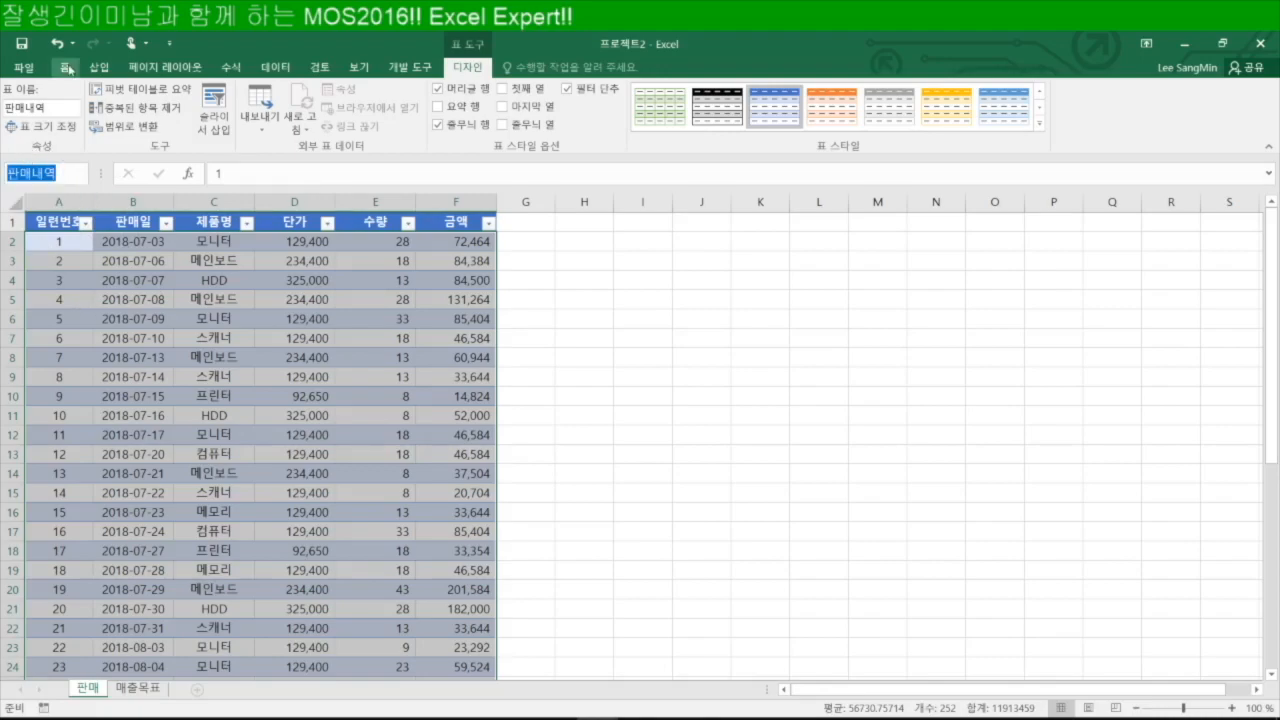
pyautogui.click(68, 67)
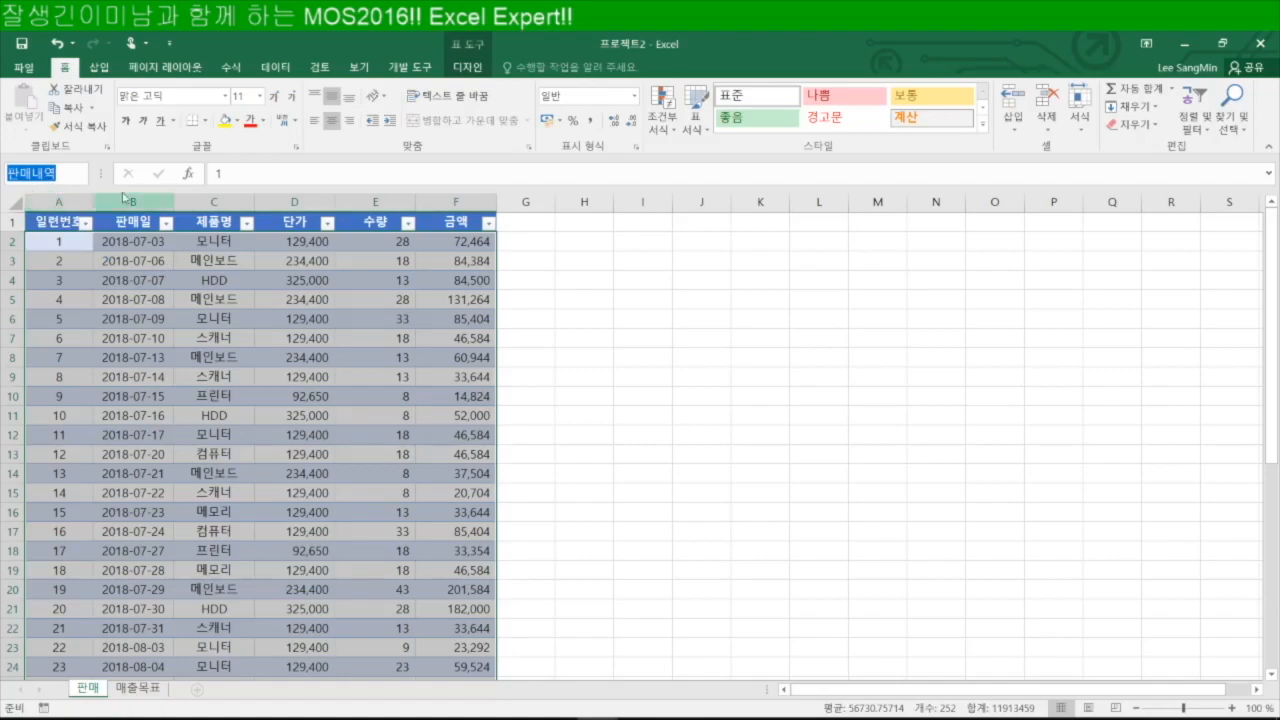
pyautogui.click(231, 67)
pyautogui.click(449, 112)
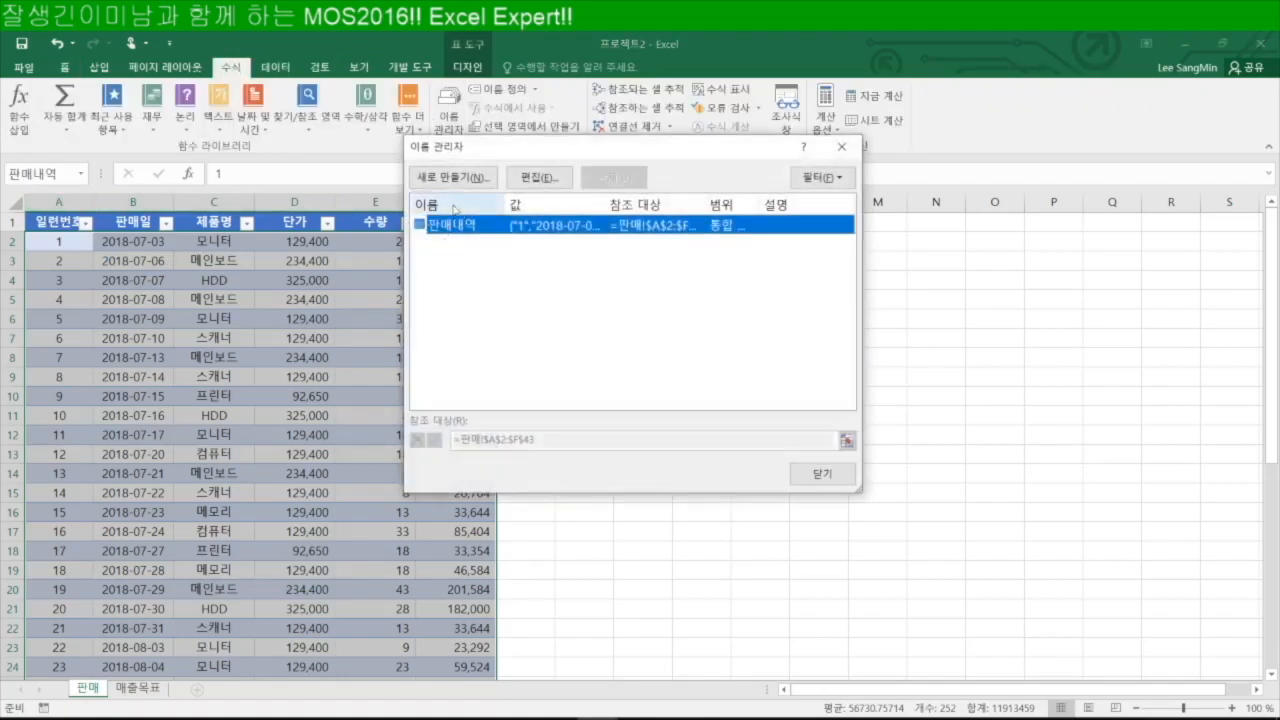
pyautogui.click(824, 478)
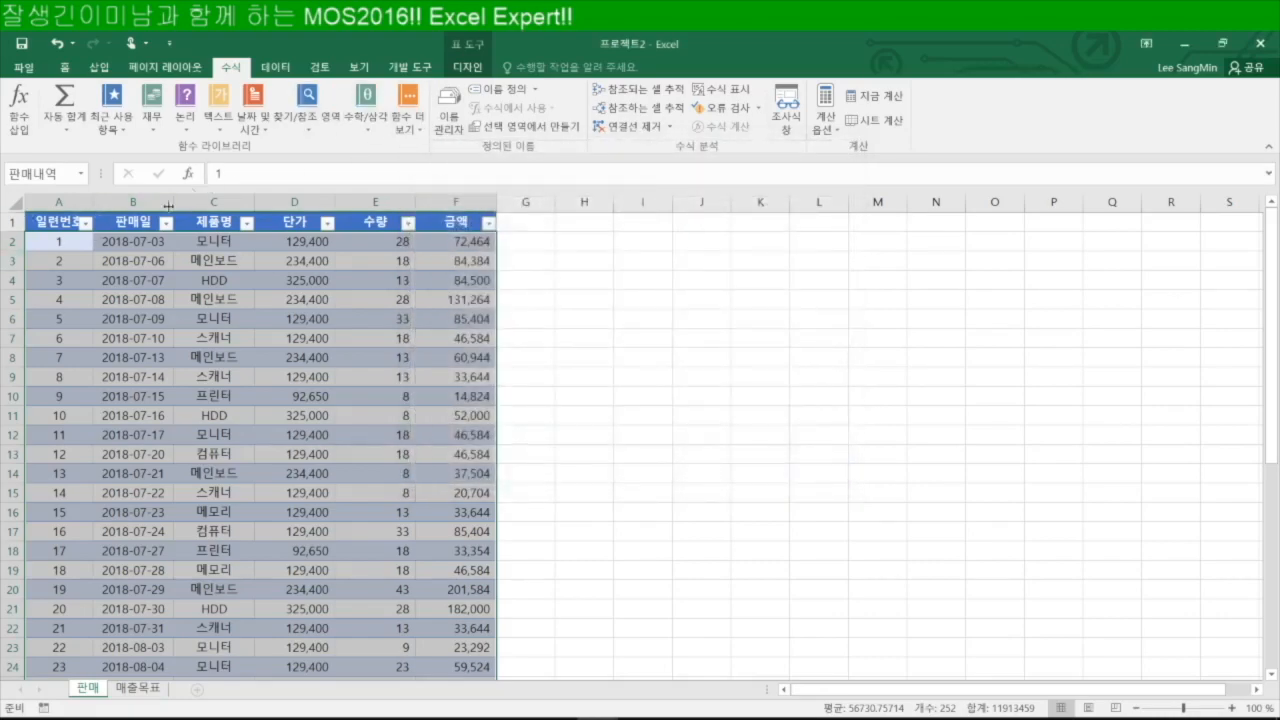
pyautogui.click(475, 68)
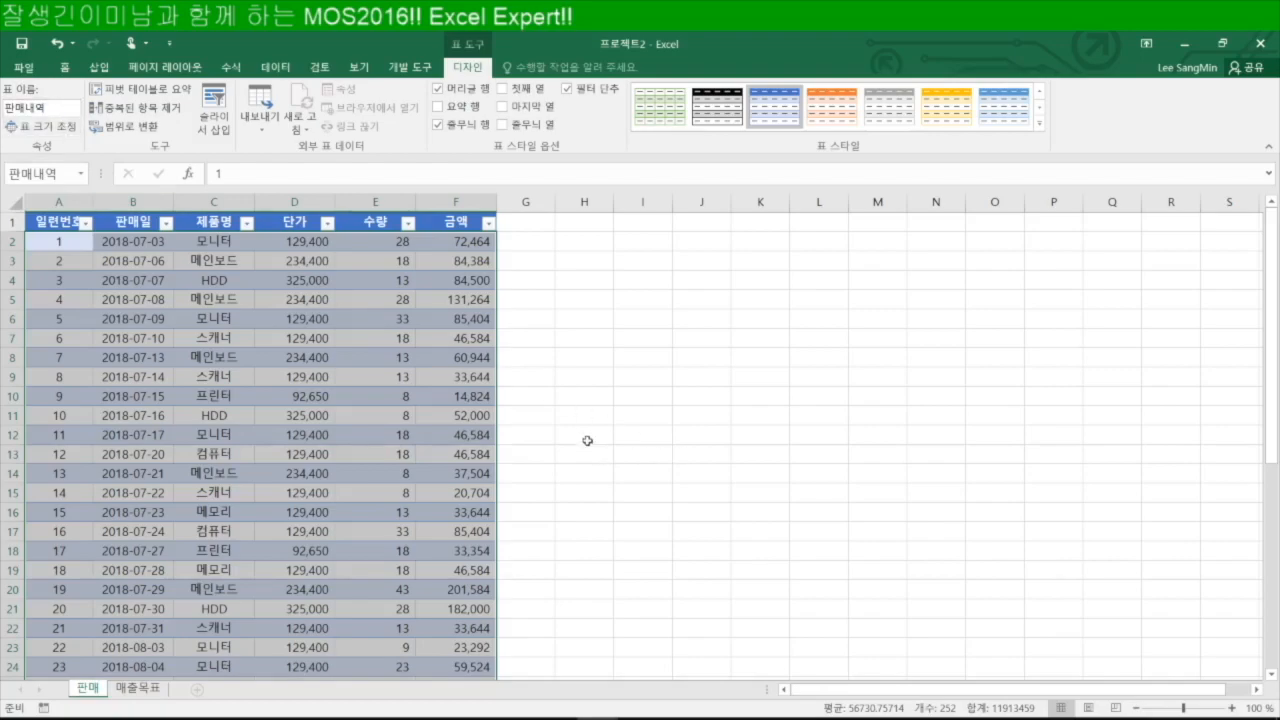
pyautogui.click(572, 415)
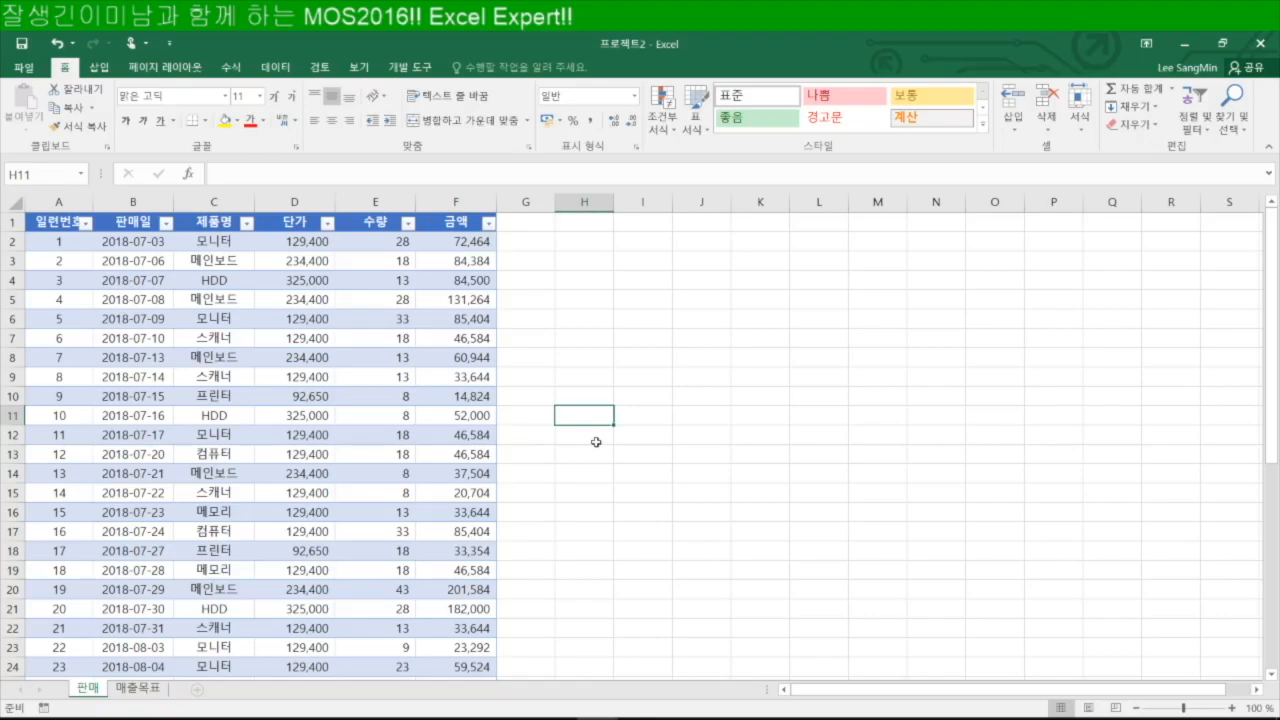
# Add a moving average (이동 평균) trendline to the 합계 series of the 매출비교 chart on the 매출목표 sheet.
pyautogui.click(148, 697)
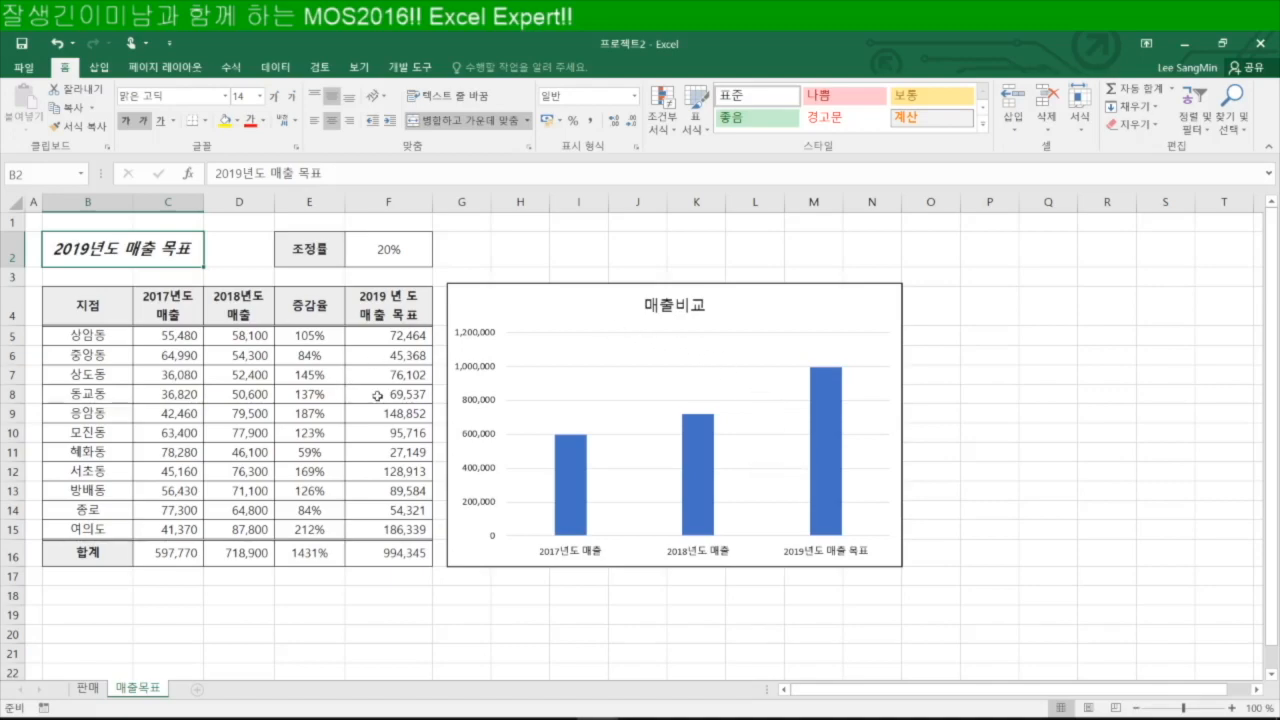
pyautogui.click(831, 460)
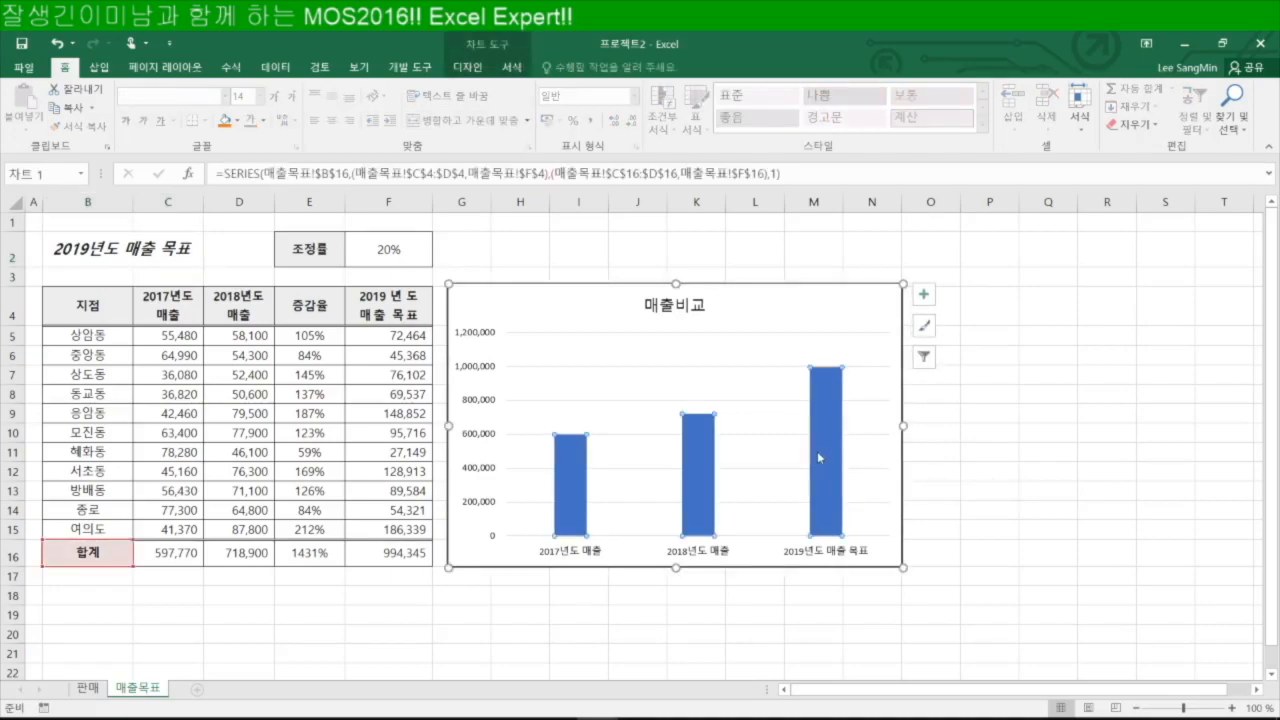
pyautogui.rightClick(573, 456)
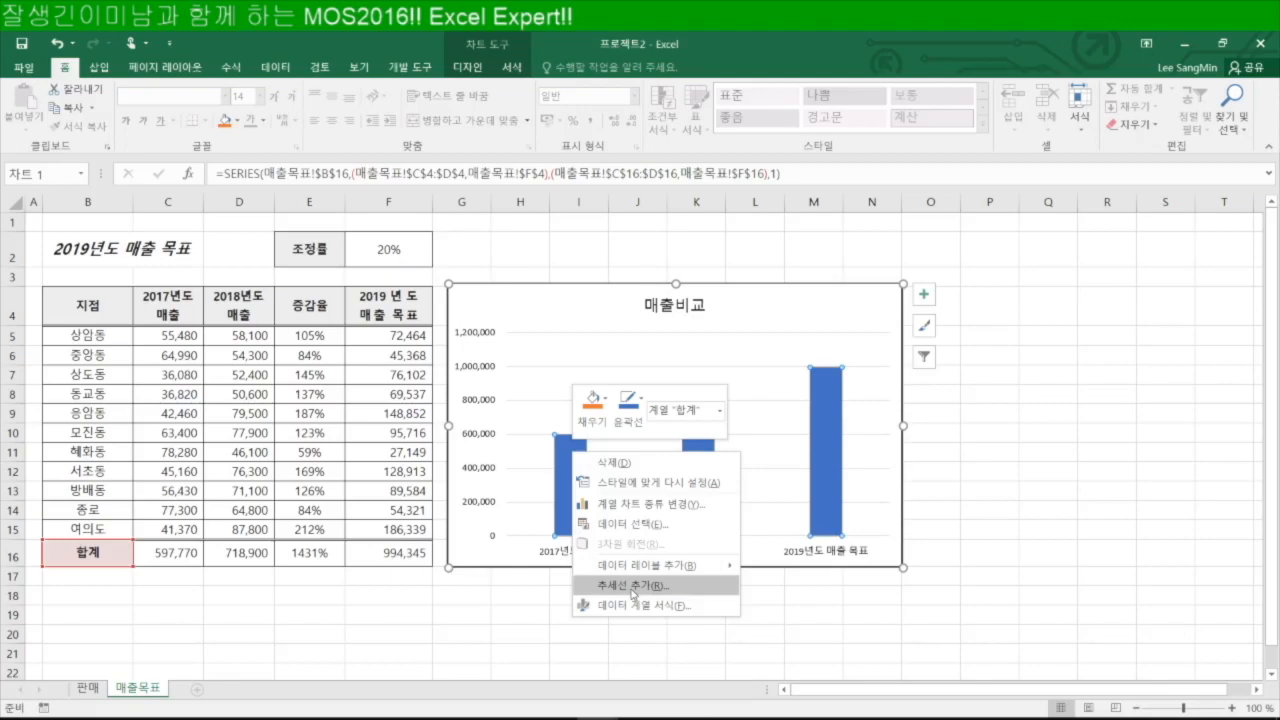
pyautogui.click(632, 586)
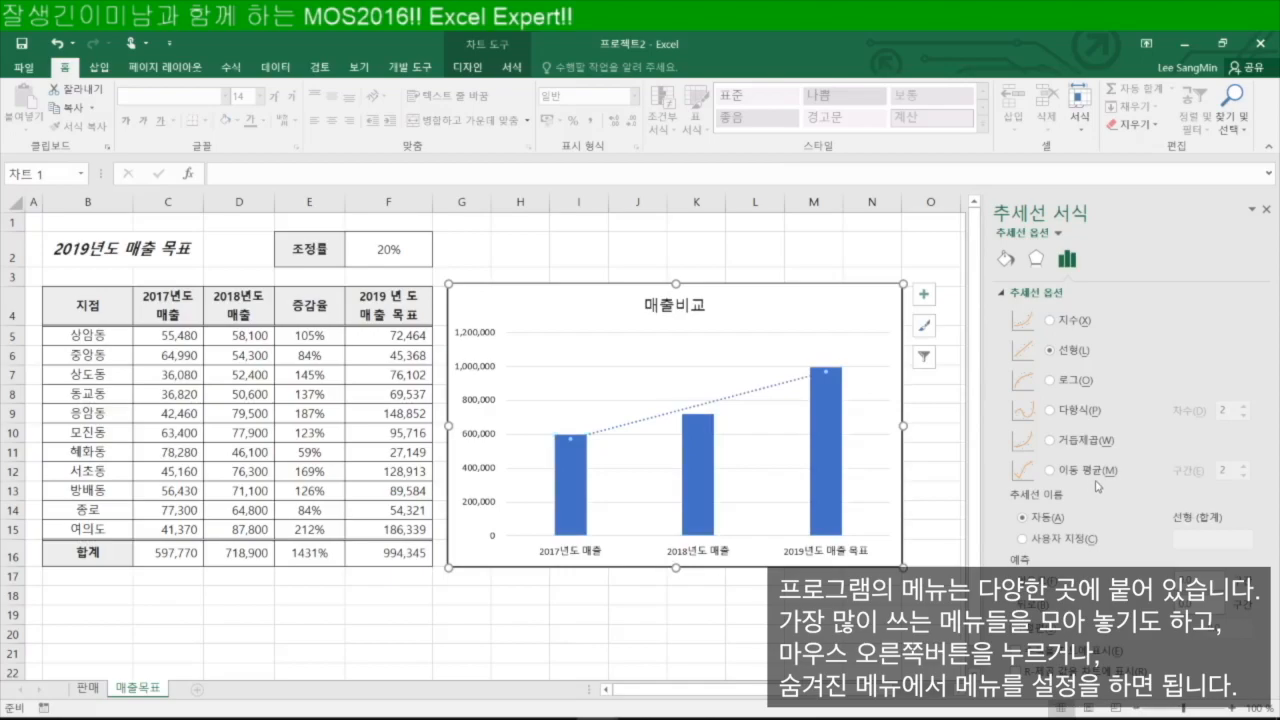
pyautogui.click(1050, 470)
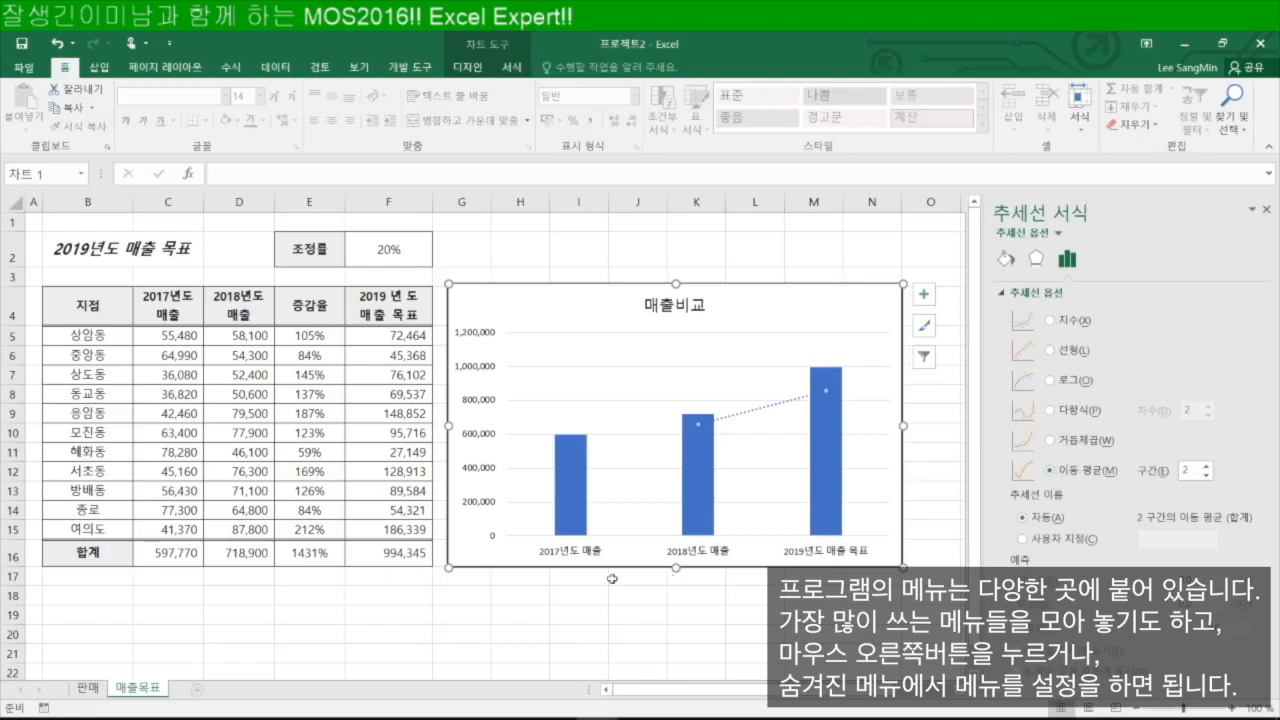
pyautogui.click(1266, 211)
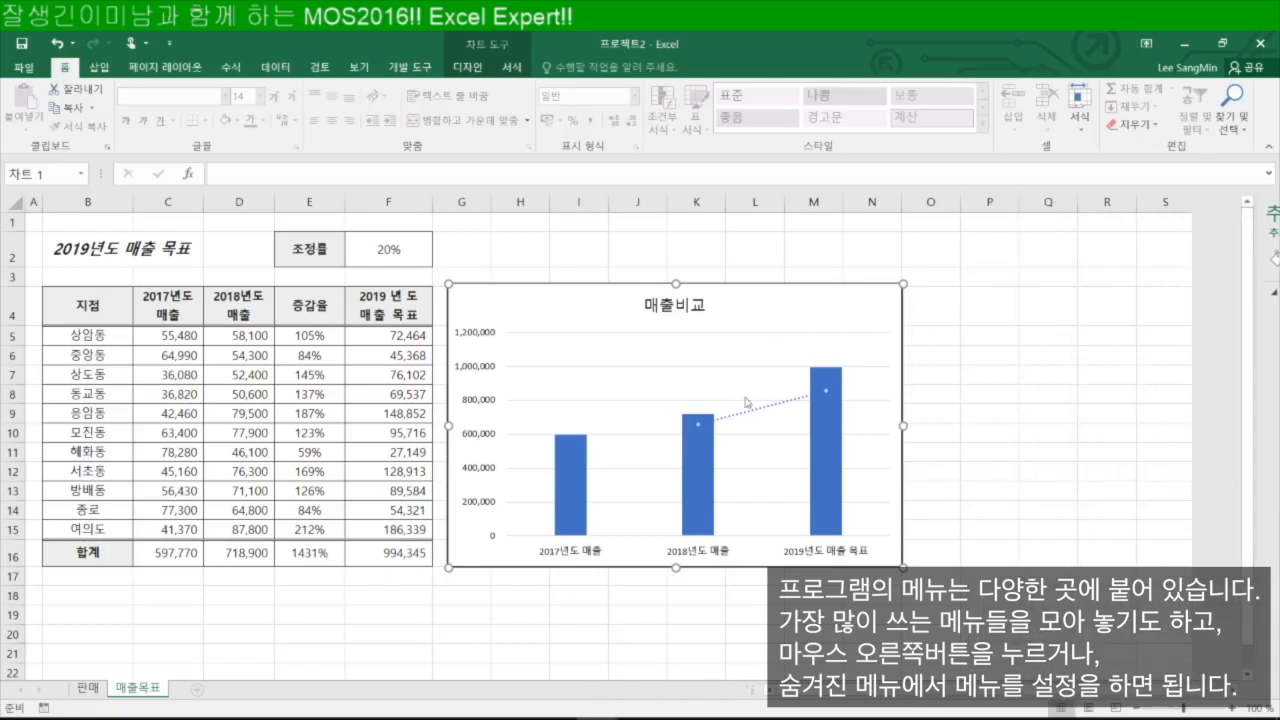
# Apply the moving average (이동 평균) trendline to the 매출비교 chart as a chart element.
pyautogui.click(468, 68)
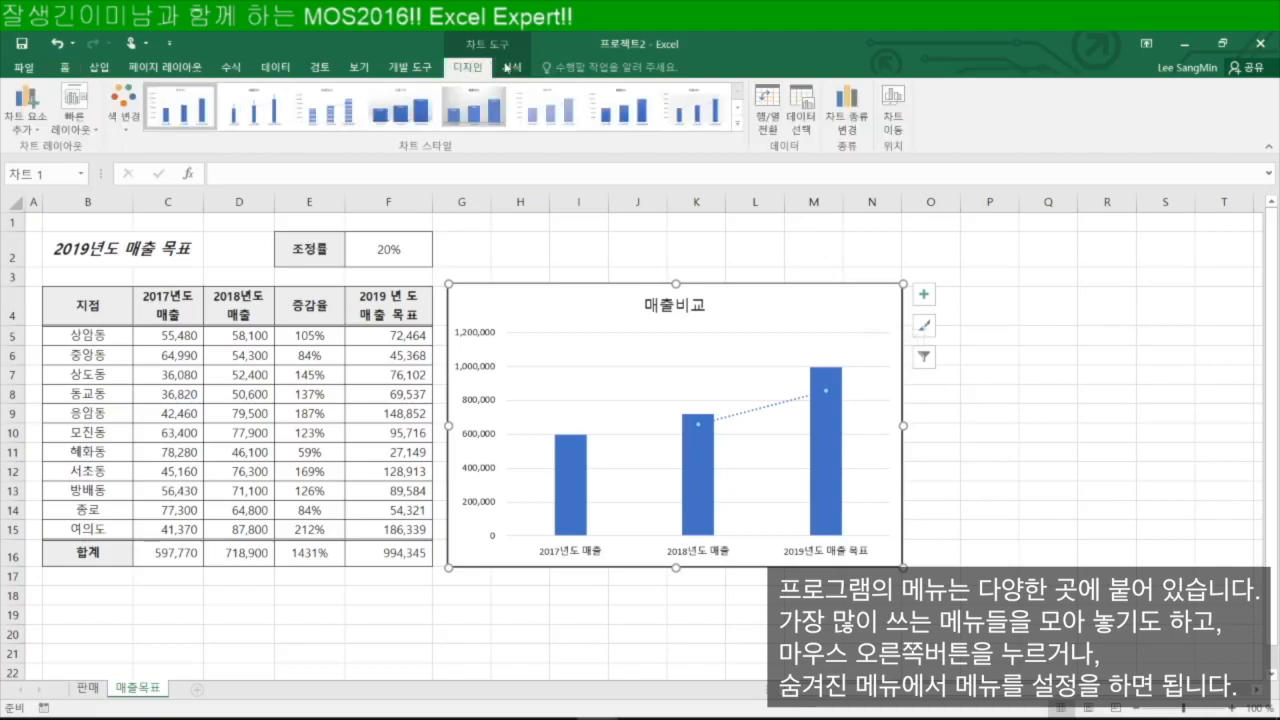
pyautogui.click(511, 67)
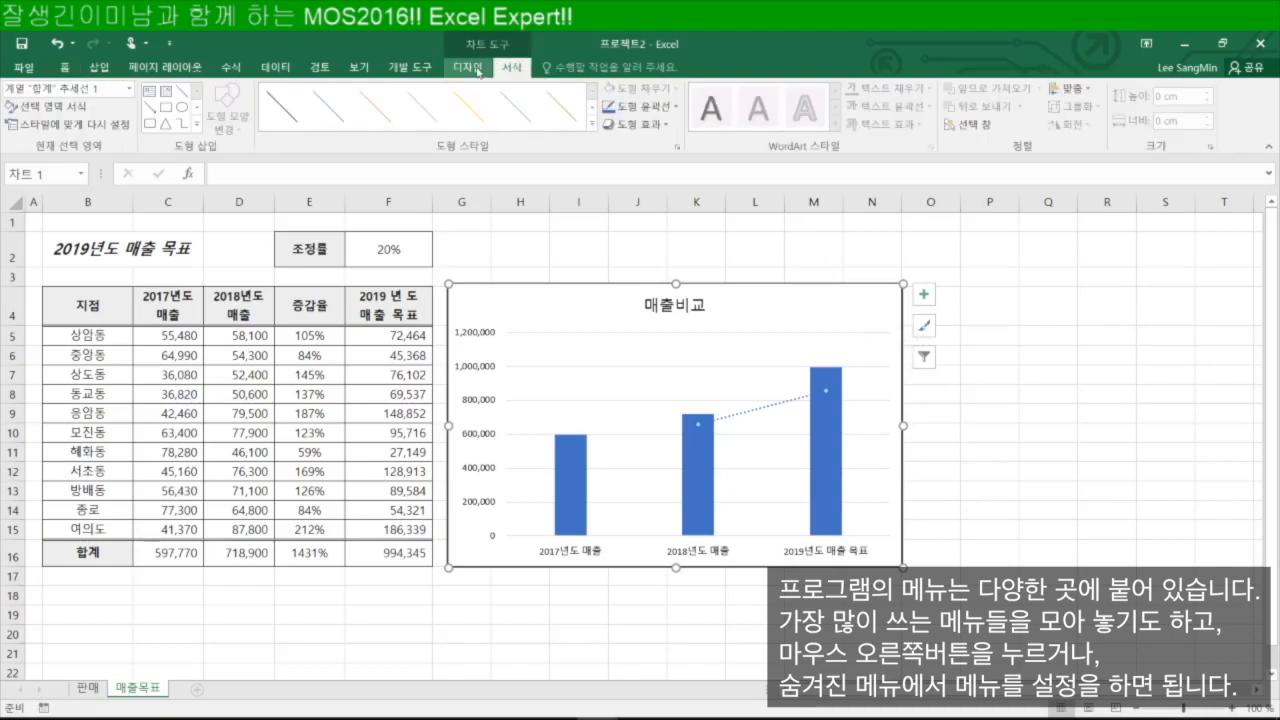
pyautogui.click(468, 68)
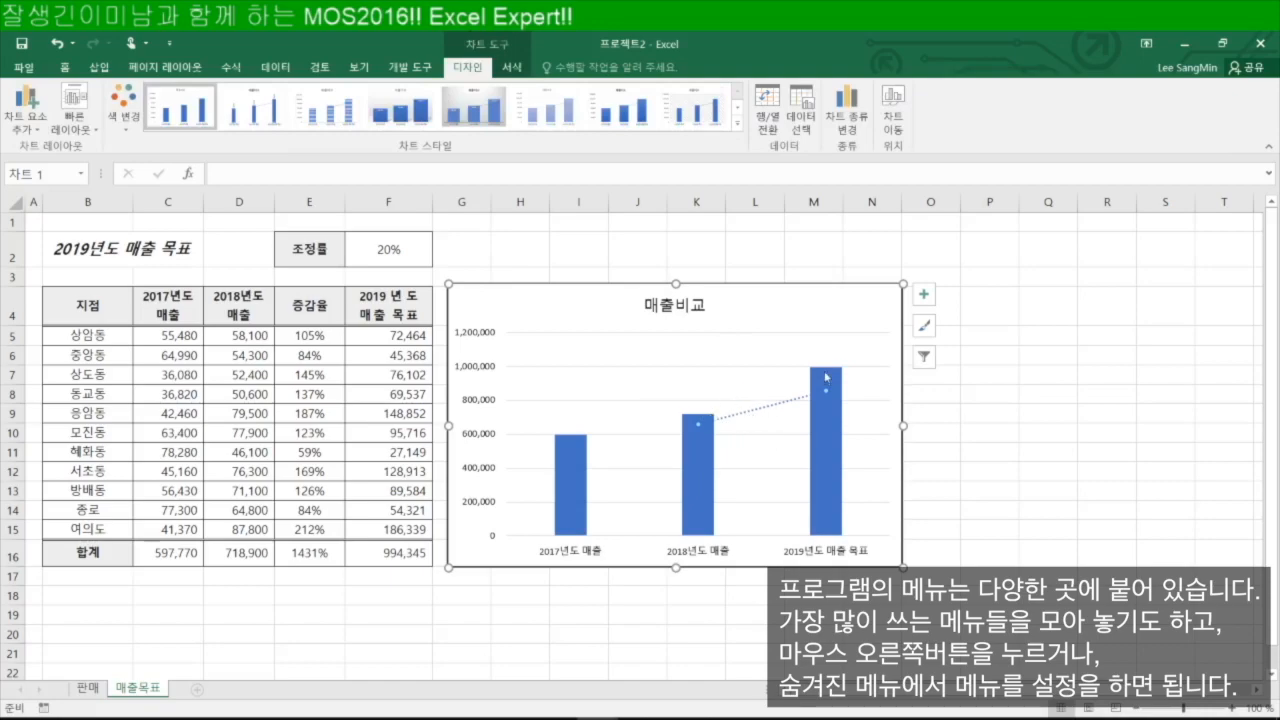
pyautogui.click(30, 128)
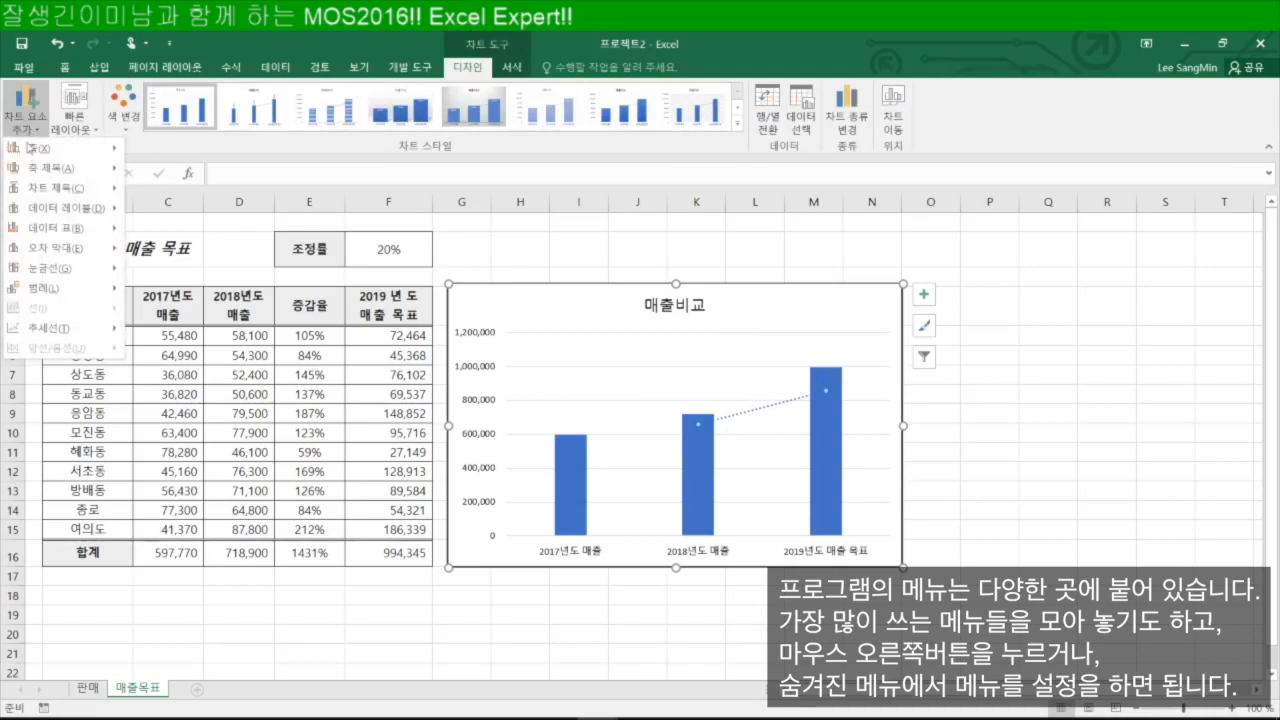
pyautogui.moveTo(68, 337)
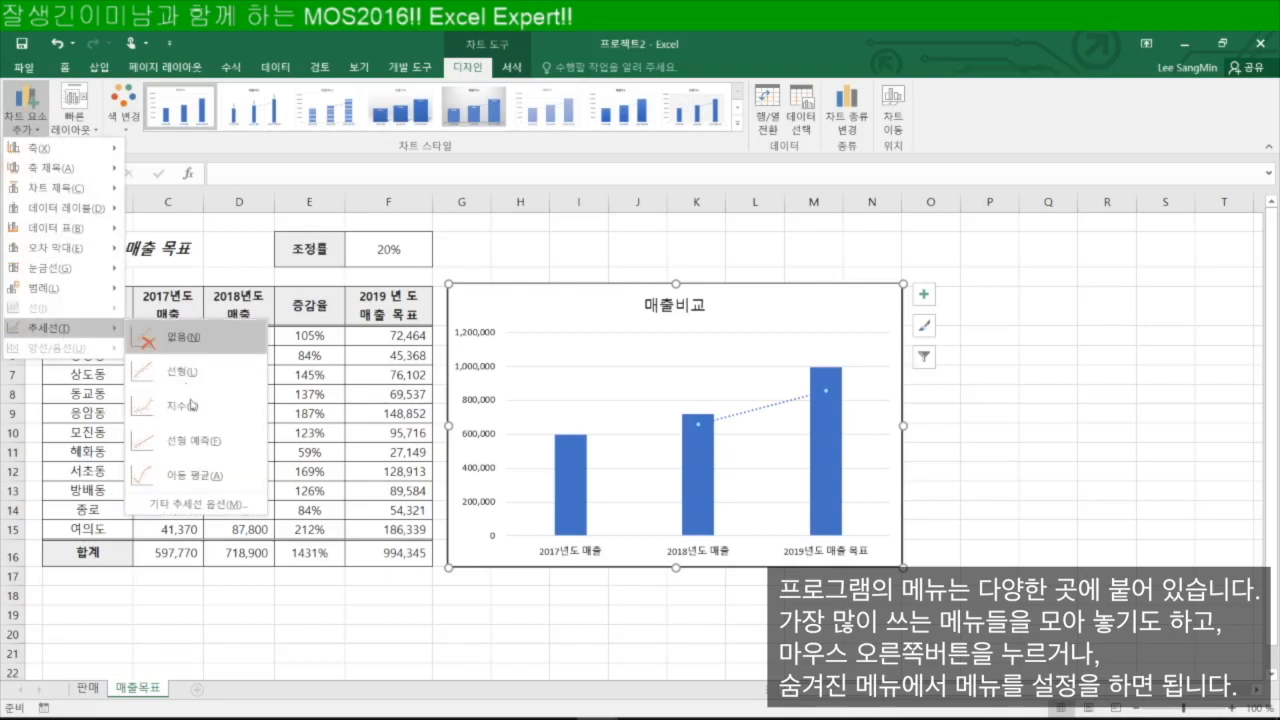
pyautogui.click(203, 478)
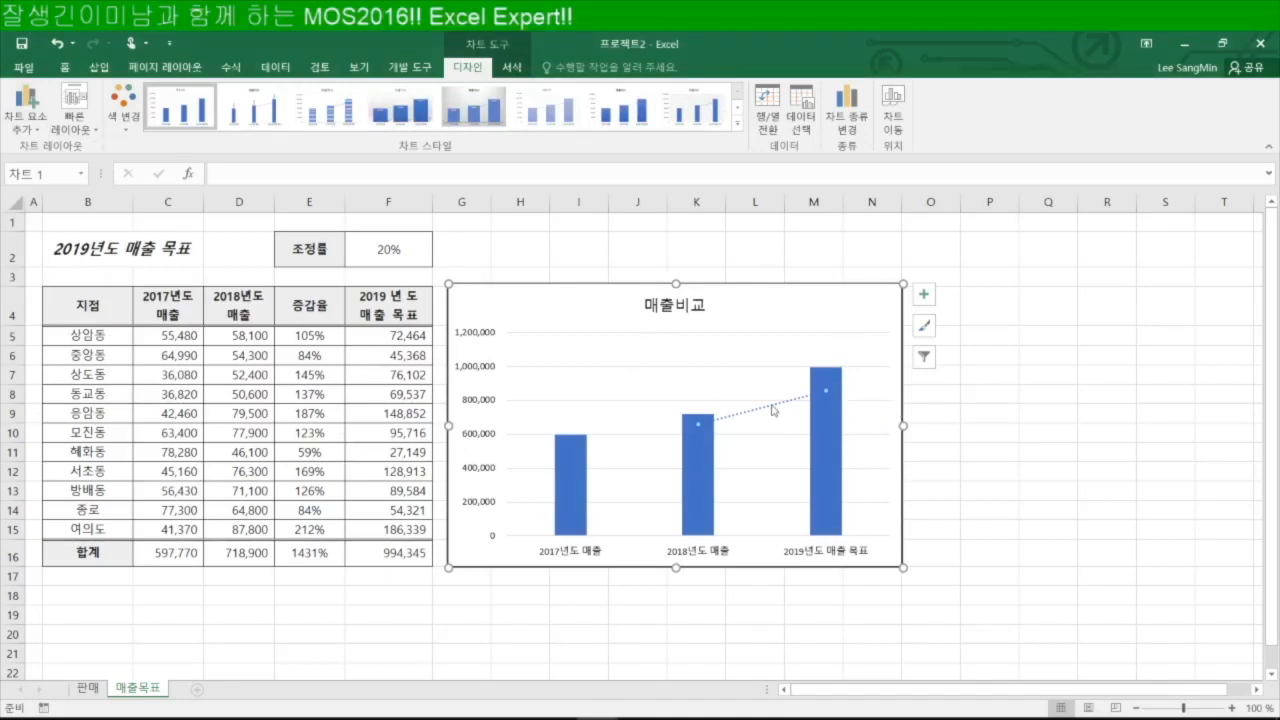
# Delete the trendline from the 매출비교 chart and add it again as a moving average (이동 평균) chart element.
pyautogui.press('Delete')
pyautogui.click(30, 132)
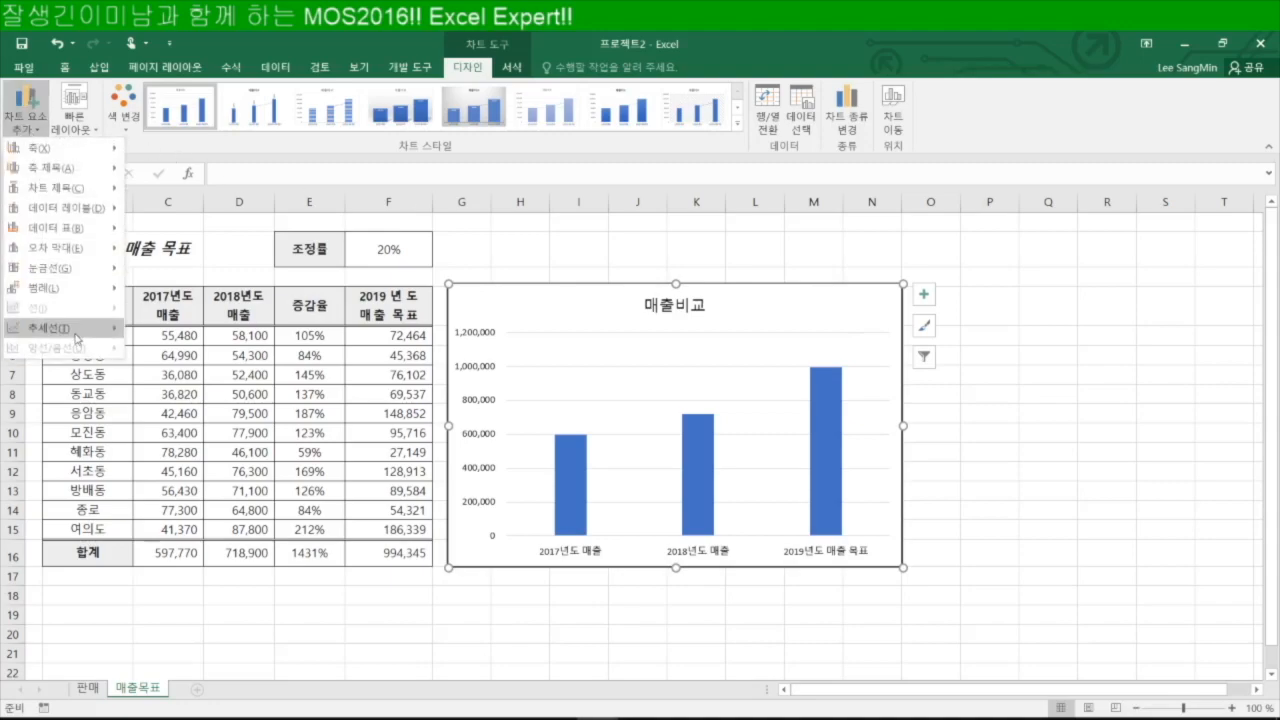
pyautogui.moveTo(76, 337)
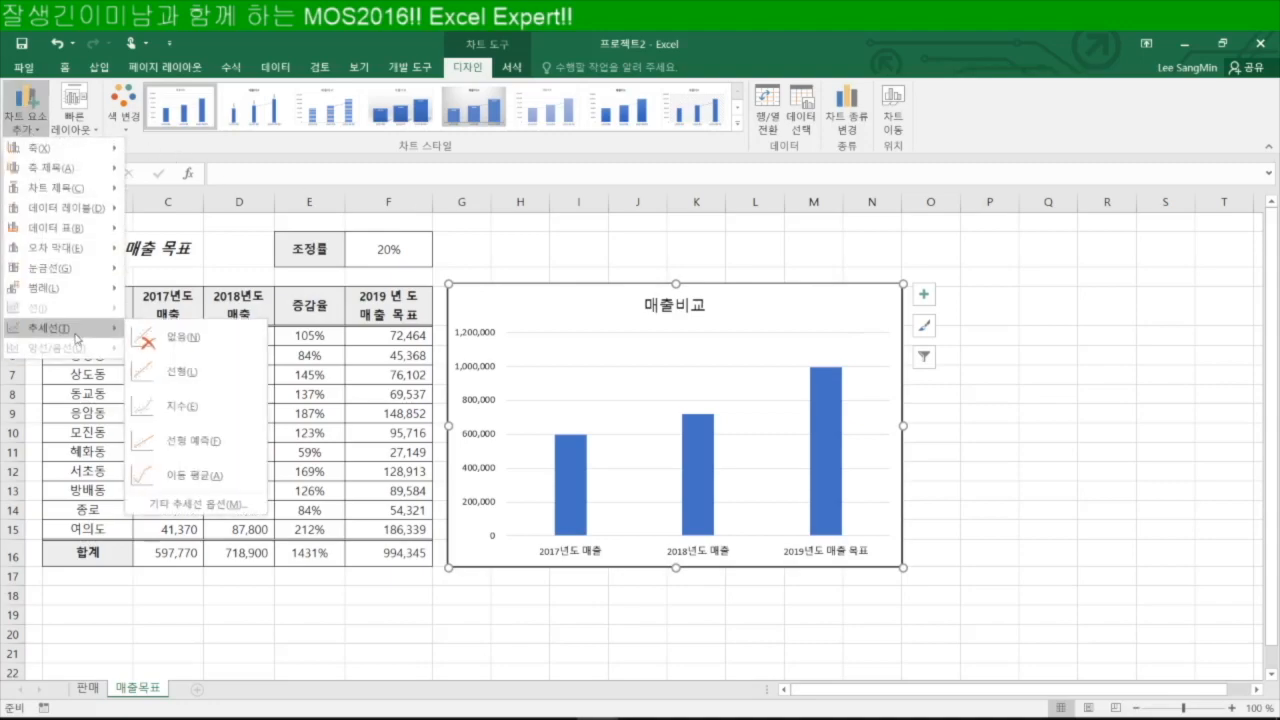
pyautogui.click(197, 483)
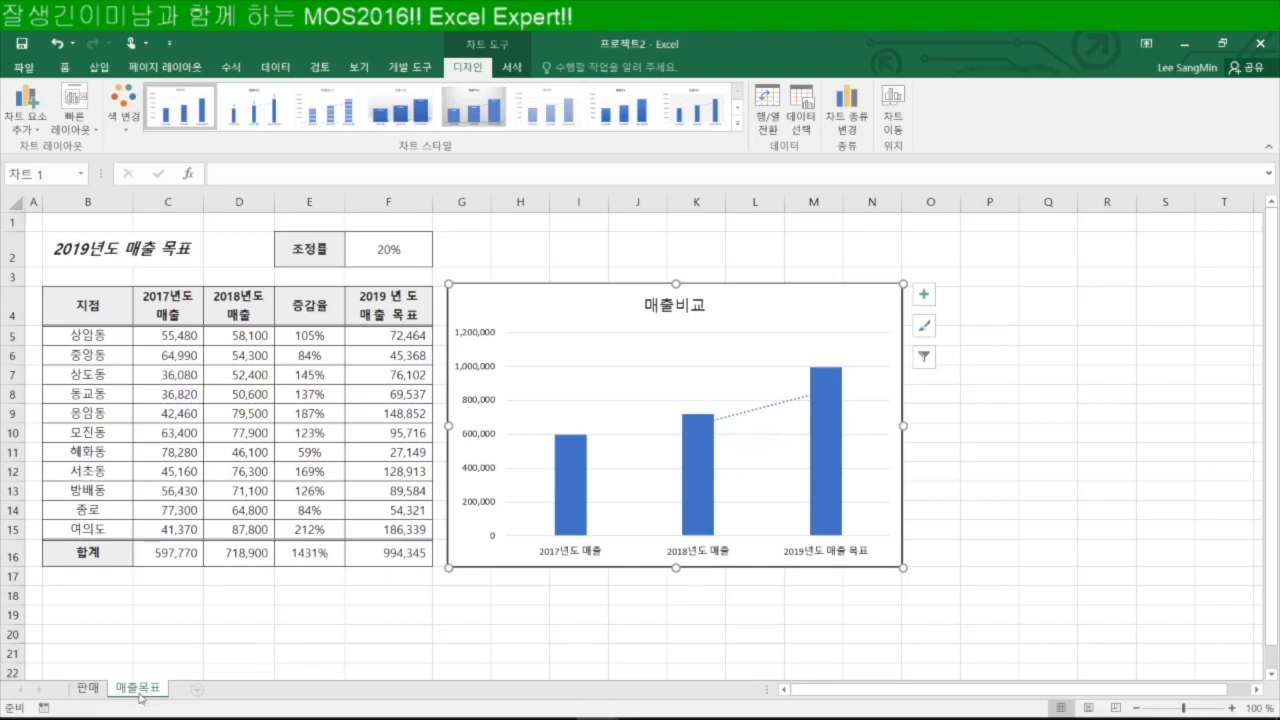
# Trace the dependents of the 조정률 cell F2, clear the arrows, and trace the dependents again through two levels.
pyautogui.click(398, 256)
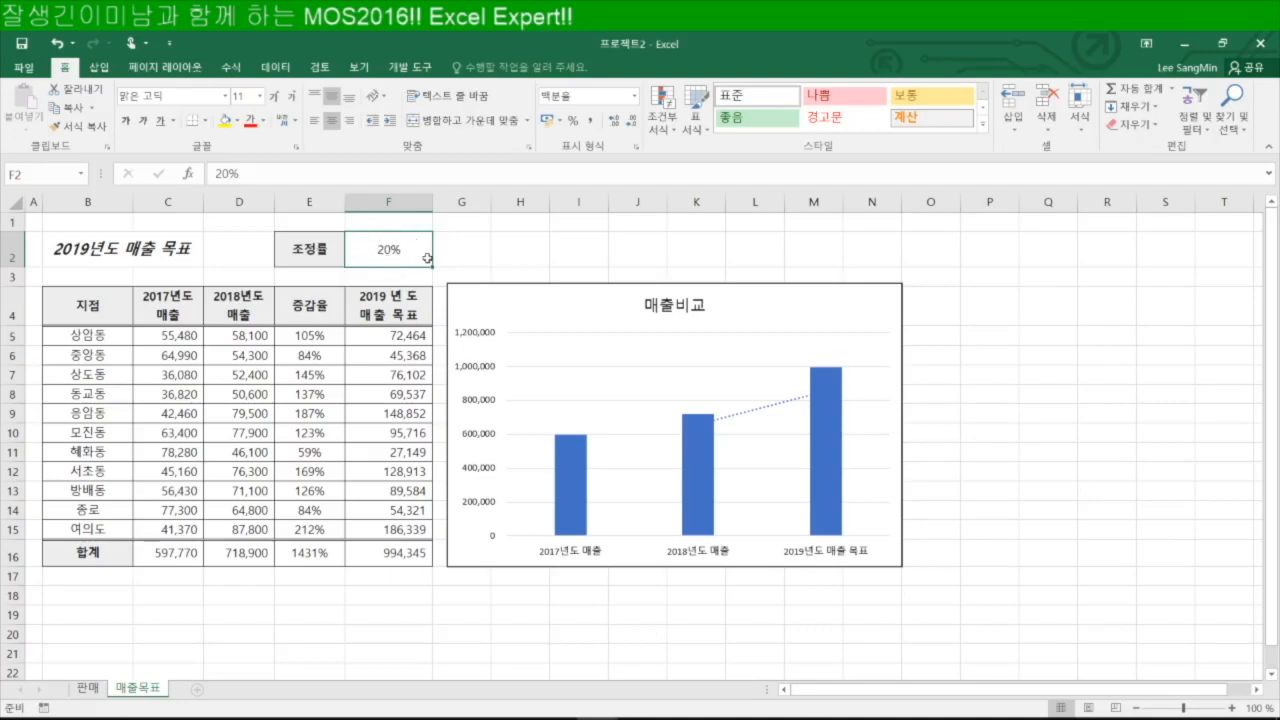
pyautogui.click(231, 67)
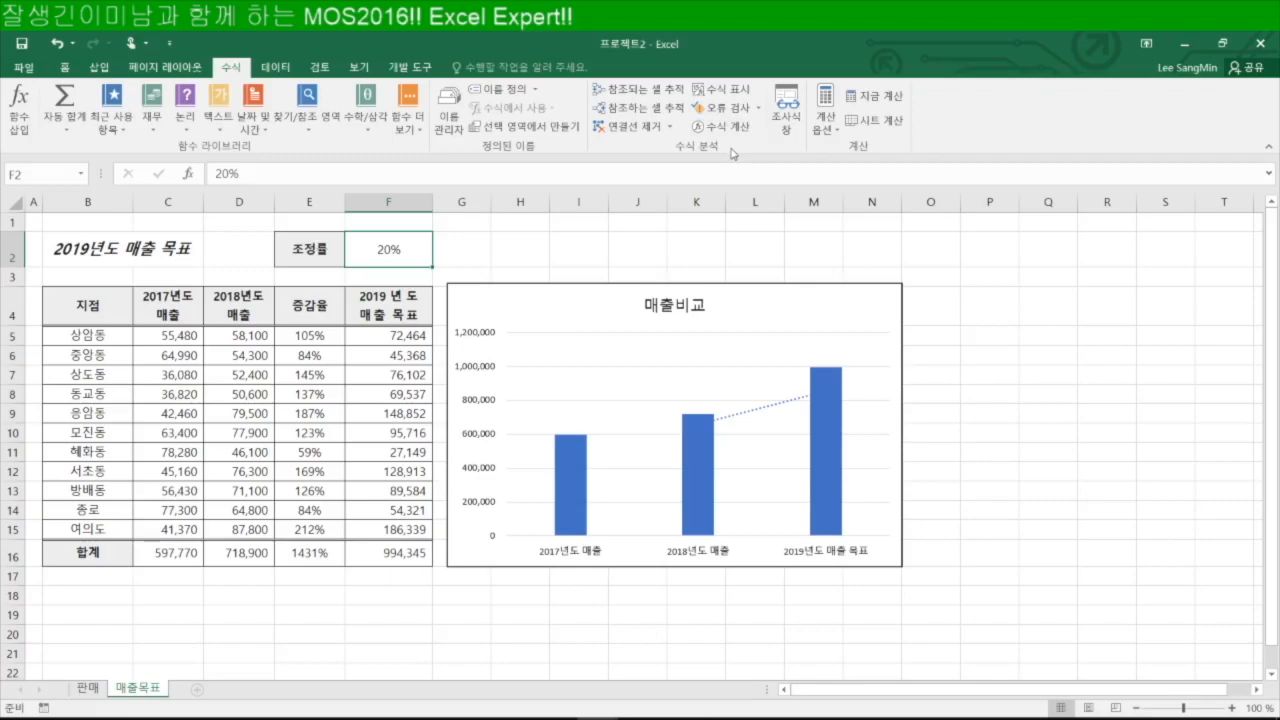
pyautogui.click(645, 110)
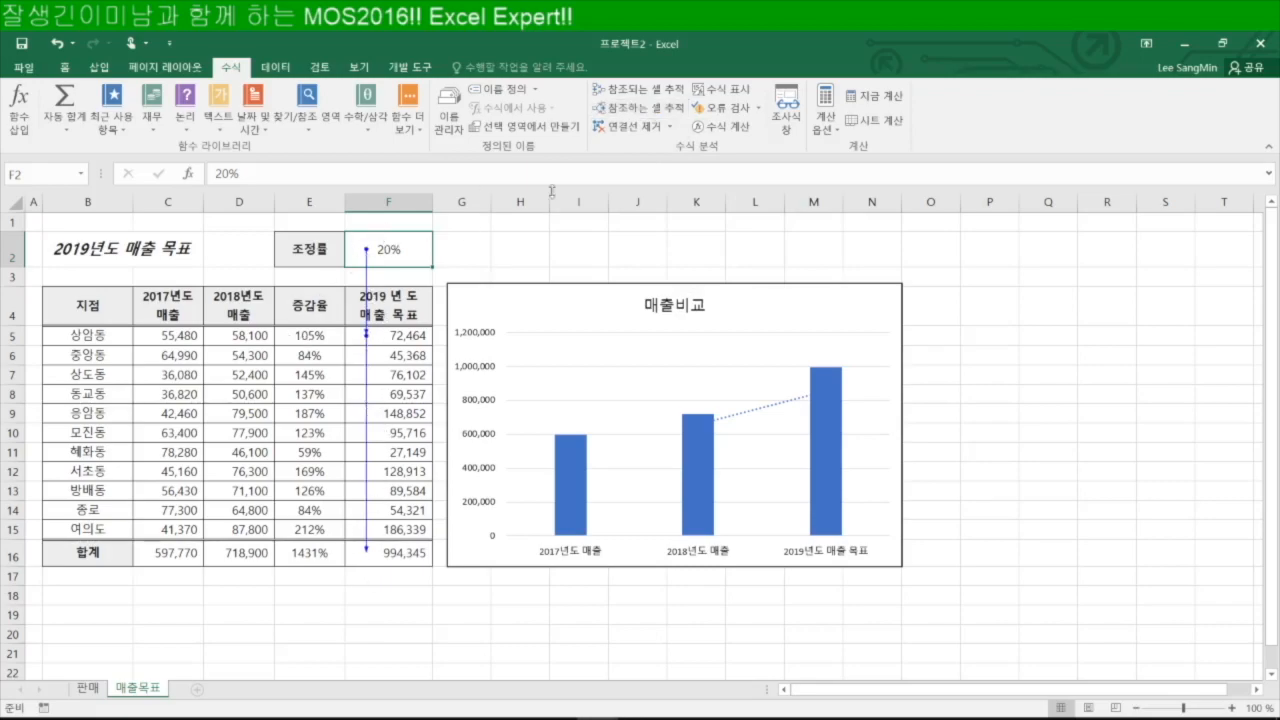
pyautogui.click(644, 128)
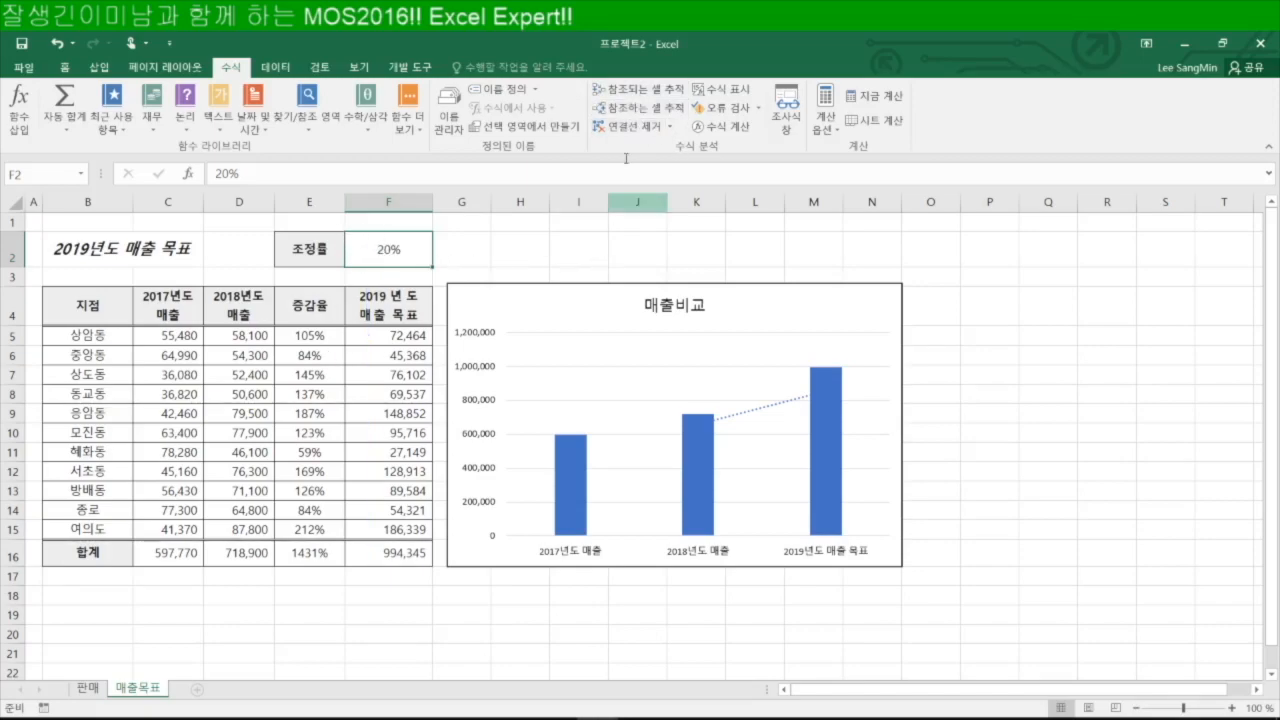
pyautogui.click(644, 110)
pyautogui.click(644, 110)
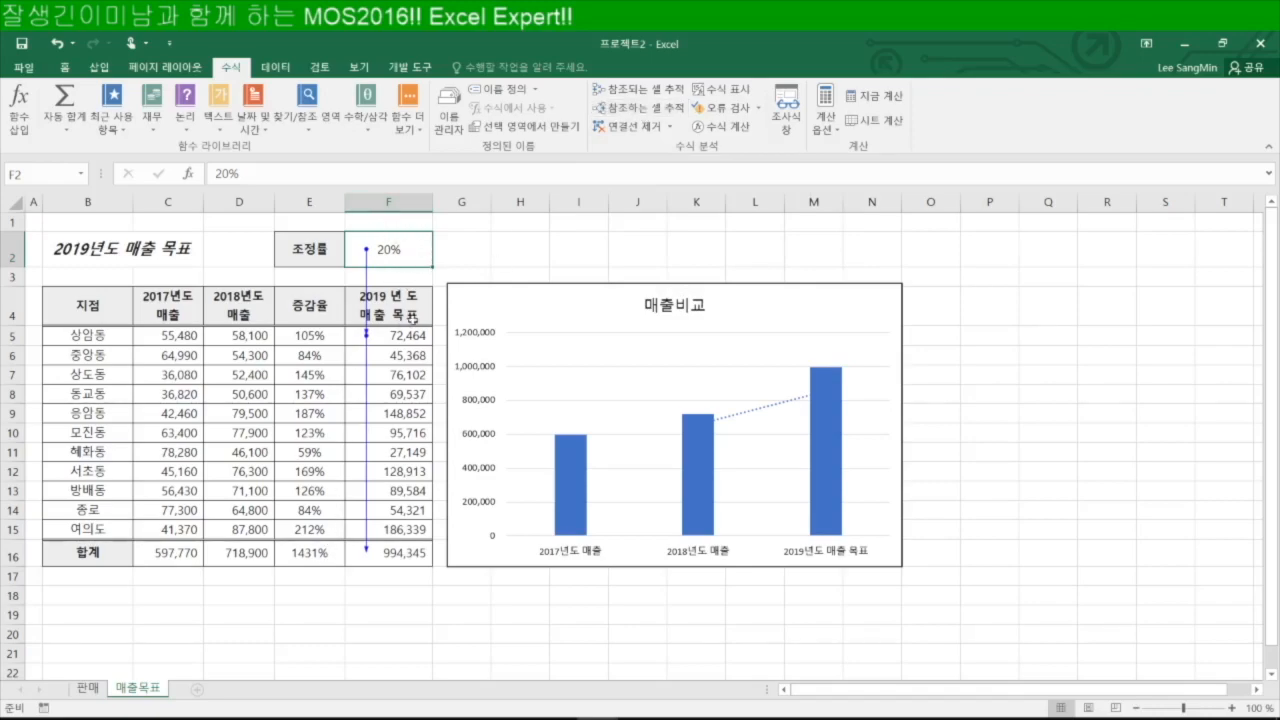
pyautogui.click(390, 718)
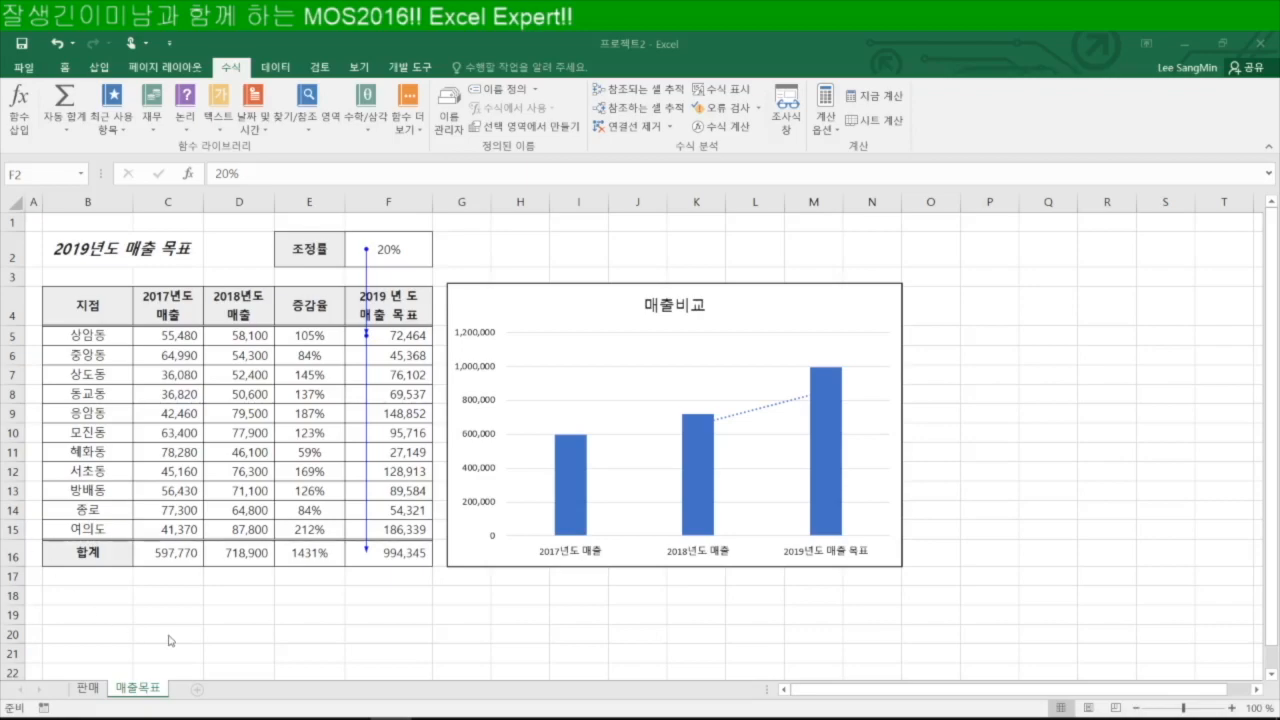
# Add a watch on cell F5 of the 매출목표 sheet in the Watch Window (조사식 창) and close the window.
pyautogui.click(401, 338)
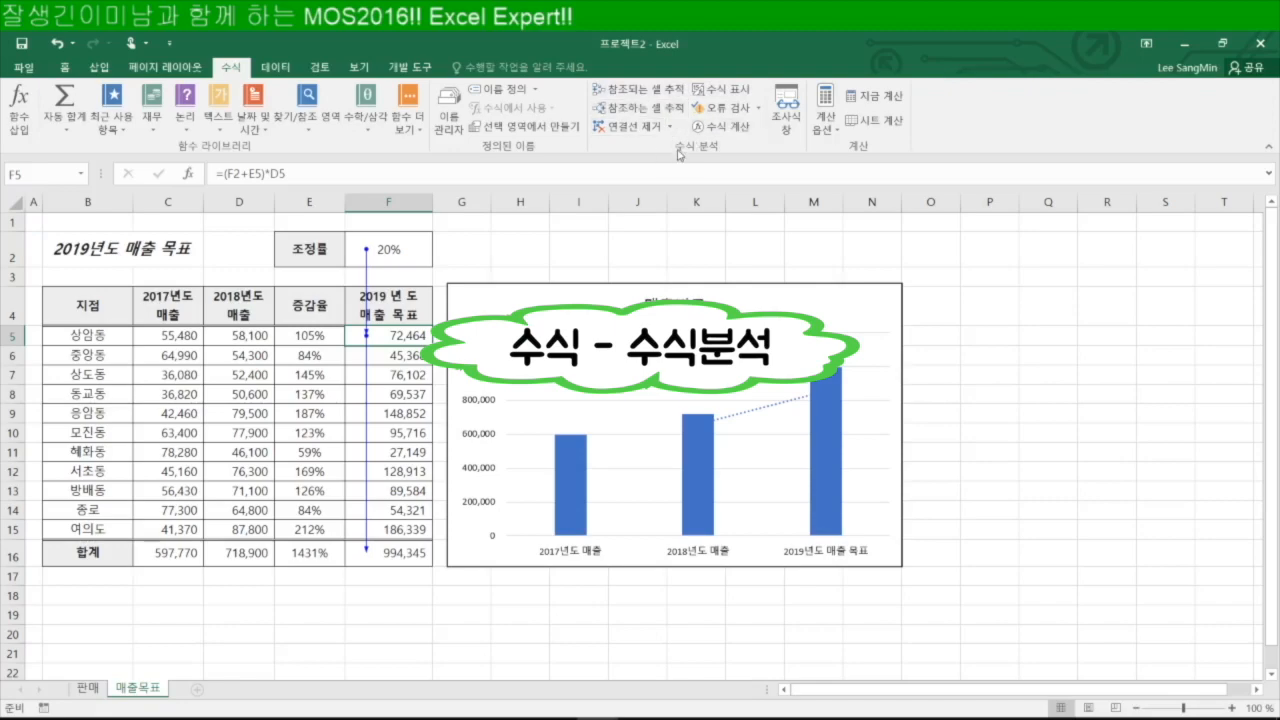
pyautogui.click(784, 114)
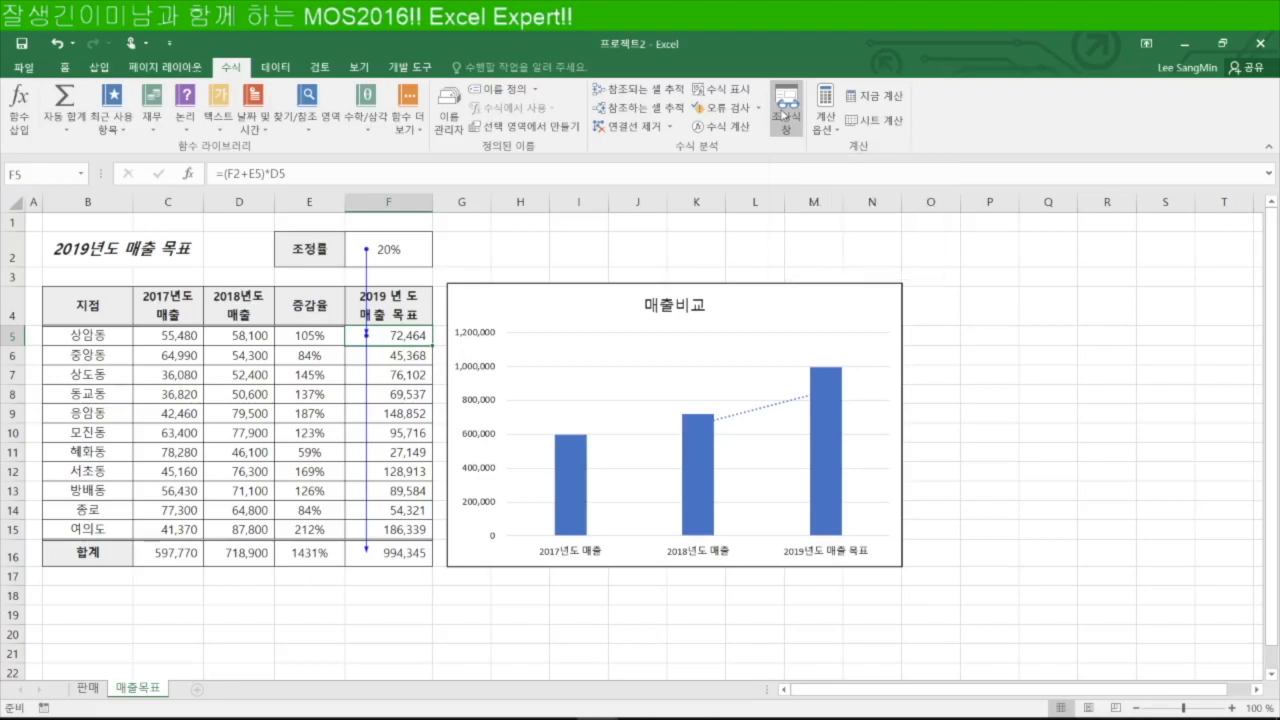
pyautogui.moveTo(798, 499); pyautogui.dragTo(663, 238)
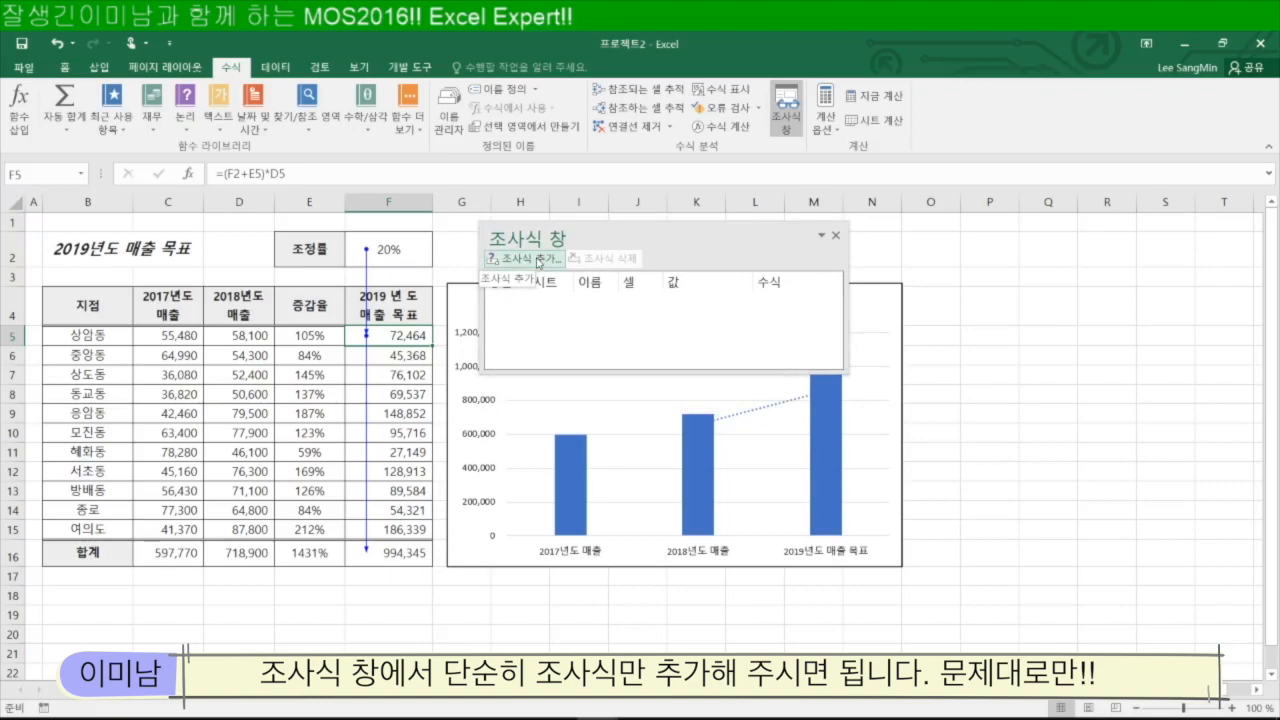
pyautogui.click(538, 259)
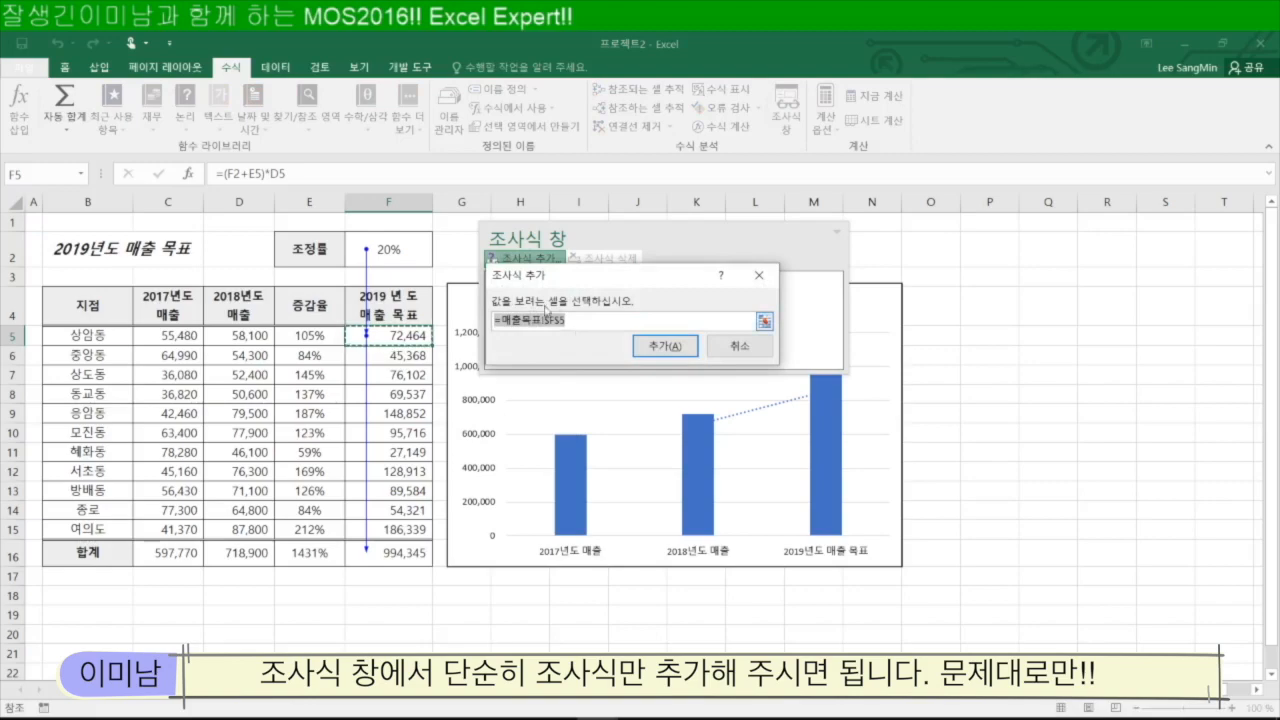
pyautogui.click(667, 347)
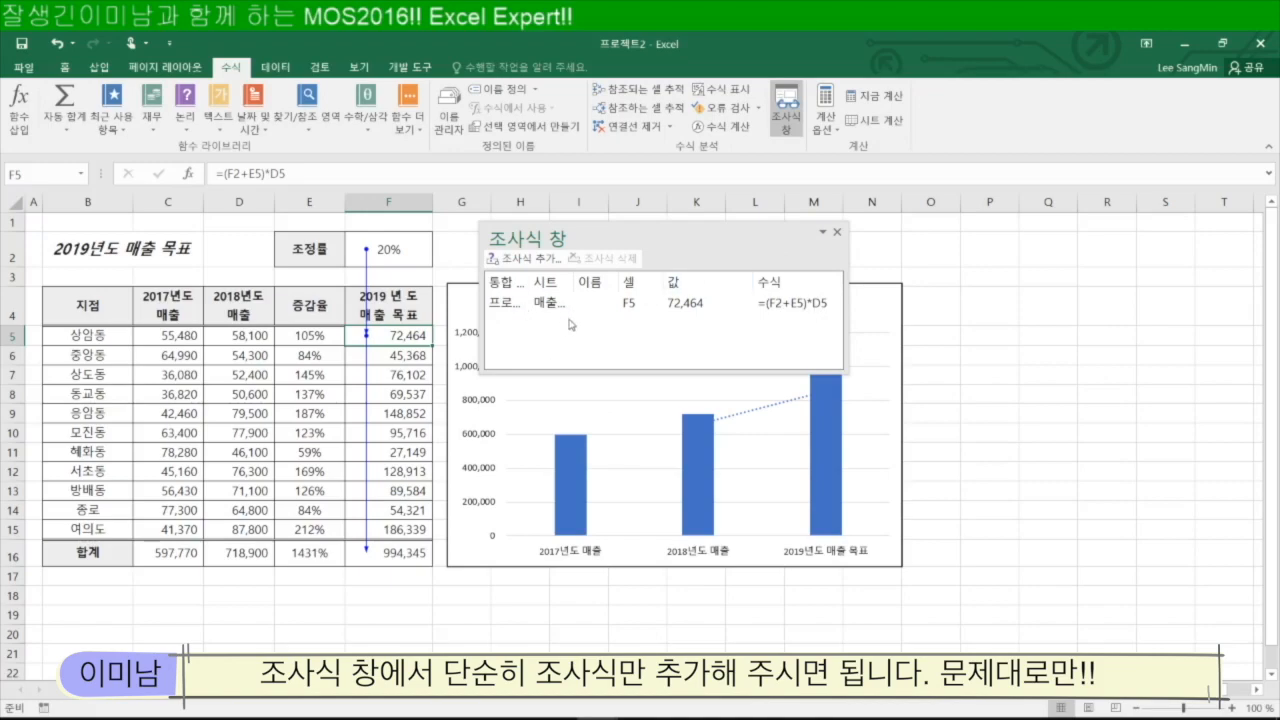
pyautogui.click(837, 233)
# Reopen the Watch Window (조사식 창) to check the watch for cell F5.
pyautogui.click(415, 352)
pyautogui.click(415, 338)
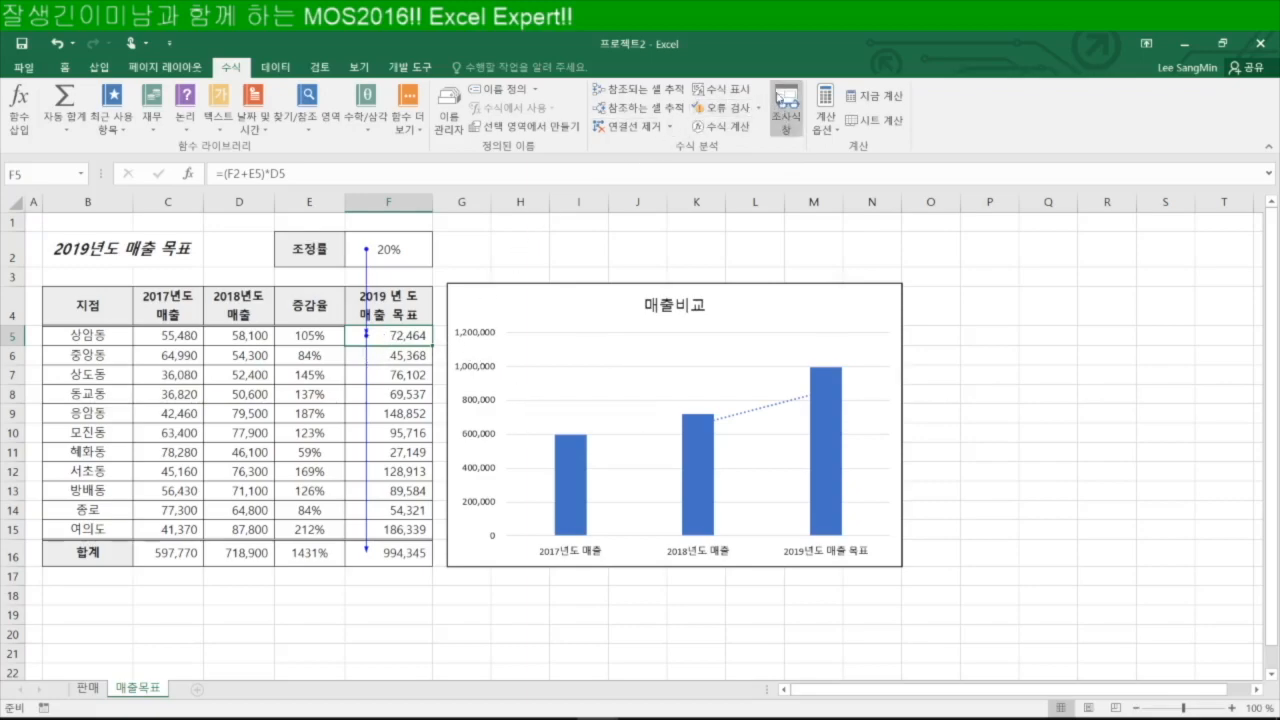
pyautogui.click(787, 100)
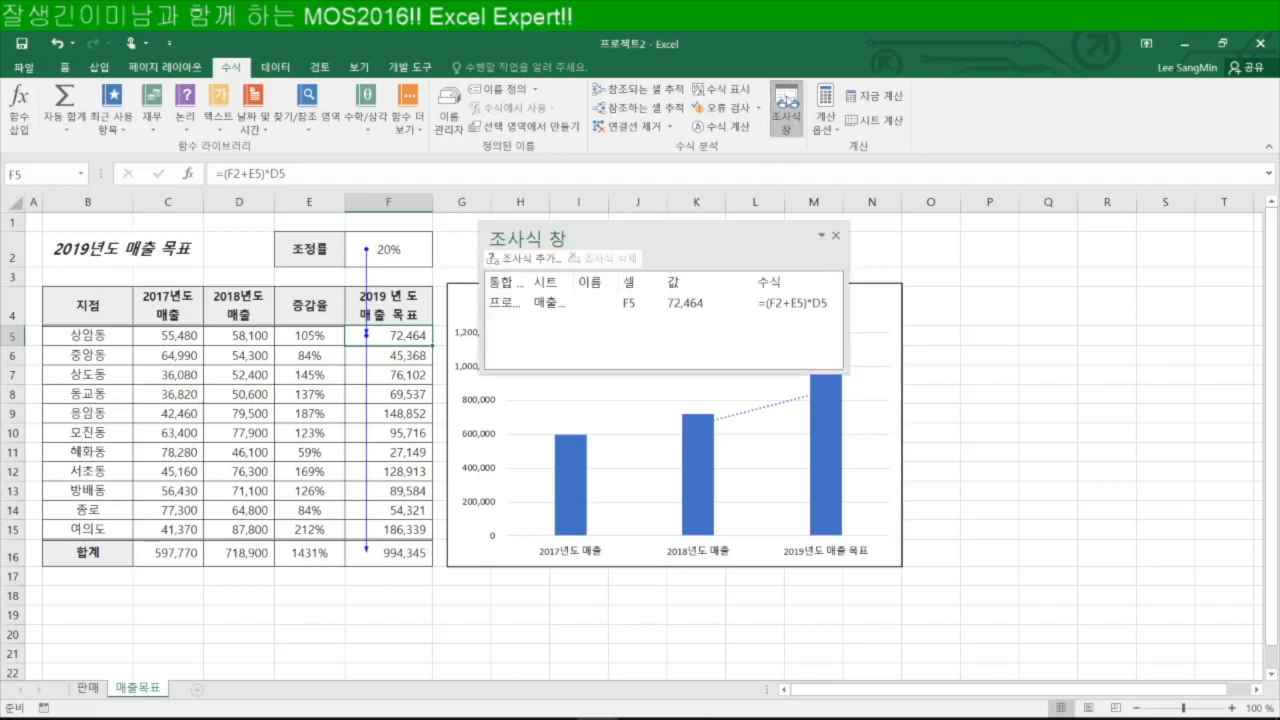
pyautogui.click(589, 305)
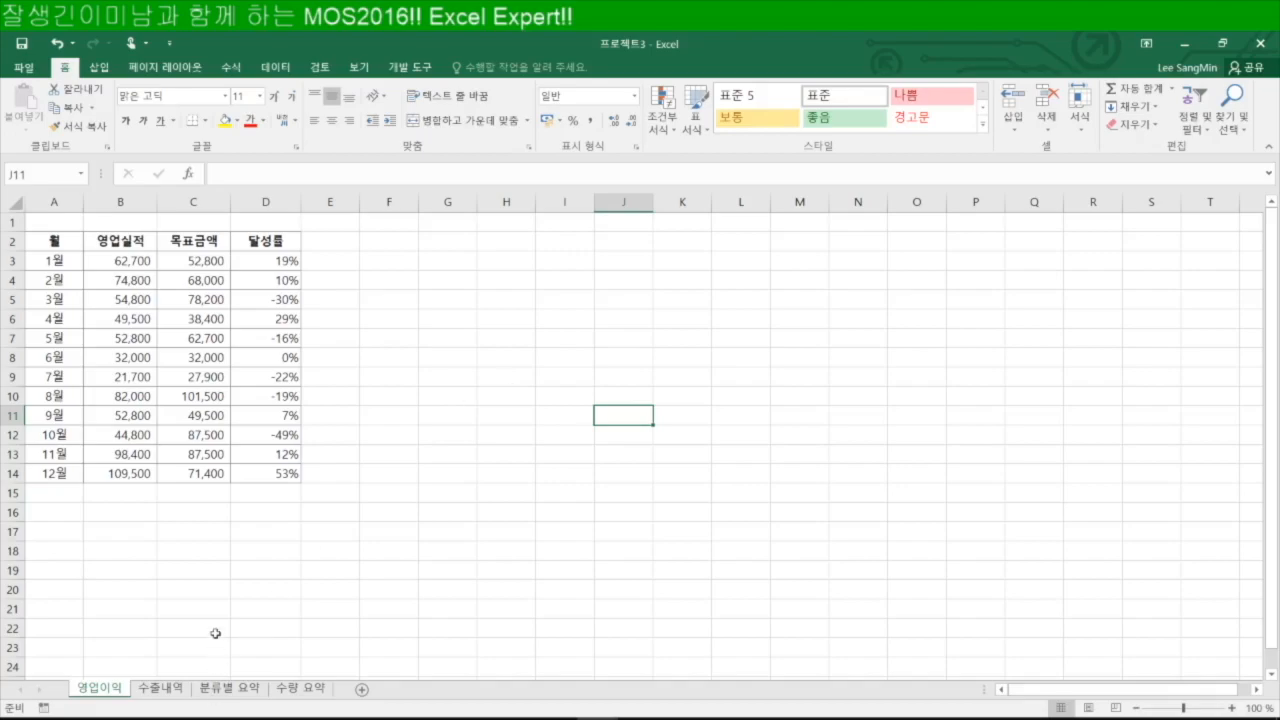
# Insert a clustered column-line combo chart of A2:B14 and D2:D14 on the 영업이익 sheet, with 달성률 on the secondary axis.
pyautogui.click(1231, 708)
pyautogui.click(1231, 708)
pyautogui.click(1231, 708)
pyautogui.click(1231, 708)
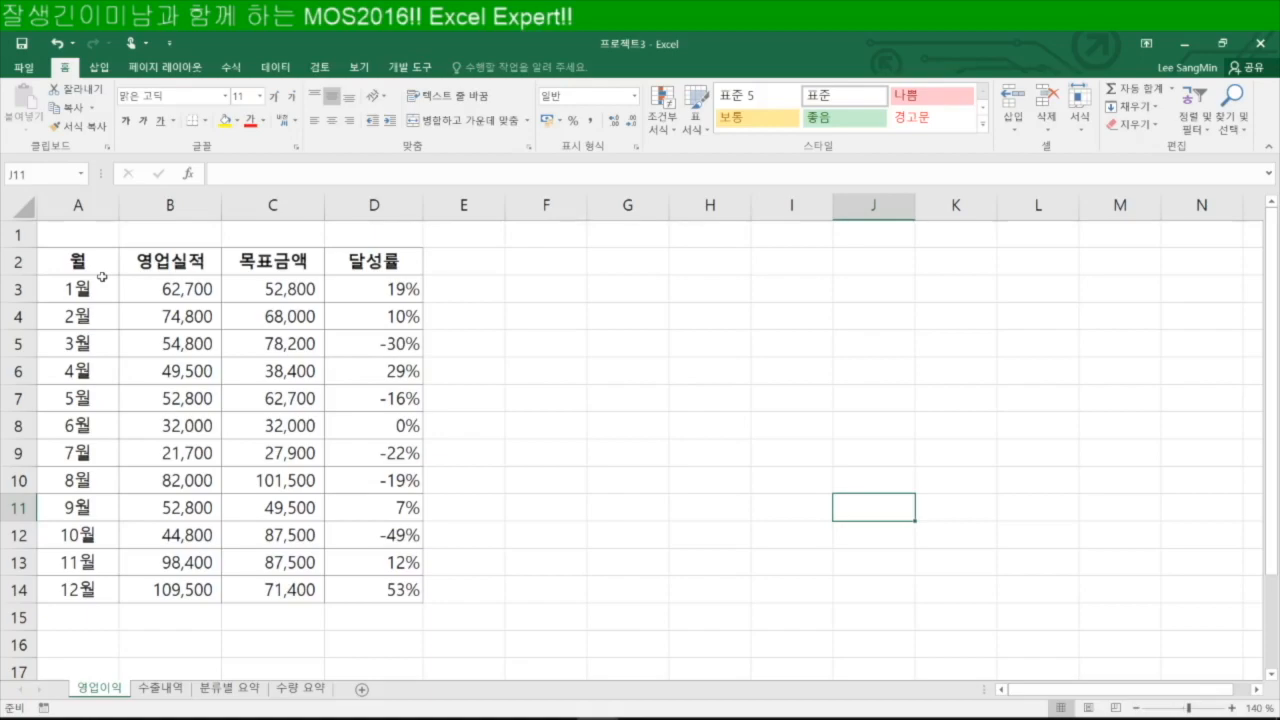
pyautogui.moveTo(75, 262); pyautogui.dragTo(190, 592)
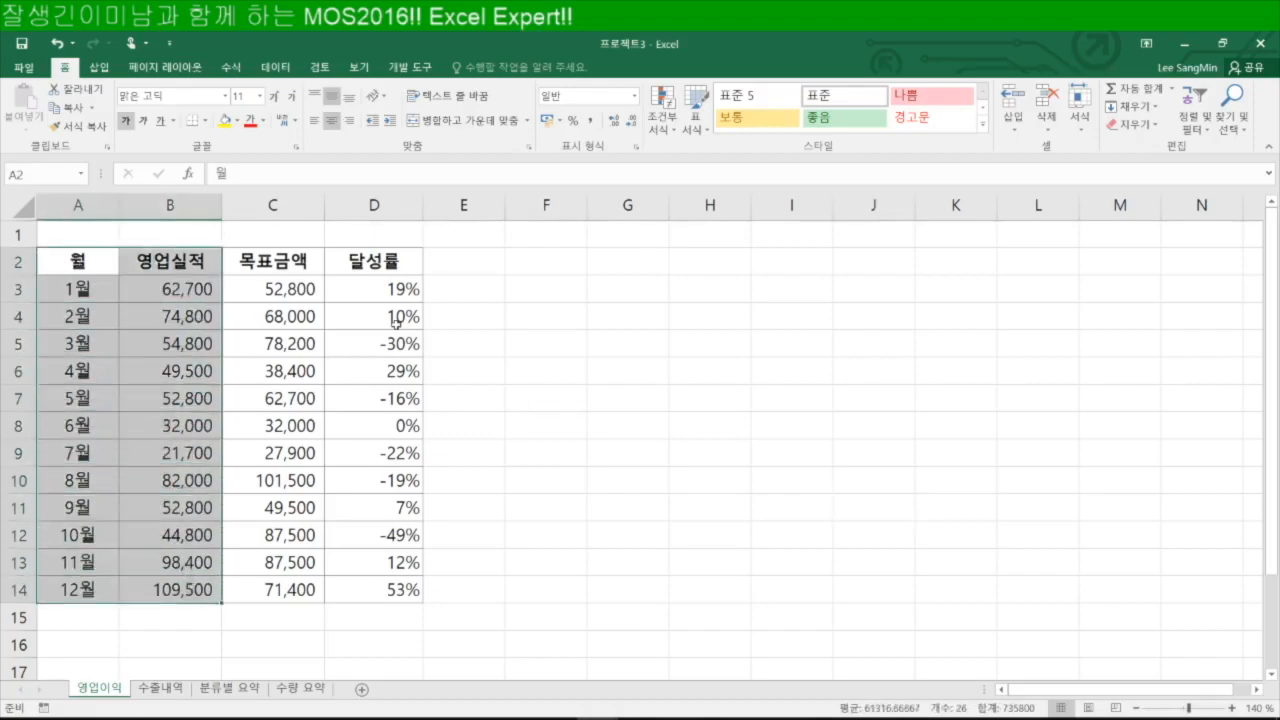
pyautogui.moveTo(382, 260); pyautogui.dragTo(395, 593)
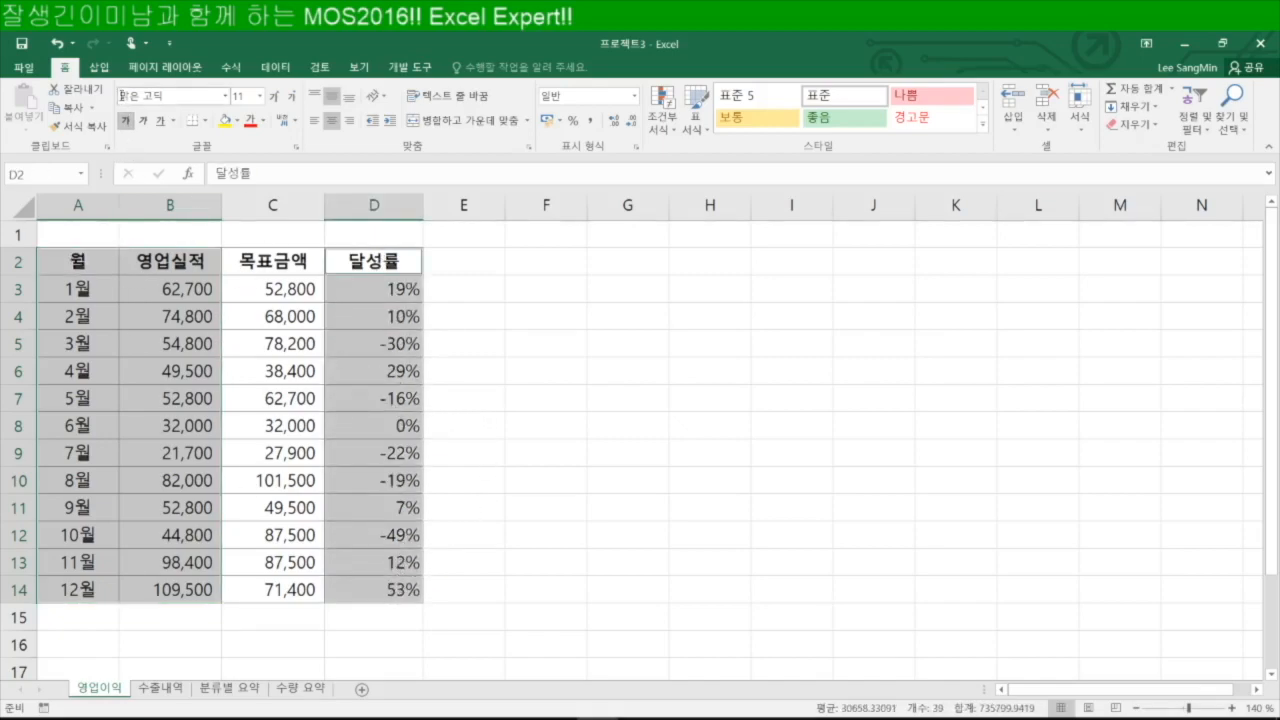
pyautogui.click(100, 68)
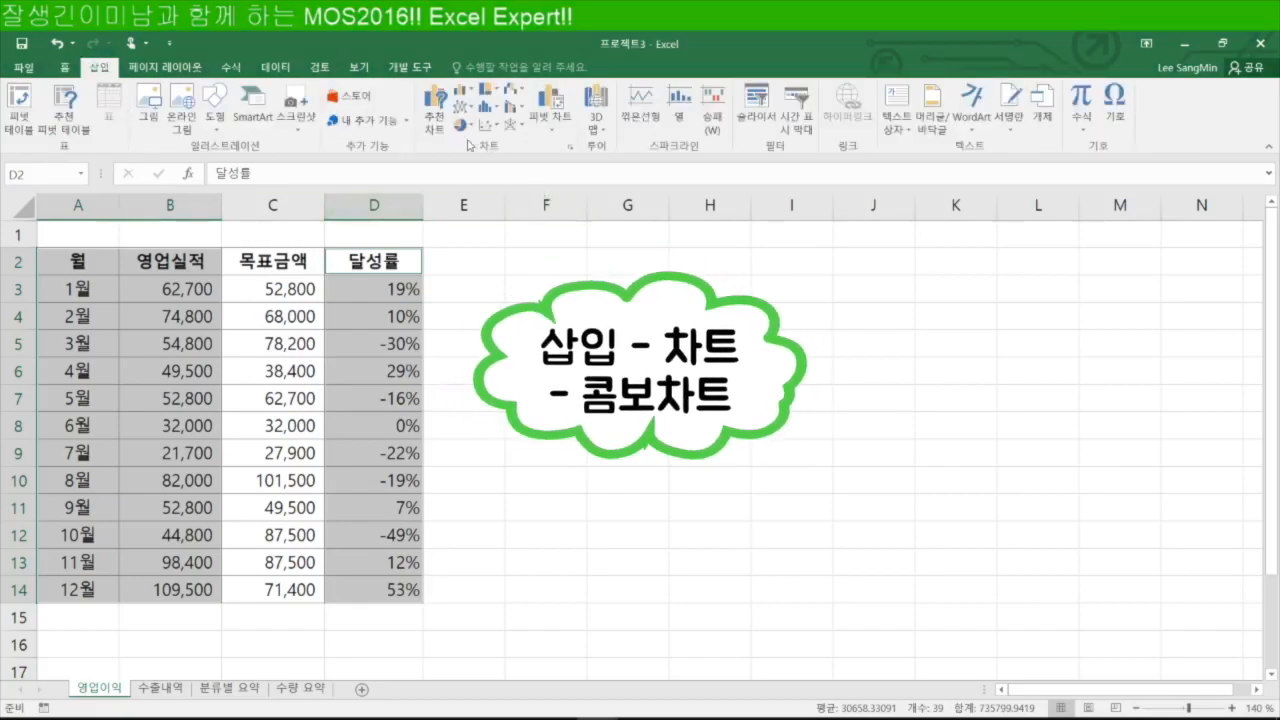
pyautogui.click(571, 148)
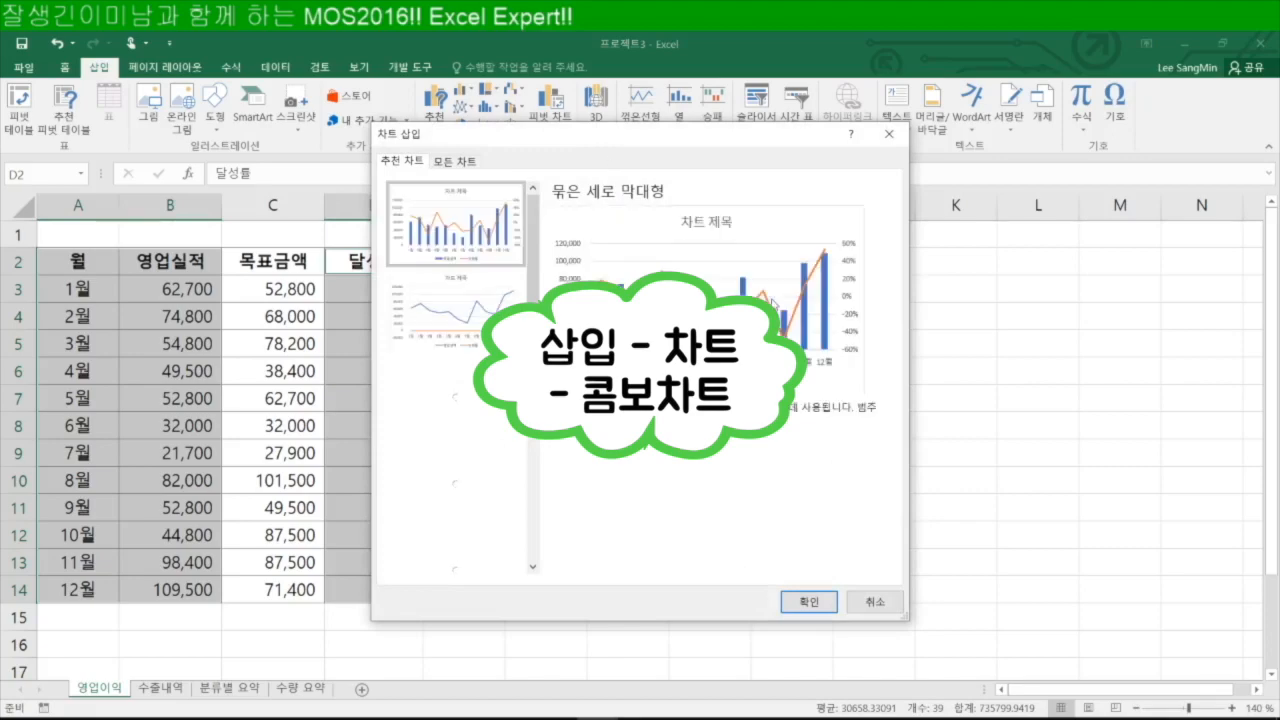
pyautogui.click(464, 161)
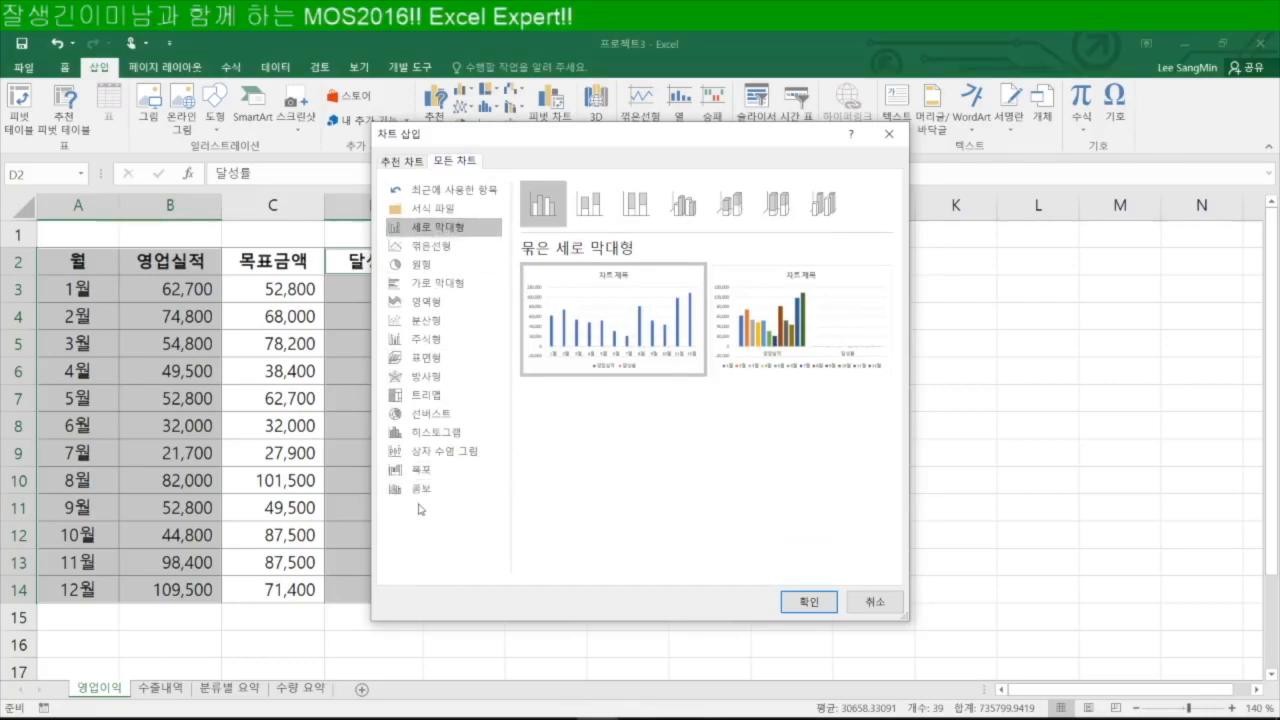
pyautogui.click(421, 490)
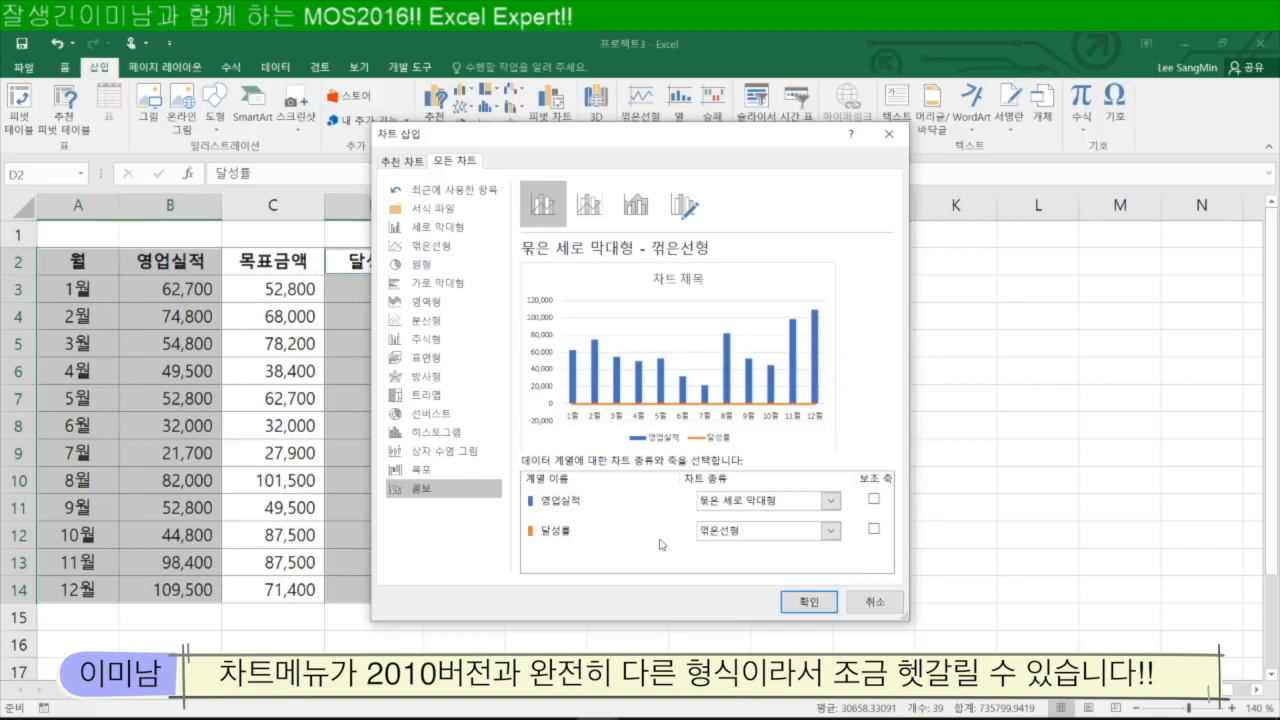
pyautogui.click(874, 529)
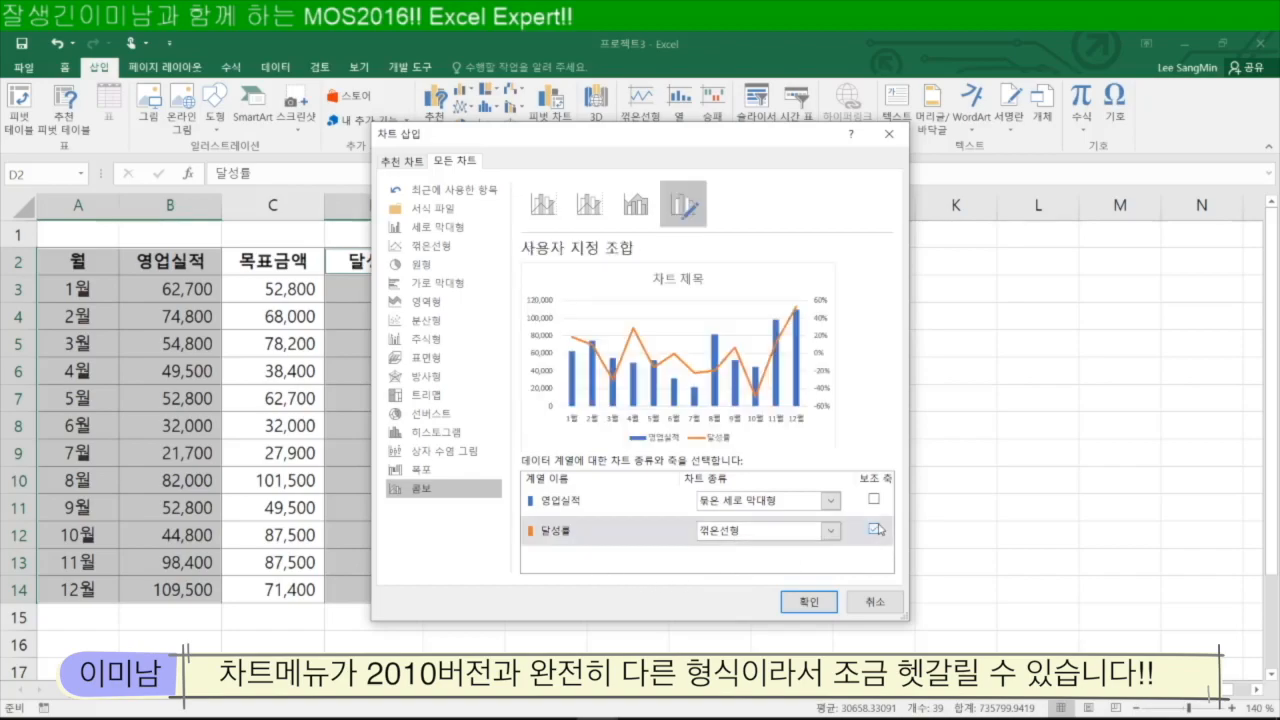
pyautogui.click(816, 604)
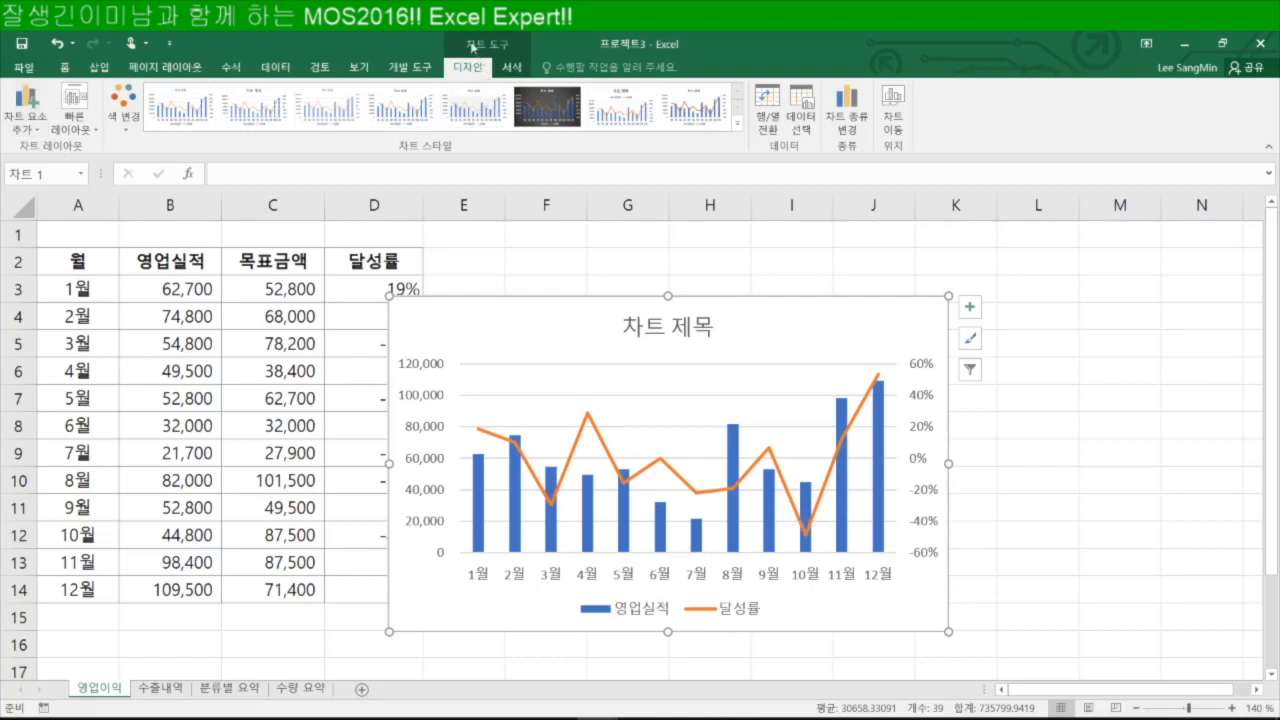
# Add a primary horizontal axis title reading 월 to the combo chart.
pyautogui.click(26, 132)
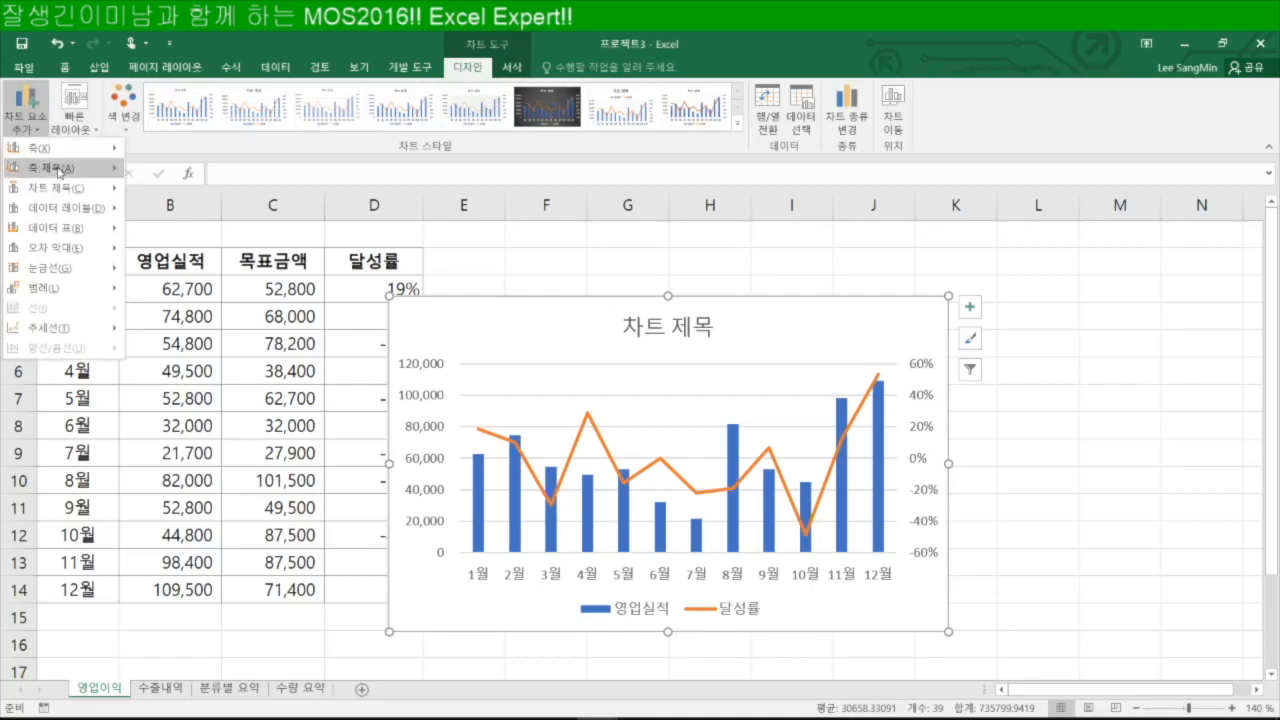
pyautogui.moveTo(58, 170)
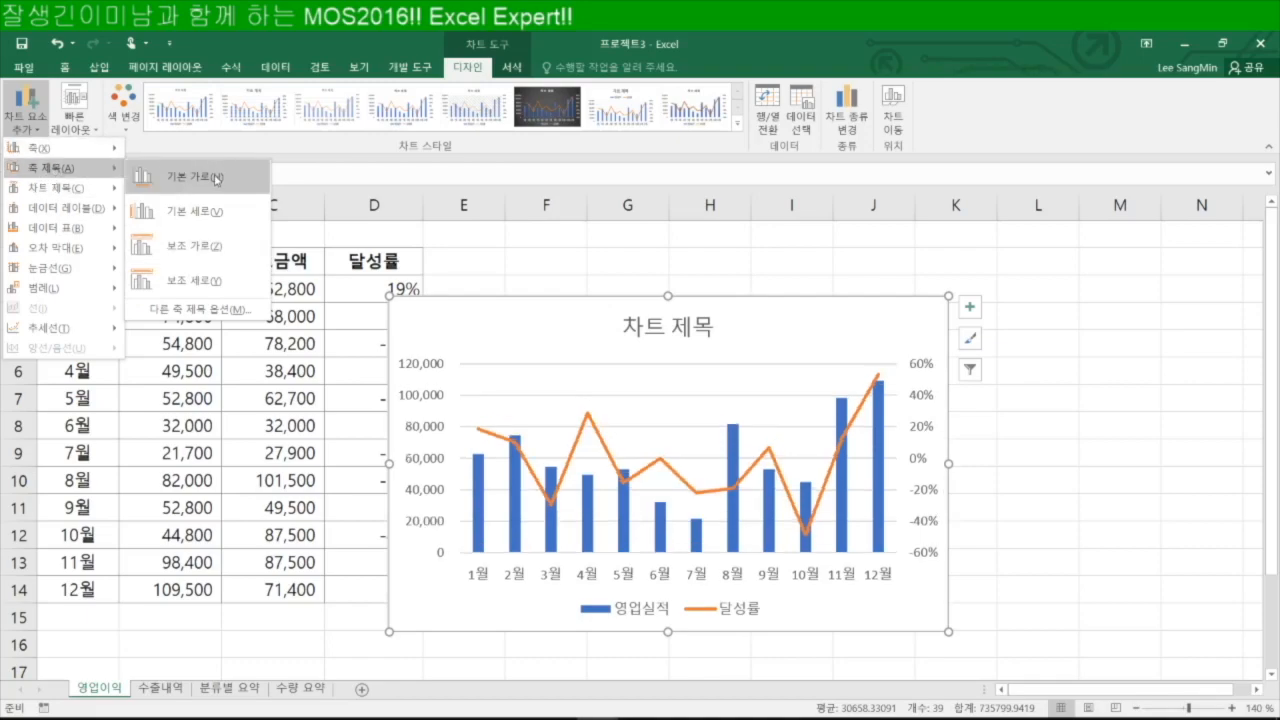
pyautogui.click(215, 179)
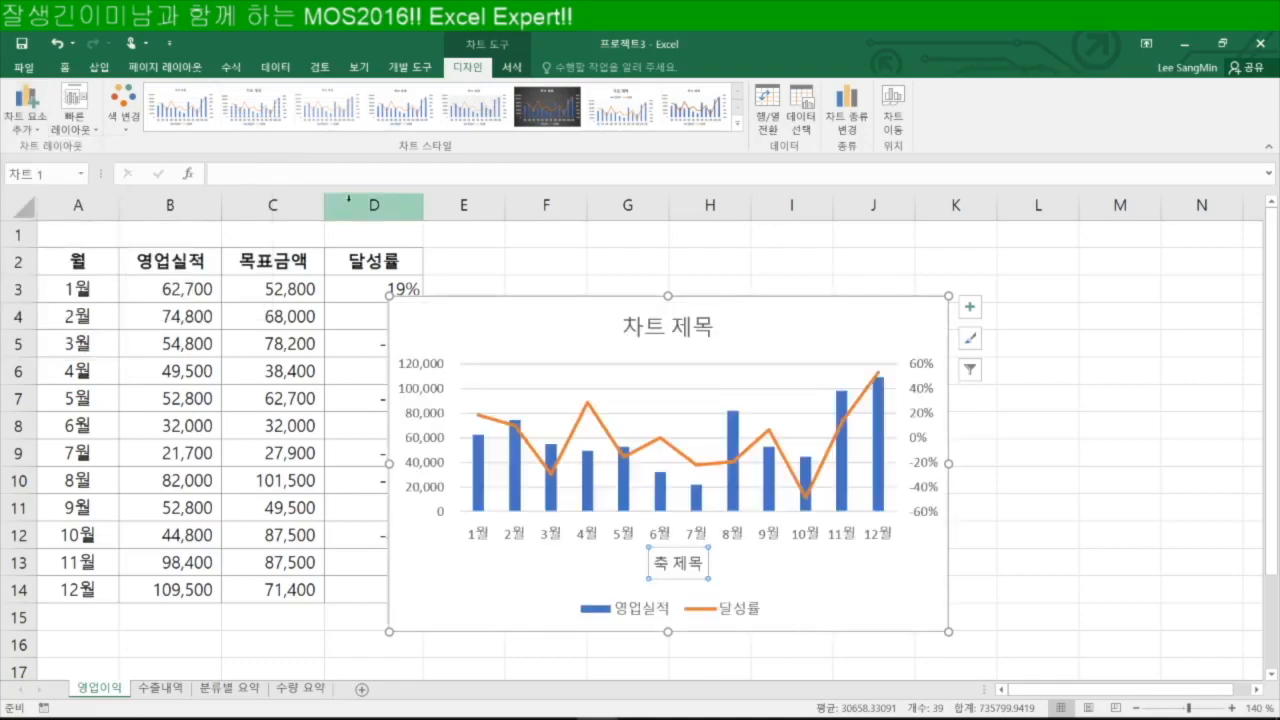
pyautogui.click(318, 174)
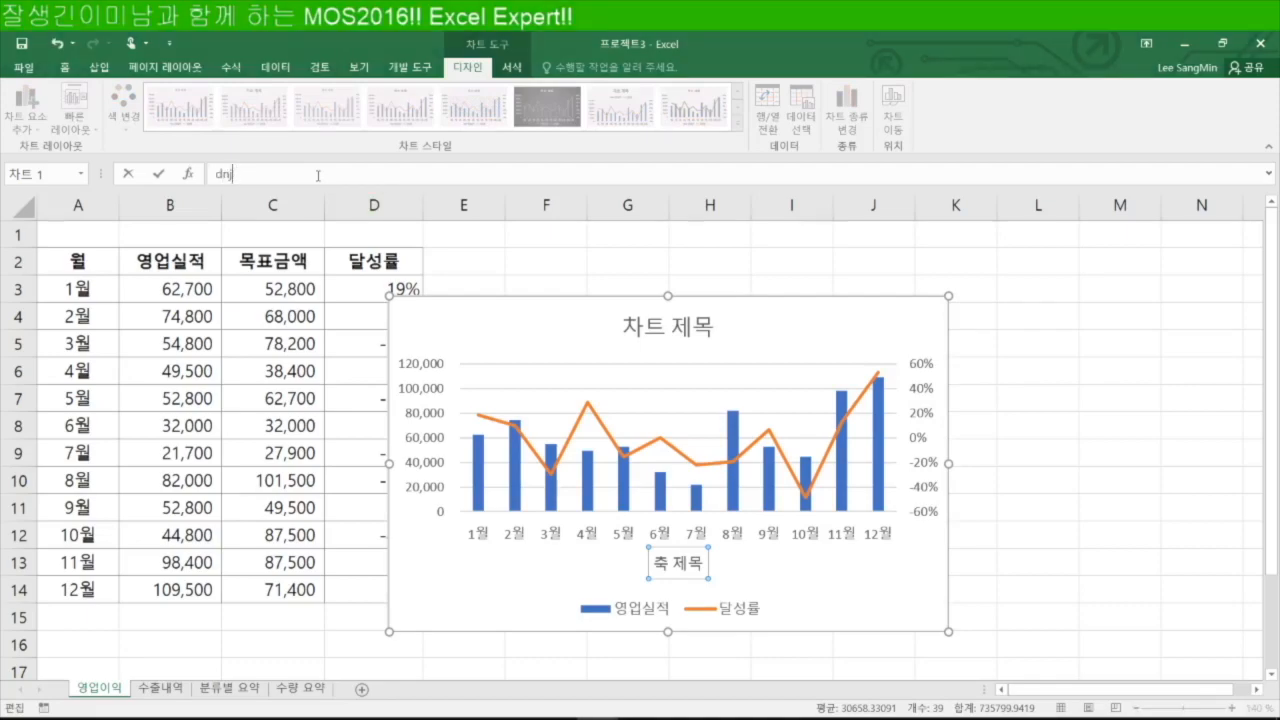
pyautogui.write('월')
pyautogui.press('Return')
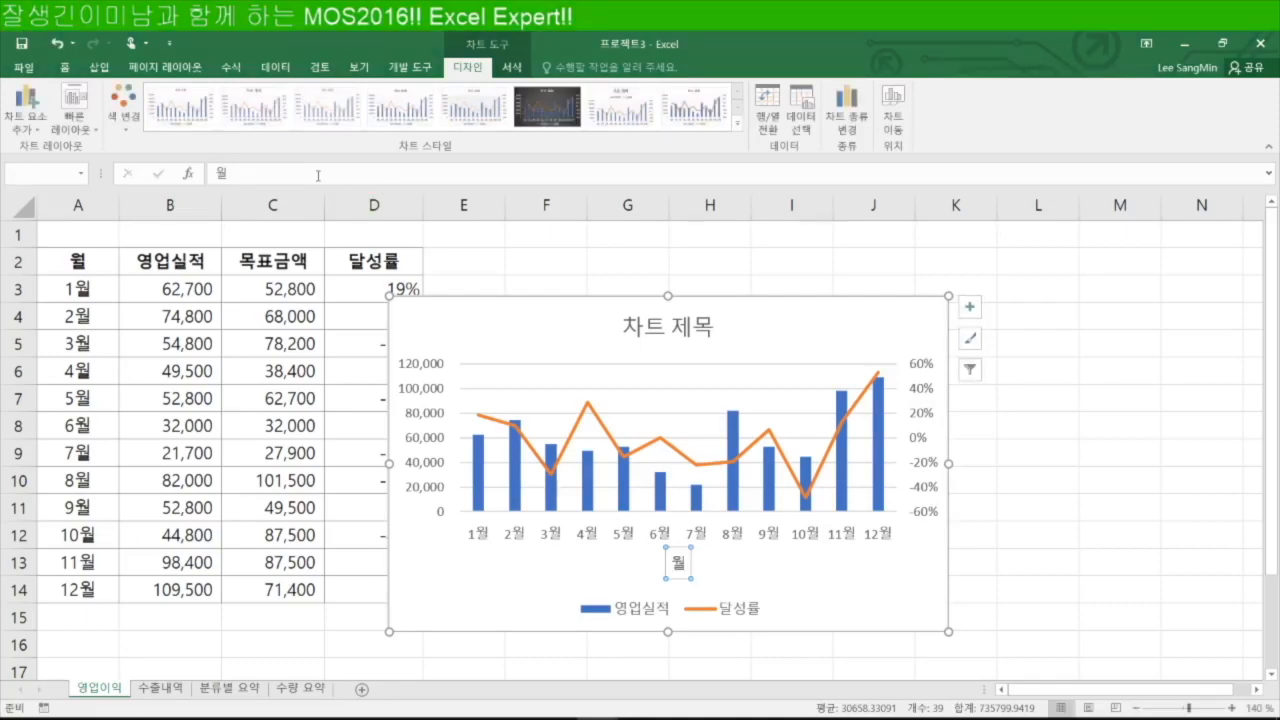
pyautogui.press('Escape')
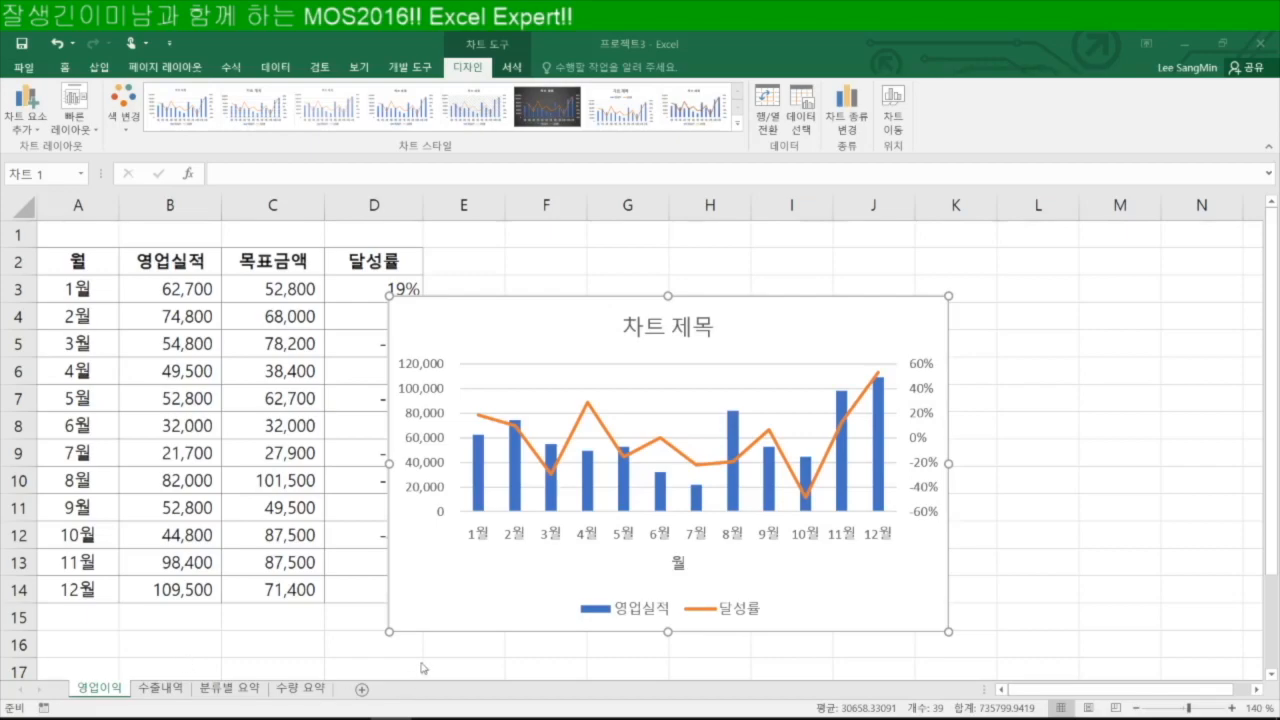
# Save the combo chart as a chart template named 달성률 in the Charts folder, replacing the existing file.
pyautogui.click(1056, 474)
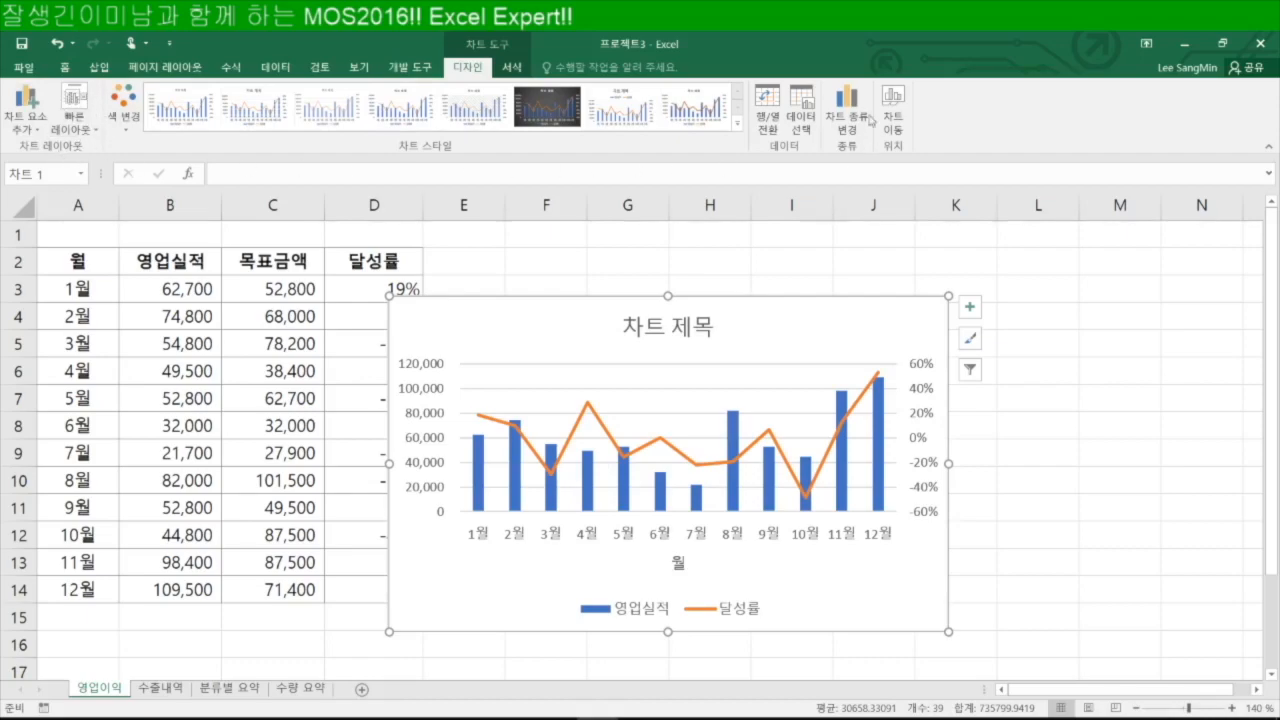
pyautogui.rightClick(881, 566)
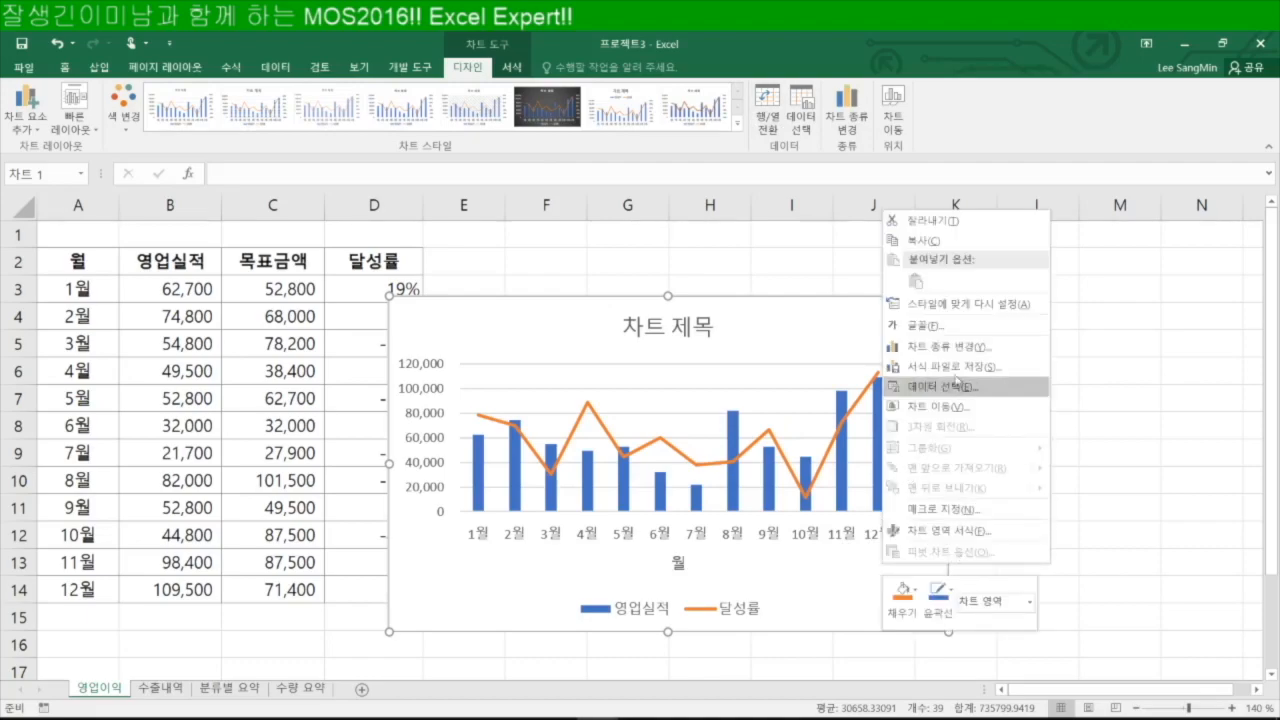
pyautogui.click(960, 368)
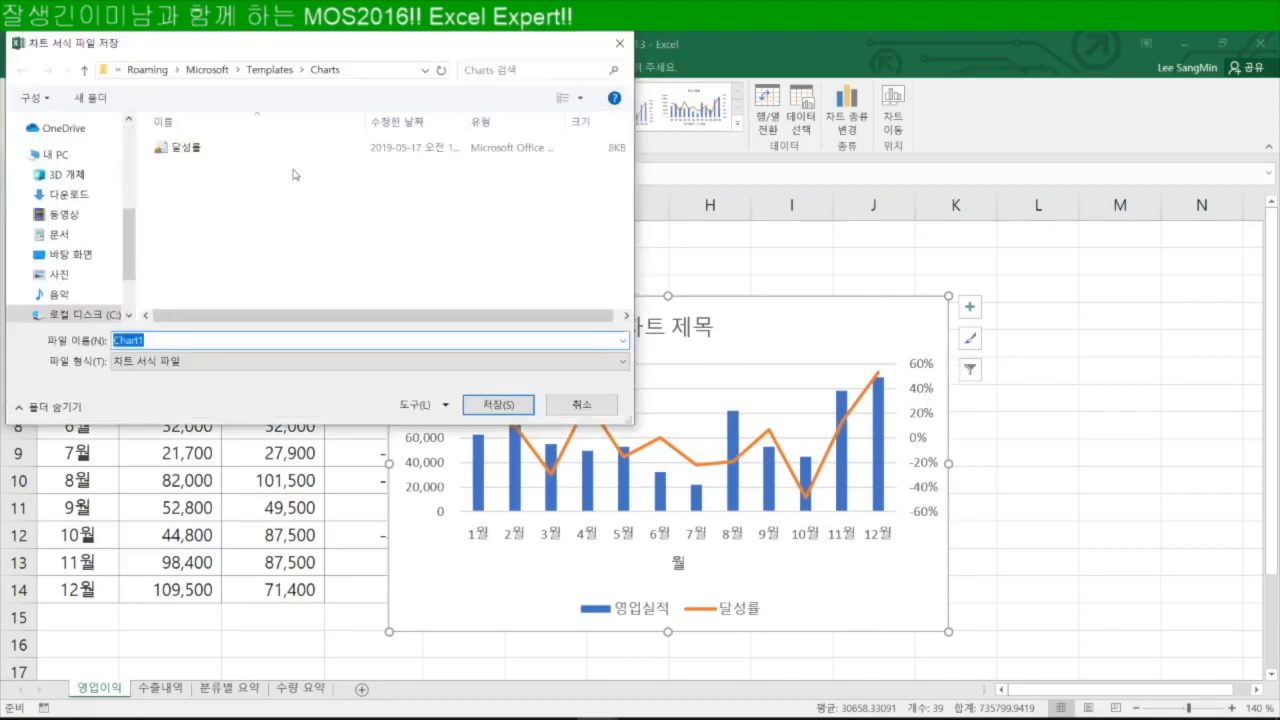
pyautogui.click(190, 150)
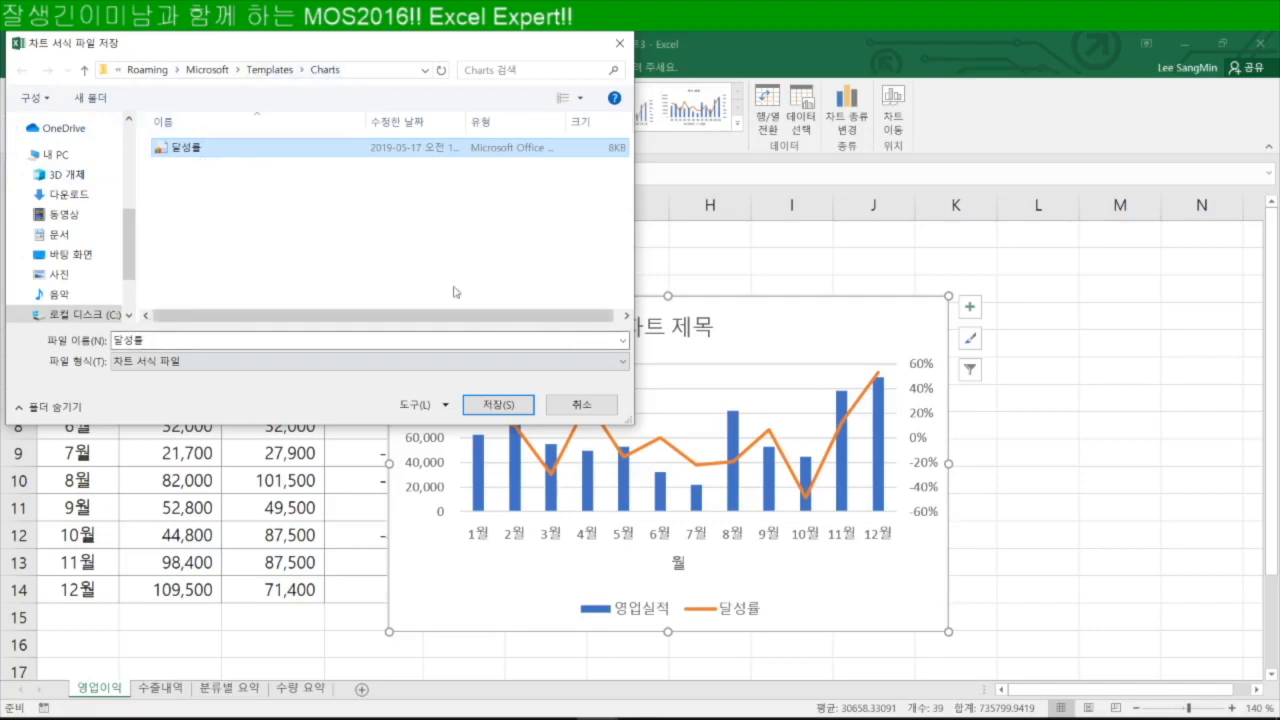
pyautogui.click(497, 405)
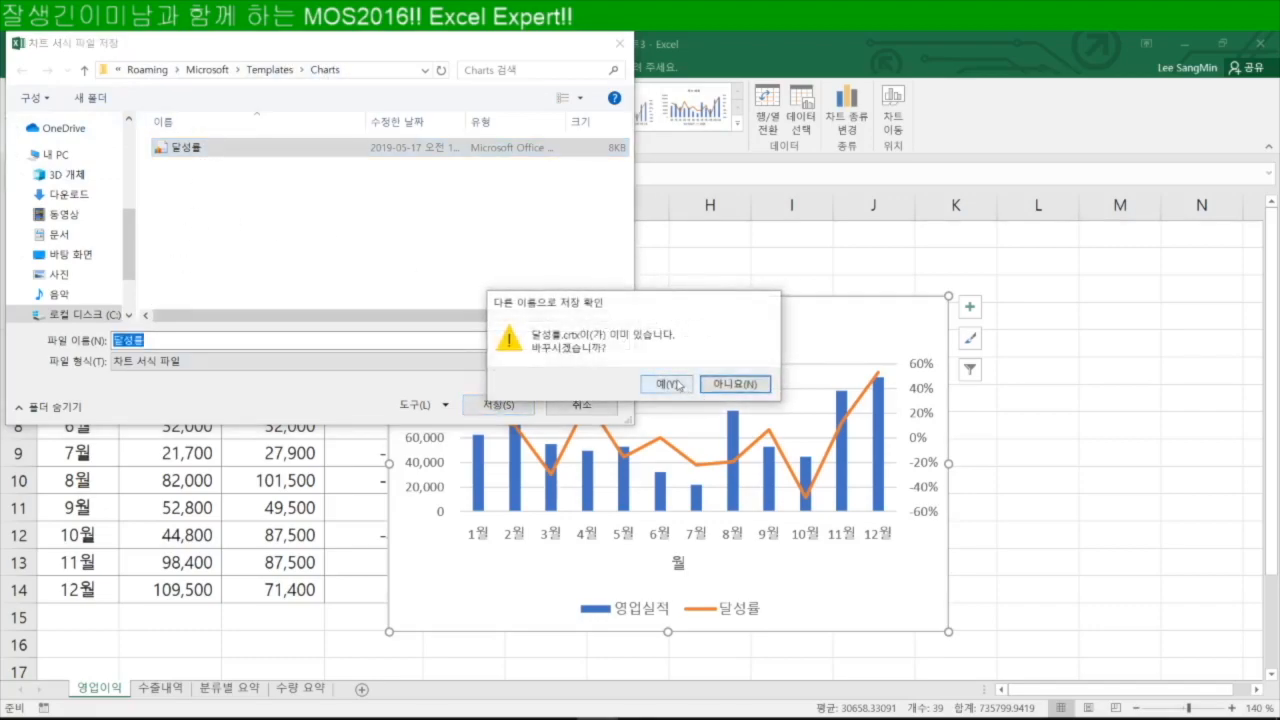
pyautogui.click(678, 385)
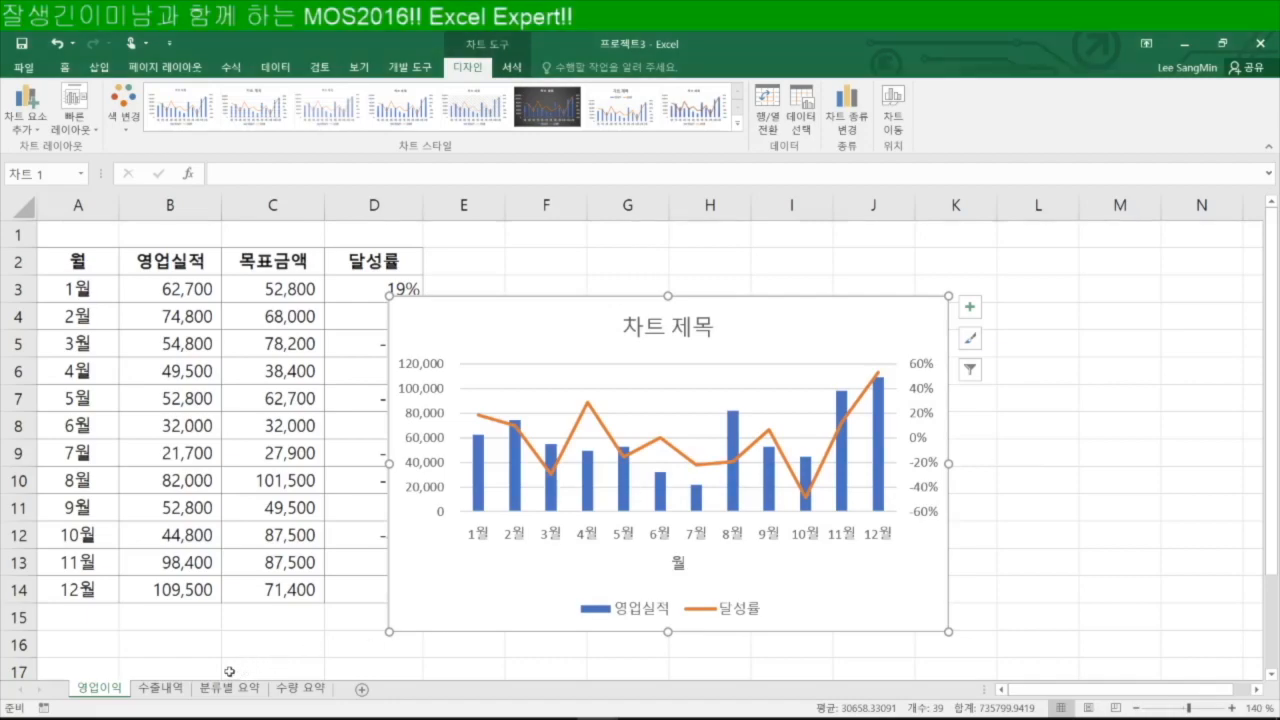
# Apply the three-traffic-light icon set conditional format to the entire 수량 column E on the 수출내역 sheet.
pyautogui.click(165, 689)
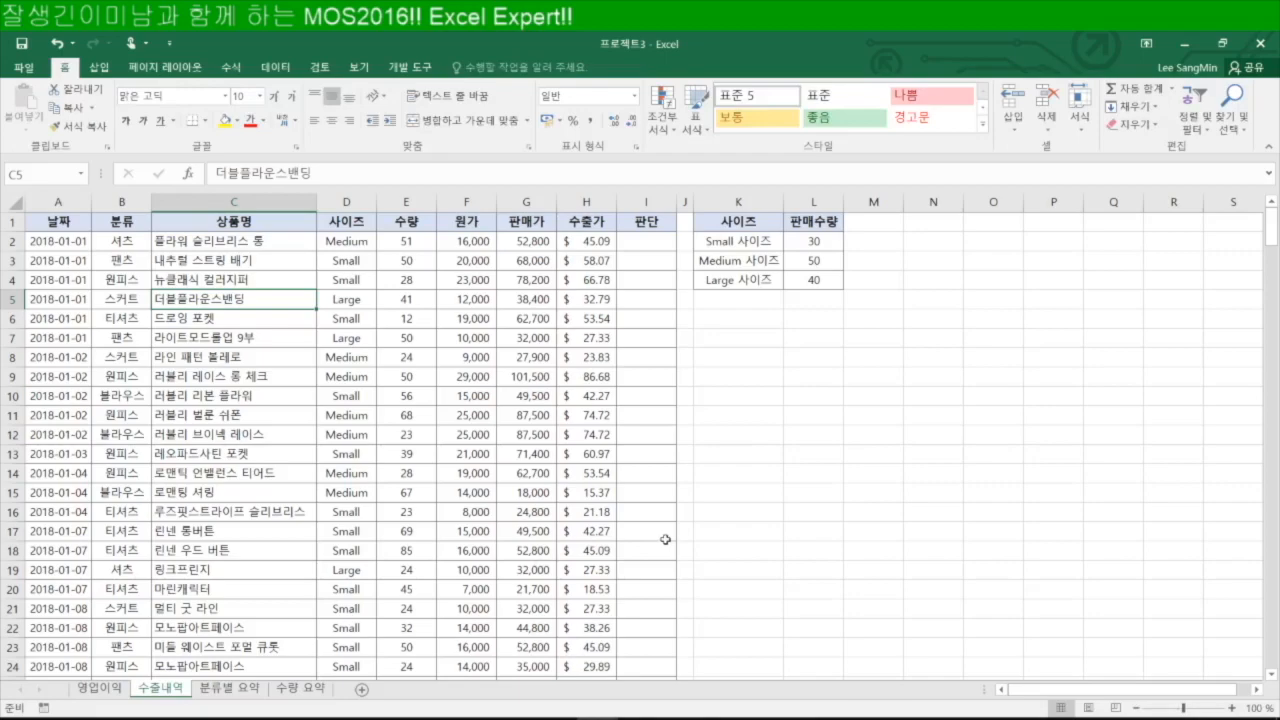
pyautogui.click(413, 196)
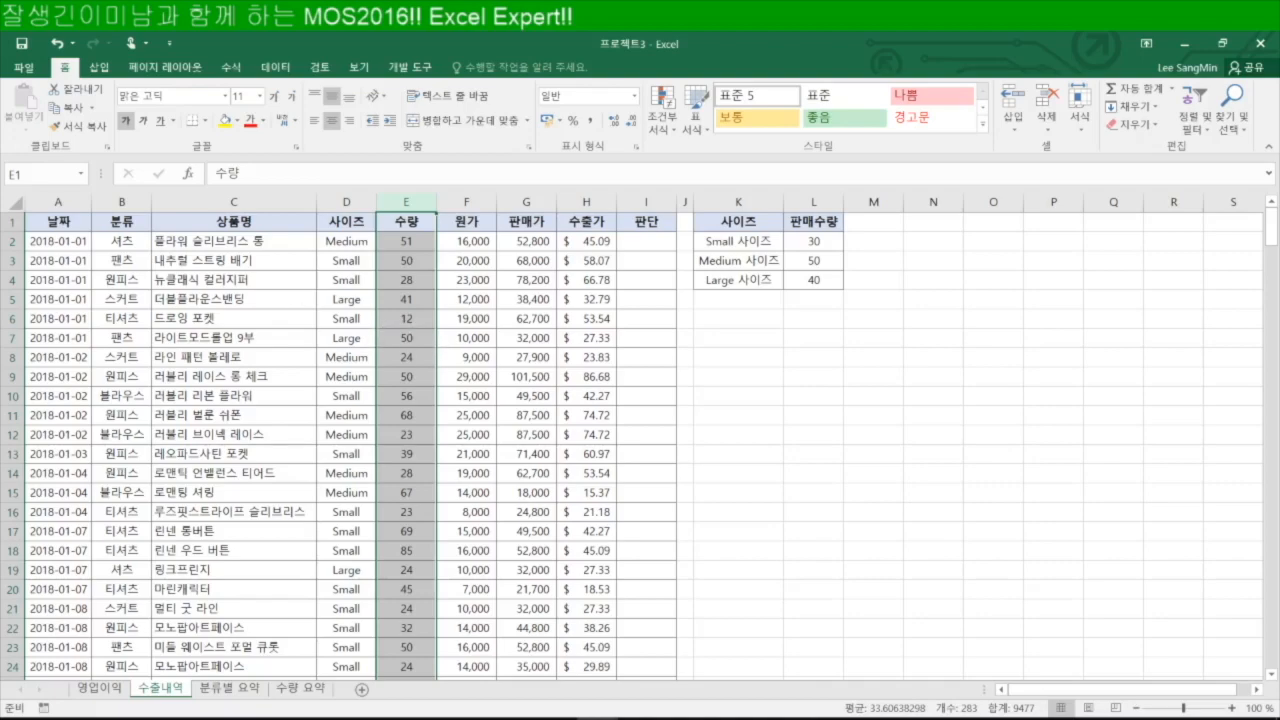
pyautogui.click(391, 718)
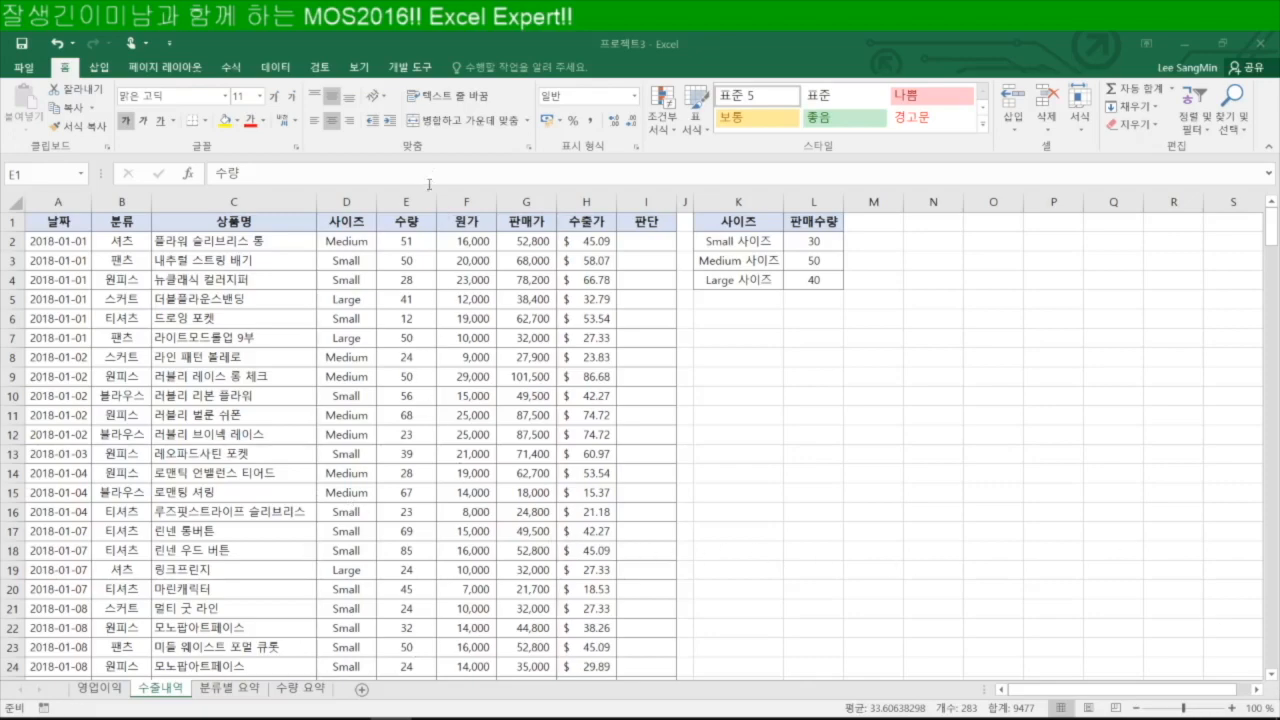
pyautogui.hotkey('ctrl', 'shift', 'Down')
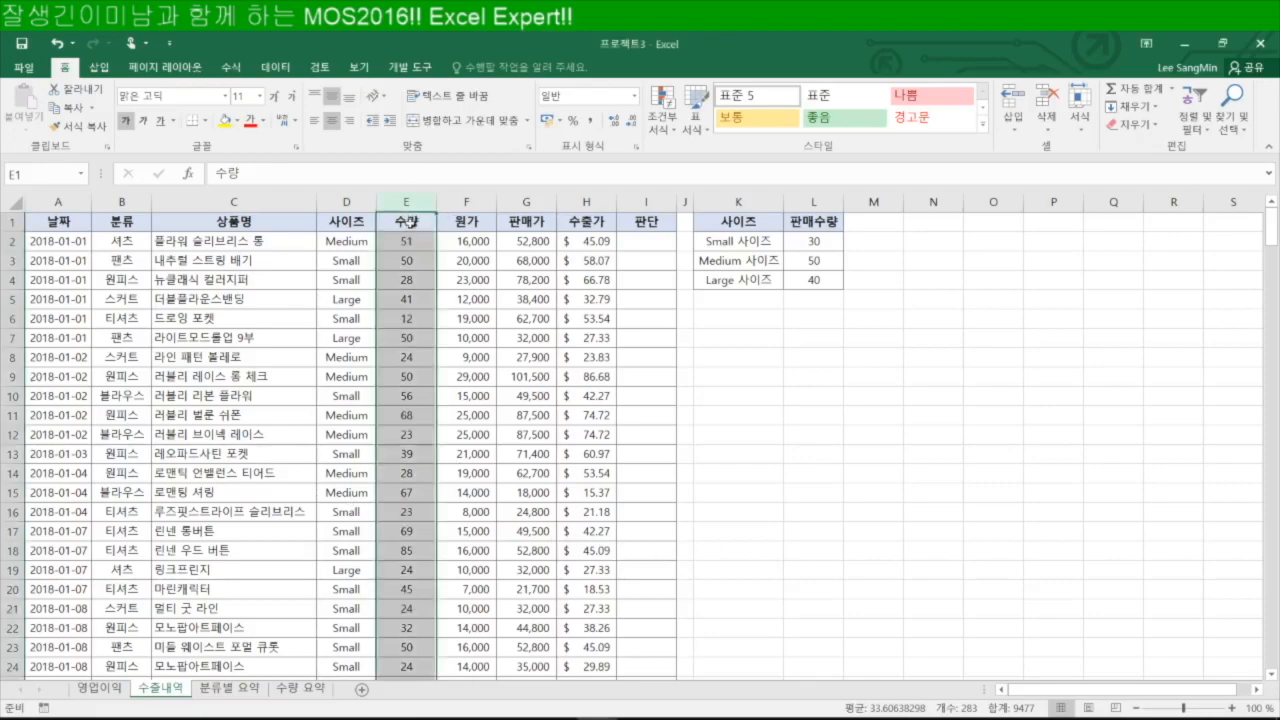
pyautogui.scroll(-20, 400, 600)
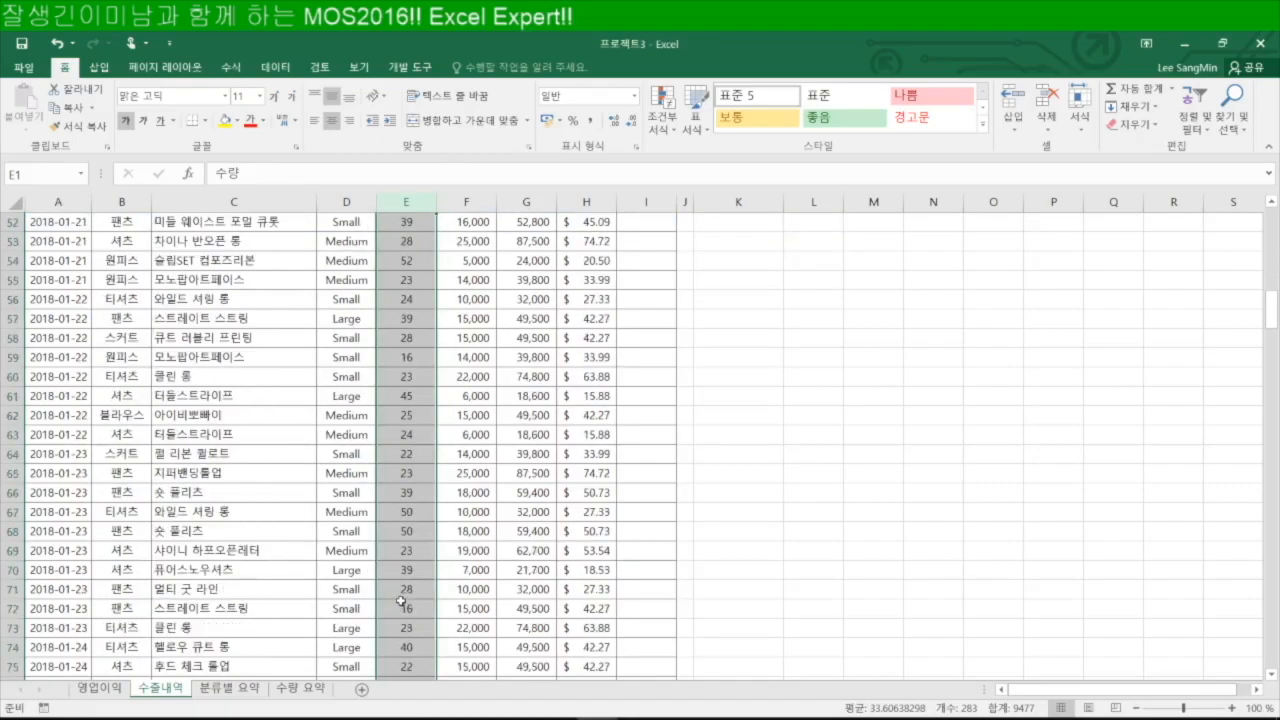
pyautogui.scroll(-7, 400, 605)
pyautogui.scroll(13, 405, 605)
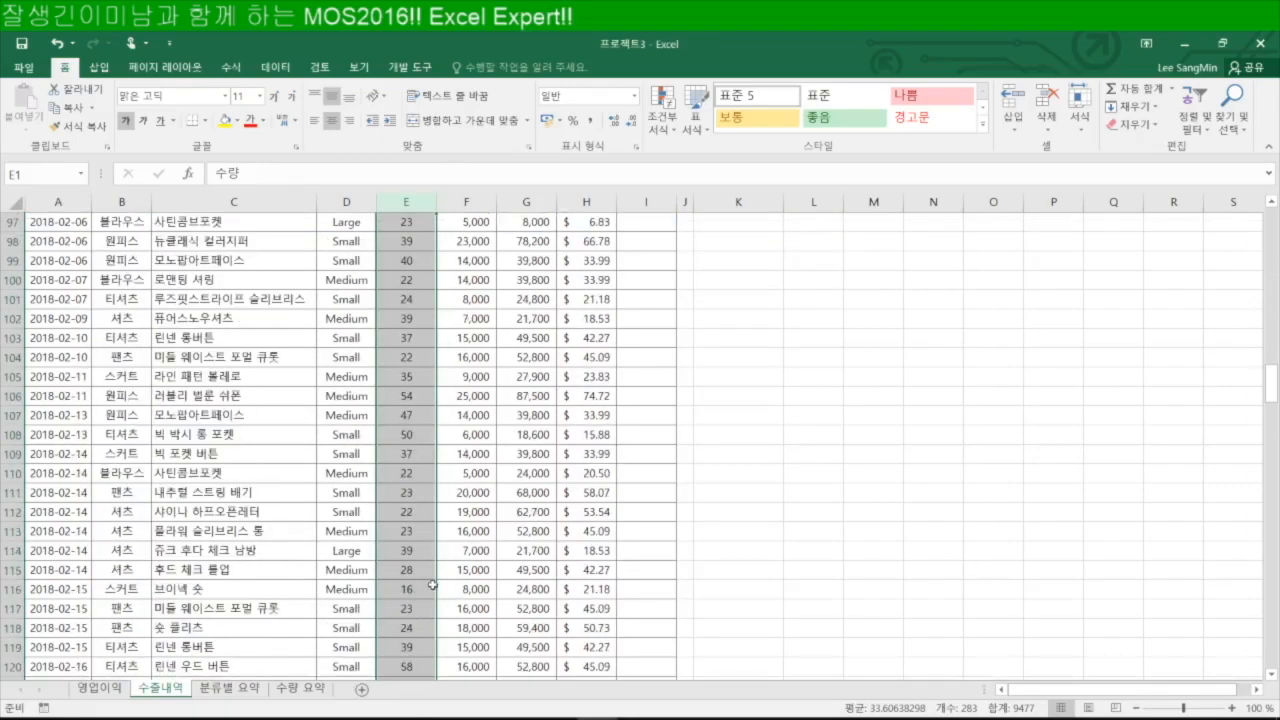
pyautogui.scroll(20, 432, 585)
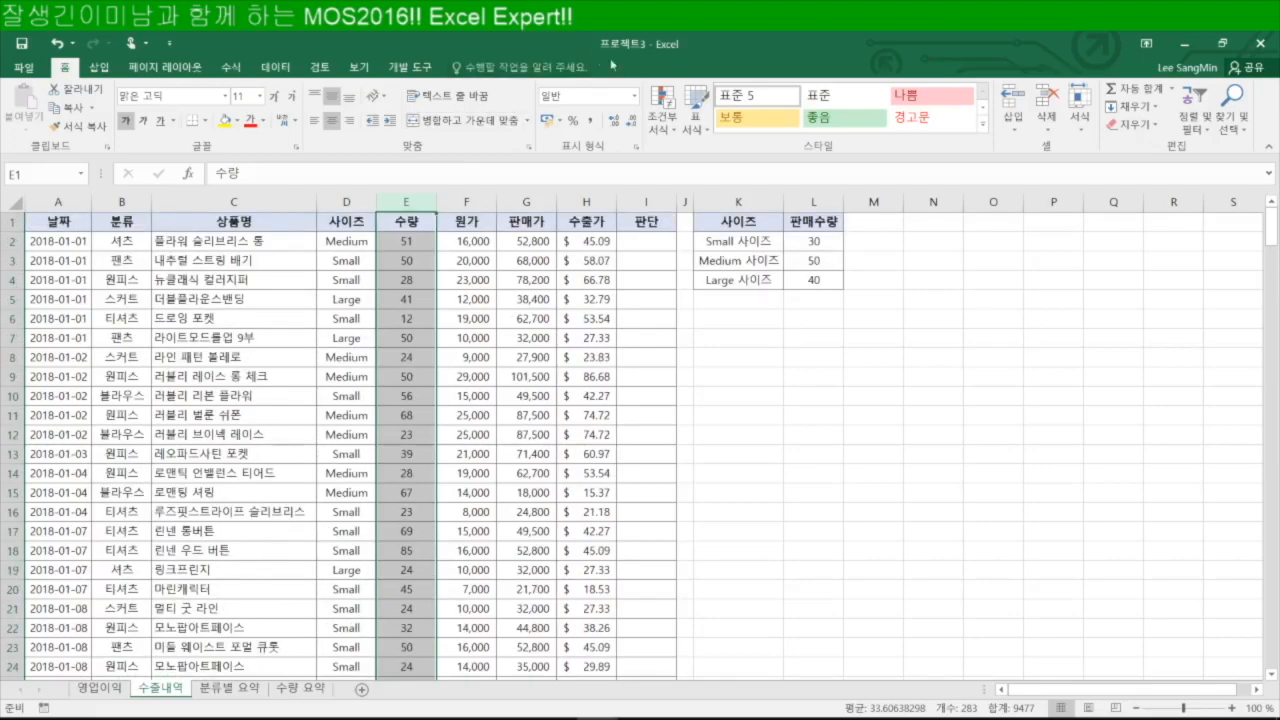
pyautogui.click(670, 134)
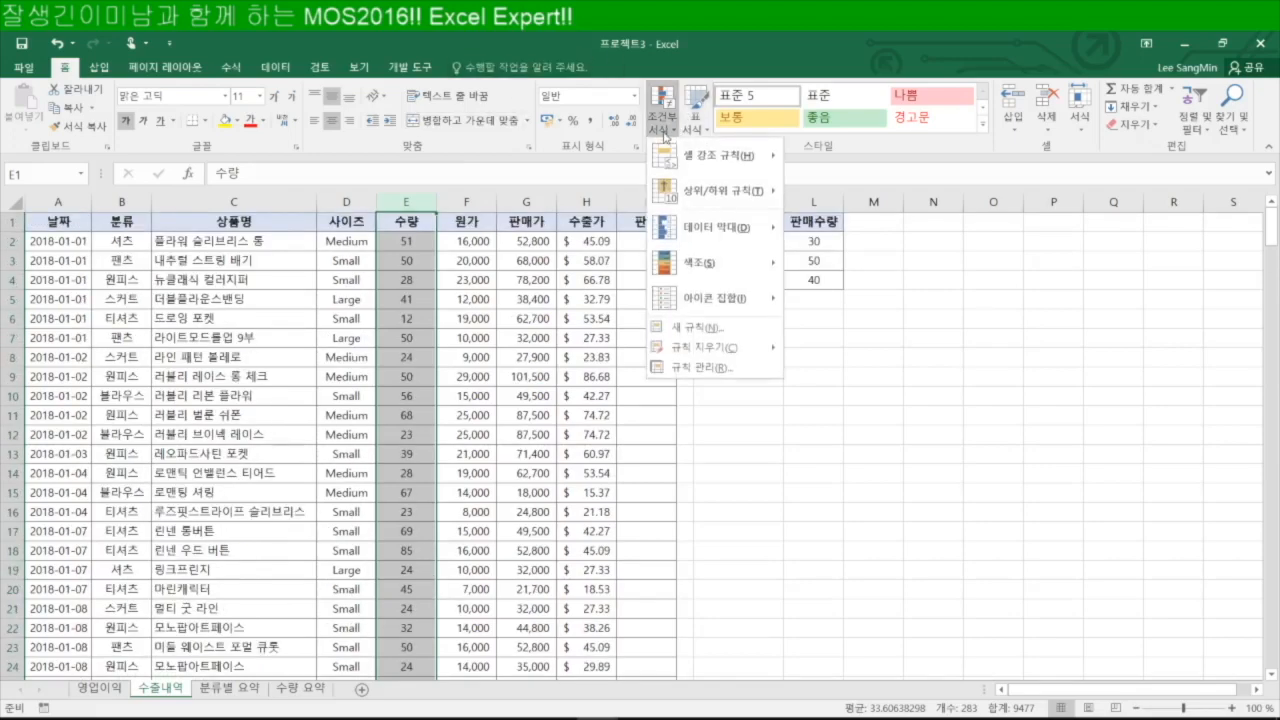
pyautogui.moveTo(730, 305)
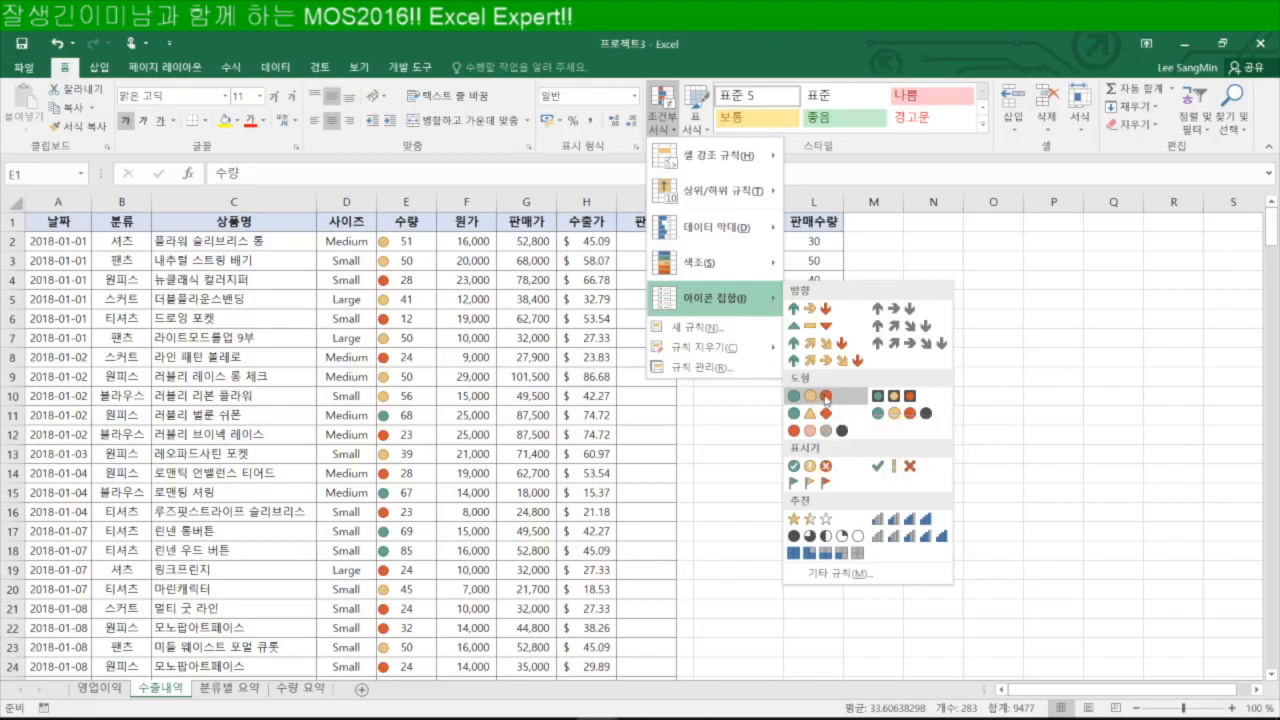
pyautogui.click(826, 398)
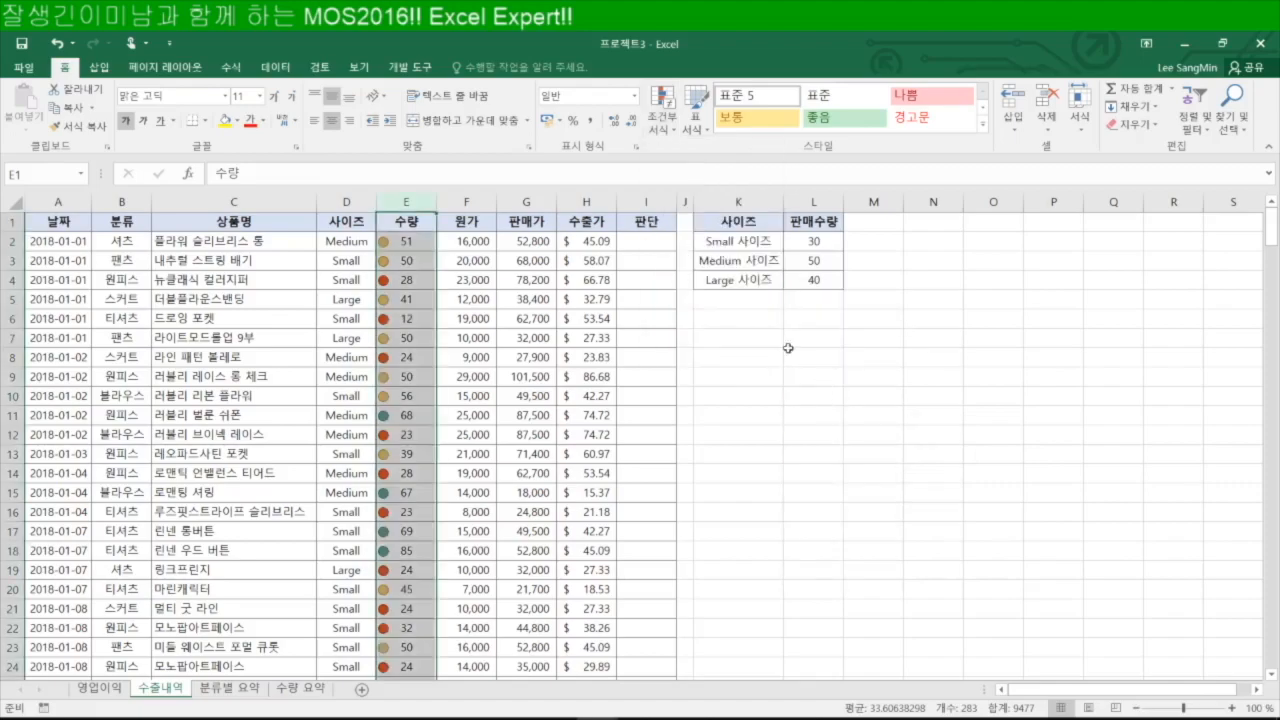
# Edit the 수량 icon set rule to show green for numbers >= 50, yellow for numbers >= 30, and red below 30.
pyautogui.click(669, 135)
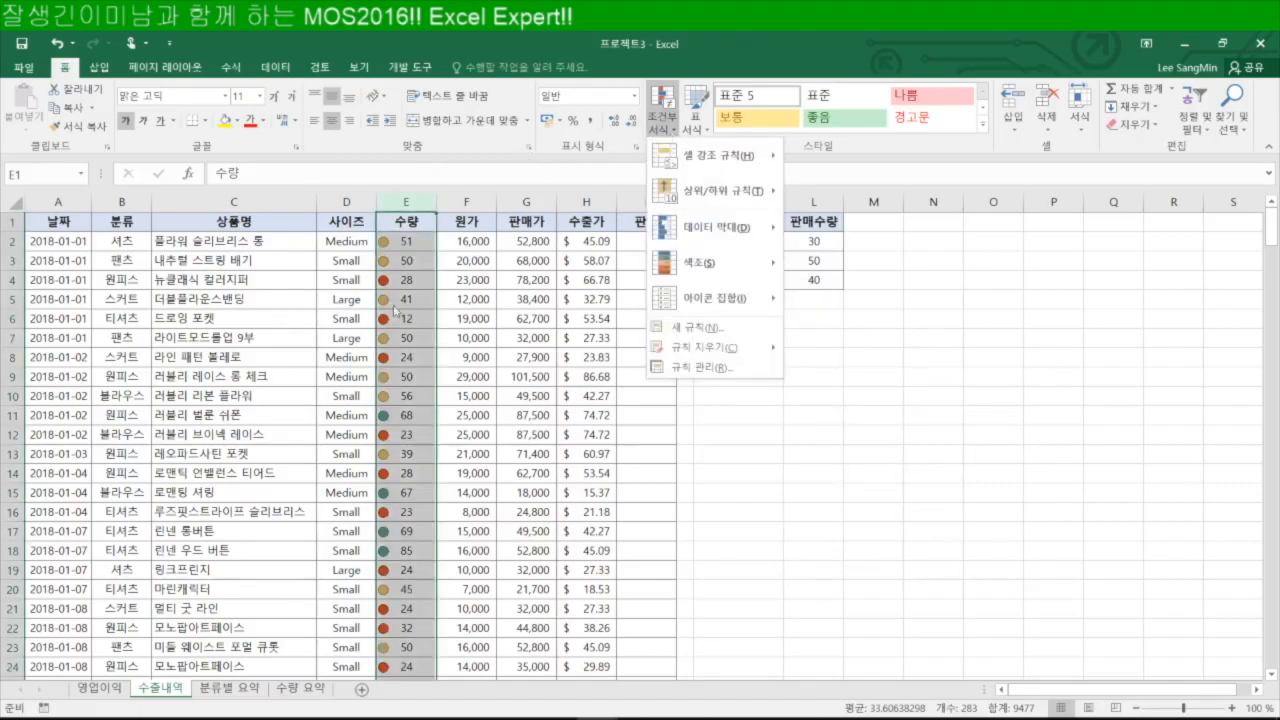
pyautogui.click(705, 370)
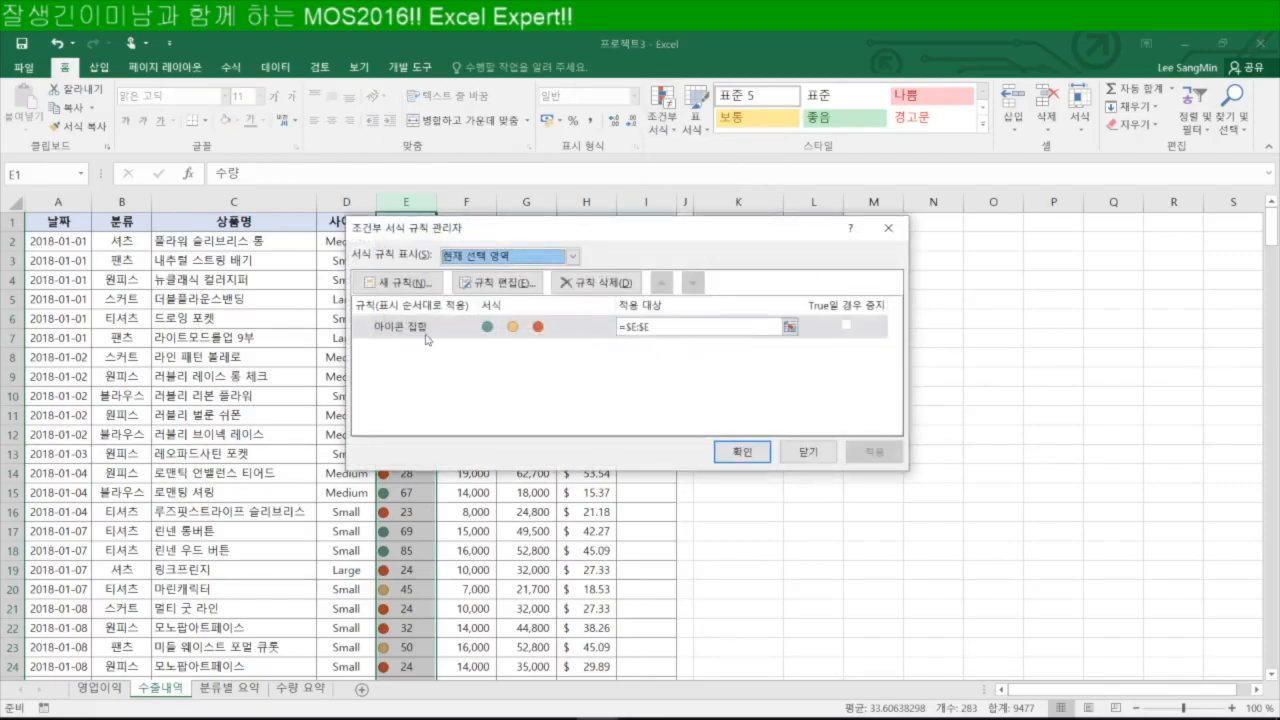
pyautogui.doubleClick(425, 330)
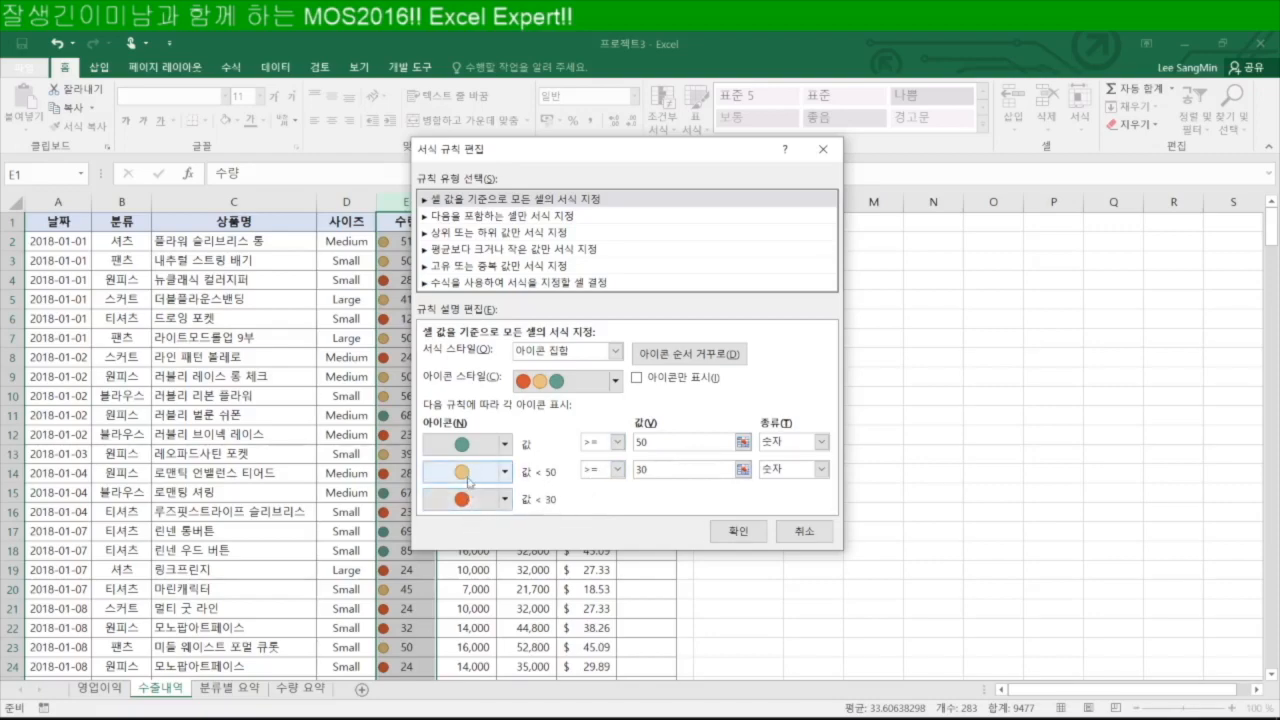
pyautogui.click(738, 530)
pyautogui.click(874, 452)
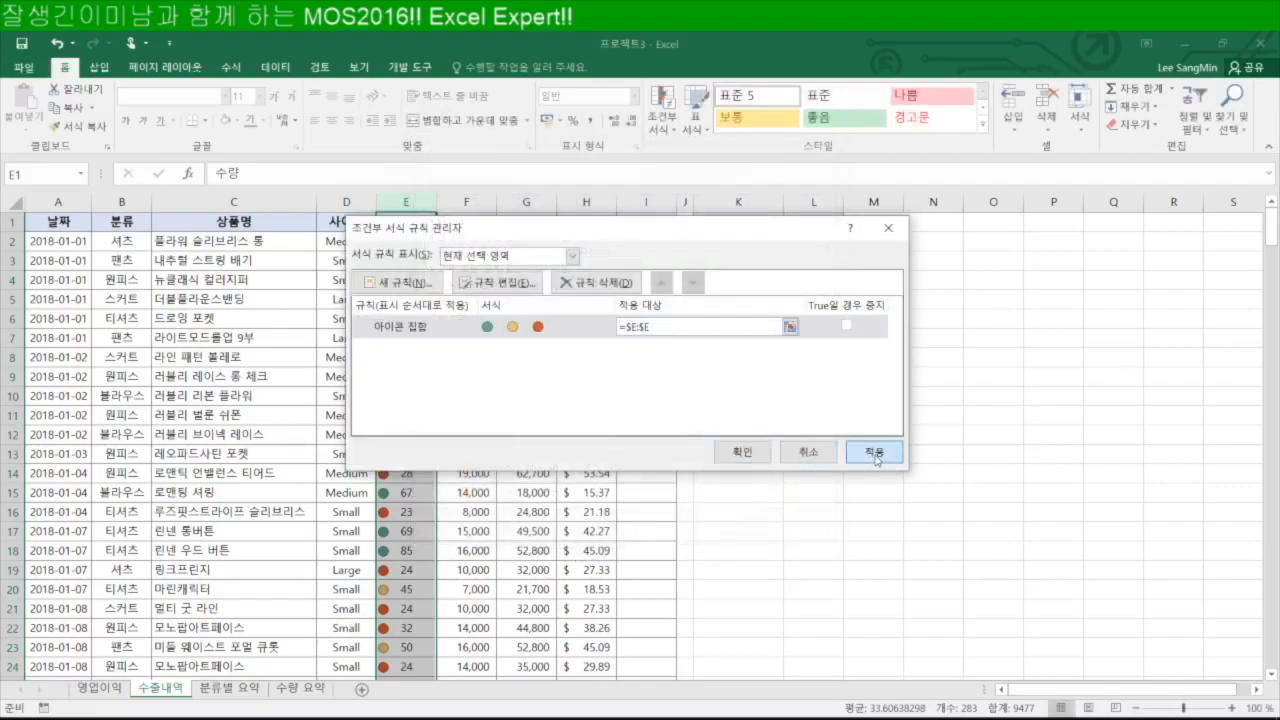
pyautogui.click(750, 454)
# Enter 25 in cell E284, below the last 수량 value, to test the icon set rule.
pyautogui.scroll(-20, 460, 577)
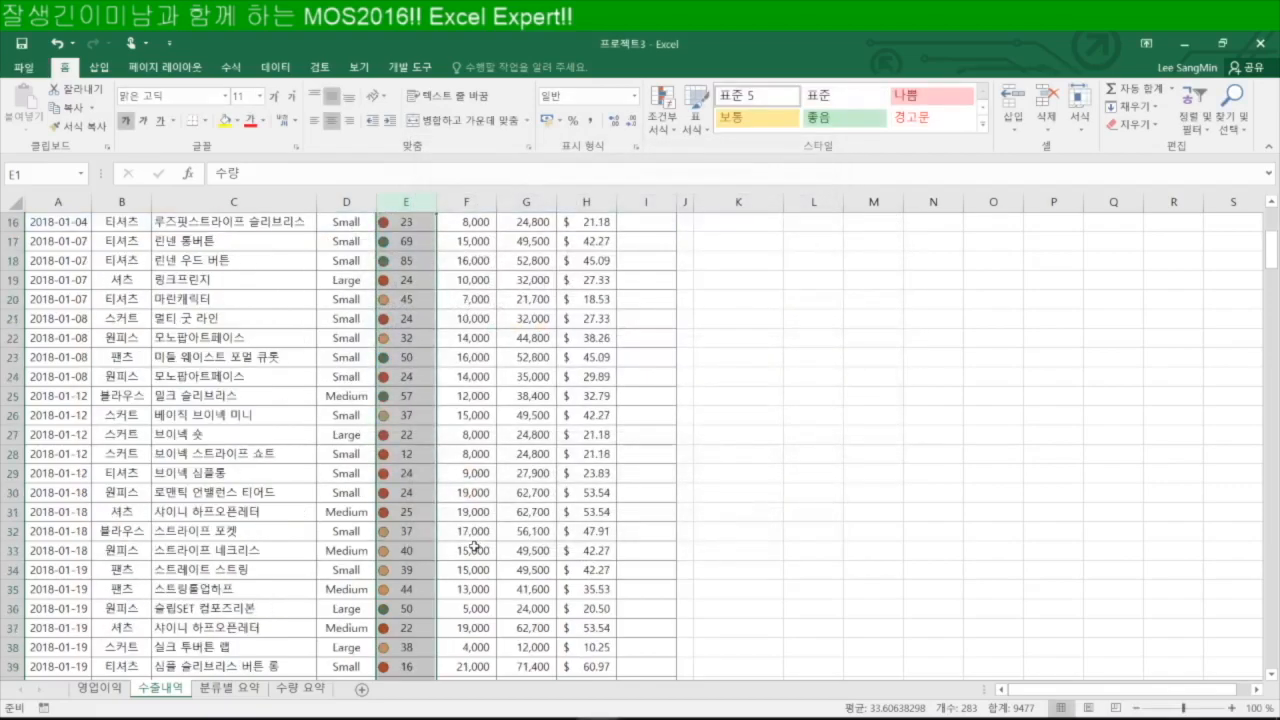
pyautogui.scroll(-20, 460, 577)
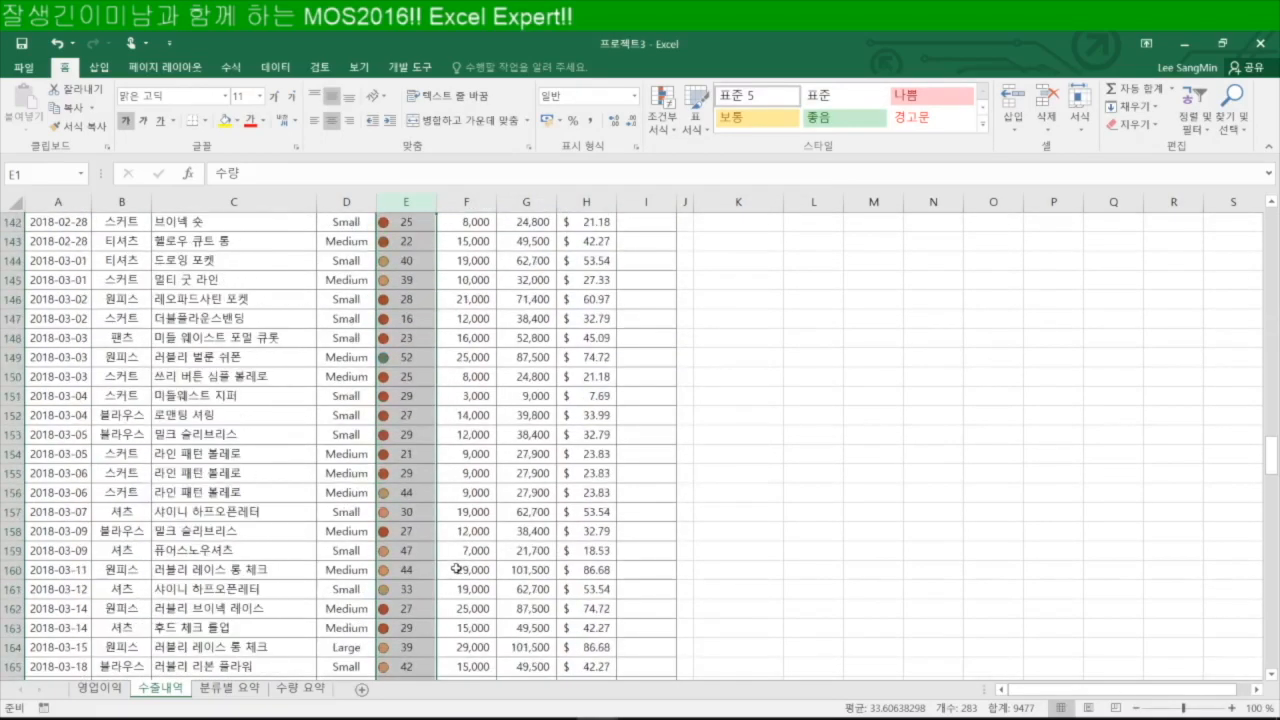
pyautogui.scroll(-20, 445, 565)
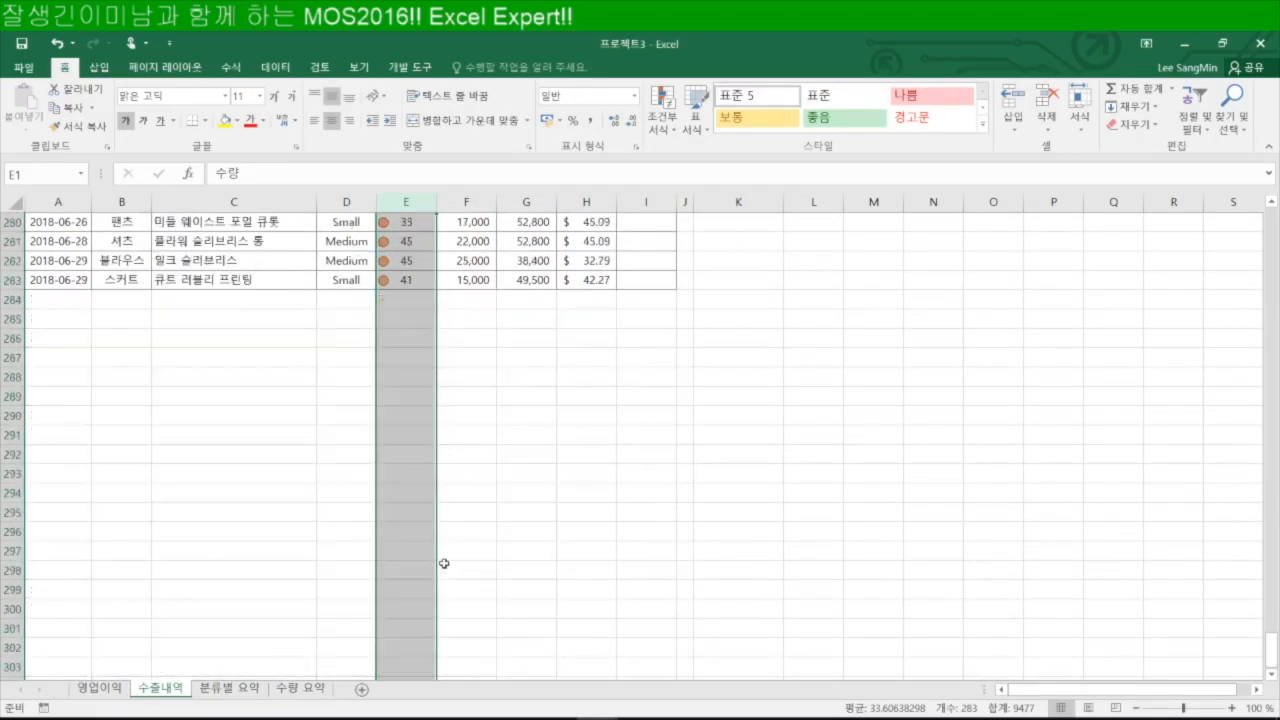
pyautogui.scroll(4, 439, 537)
pyautogui.scroll(4, 439, 537)
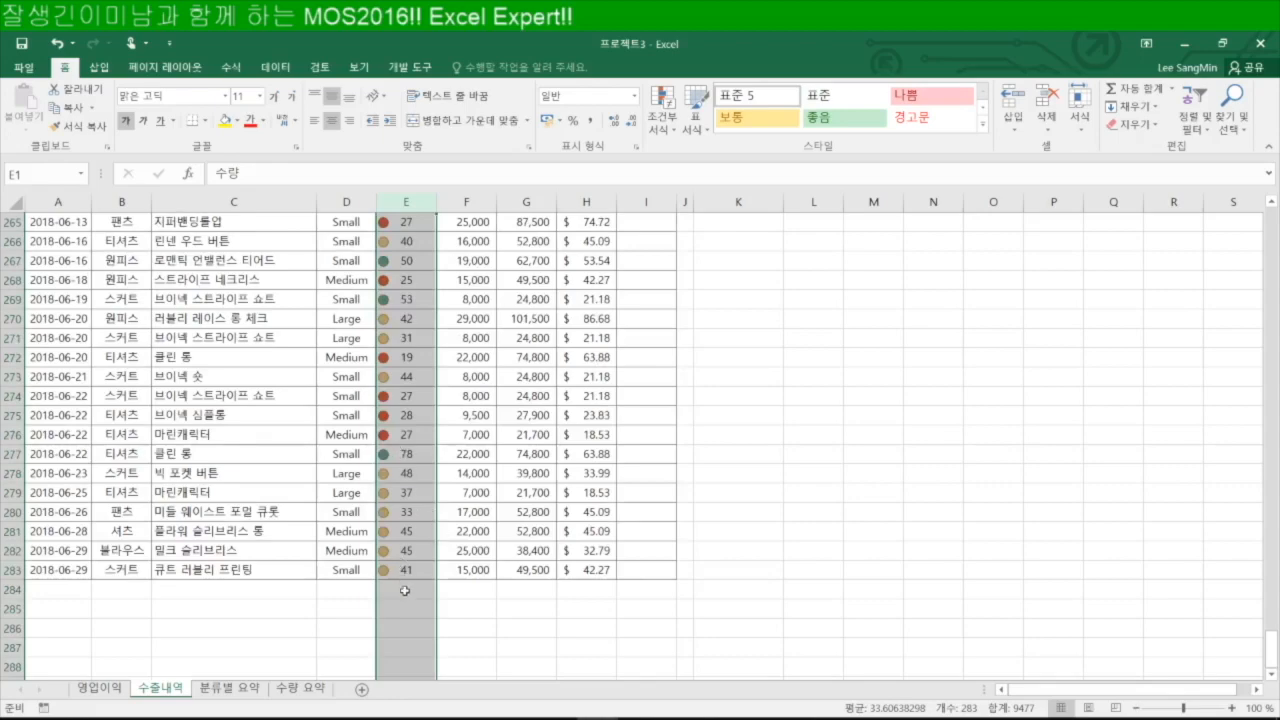
pyautogui.click(406, 589)
pyautogui.write('25')
pyautogui.press('Return')
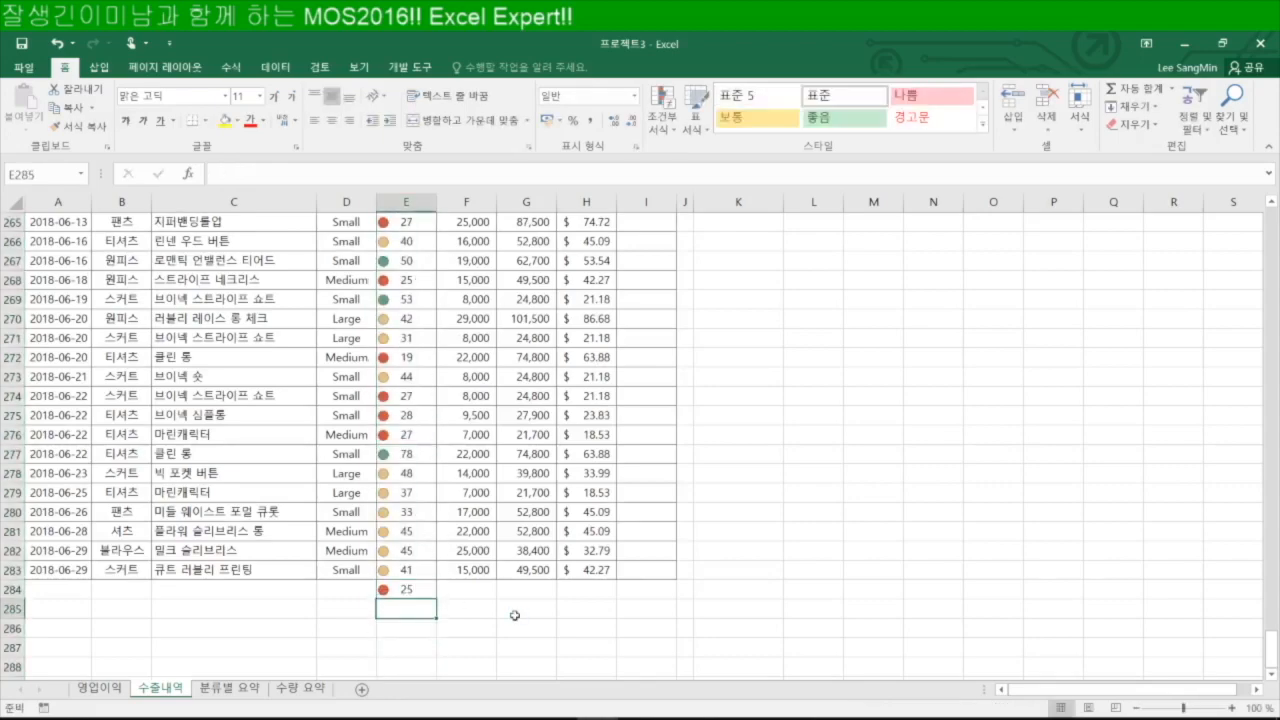
# Undo the test entry in cell E284.
pyautogui.hotkey('ctrl', 'z')
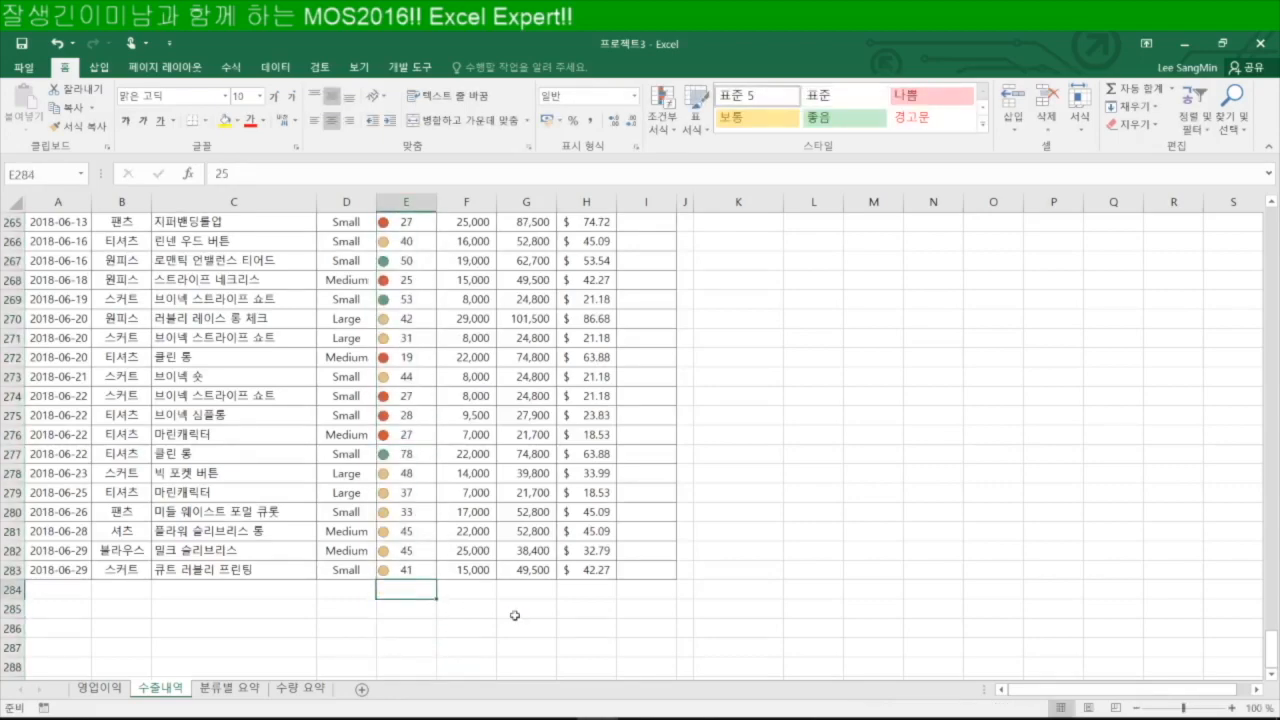
pyautogui.click(526, 608)
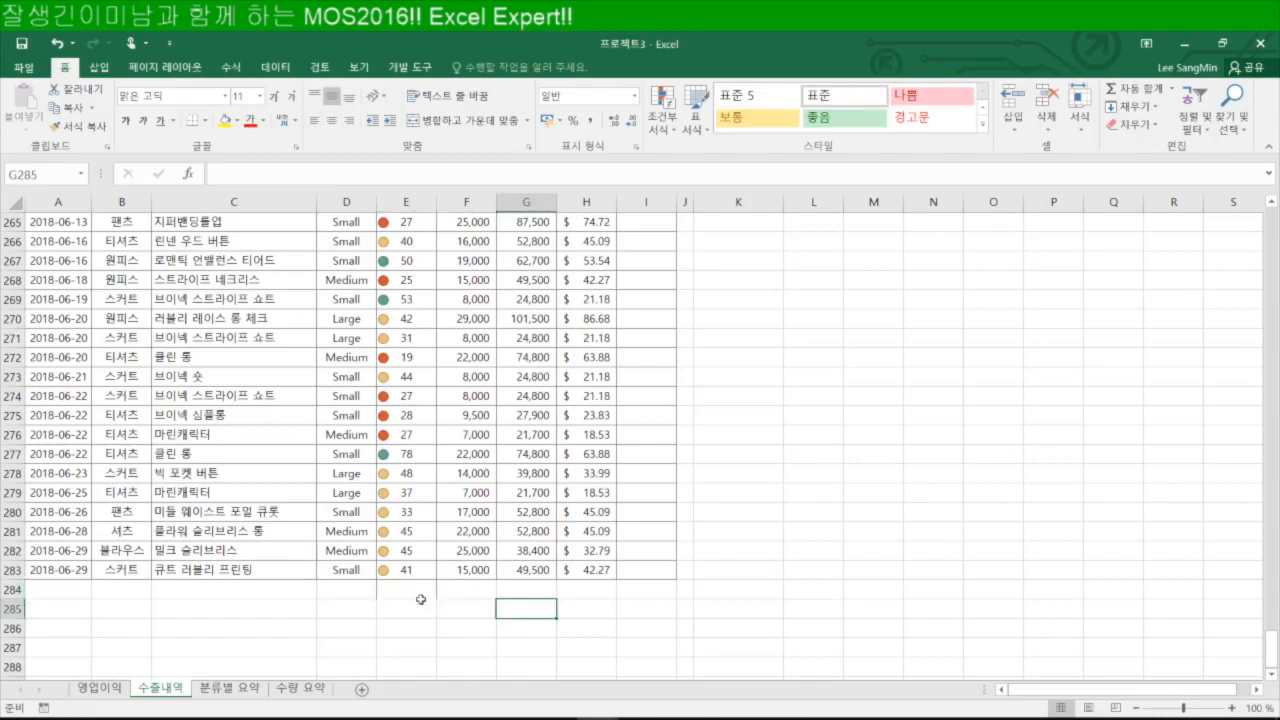
pyautogui.hotkey('ctrl', 'y')
pyautogui.hotkey('ctrl', 'z')
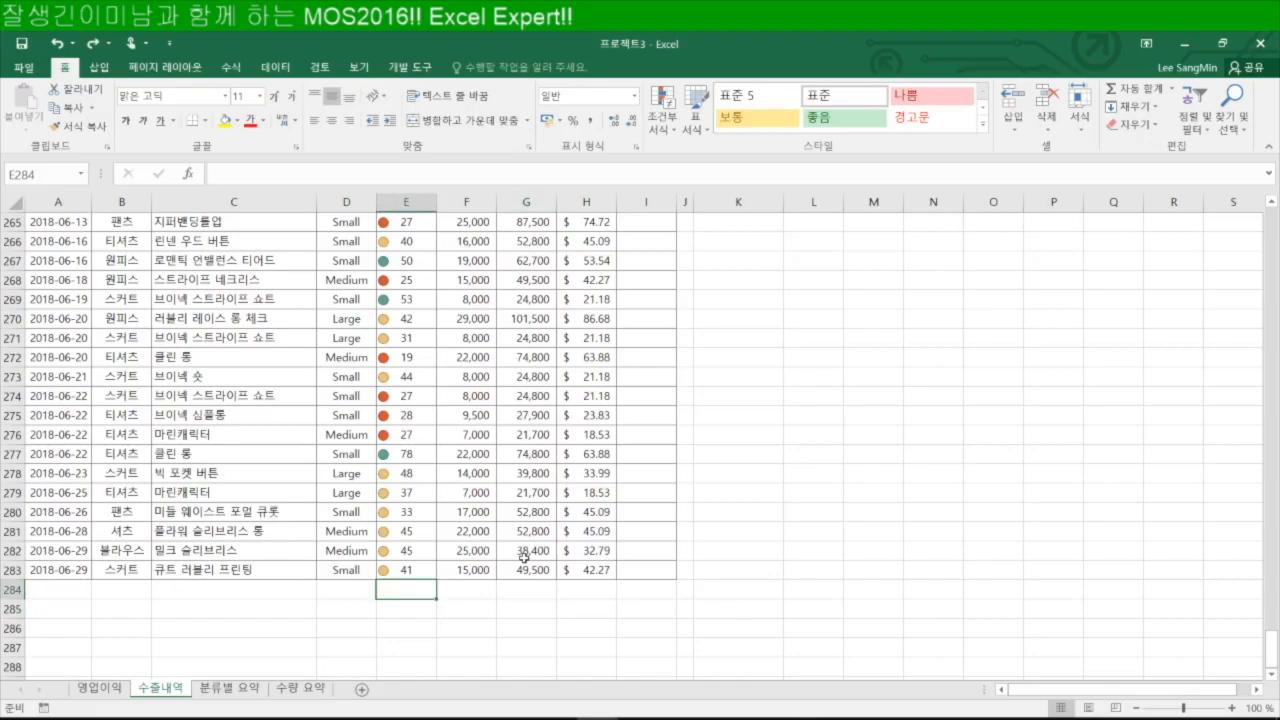
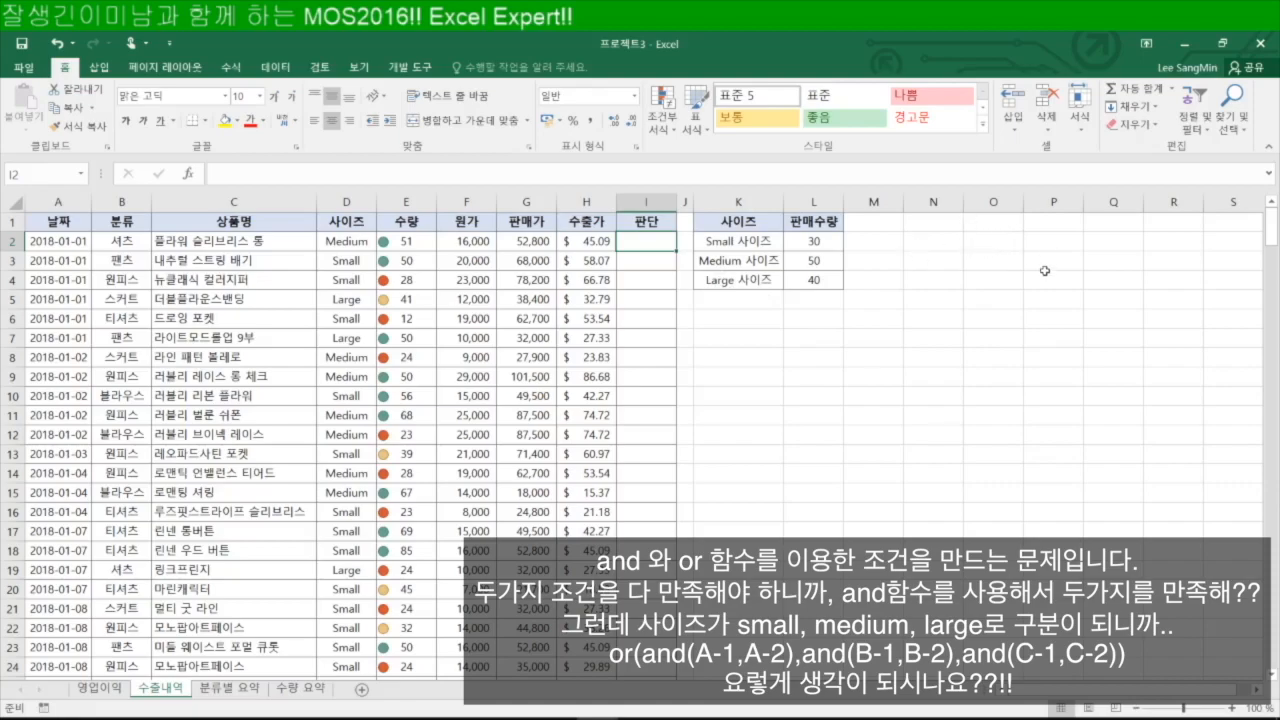
pyautogui.click(752, 242)
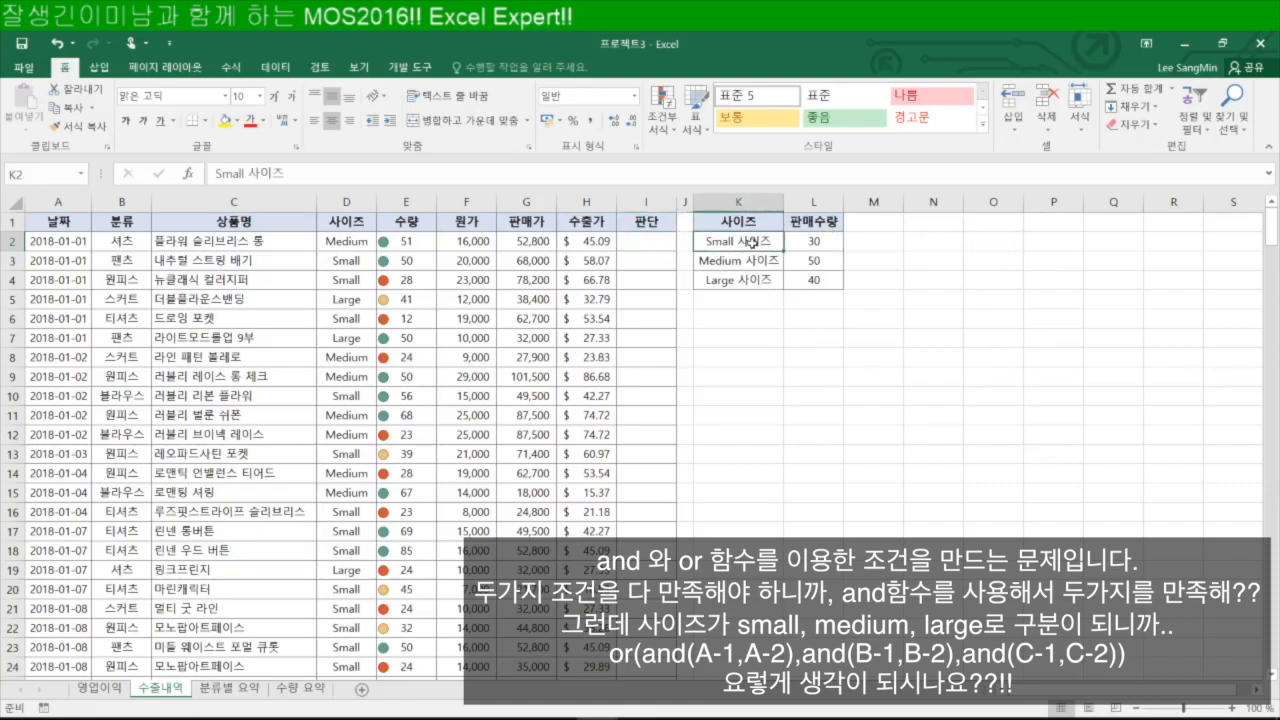
pyautogui.moveTo(752, 242); pyautogui.dragTo(802, 284)
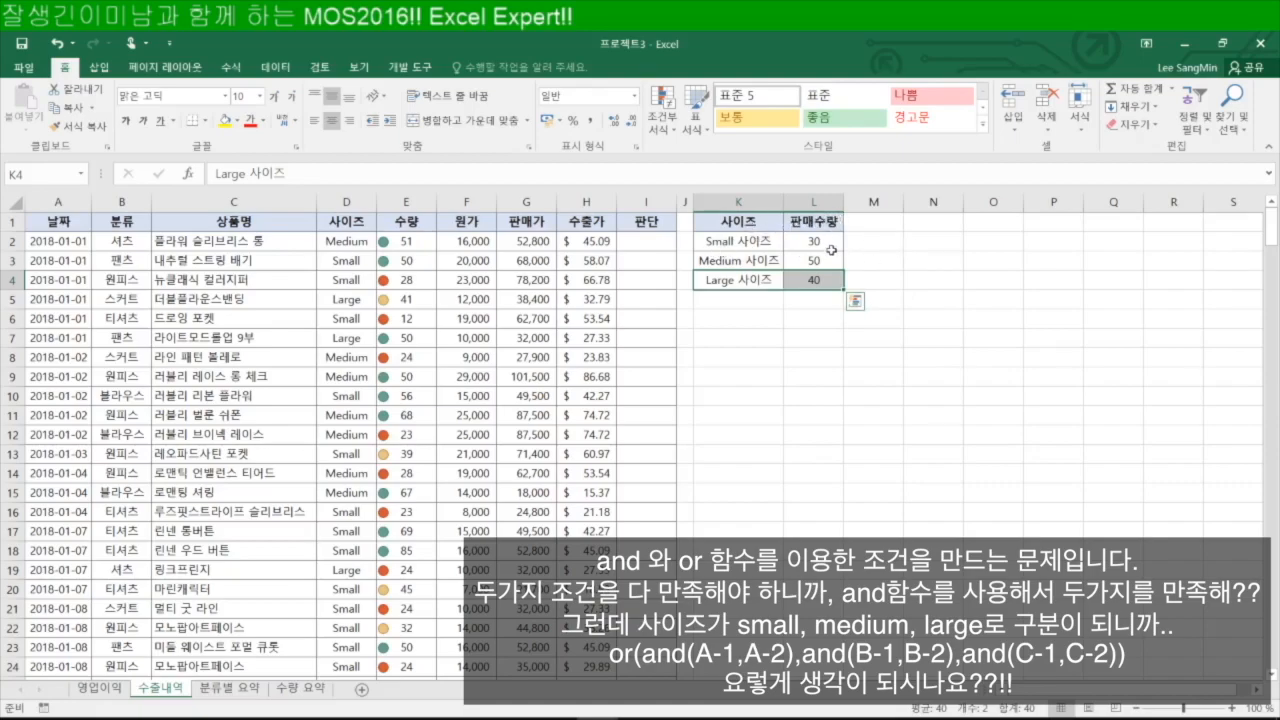
# Start an OR formula in I2 of the 판단 column with the condition AND(D2="Small",E2>30).
pyautogui.click(636, 244)
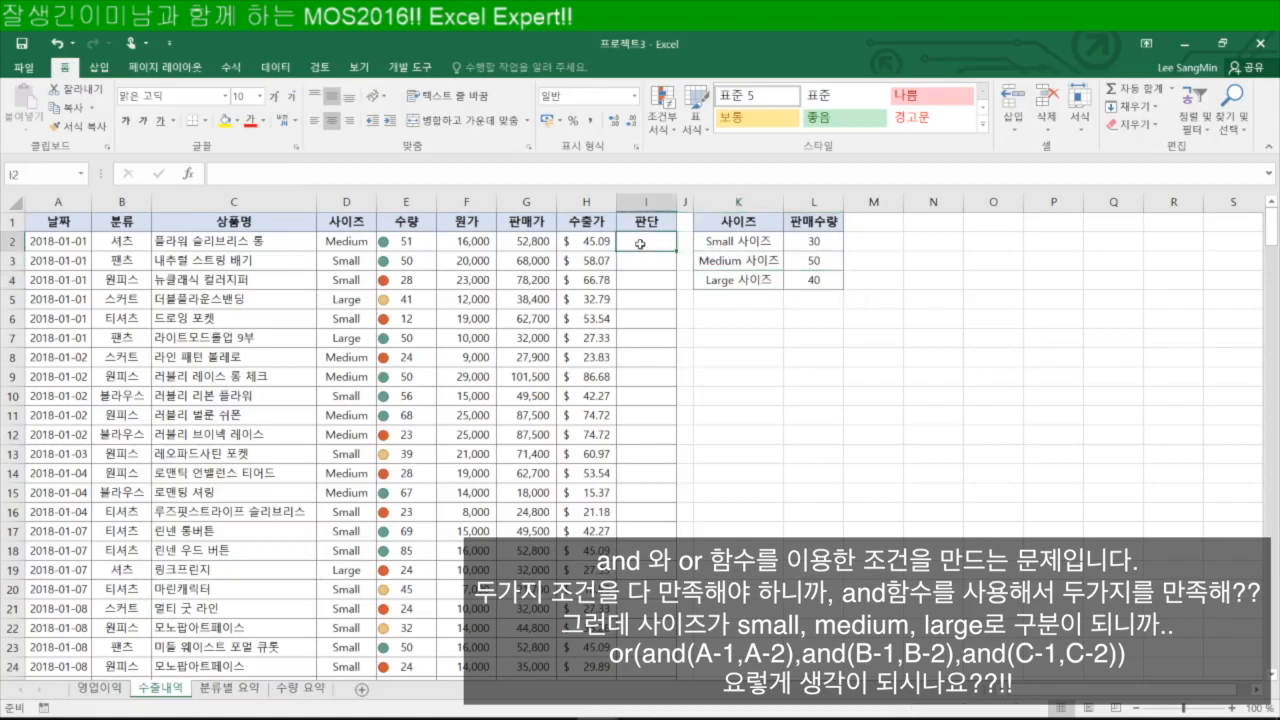
pyautogui.write('=')
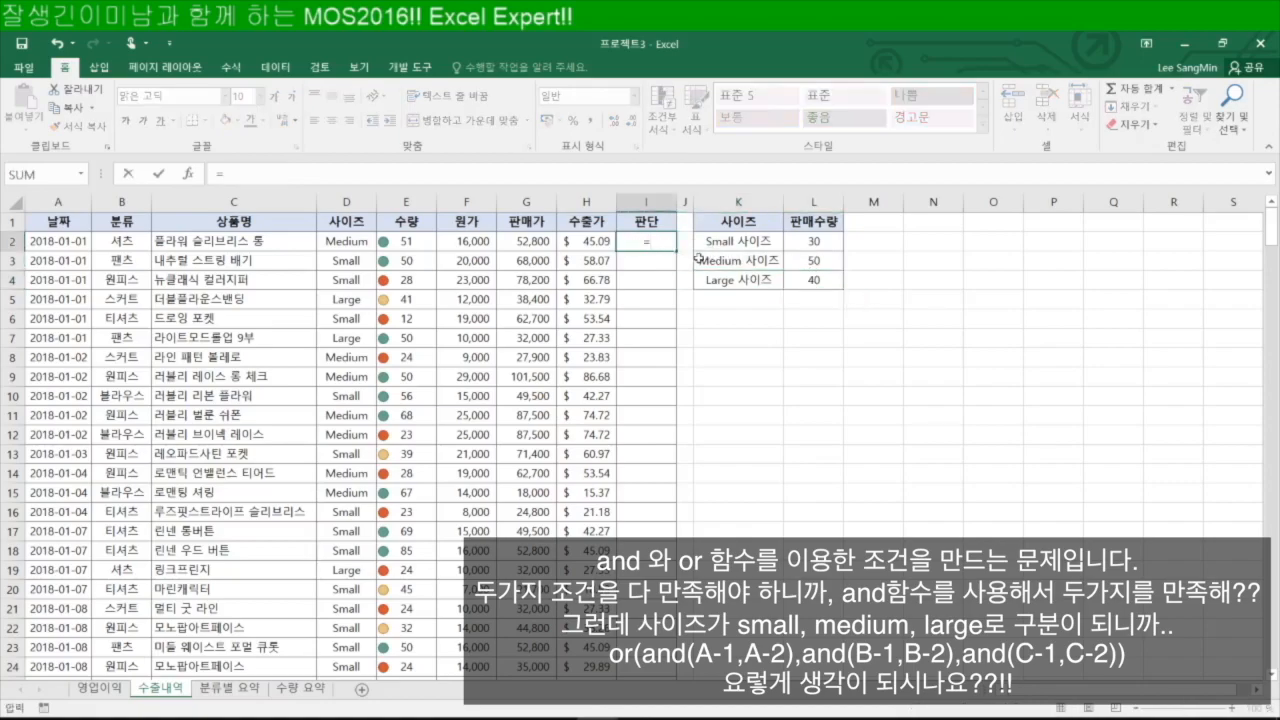
pyautogui.write('OR(AND(')
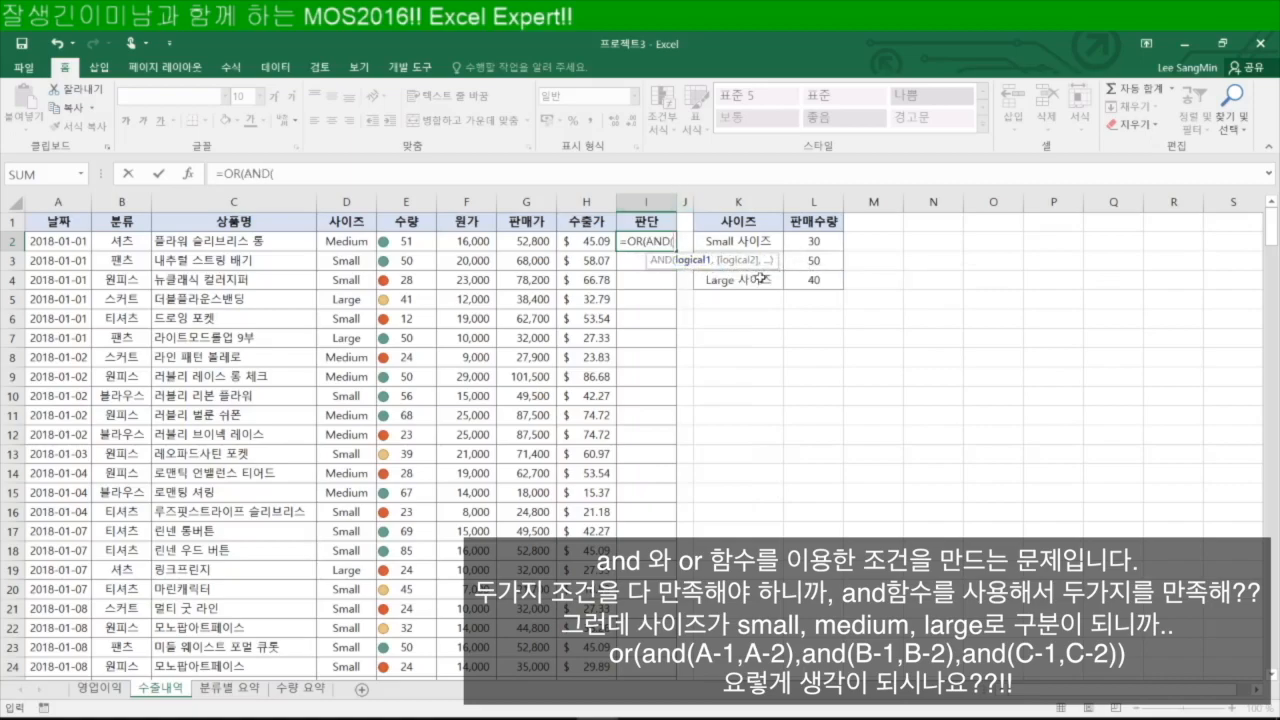
pyautogui.click(352, 243)
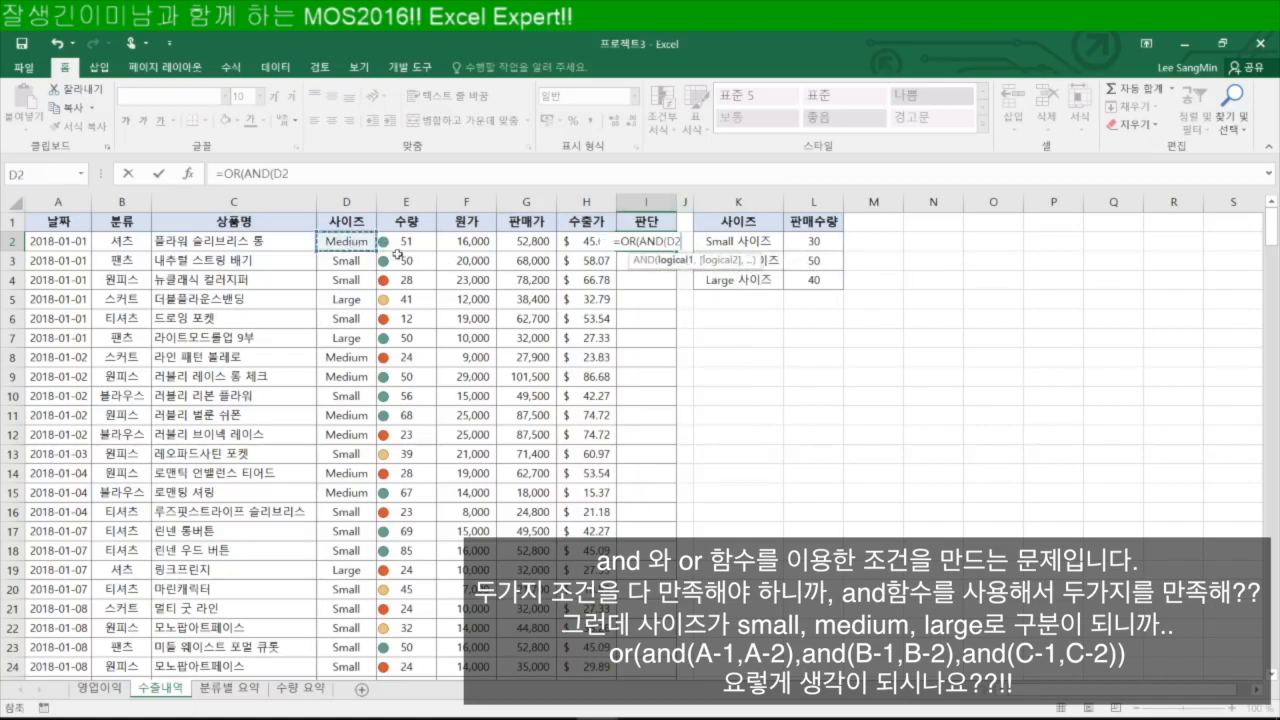
pyautogui.write('="S')
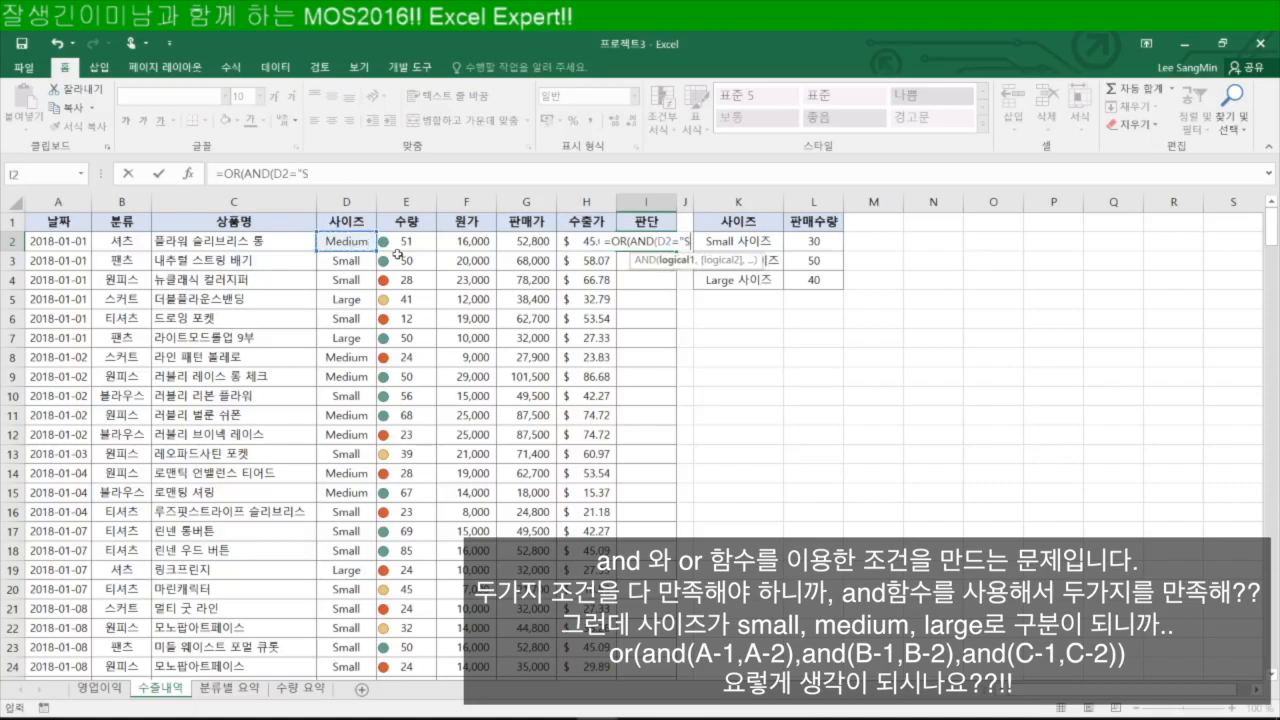
pyautogui.write('mall"')
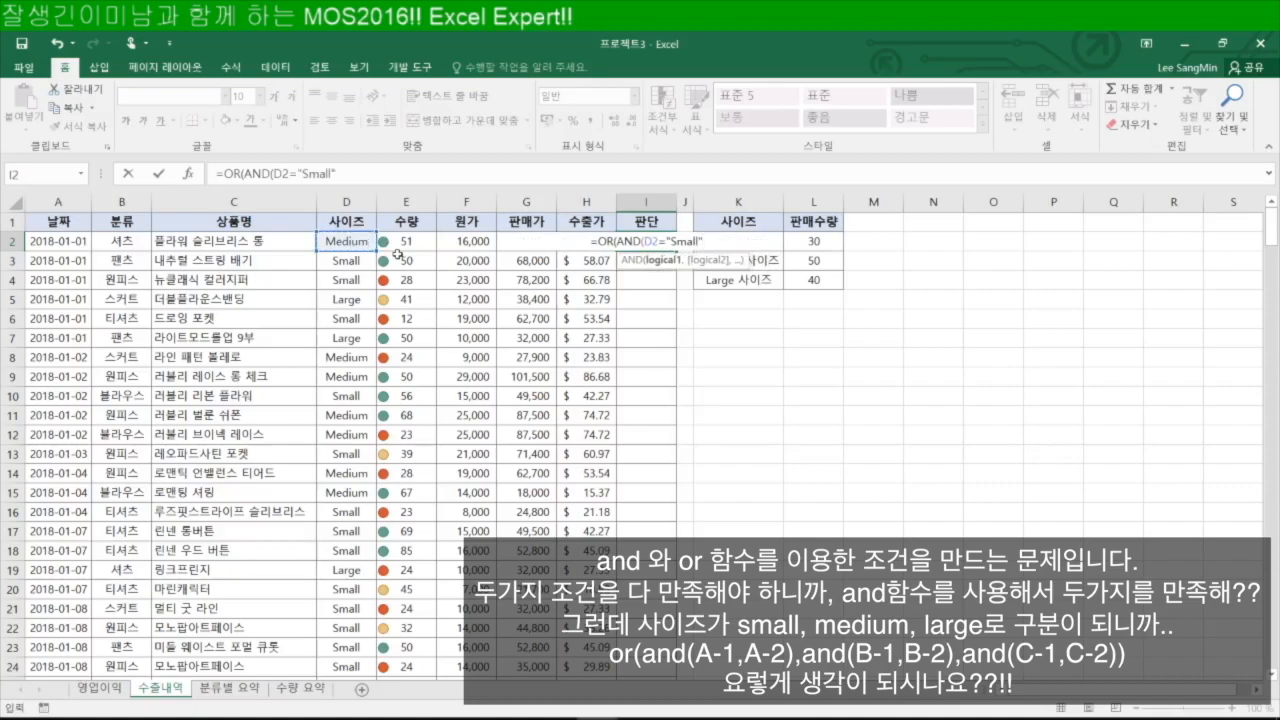
pyautogui.write(',')
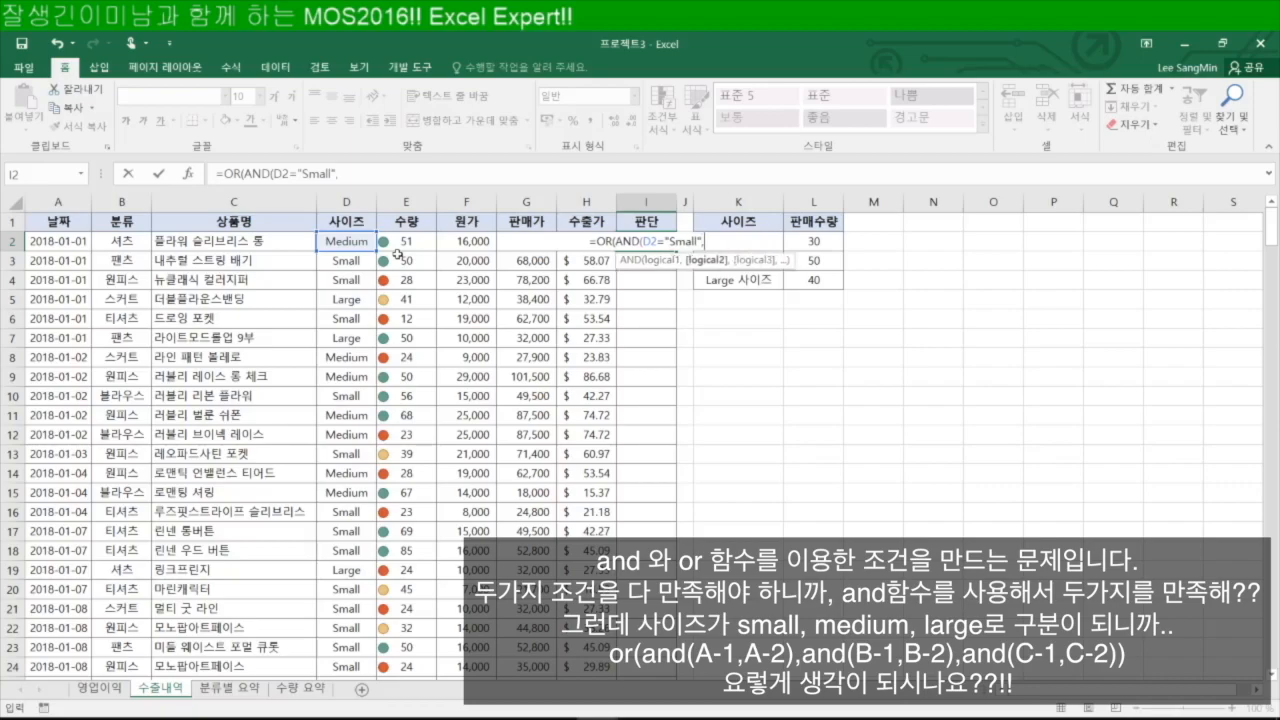
pyautogui.click(412, 240)
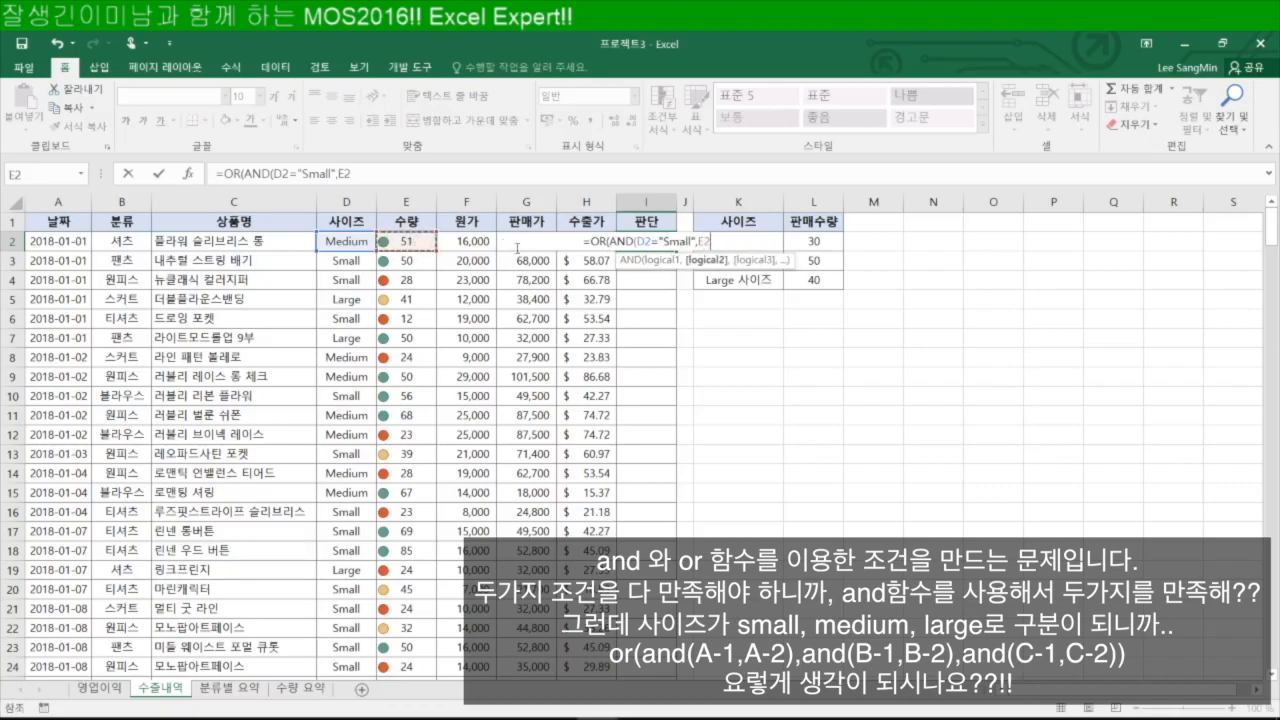
pyautogui.write('>')
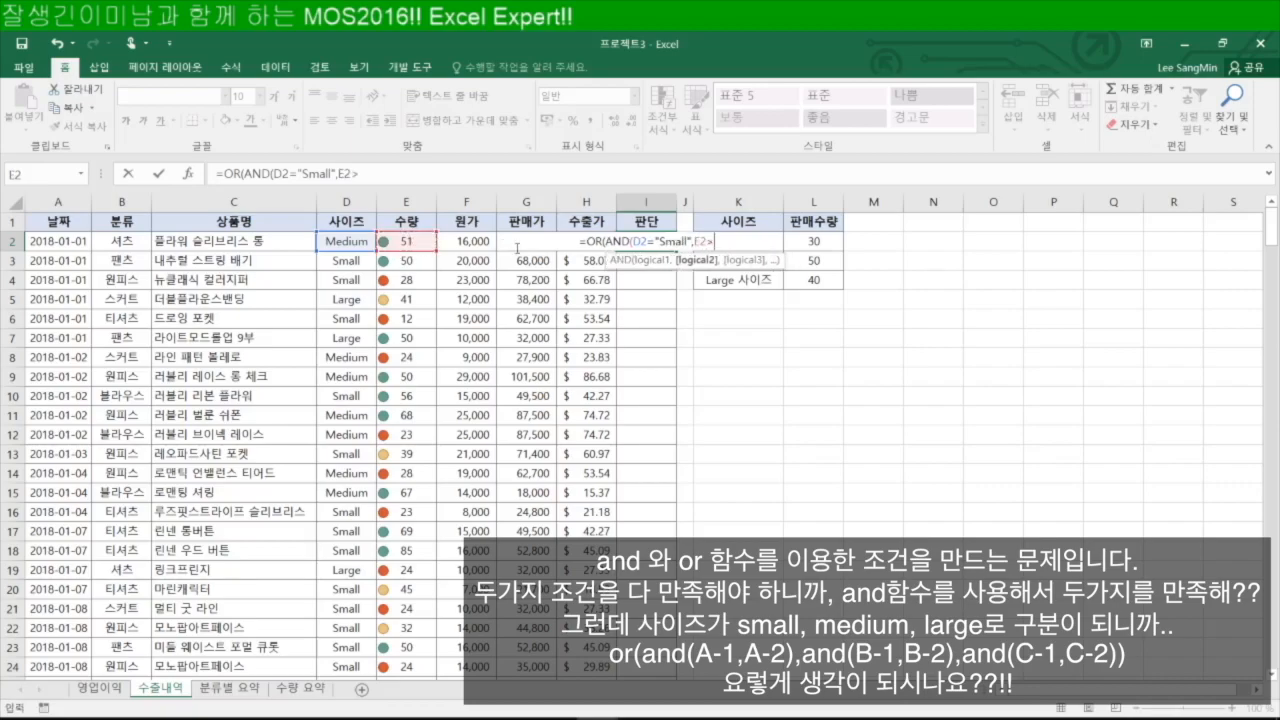
pyautogui.click(818, 242)
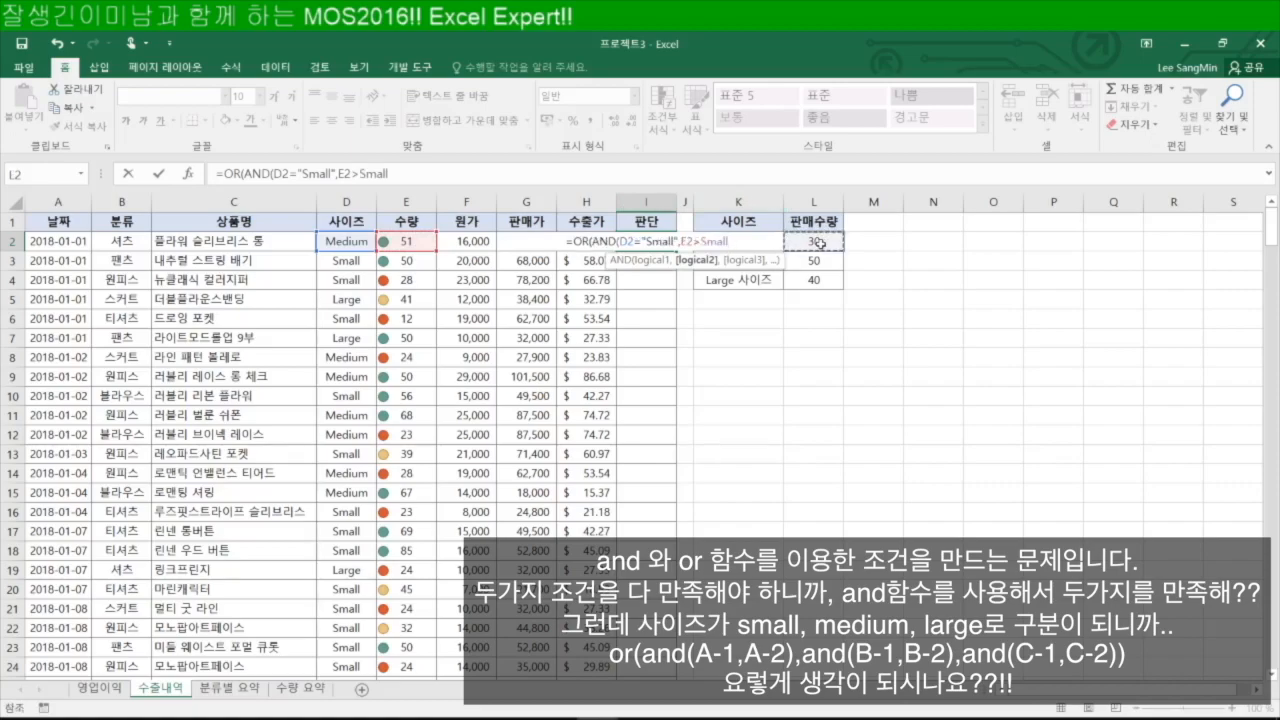
pyautogui.press('BackSpace')
pyautogui.press('BackSpace')
pyautogui.press('BackSpace')
pyautogui.press('BackSpace')
pyautogui.press('BackSpace')
pyautogui.write('30)')
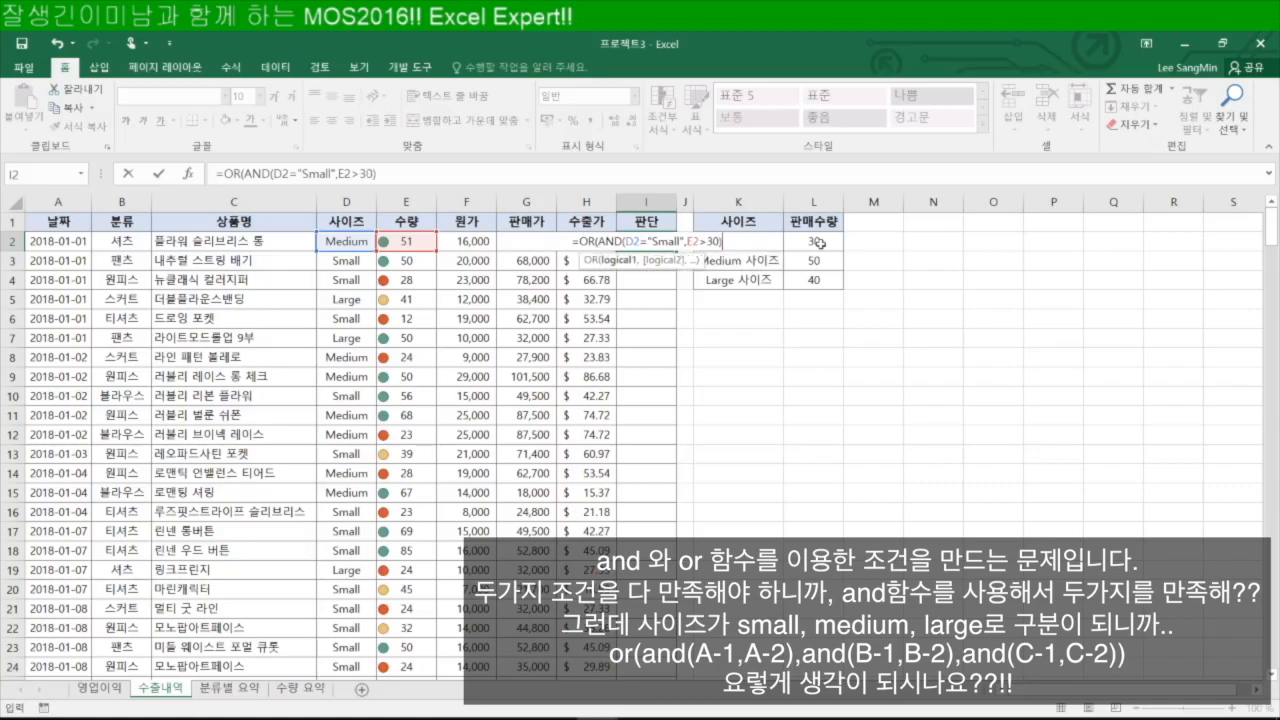
# Add the second OR condition AND(D2="Medium",E2>50) to the formula in I2.
pyautogui.write(',AND(')
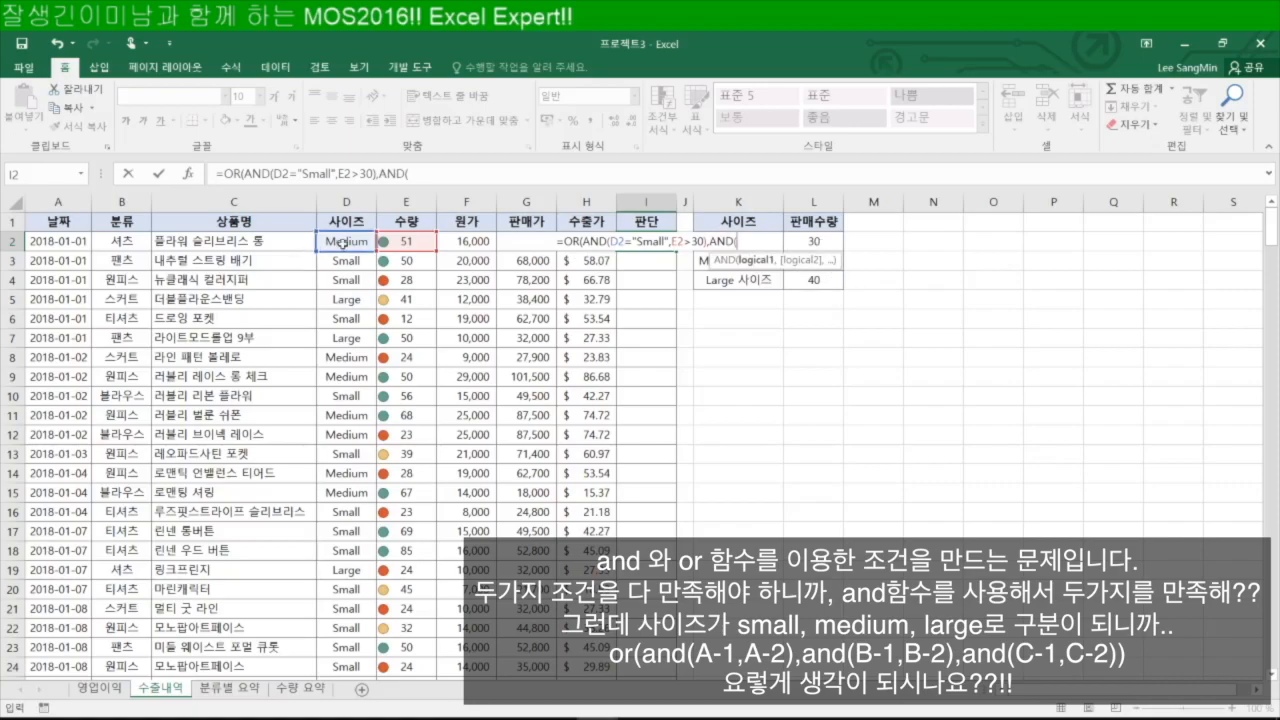
pyautogui.click(343, 242)
pyautogui.write('=')
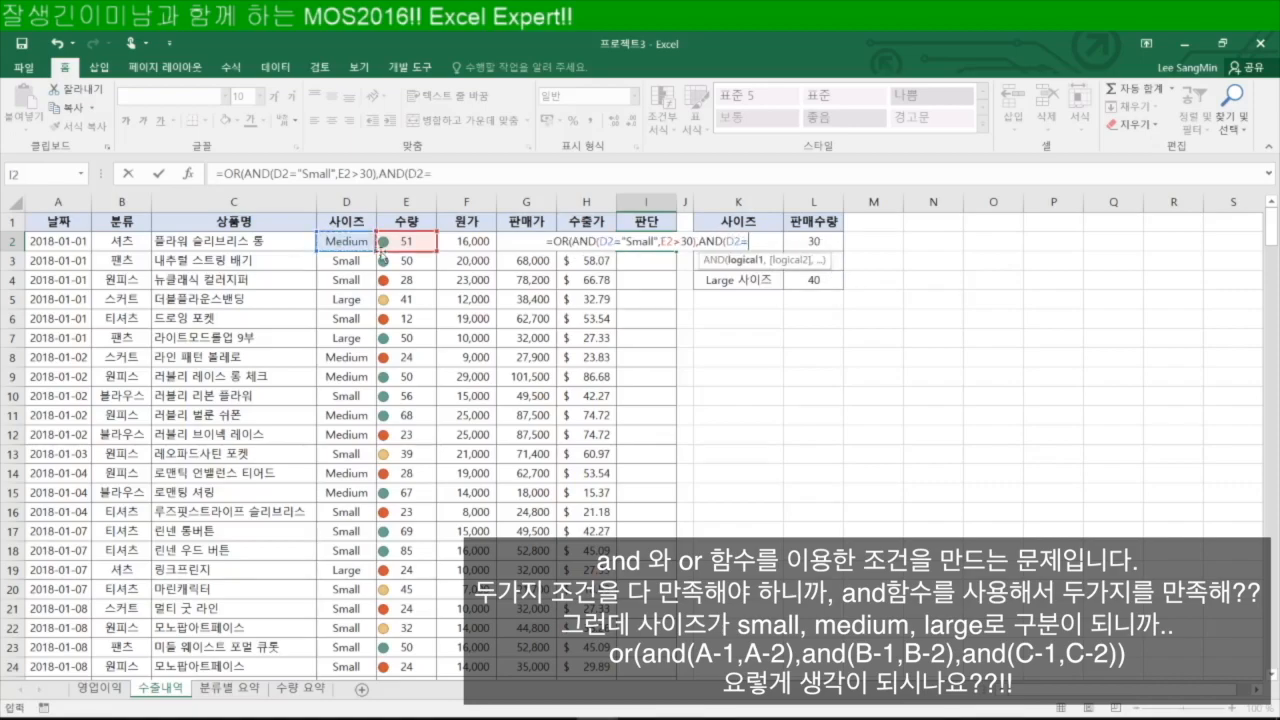
pyautogui.write('Med')
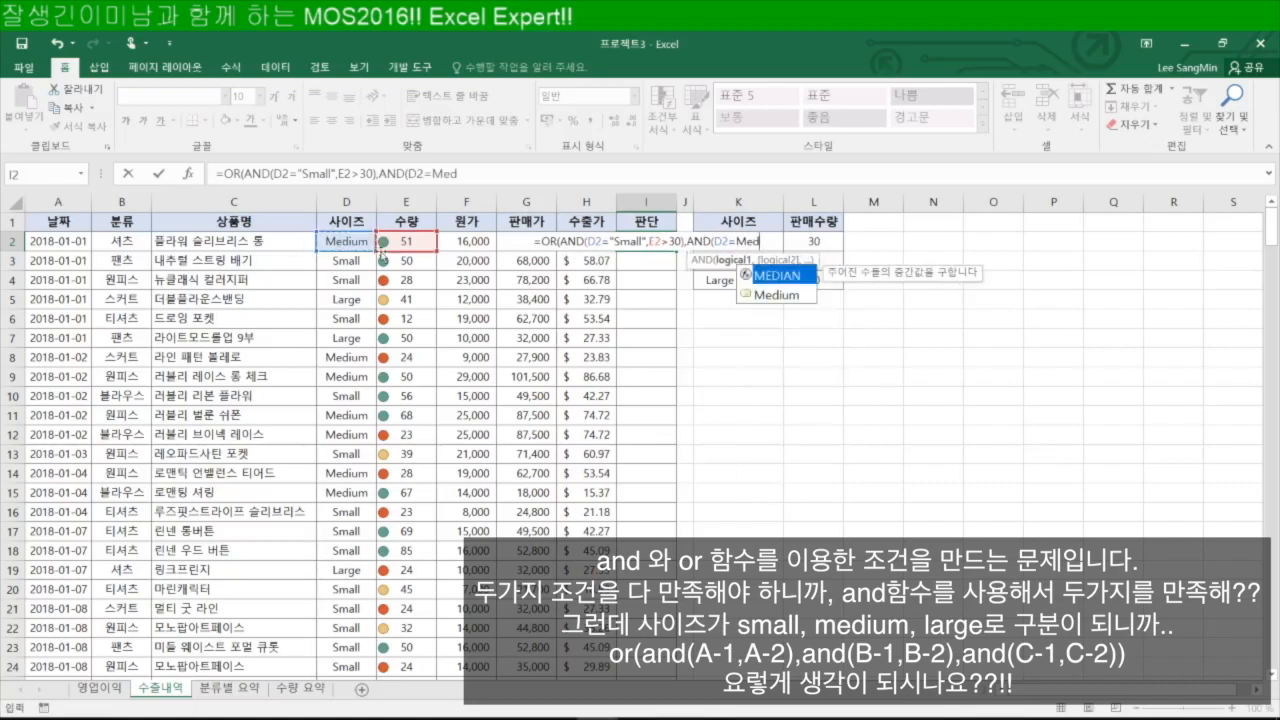
pyautogui.write('ium')
pyautogui.press('BackSpace')
pyautogui.press('BackSpace')
pyautogui.press('BackSpace')
pyautogui.press('BackSpace')
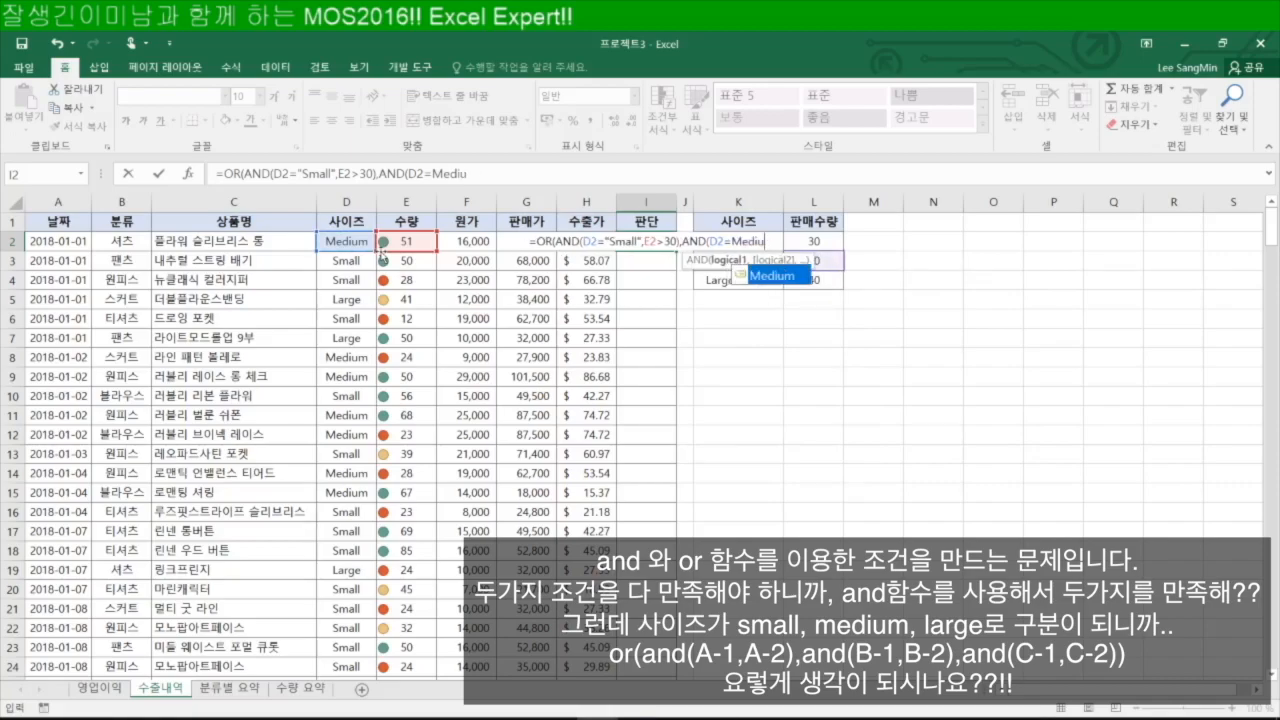
pyautogui.press('BackSpace')
pyautogui.press('BackSpace')
pyautogui.write('"me')
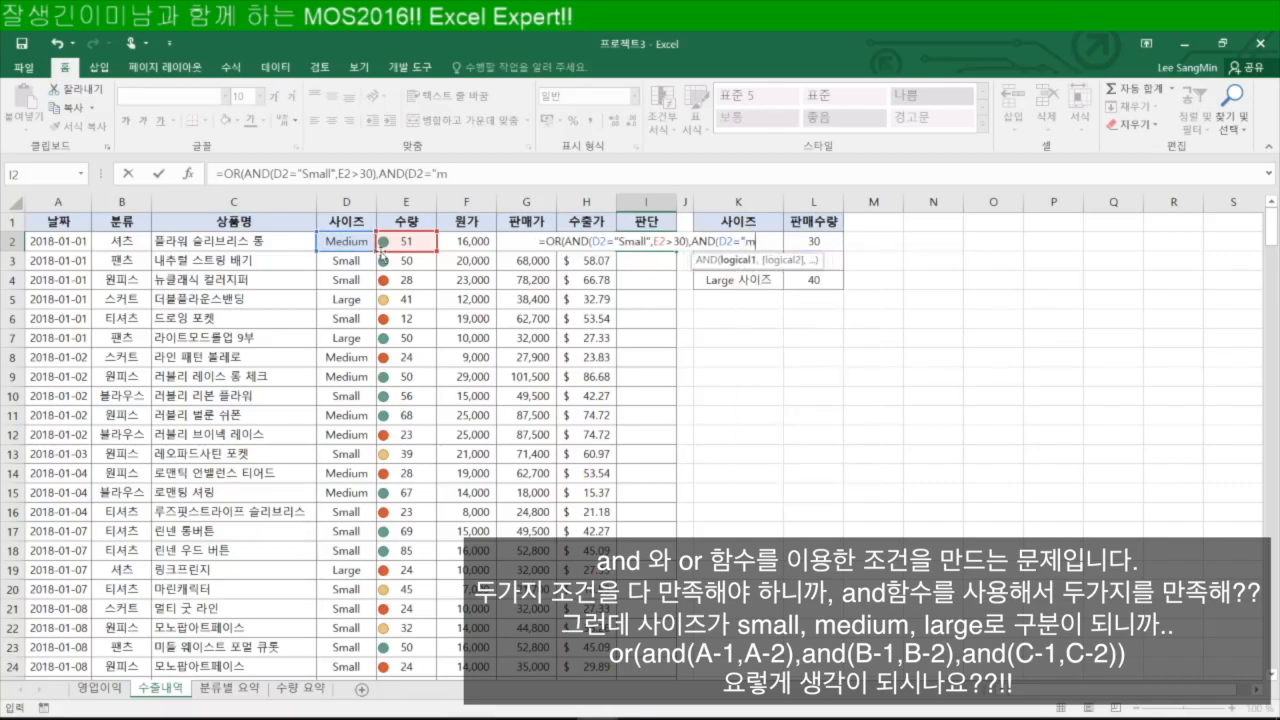
pyautogui.press('BackSpace')
pyautogui.press('BackSpace')
pyautogui.write('Medium"')
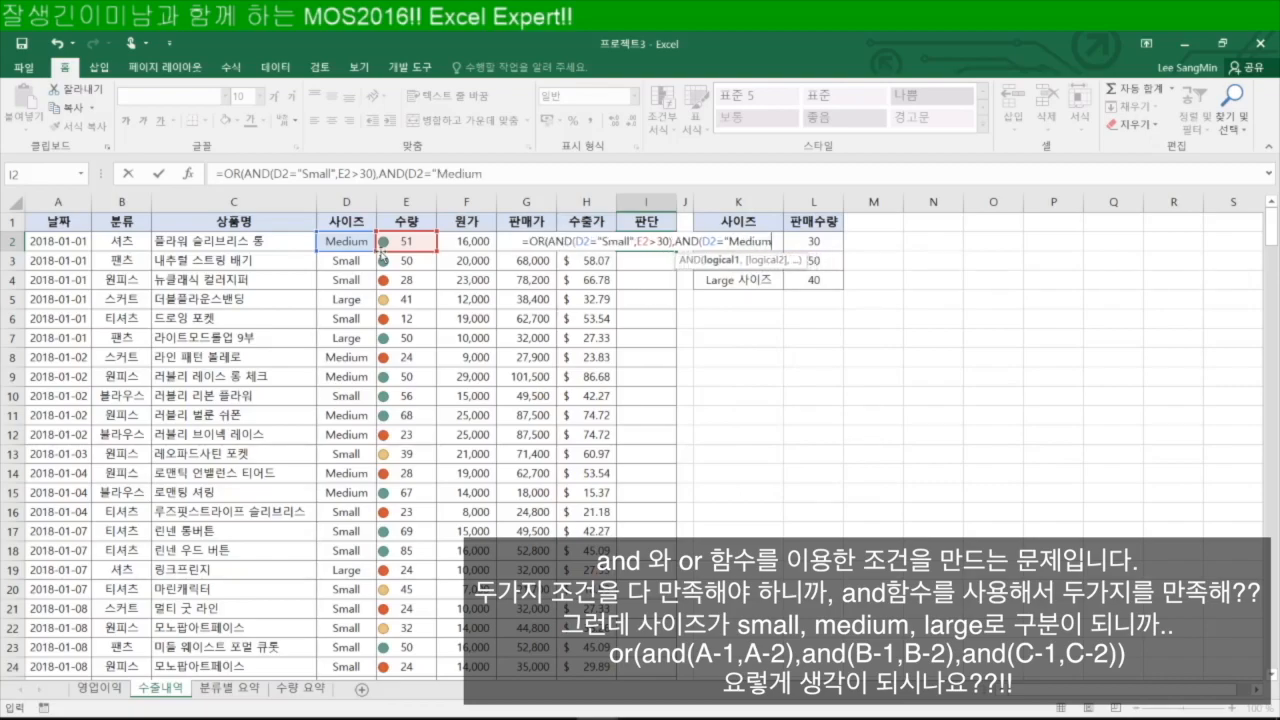
pyautogui.write(',')
pyautogui.click(414, 244)
pyautogui.write('>50)')
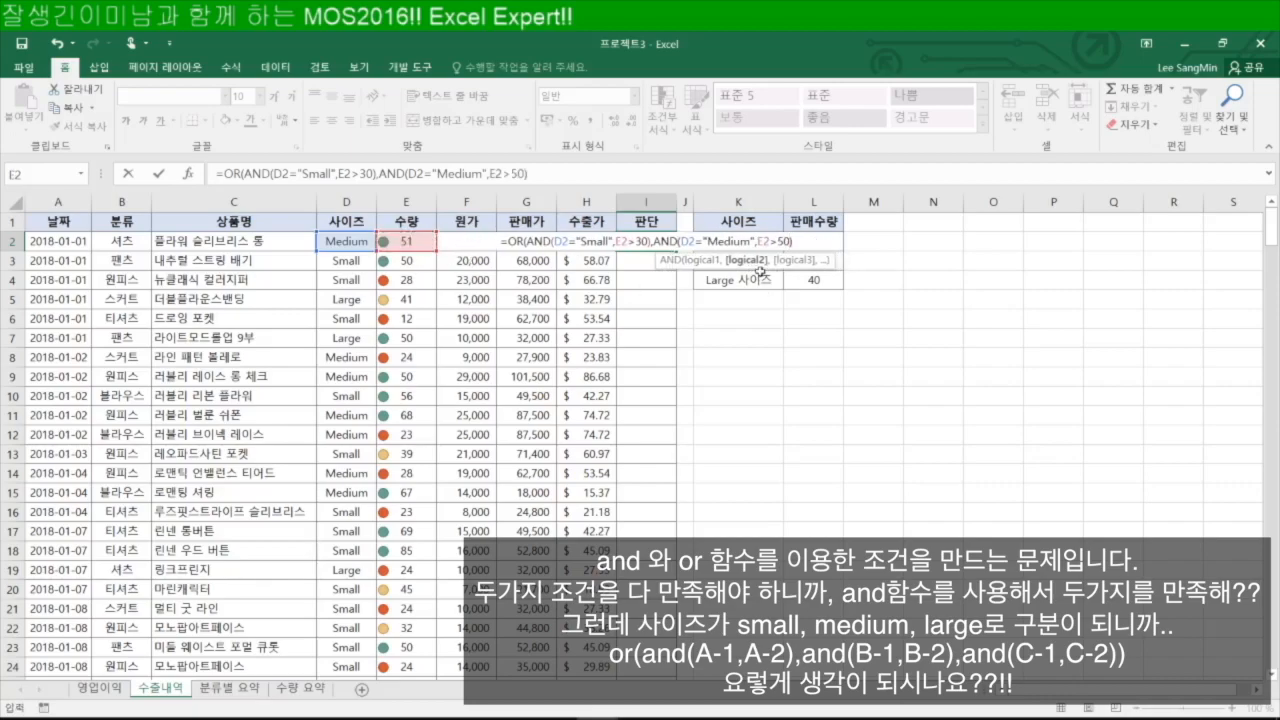
# Add the third condition AND(D2="Large",E2>40), then close the OR function and enter the formula in I2.
pyautogui.write(',AND(')
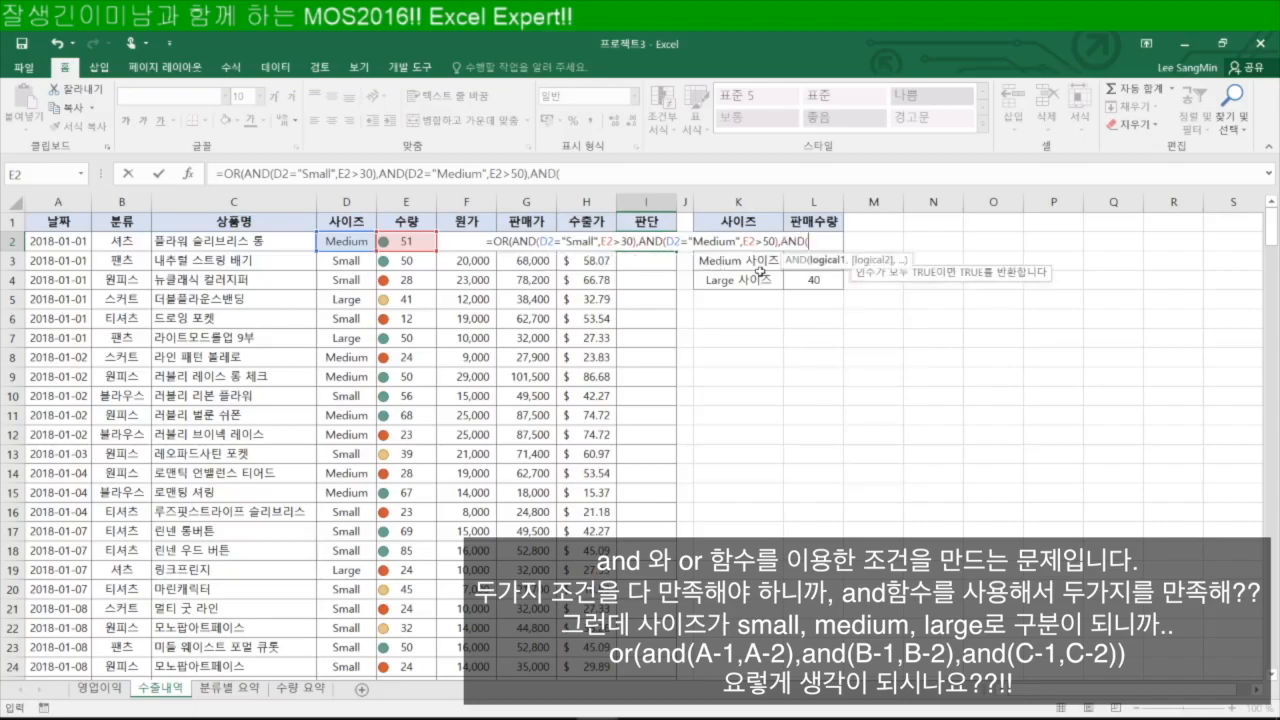
pyautogui.click(370, 245)
pyautogui.write('="lar')
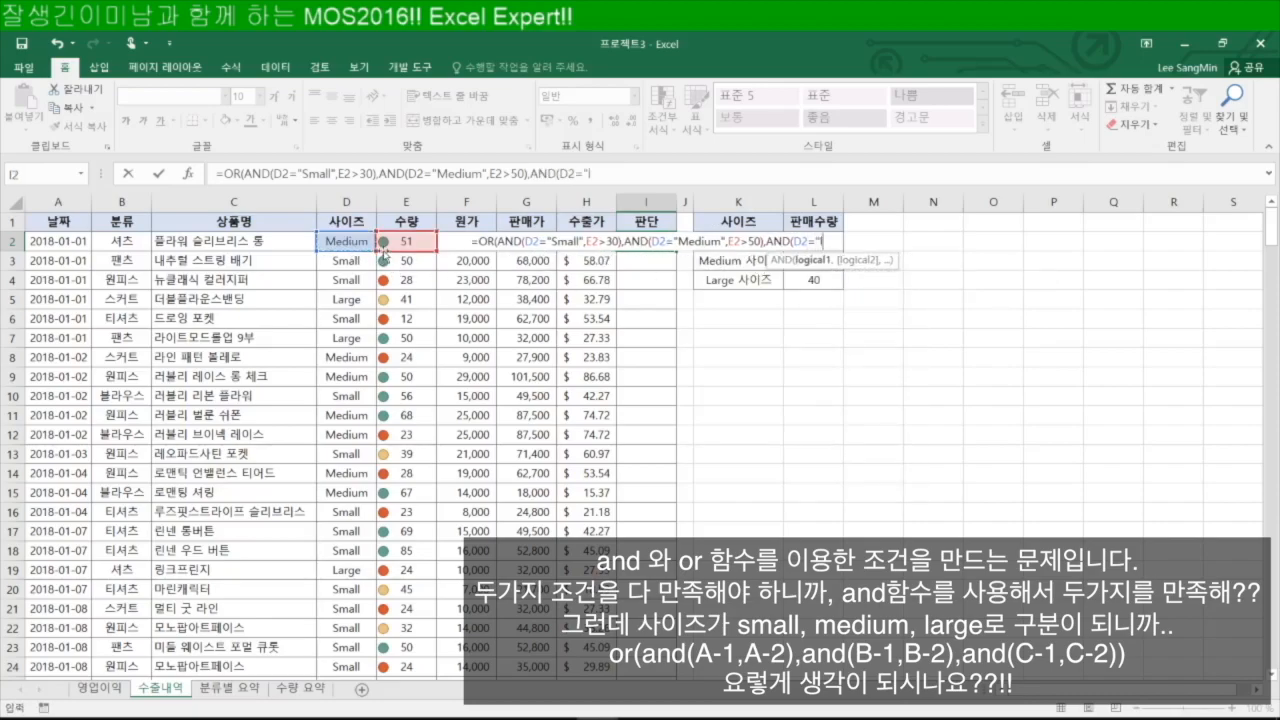
pyautogui.press('BackSpace')
pyautogui.press('BackSpace')
pyautogui.press('BackSpace')
pyautogui.write('Lar')
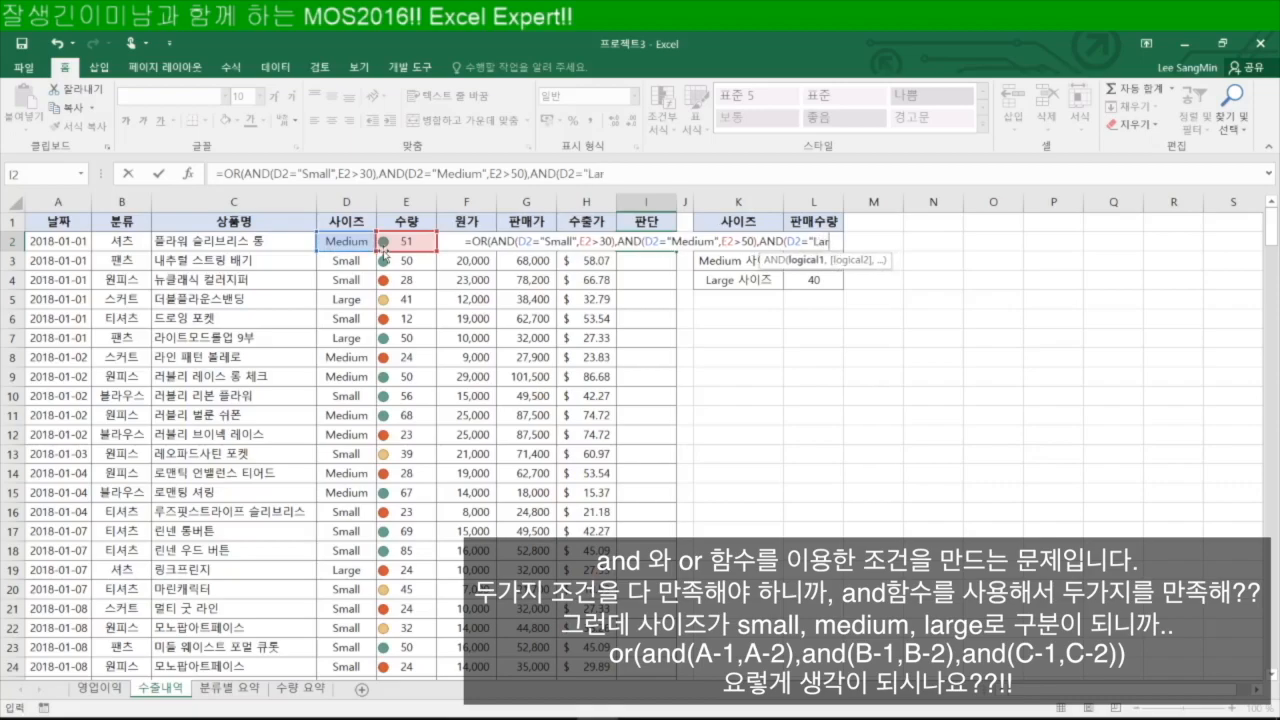
pyautogui.write('ge",')
pyautogui.click(385, 250)
pyautogui.write('>40)')
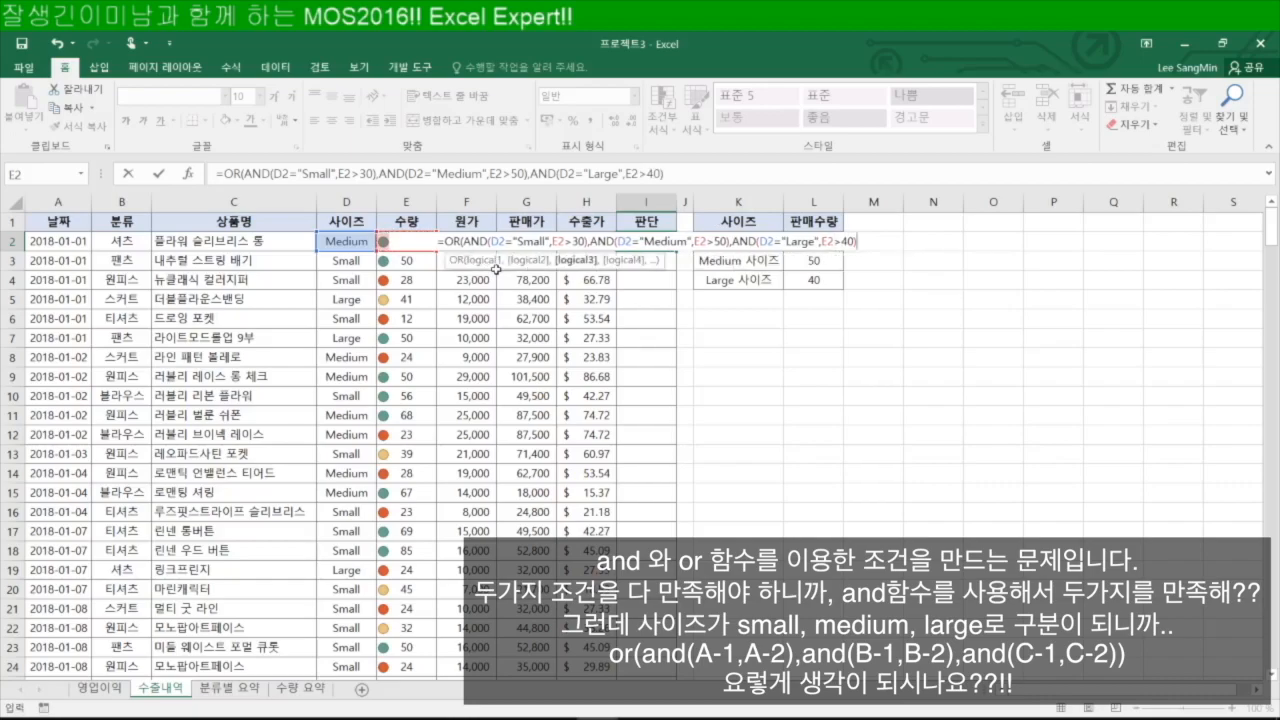
pyautogui.write(')')
pyautogui.press('Return')
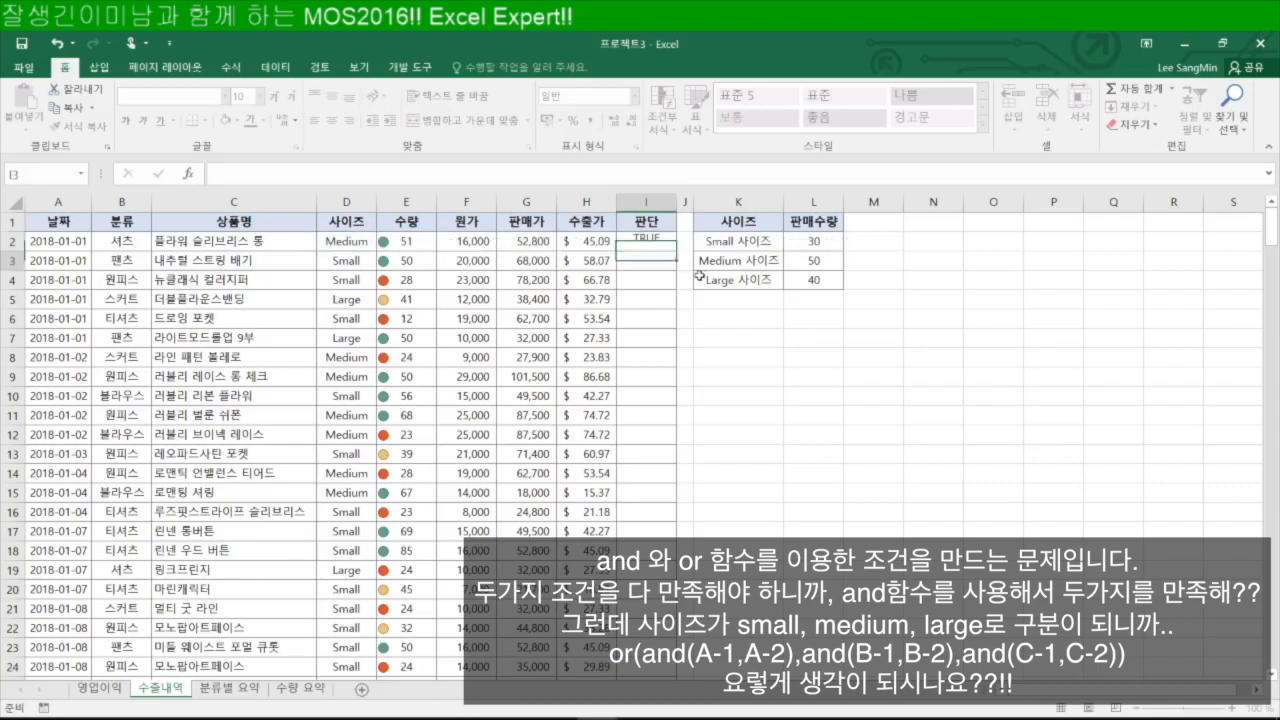
# Fill the I2 formula down the whole 판단 column and open the formula in I2 for editing.
pyautogui.click(655, 242)
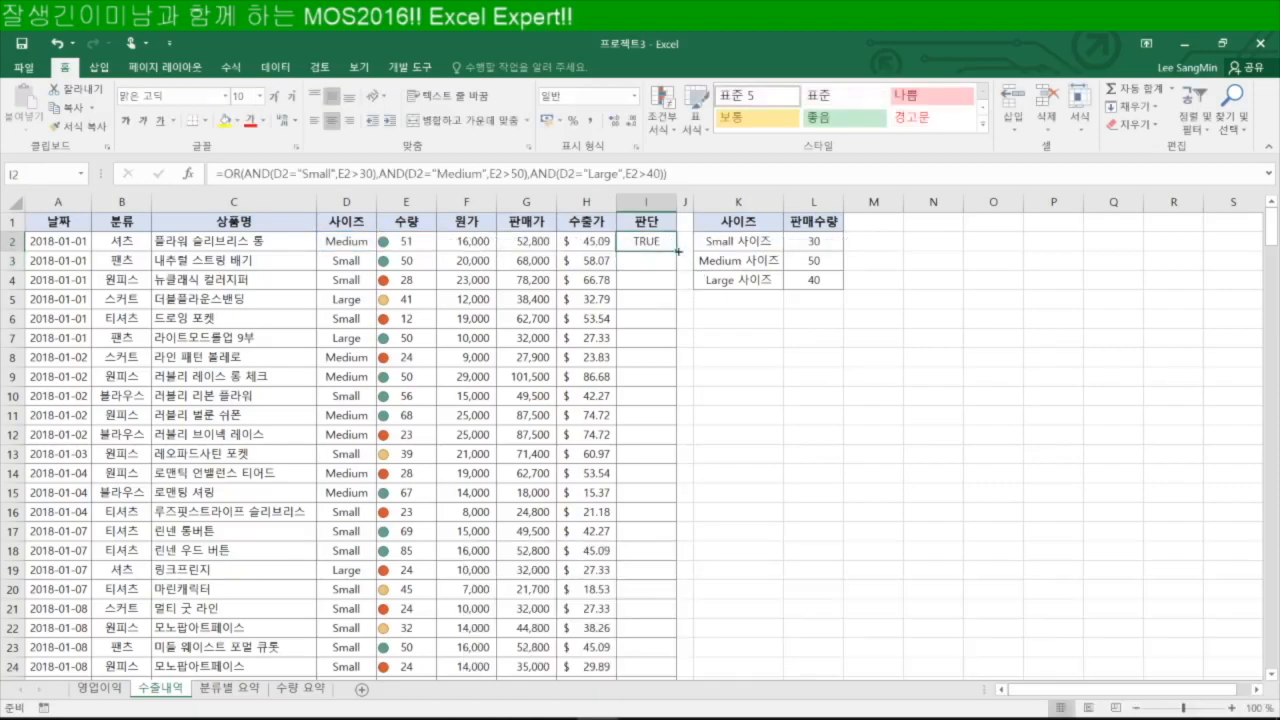
pyautogui.doubleClick(678, 251)
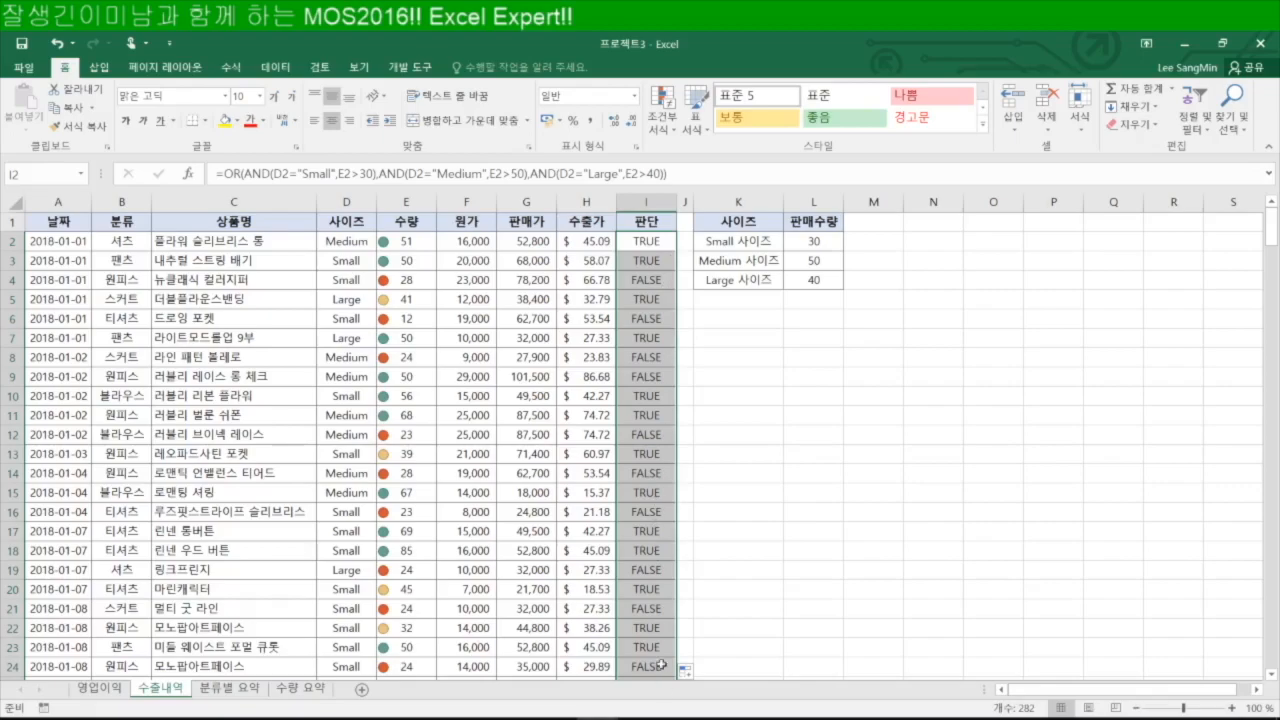
pyautogui.scroll(-3, 651, 591)
pyautogui.scroll(3, 651, 591)
pyautogui.press('F2')
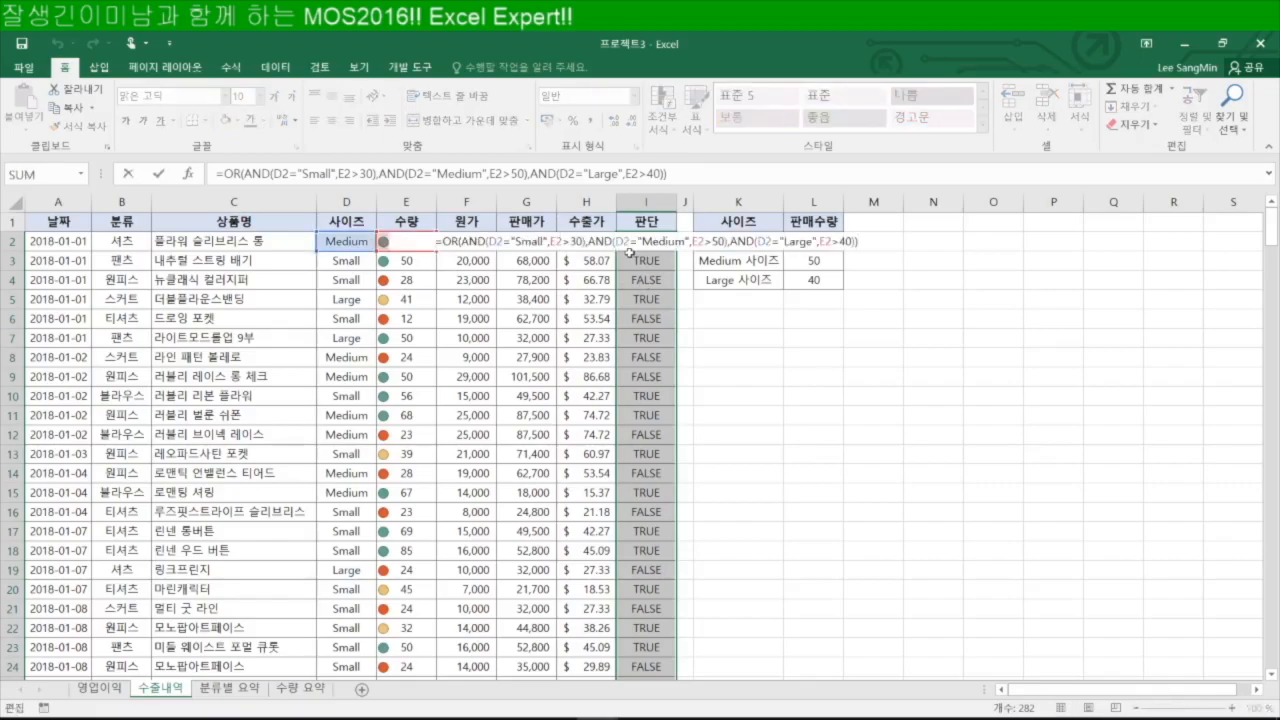
# Add the 판매가 field a second time to the values of the pivot table on the 분류별 요약 sheet.
pyautogui.press('Escape')
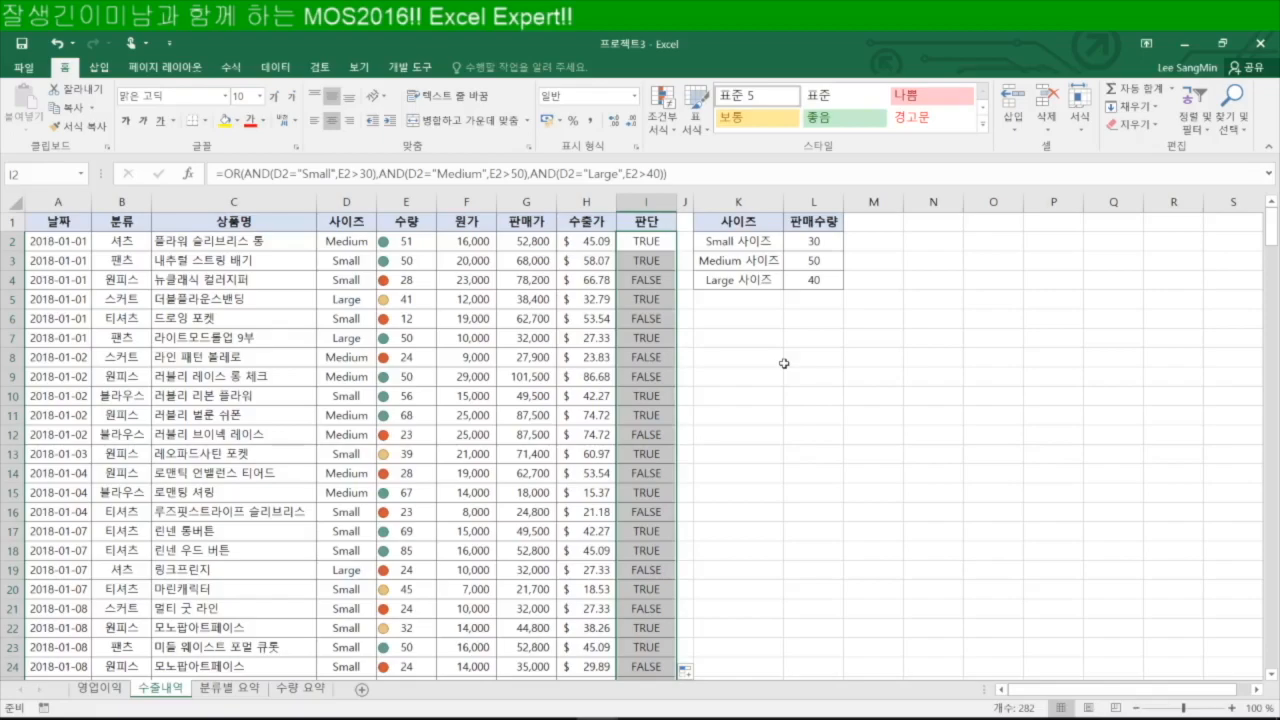
pyautogui.click(231, 690)
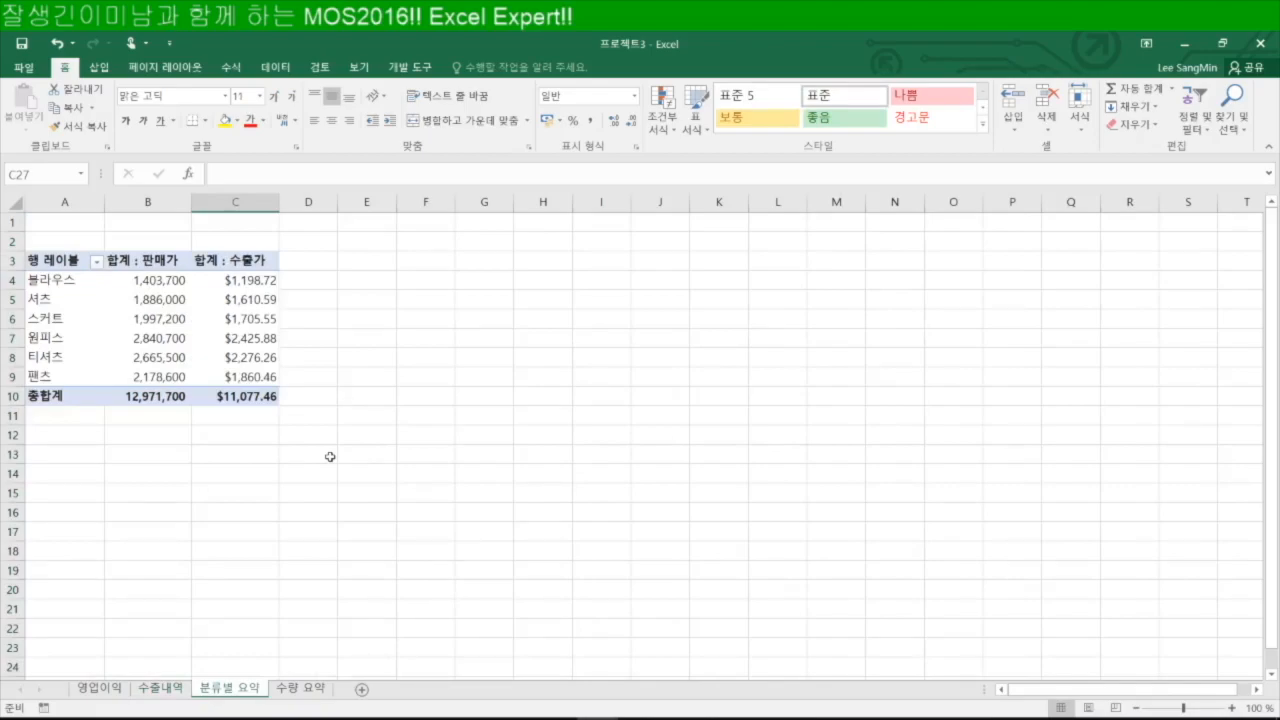
pyautogui.click(308, 200)
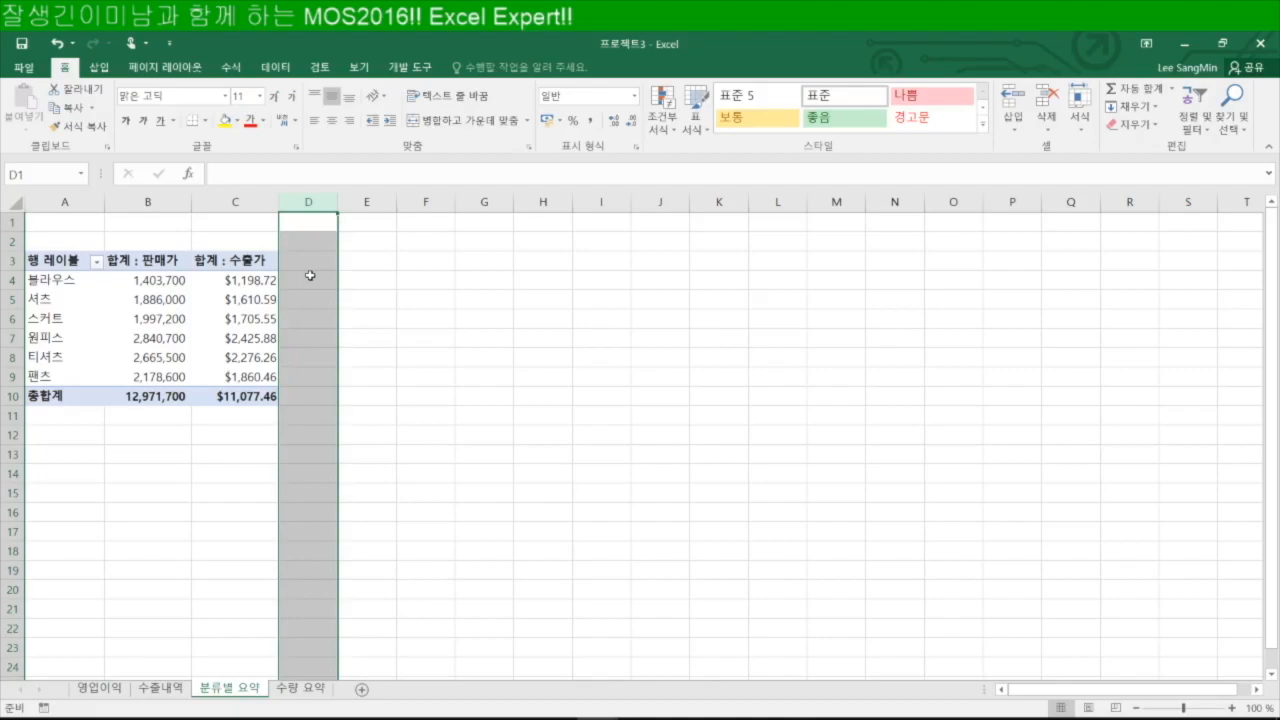
pyautogui.click(234, 302)
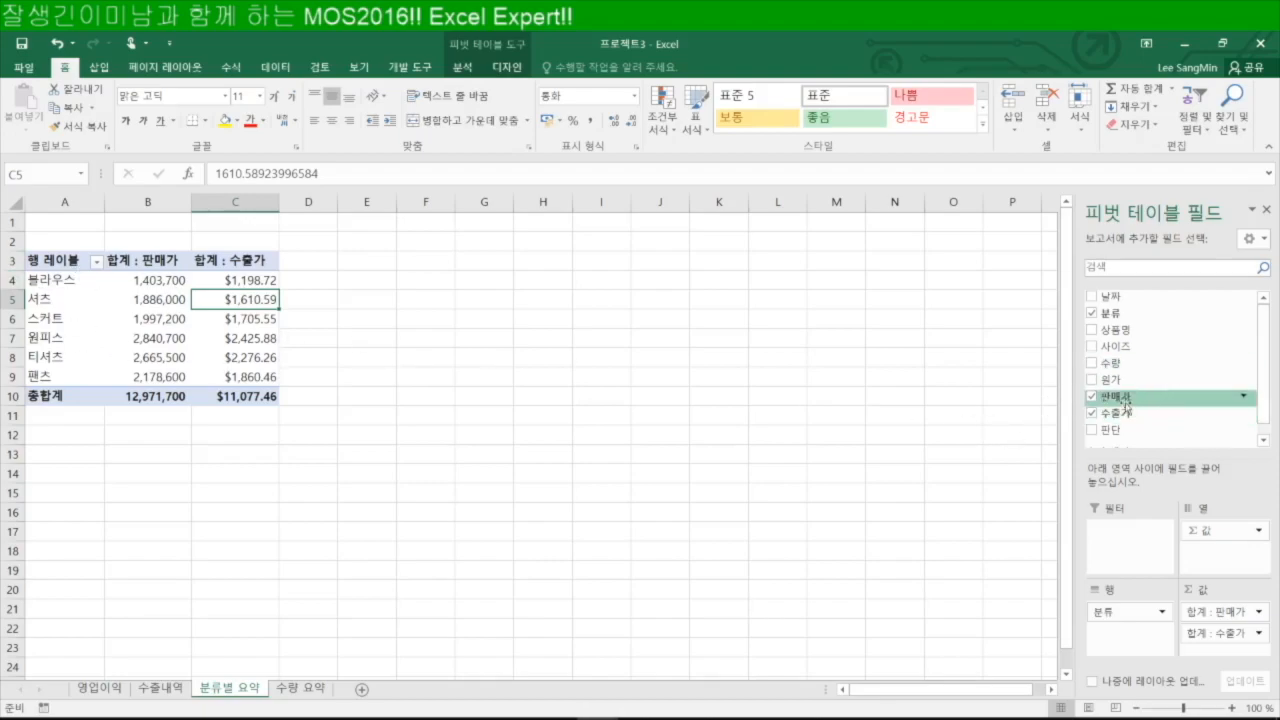
pyautogui.moveTo(1126, 402); pyautogui.dragTo(1226, 645)
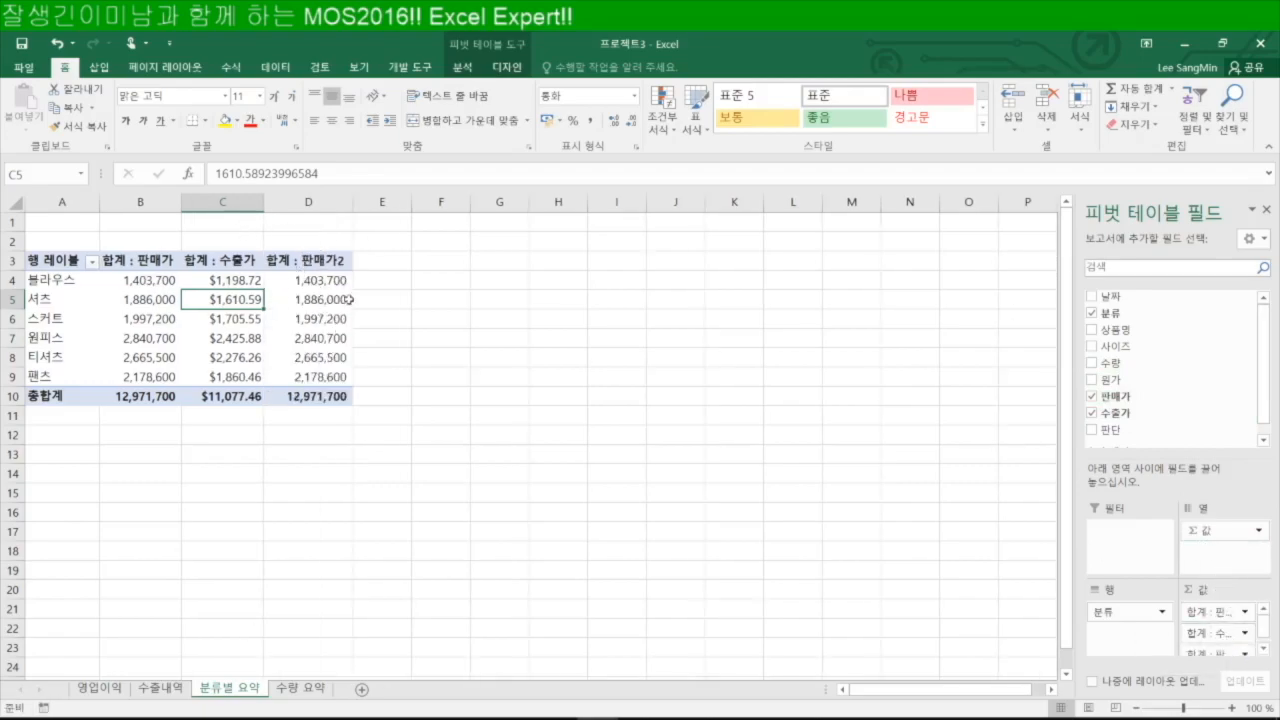
# Set the newly added 판매가 value field to be summarized by 최대값 (maximum).
pyautogui.click(1246, 654)
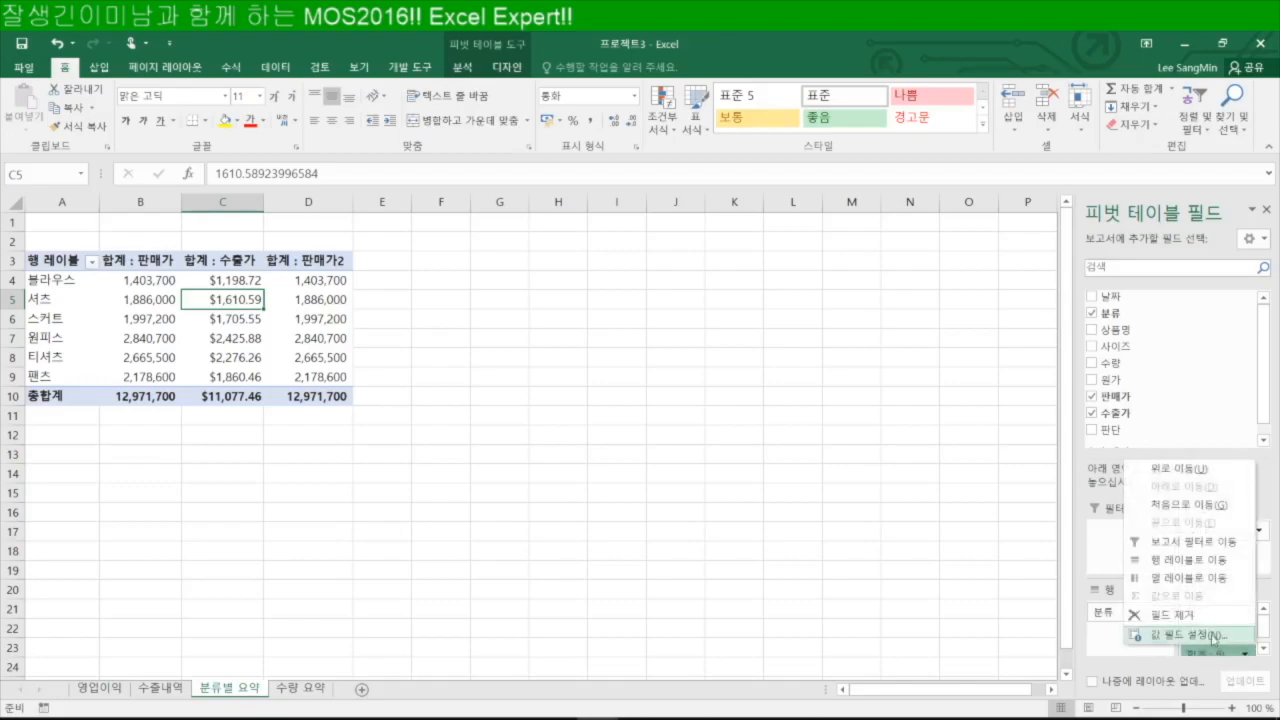
pyautogui.click(1213, 636)
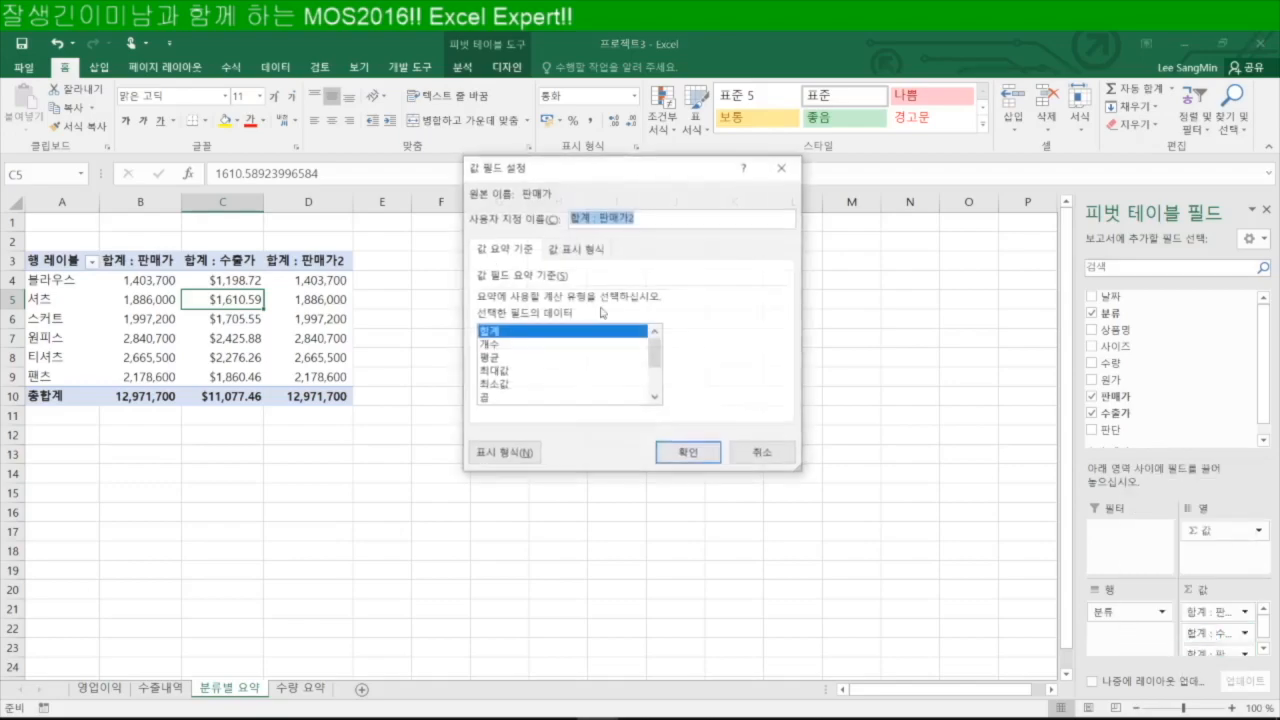
pyautogui.click(500, 371)
pyautogui.click(688, 452)
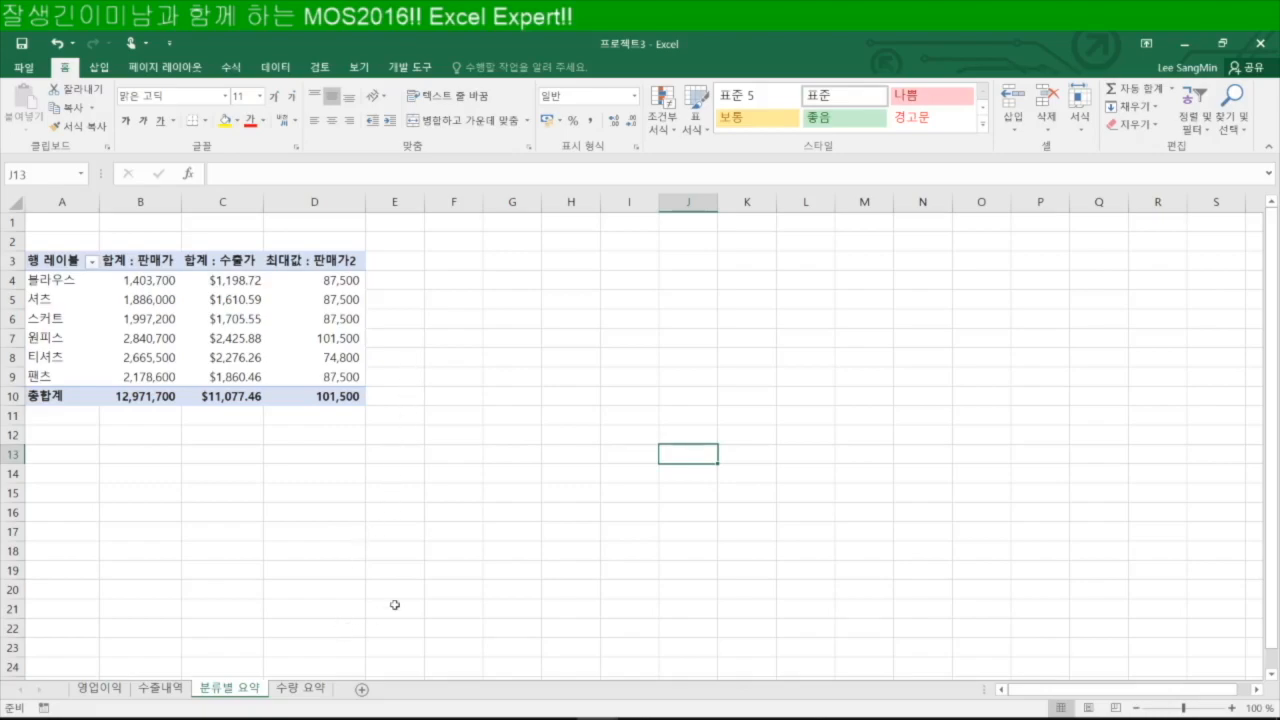
# Filter the pivot chart on the 수량 요약 sheet by 분류 so that only 티셔츠 is included.
pyautogui.click(301, 688)
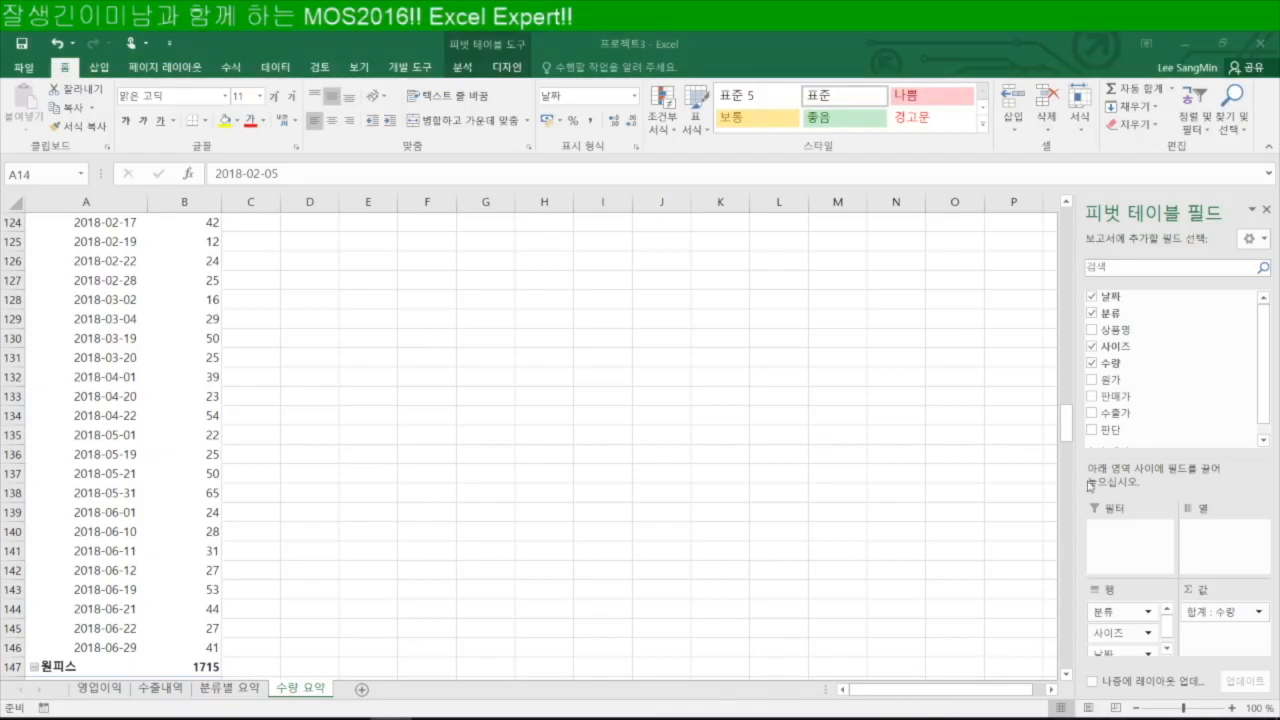
pyautogui.moveTo(1067, 422); pyautogui.dragTo(1060, 210)
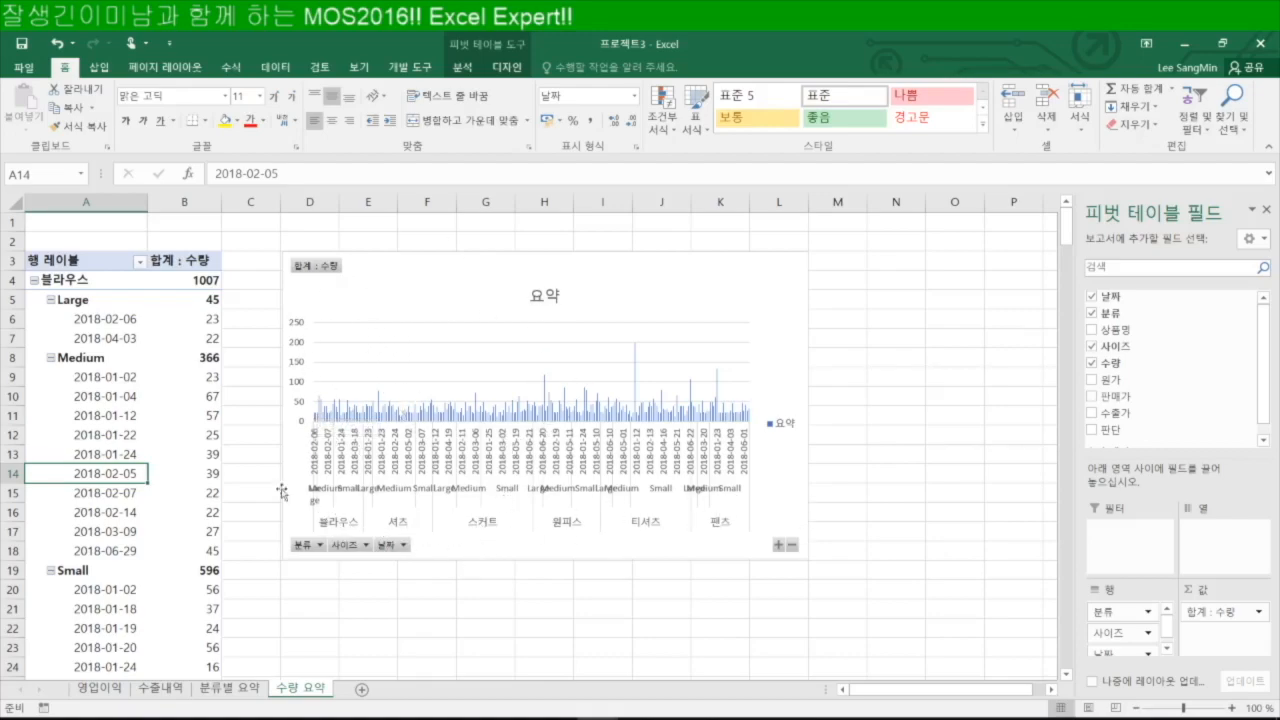
pyautogui.click(319, 545)
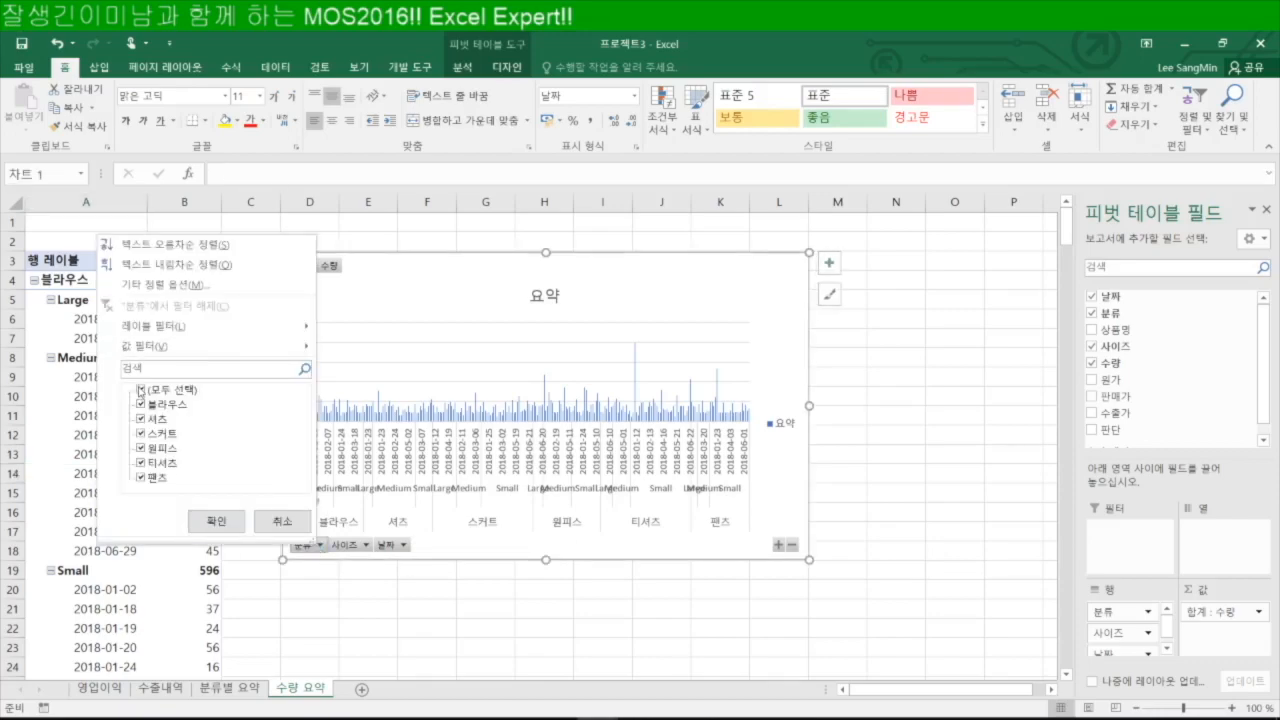
pyautogui.click(141, 390)
pyautogui.click(141, 463)
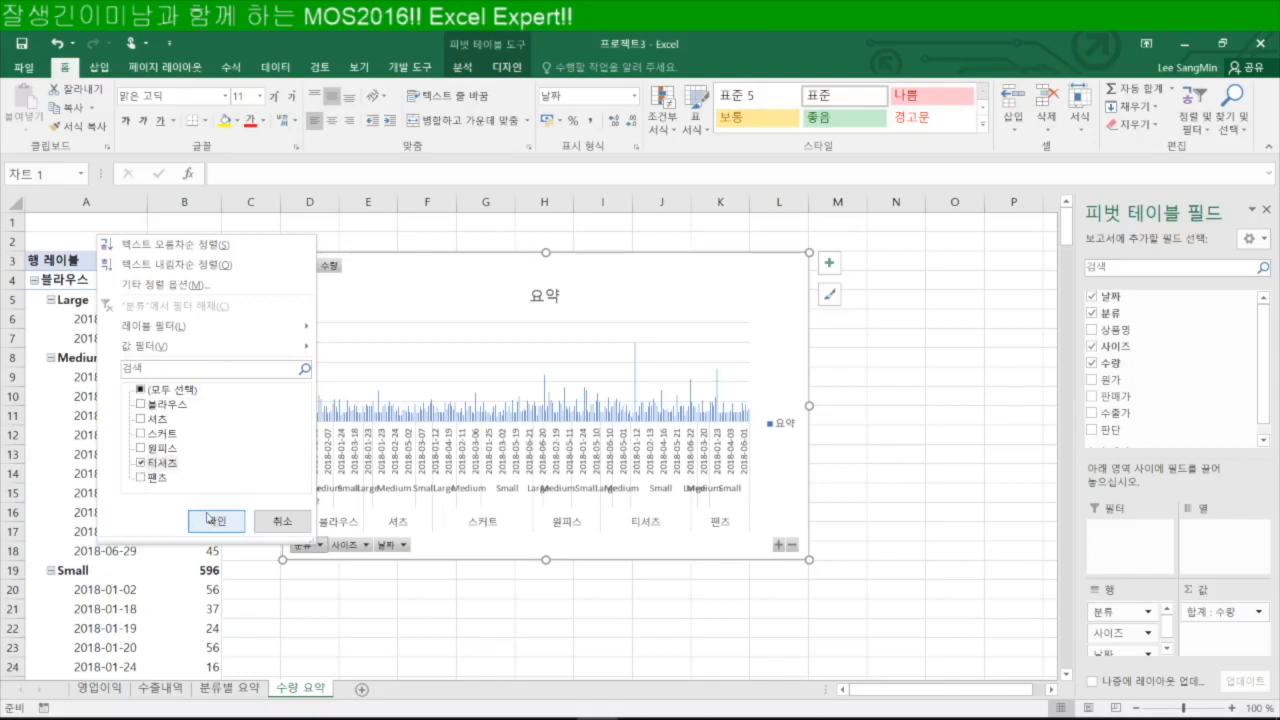
pyautogui.click(215, 520)
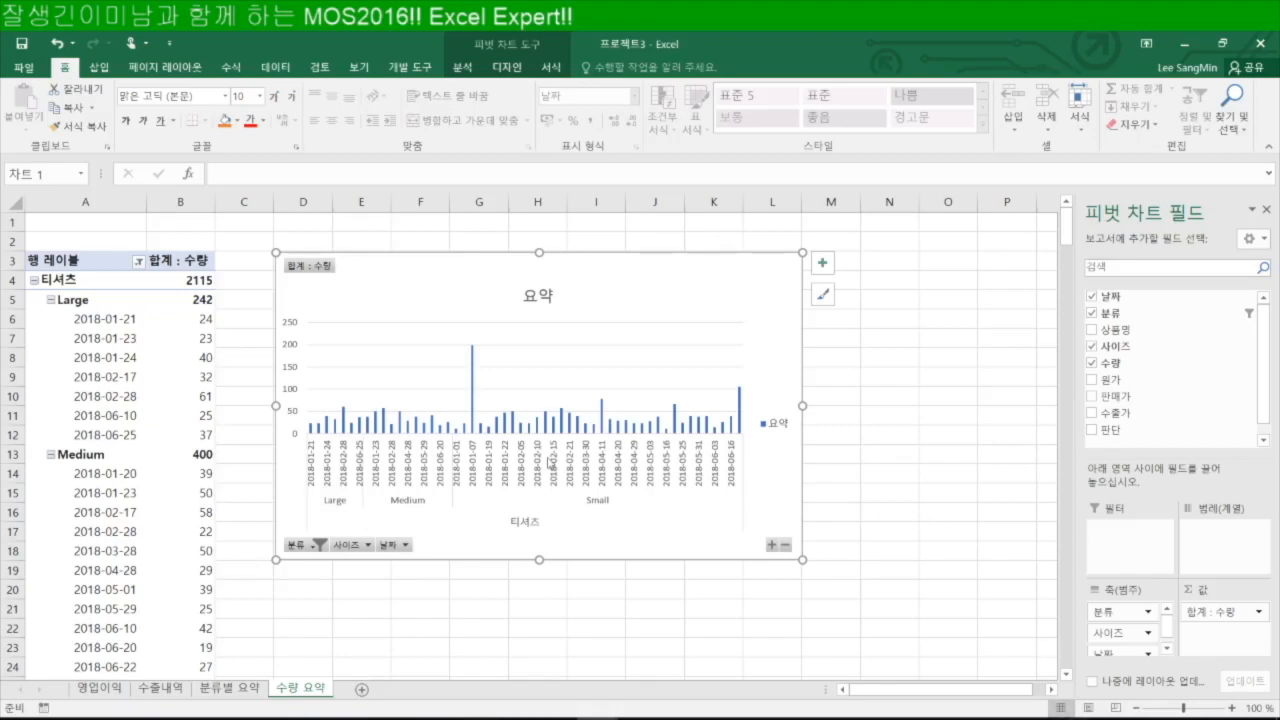
pyautogui.click(405, 545)
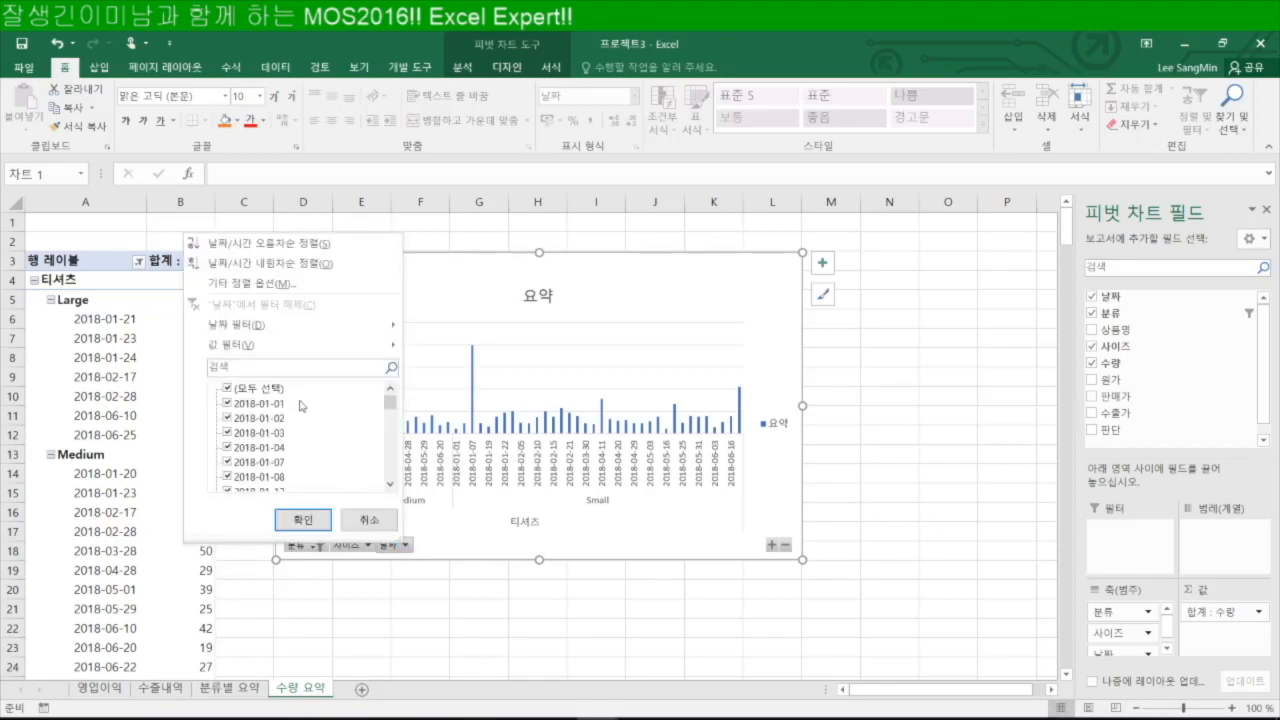
pyautogui.click(509, 477)
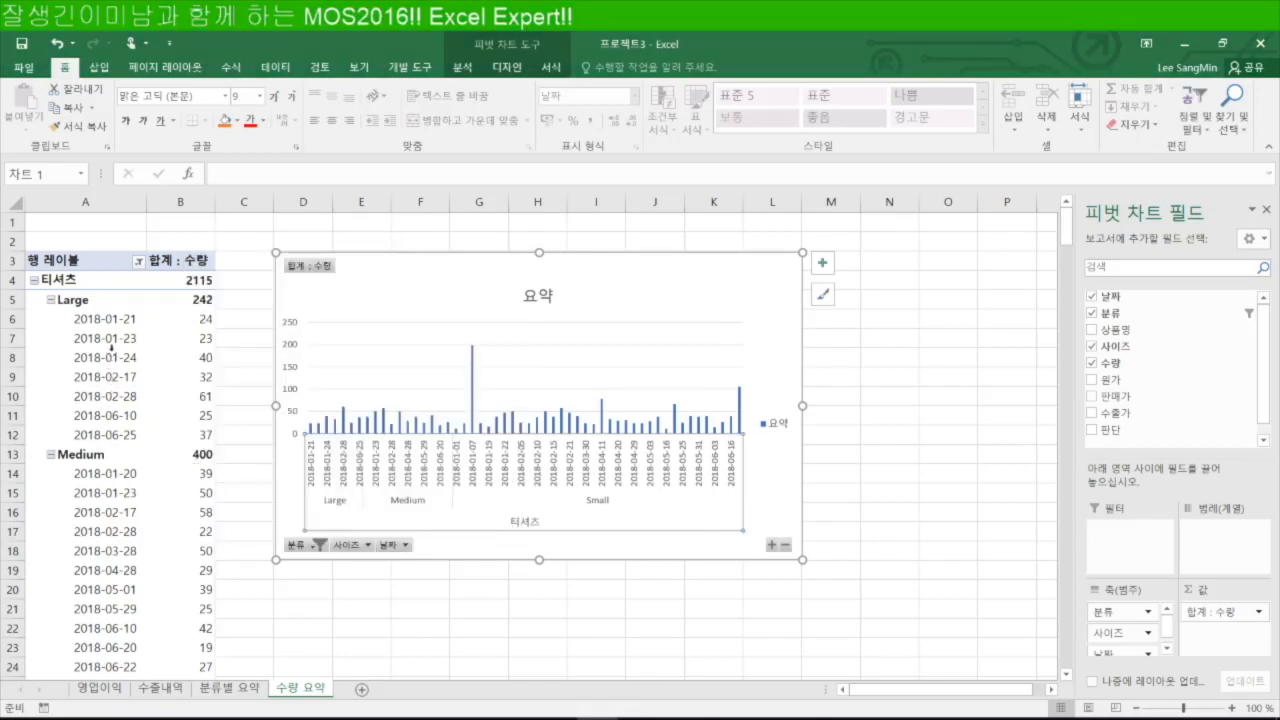
pyautogui.scroll(-9, 150, 440)
pyautogui.scroll(9, 166, 474)
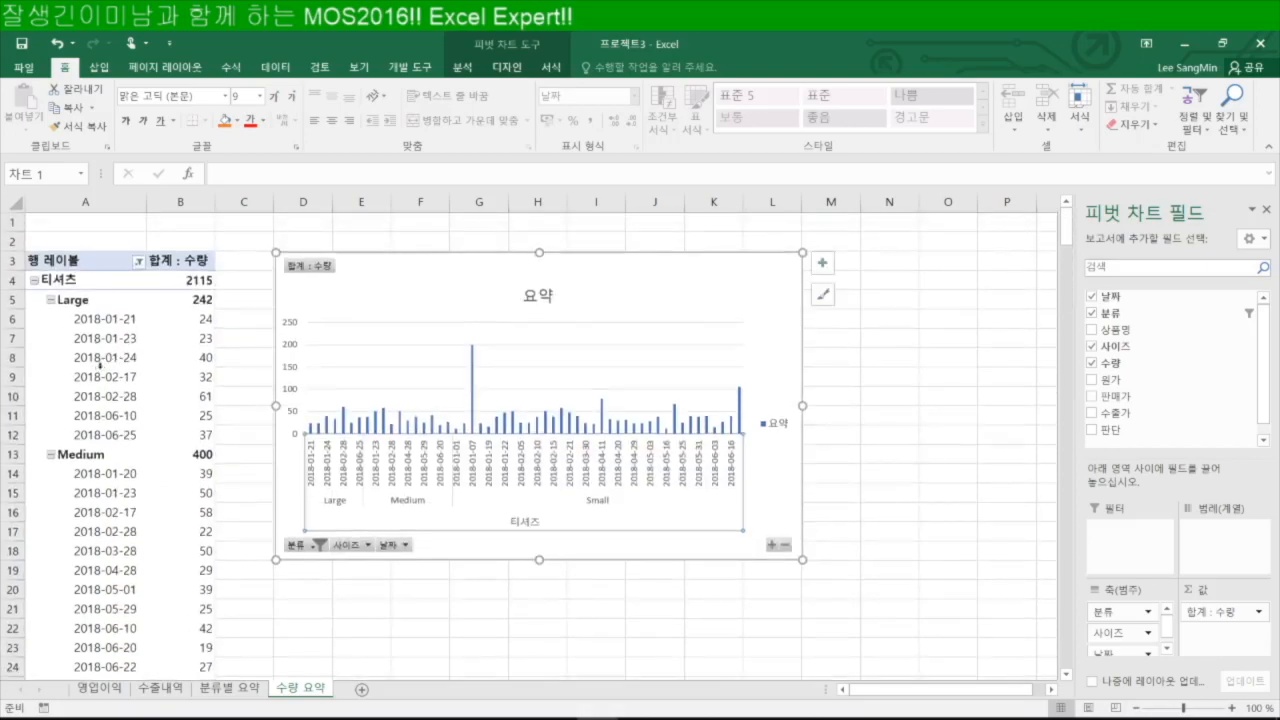
# Group the dates in the 수량 요약 pivot table's row labels by month (월).
pyautogui.click(101, 358)
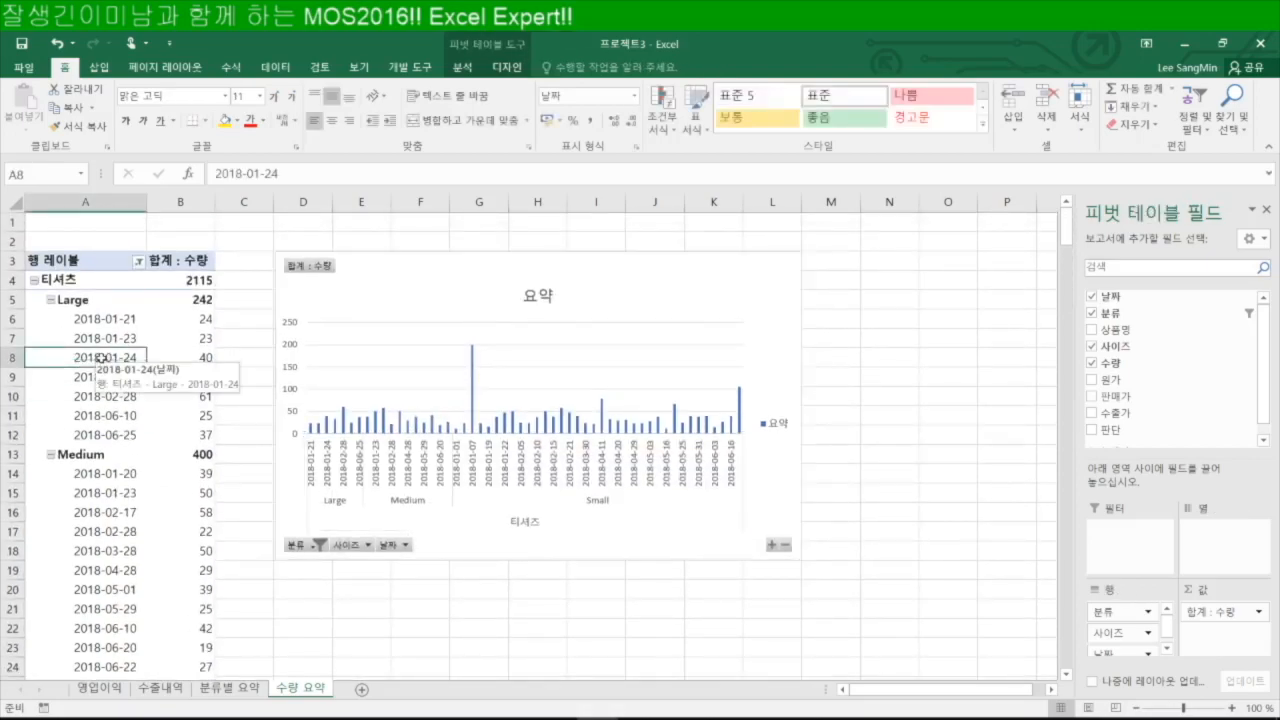
pyautogui.rightClick(101, 358)
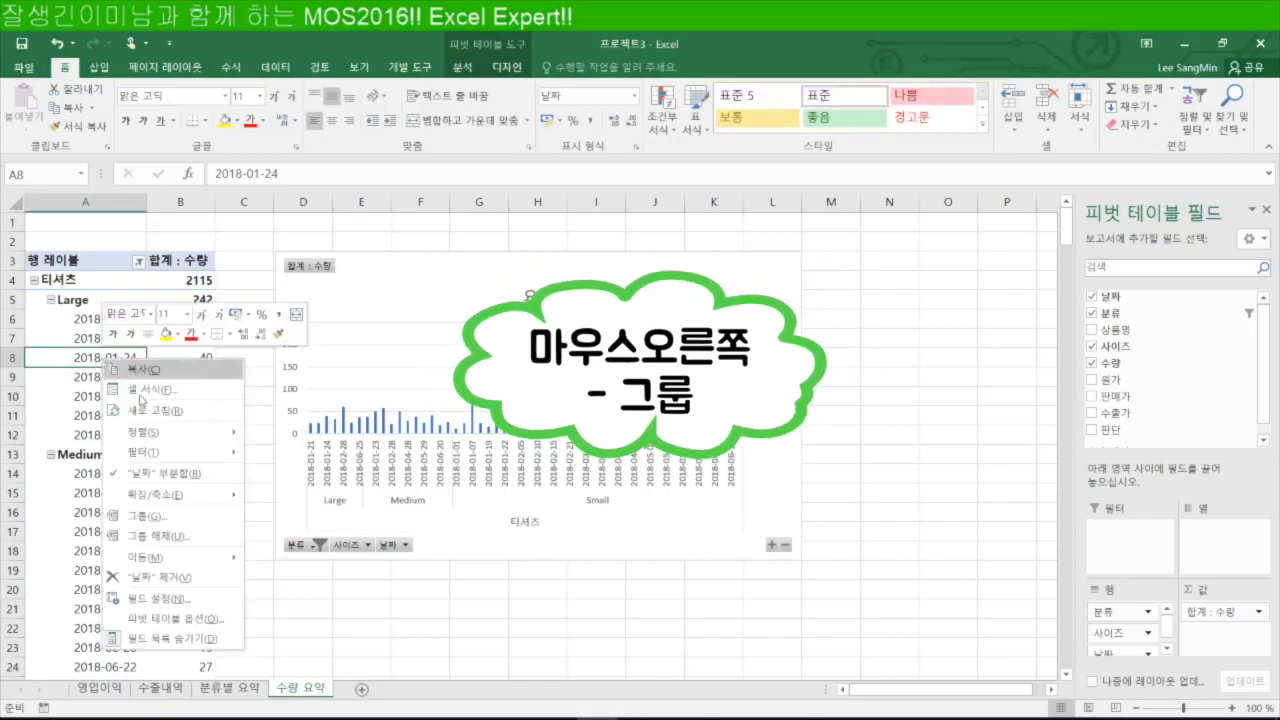
pyautogui.click(160, 520)
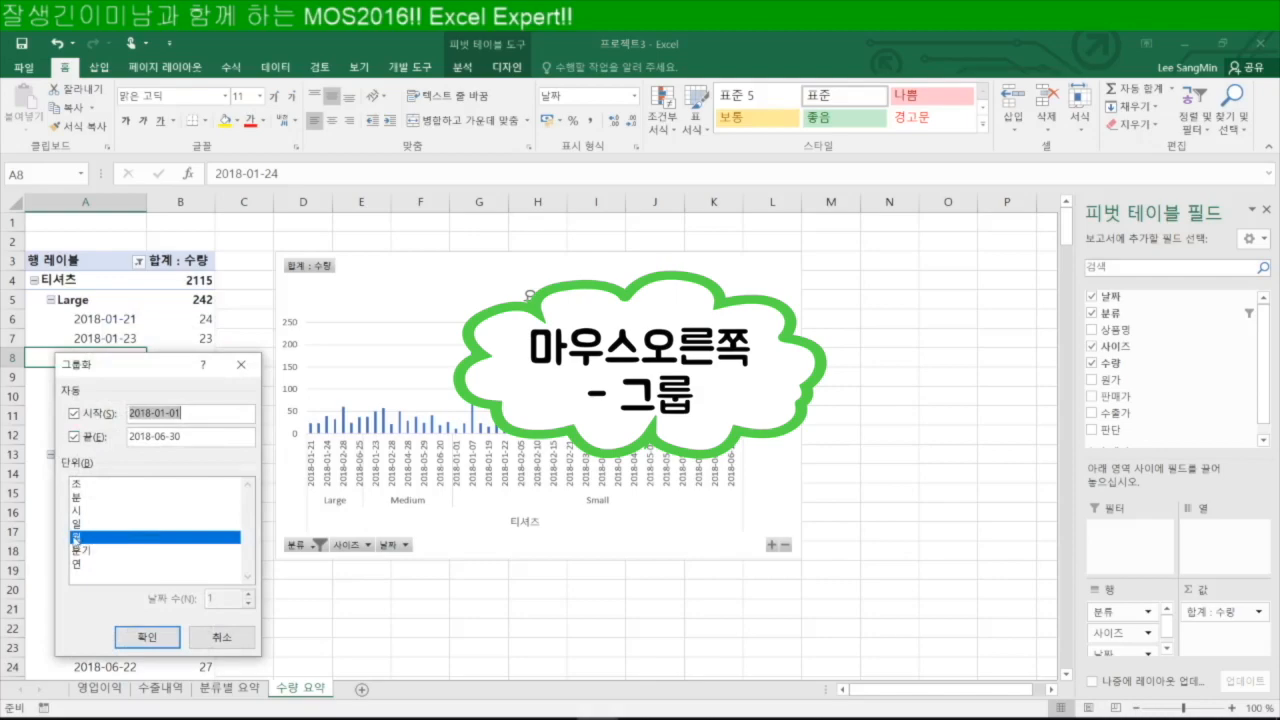
pyautogui.click(147, 637)
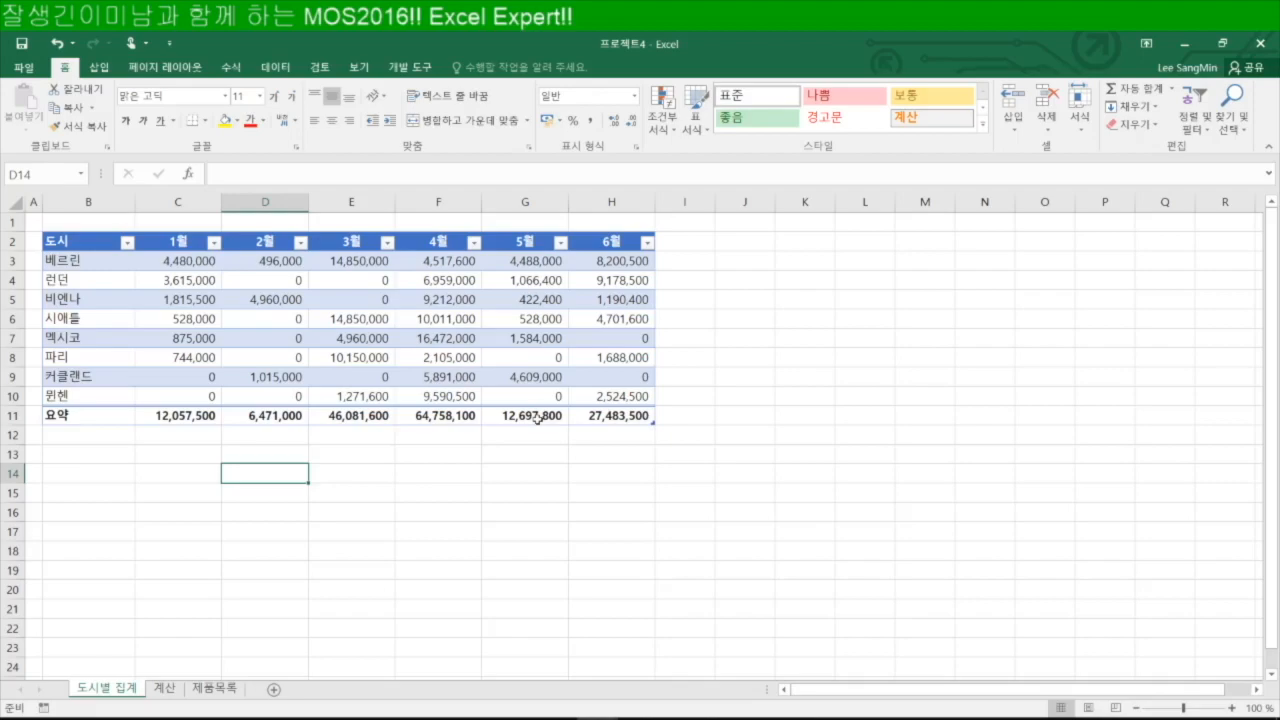
# Start a new conditional formatting rule for the city names in B3:B10, using a formula to determine which cells to format.
pyautogui.click(1232, 708)
pyautogui.click(1232, 708)
pyautogui.click(1232, 708)
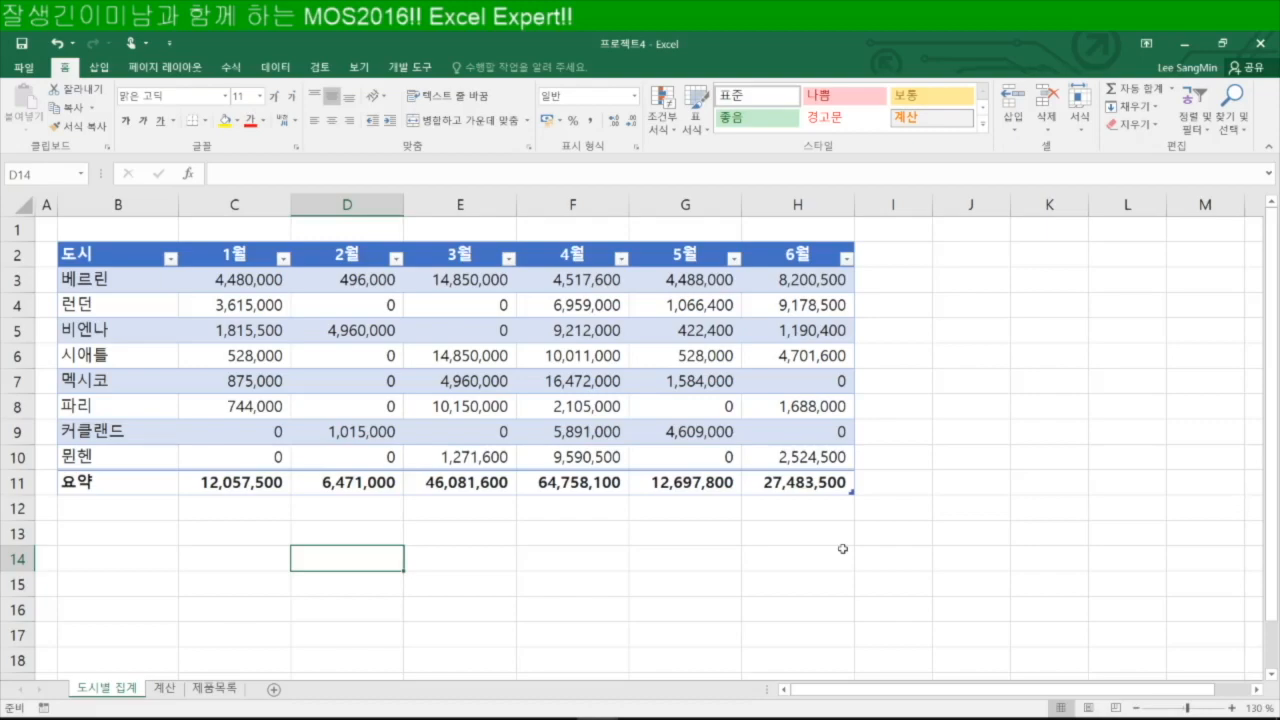
pyautogui.moveTo(107, 280); pyautogui.dragTo(104, 456)
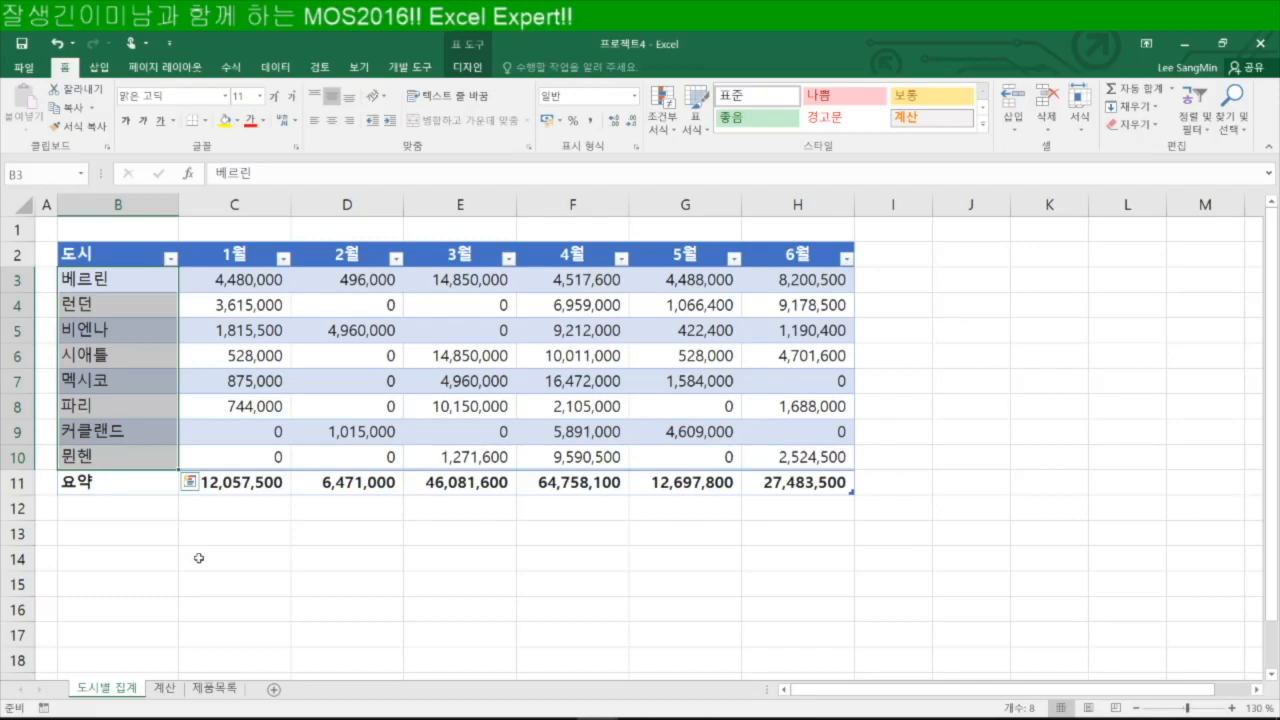
pyautogui.click(240, 528)
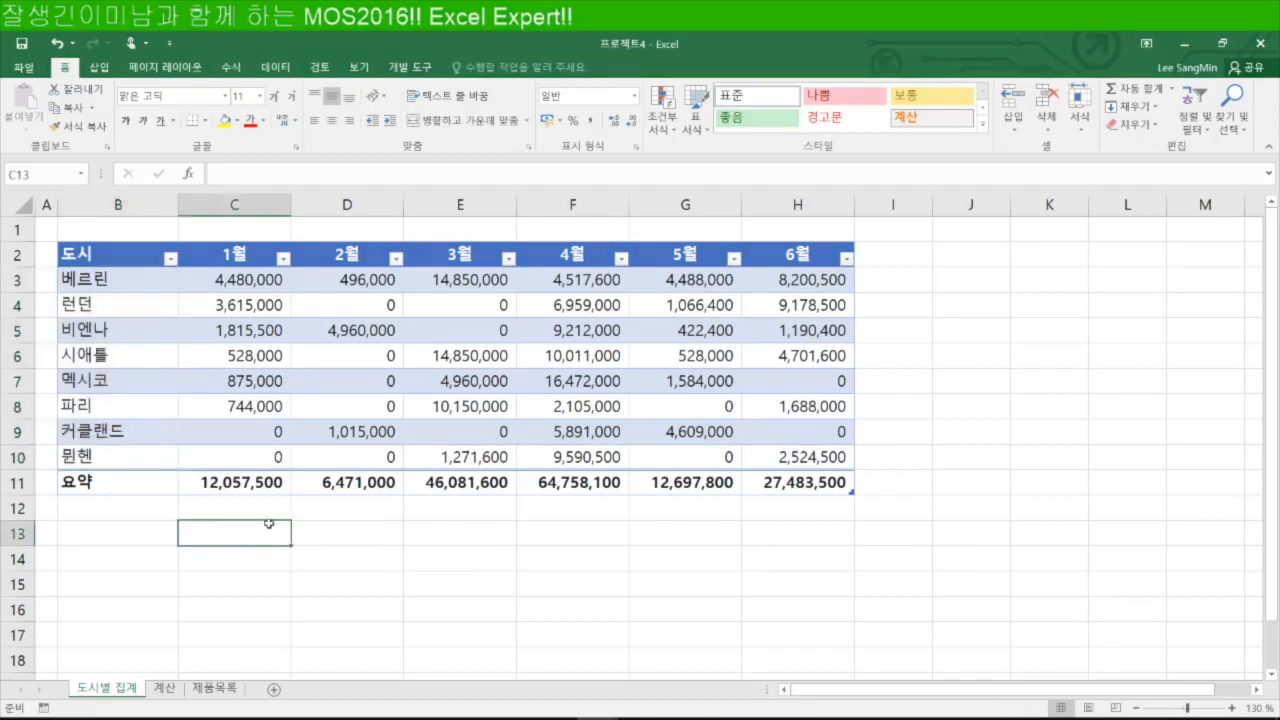
pyautogui.moveTo(129, 288); pyautogui.dragTo(123, 462)
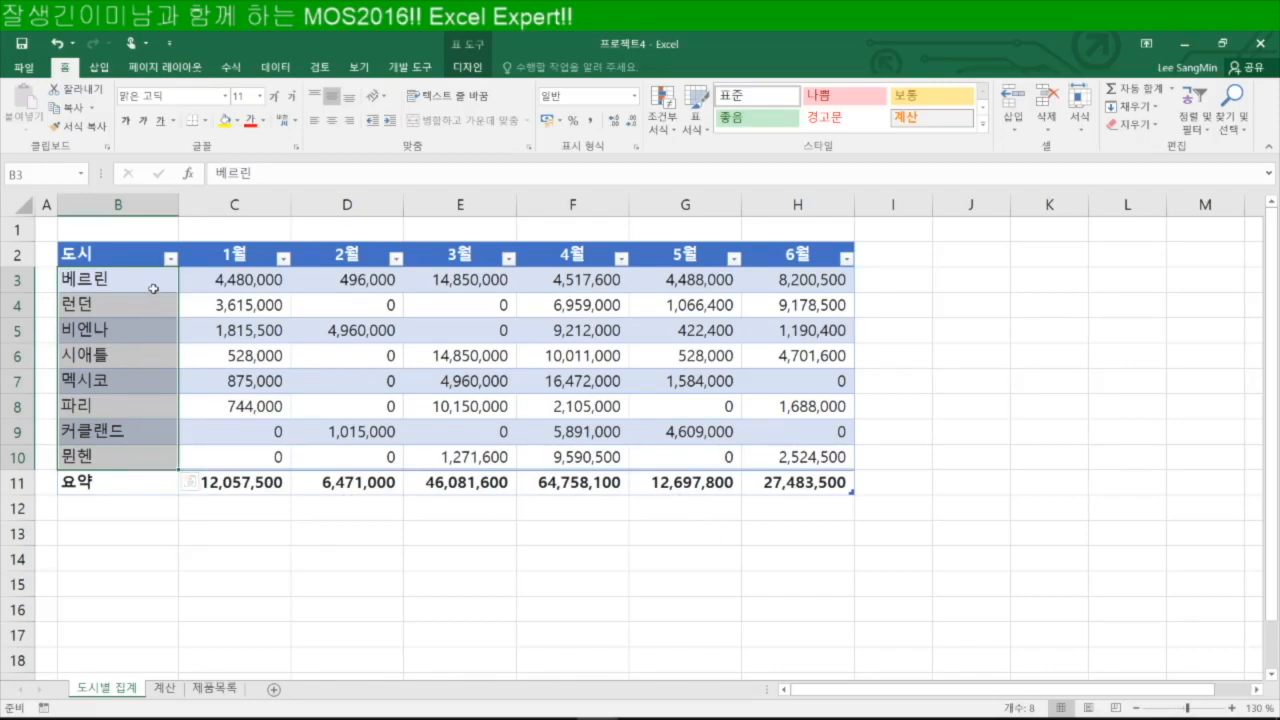
pyautogui.click(117, 282)
pyautogui.moveTo(117, 282); pyautogui.dragTo(114, 457)
pyautogui.click(662, 108)
pyautogui.click(688, 327)
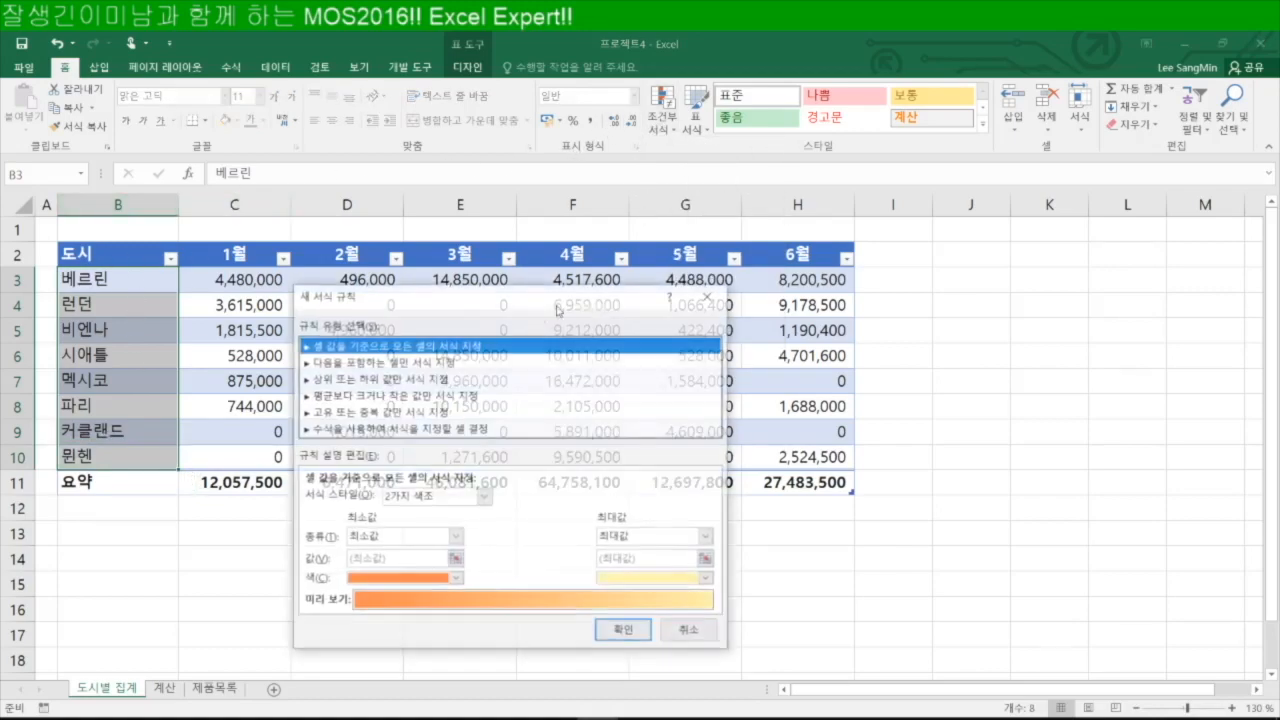
pyautogui.click(412, 429)
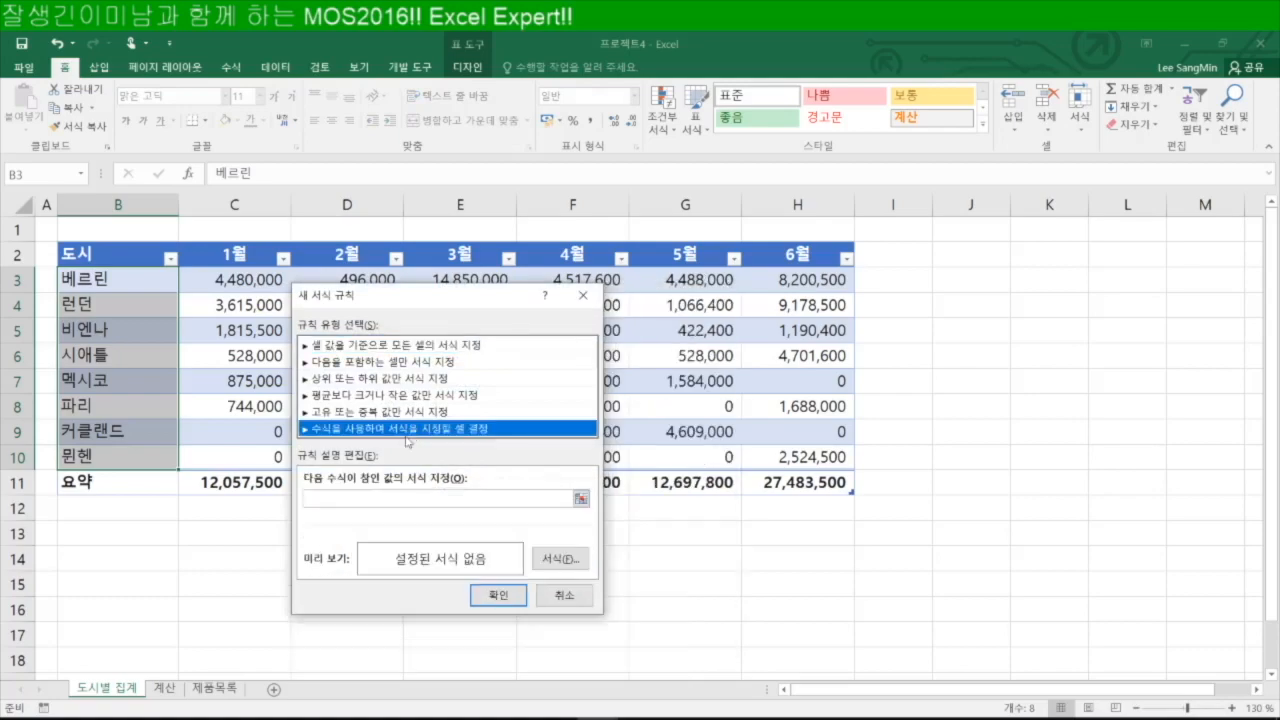
# Begin the rule's formula with =sum(C3:H3, making the range reference fully relative.
pyautogui.click(372, 496)
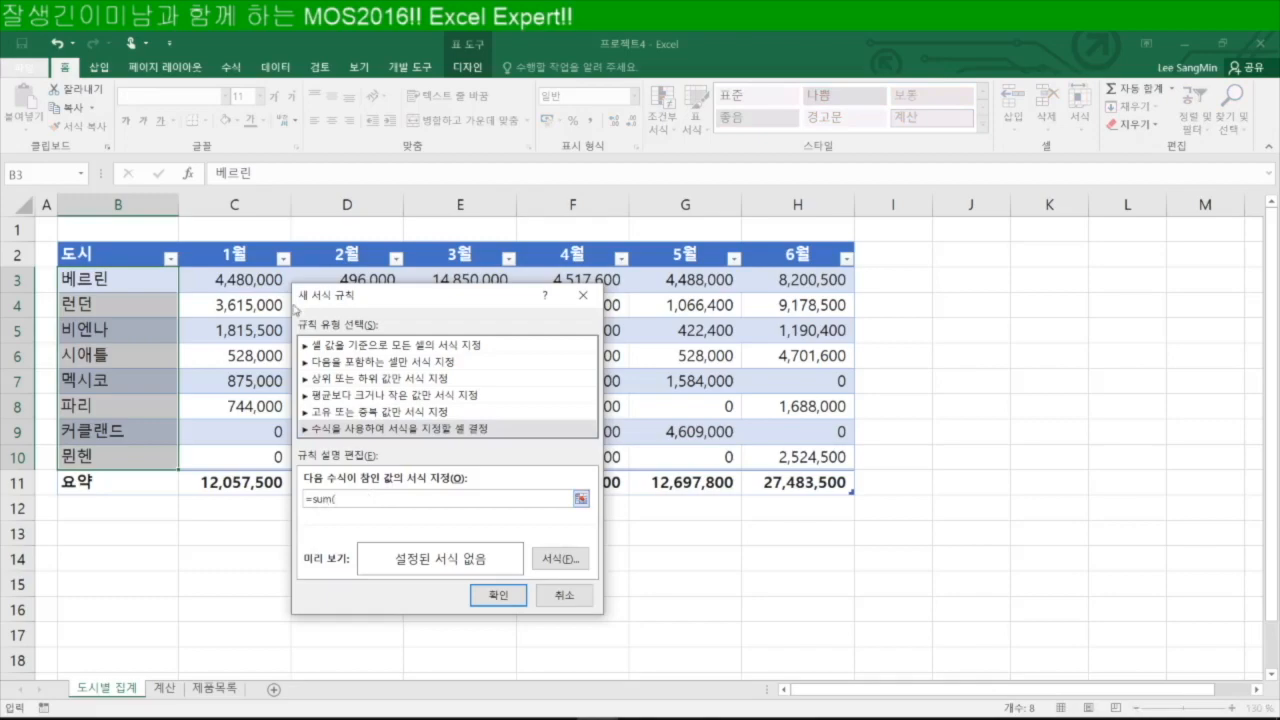
pyautogui.write('=sum(')
pyautogui.moveTo(252, 280); pyautogui.dragTo(820, 284)
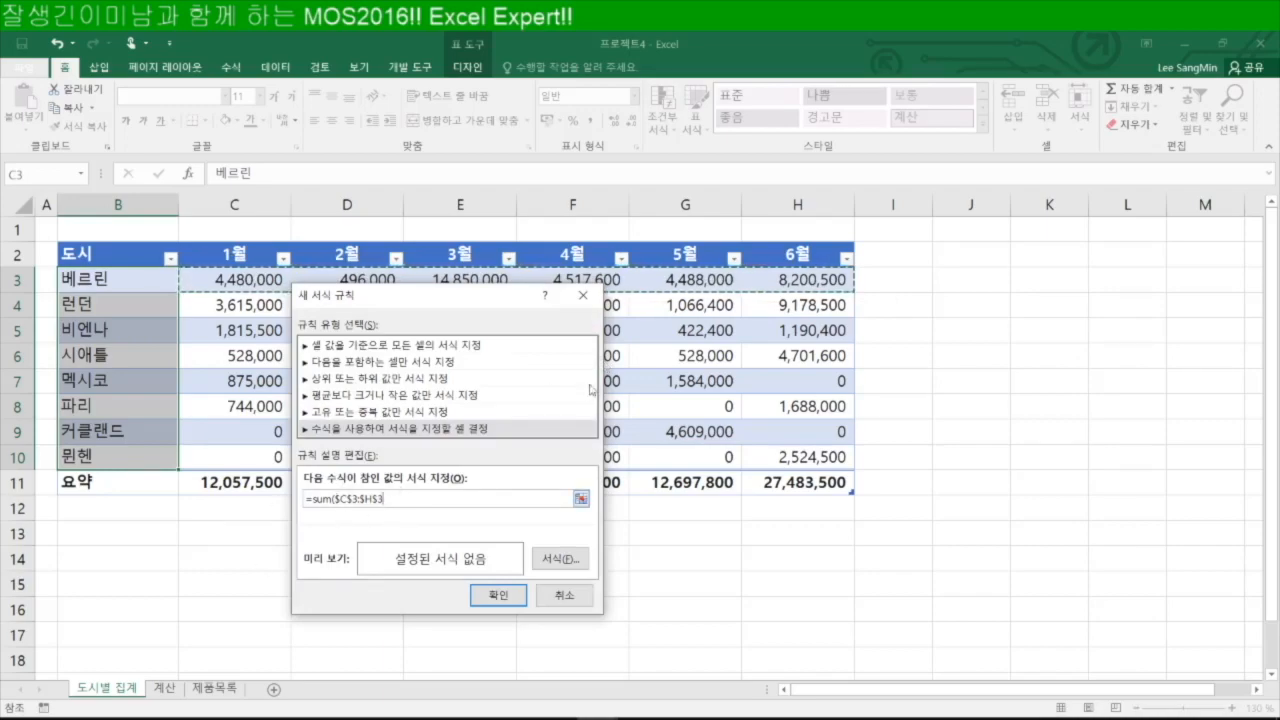
pyautogui.press('F4')
pyautogui.press('F4')
pyautogui.press('F4')
# Complete the rule's formula as =sum(C3:H3)>average($C$11:$H$11), referencing the 요약 row for the average.
pyautogui.write(')>ave')
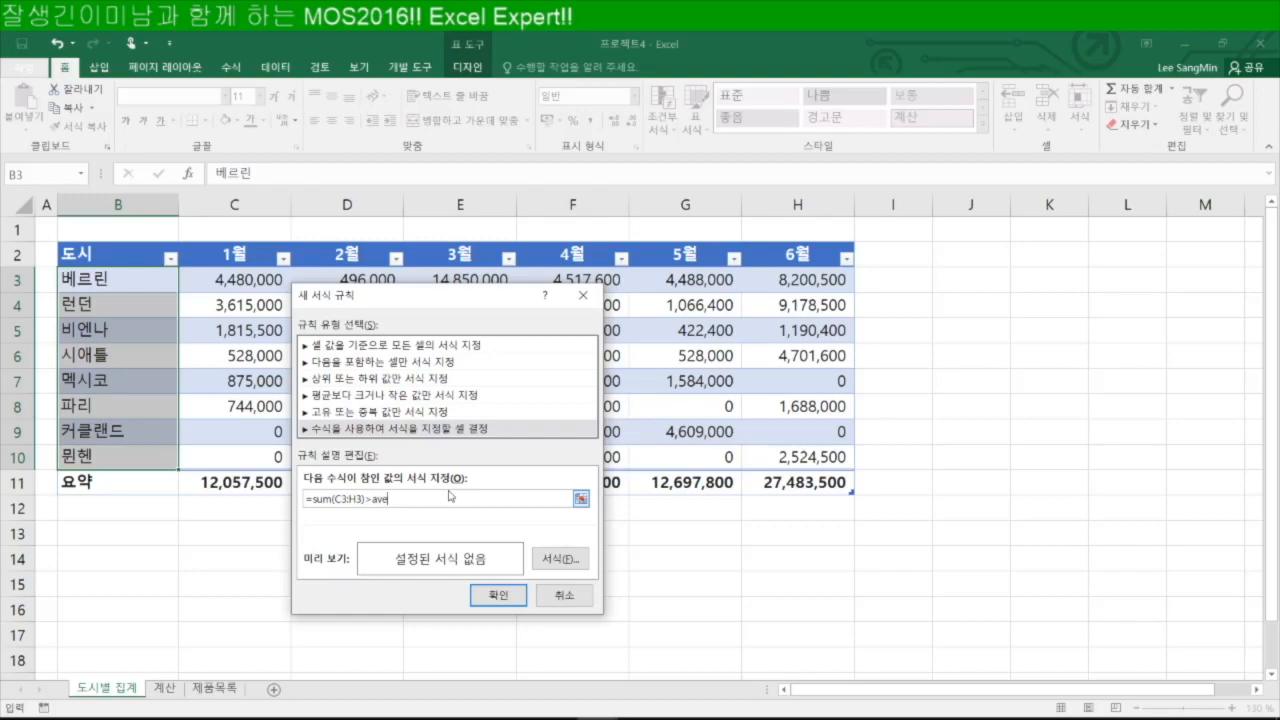
pyautogui.write('rage(')
pyautogui.moveTo(419, 300); pyautogui.dragTo(1017, 212)
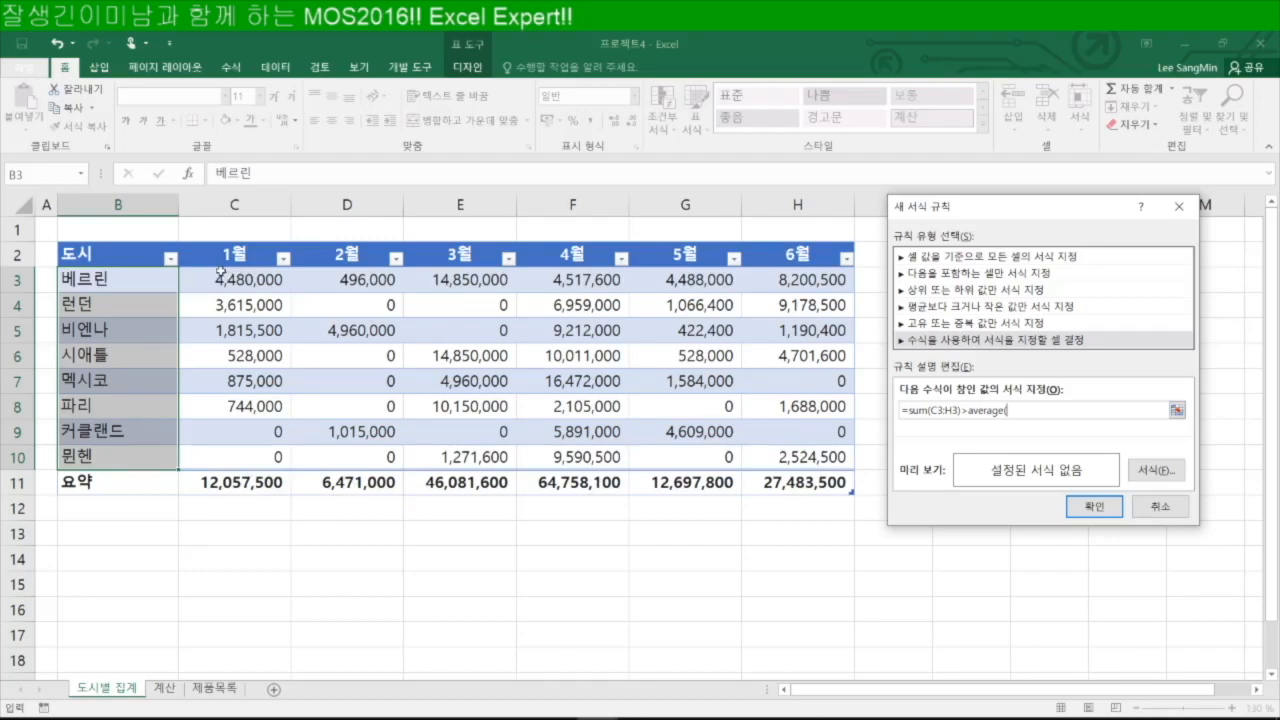
pyautogui.moveTo(238, 283); pyautogui.dragTo(832, 458)
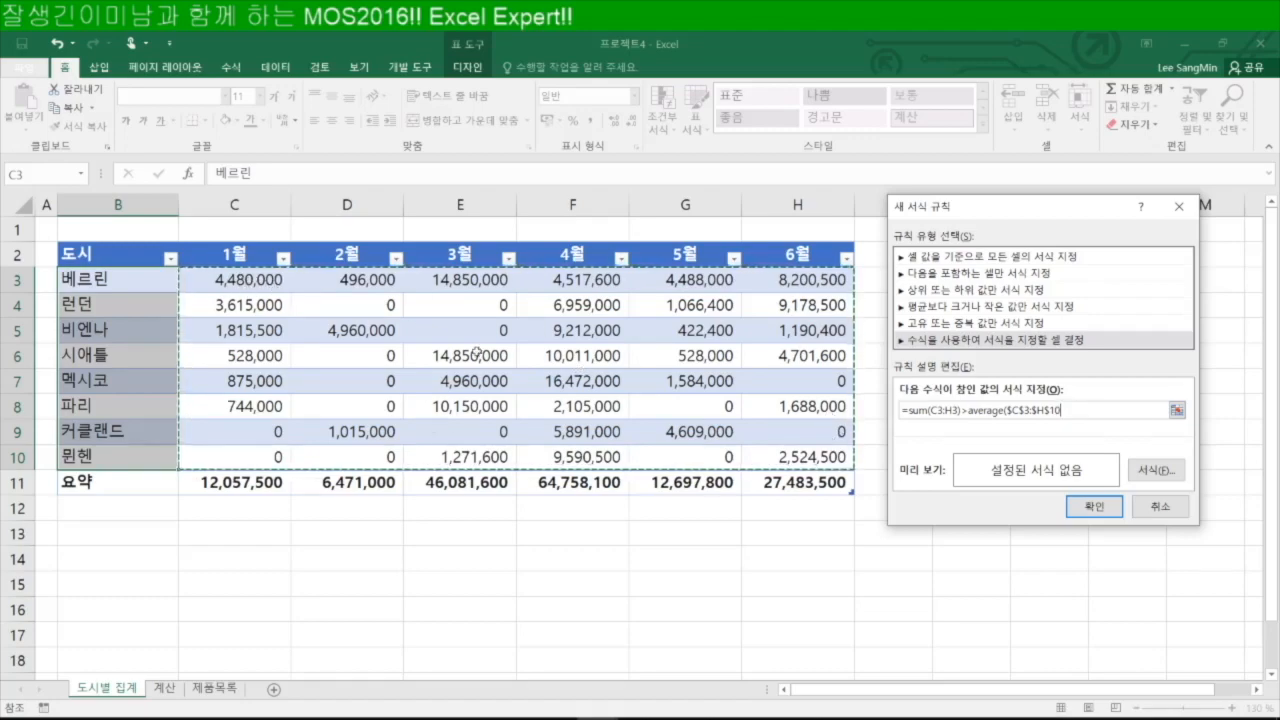
pyautogui.moveTo(250, 478); pyautogui.dragTo(805, 490)
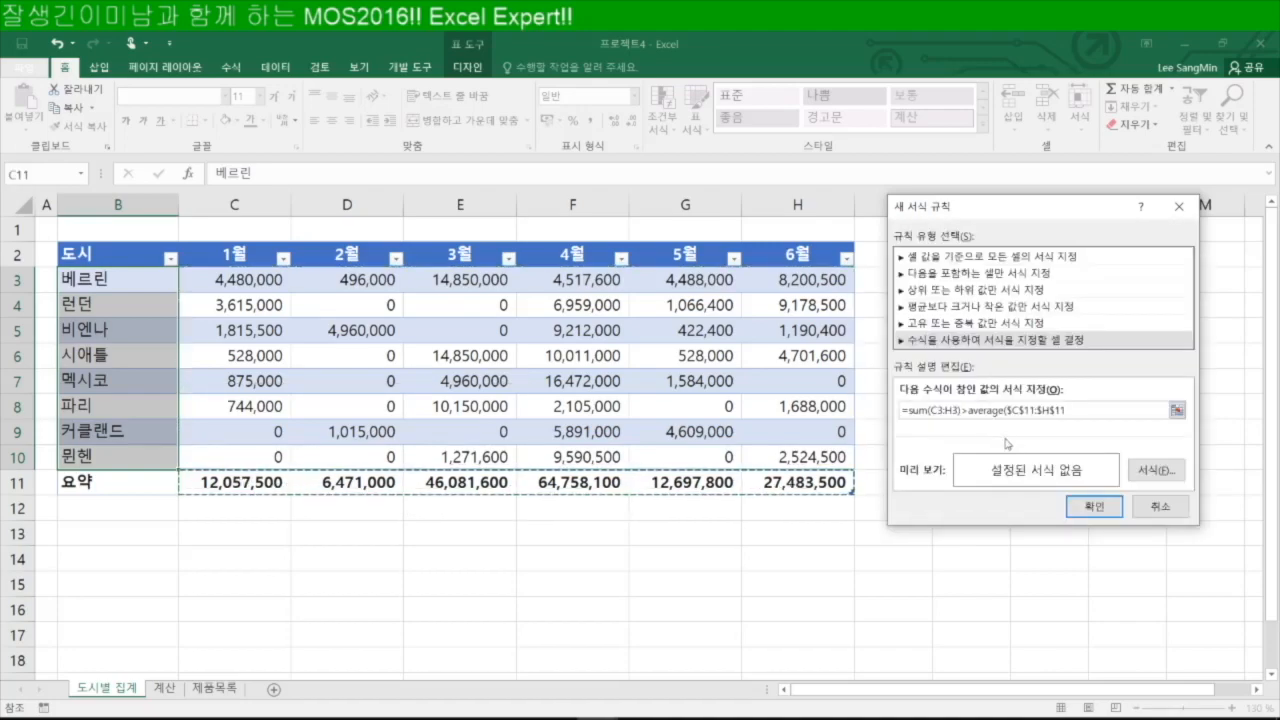
pyautogui.write(')')
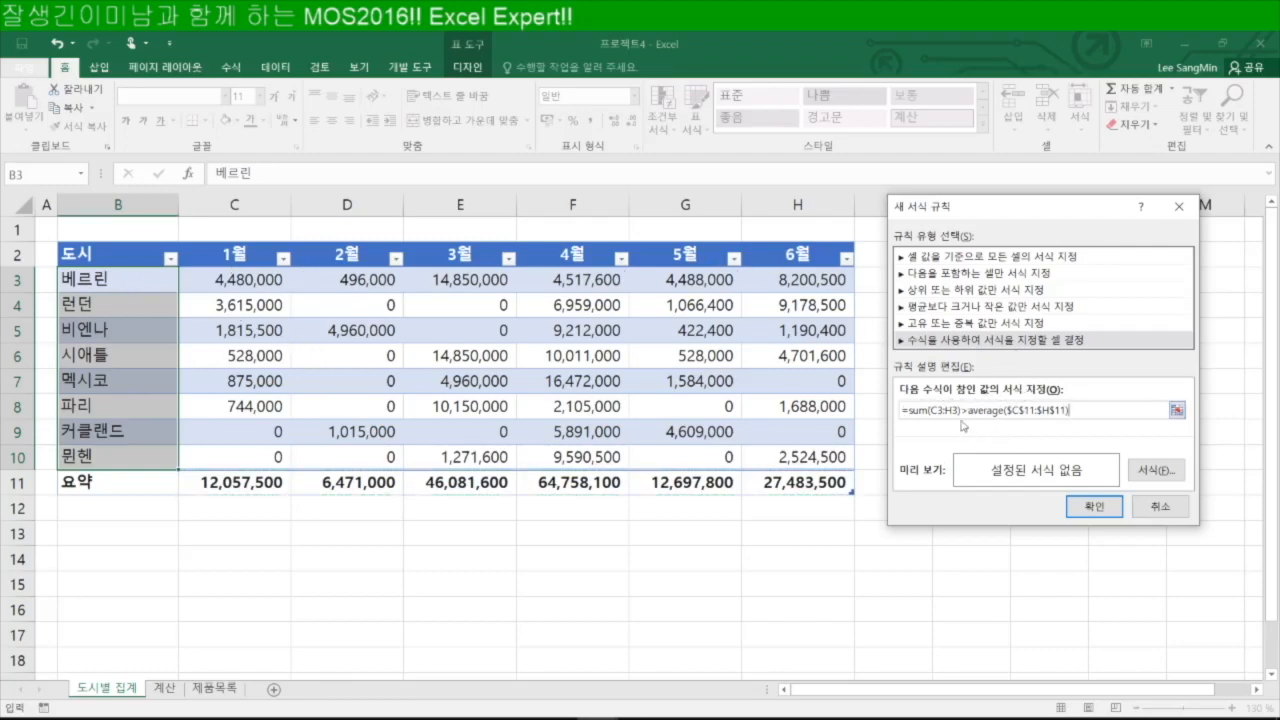
# Set the rule's format to bold with a custom dark red RGB font colour and apply the rule to the city names.
pyautogui.click(1157, 470)
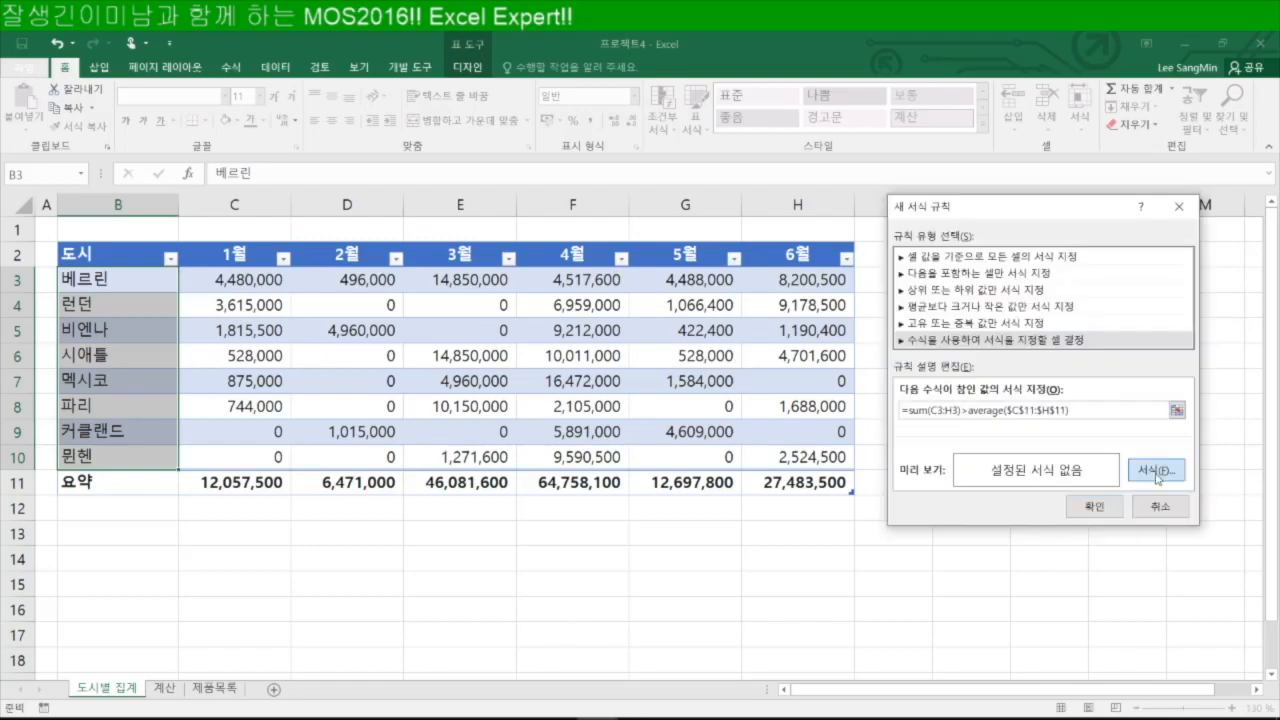
pyautogui.click(551, 320)
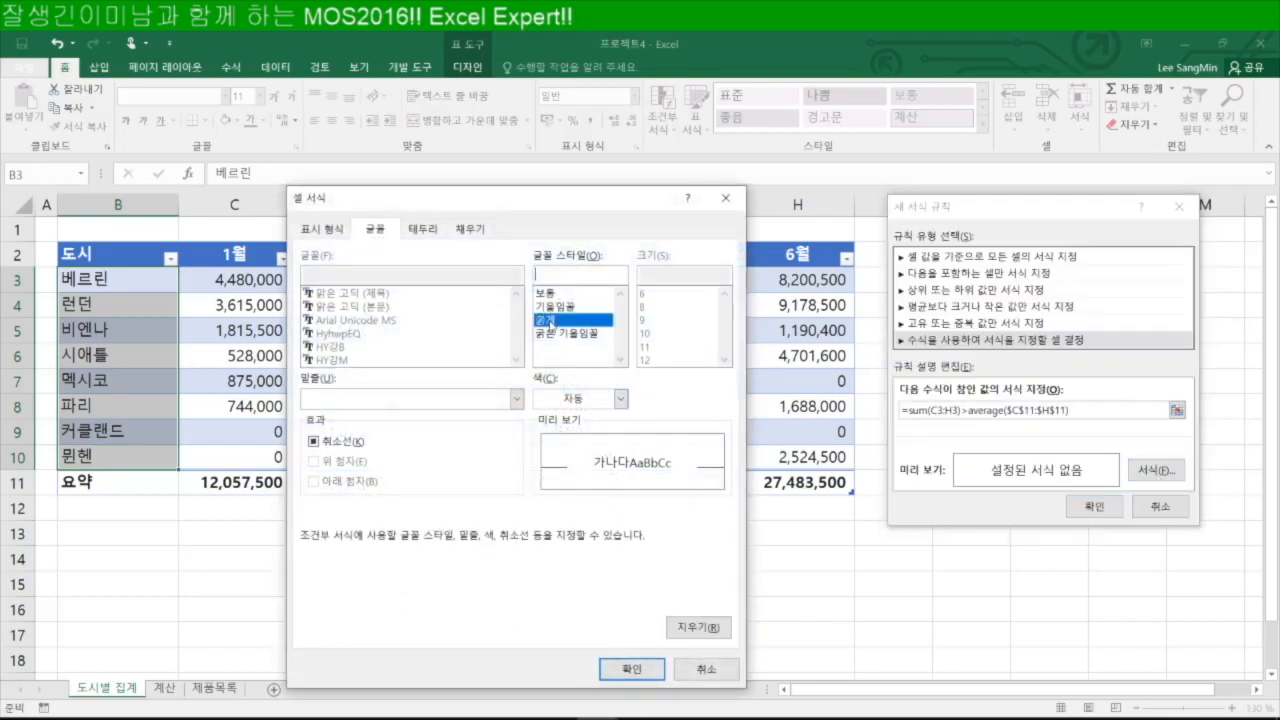
pyautogui.click(620, 398)
pyautogui.click(582, 600)
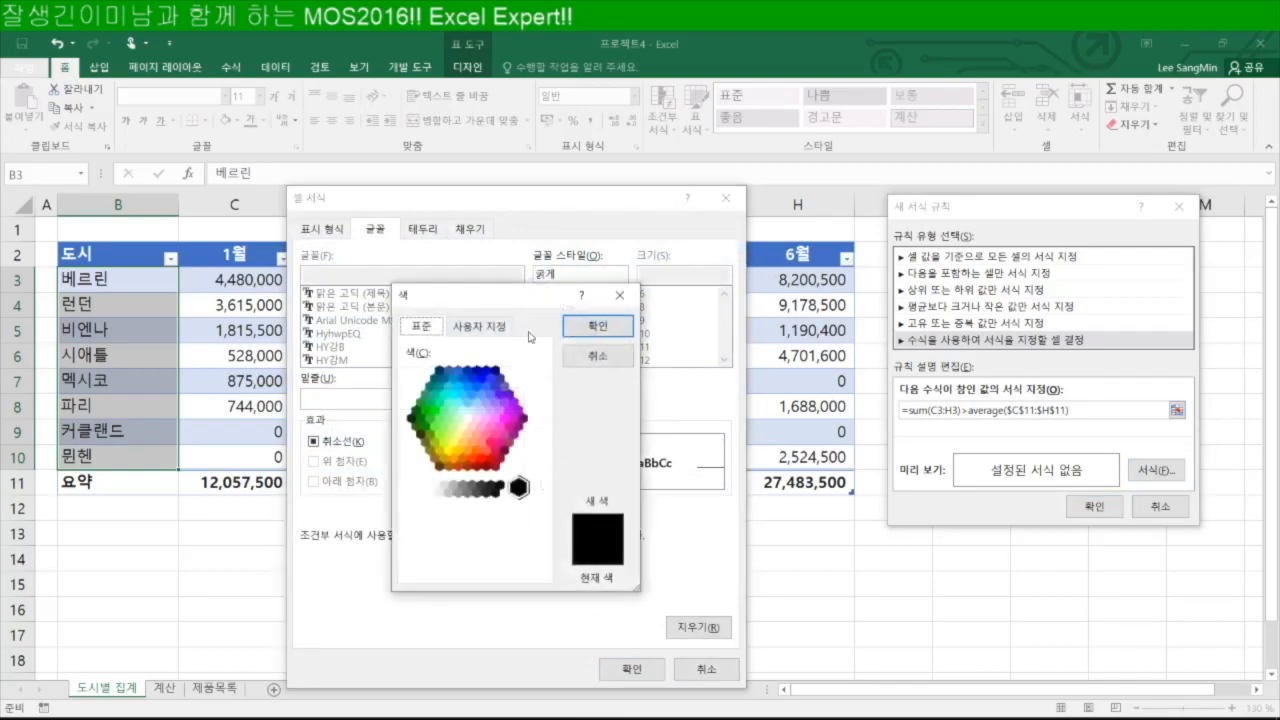
pyautogui.click(481, 326)
pyautogui.click(477, 496)
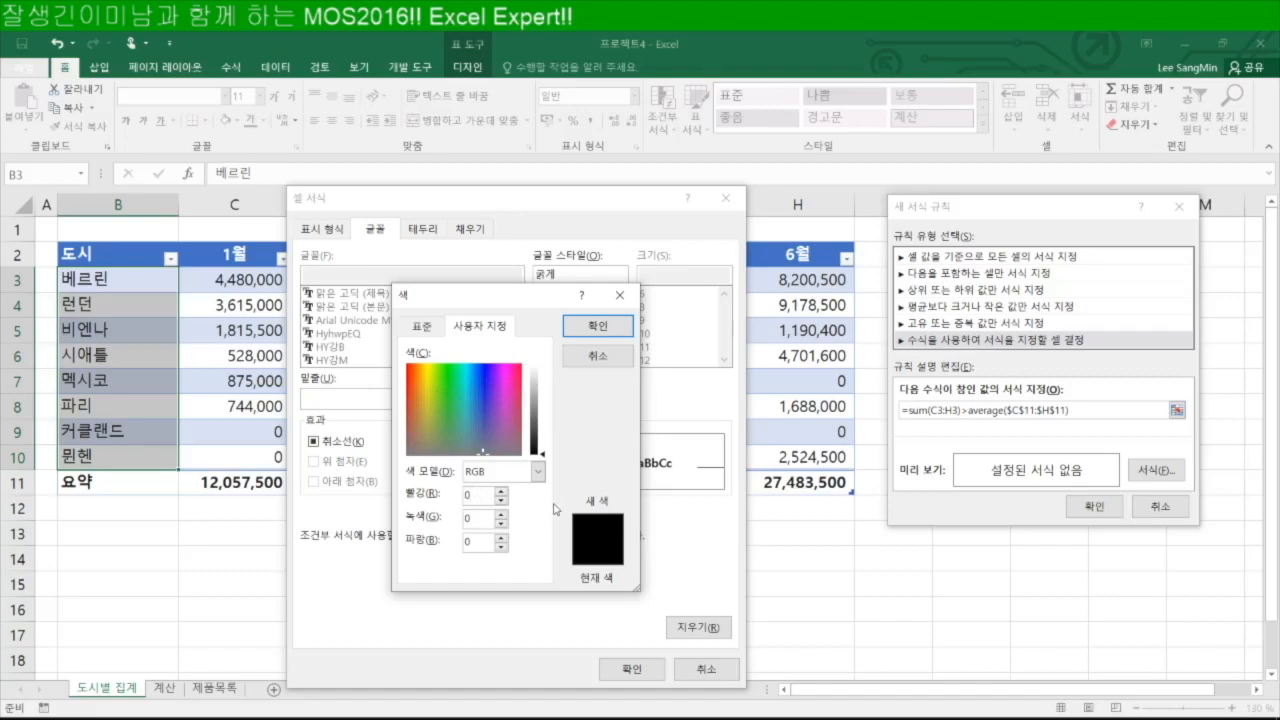
pyautogui.press('BackSpace')
pyautogui.write('19')
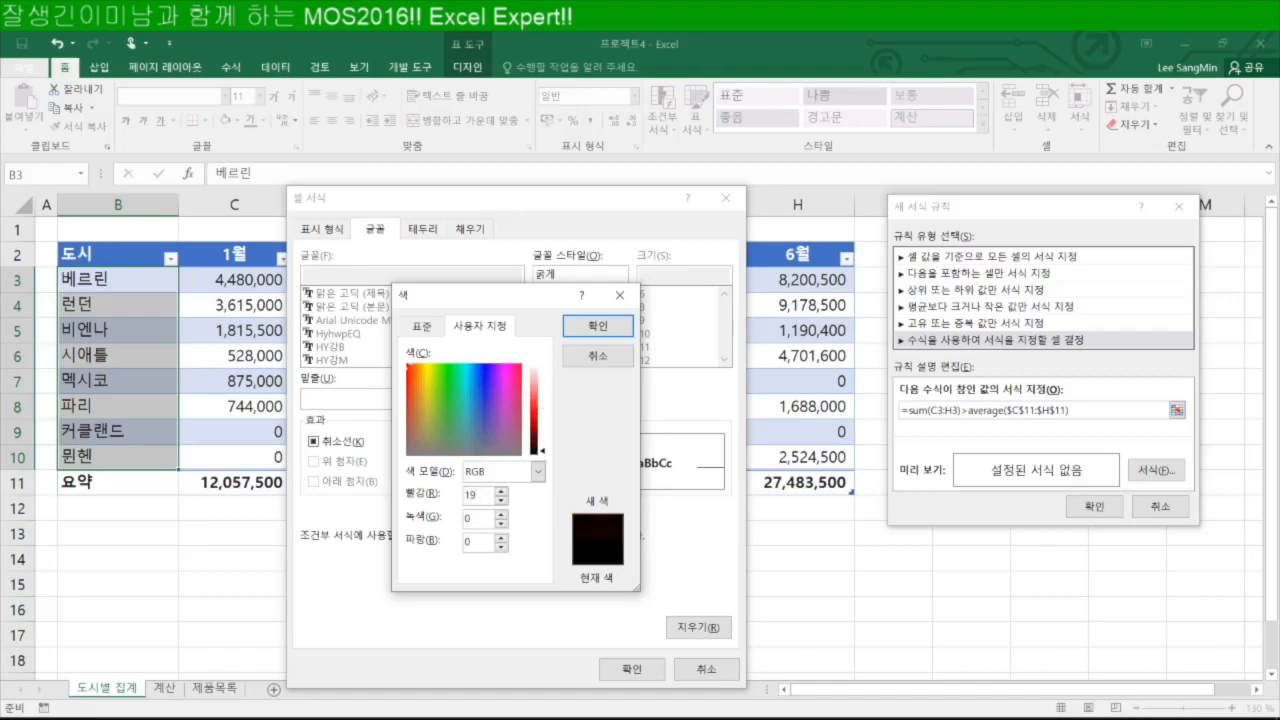
pyautogui.write('225')
pyautogui.click(597, 325)
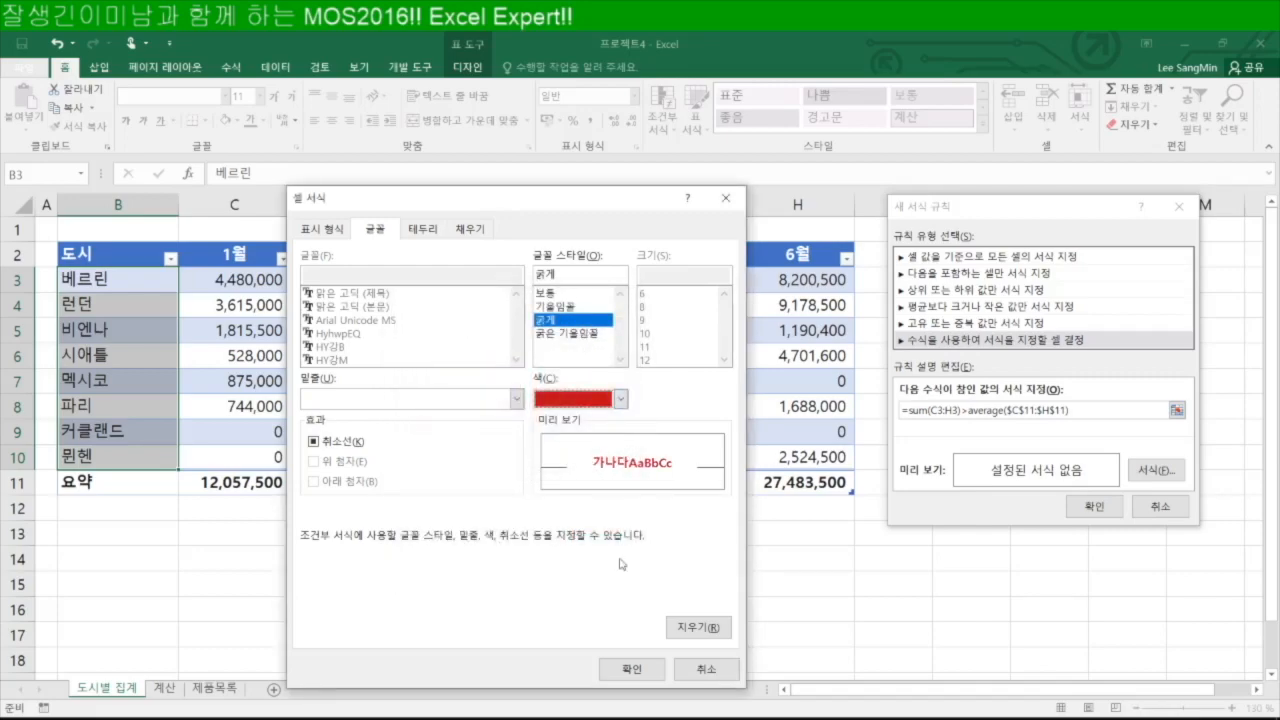
pyautogui.click(634, 669)
pyautogui.click(1093, 508)
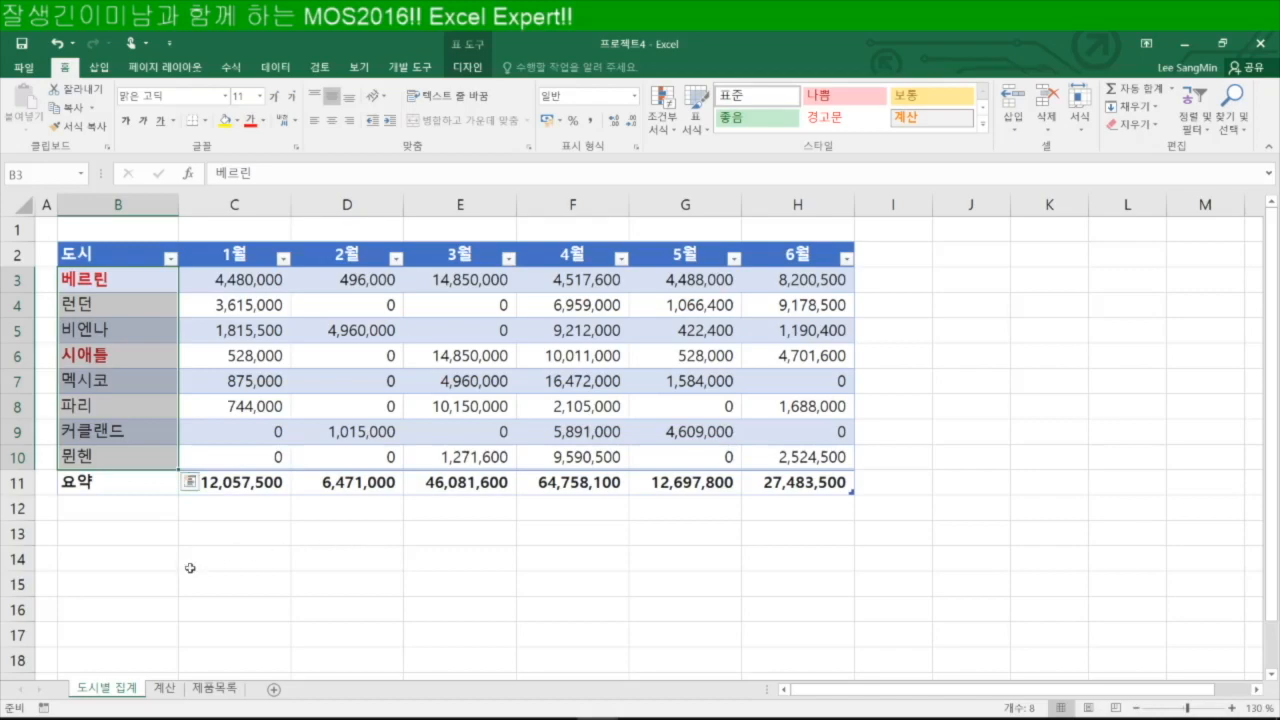
# On the 계산 sheet, enter =NOW() in the merged cell F1 beside 날짜.
pyautogui.click(164, 689)
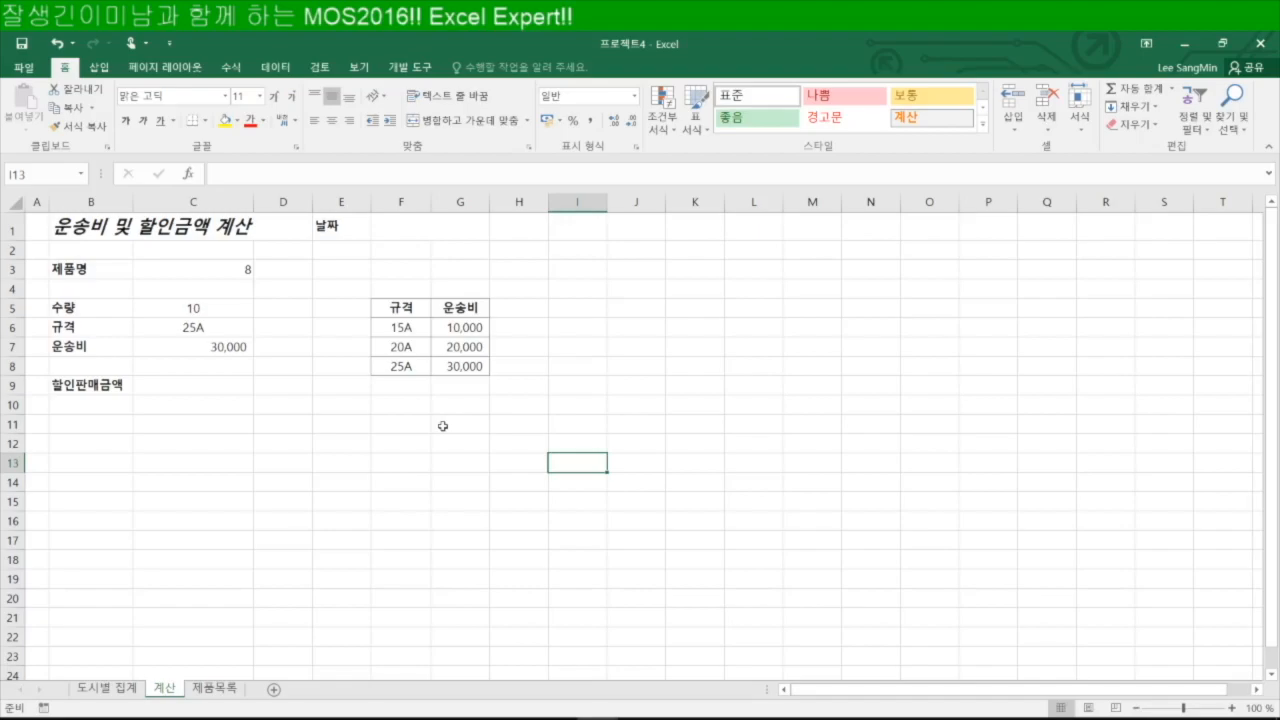
pyautogui.click(426, 231)
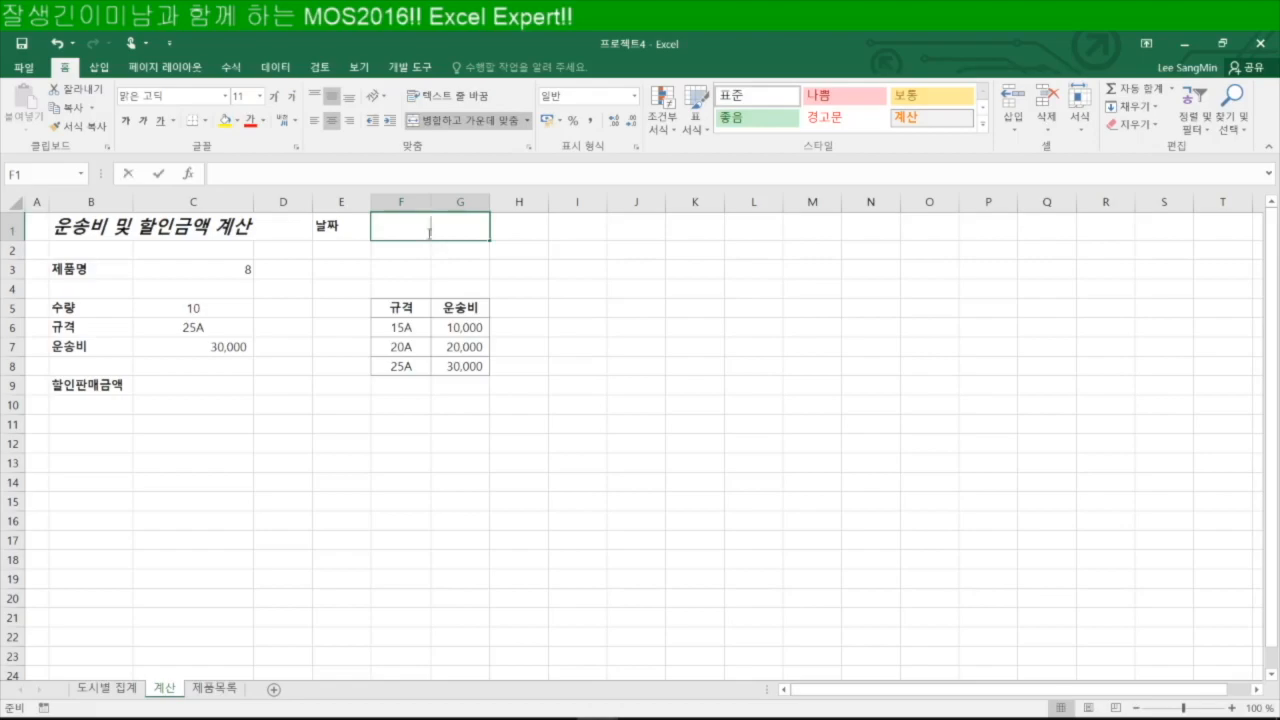
pyautogui.write('=now')
pyautogui.press('Tab')
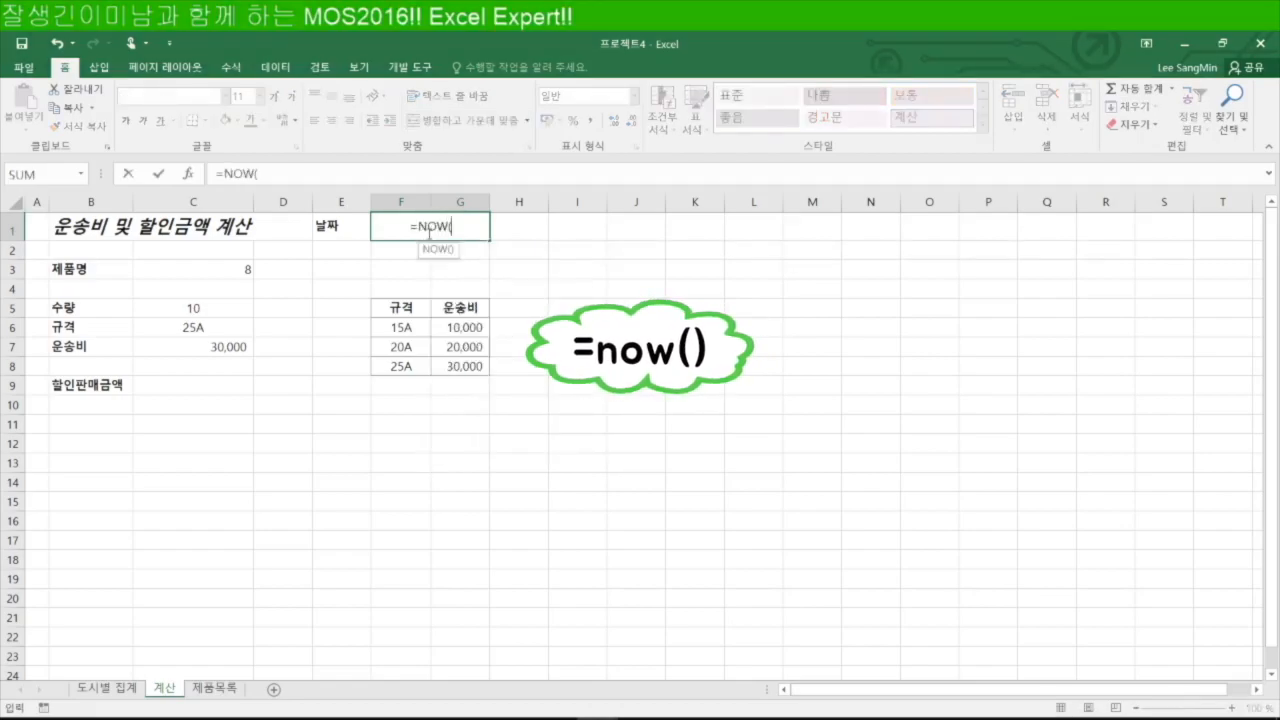
pyautogui.write(')')
pyautogui.press('Return')
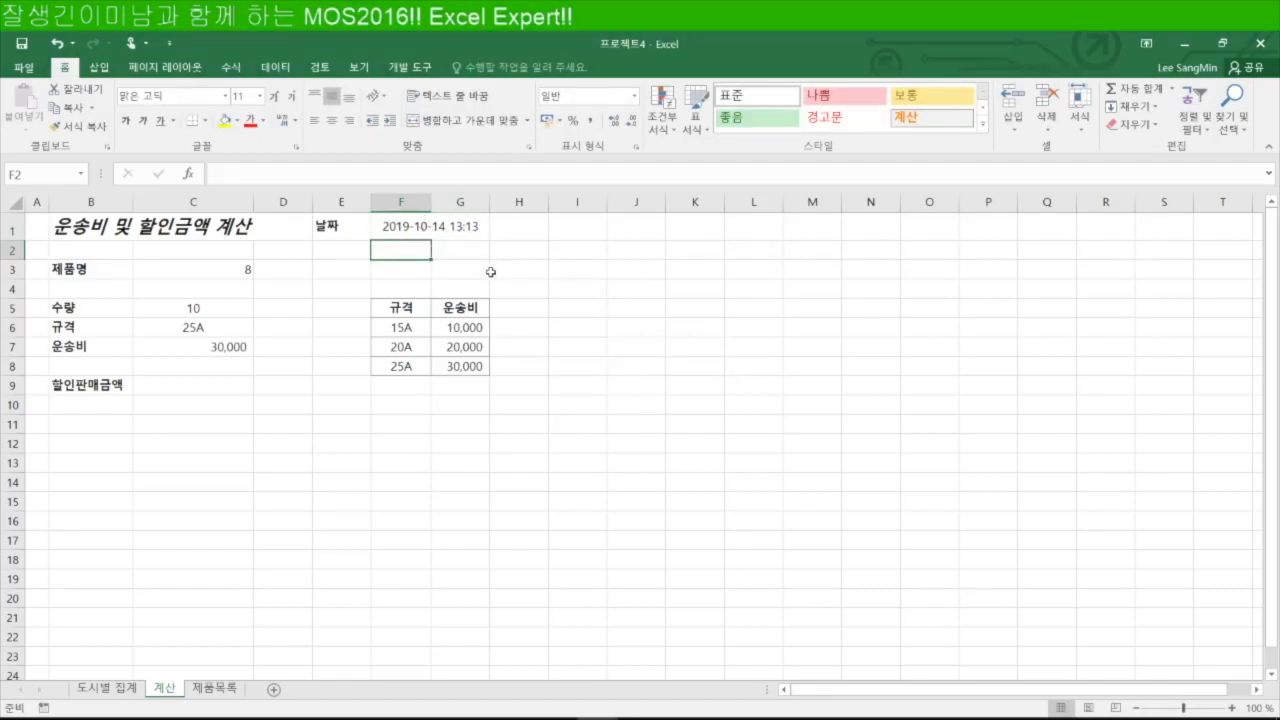
# Enter =TODAY() in cell F2, below the current date and time.
pyautogui.write('=tod')
pyautogui.press('Tab')
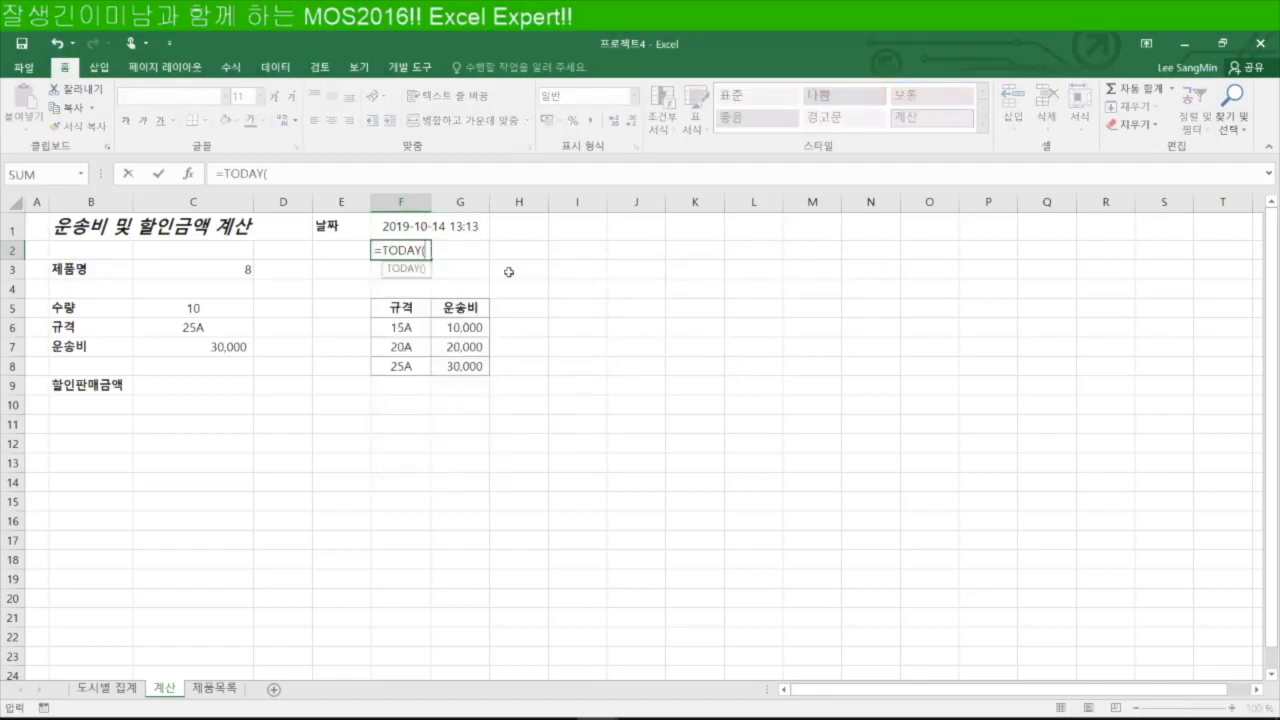
pyautogui.press('Return')
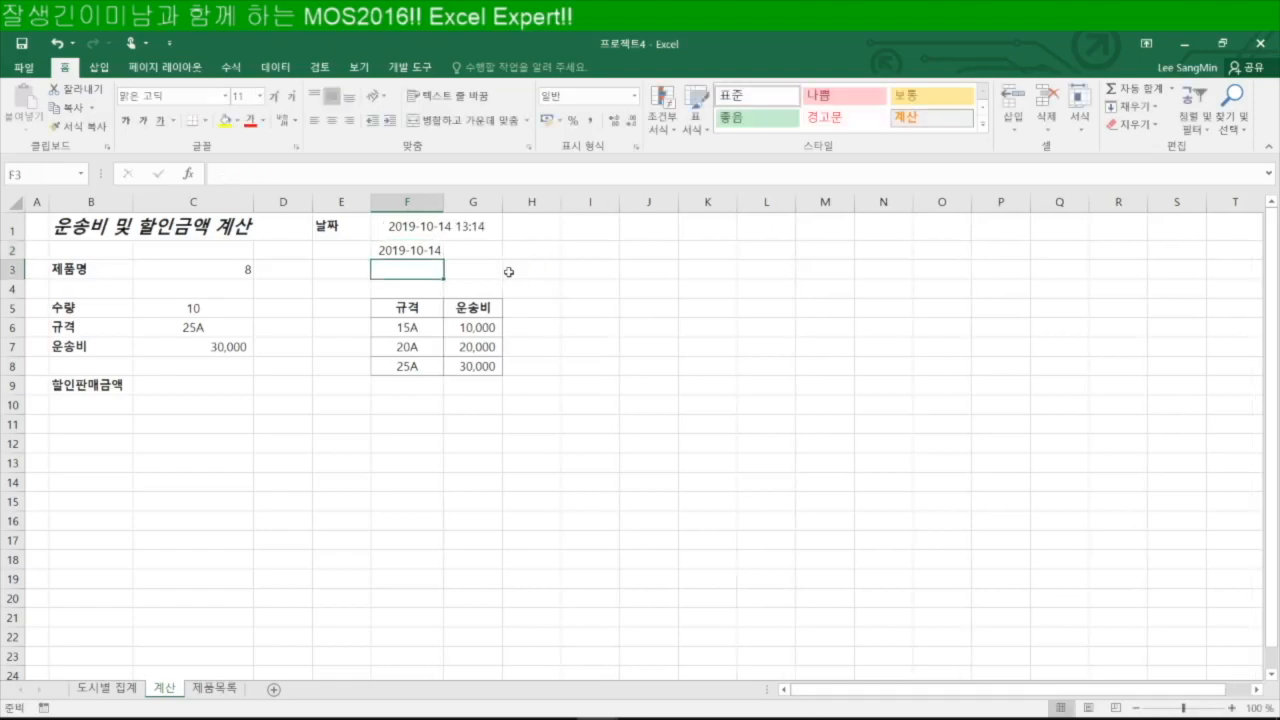
pyautogui.press('Up')
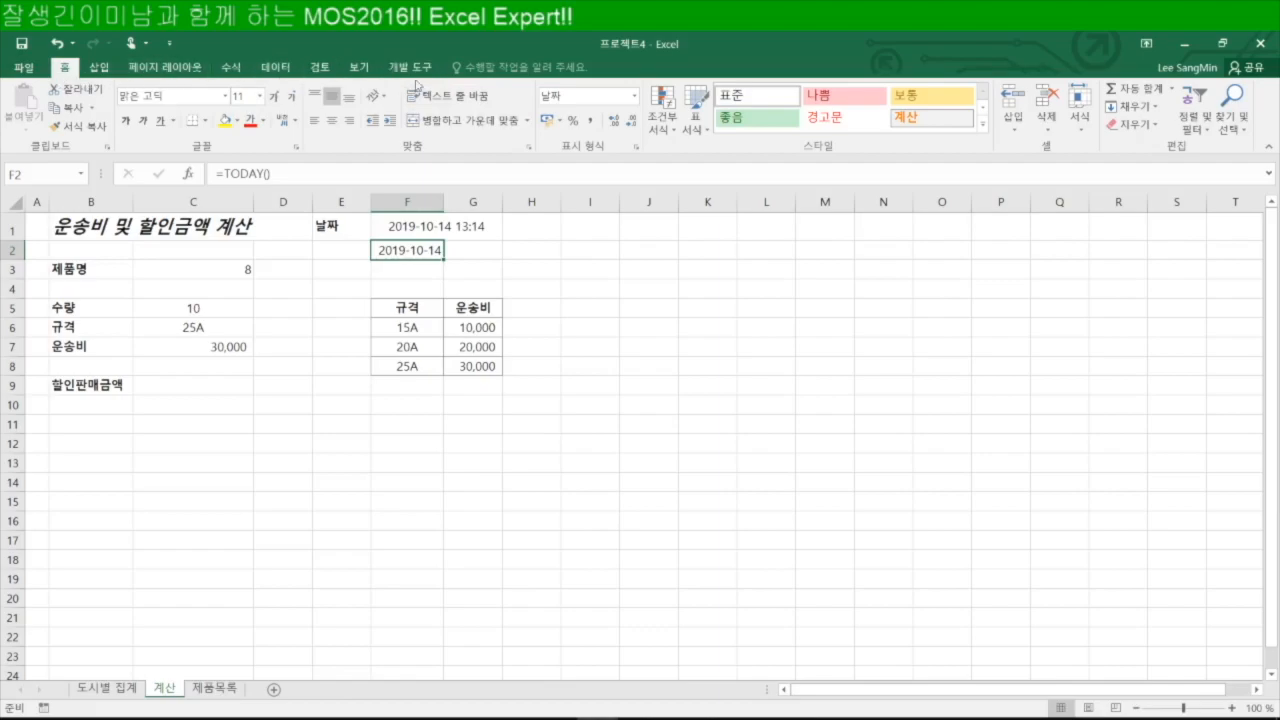
# Examine the 개발 도구 entry in the ribbon customization options and leave the options without saving changes.
pyautogui.rightClick(467, 147)
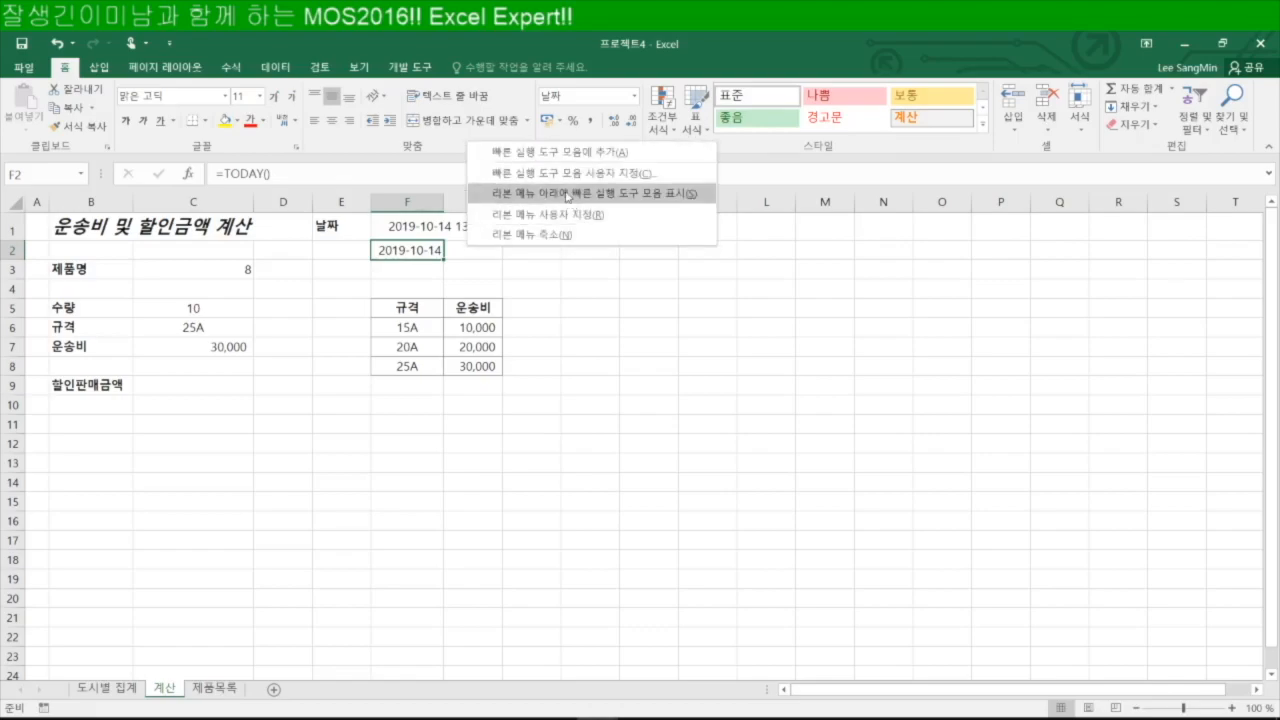
pyautogui.click(577, 216)
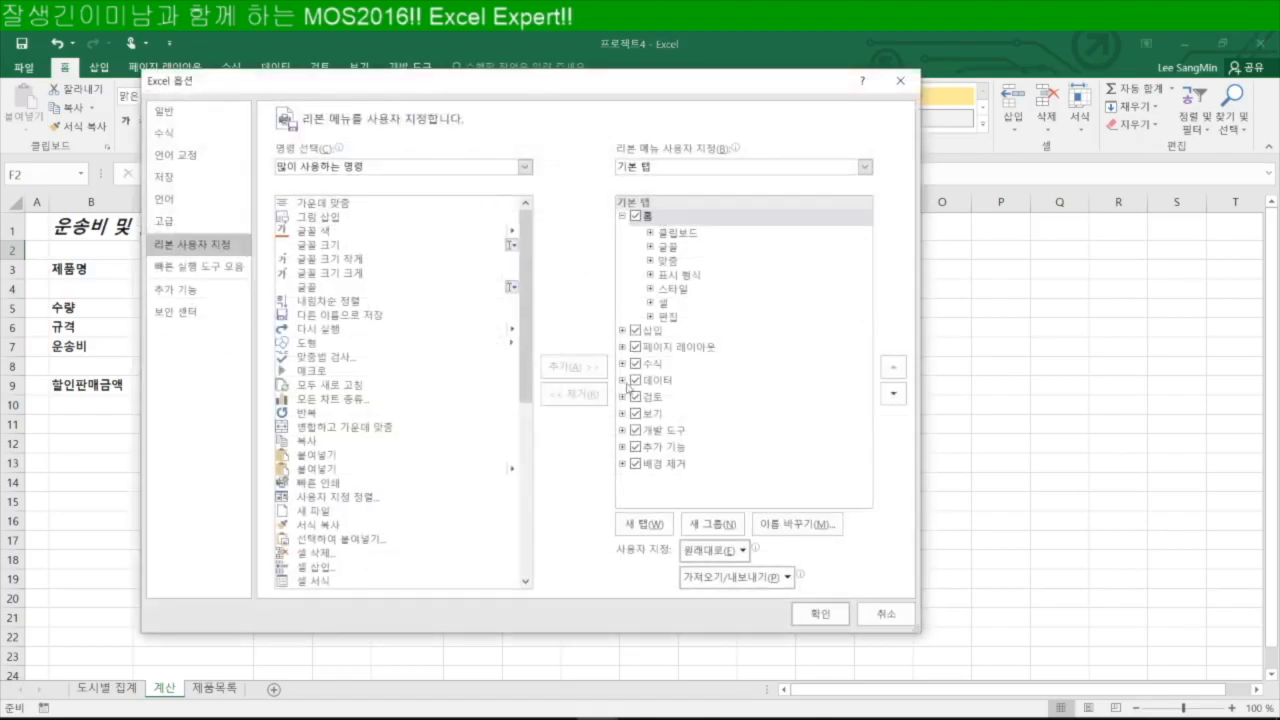
pyautogui.click(636, 432)
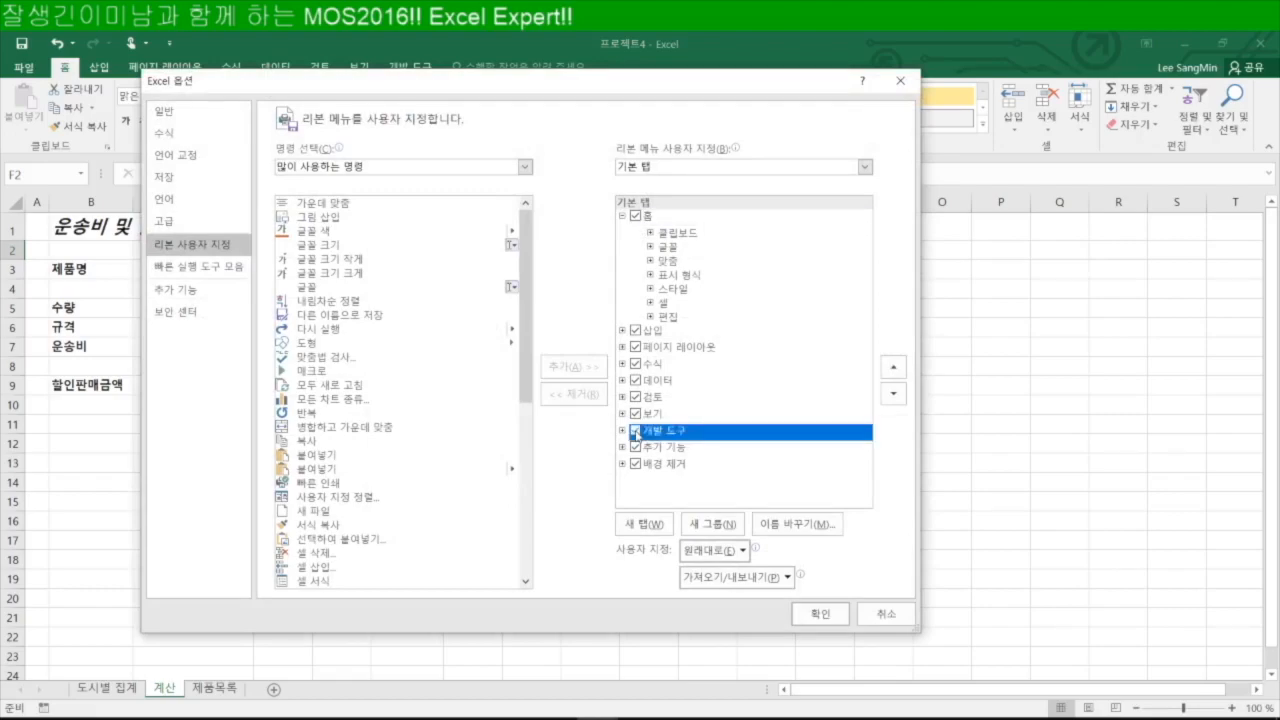
pyautogui.click(887, 613)
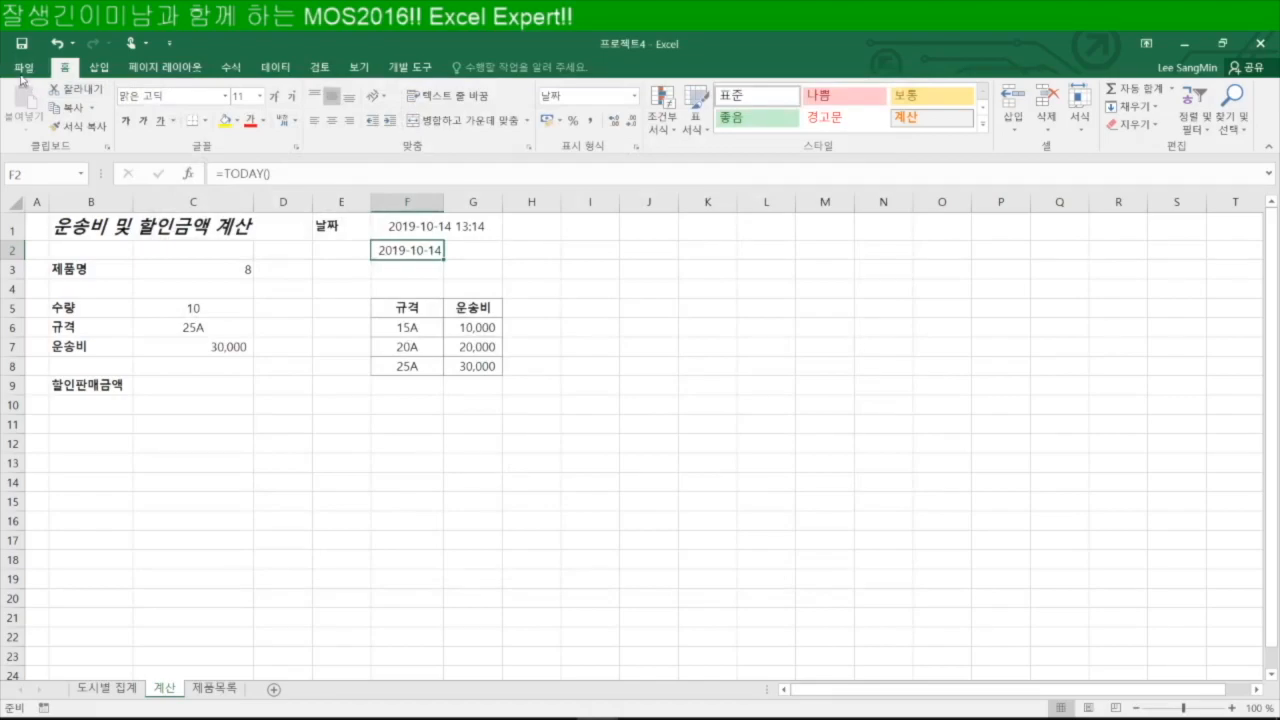
pyautogui.click(27, 69)
pyautogui.click(28, 440)
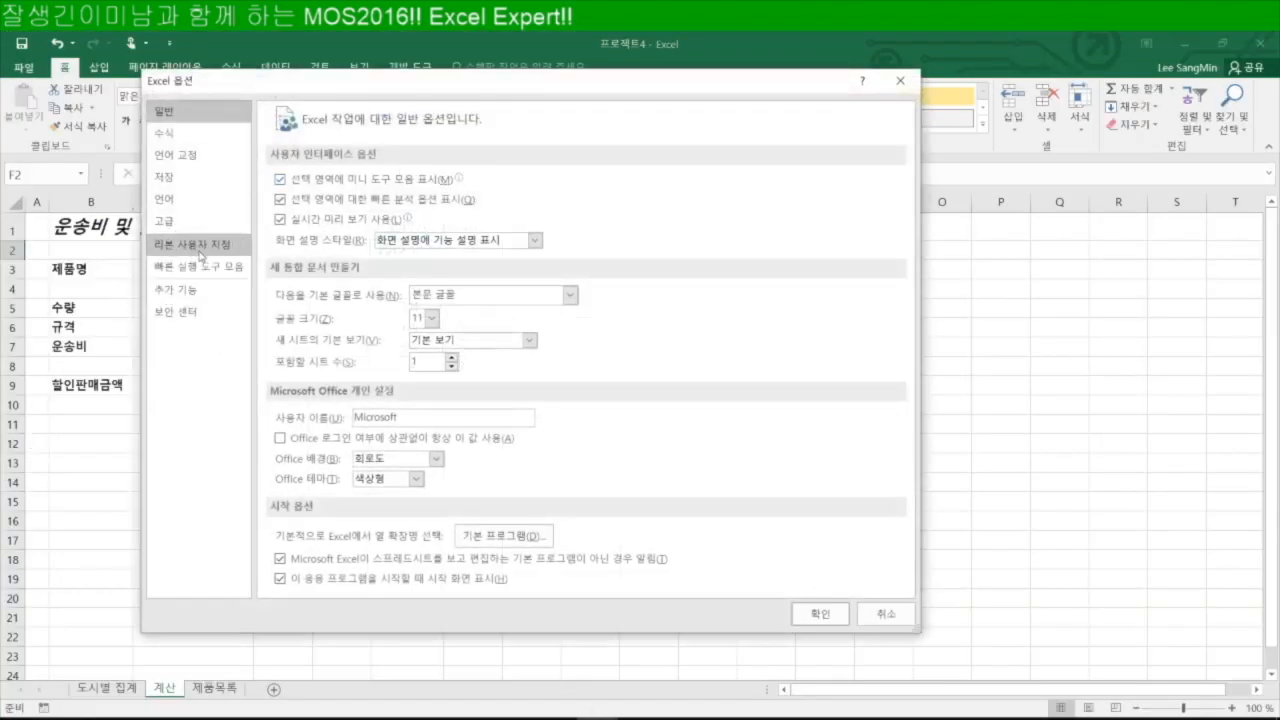
pyautogui.click(202, 245)
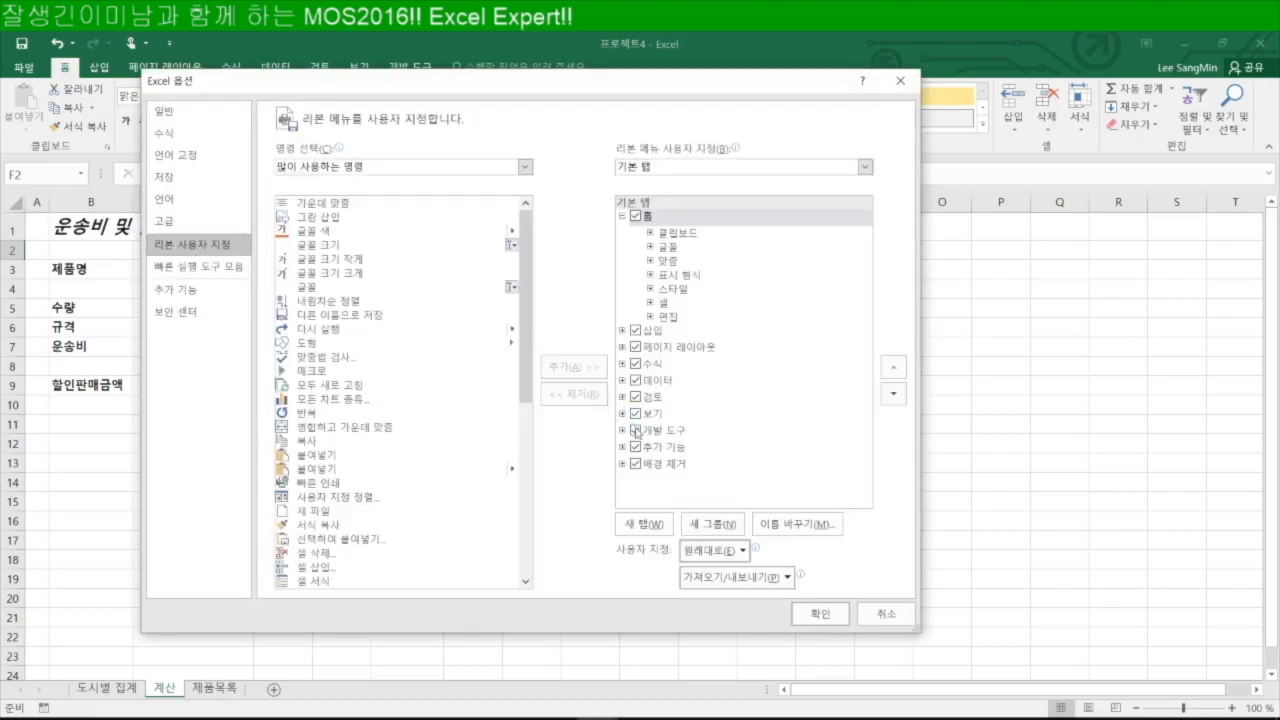
pyautogui.click(886, 613)
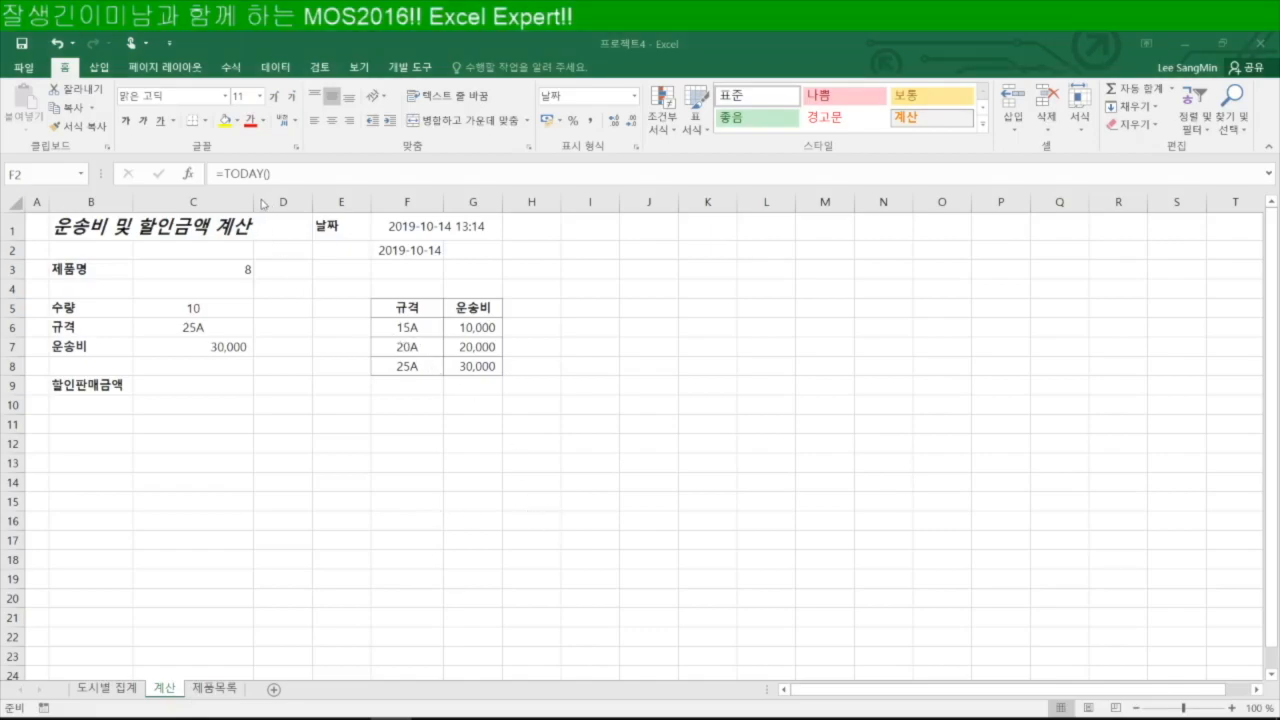
# Draw a combo box form control over cell C3 beside 제품명, filling the cell.
pyautogui.press('F2')
pyautogui.click(209, 271)
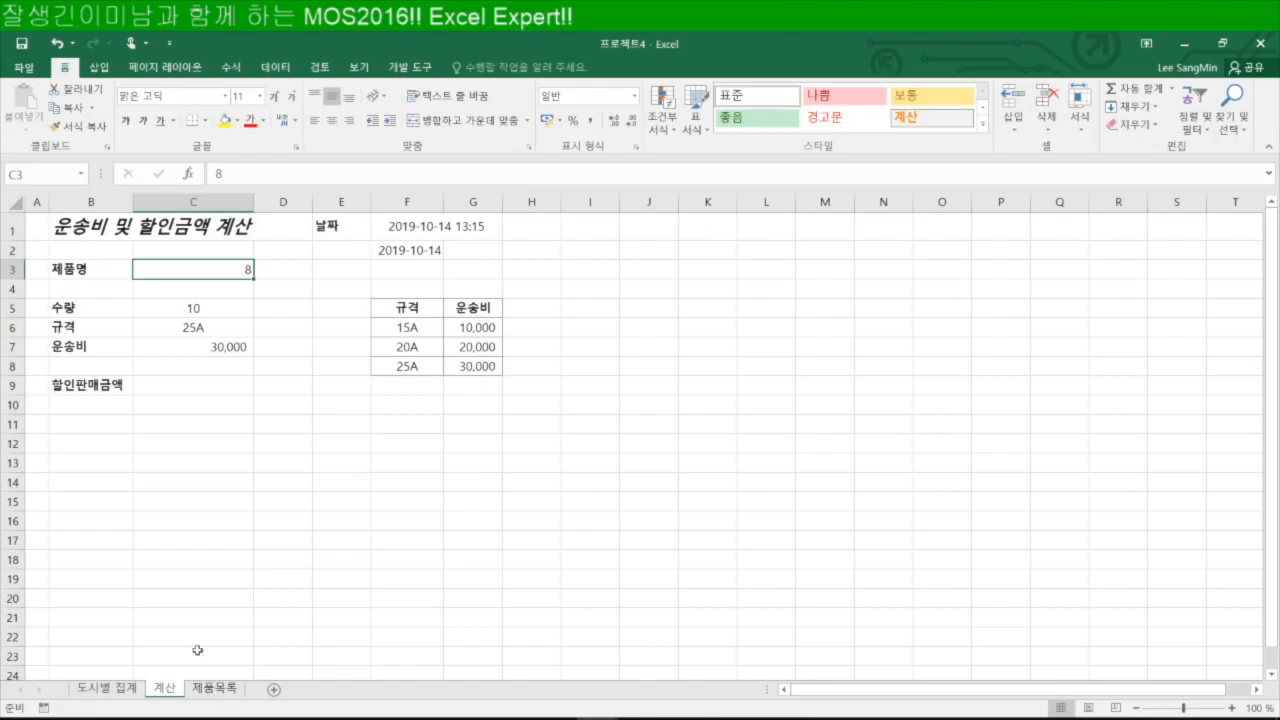
pyautogui.click(416, 69)
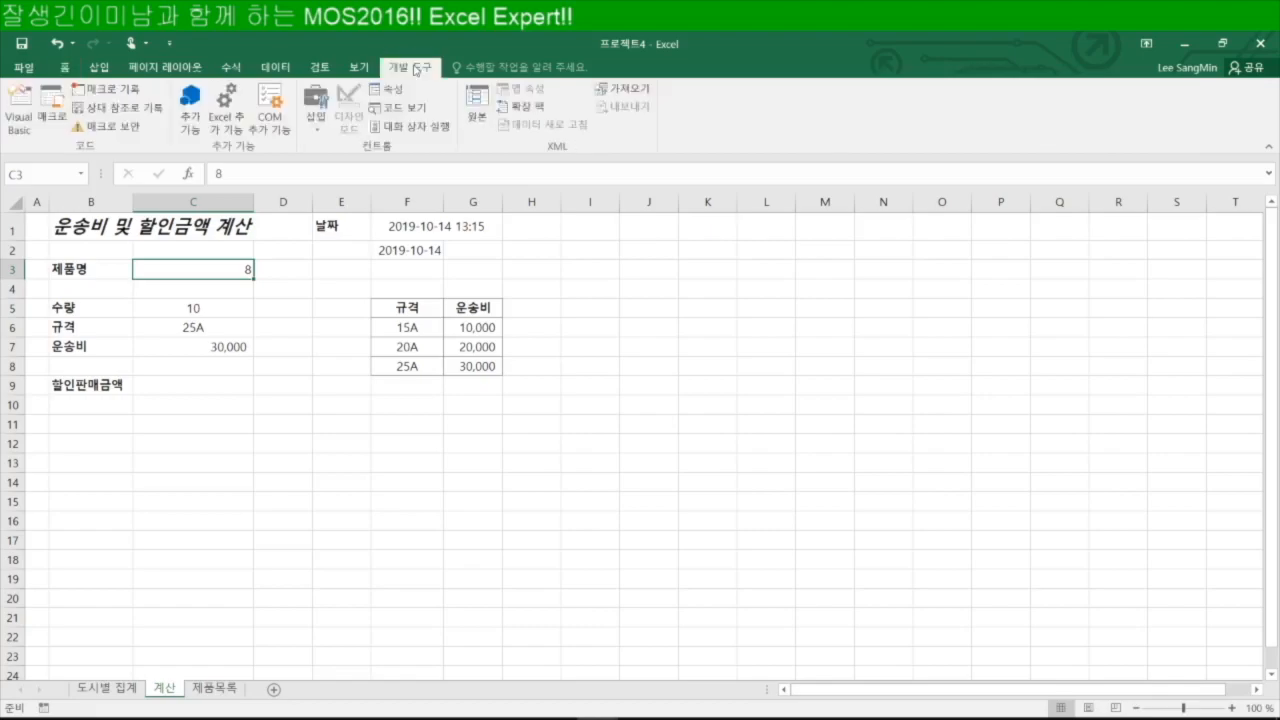
pyautogui.click(308, 130)
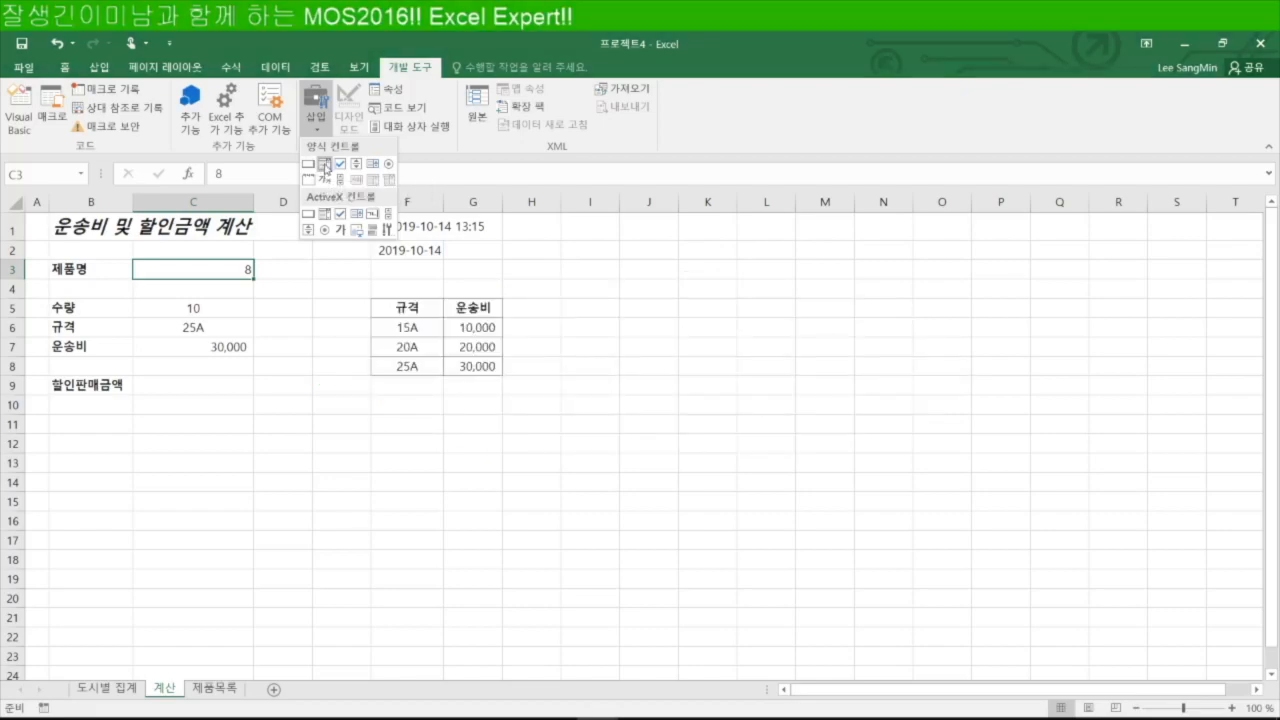
pyautogui.click(324, 167)
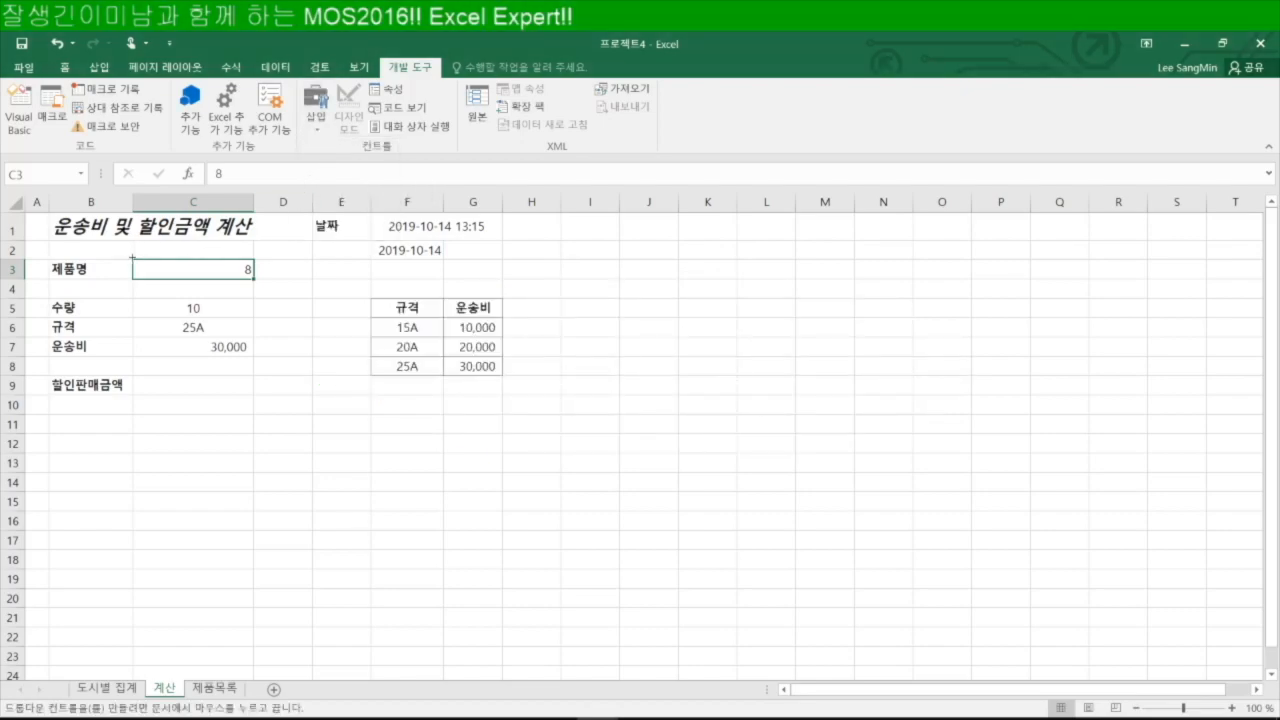
pyautogui.moveTo(132, 259); pyautogui.dragTo(253, 274)
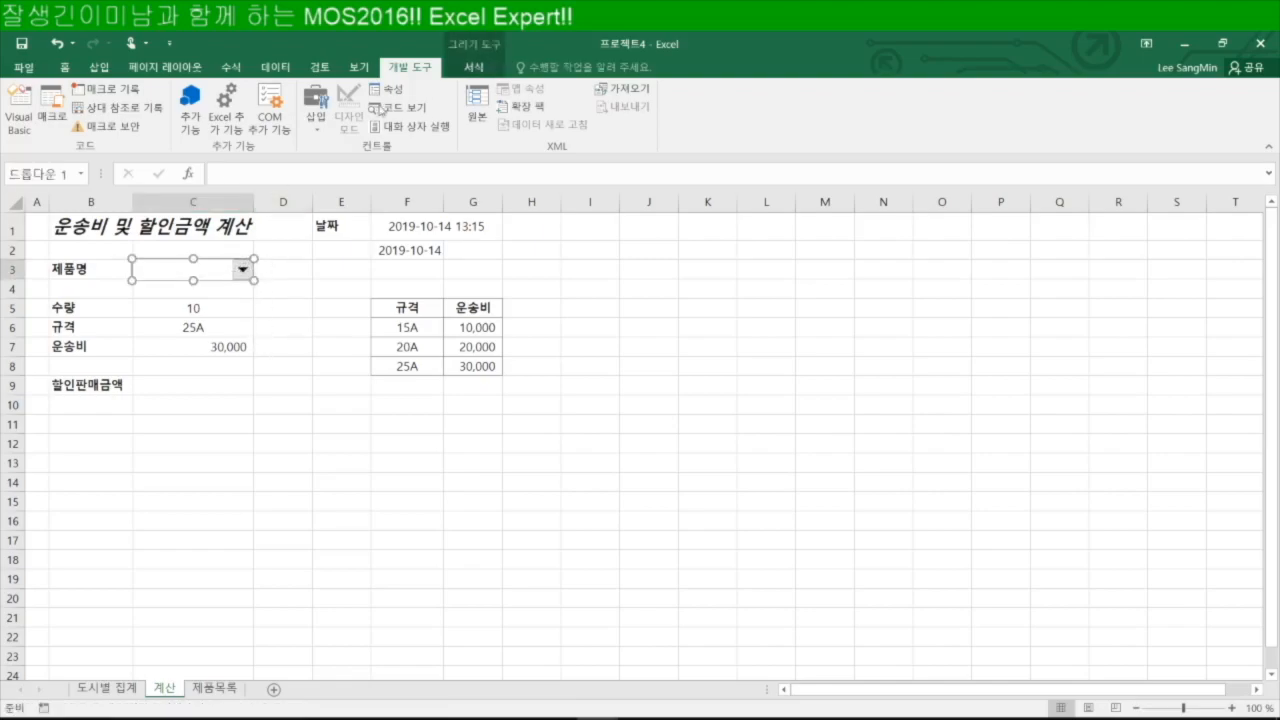
# Set the combo box's input range to the product names in 제품목록!$B$3:$B$12.
pyautogui.rightClick(240, 270)
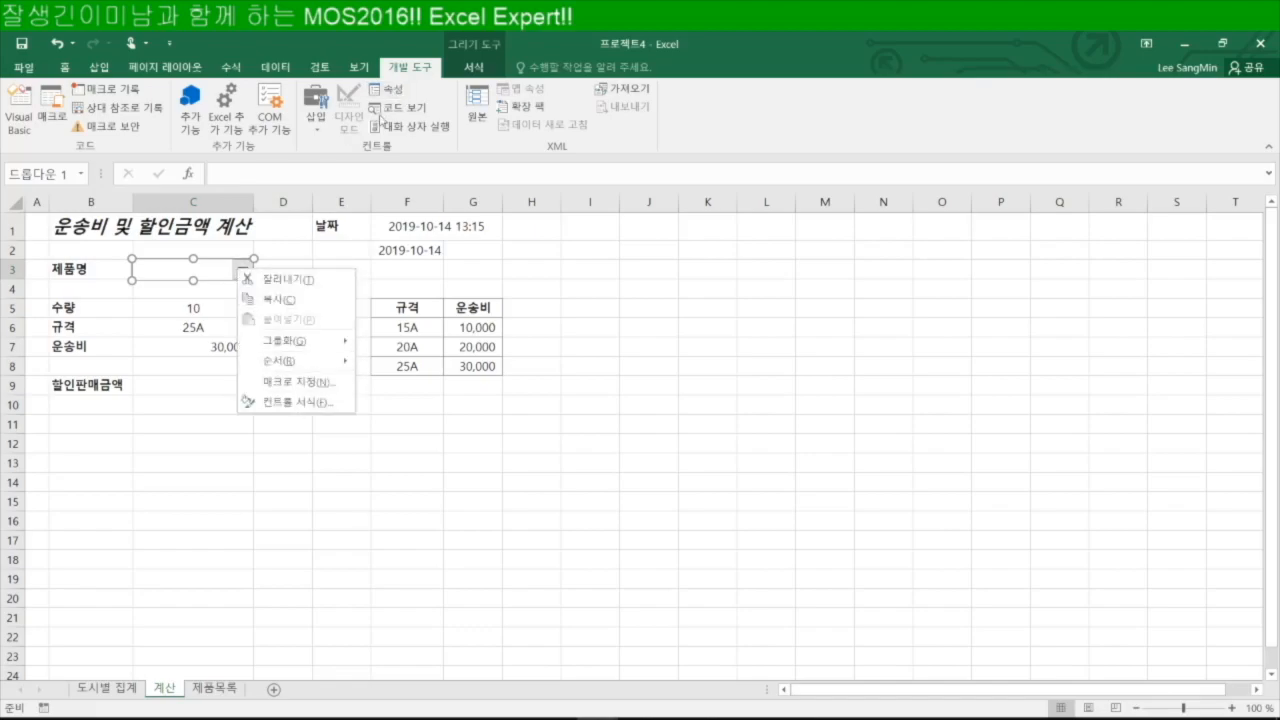
pyautogui.click(394, 92)
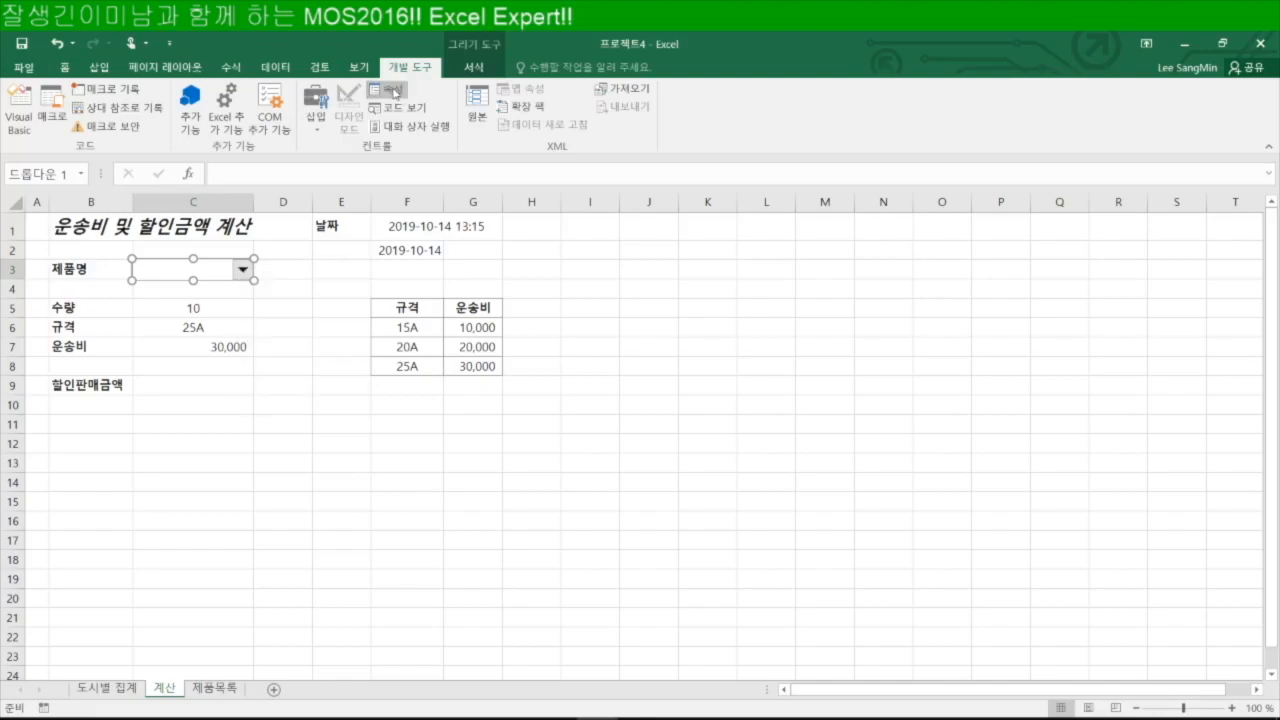
pyautogui.moveTo(1002, 136); pyautogui.dragTo(794, 173)
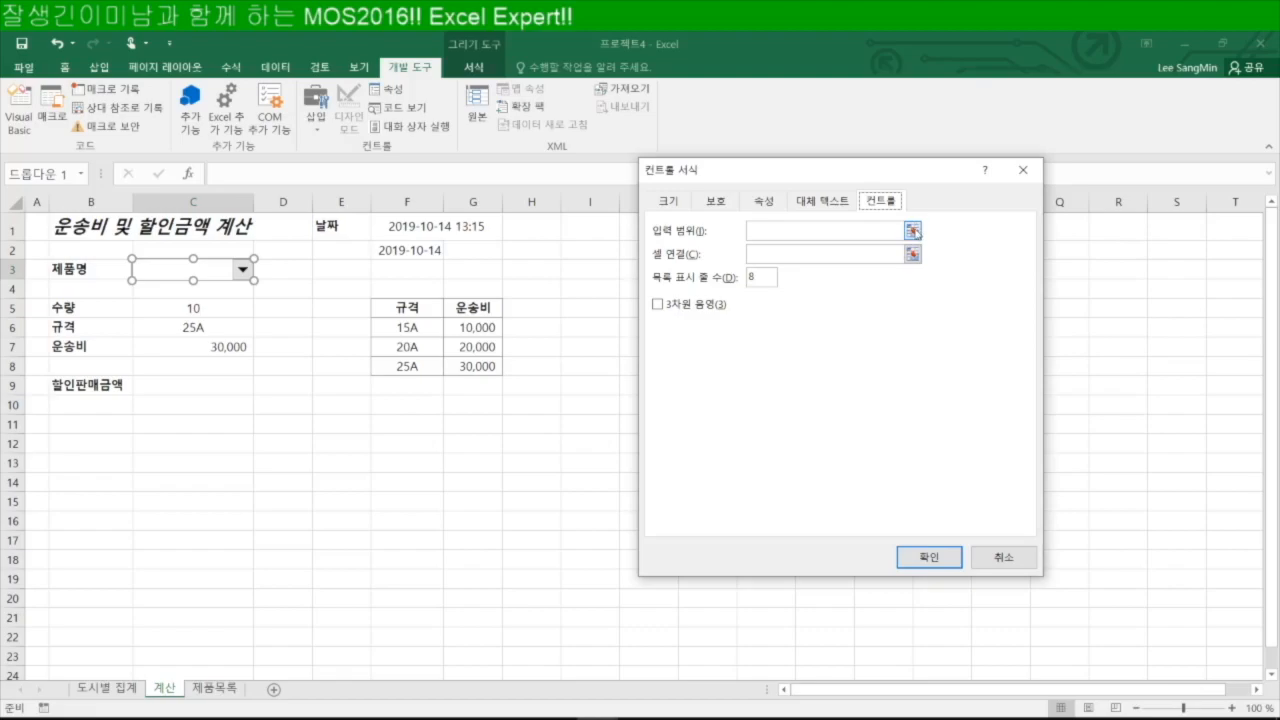
pyautogui.click(913, 230)
pyautogui.click(213, 688)
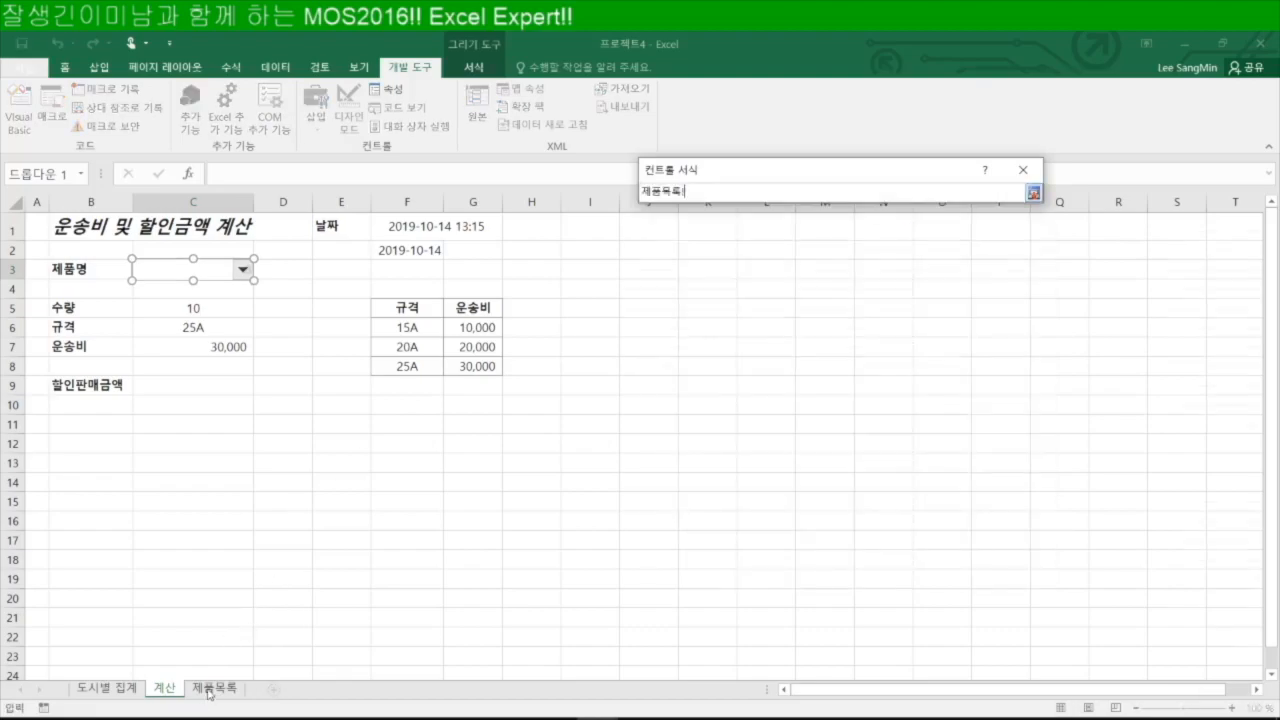
pyautogui.moveTo(137, 261); pyautogui.dragTo(143, 437)
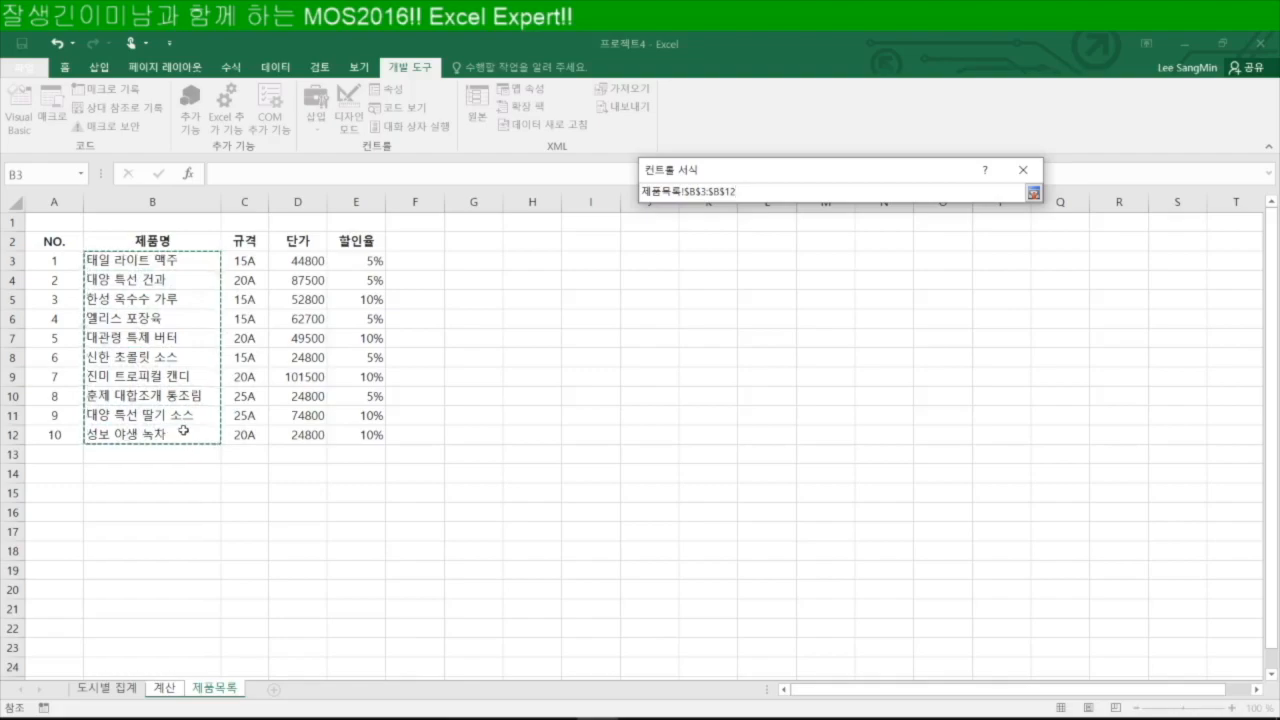
pyautogui.press('Return')
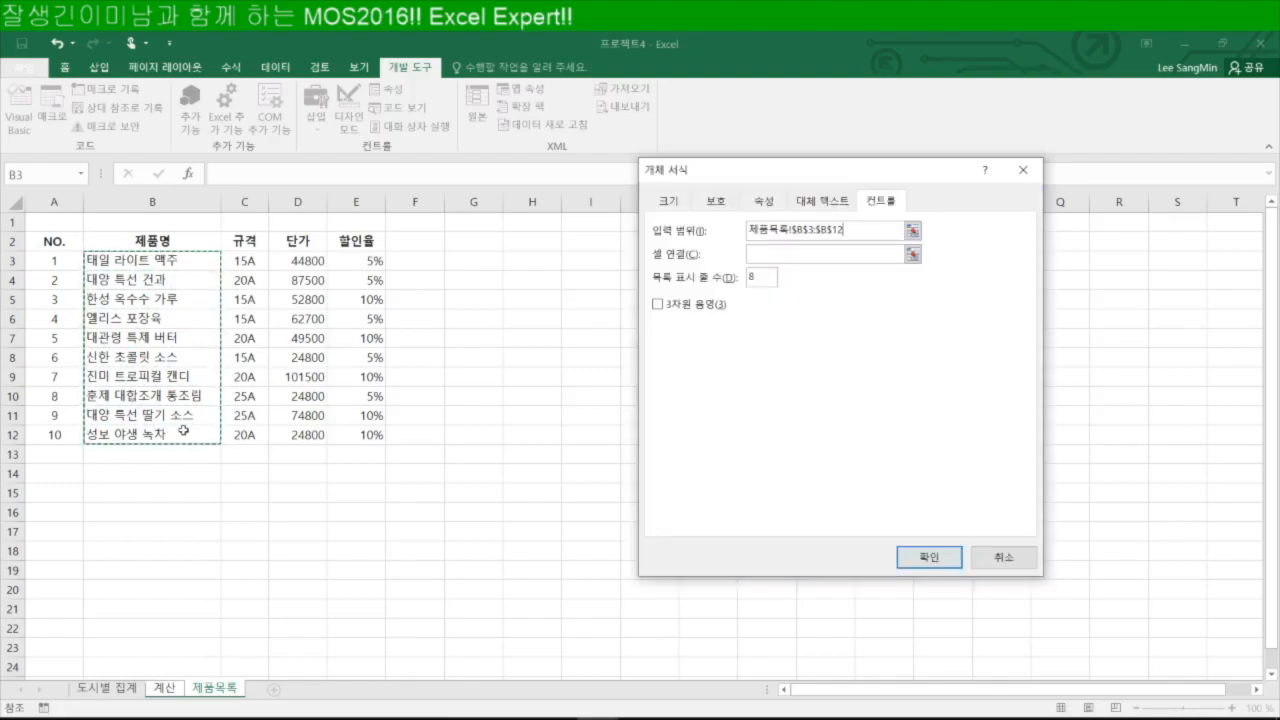
# Set the combo box's cell link to $C$3 on the 계산 sheet.
pyautogui.click(914, 257)
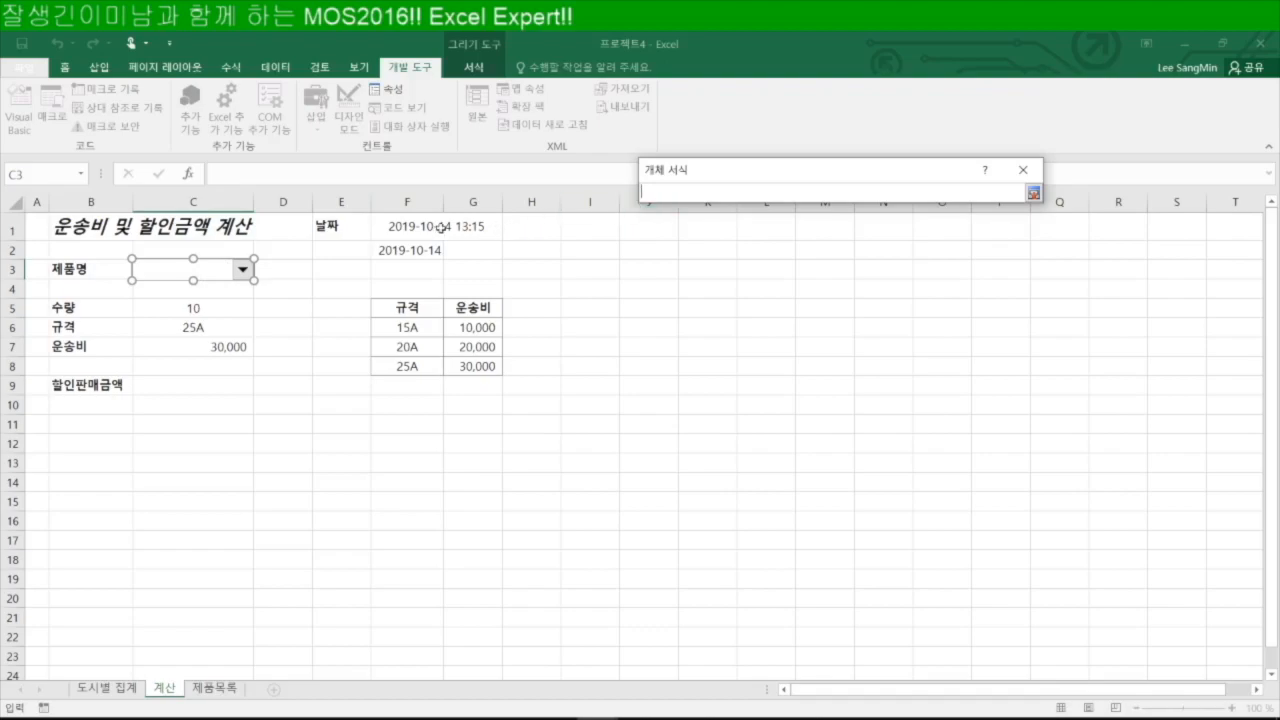
pyautogui.click(161, 250)
pyautogui.press('BackSpace')
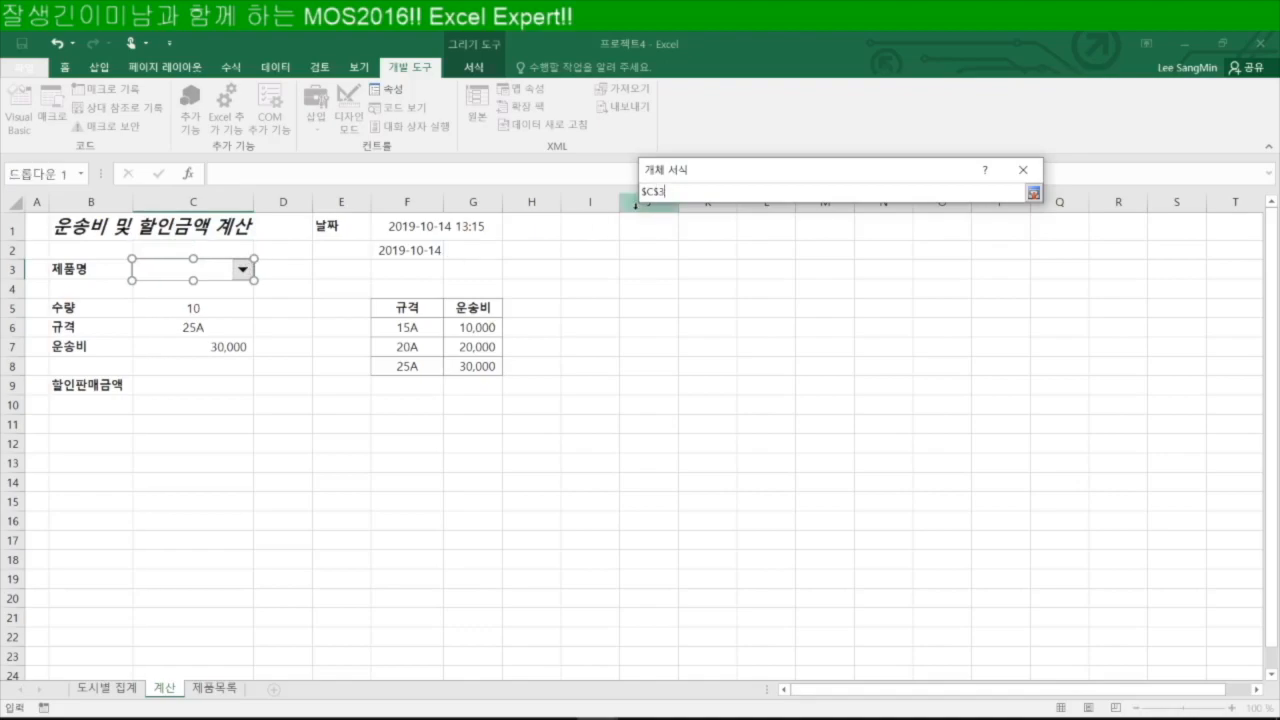
pyautogui.press('Return')
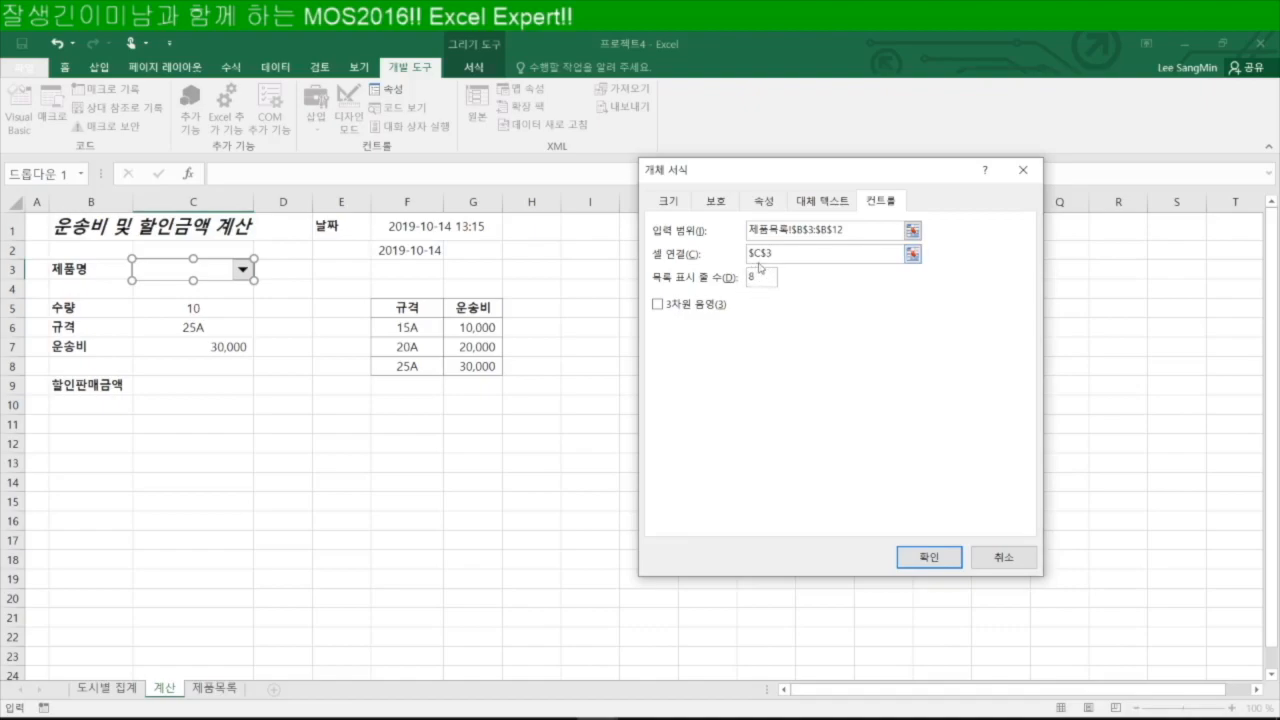
# Apply the combo box control settings and choose 신한 초콜릿 소스 from its product list.
pyautogui.click(929, 557)
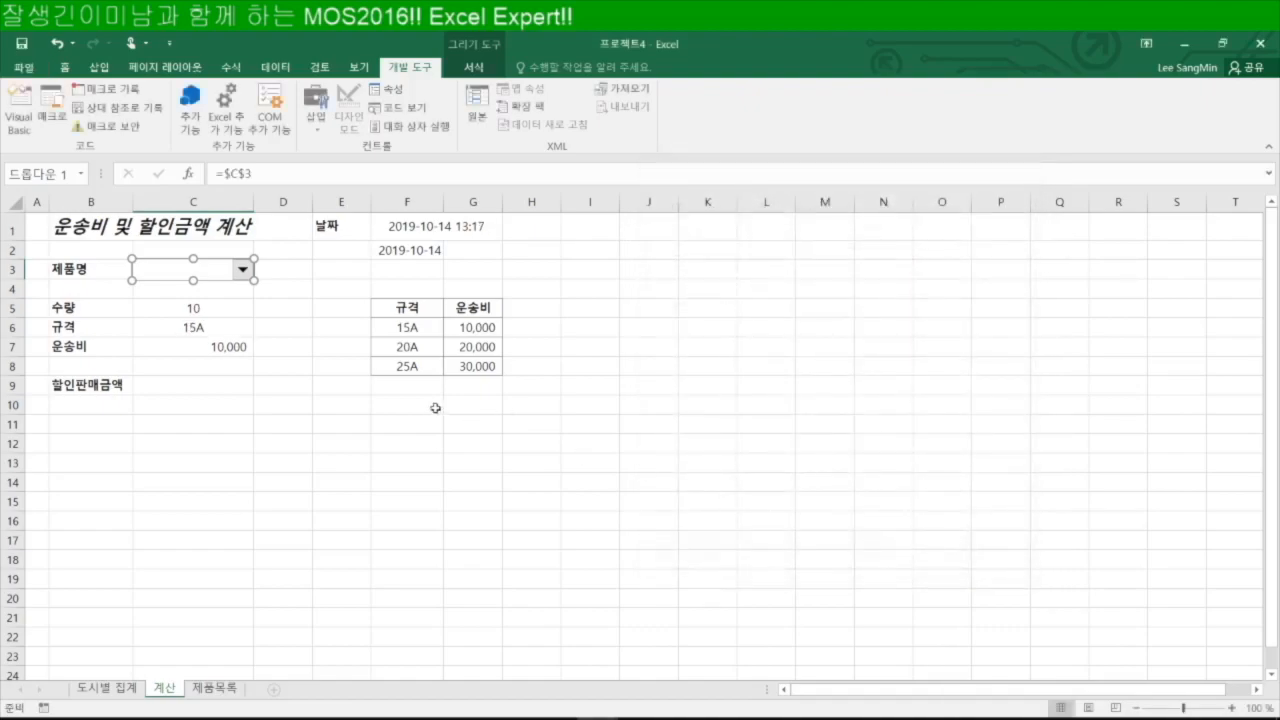
pyautogui.click(285, 324)
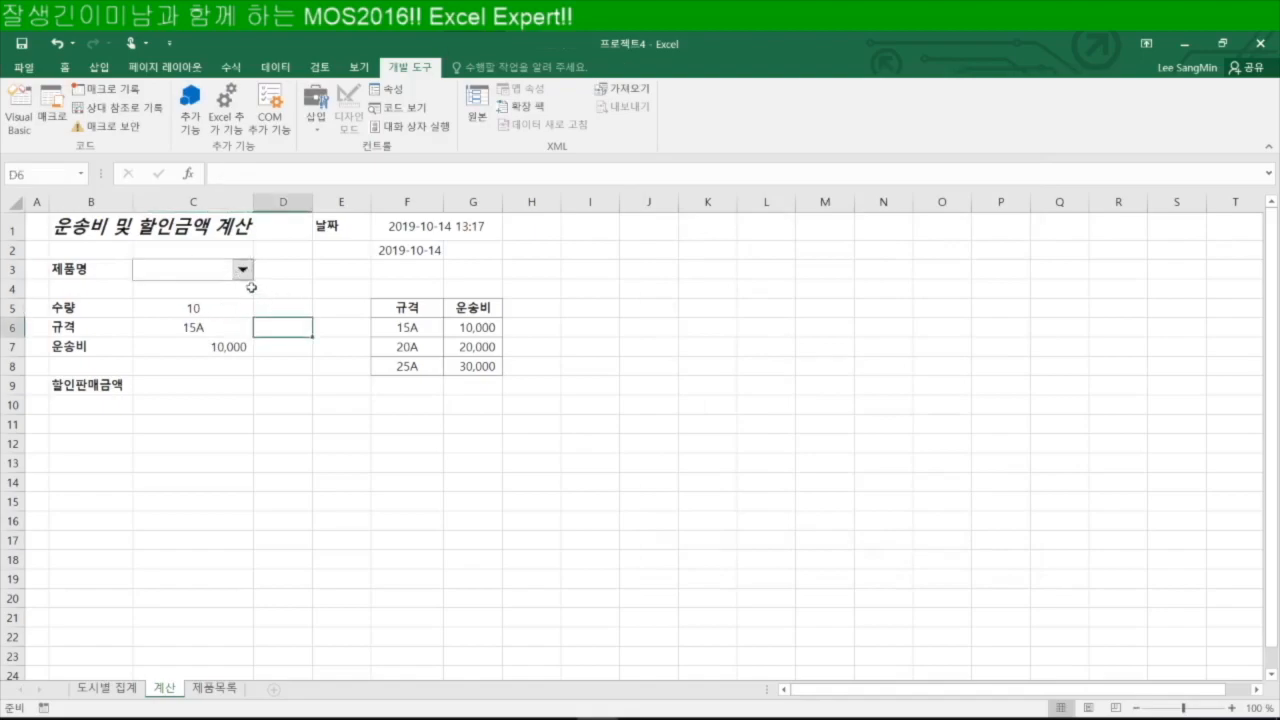
pyautogui.click(242, 270)
pyautogui.scroll(-2, 200, 334)
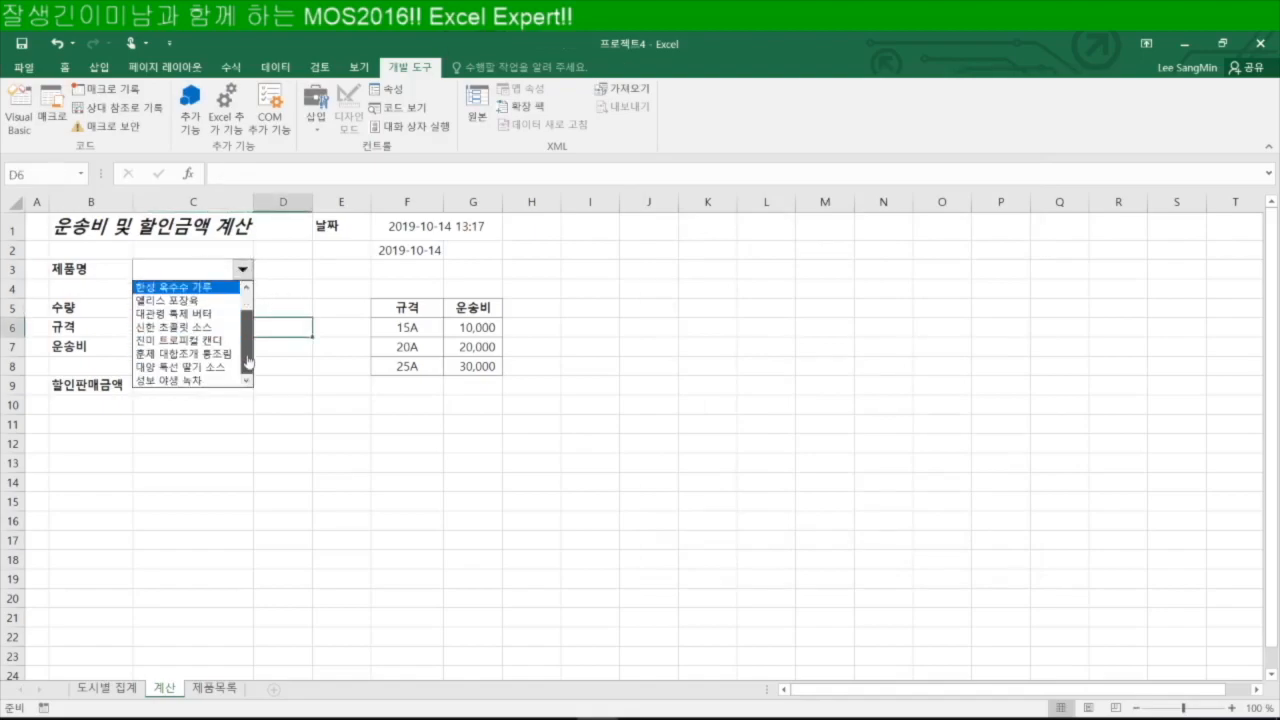
pyautogui.click(200, 334)
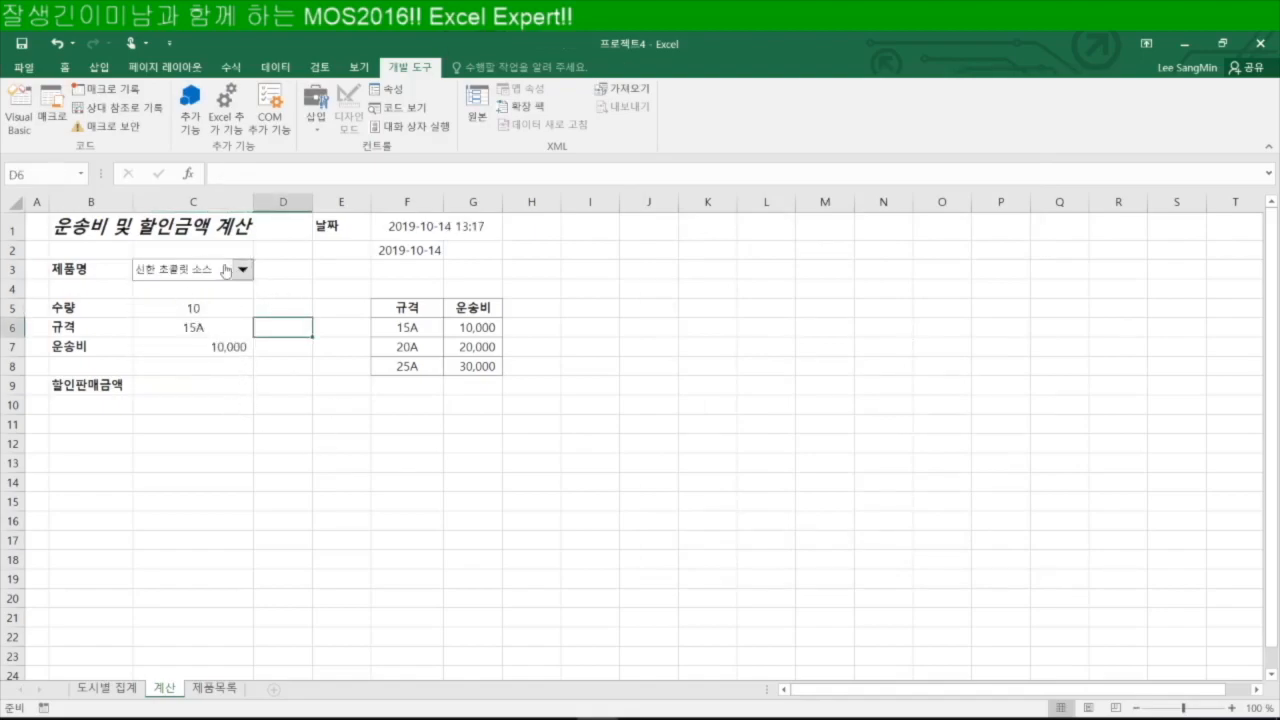
# Try other products in the combo box, including 훈제 대합조개 통조림.
pyautogui.click(243, 271)
pyautogui.click(215, 313)
pyautogui.click(202, 272)
pyautogui.click(241, 272)
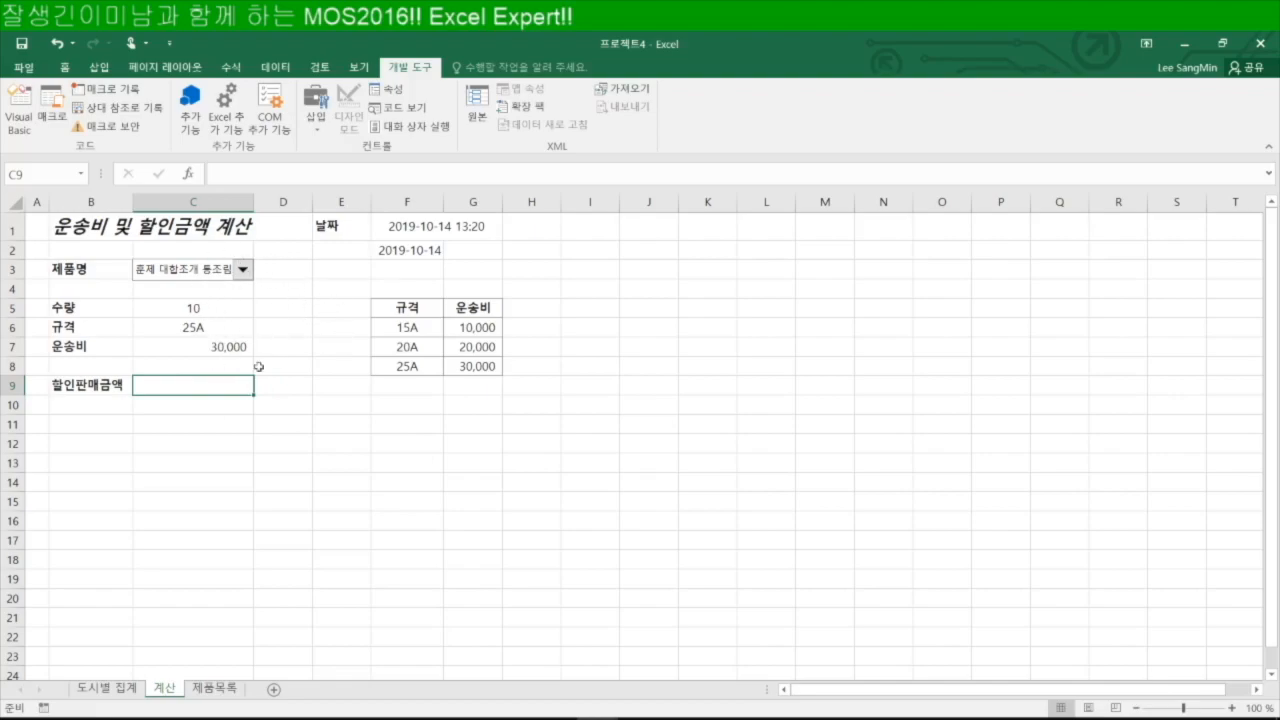
# Fill the 단가 and 할인율 values in D3:E12 of the 제품목록 sheet with yellow.
pyautogui.click(220, 690)
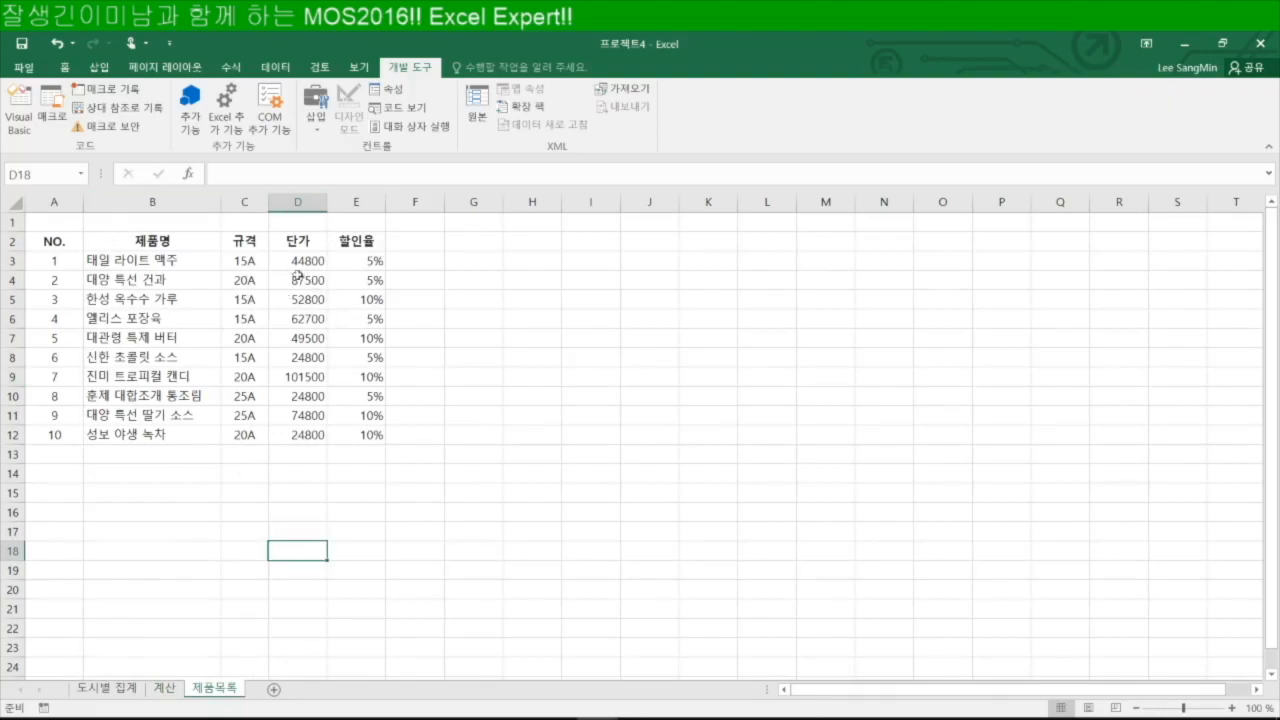
pyautogui.moveTo(296, 260); pyautogui.dragTo(369, 434)
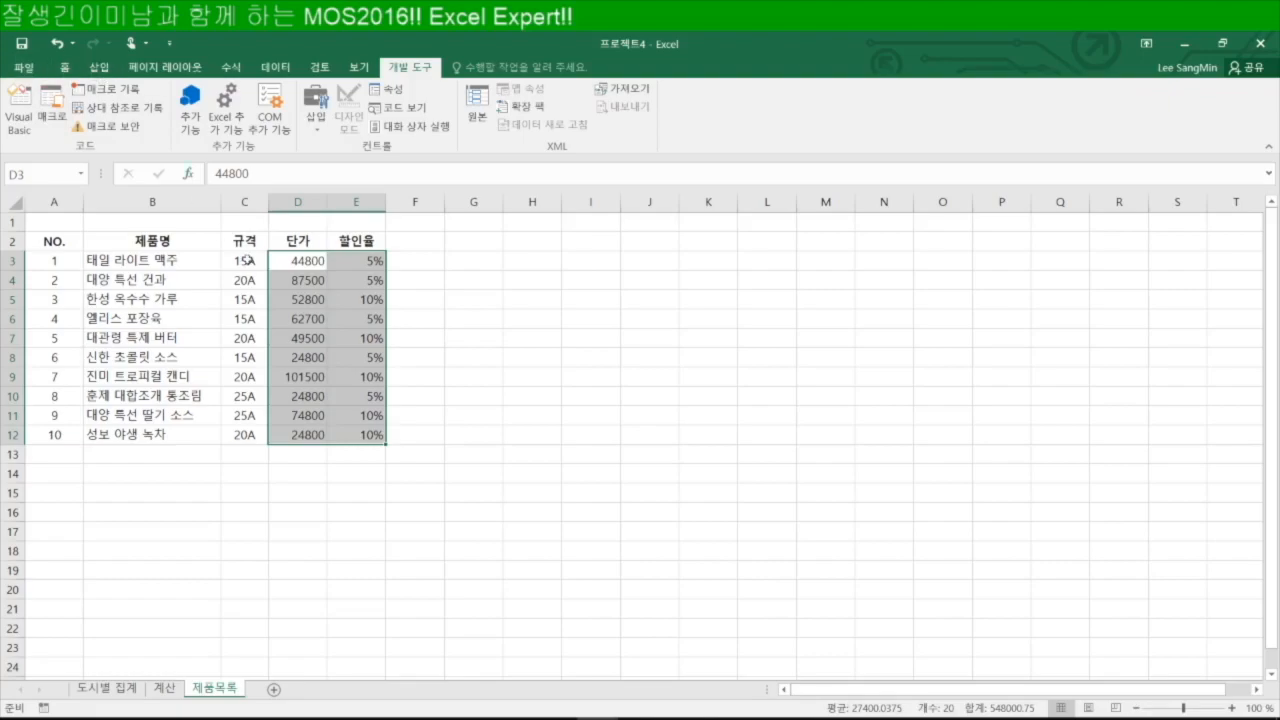
pyautogui.rightClick(298, 257)
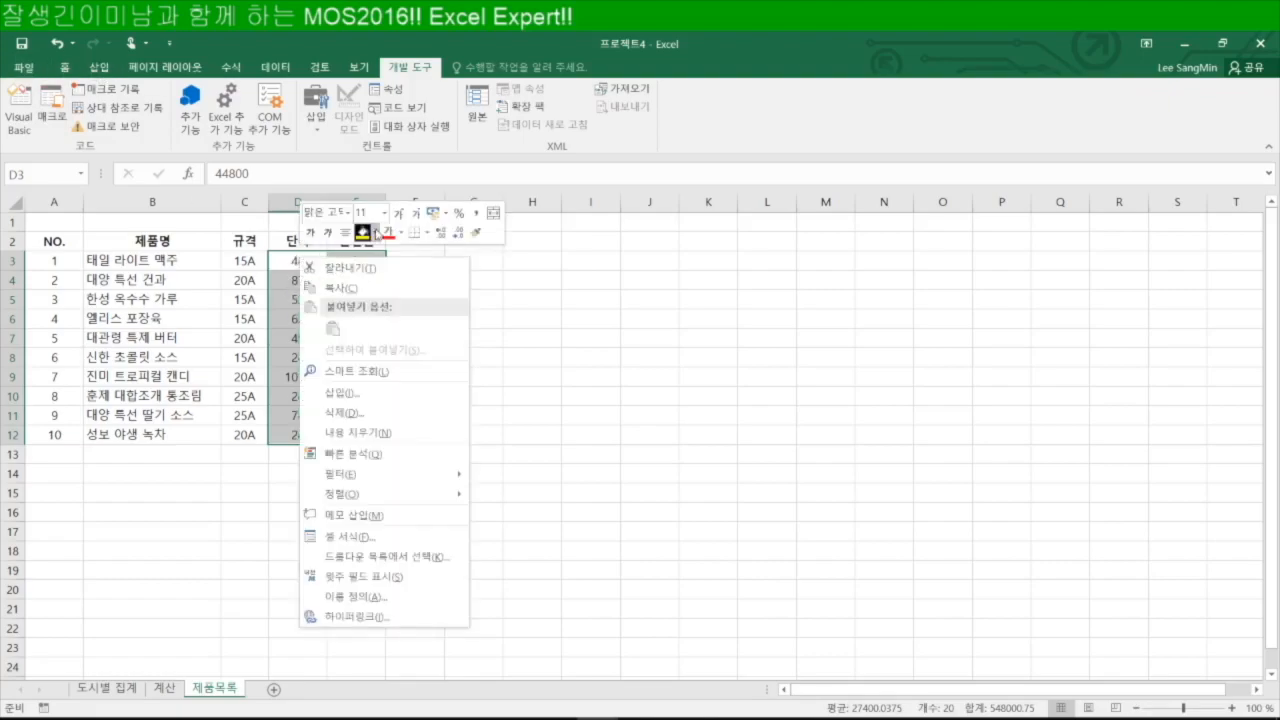
pyautogui.click(366, 233)
pyautogui.click(507, 321)
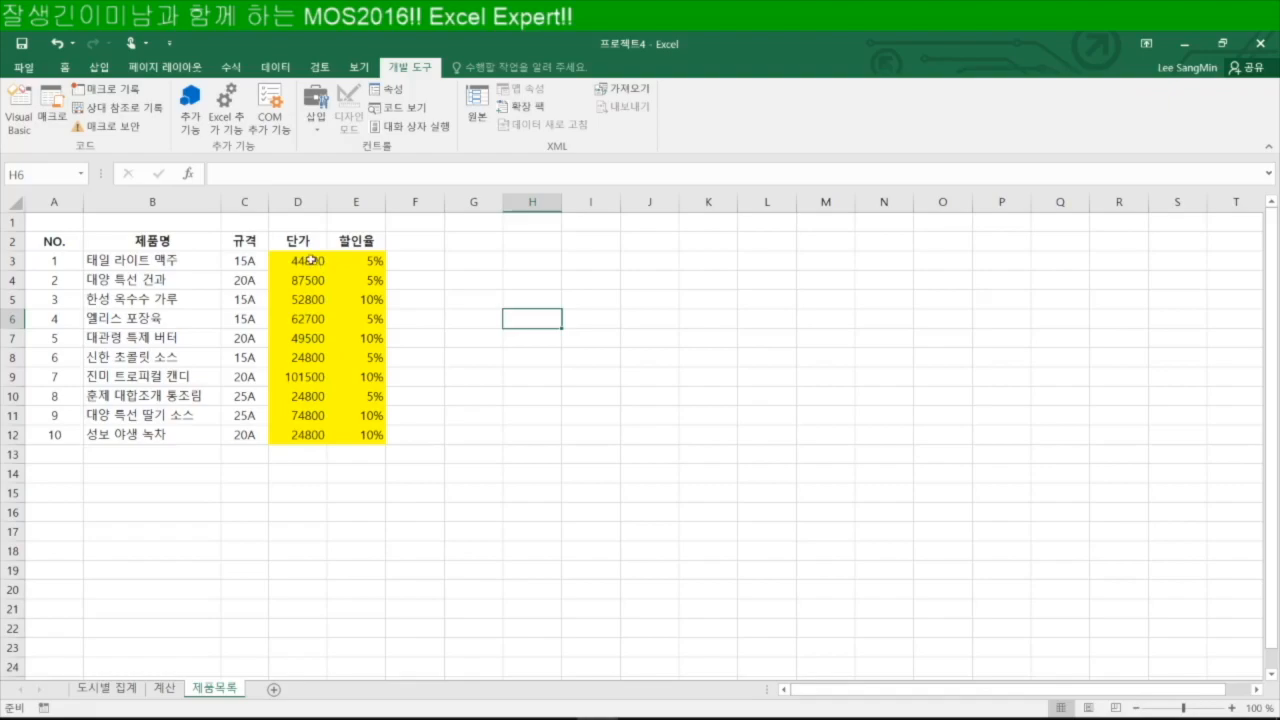
# On the 계산 sheet, shift the combo box slightly left to uncover the linked value in cell C3.
pyautogui.click(165, 689)
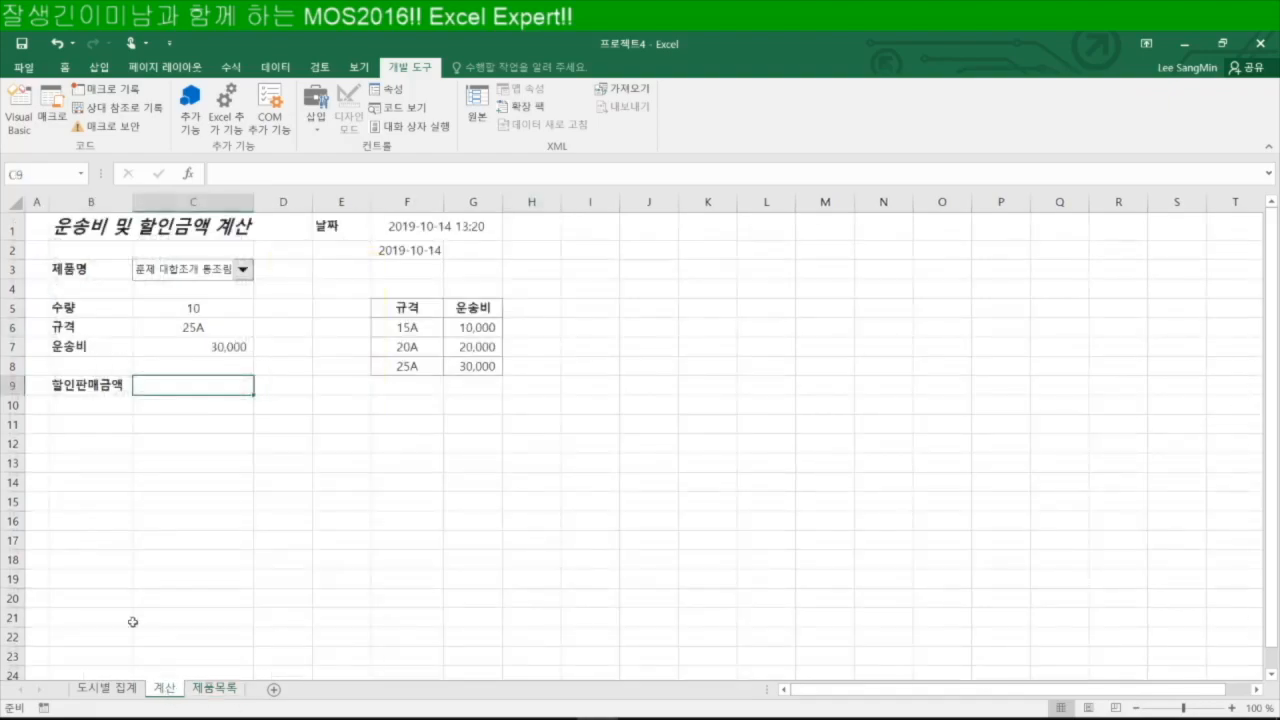
pyautogui.rightClick(185, 278)
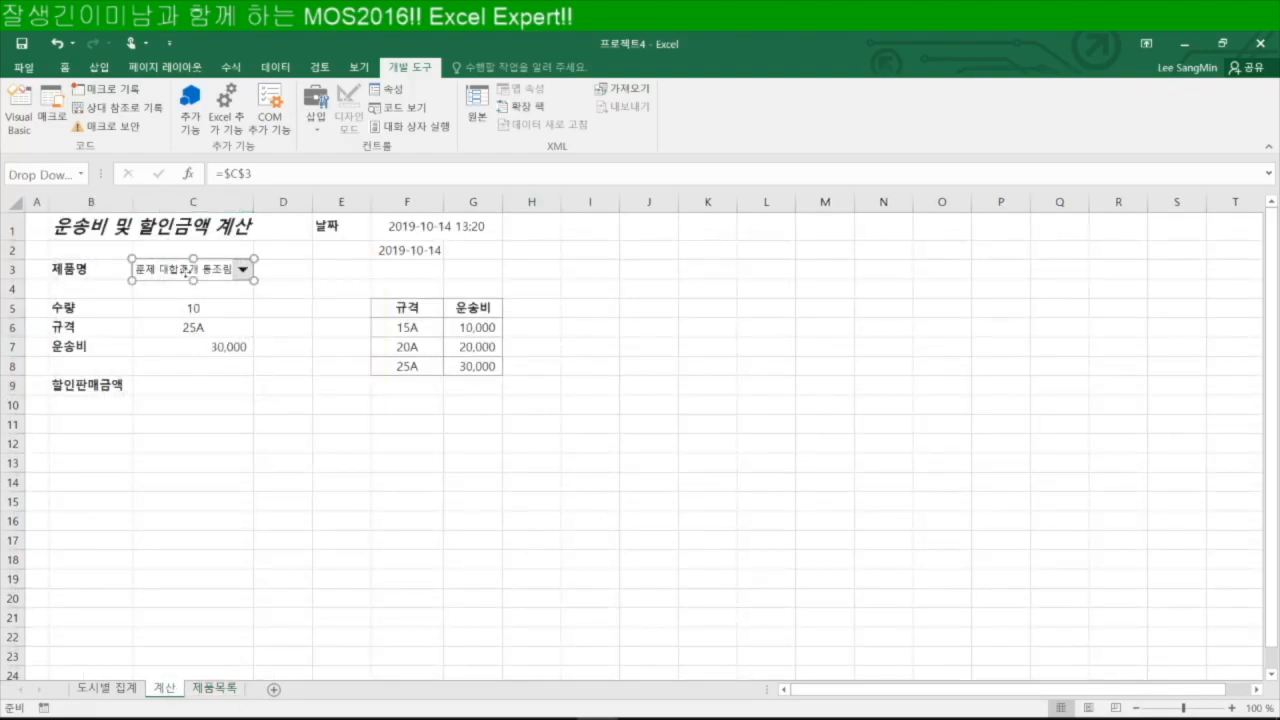
pyautogui.press('Escape')
pyautogui.moveTo(166, 260)
pyautogui.mouseDown()
pyautogui.moveTo(143, 247)
pyautogui.moveTo(146, 257)
pyautogui.mouseUp()
pyautogui.click(299, 308)
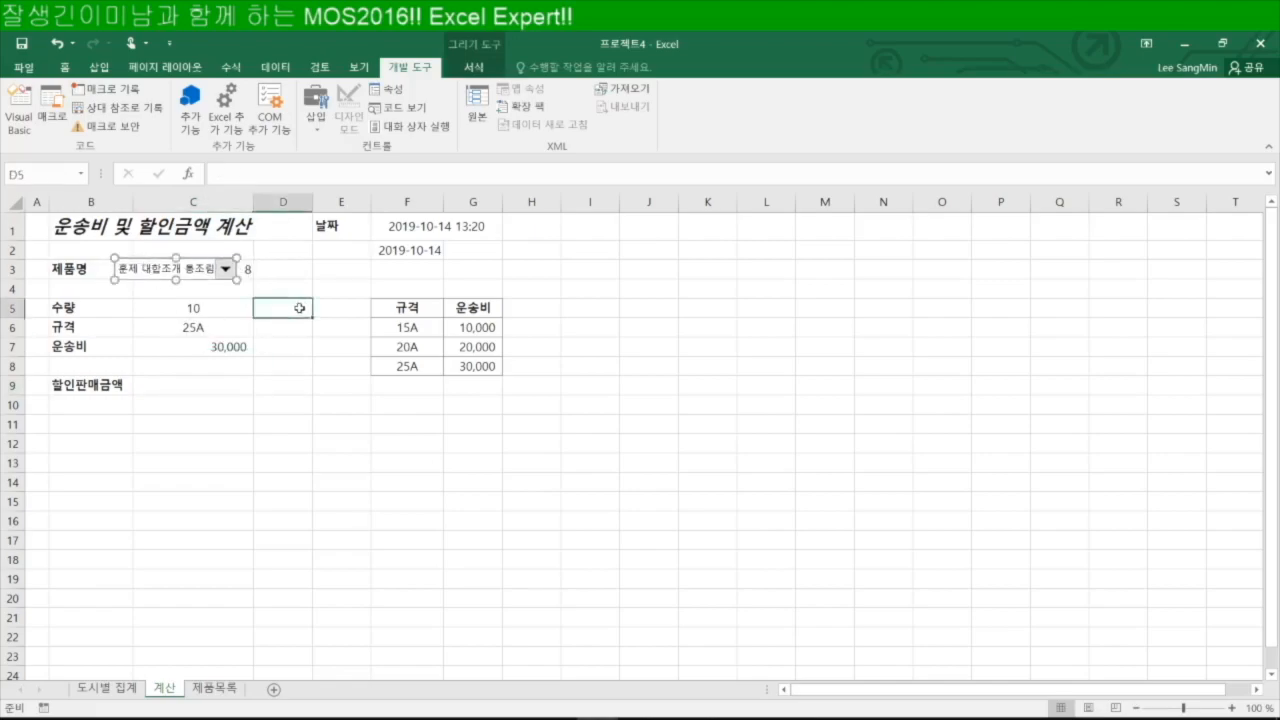
# Test the combo box with 태일 라이트 맥주, then set it to 성보 야생 녹차.
pyautogui.click(226, 269)
pyautogui.moveTo(230, 335); pyautogui.dragTo(229, 296)
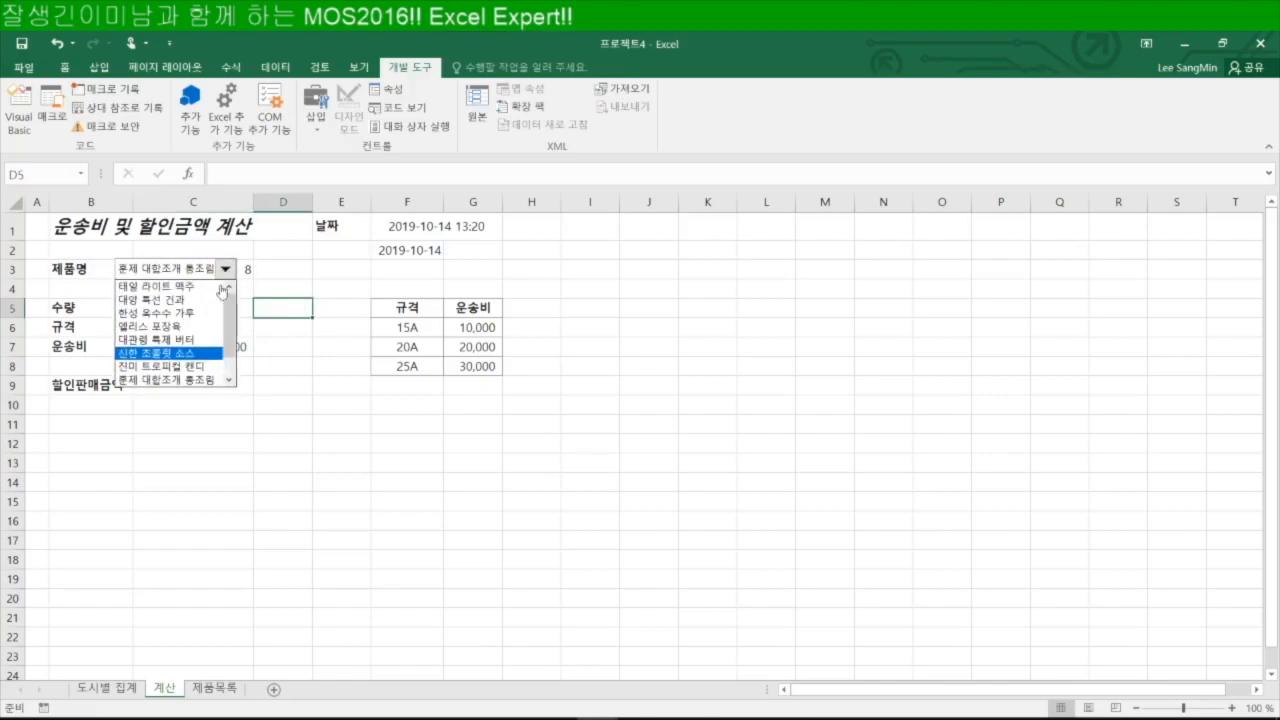
pyautogui.click(167, 288)
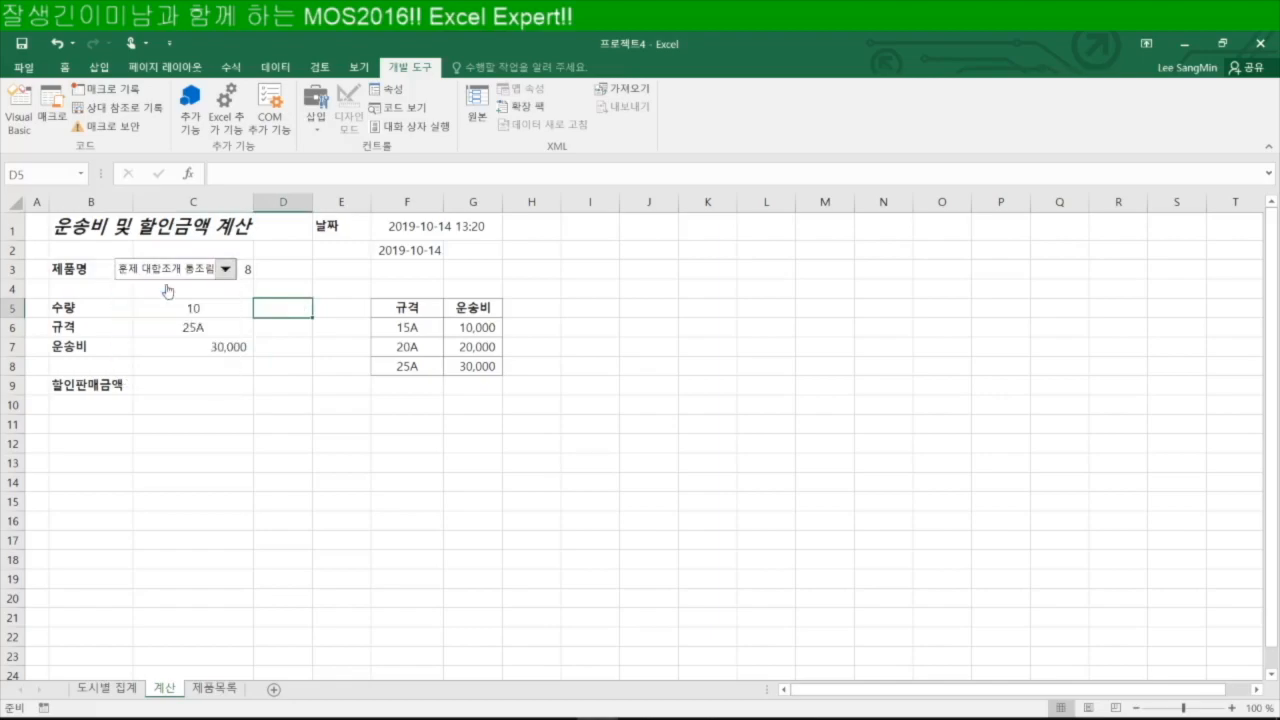
pyautogui.click(225, 269)
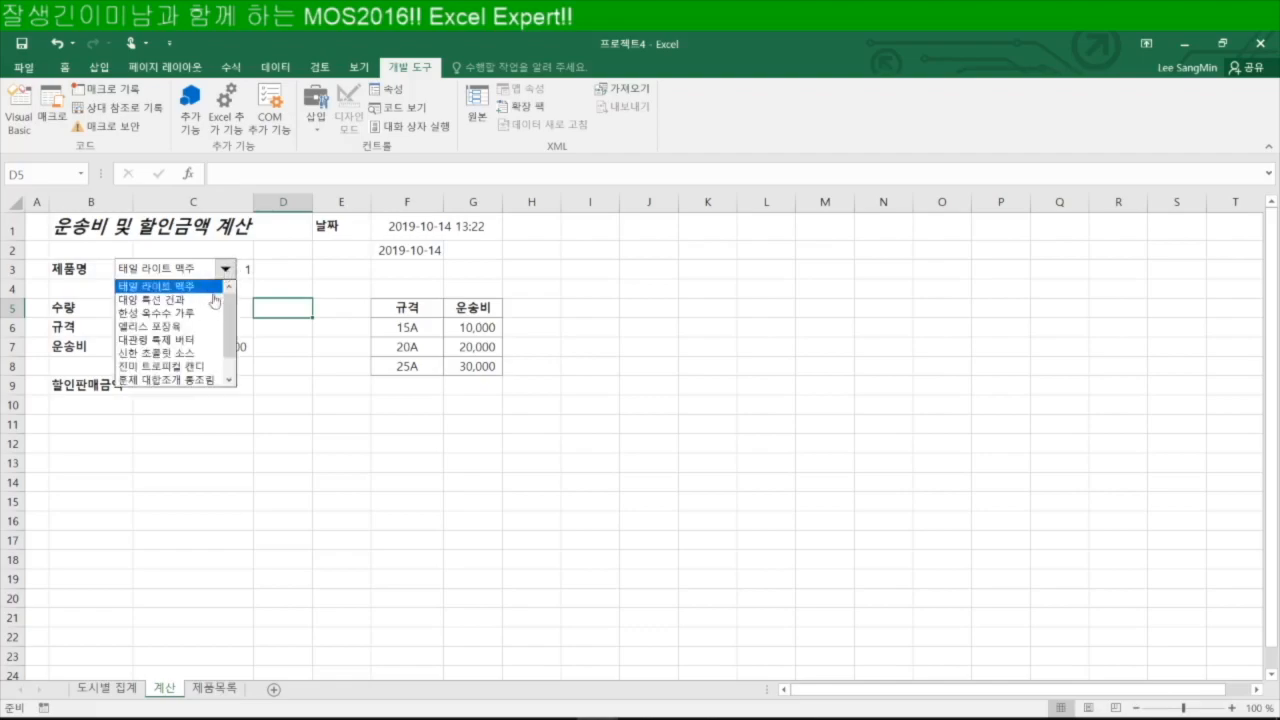
pyautogui.scroll(-1, 205, 313)
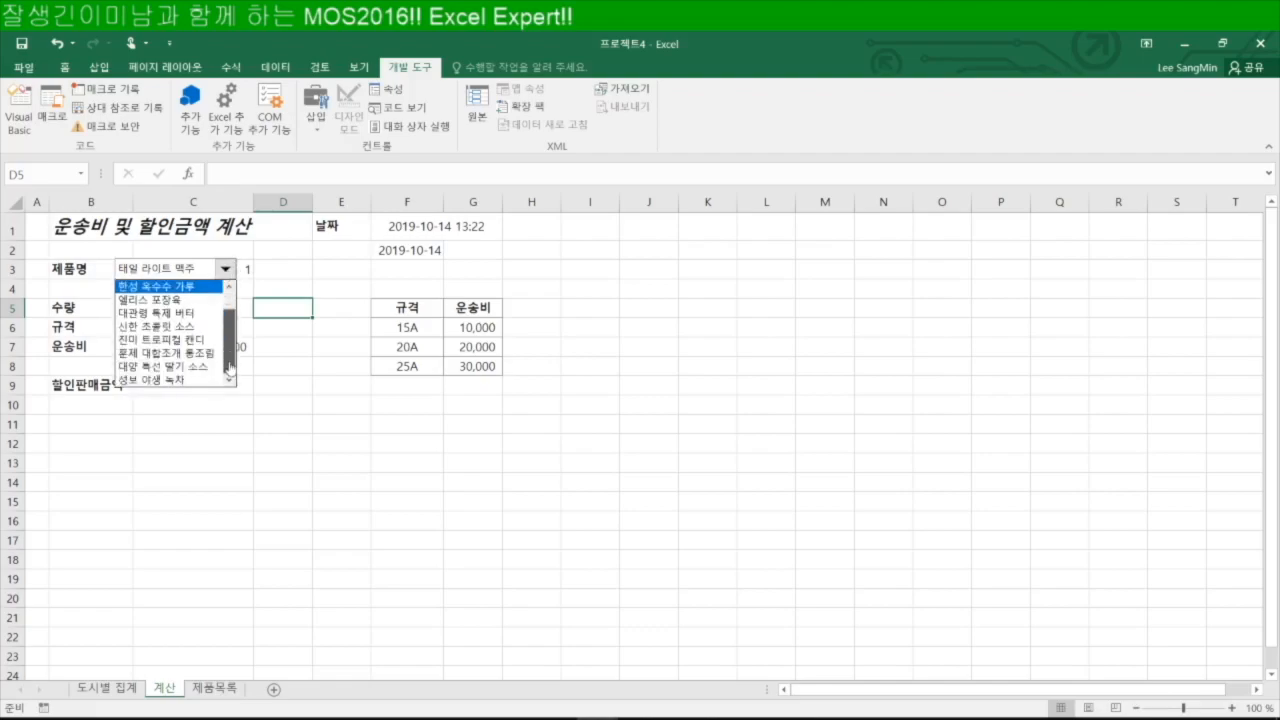
pyautogui.click(179, 381)
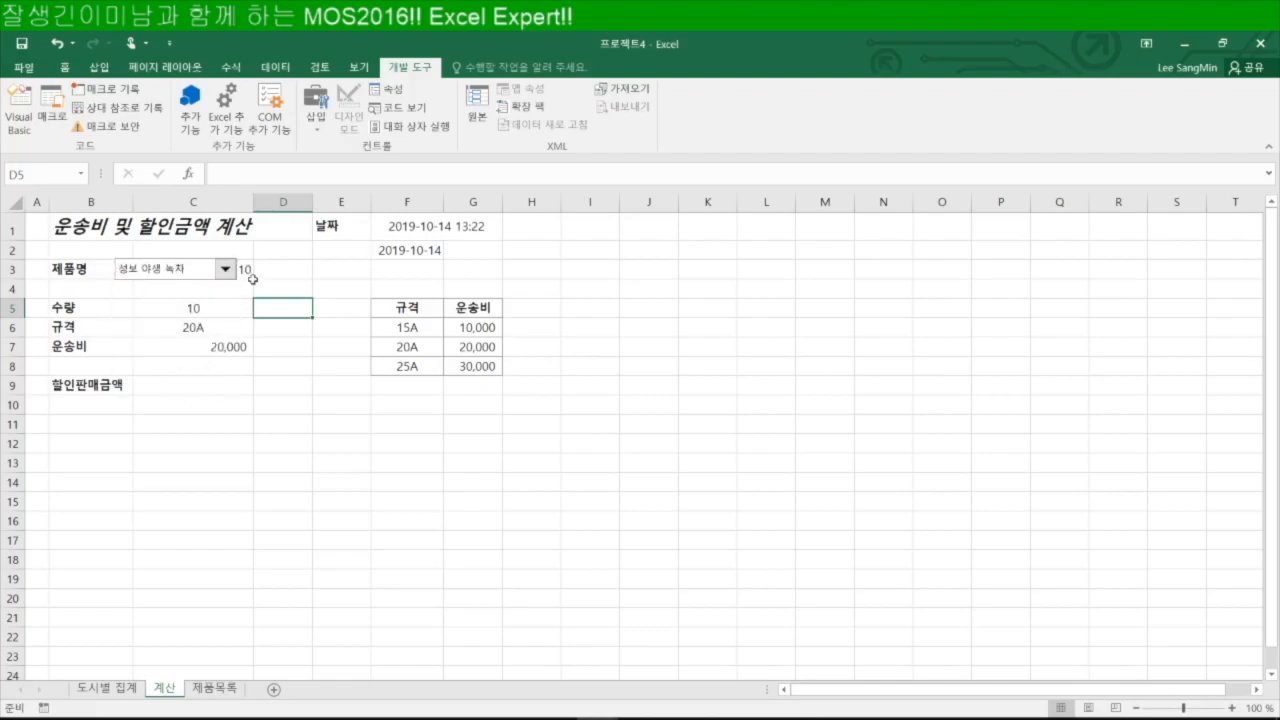
# Examine the INDEX formula for 규격 in C6 and compare it with the data on the 제품목록 sheet.
pyautogui.click(212, 331)
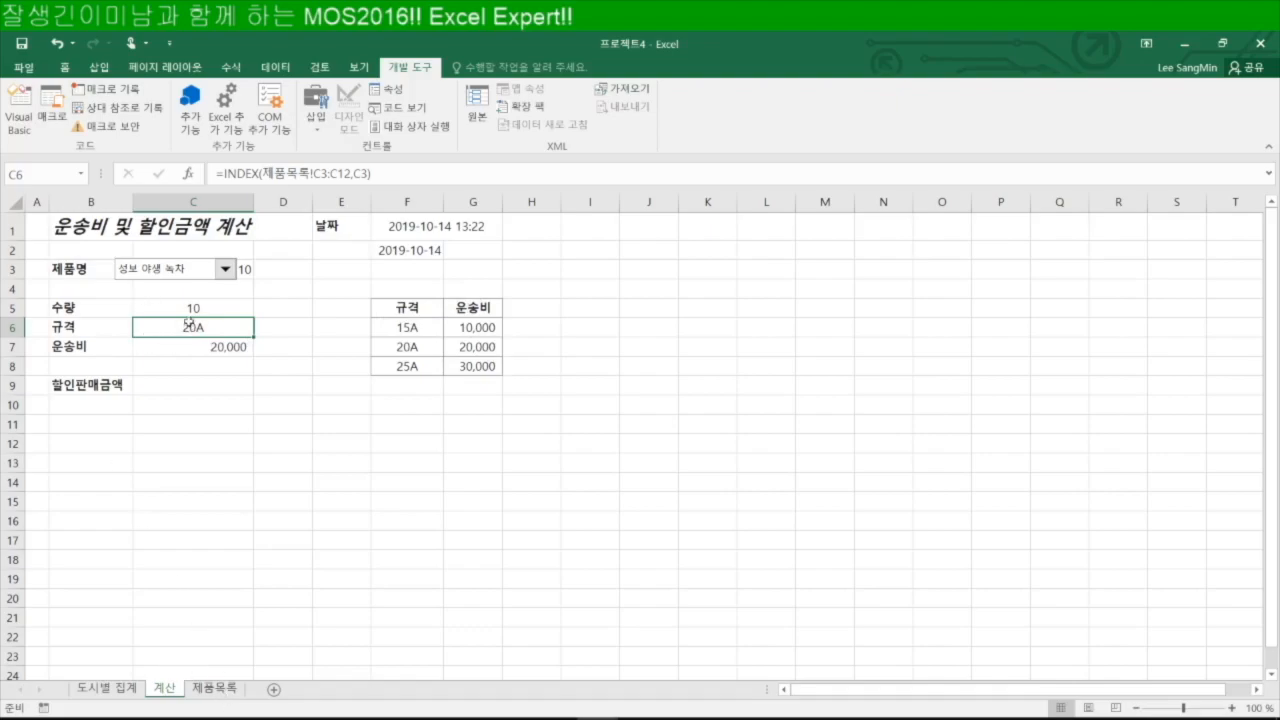
pyautogui.click(216, 688)
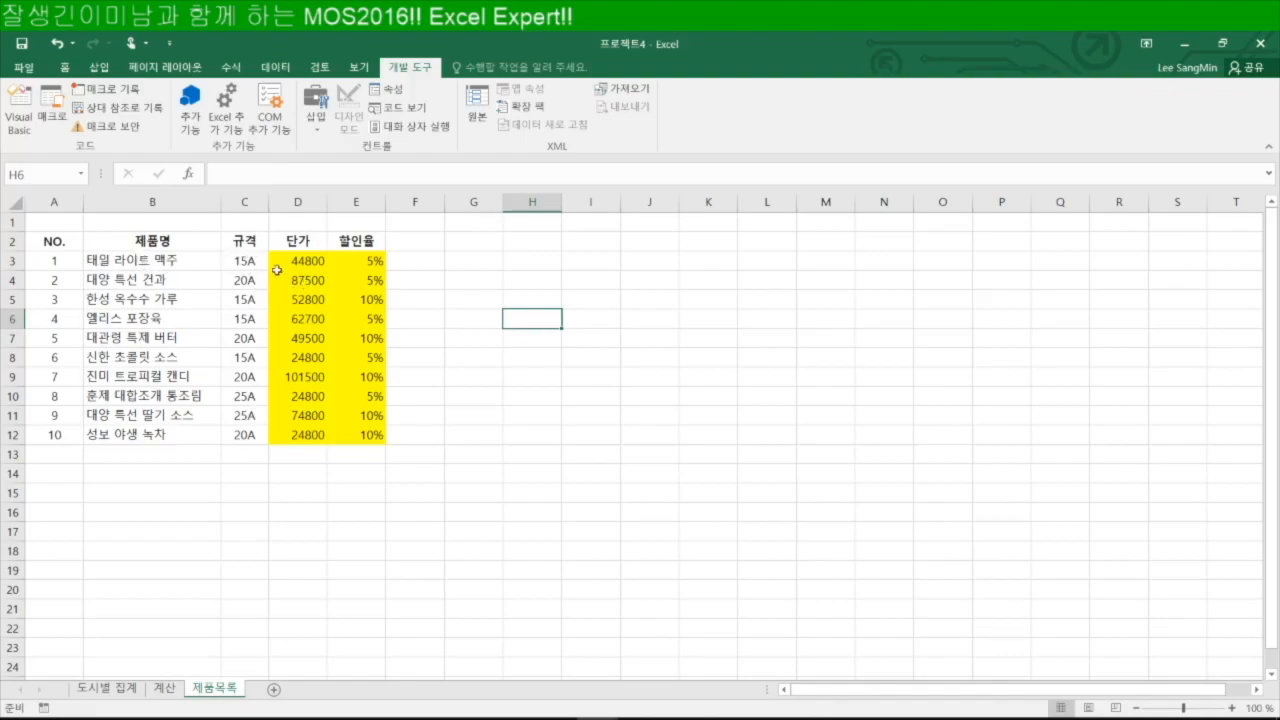
pyautogui.click(163, 689)
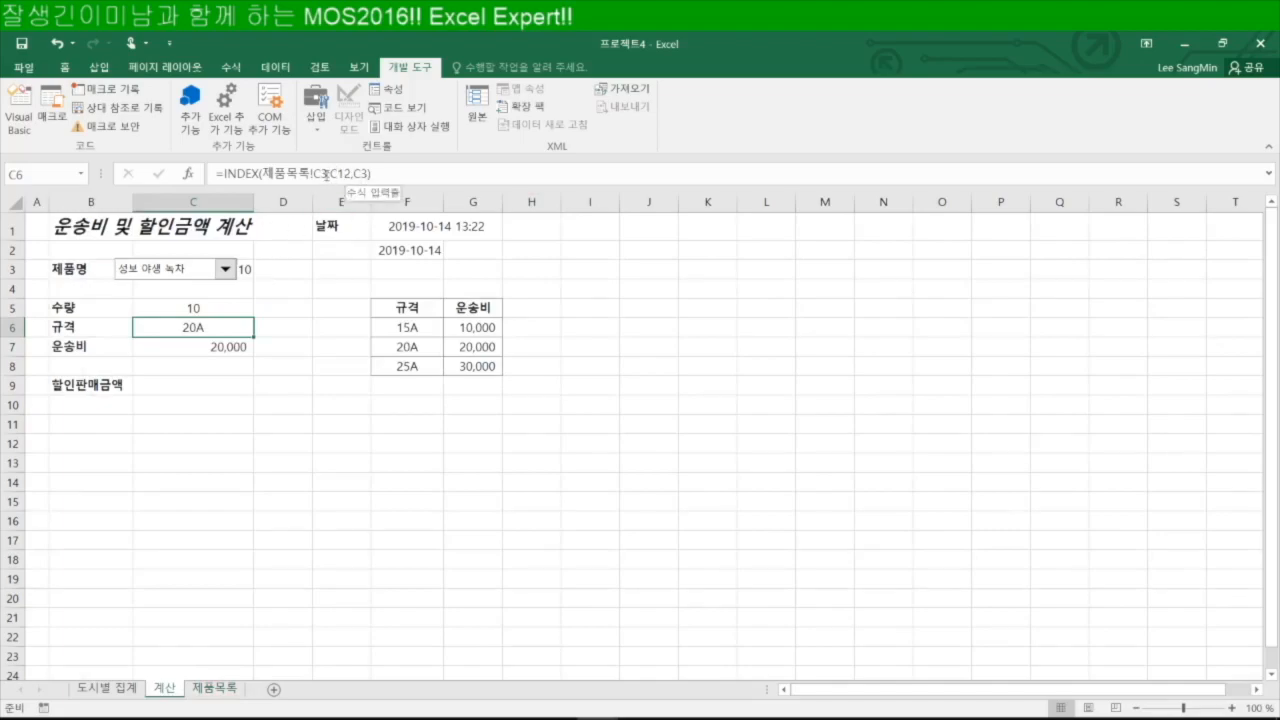
pyautogui.click(216, 689)
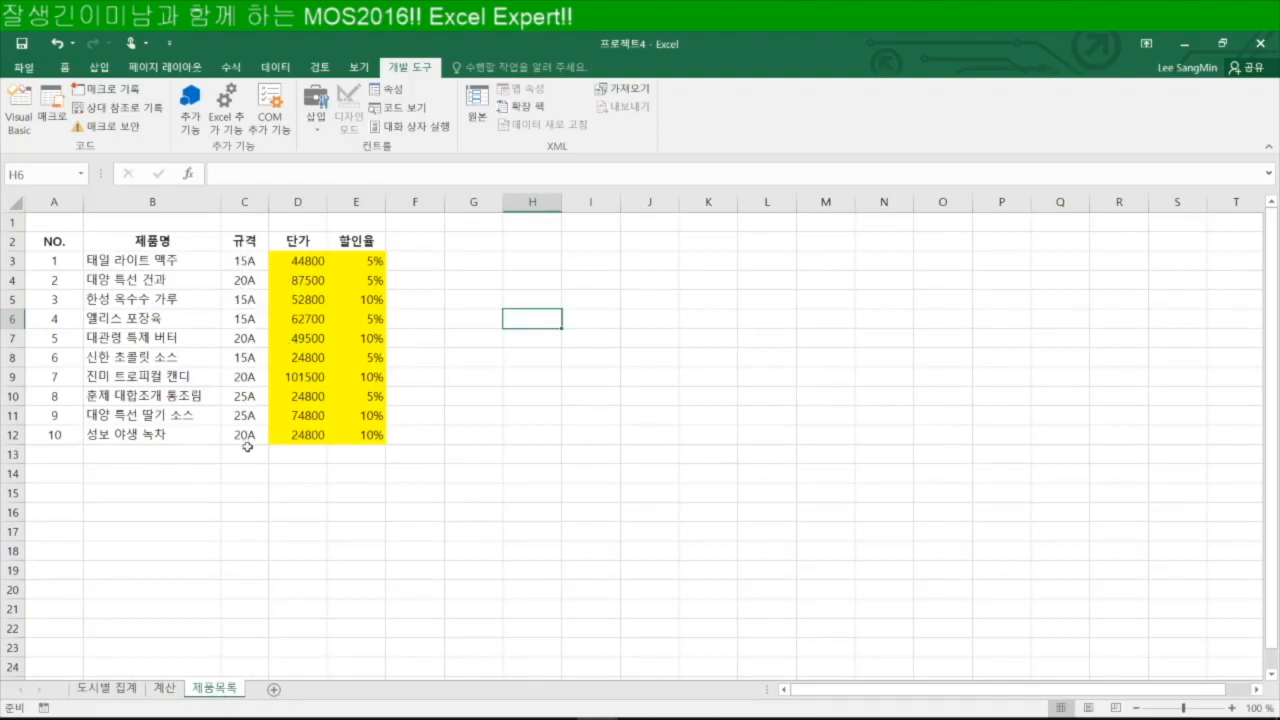
pyautogui.click(174, 691)
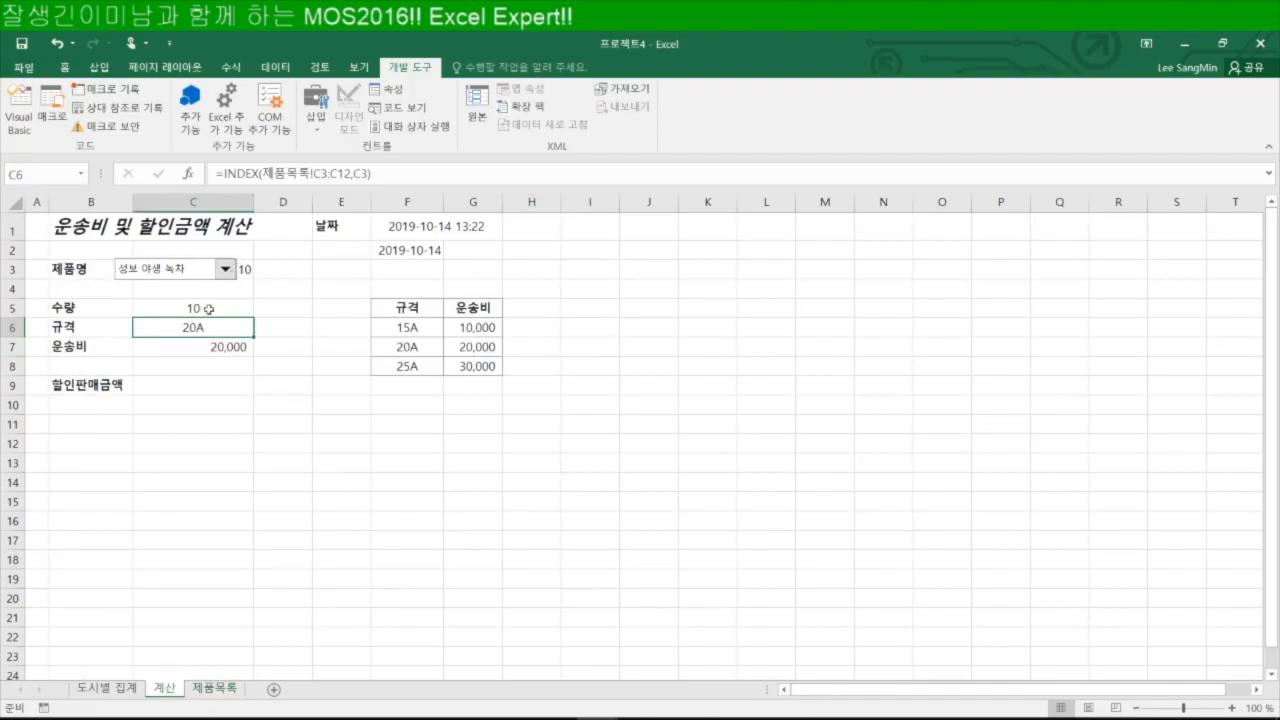
pyautogui.click(218, 689)
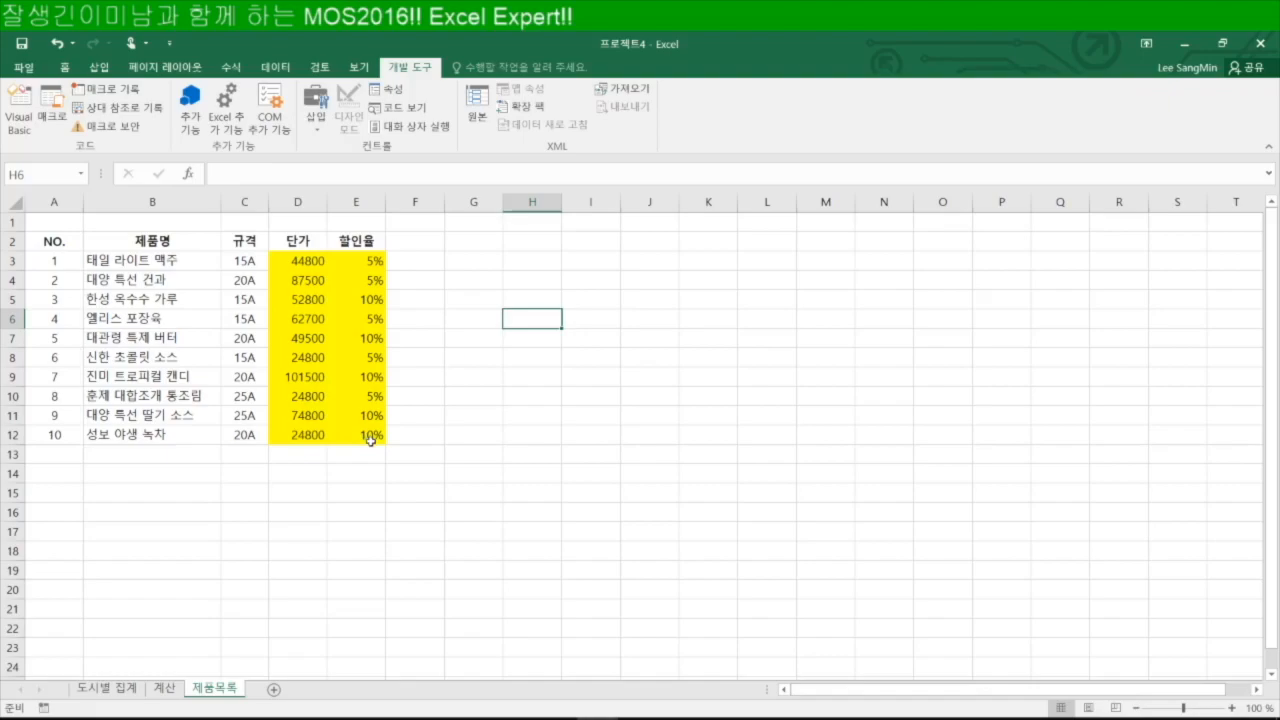
pyautogui.click(165, 688)
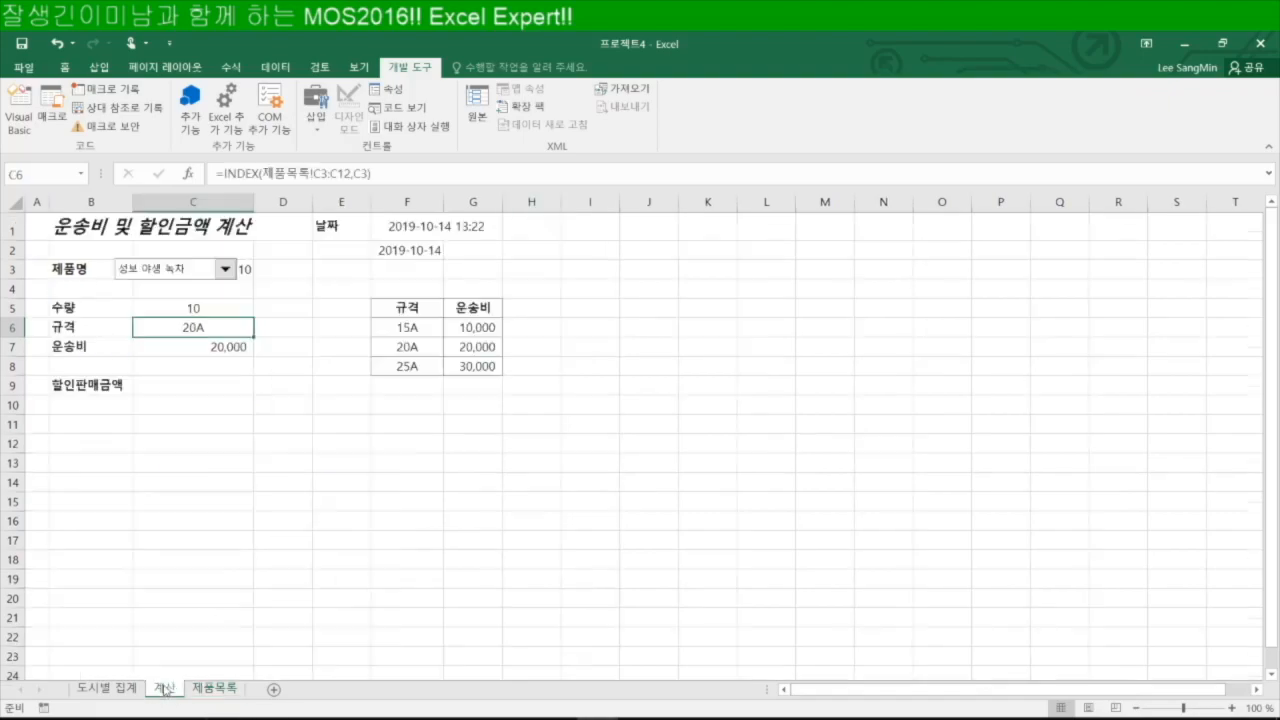
# Begin the 할인판매금액 formula in C9 by multiplying quantity by unit price: =C5*INDEX(제품목록!D3:D12,계산!C3.
pyautogui.click(199, 383)
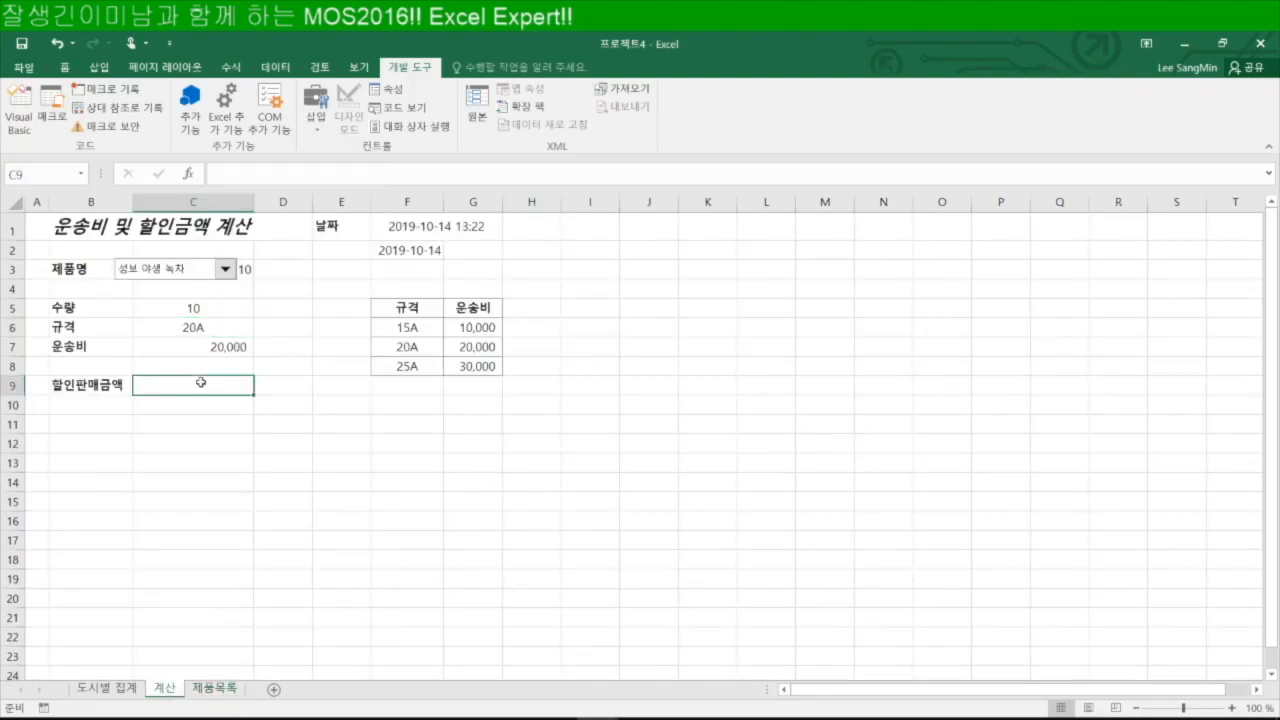
pyautogui.write('=')
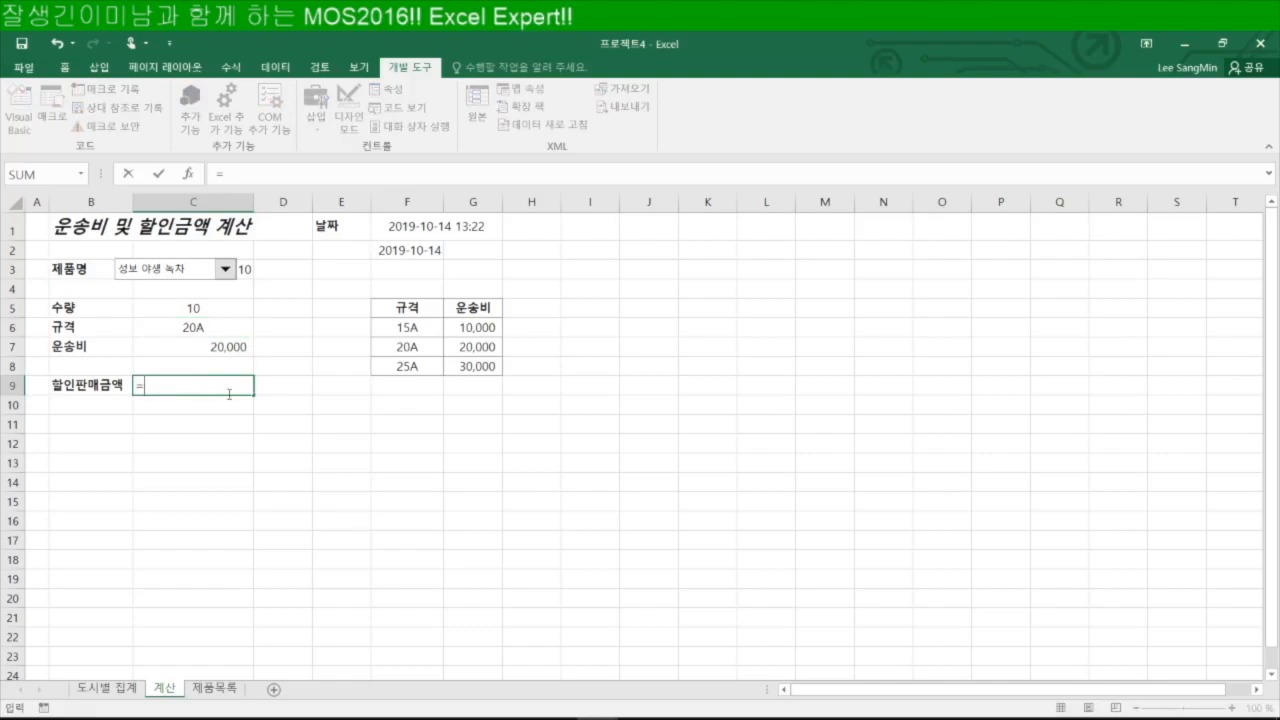
pyautogui.click(213, 311)
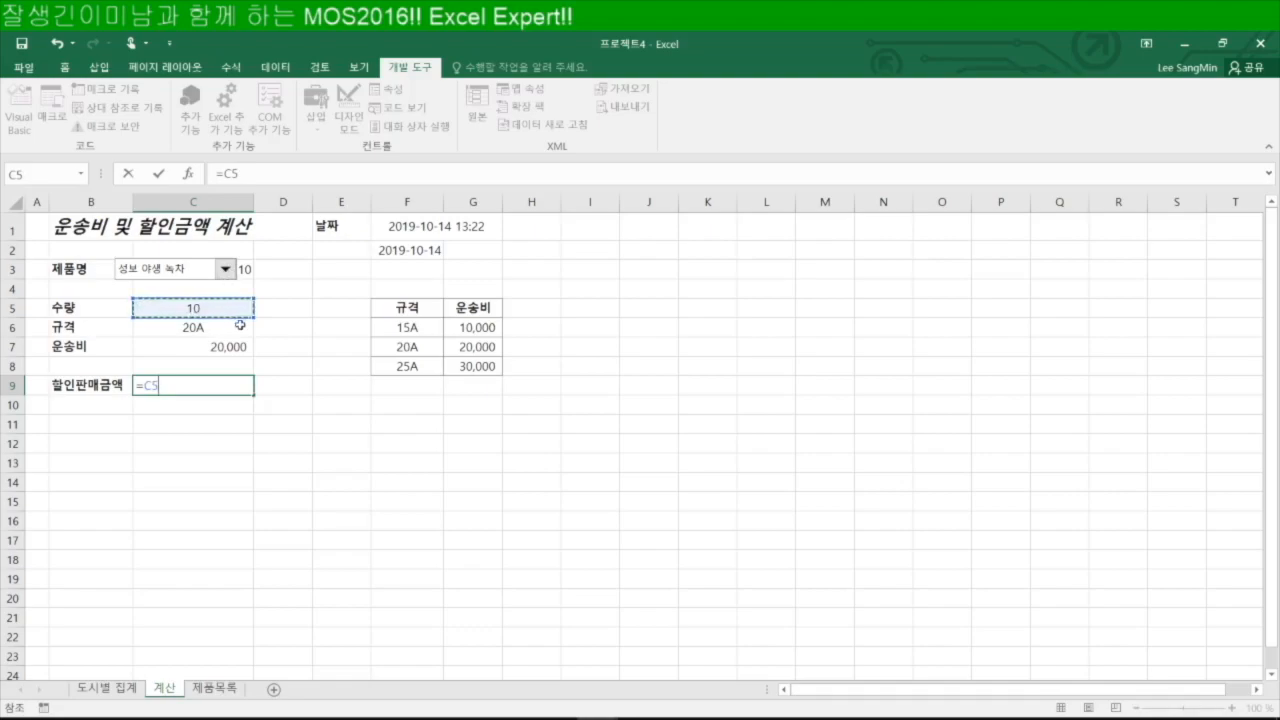
pyautogui.write('*inde')
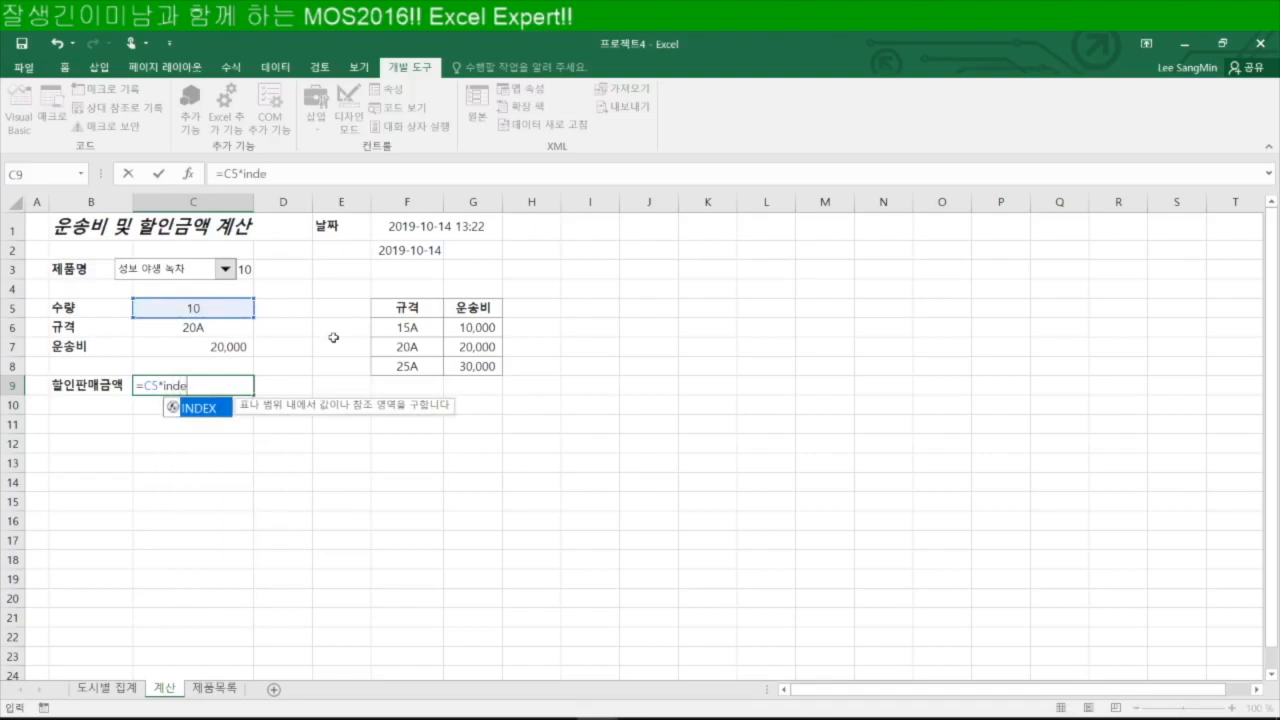
pyautogui.press('Tab')
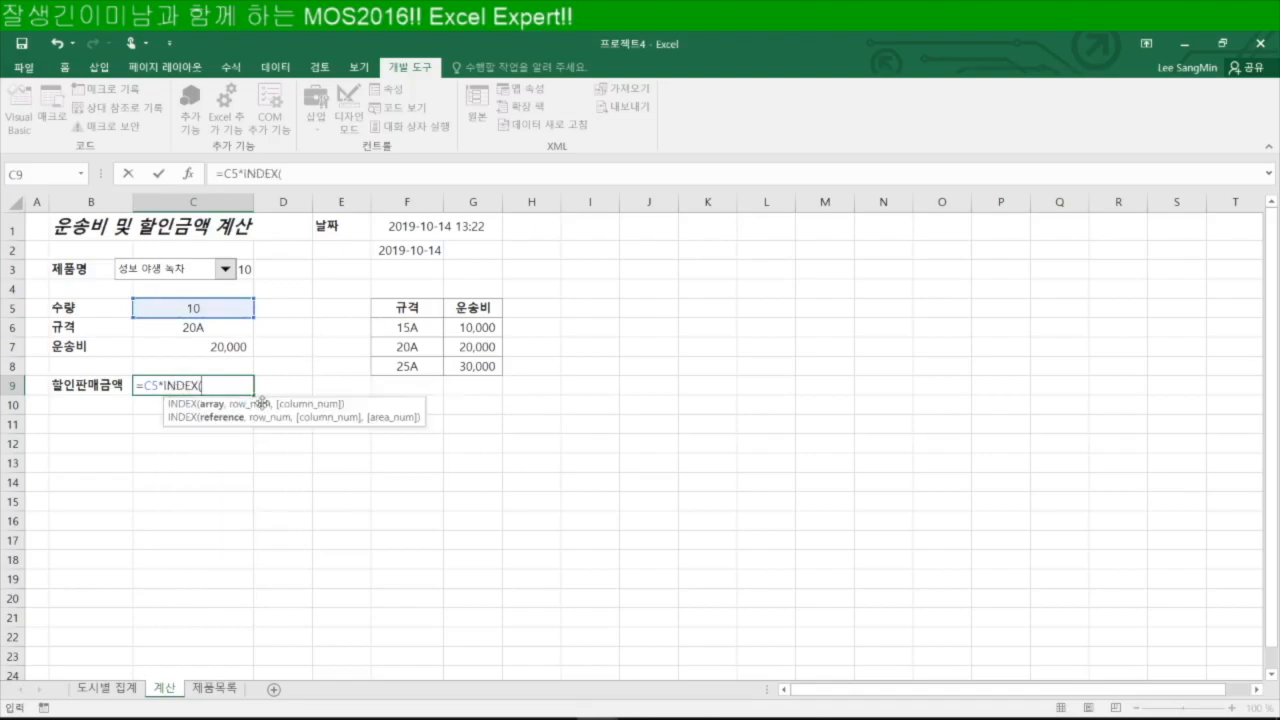
pyautogui.click(221, 695)
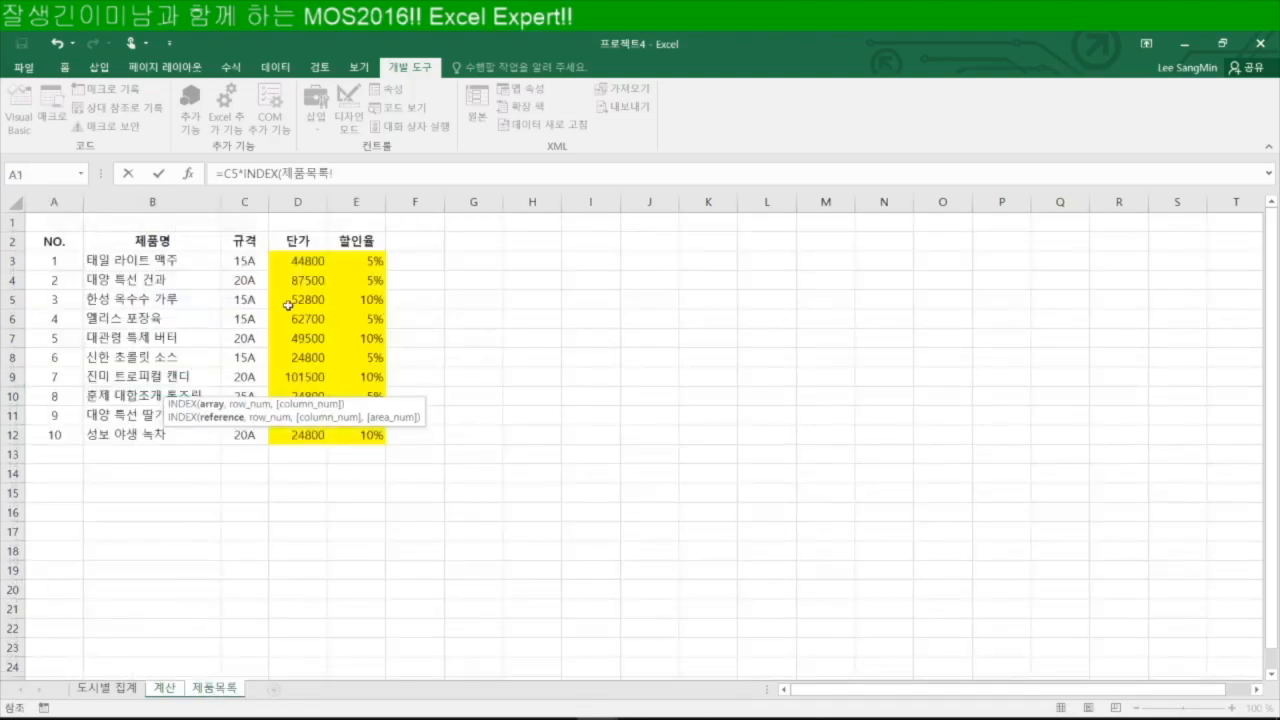
pyautogui.moveTo(298, 260); pyautogui.dragTo(300, 430)
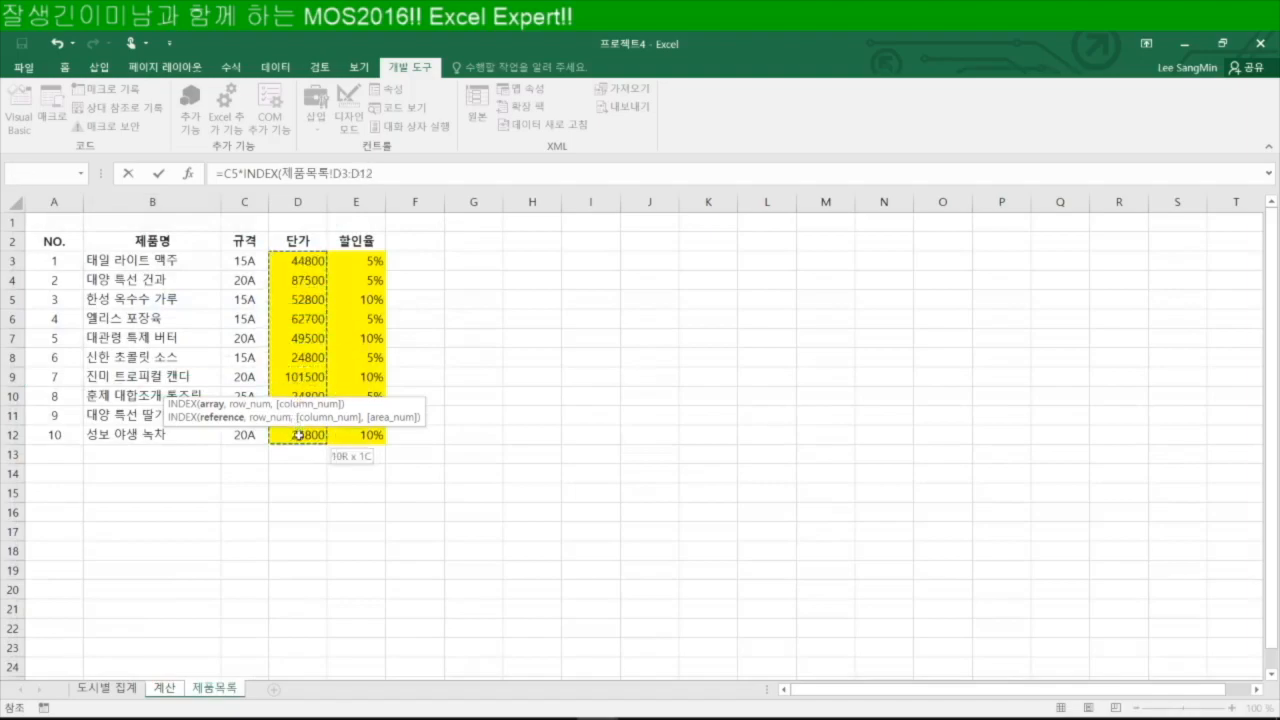
pyautogui.write(',')
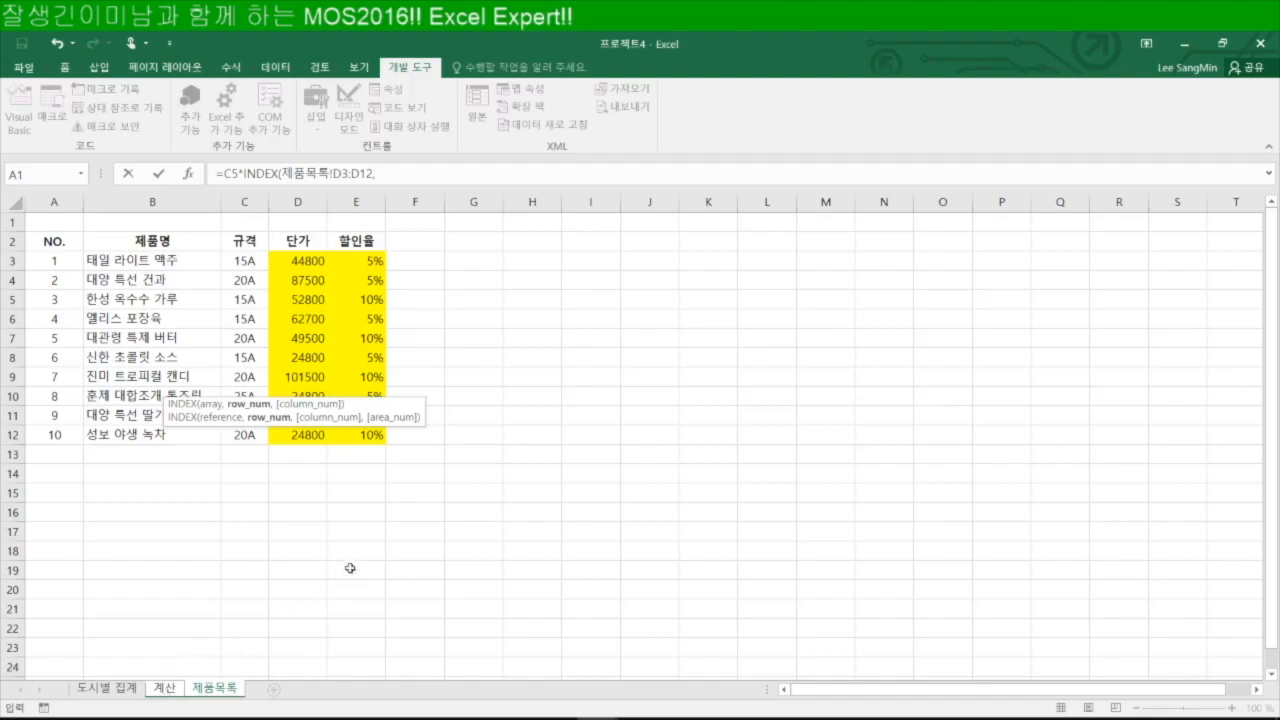
pyautogui.click(163, 688)
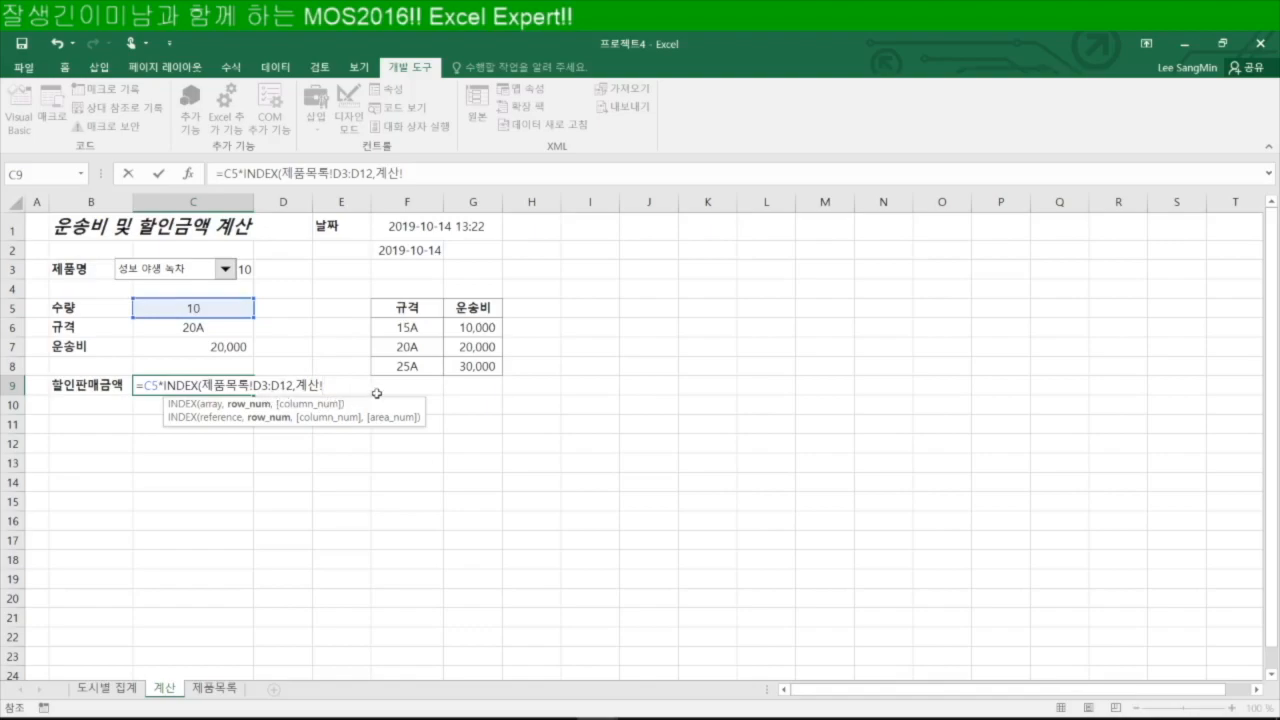
pyautogui.click(243, 269)
# Complete the C9 formula by multiplying by (1-INDEX(제품목록!E3:E12,계산!C3)) and adding the 운송비 in 계산!C7.
pyautogui.write(')*(1')
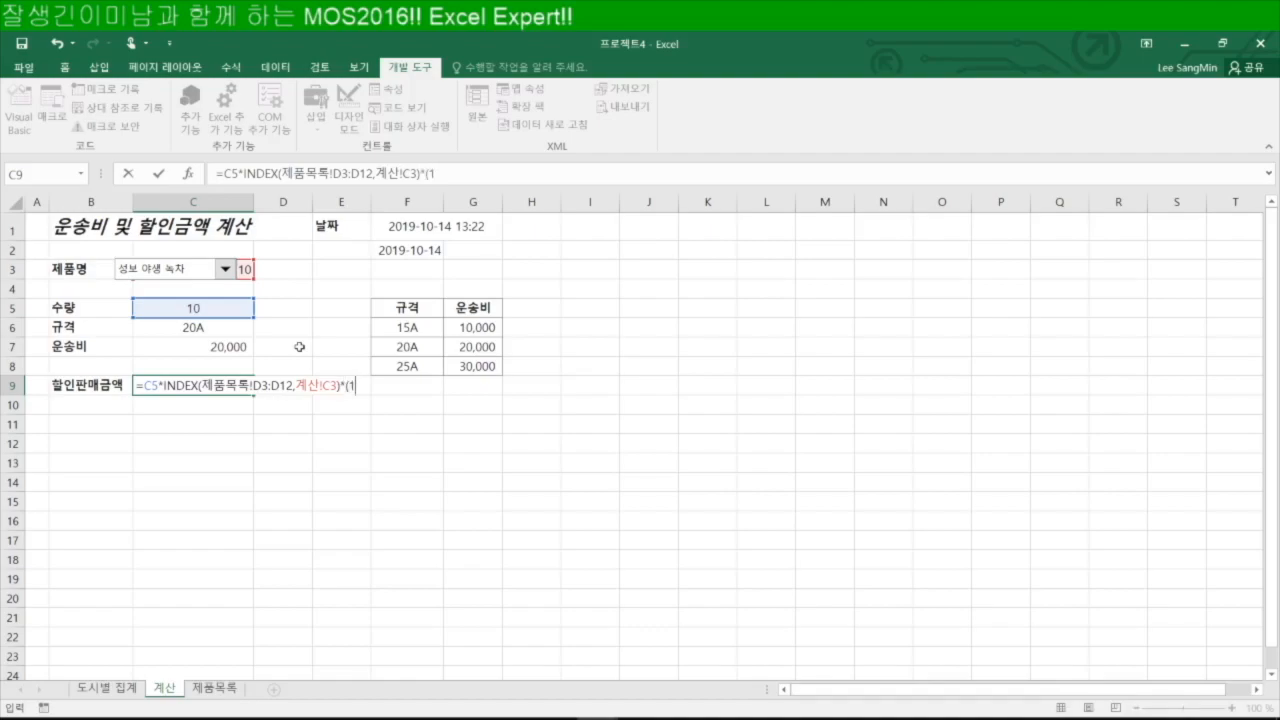
pyautogui.write('-index')
pyautogui.press('Tab')
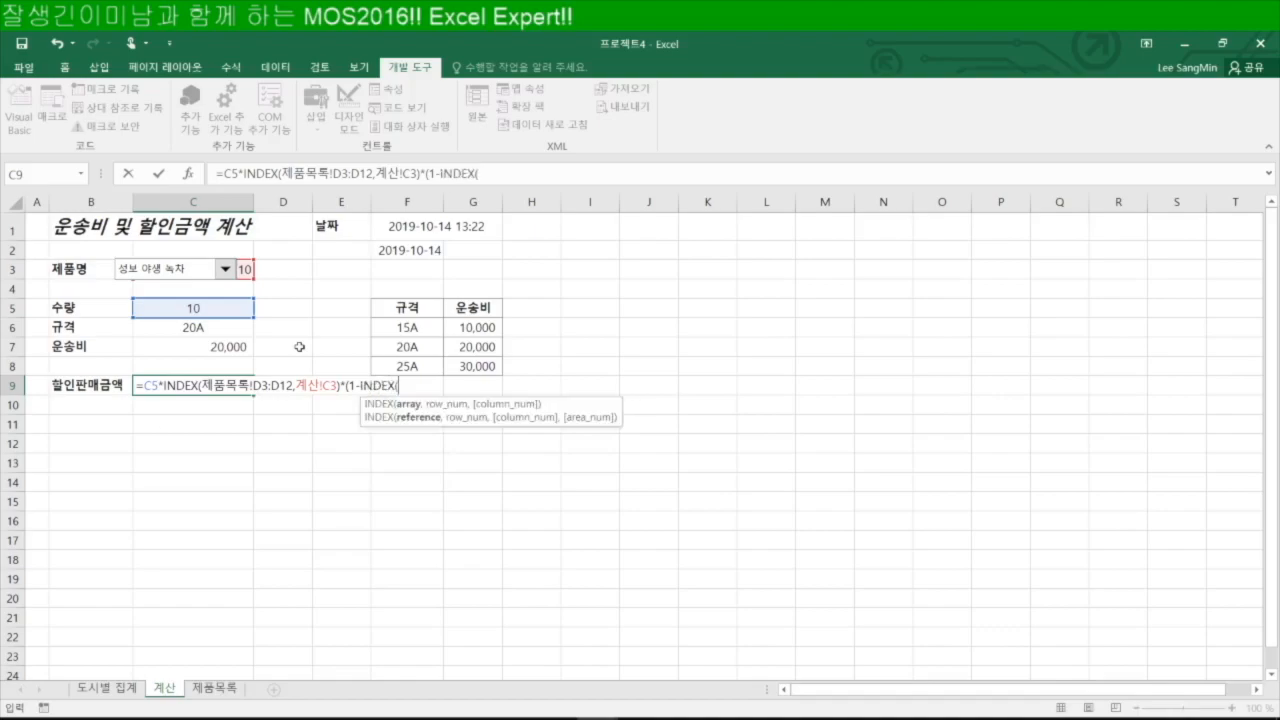
pyautogui.click(229, 690)
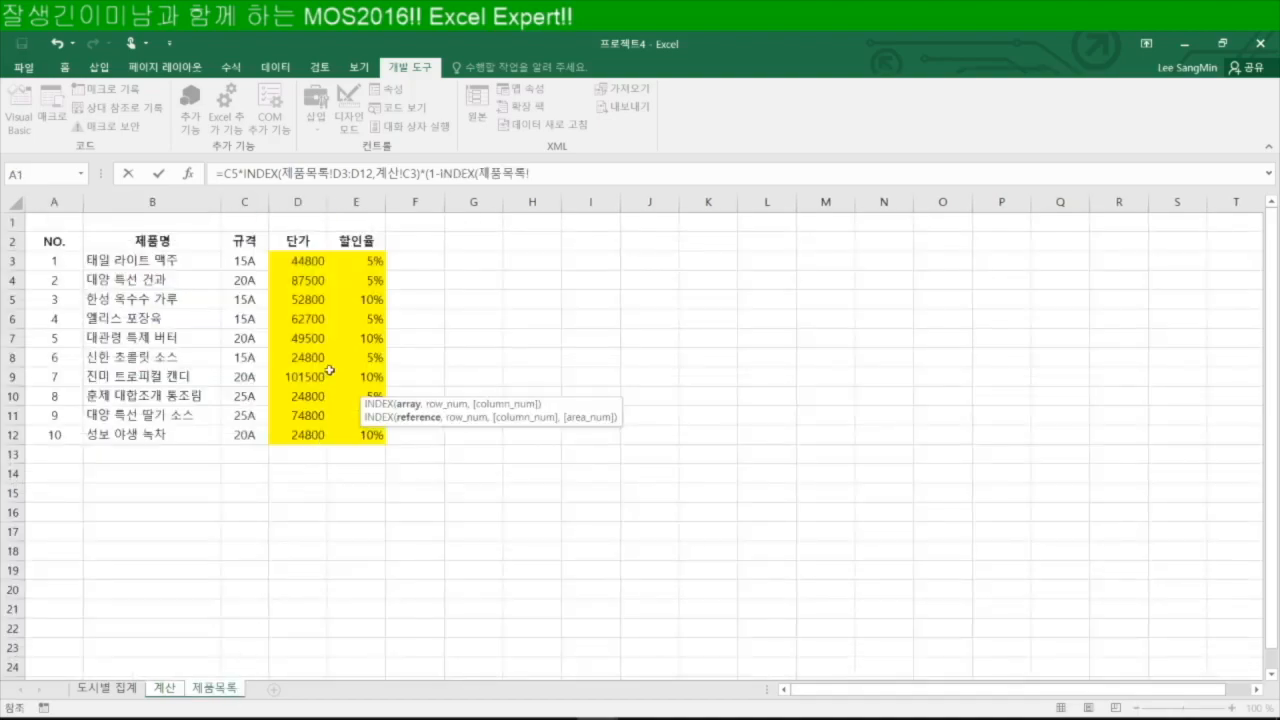
pyautogui.moveTo(364, 259); pyautogui.dragTo(372, 437)
pyautogui.write(',')
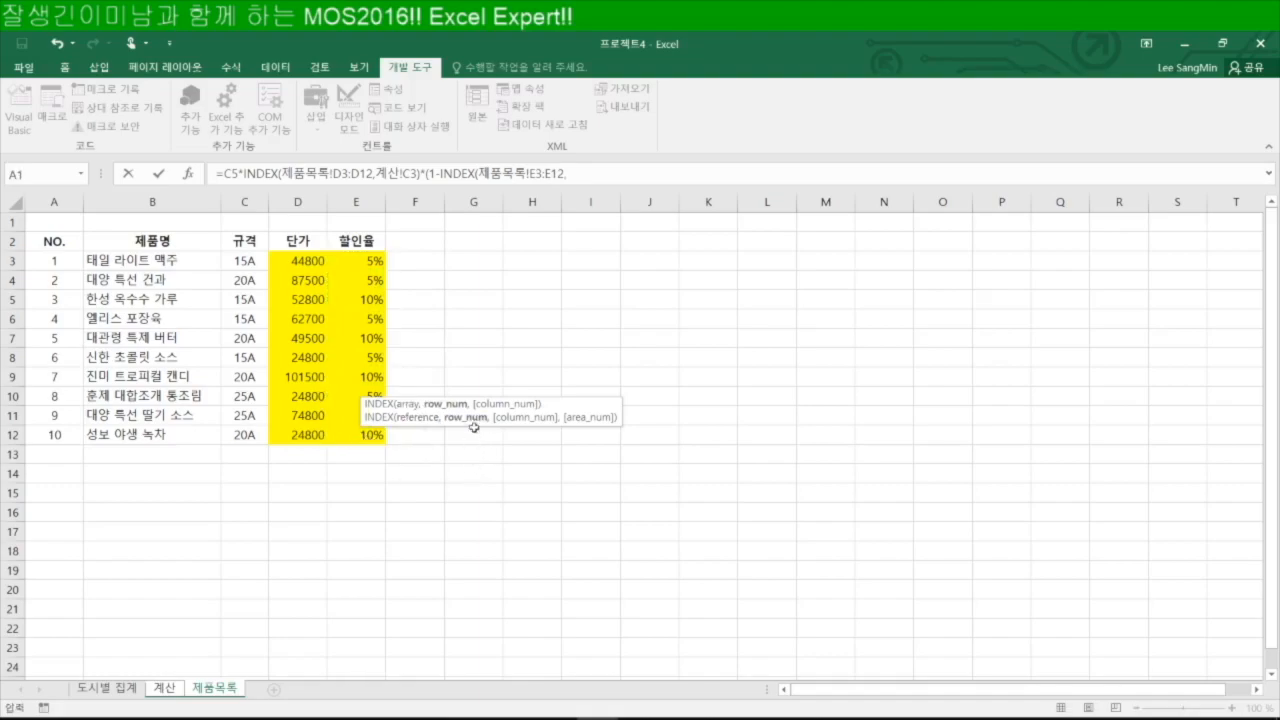
pyautogui.click(165, 692)
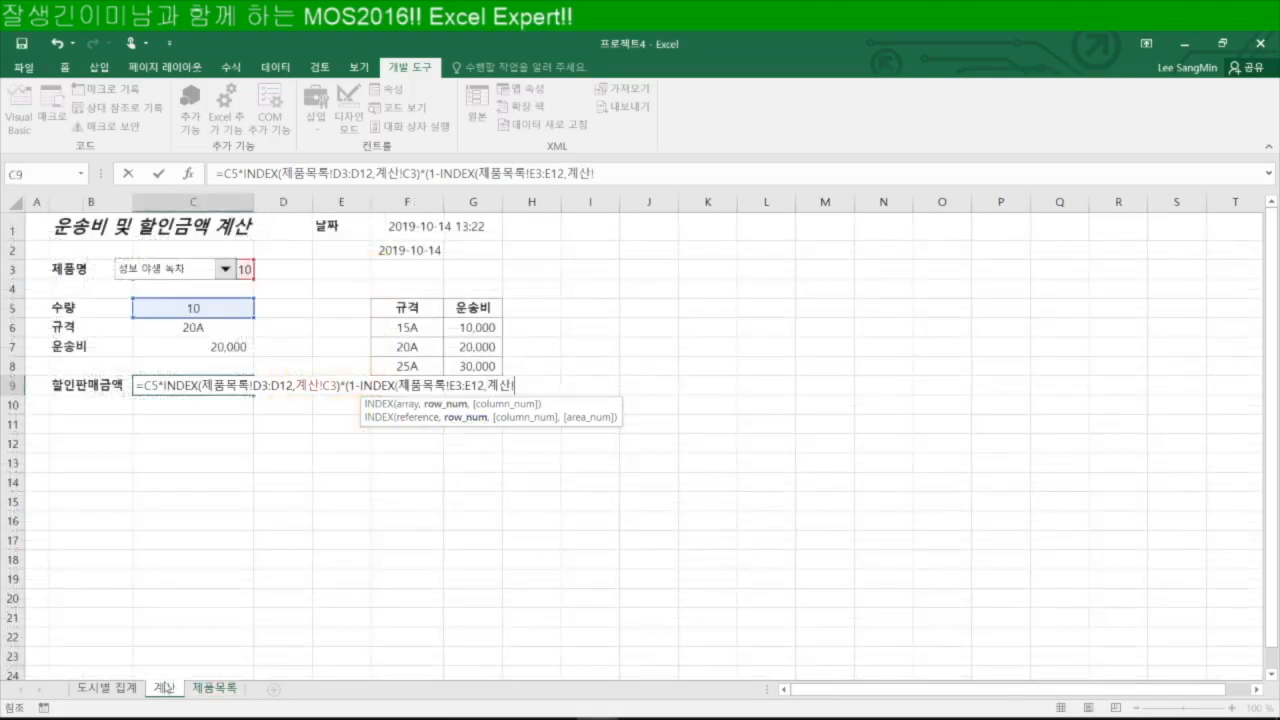
pyautogui.click(244, 269)
pyautogui.write('))+')
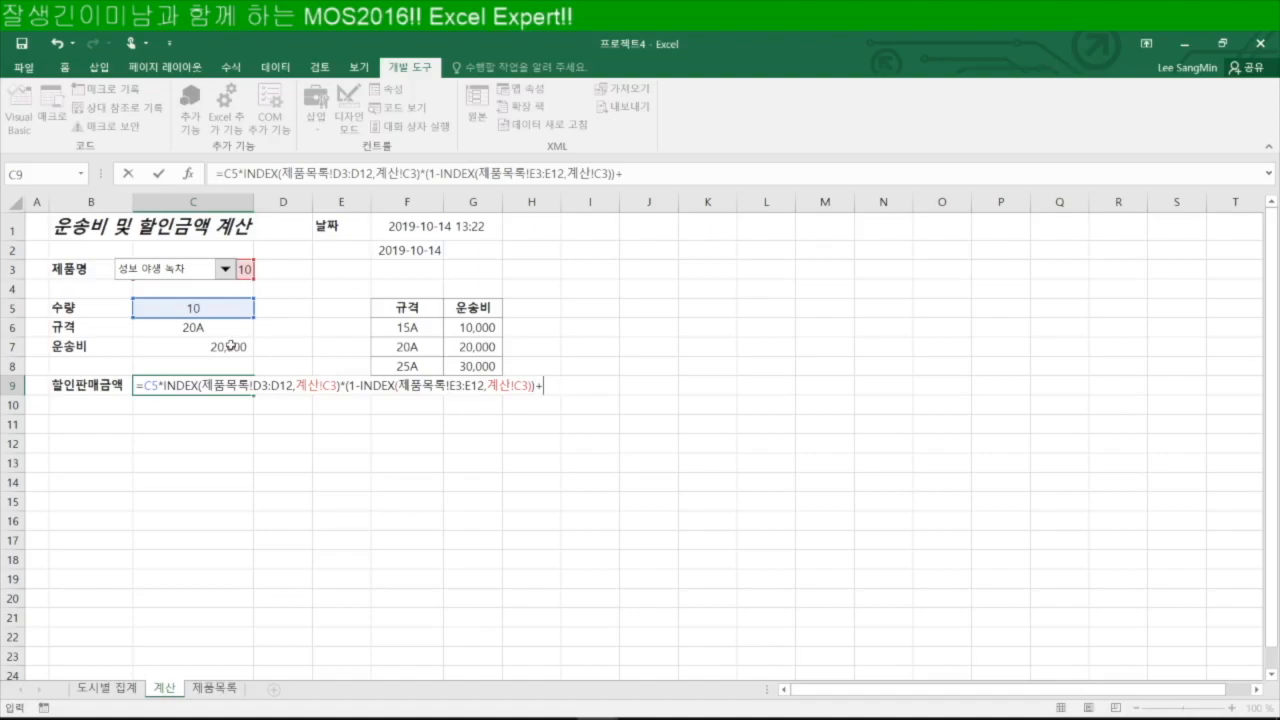
pyautogui.click(231, 346)
pyautogui.press('Return')
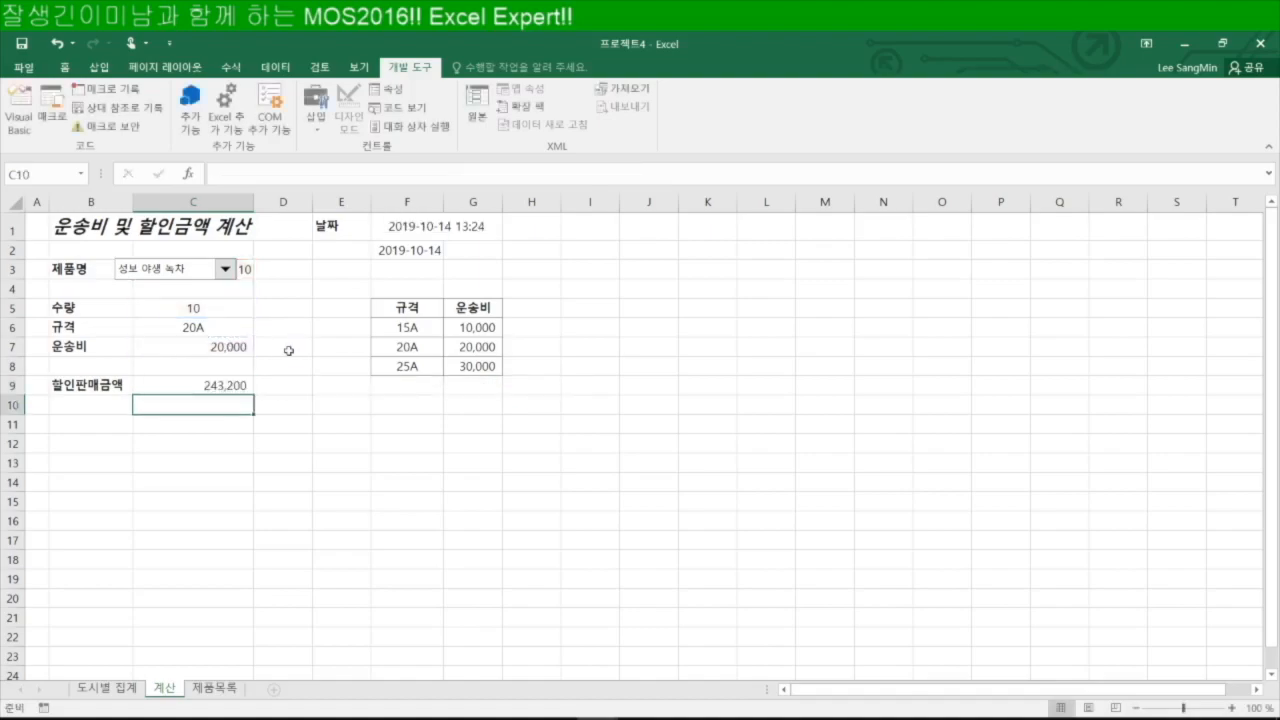
# Test the 할인판매금액 formula by choosing 앨리스 포장육, 진미 트로피컬 캔디 and 대관령 특제 버터 in the combo box.
pyautogui.click(225, 269)
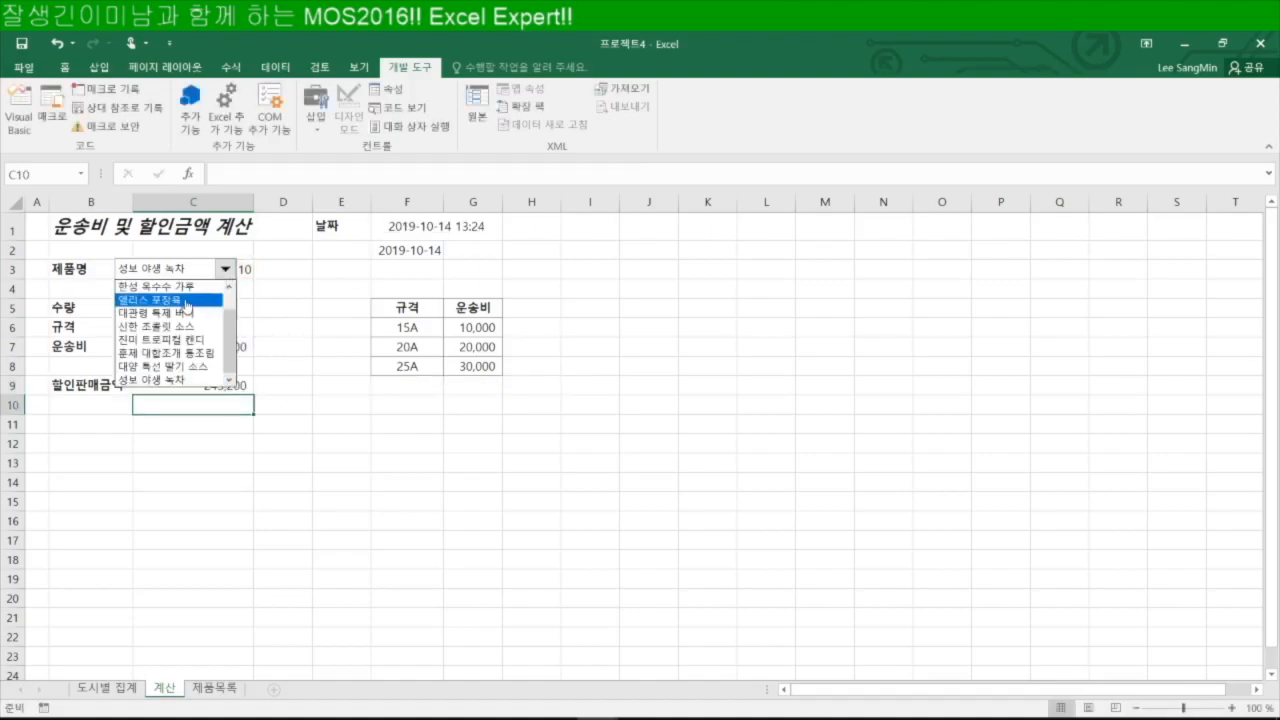
pyautogui.click(185, 298)
pyautogui.click(225, 269)
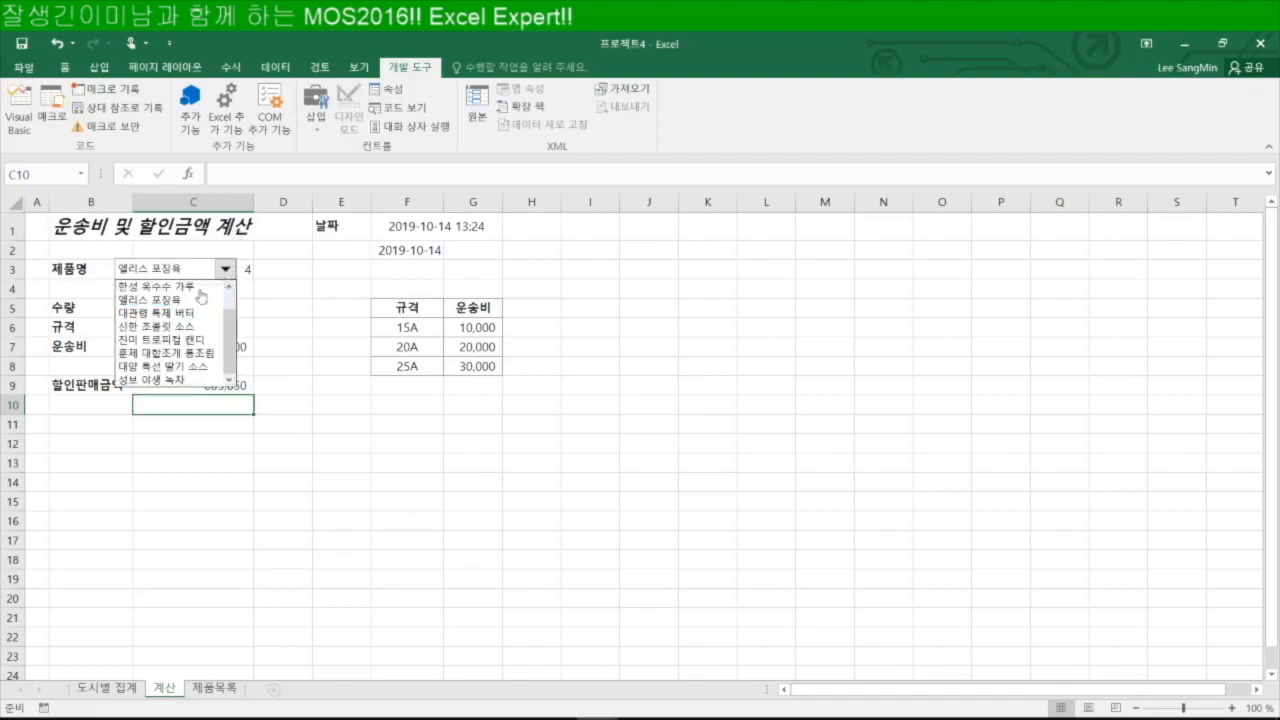
pyautogui.click(178, 342)
pyautogui.click(225, 269)
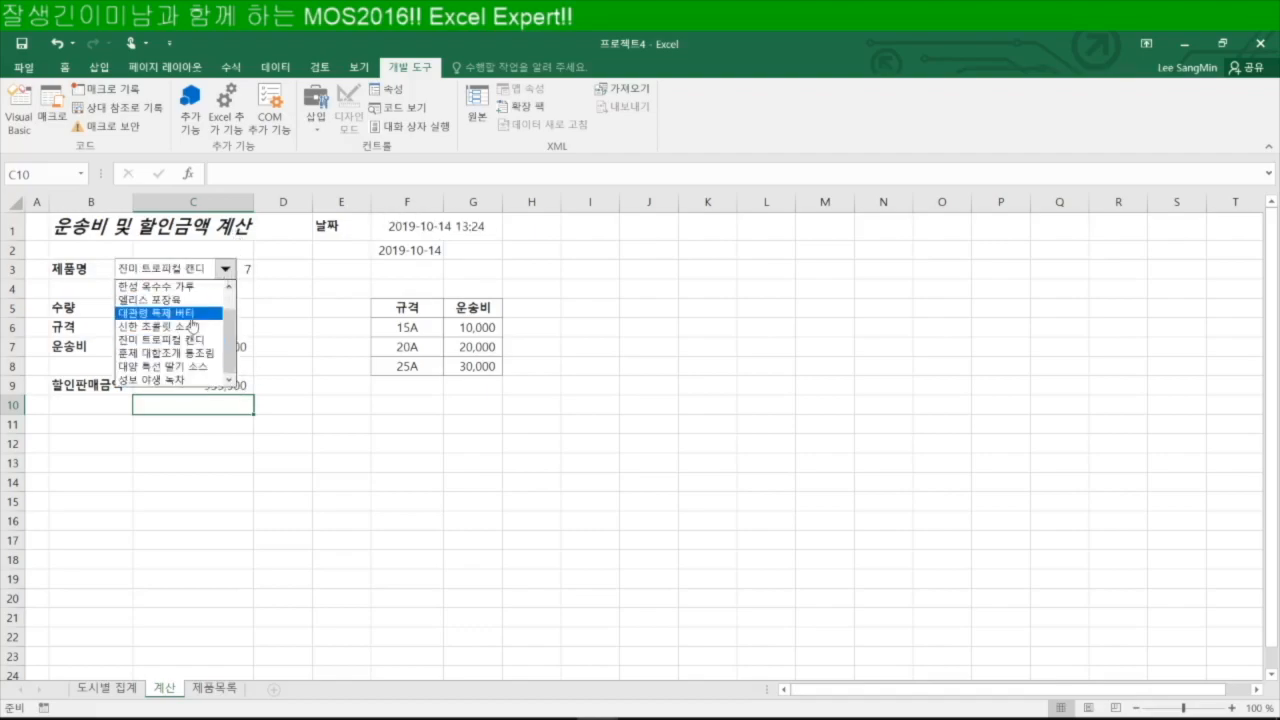
pyautogui.click(180, 313)
# Review the formulas in C9 and C6 against the 단가, 할인율 and 규격 columns on the 제품목록 sheet.
pyautogui.click(207, 388)
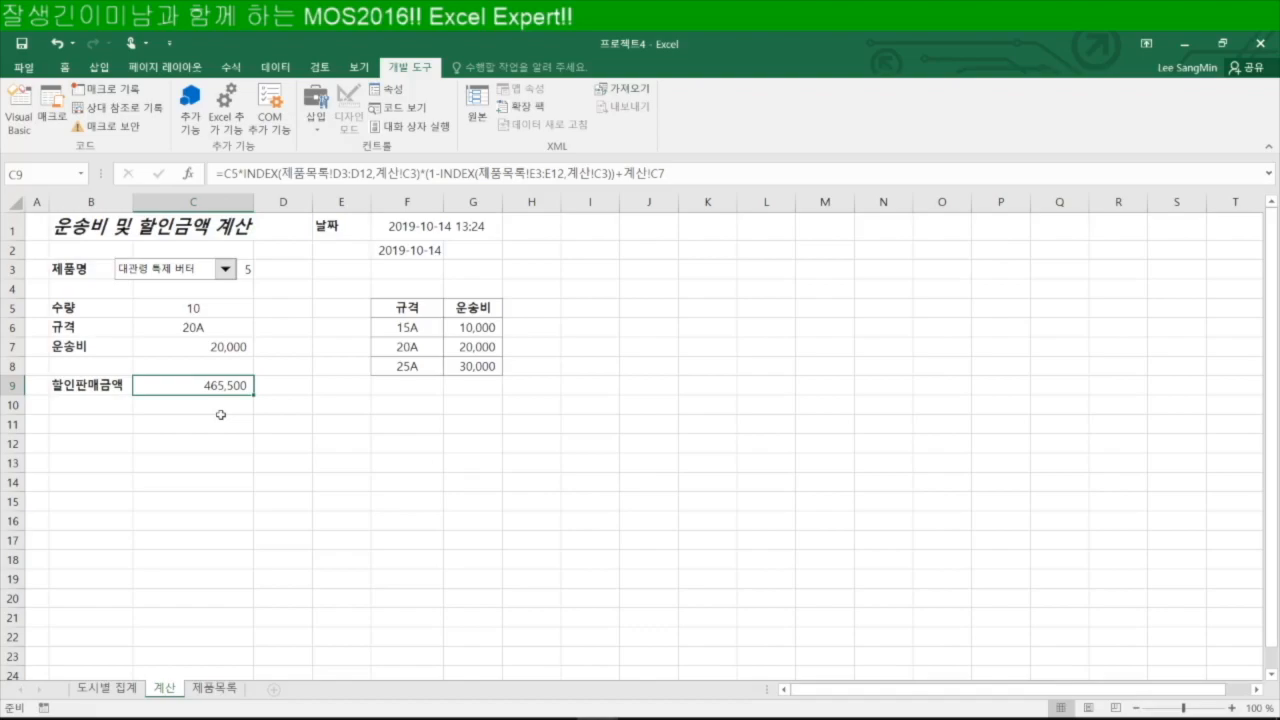
pyautogui.click(213, 688)
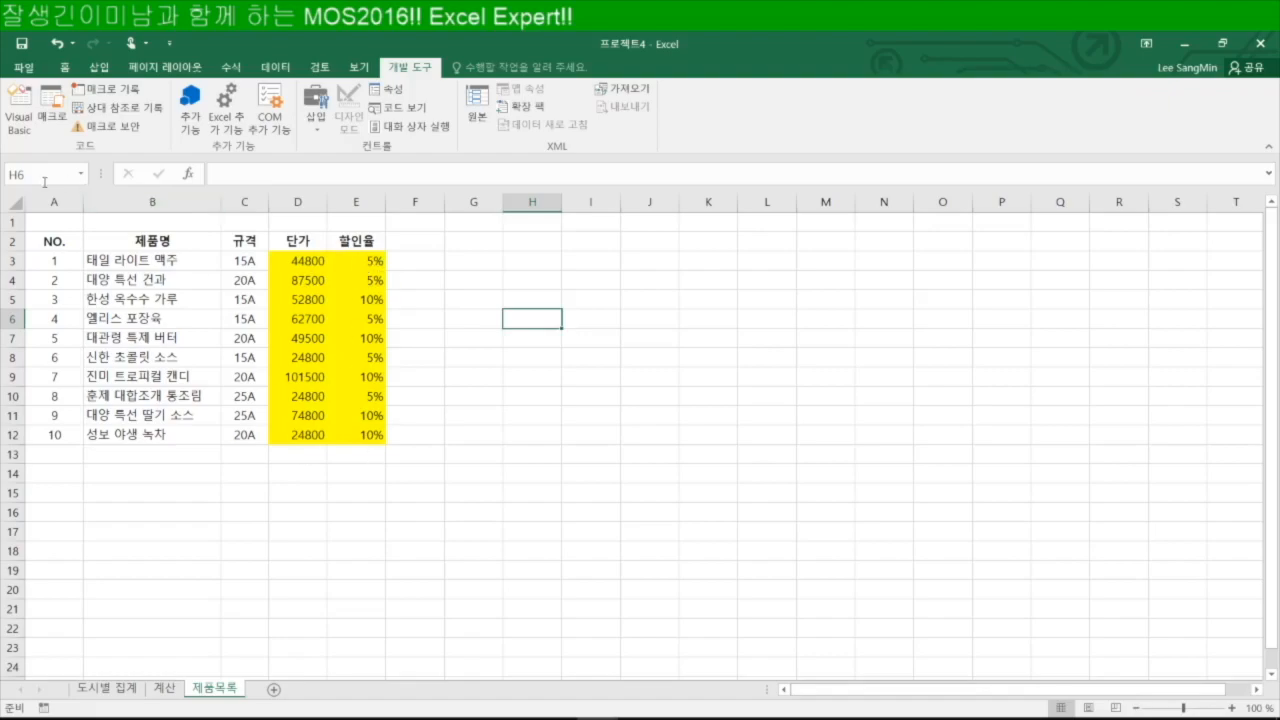
pyautogui.click(163, 688)
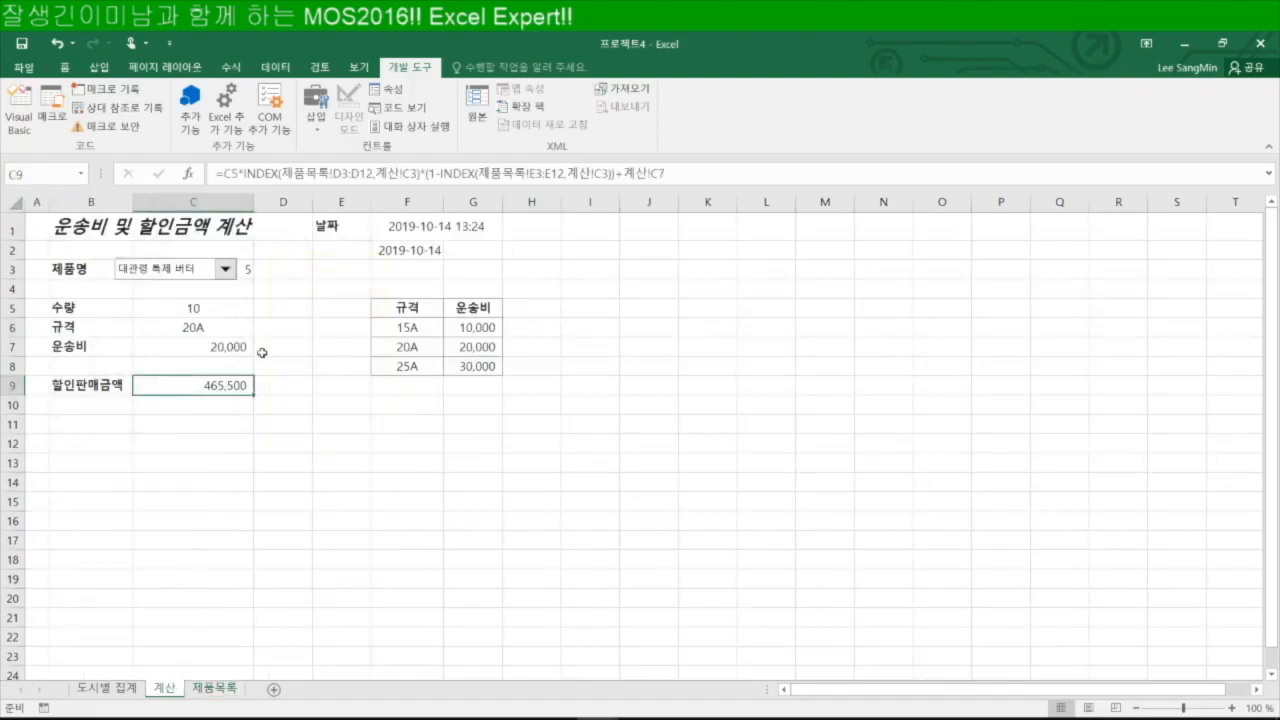
pyautogui.click(216, 688)
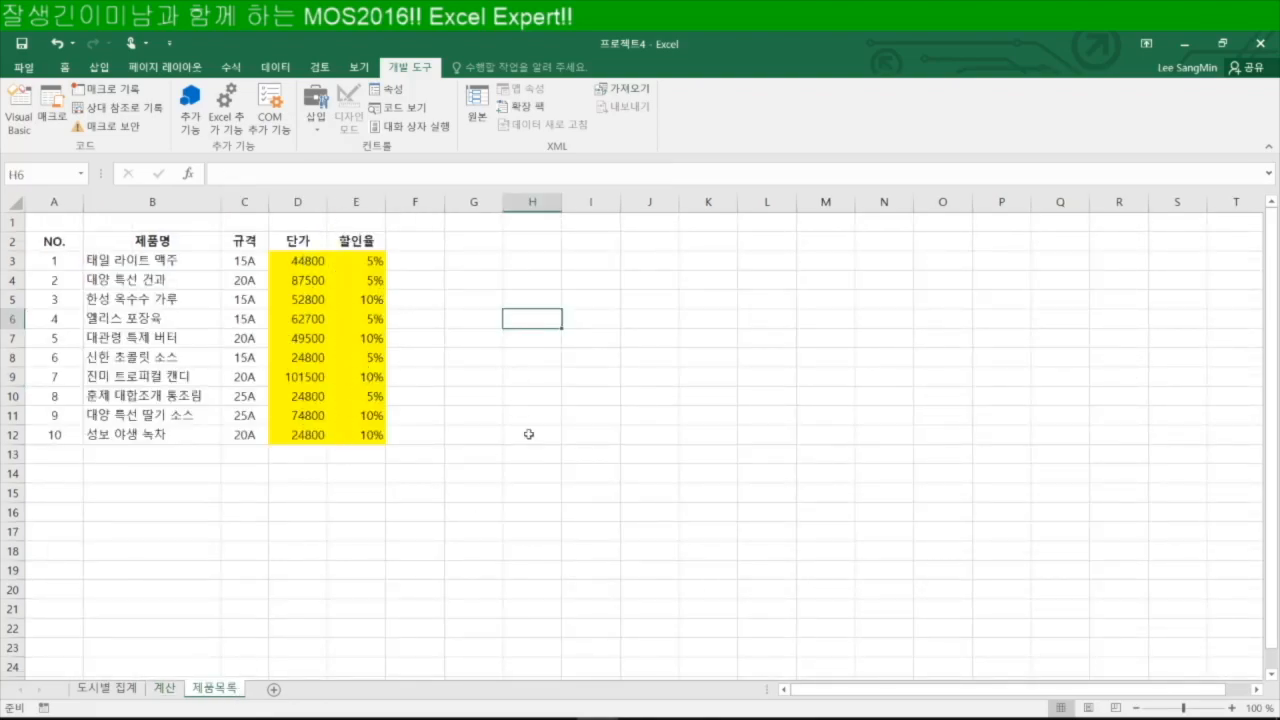
pyautogui.click(163, 688)
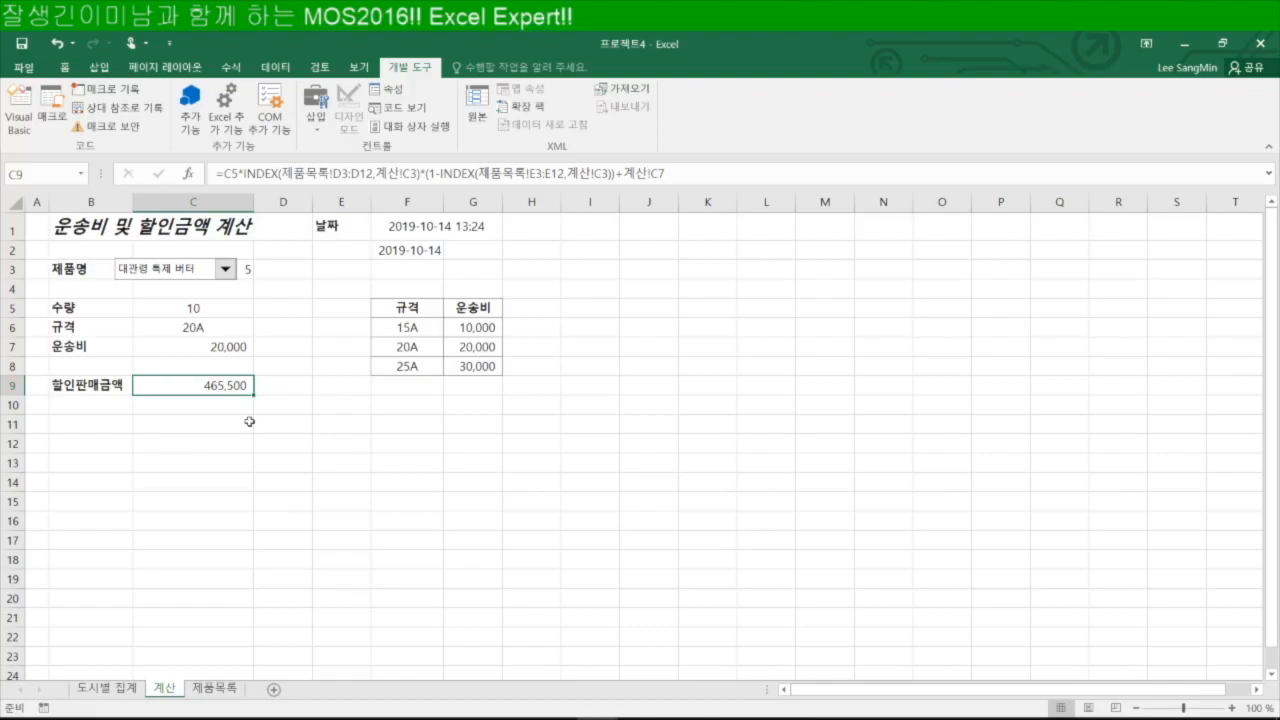
pyautogui.click(222, 329)
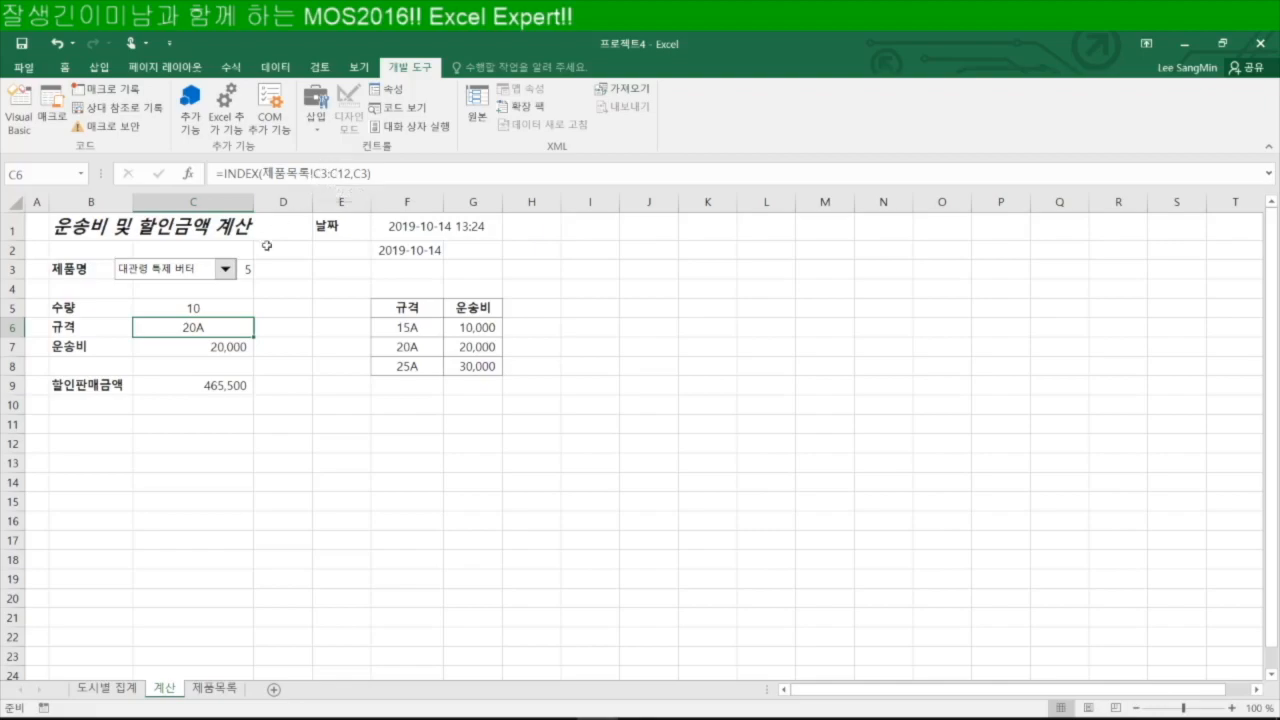
pyautogui.click(222, 691)
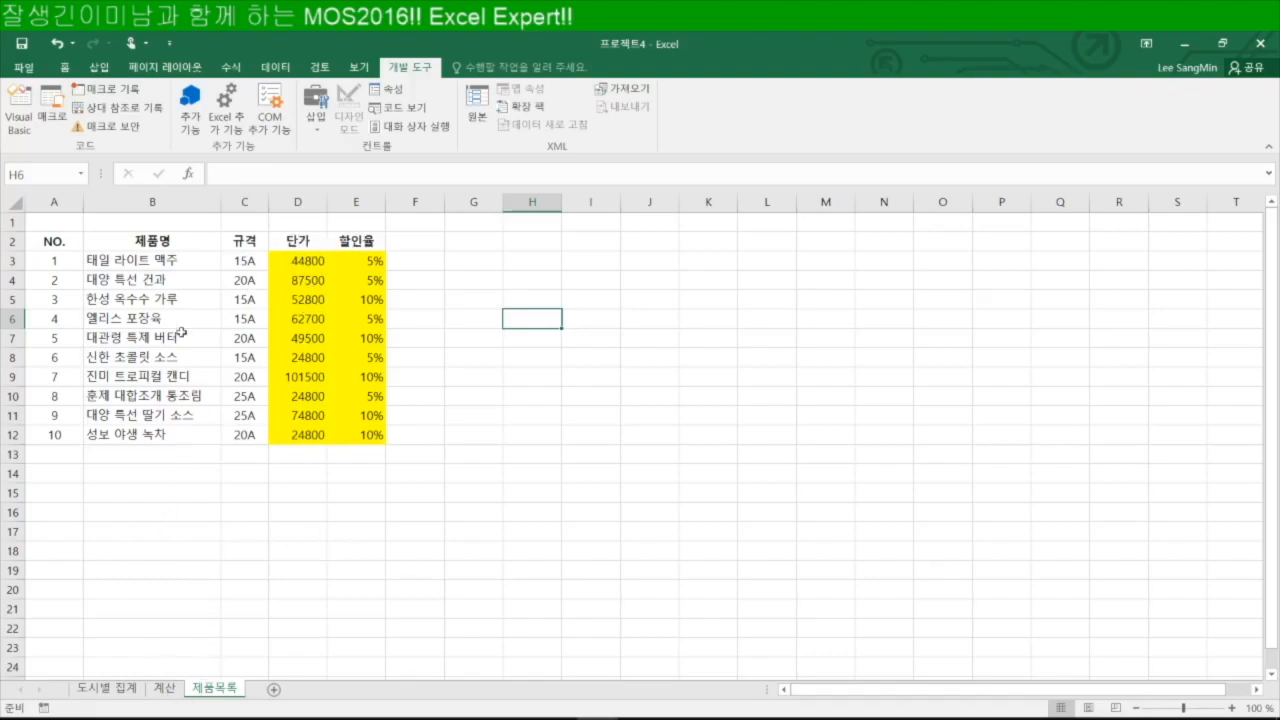
pyautogui.click(166, 689)
# Shift the 제품명 combo box on the 계산 sheet slightly right, keeping the linked value in C3 uncovered.
pyautogui.keyDown('ctrl'); pyautogui.click(178, 269); pyautogui.keyUp('ctrl')
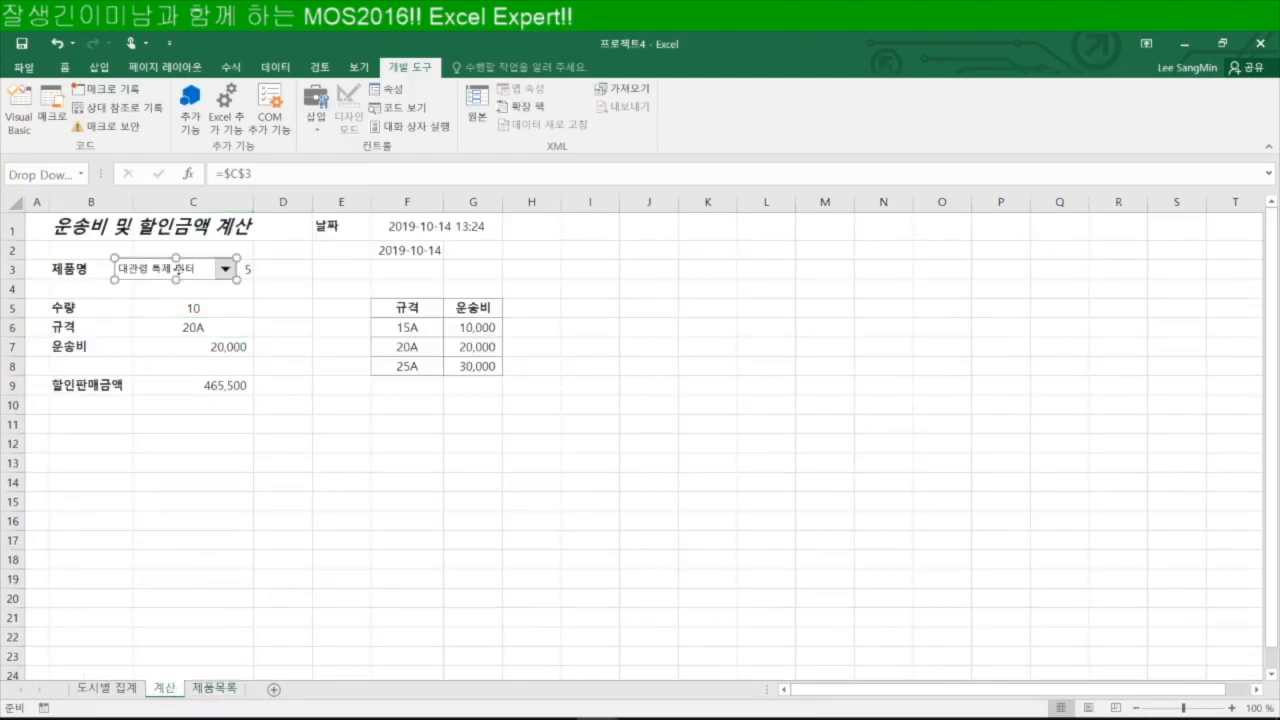
pyautogui.rightClick(176, 273)
pyautogui.click(152, 275)
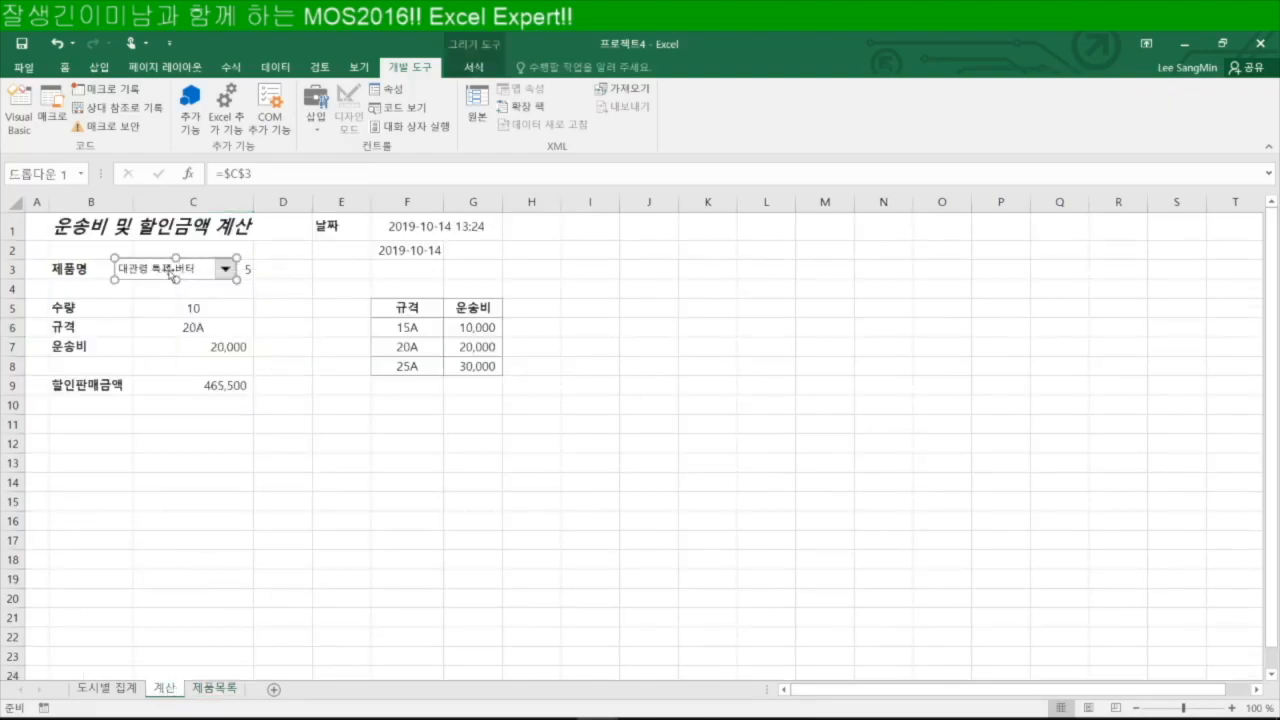
pyautogui.moveTo(177, 269); pyautogui.dragTo(194, 272)
pyautogui.click(275, 302)
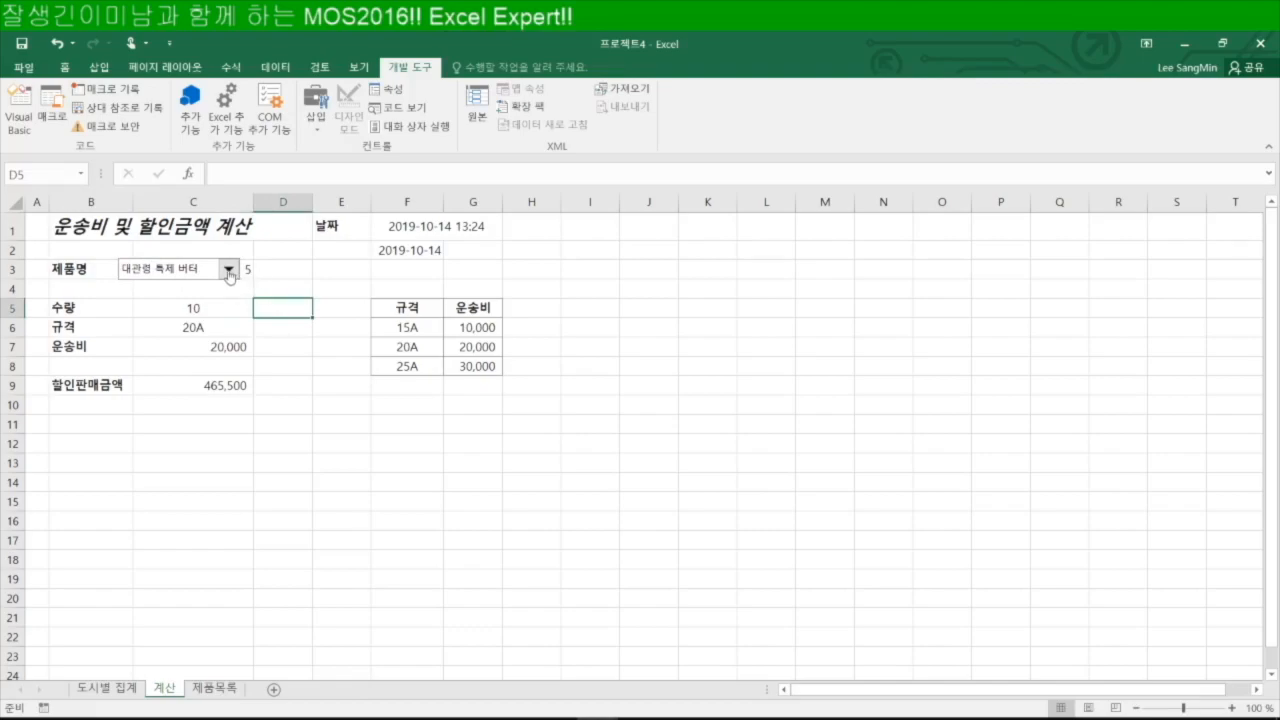
# Test the repositioned combo box with 진미 트로피컬 캔디, then set it to 대양 특선 딸기 소스.
pyautogui.click(229, 269)
pyautogui.click(178, 340)
pyautogui.click(232, 272)
pyautogui.click(168, 366)
# Open the 프로젝트5 workbook and enlarge the 주문내역 sheet to 110%.
pyautogui.click(24, 68)
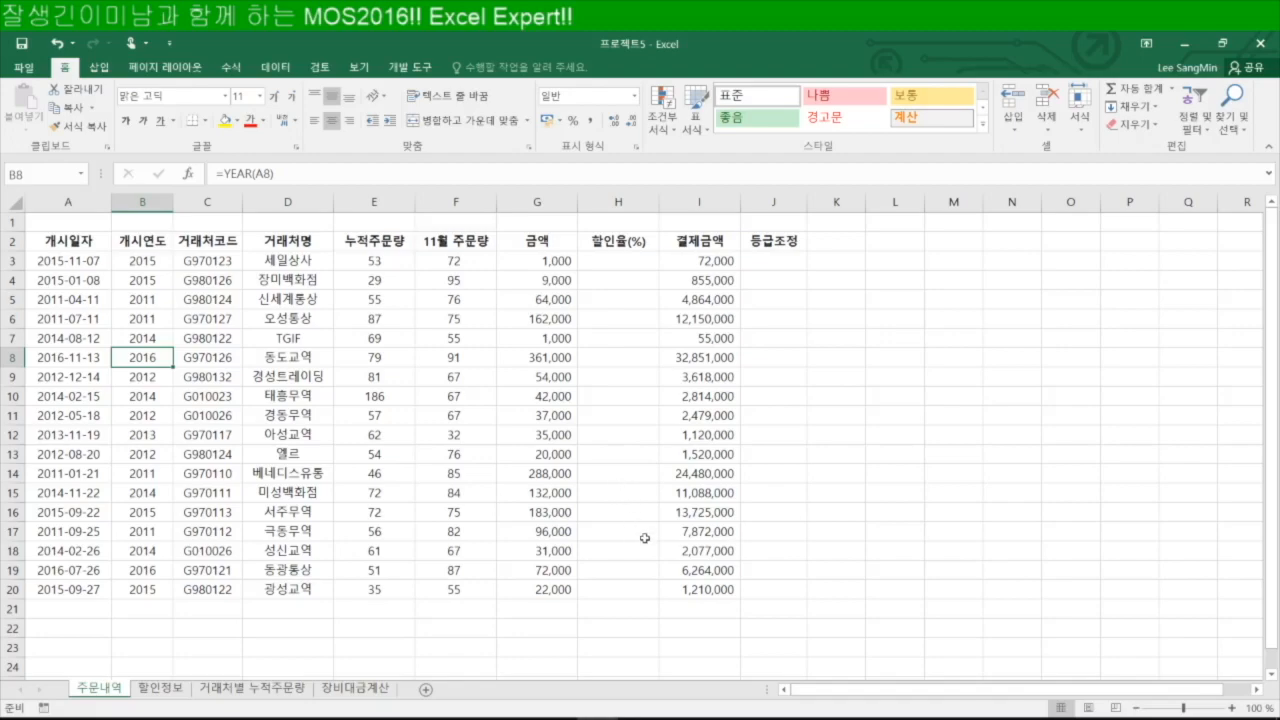
pyautogui.click(1232, 708)
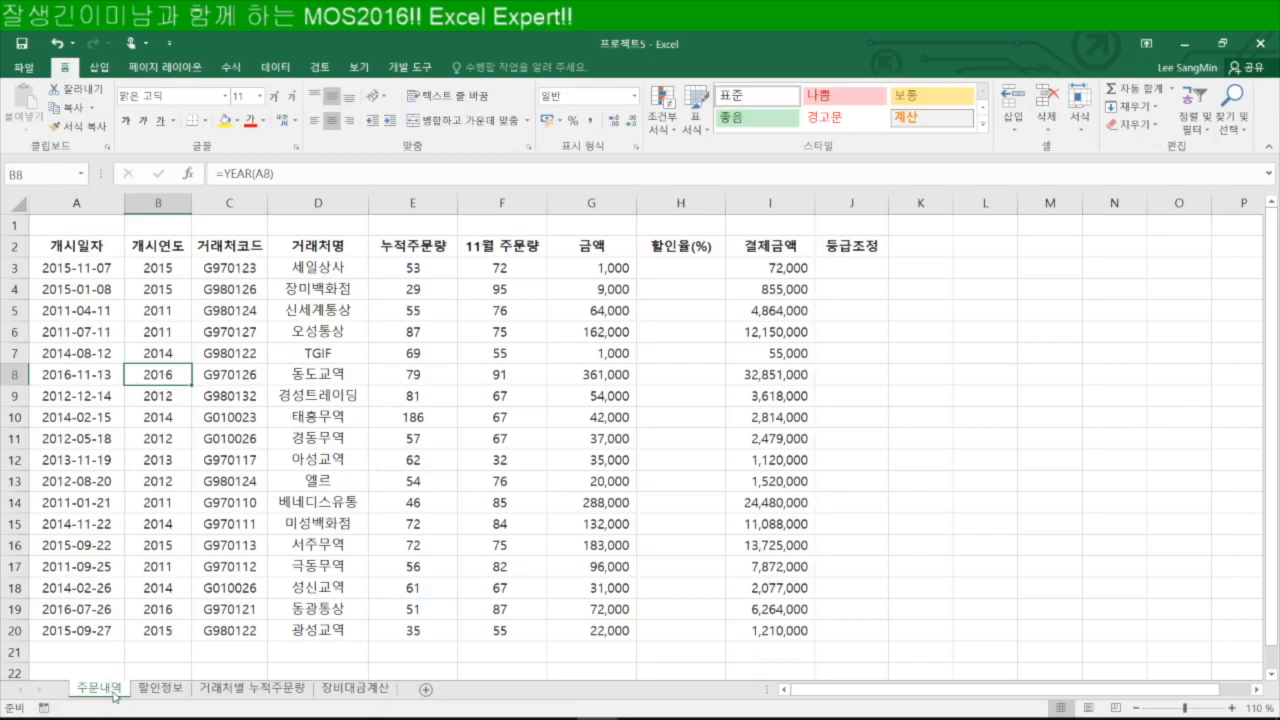
# Compare the empty 할인율(%) column on the 주문내역 sheet with the 주문량 and 할인율 table on the 할인정보 sheet.
pyautogui.click(680, 203)
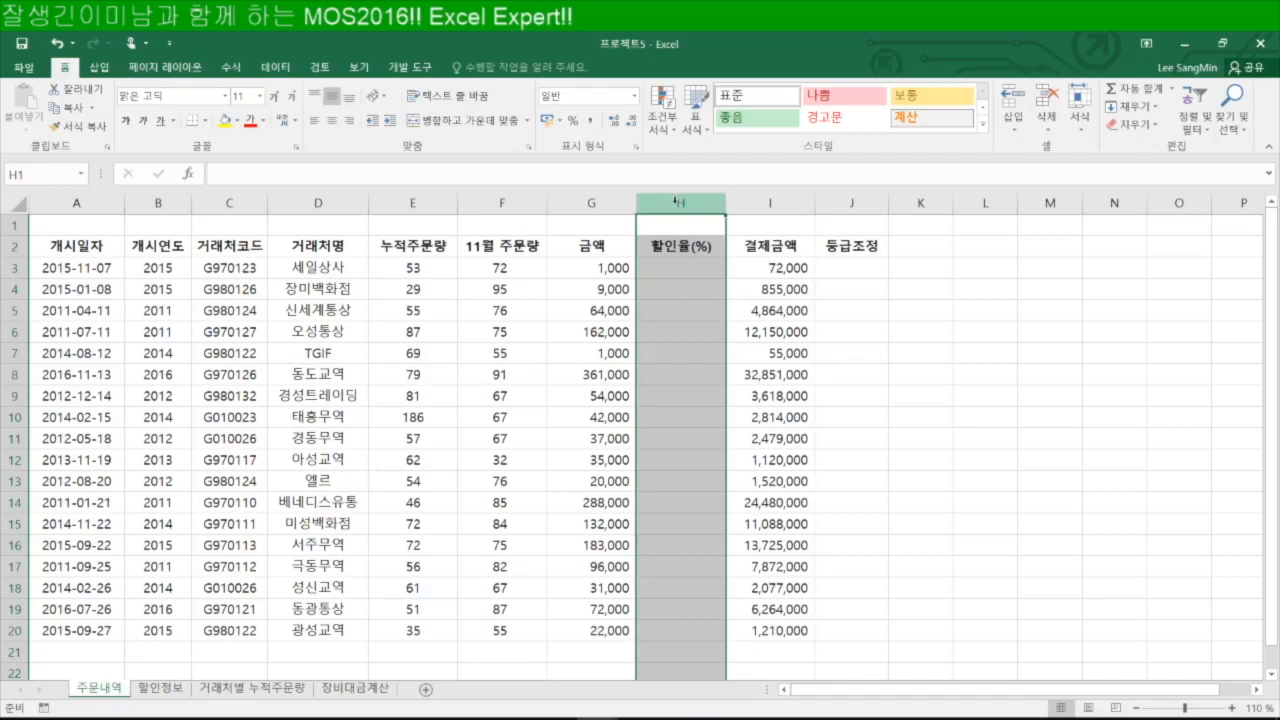
pyautogui.click(166, 692)
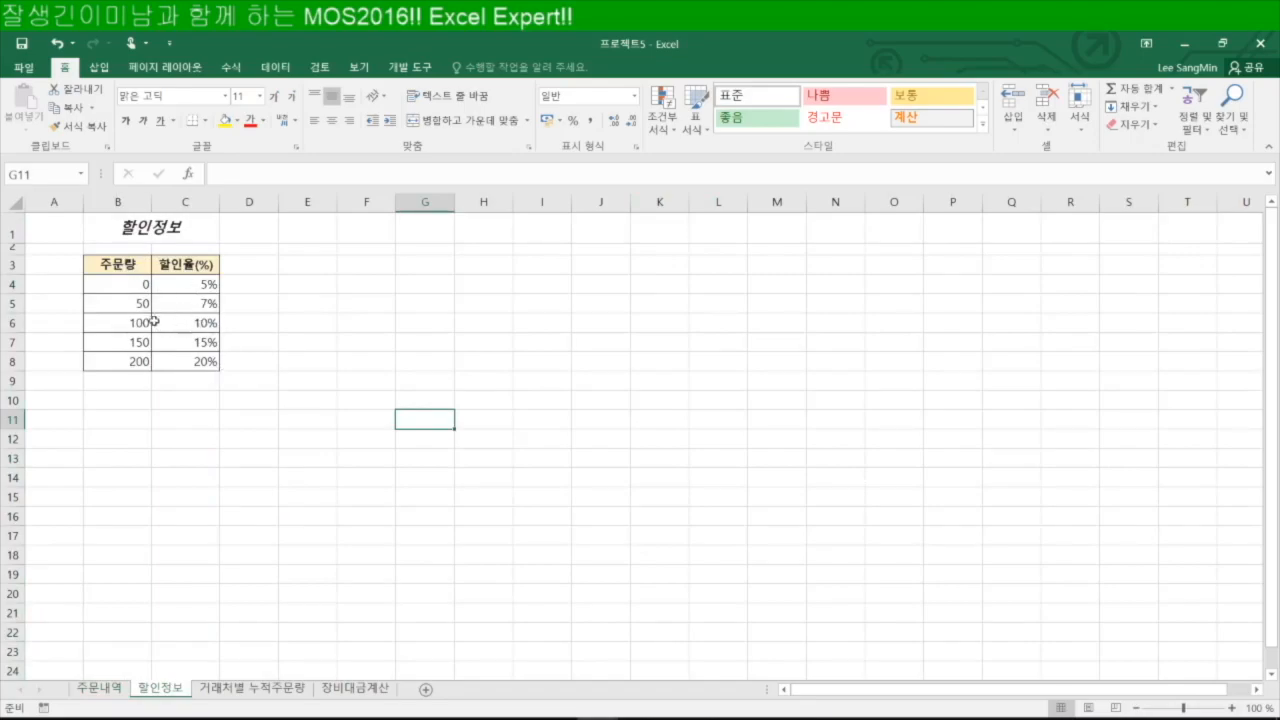
pyautogui.click(108, 689)
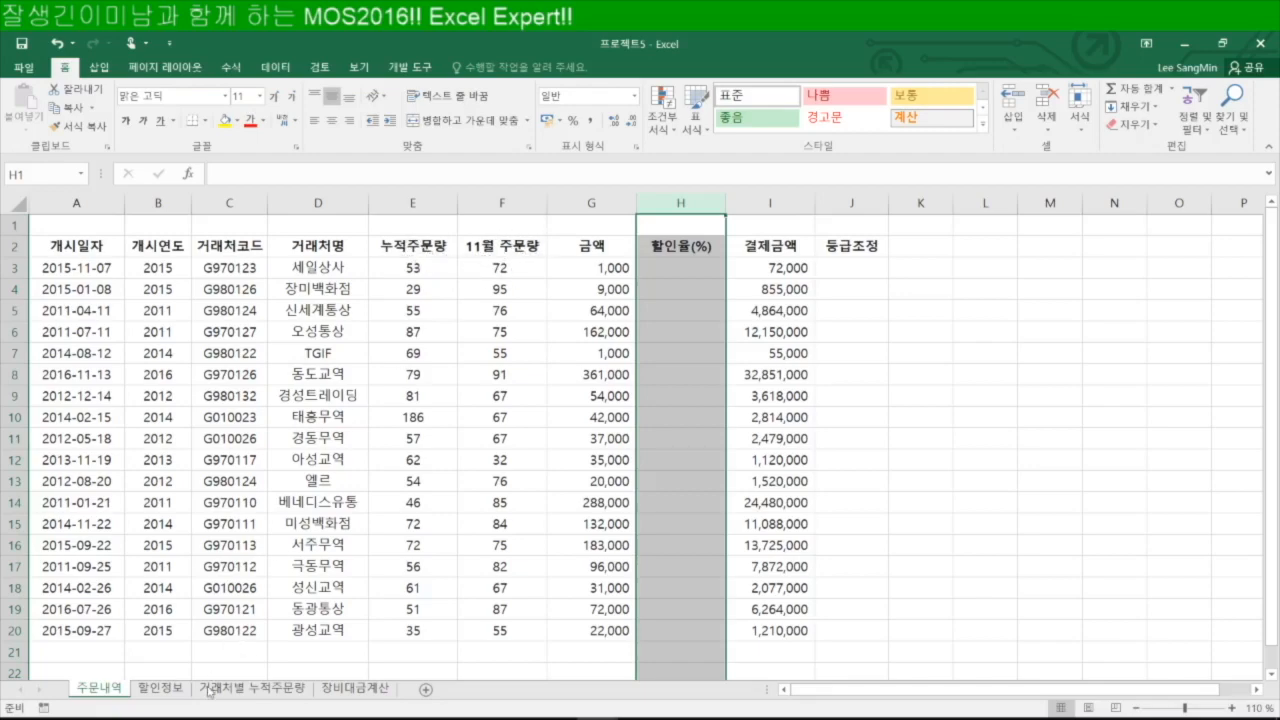
pyautogui.click(166, 690)
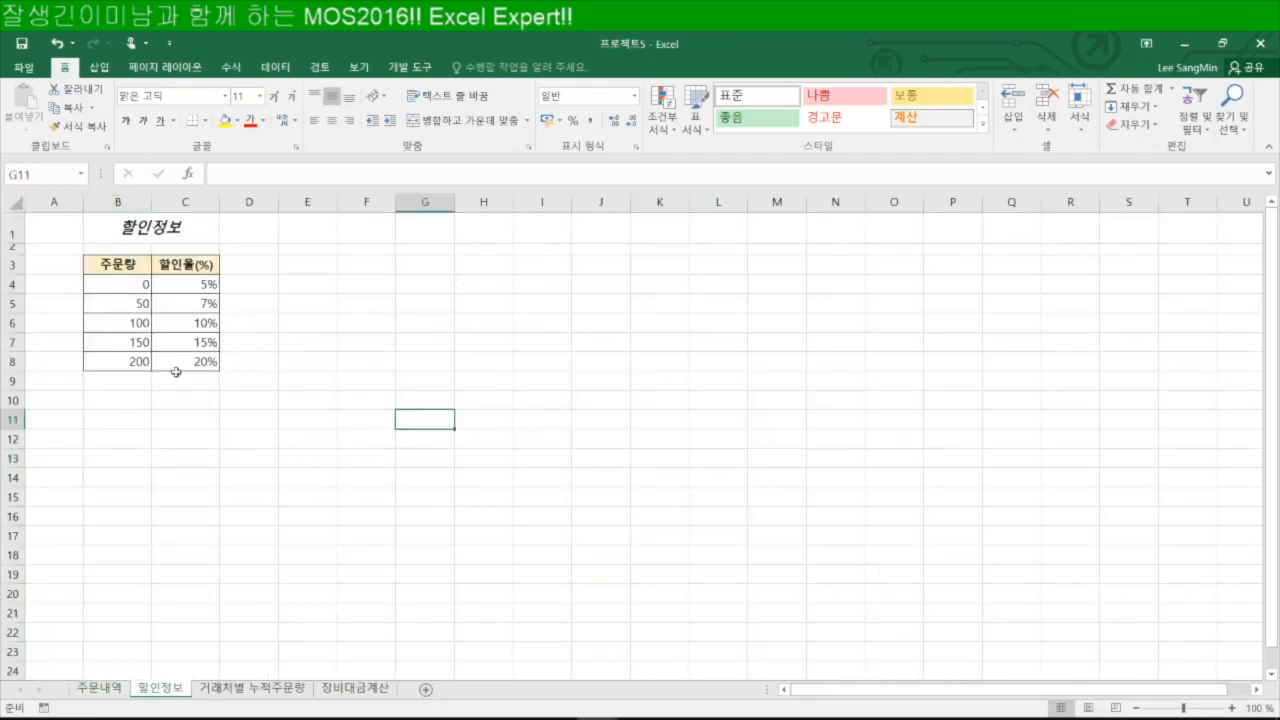
pyautogui.click(104, 689)
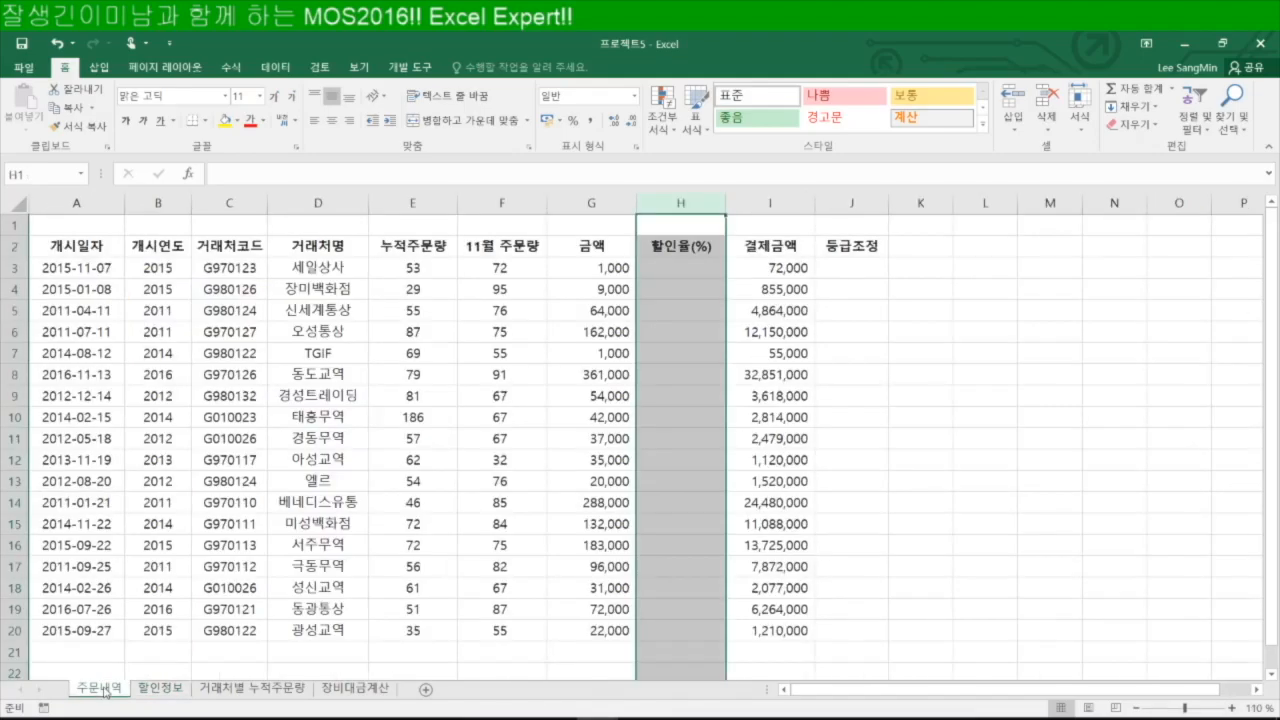
pyautogui.click(157, 690)
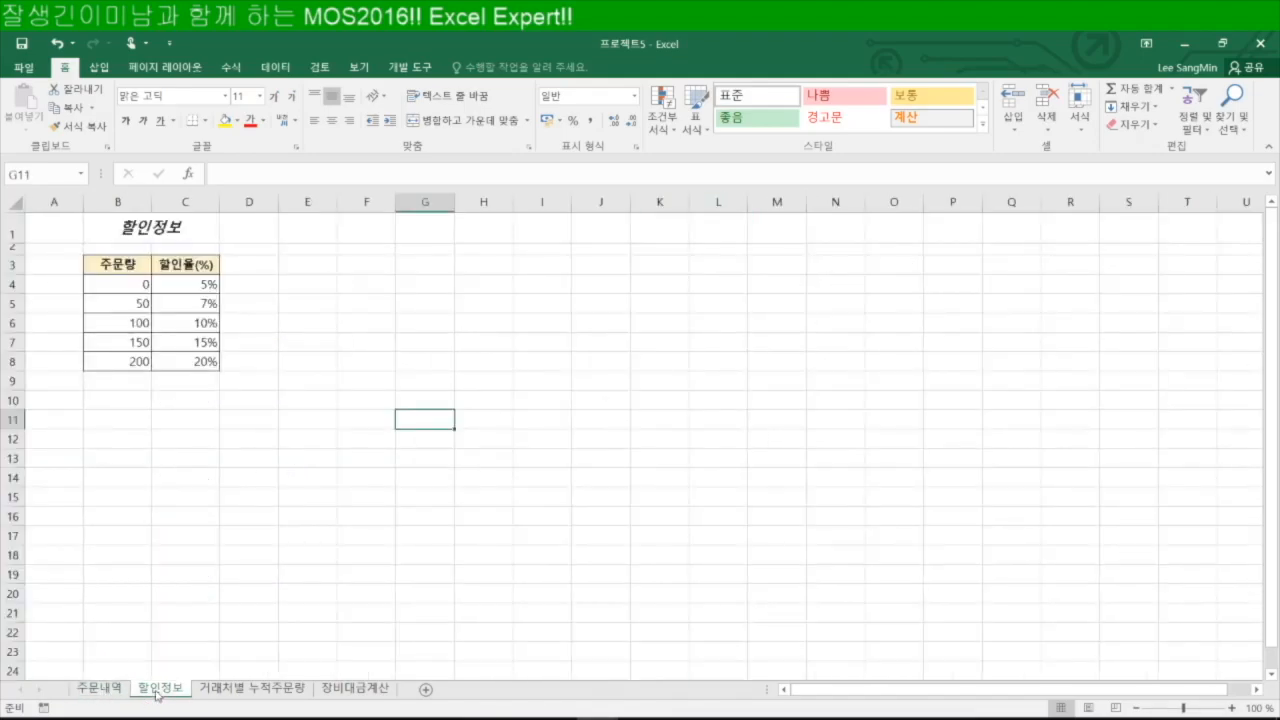
pyautogui.click(100, 689)
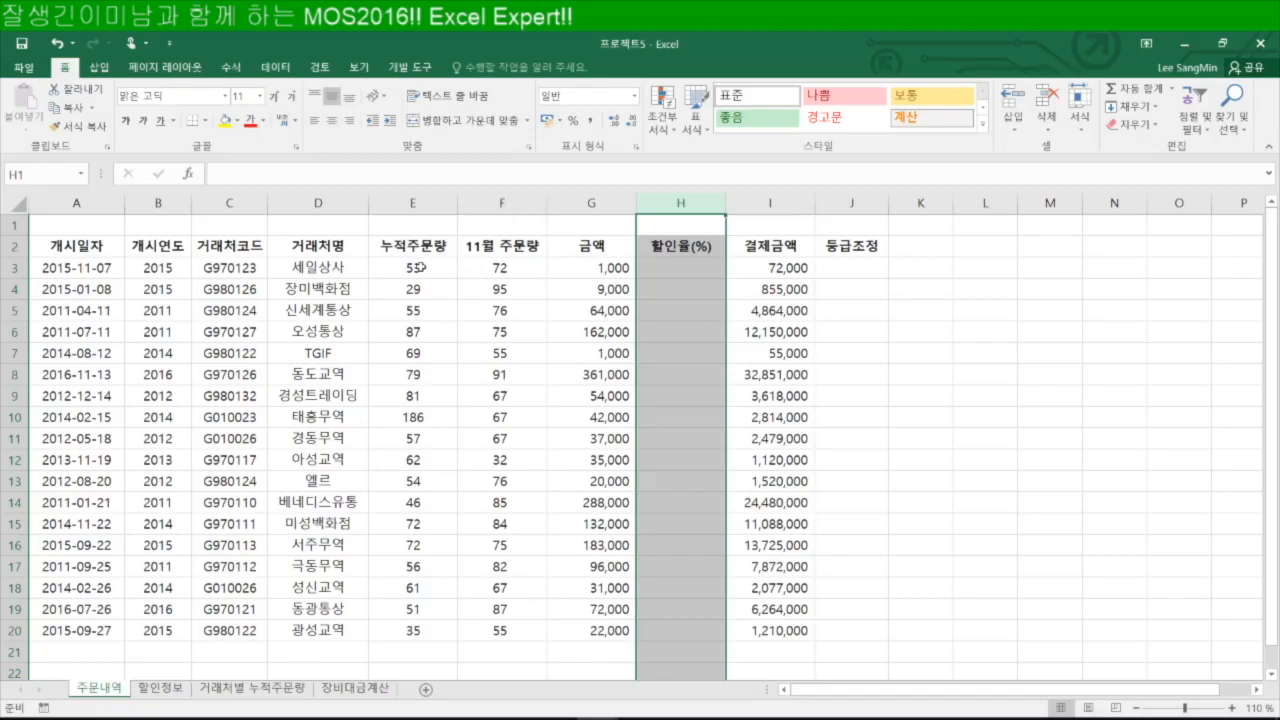
pyautogui.click(686, 268)
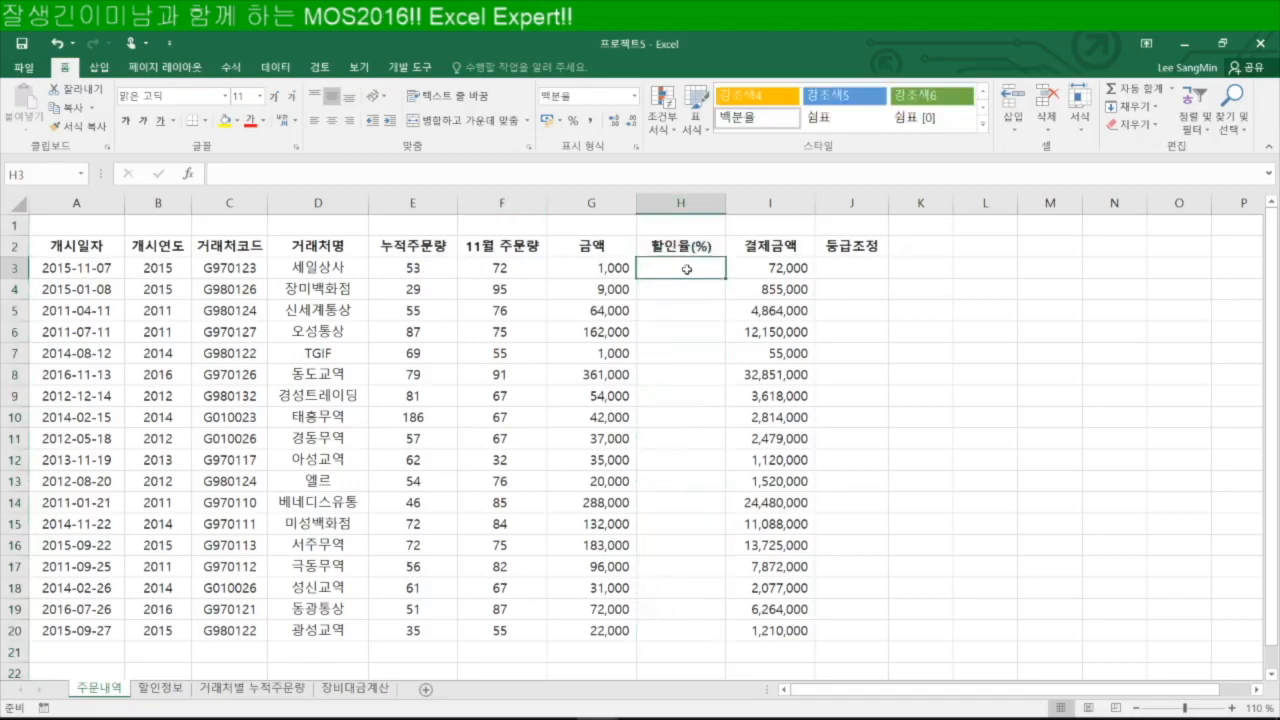
pyautogui.click(158, 688)
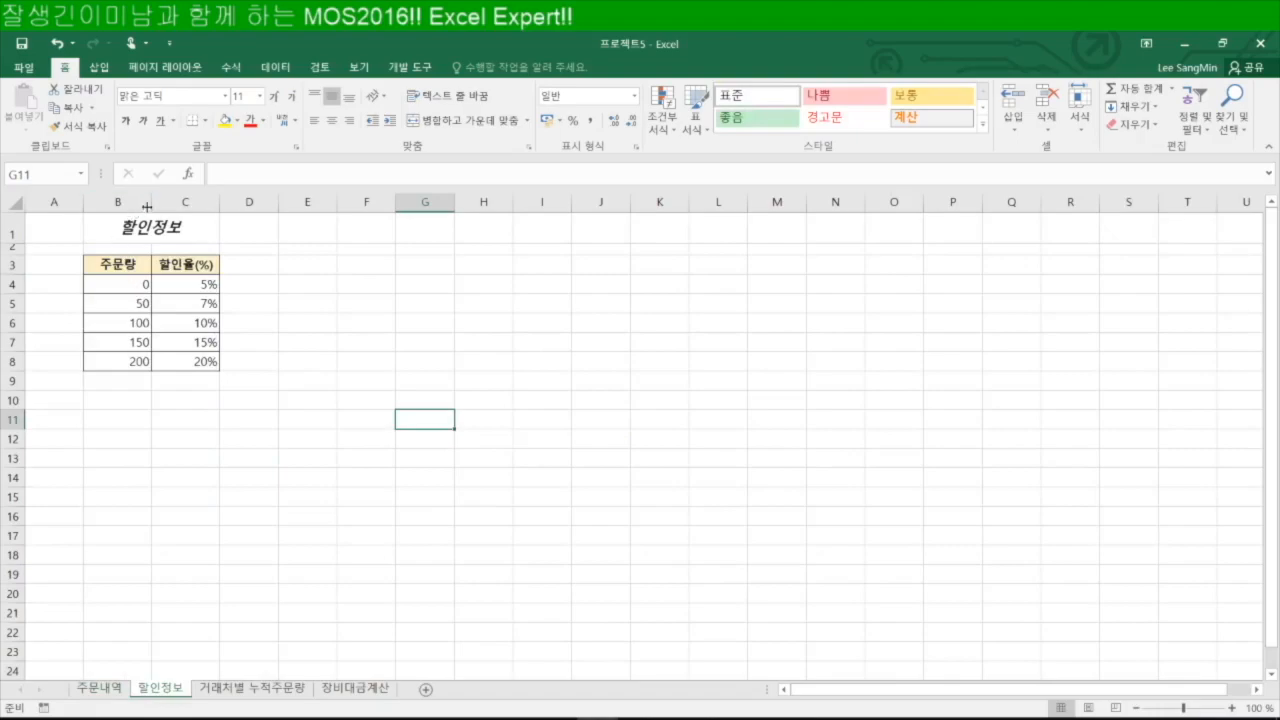
pyautogui.moveTo(125, 265); pyautogui.dragTo(117, 537)
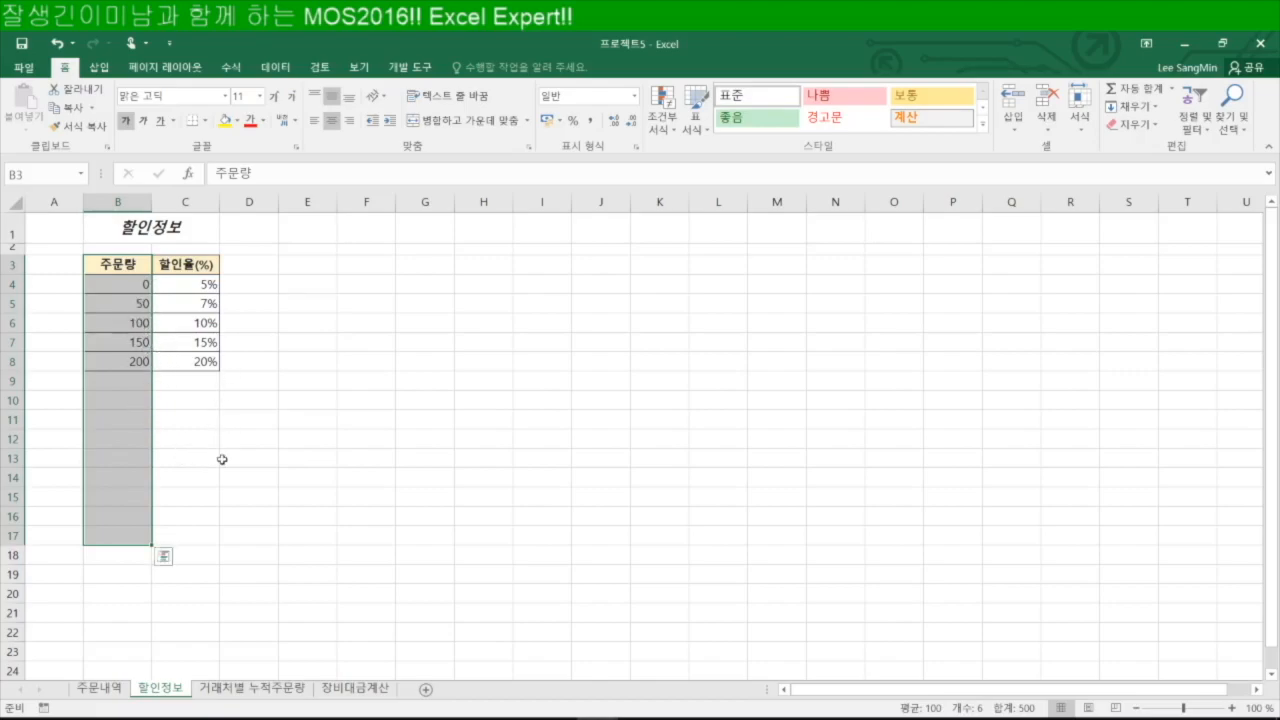
# Begin a VLOOKUP formula in H3 of the 주문내역 sheet, using the 누적주문량 in E3 as the lookup value.
pyautogui.click(112, 688)
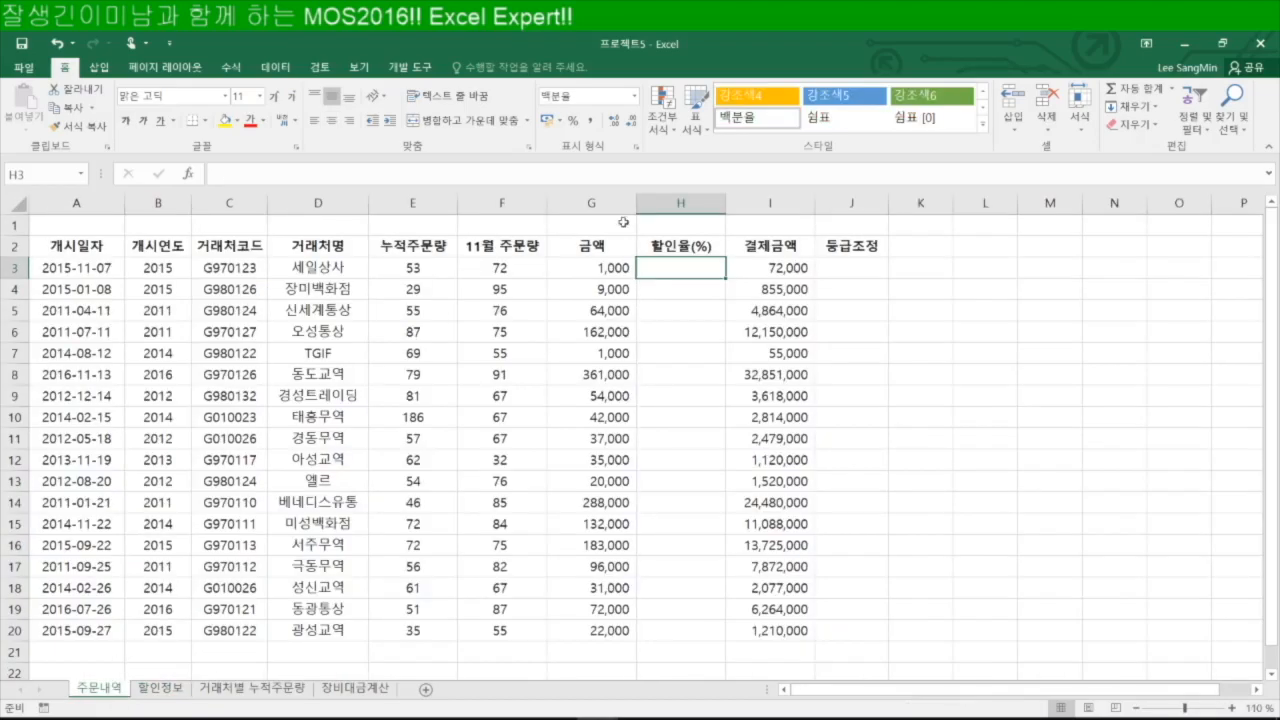
pyautogui.write('=vl')
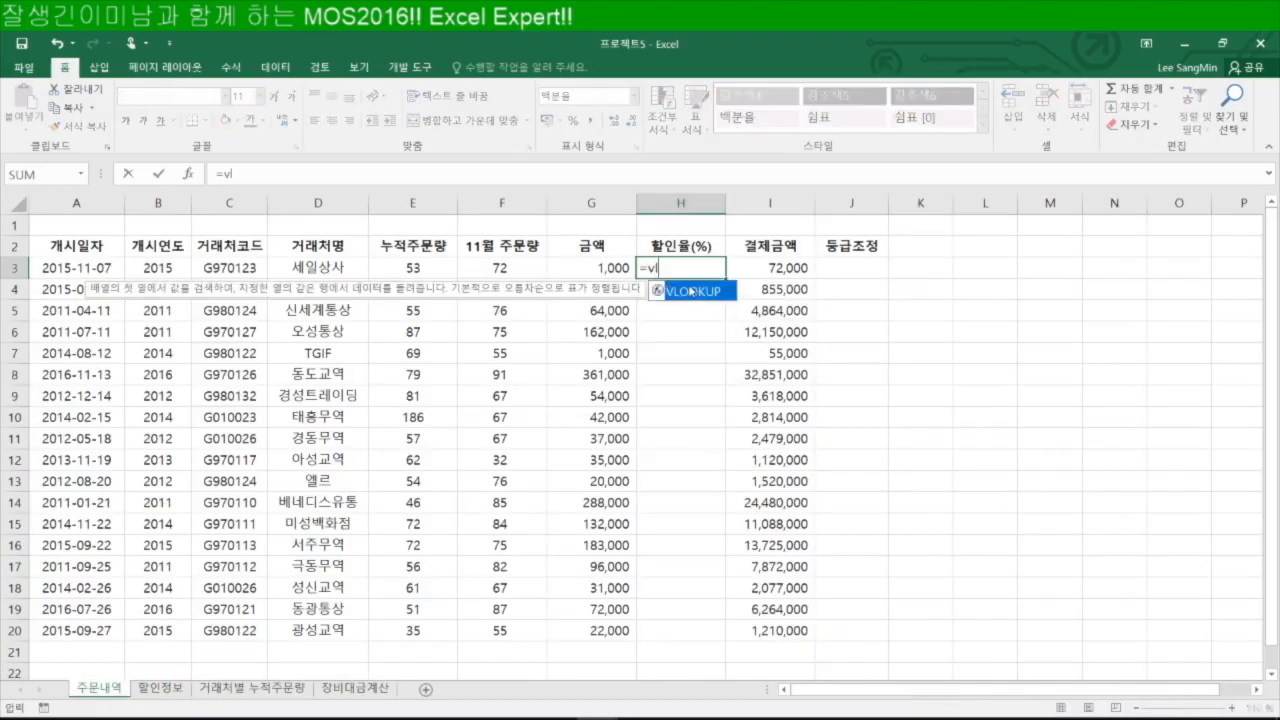
pyautogui.press('Tab')
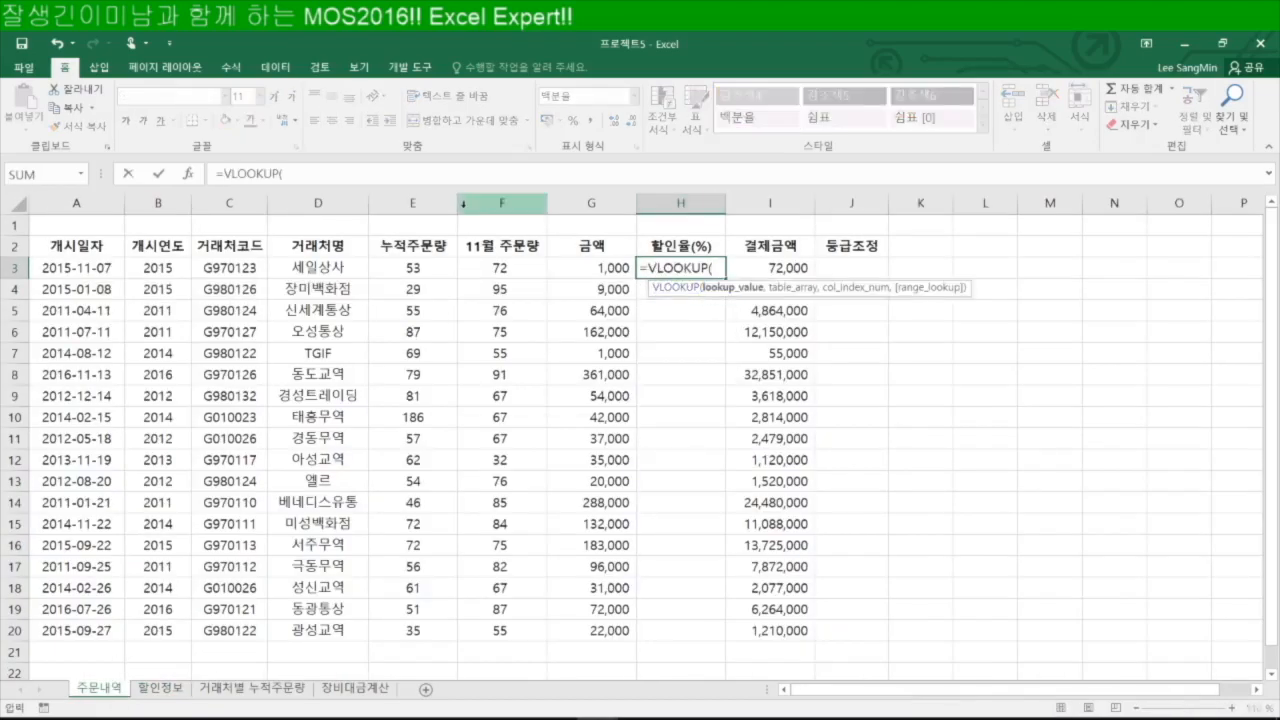
pyautogui.click(424, 269)
pyautogui.write(',')
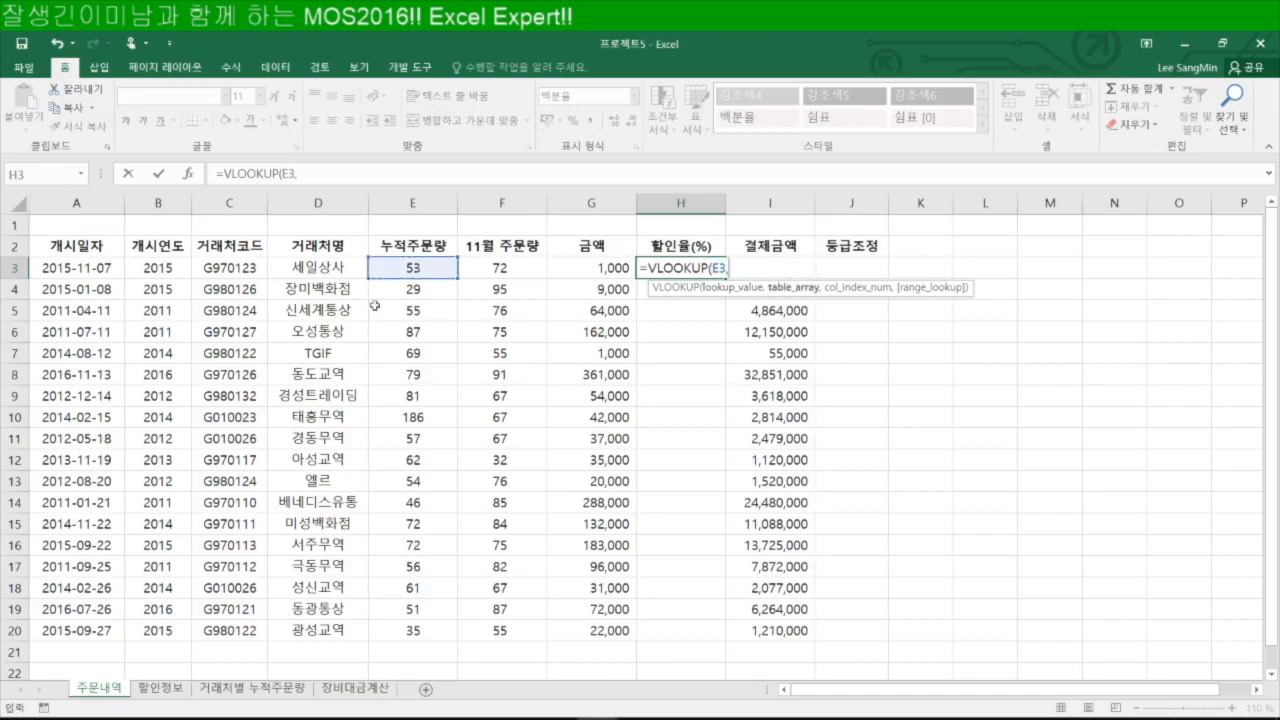
# Set the VLOOKUP table array to the absolute range $B$3:$C$8 on the 할인정보 sheet.
pyautogui.click(167, 690)
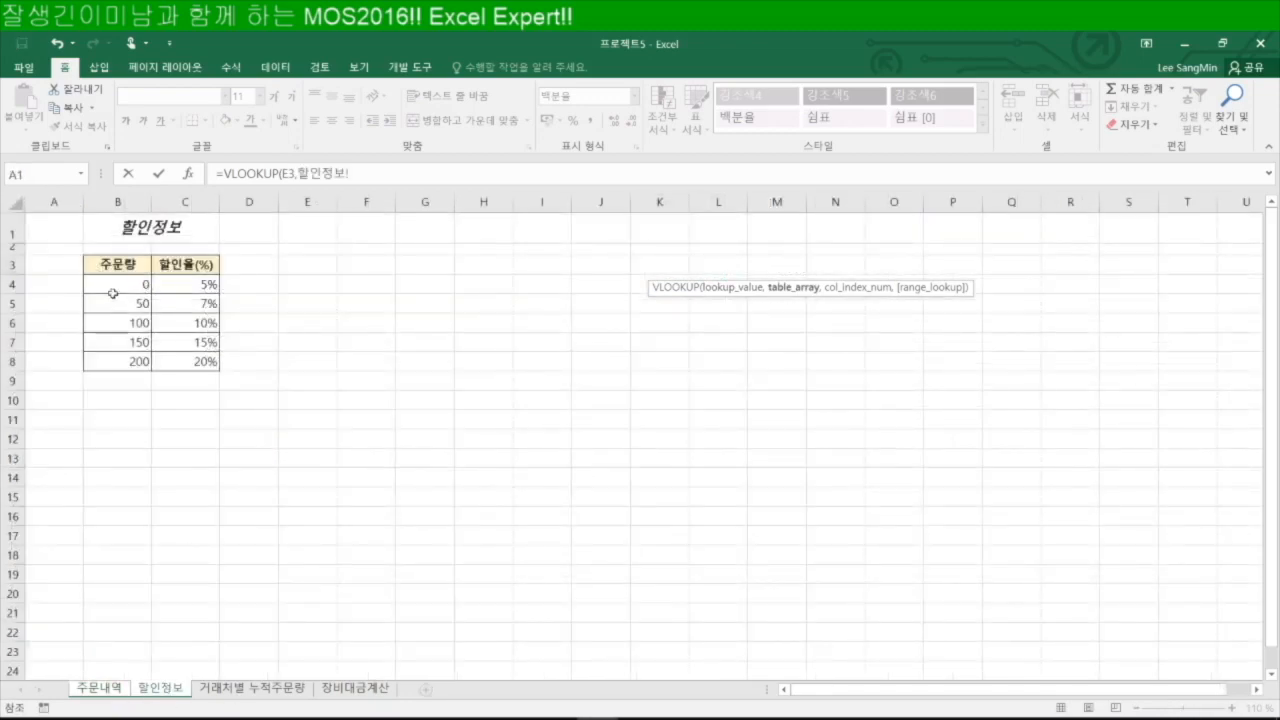
pyautogui.moveTo(108, 266); pyautogui.dragTo(189, 363)
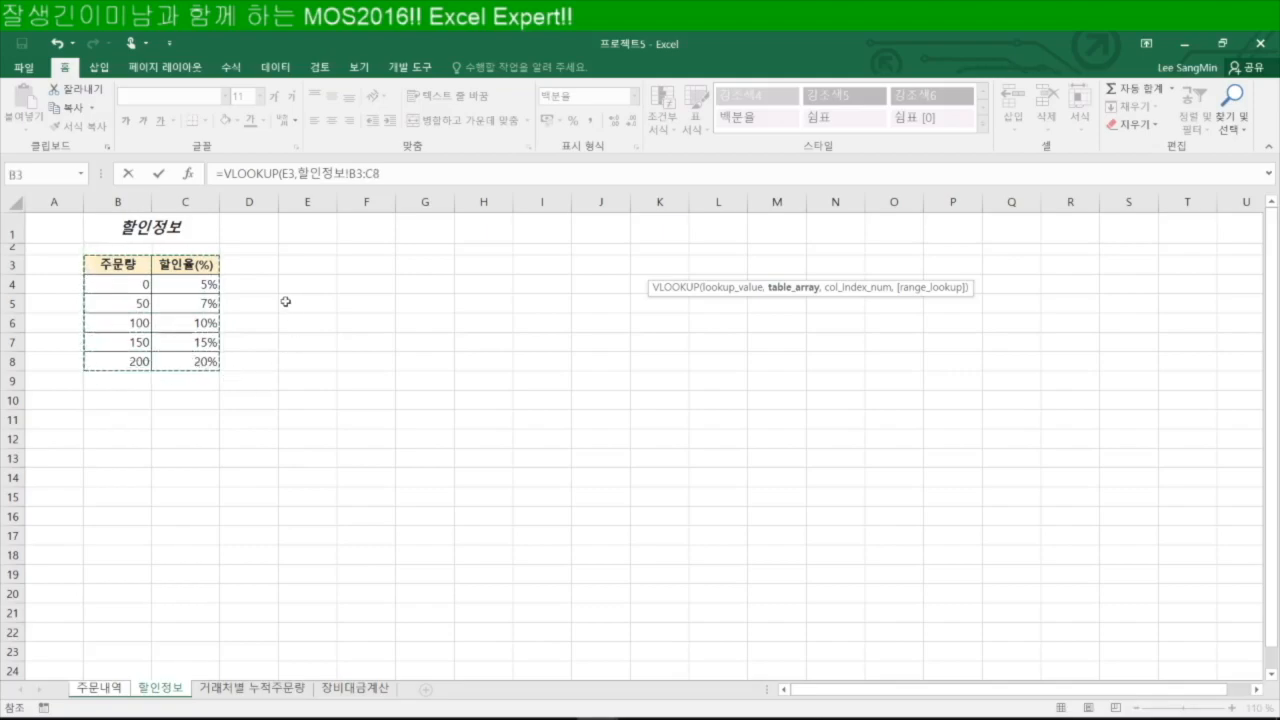
pyautogui.press('F4')
pyautogui.write(',')
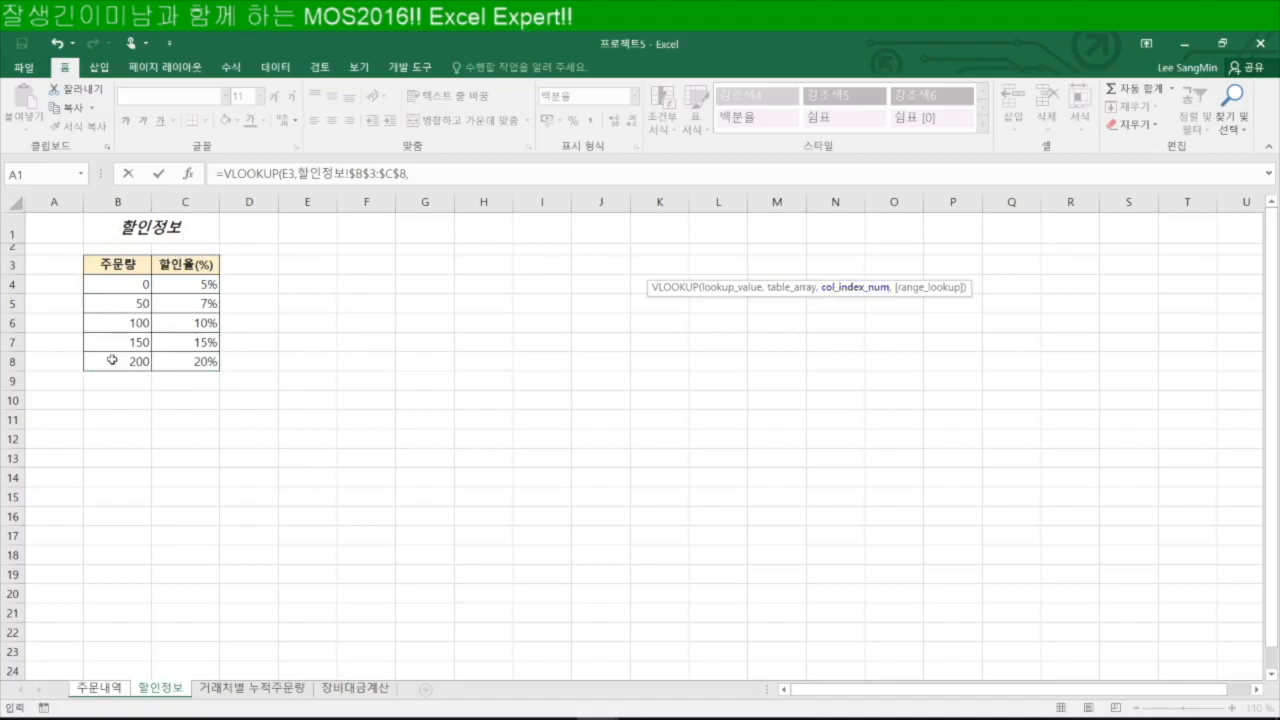
# Complete the VLOOKUP with column index 2 and approximate match 1, and fill the 할인율(%) column down to H20.
pyautogui.write('2')
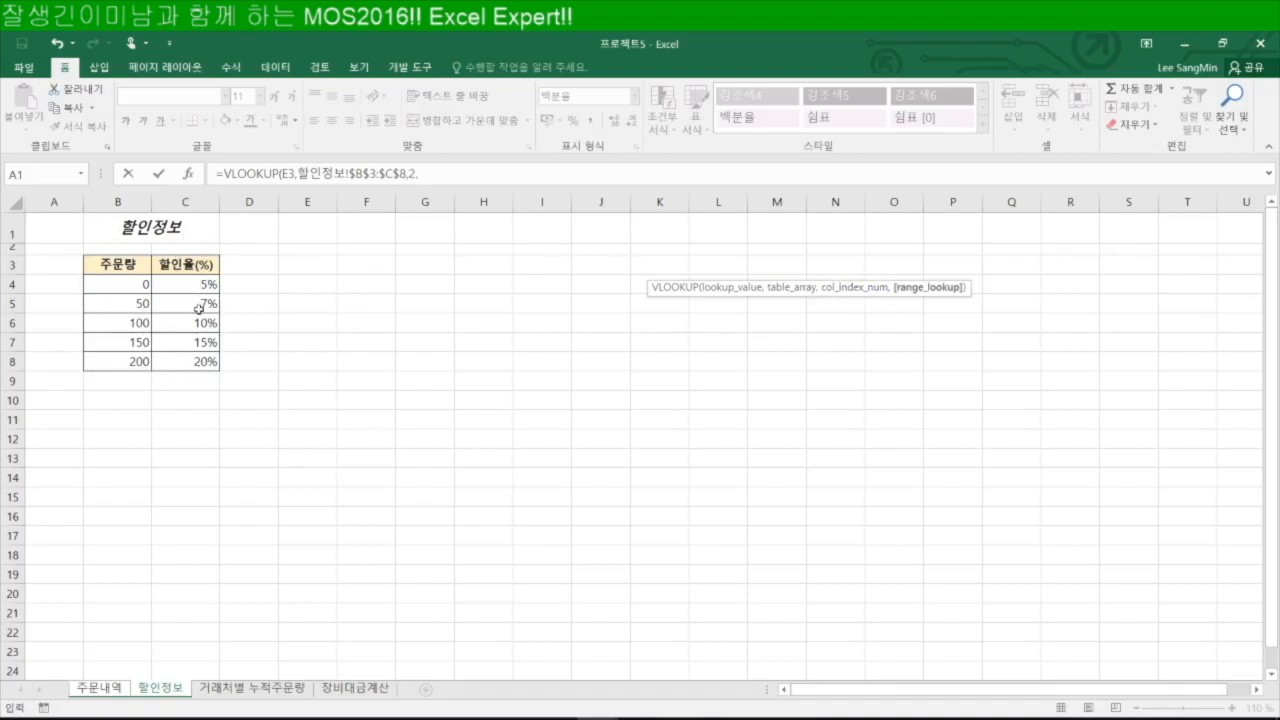
pyautogui.write(',')
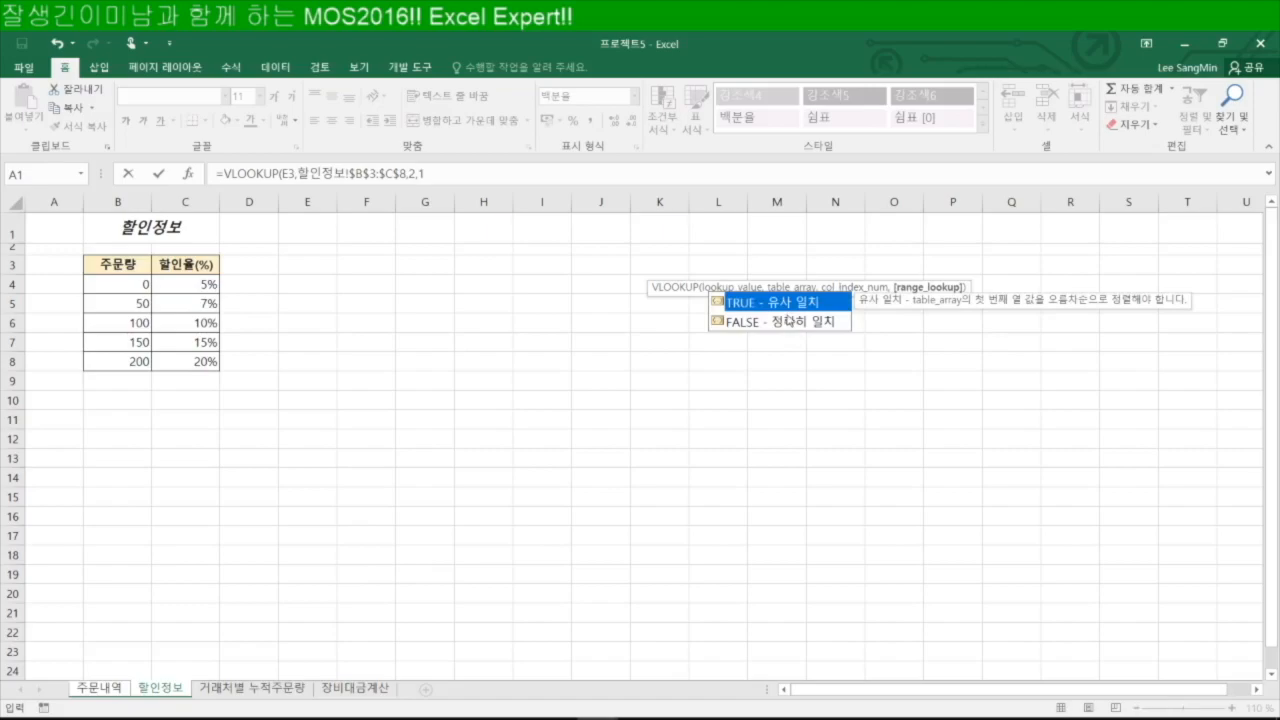
pyautogui.write('1')
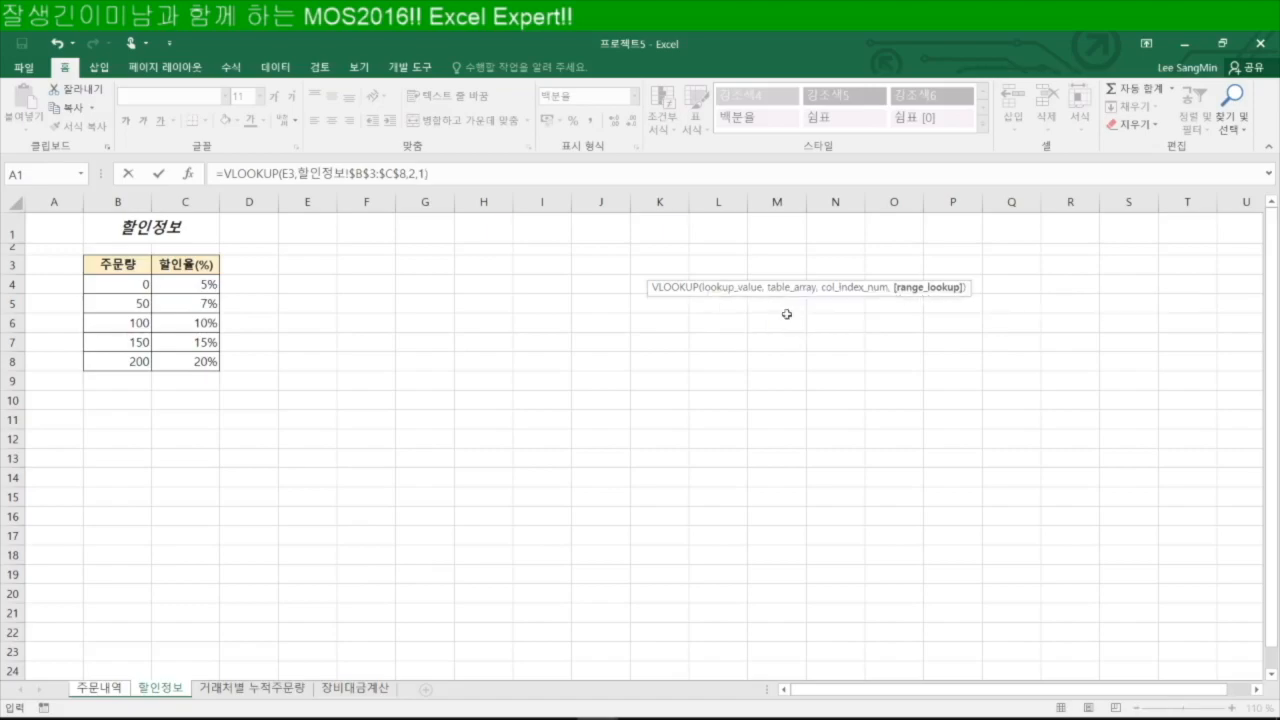
pyautogui.hotkey('ctrl', 'Return')
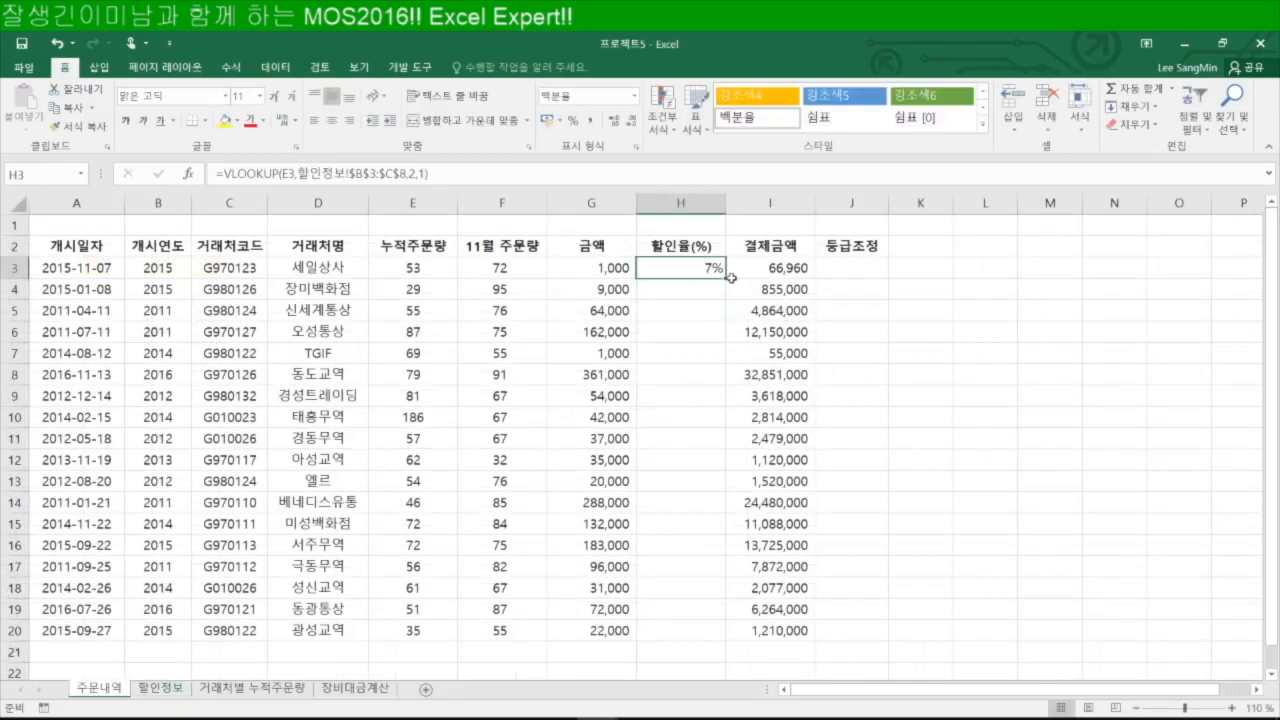
pyautogui.doubleClick(725, 278)
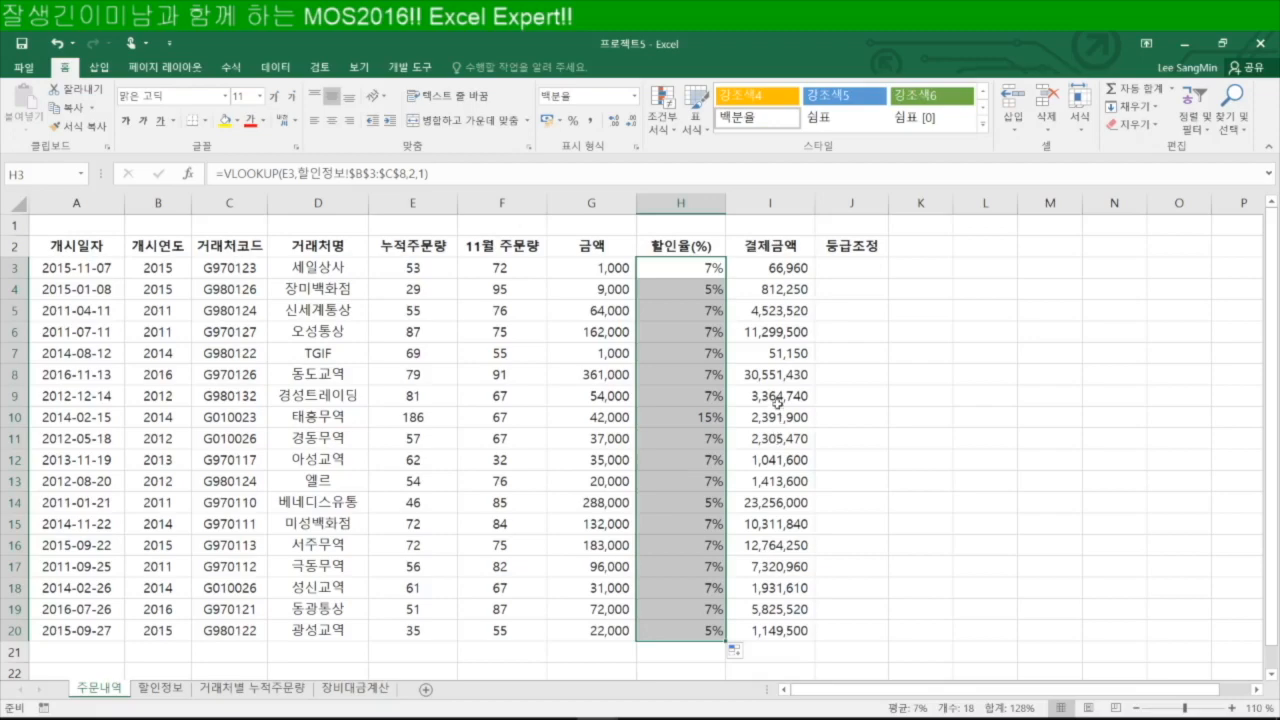
# Begin an OR formula in J3 under 등급조정 with the first condition F3>E3*3.
pyautogui.click(856, 270)
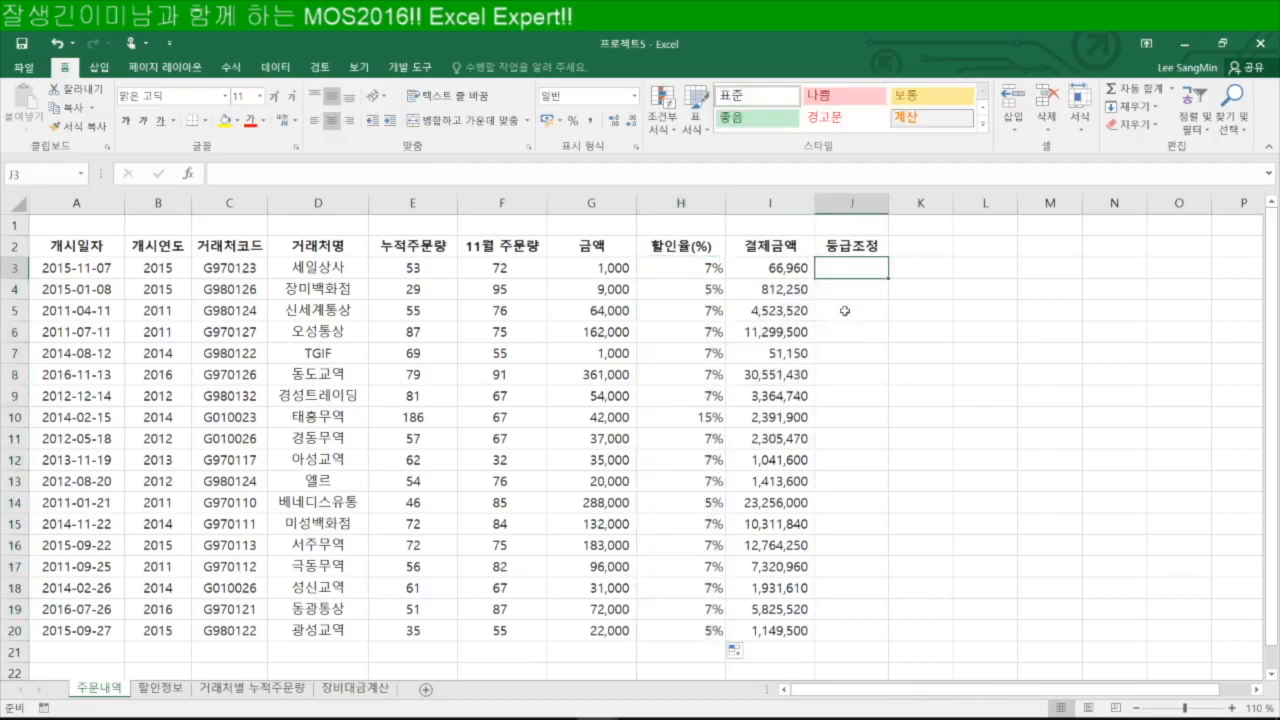
pyautogui.click(512, 272)
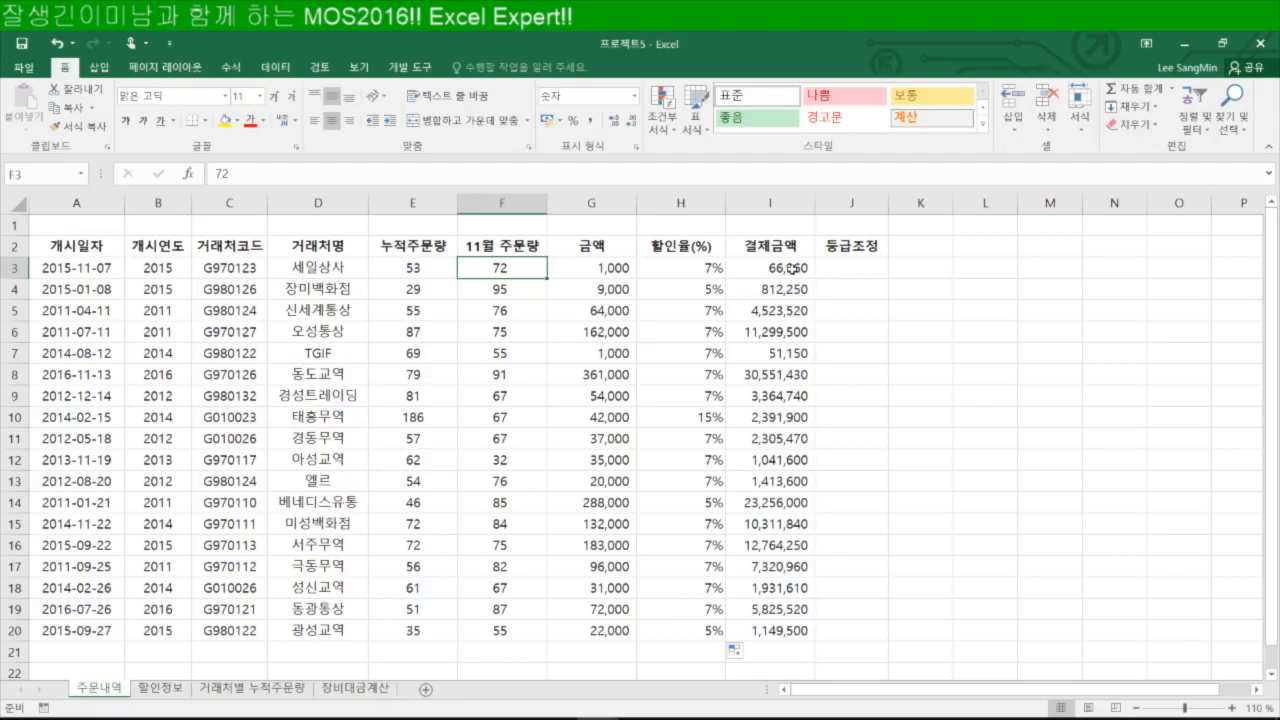
pyautogui.click(850, 268)
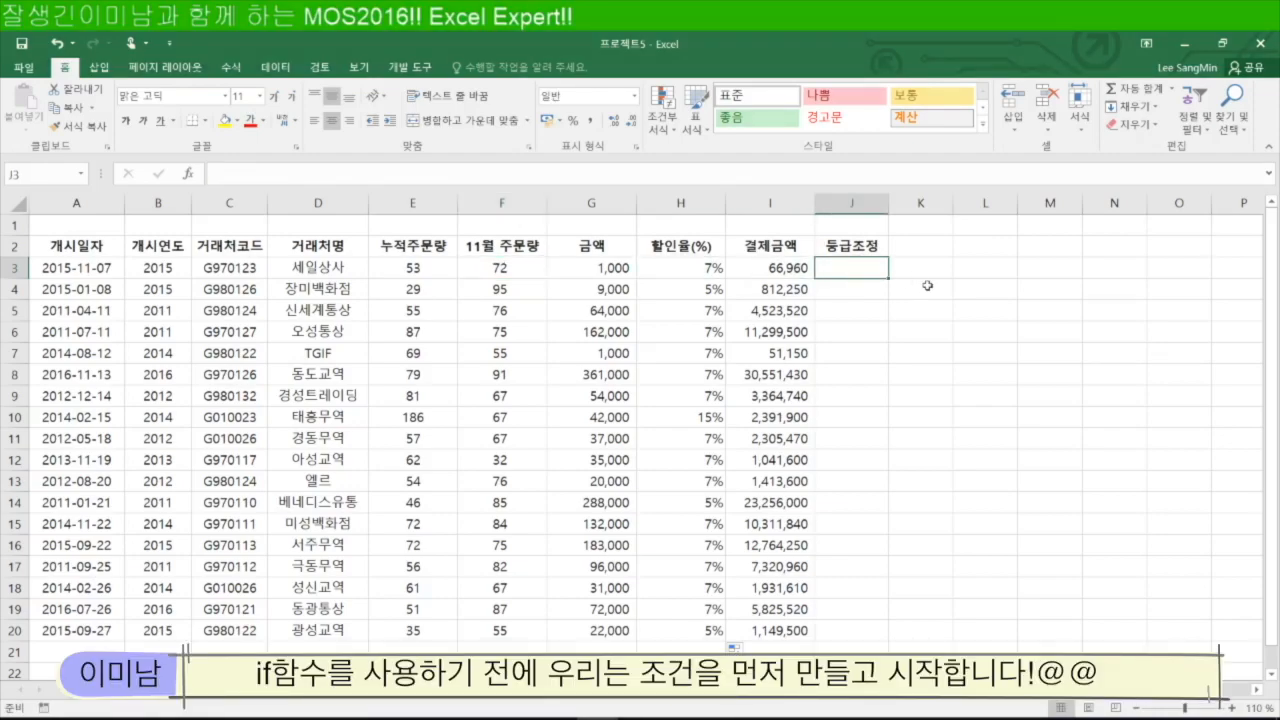
pyautogui.write('=OR(')
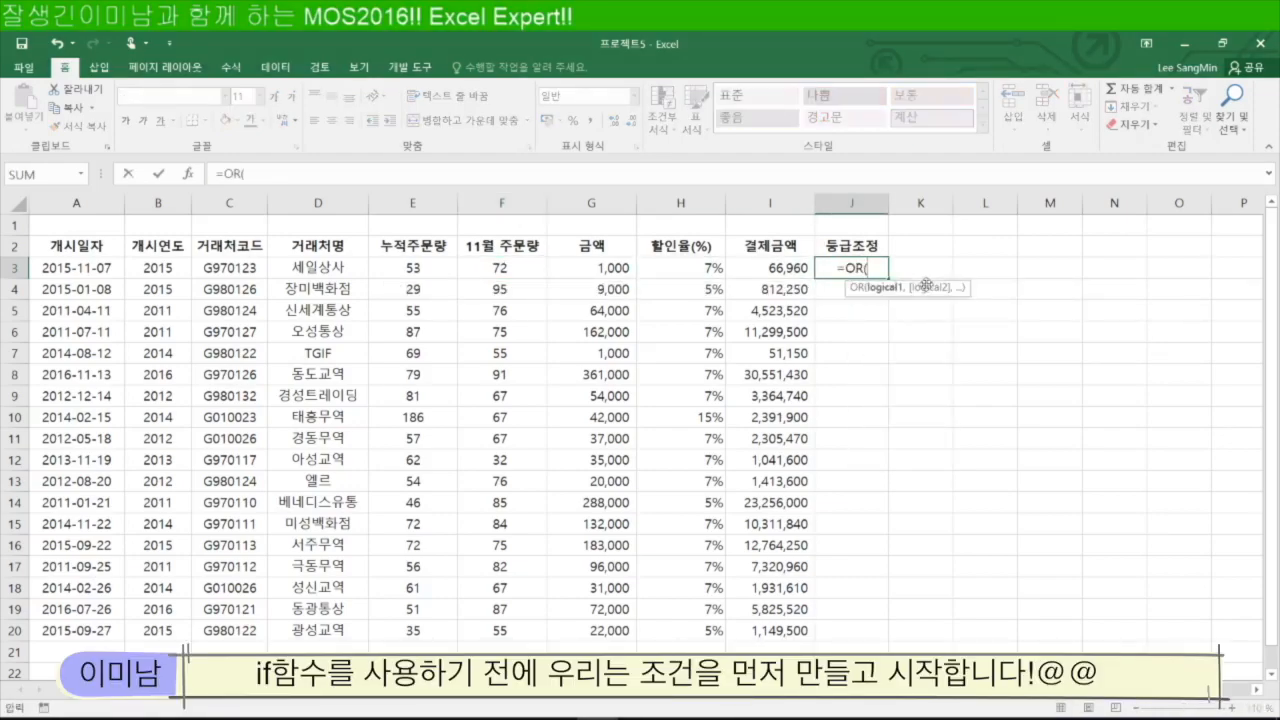
pyautogui.click(522, 267)
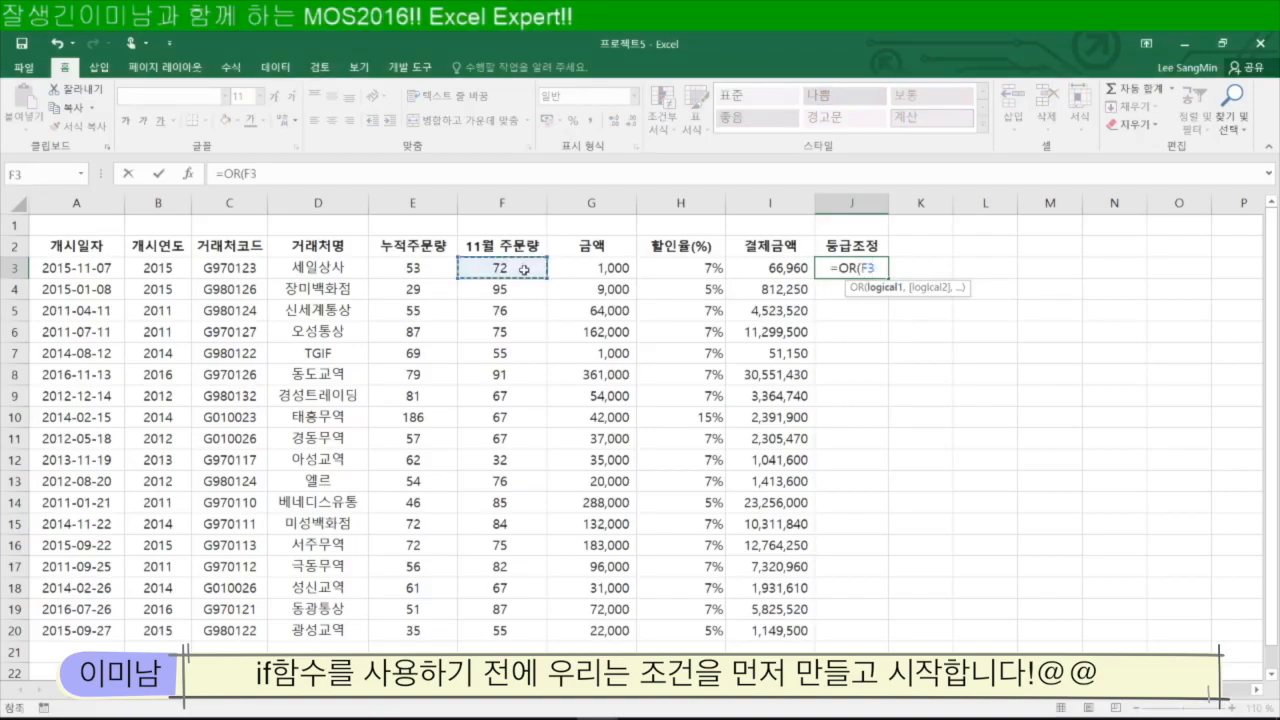
pyautogui.write('>')
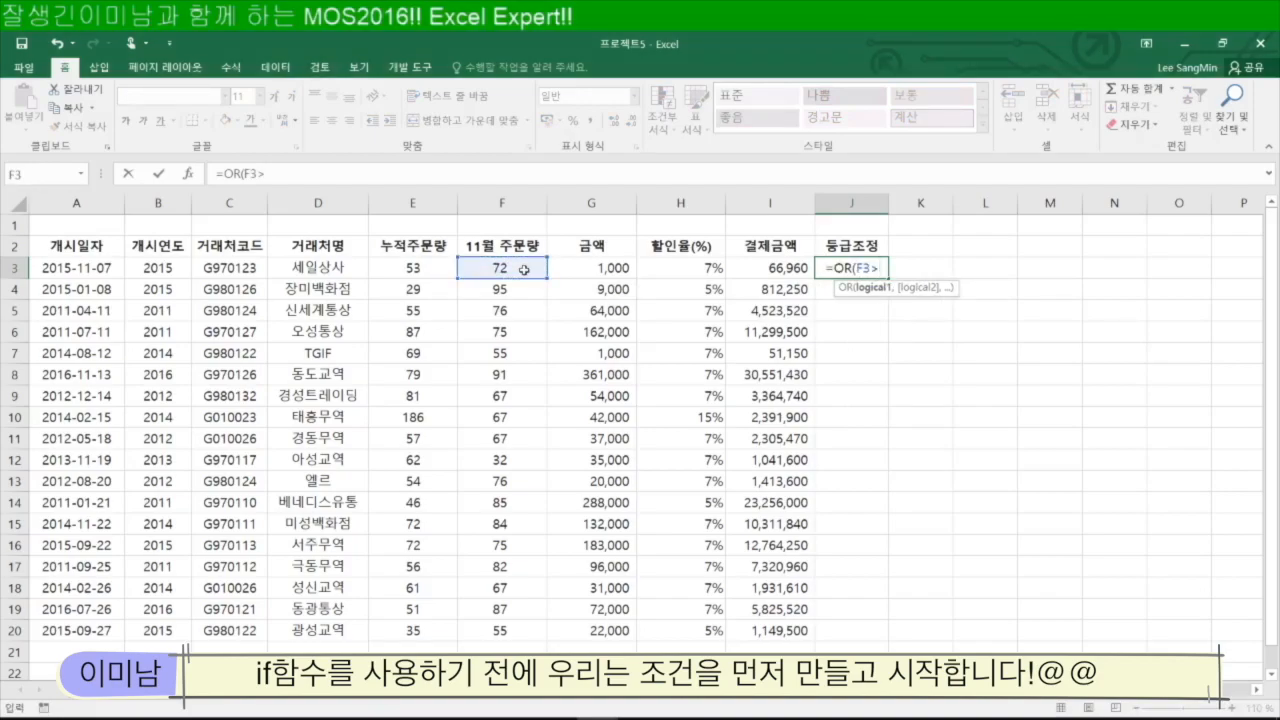
pyautogui.click(413, 268)
pyautogui.write('*')
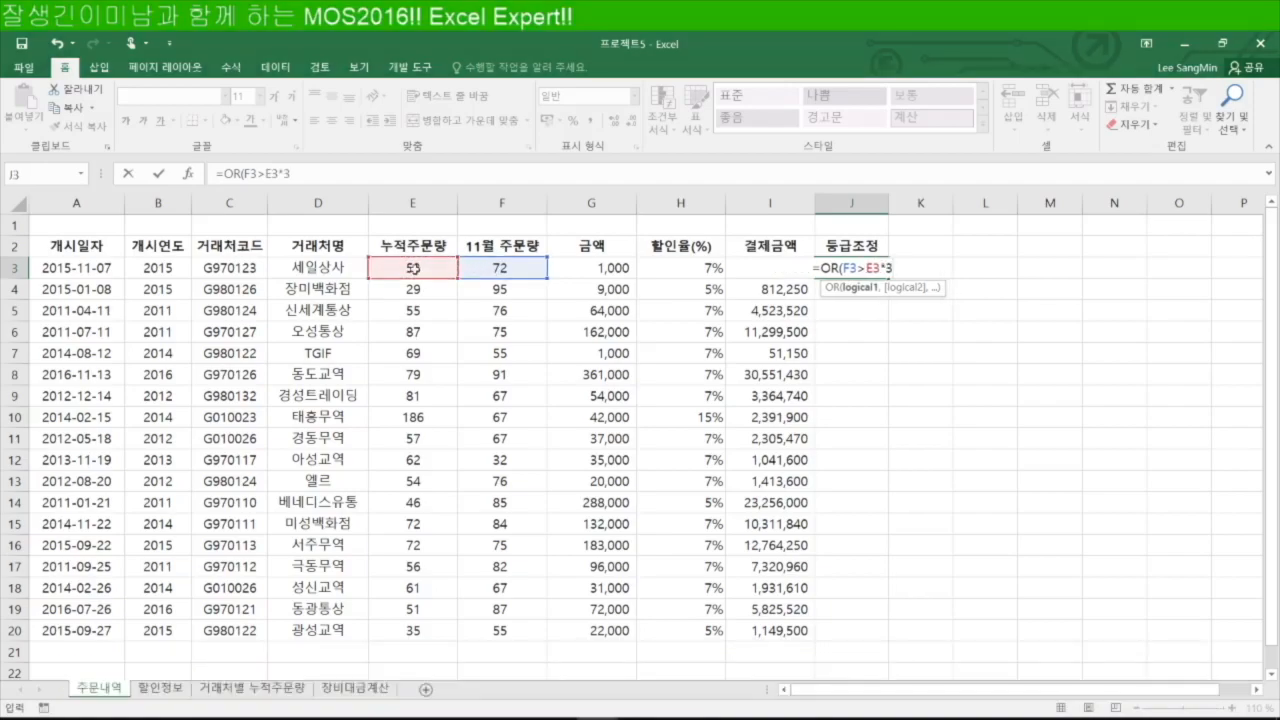
pyautogui.write(',')
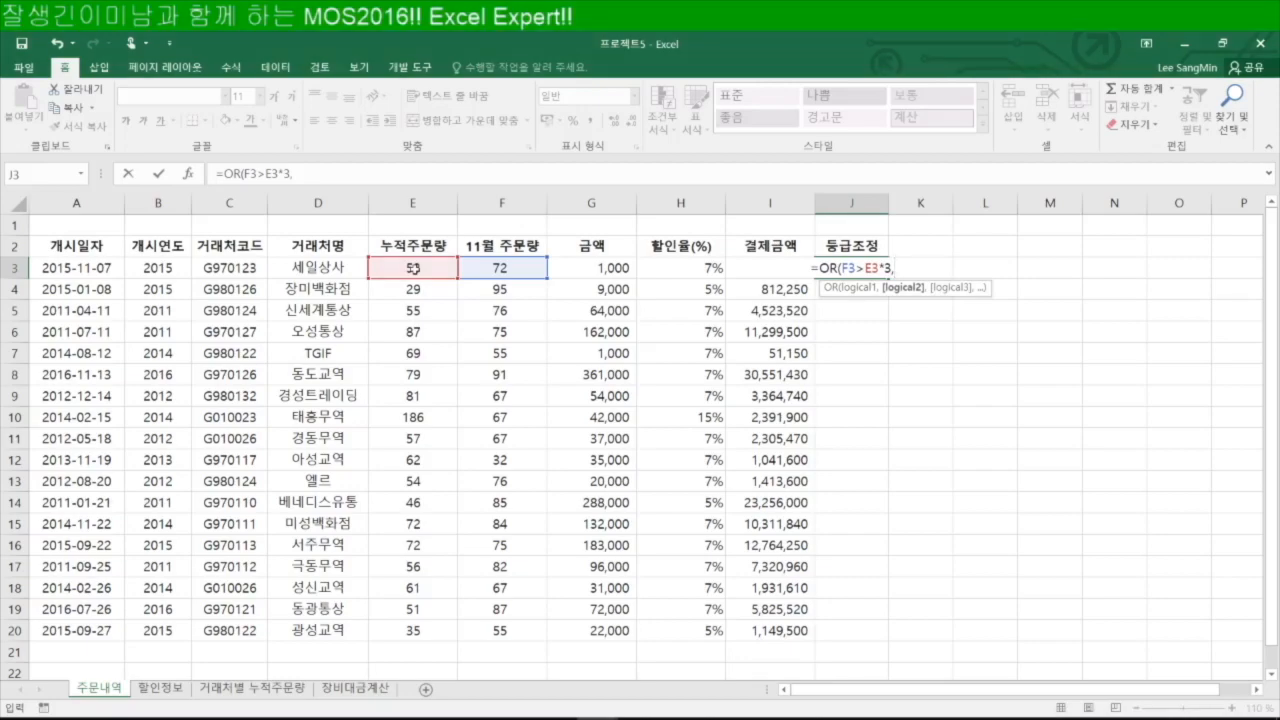
# Complete the OR formula with the second condition I3>AVERAGE($I$3:$I$20) and fill it down to J20.
pyautogui.click(735, 268)
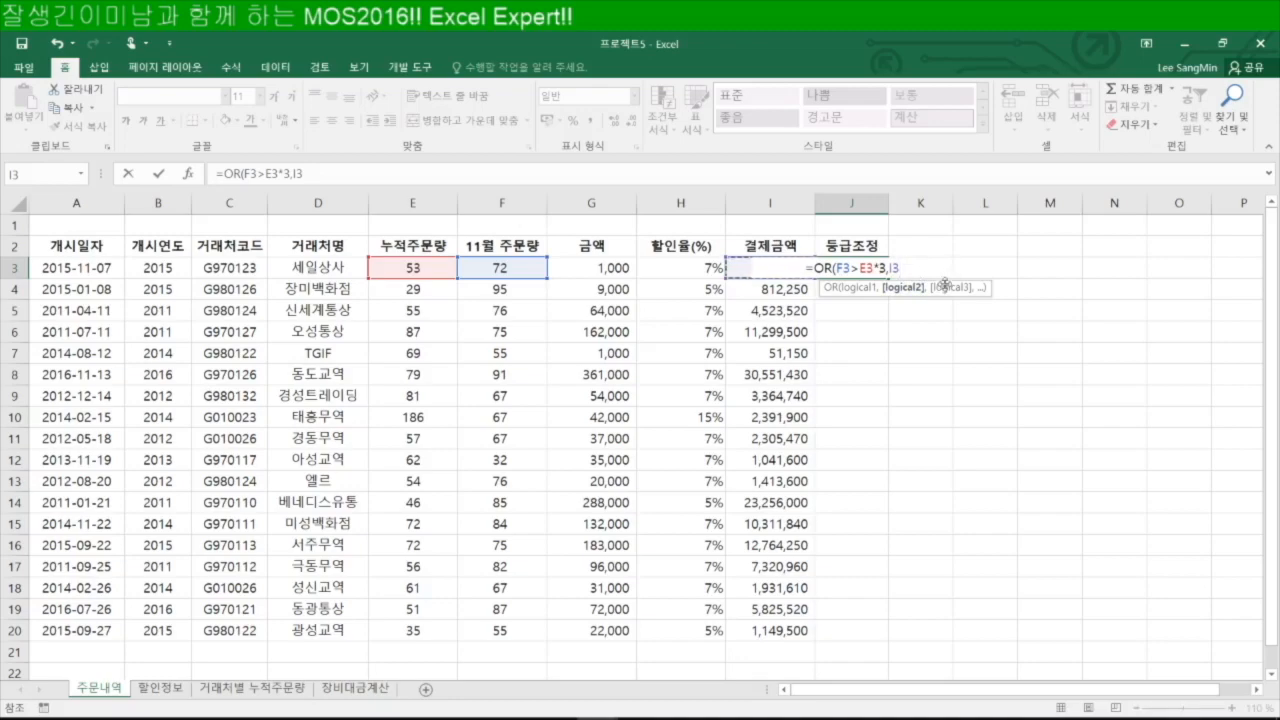
pyautogui.write('>avera')
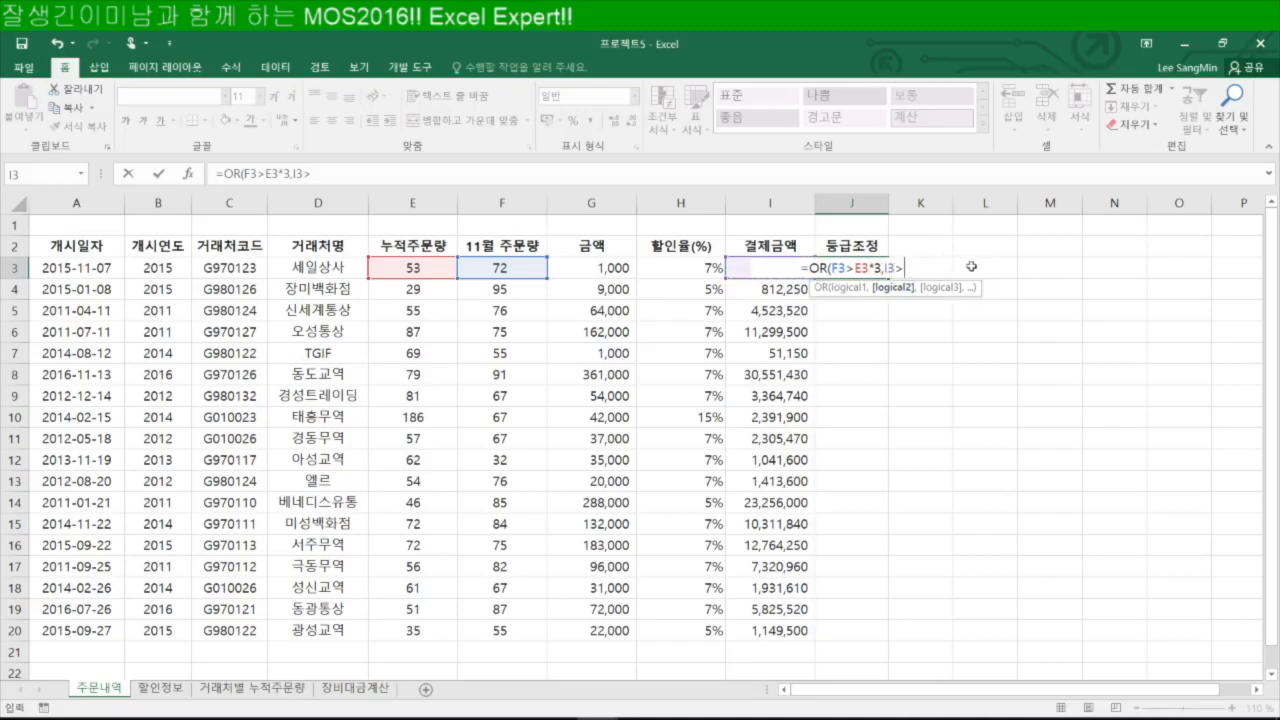
pyautogui.press('Tab')
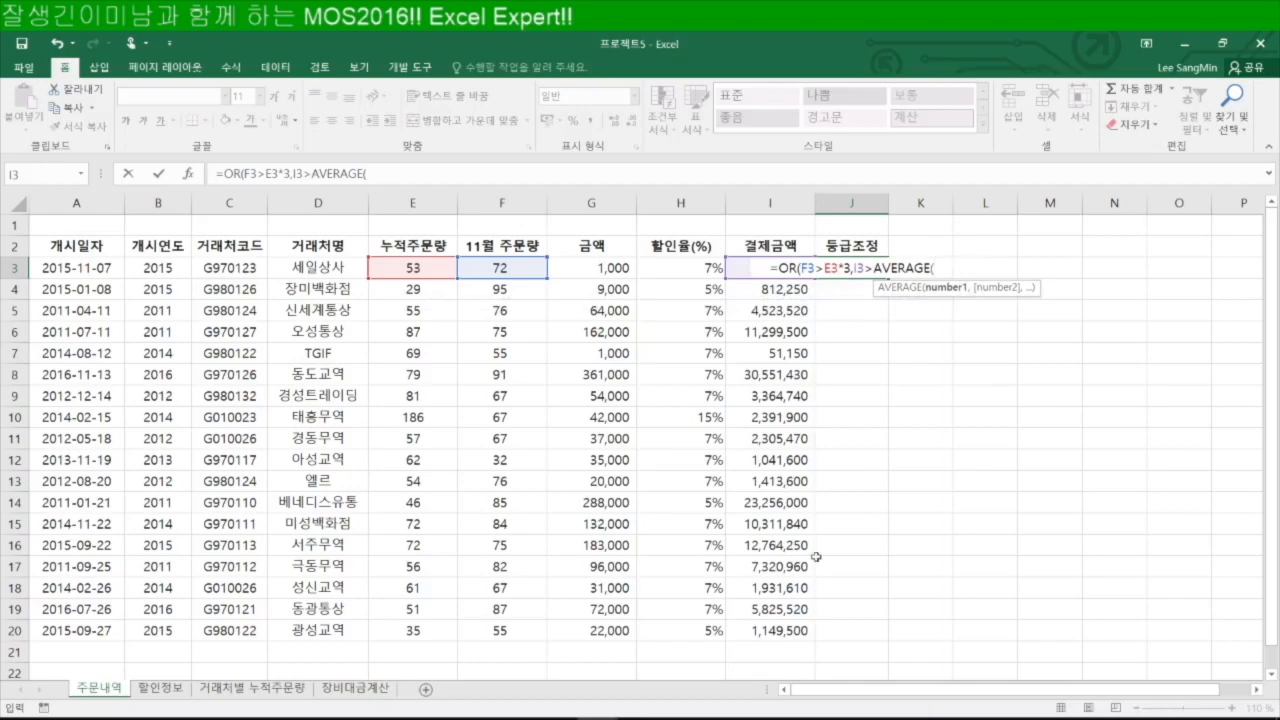
pyautogui.moveTo(785, 633); pyautogui.dragTo(770, 268)
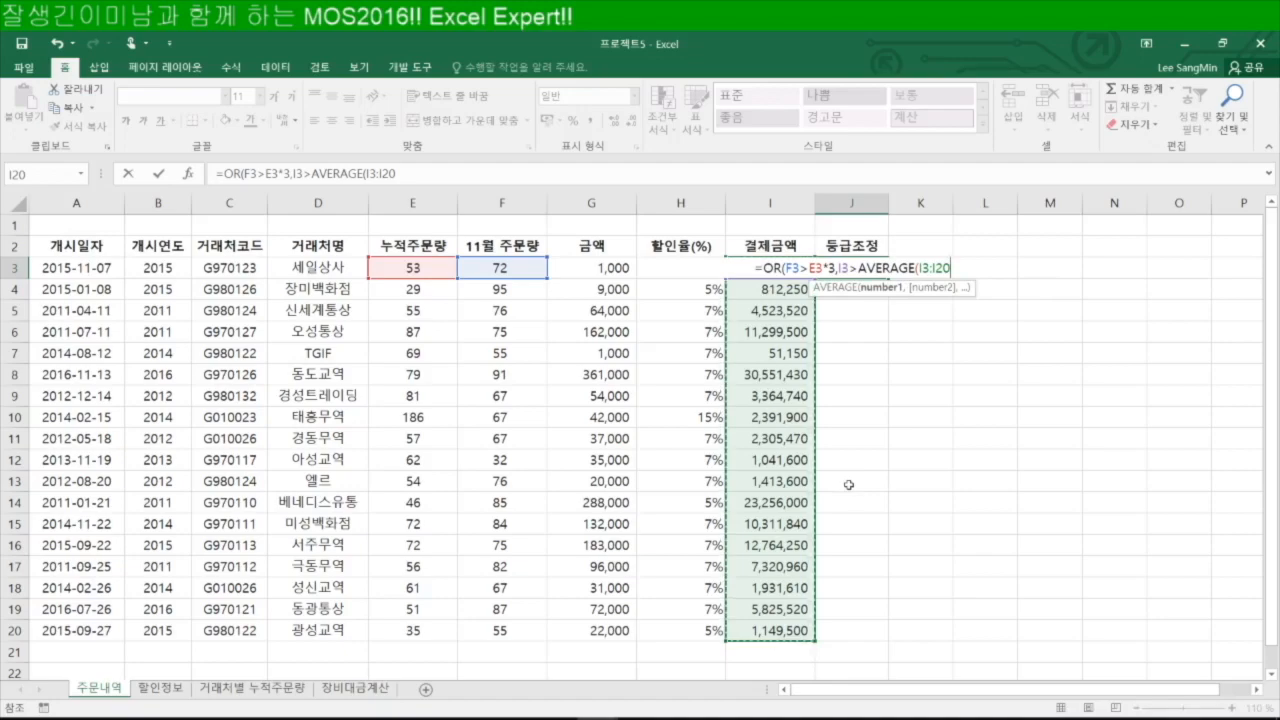
pyautogui.press('F4')
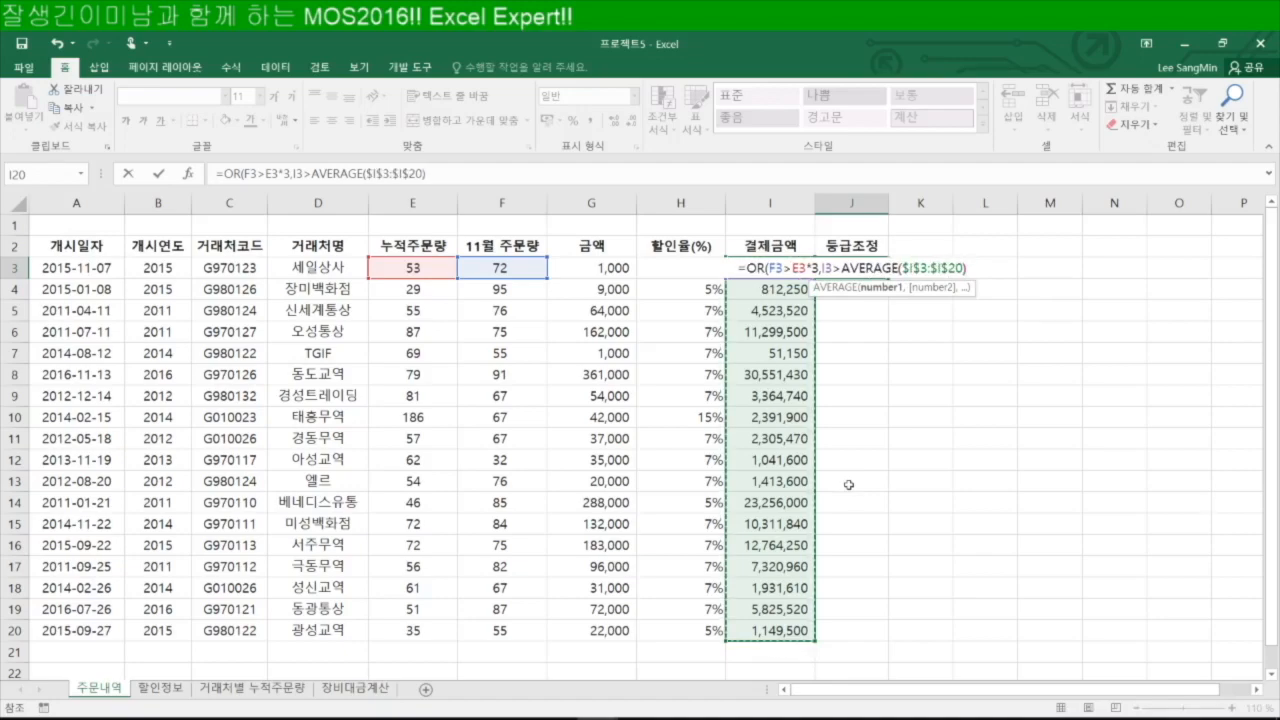
pyautogui.write('))')
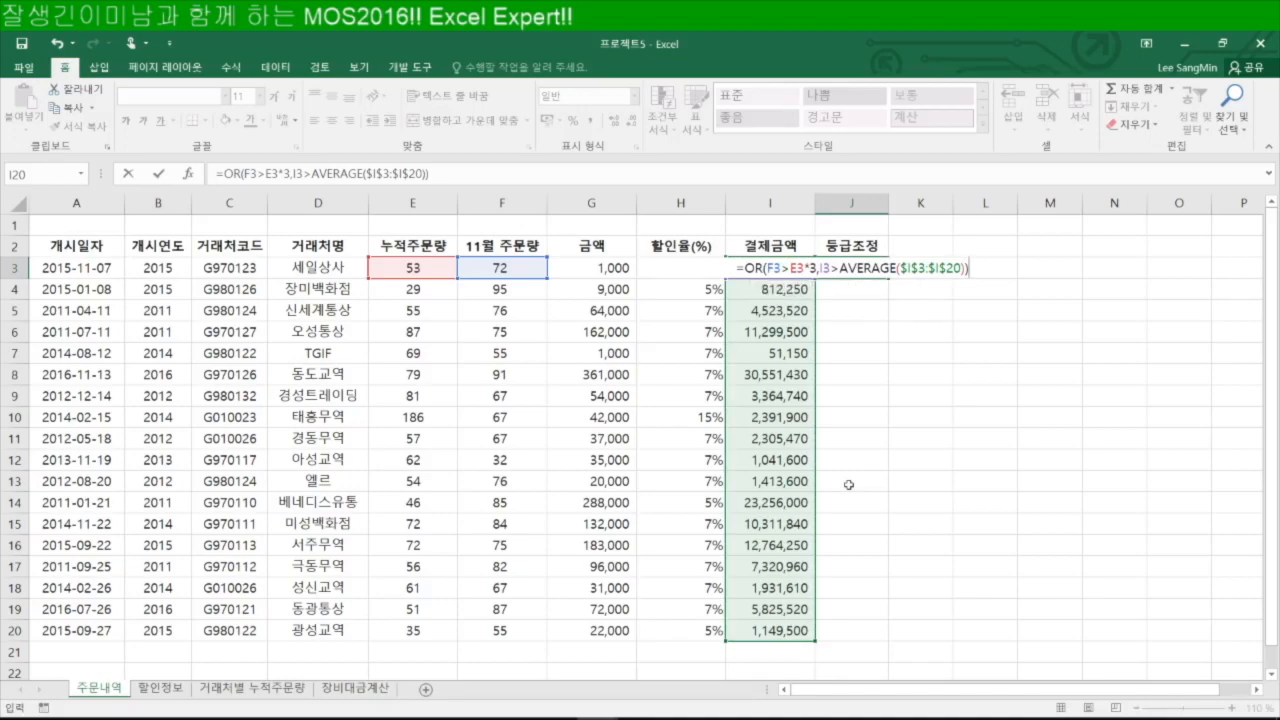
pyautogui.press('Return')
pyautogui.click(850, 264)
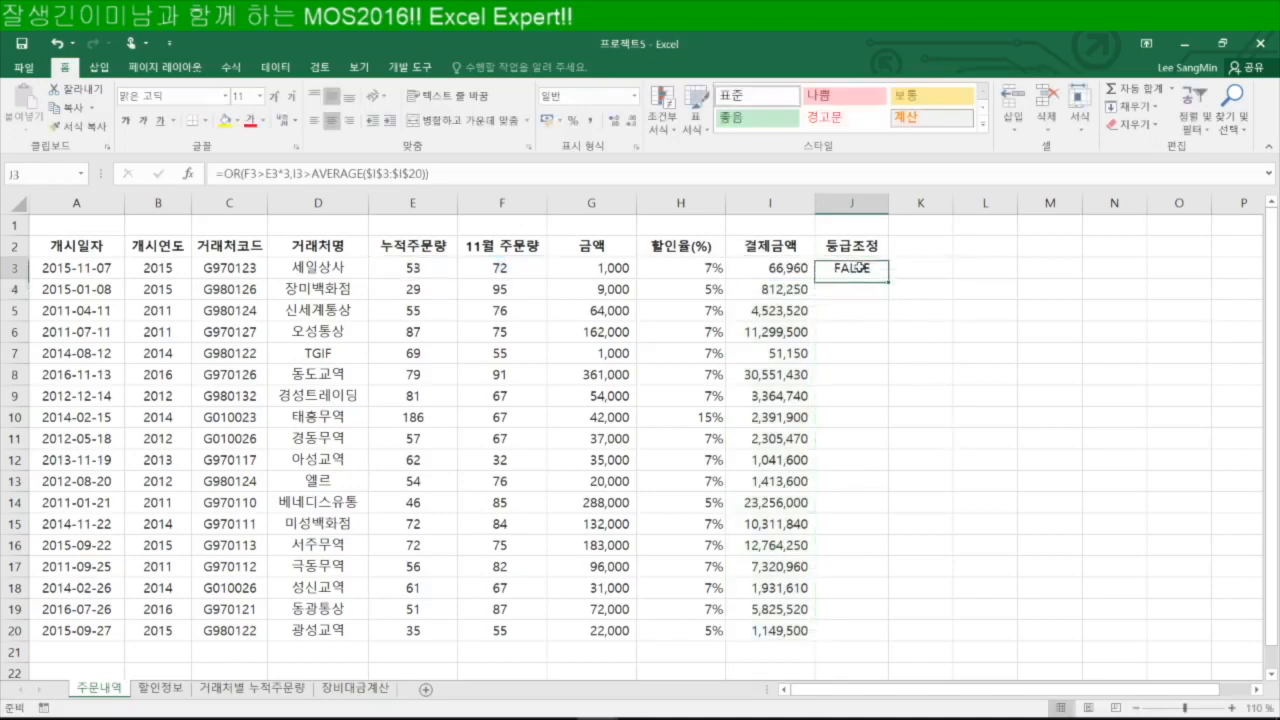
pyautogui.doubleClick(887, 278)
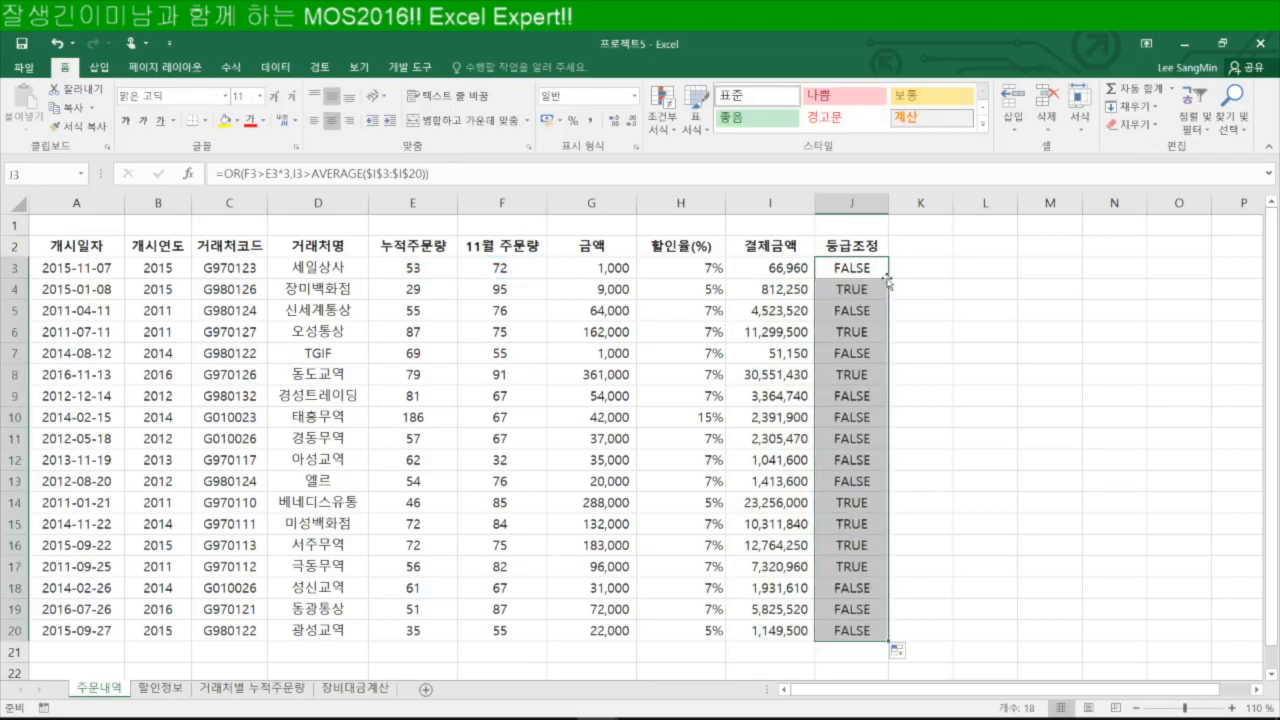
# Wrap the OR test in an IF returning "조정" when true and "유지" otherwise, applied to all of J3:J20.
pyautogui.press('F2')
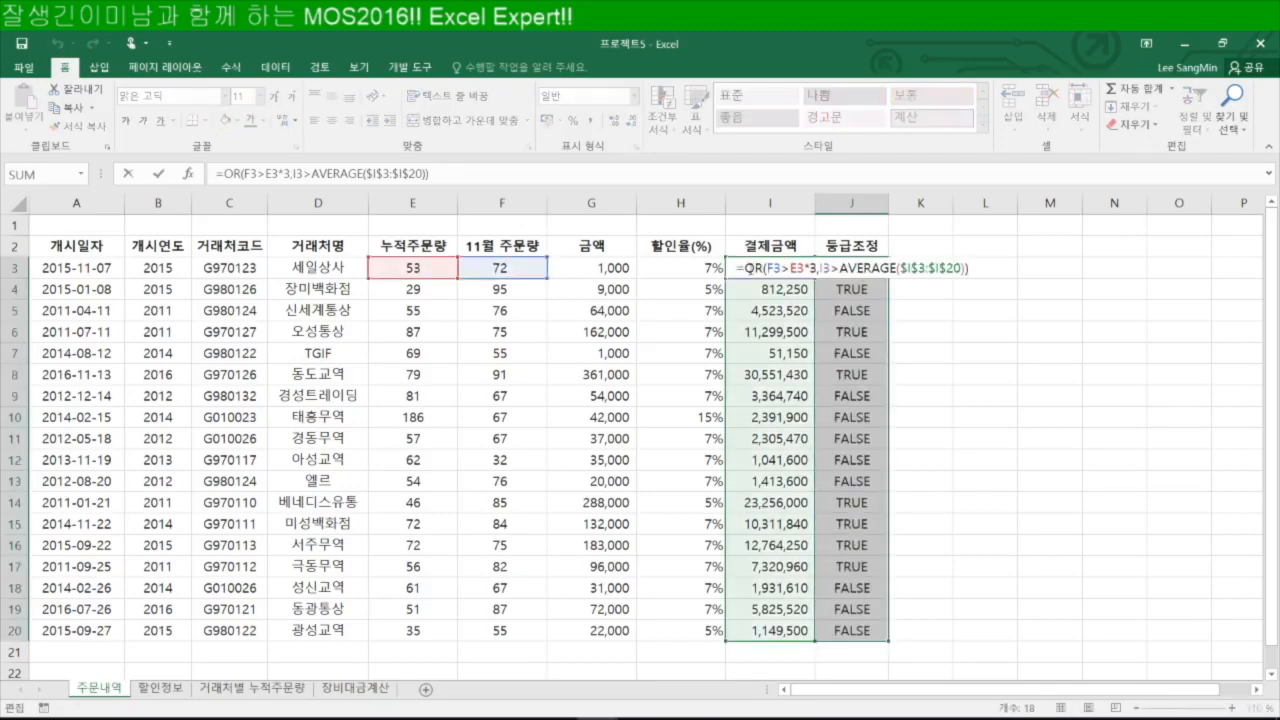
pyautogui.click(747, 271)
pyautogui.write('IF(')
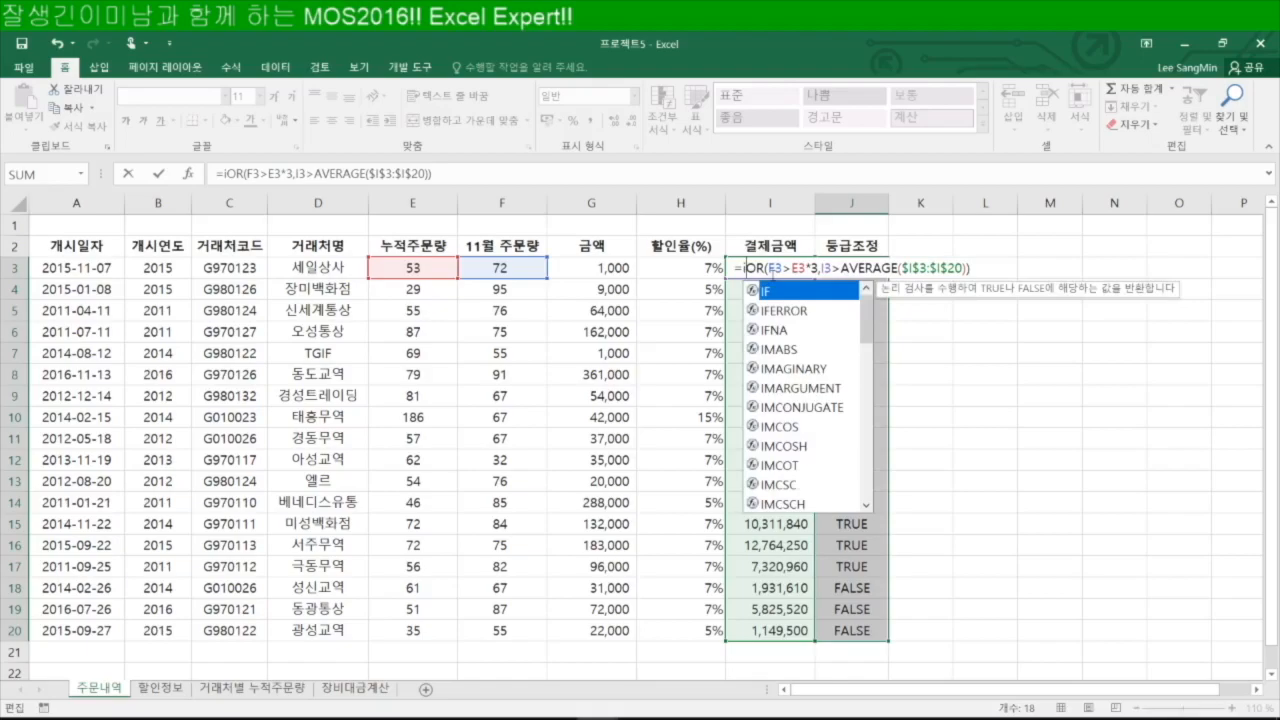
pyautogui.write(',')
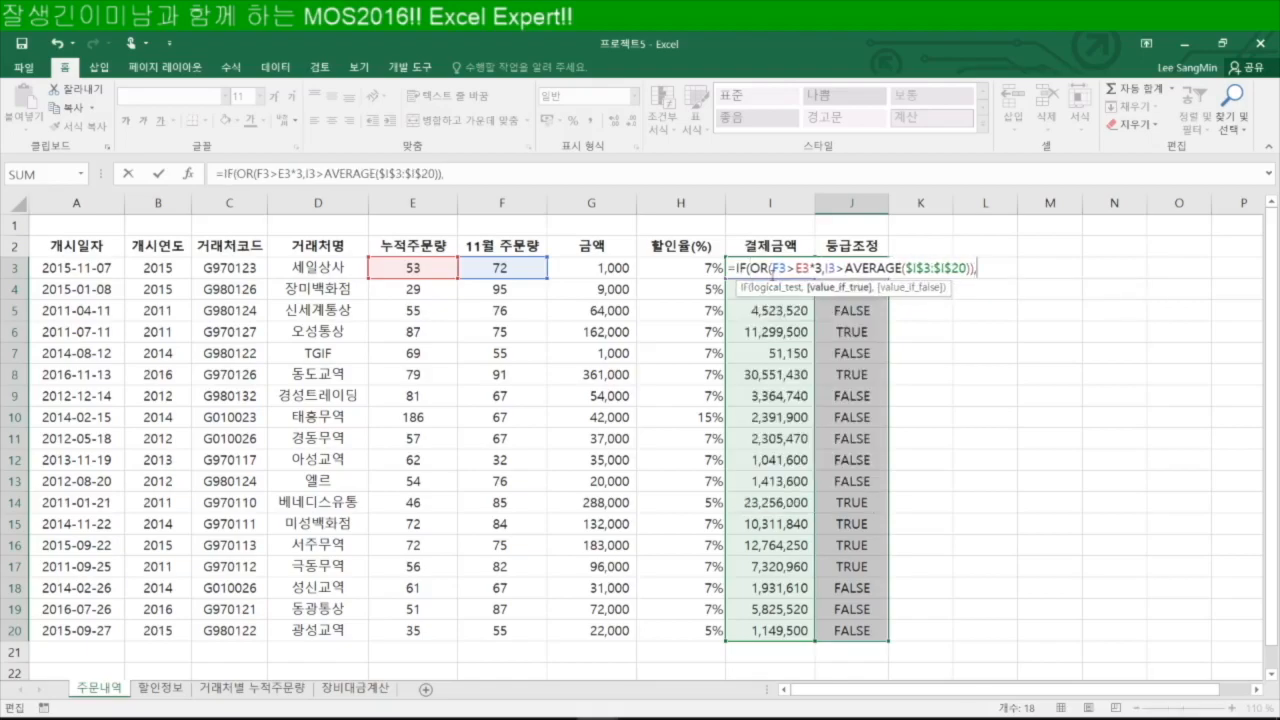
pyautogui.write('"조')
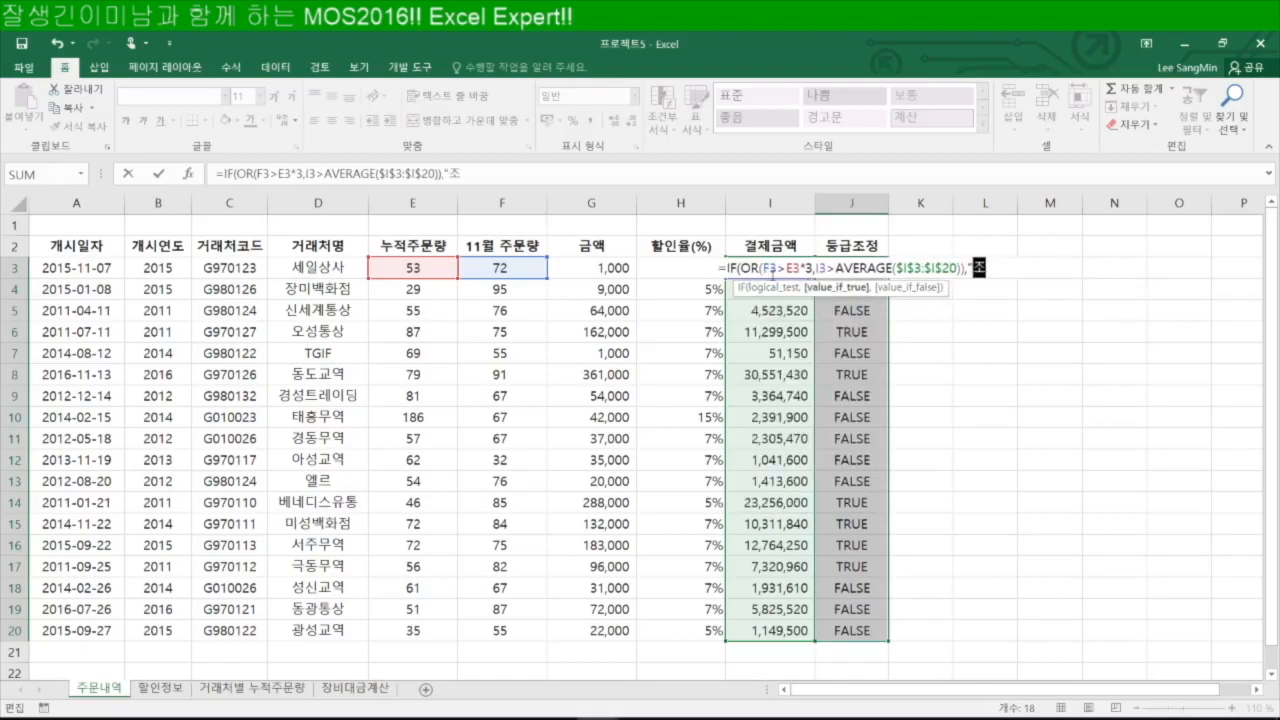
pyautogui.write('정","유지")')
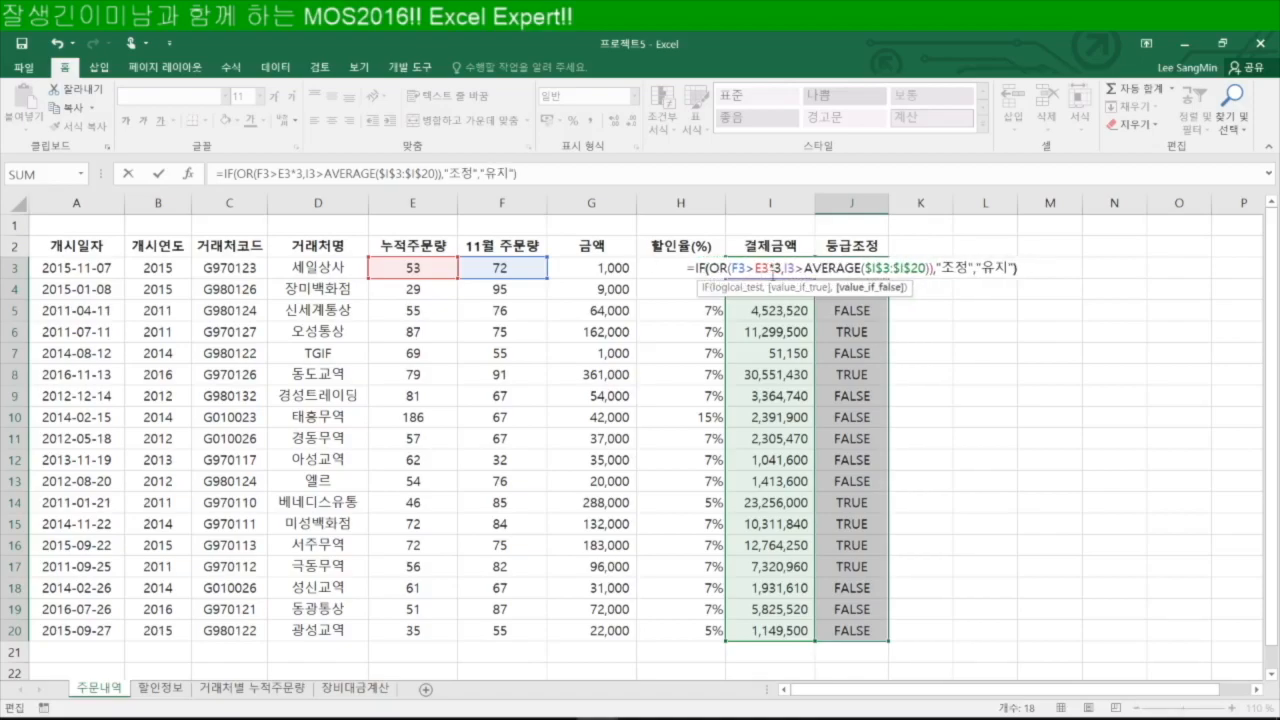
pyautogui.hotkey('ctrl', 'Return')
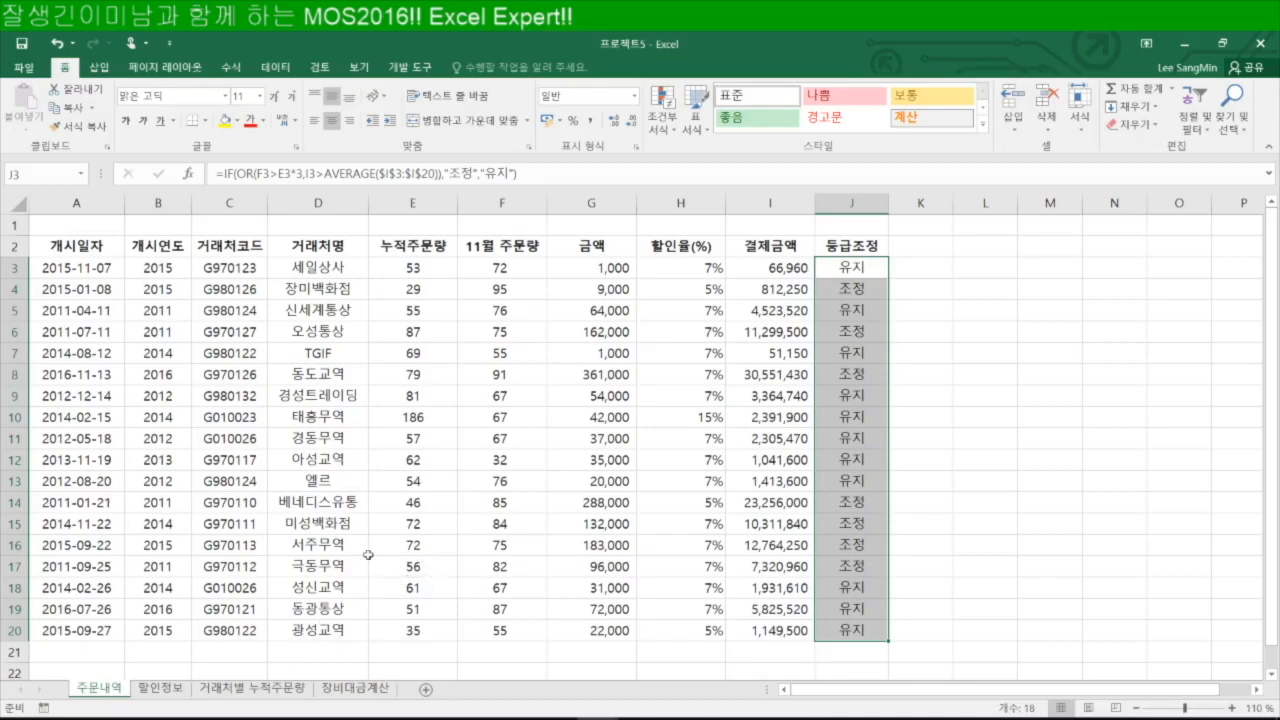
# Start creating a pivot chart from the order data in A2:J20 of the 주문내역 sheet.
pyautogui.click(268, 689)
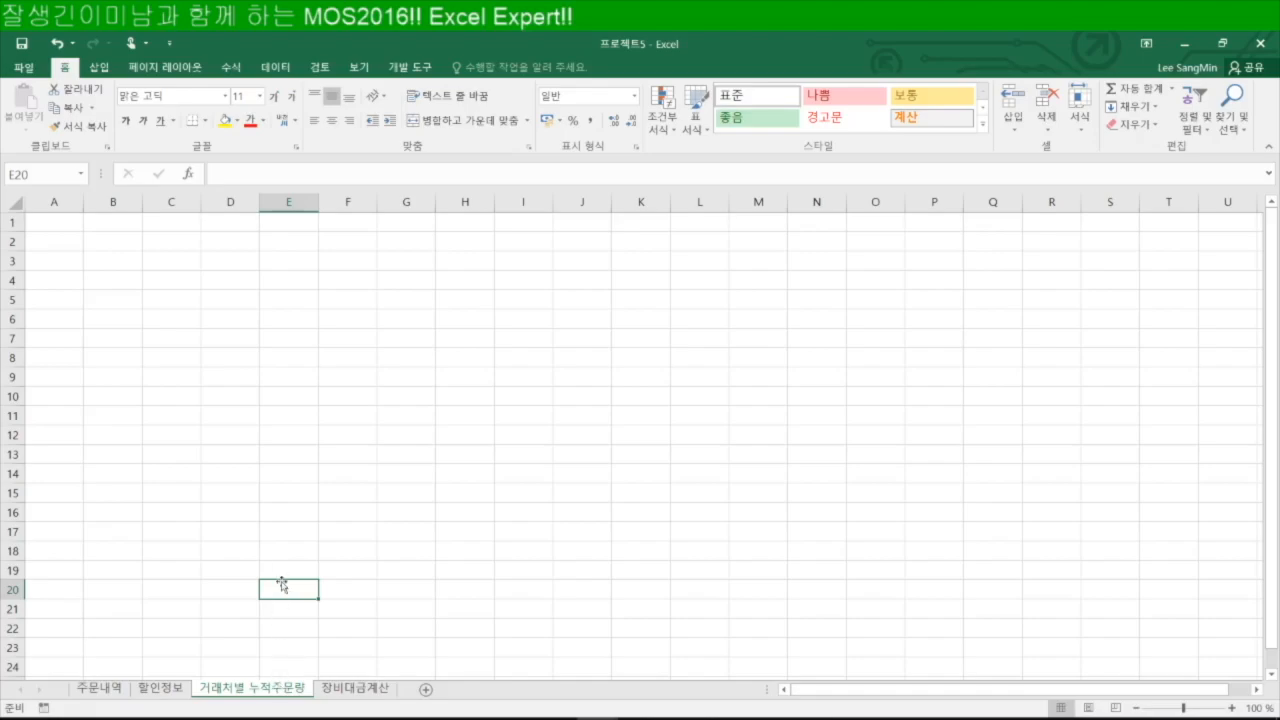
pyautogui.click(100, 688)
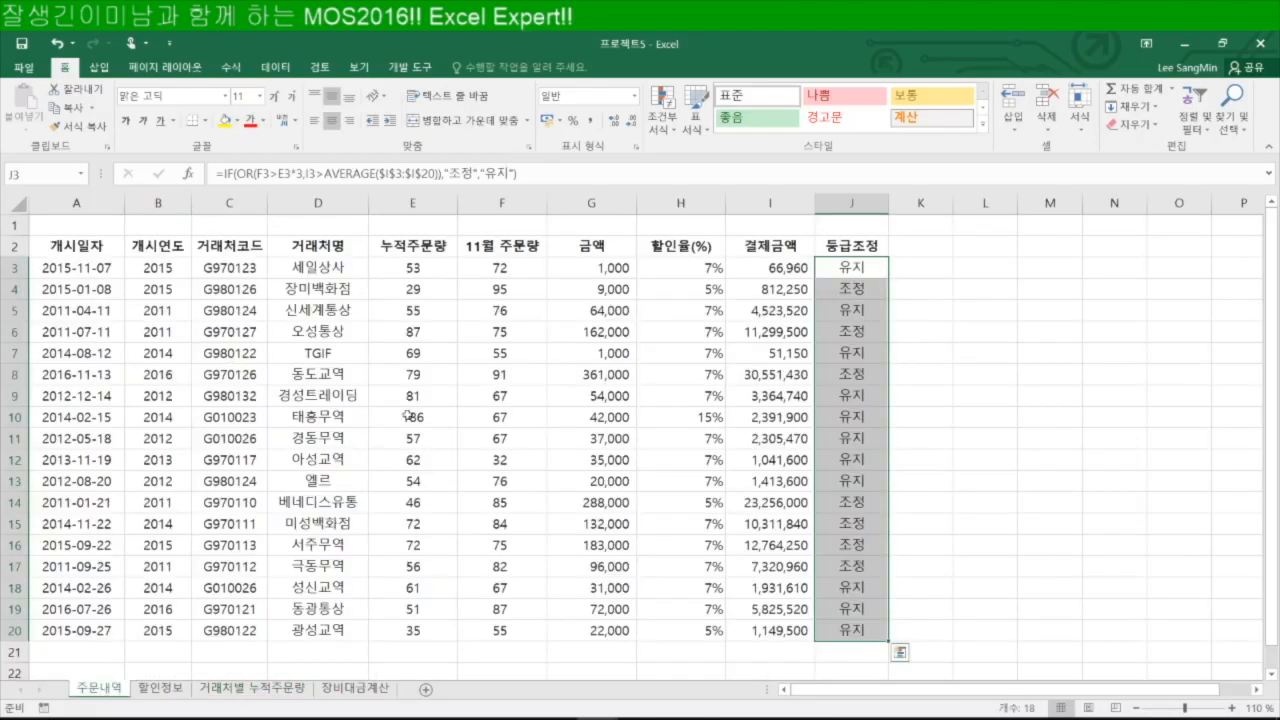
pyautogui.moveTo(80, 248); pyautogui.dragTo(858, 630)
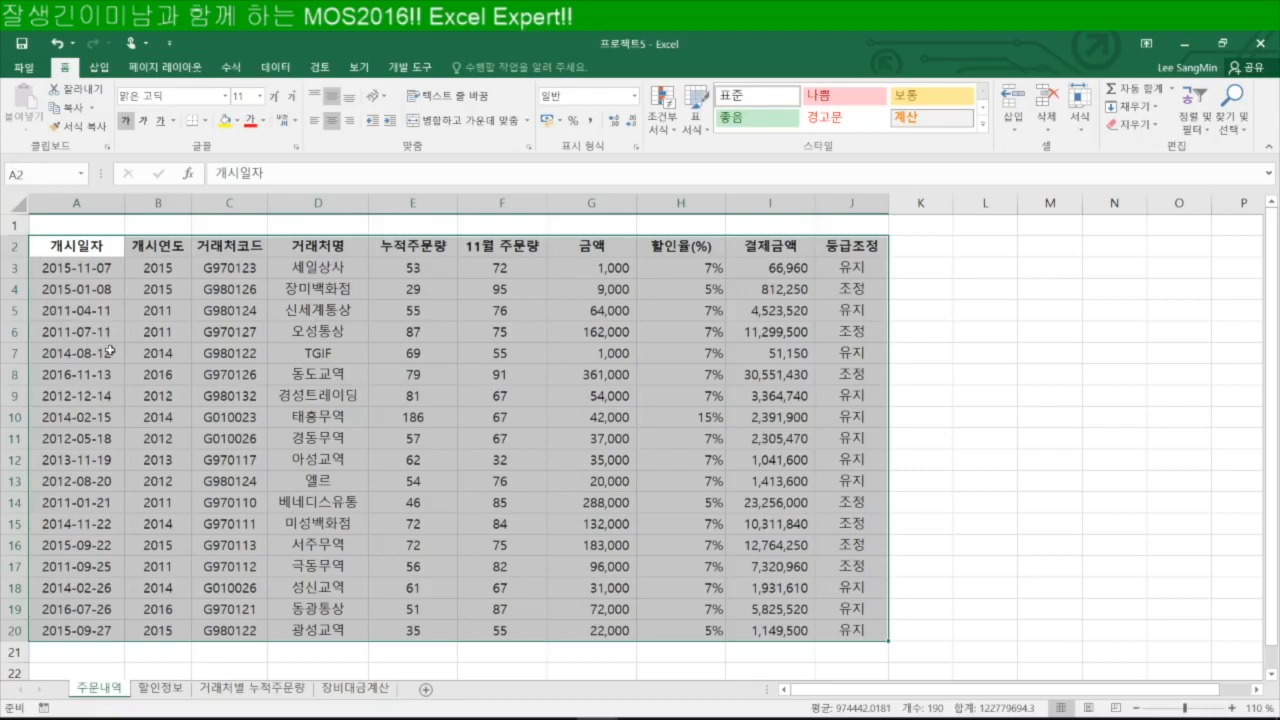
pyautogui.click(98, 67)
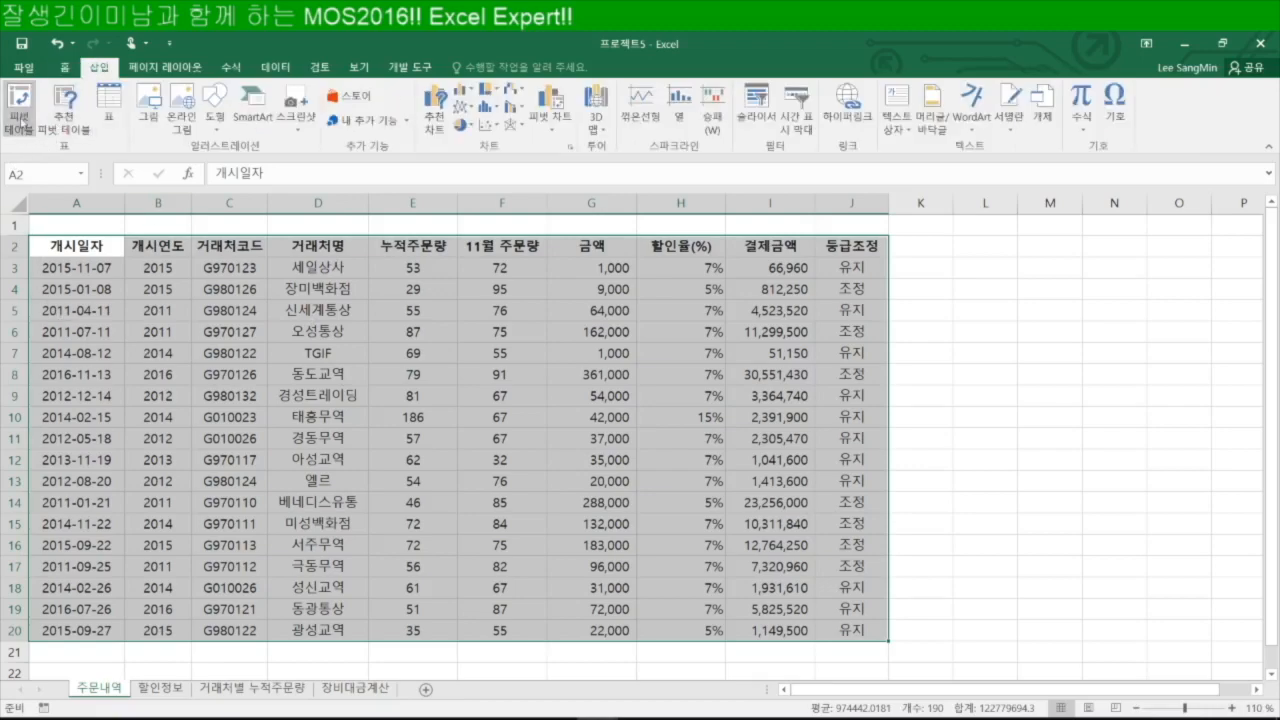
pyautogui.click(553, 124)
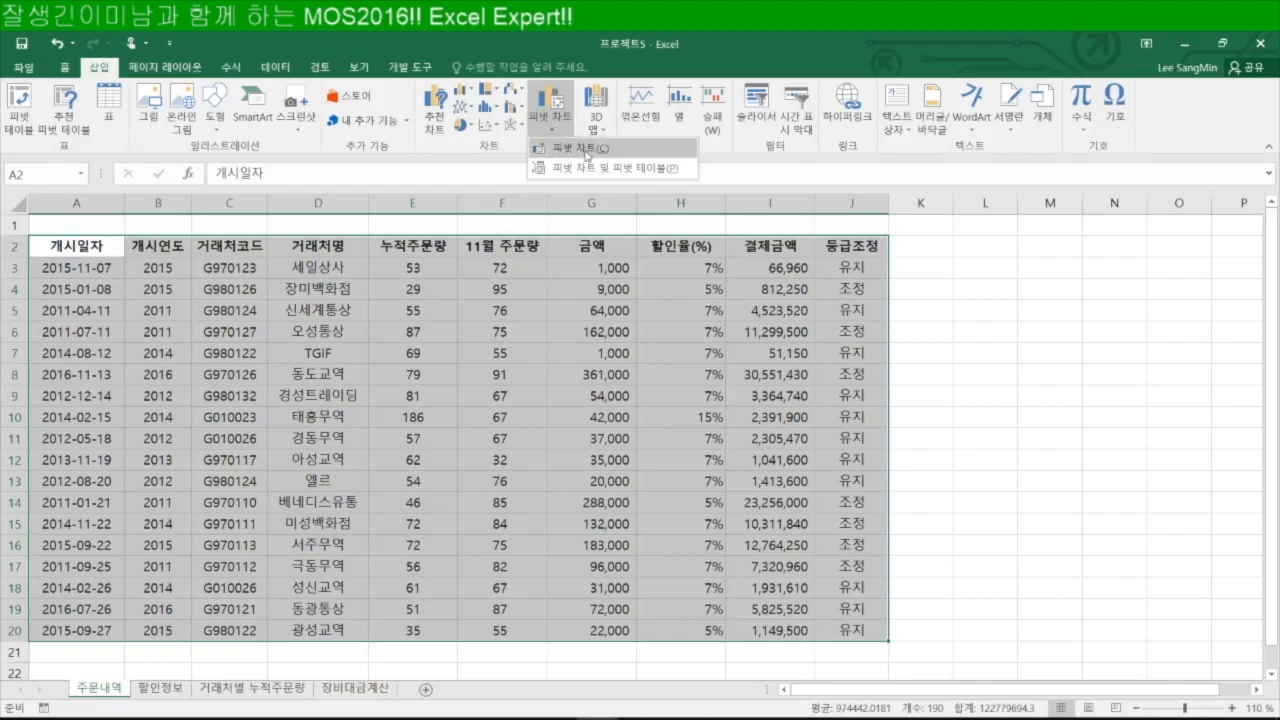
pyautogui.click(587, 152)
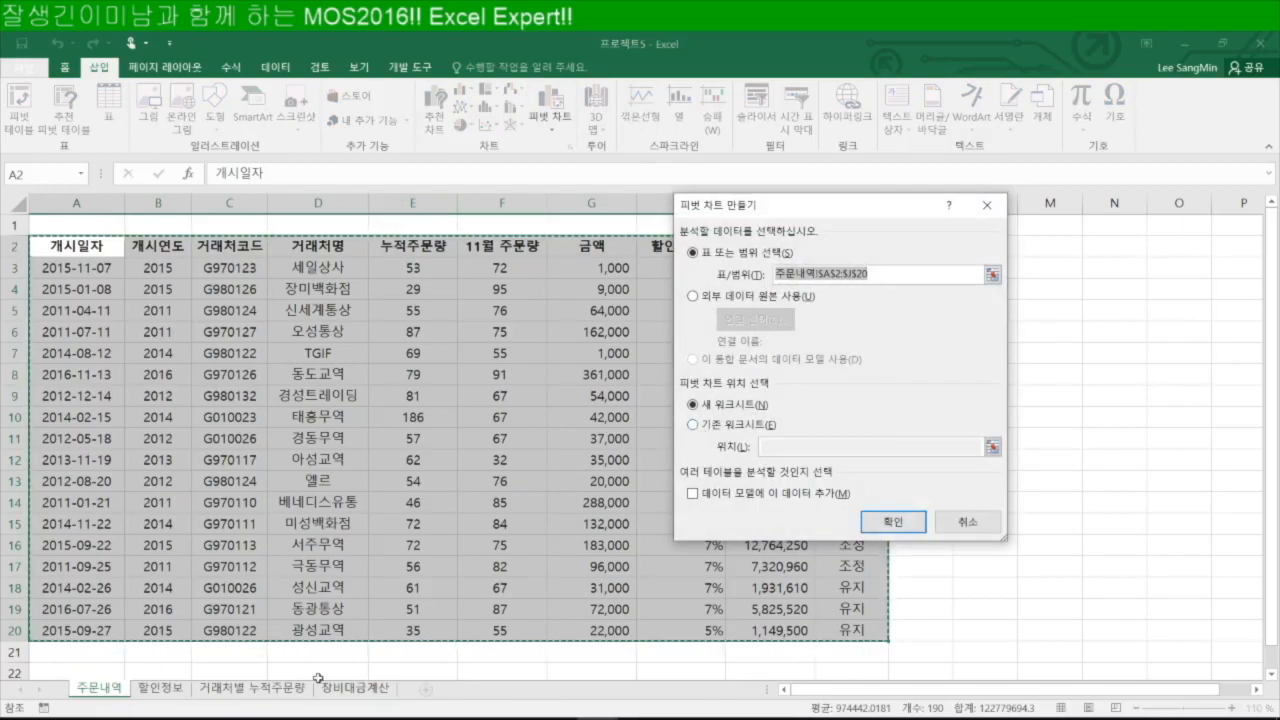
# Place the pivot chart on the existing 거래처별 누적주문량 sheet, starting at cell A1.
pyautogui.click(693, 424)
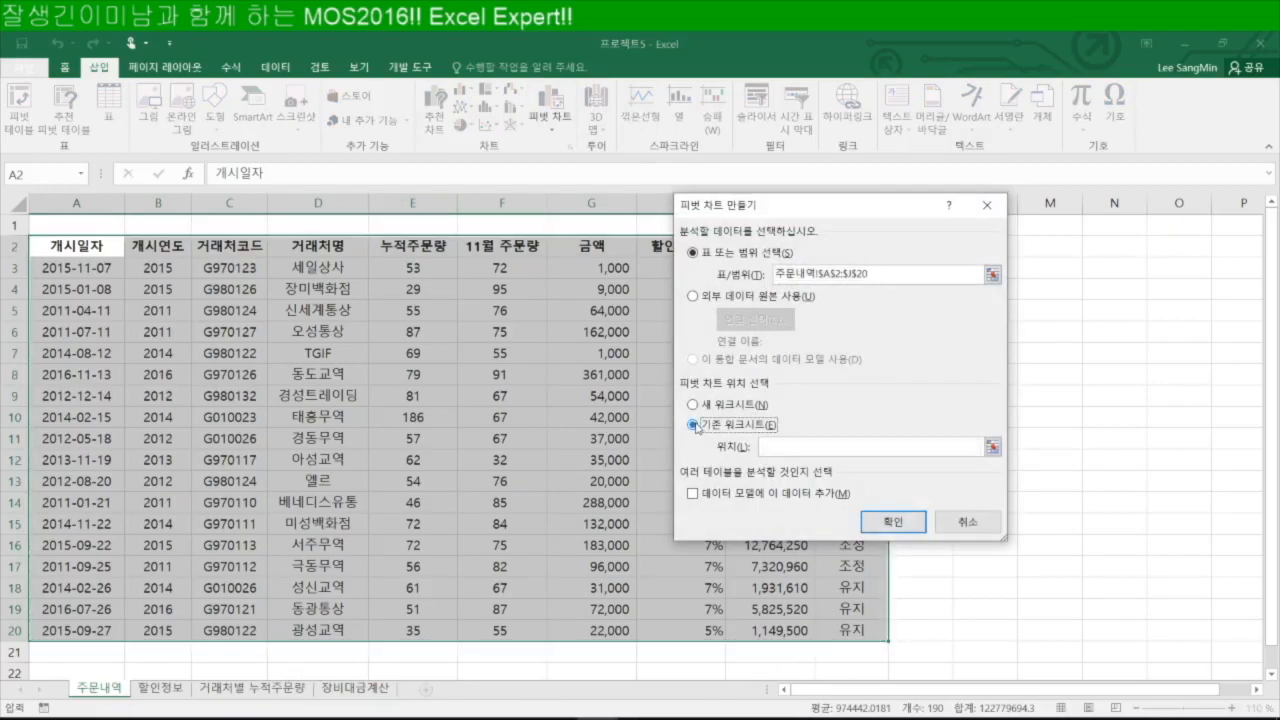
pyautogui.click(993, 447)
pyautogui.click(257, 688)
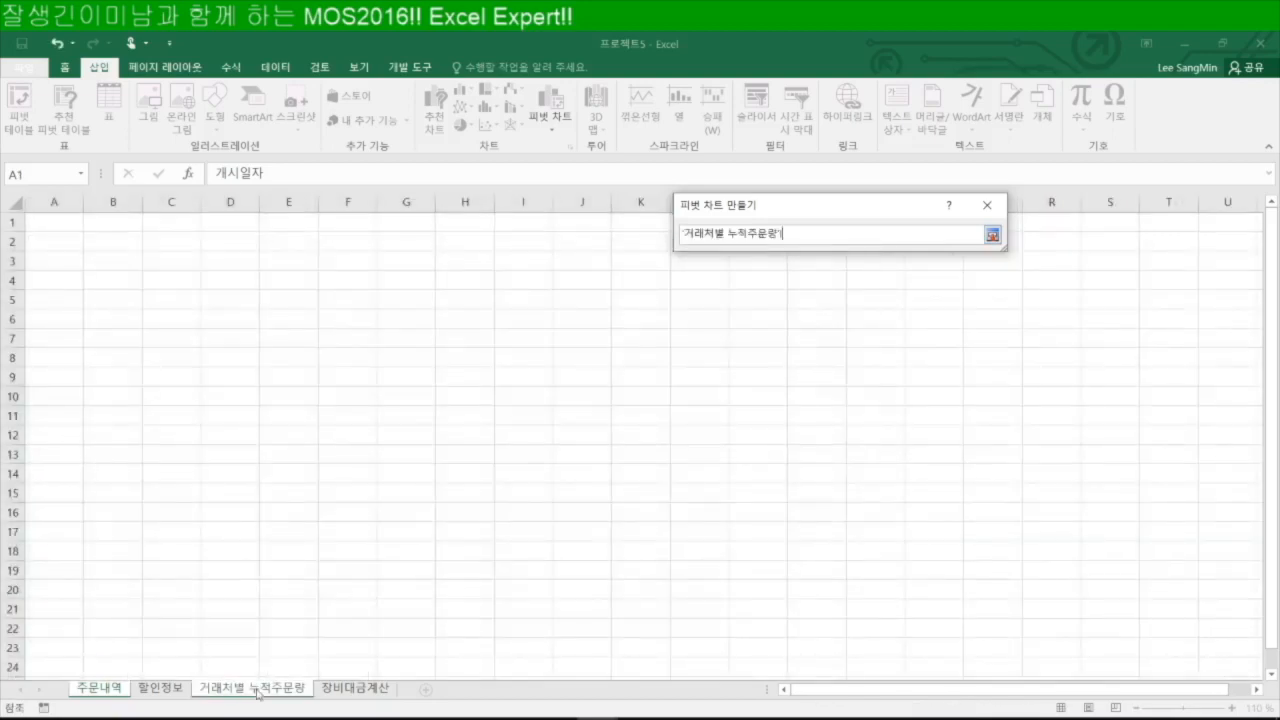
pyautogui.click(53, 223)
pyautogui.press('Return')
pyautogui.click(893, 521)
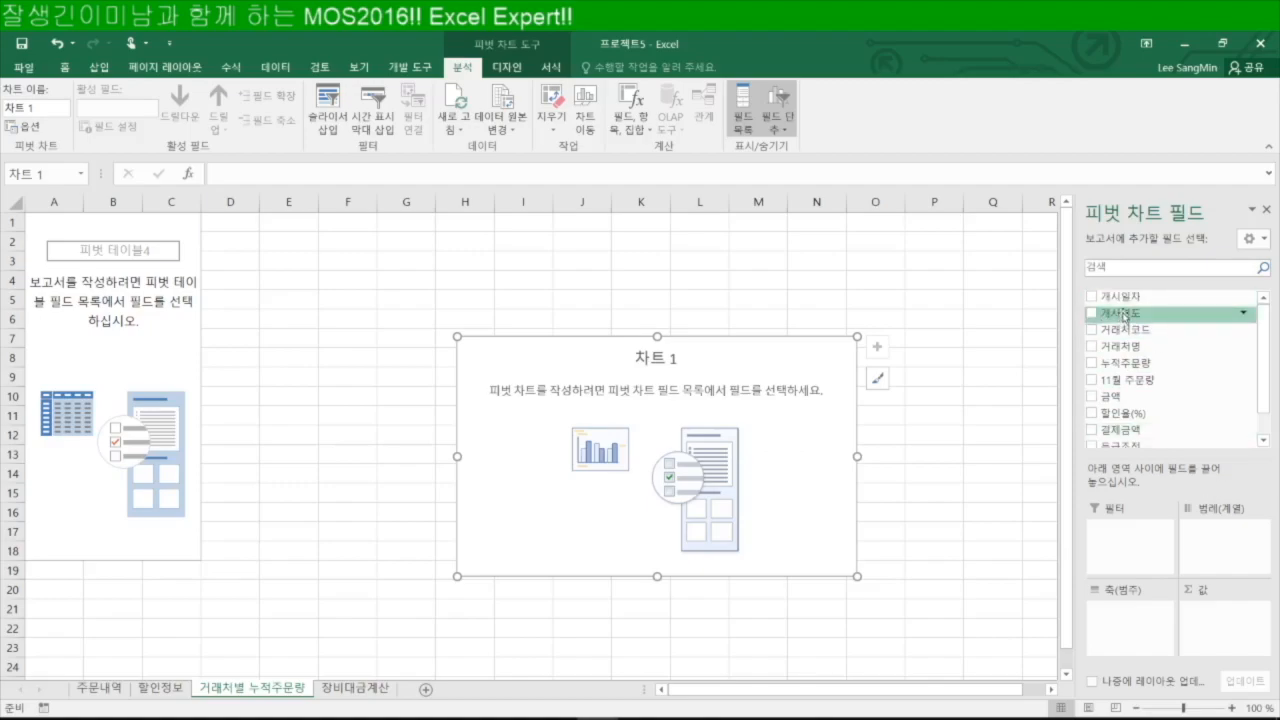
# Set 개시연도 and 거래처명 as the pivot chart's axis categories, in that order, and 누적주문량 as its values.
pyautogui.moveTo(1124, 315); pyautogui.dragTo(1135, 636)
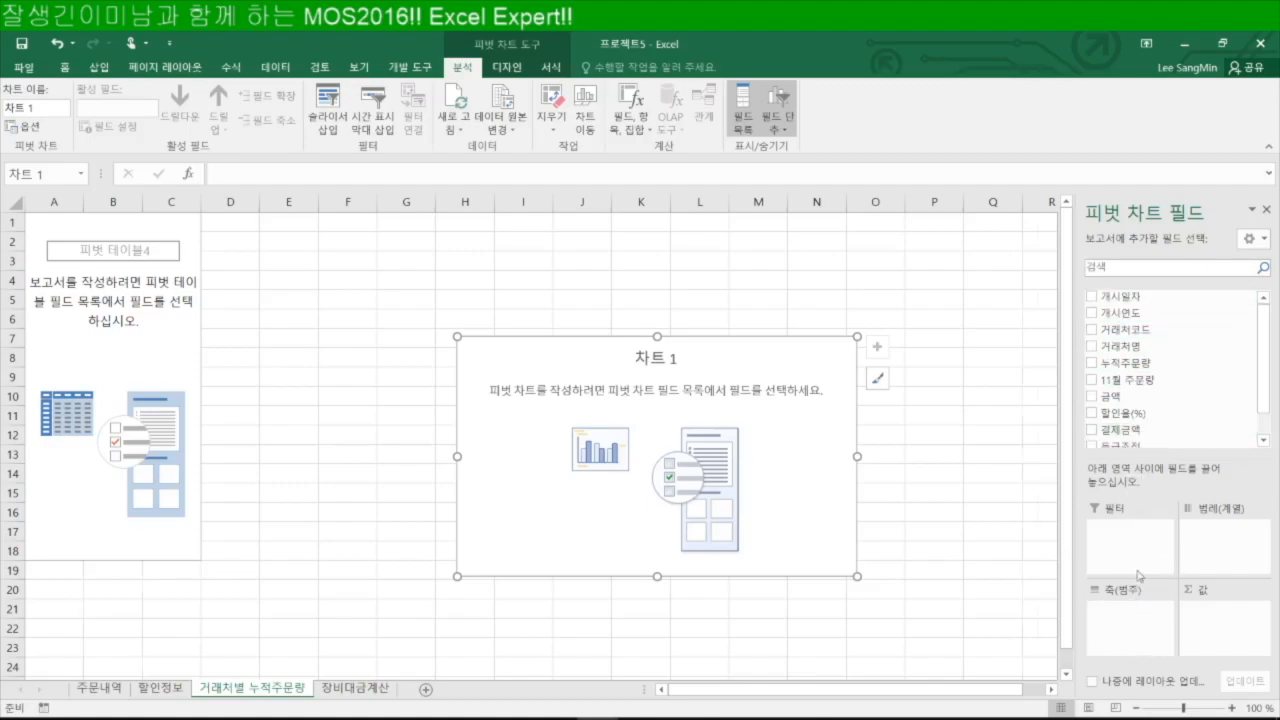
pyautogui.moveTo(1125, 348); pyautogui.dragTo(1133, 645)
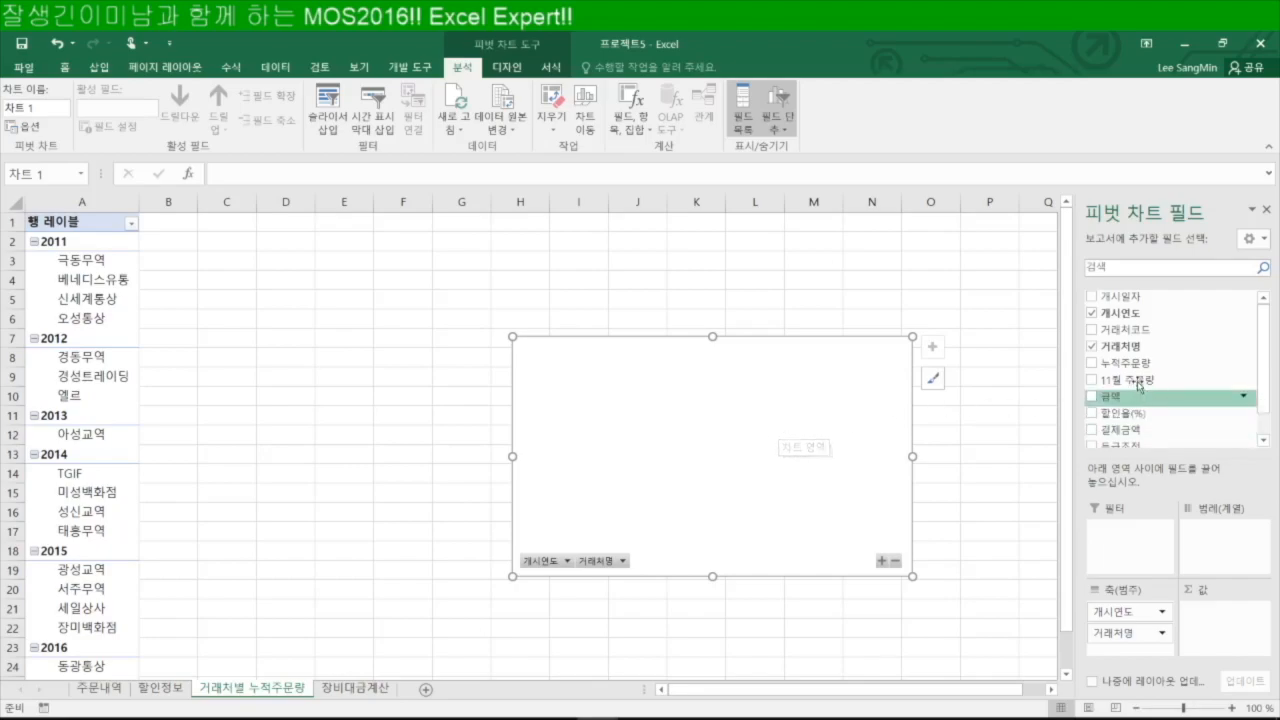
pyautogui.moveTo(1137, 396); pyautogui.dragTo(1229, 636)
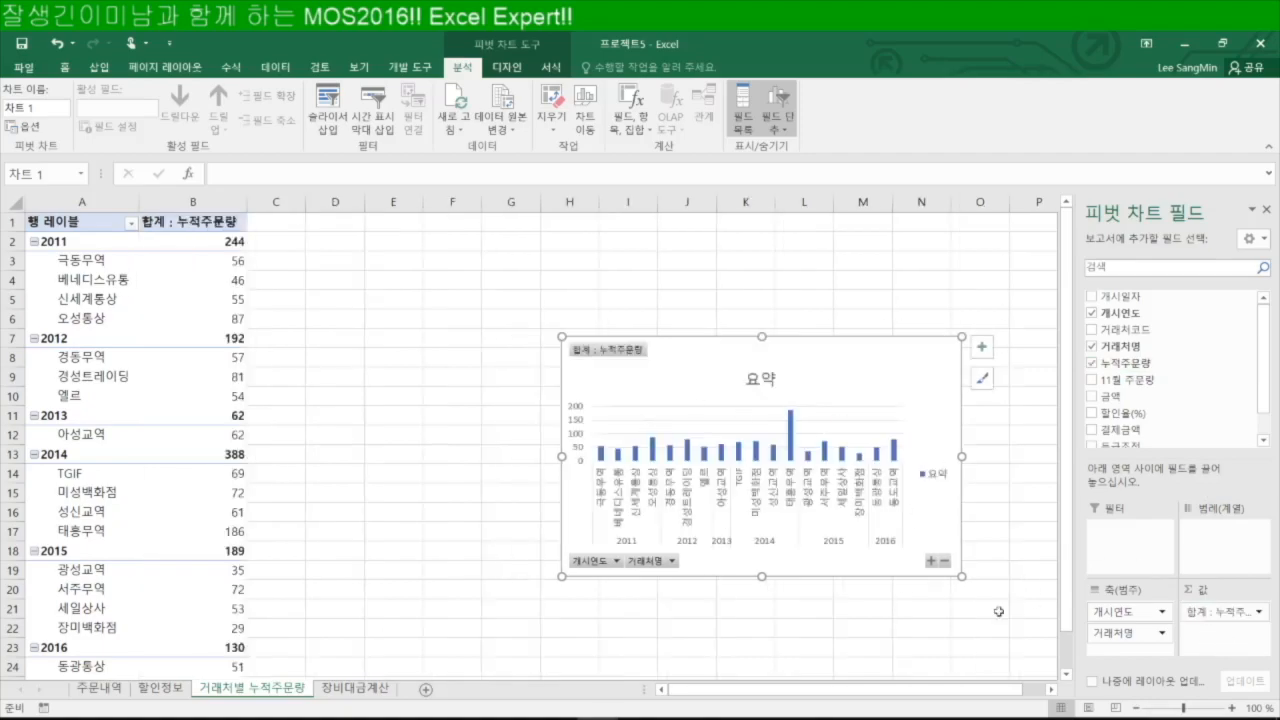
# Change the 누적주문량 value field to be summarized by average (평균).
pyautogui.click(1259, 612)
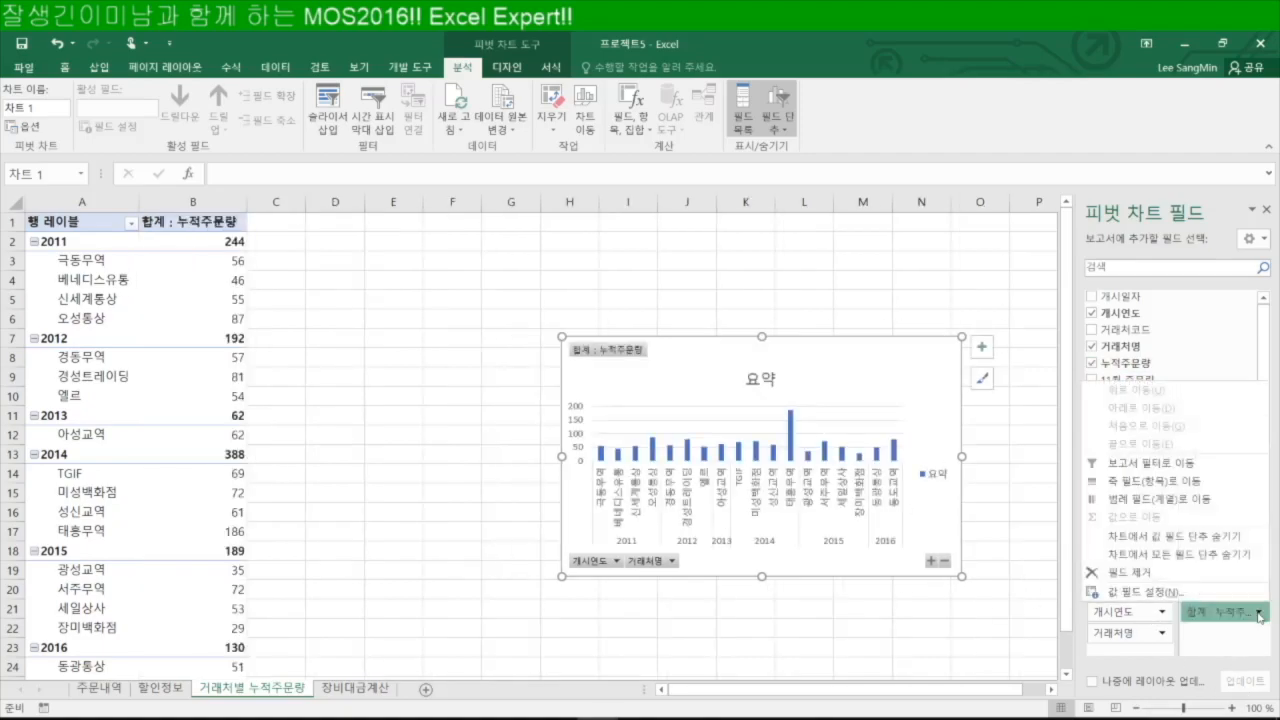
pyautogui.click(1140, 591)
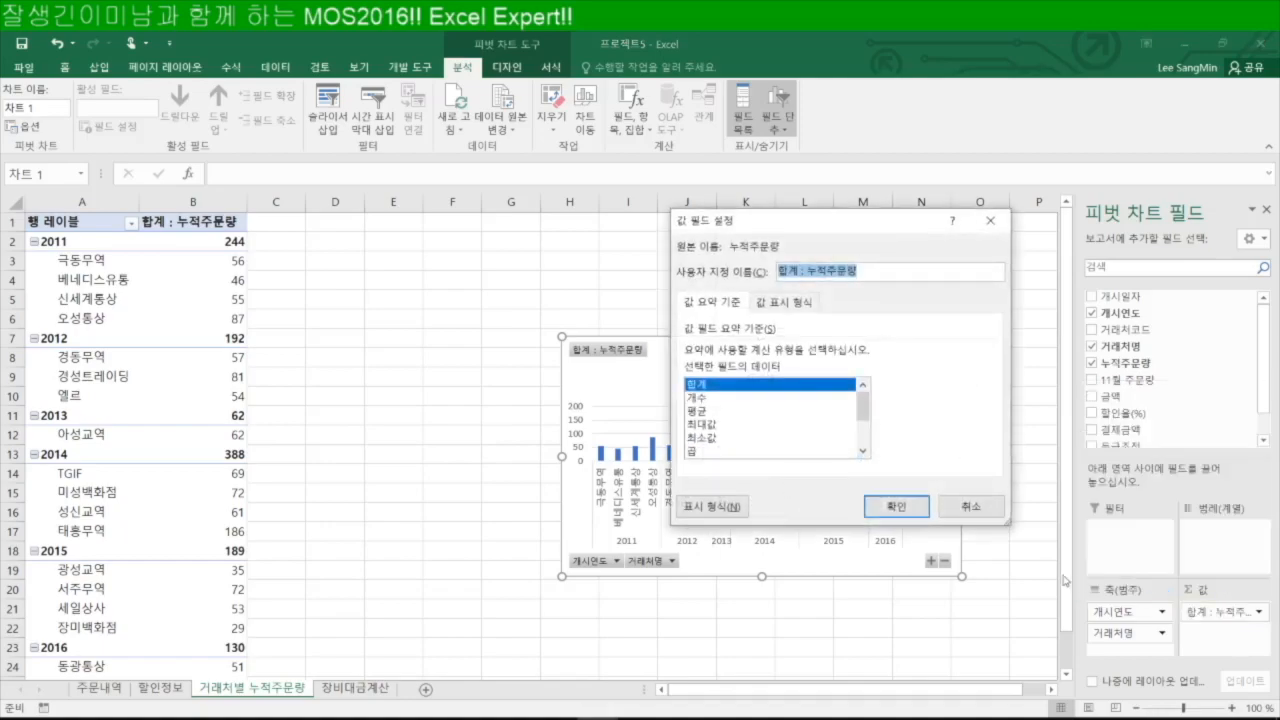
pyautogui.click(698, 411)
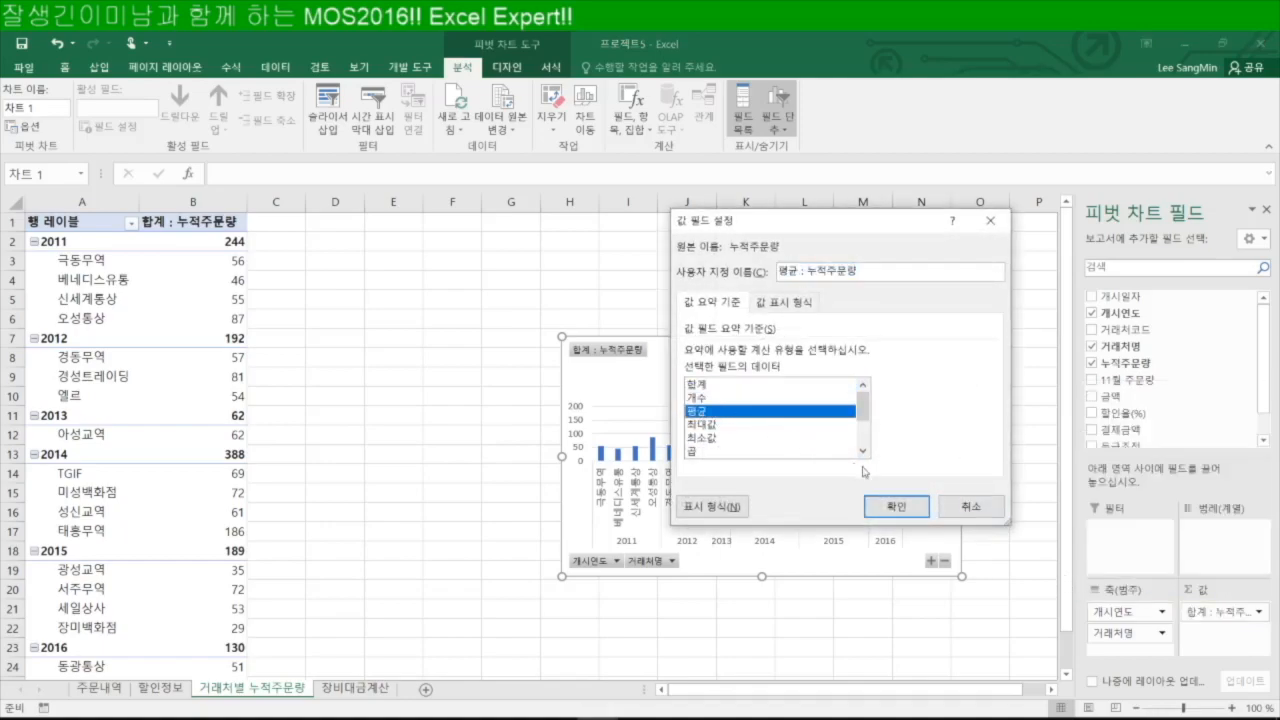
pyautogui.click(897, 506)
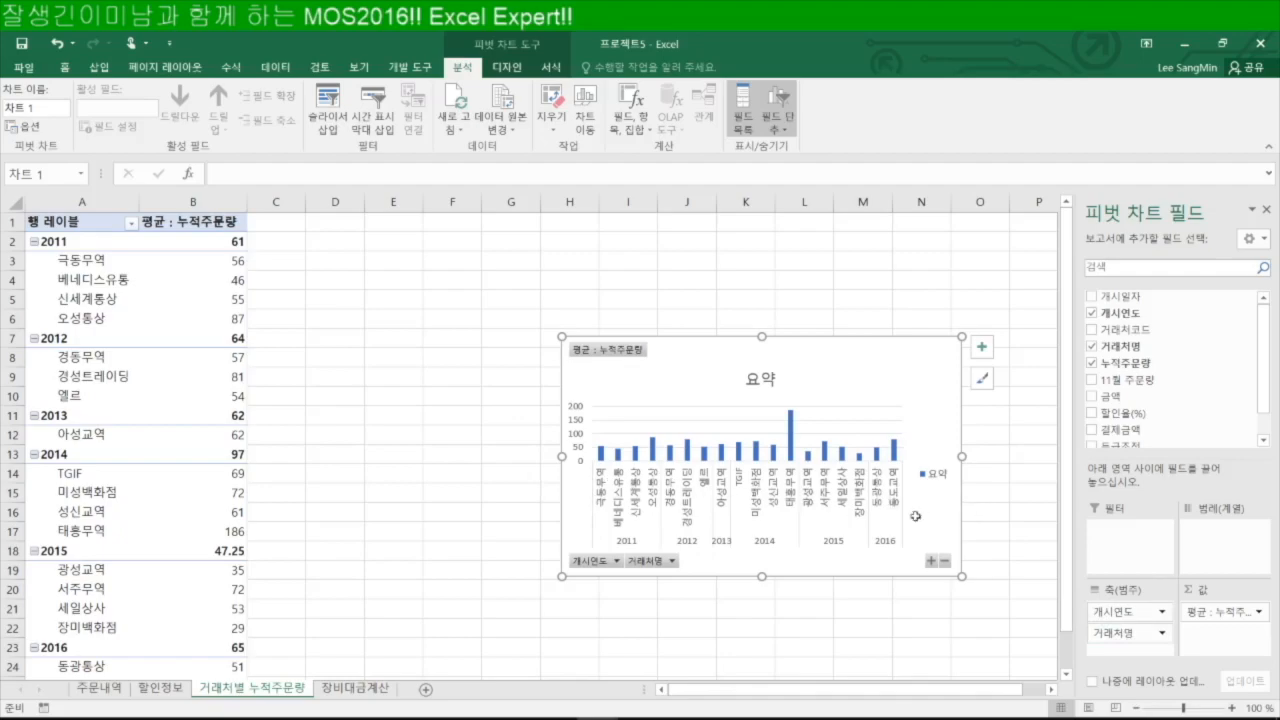
# Try 개시연도 and 거래처명 as legend series and in reversed axis order, and restore both to the axis with 개시연도 first.
pyautogui.moveTo(1118, 612); pyautogui.dragTo(1215, 536)
pyautogui.moveTo(1120, 611); pyautogui.dragTo(1215, 550)
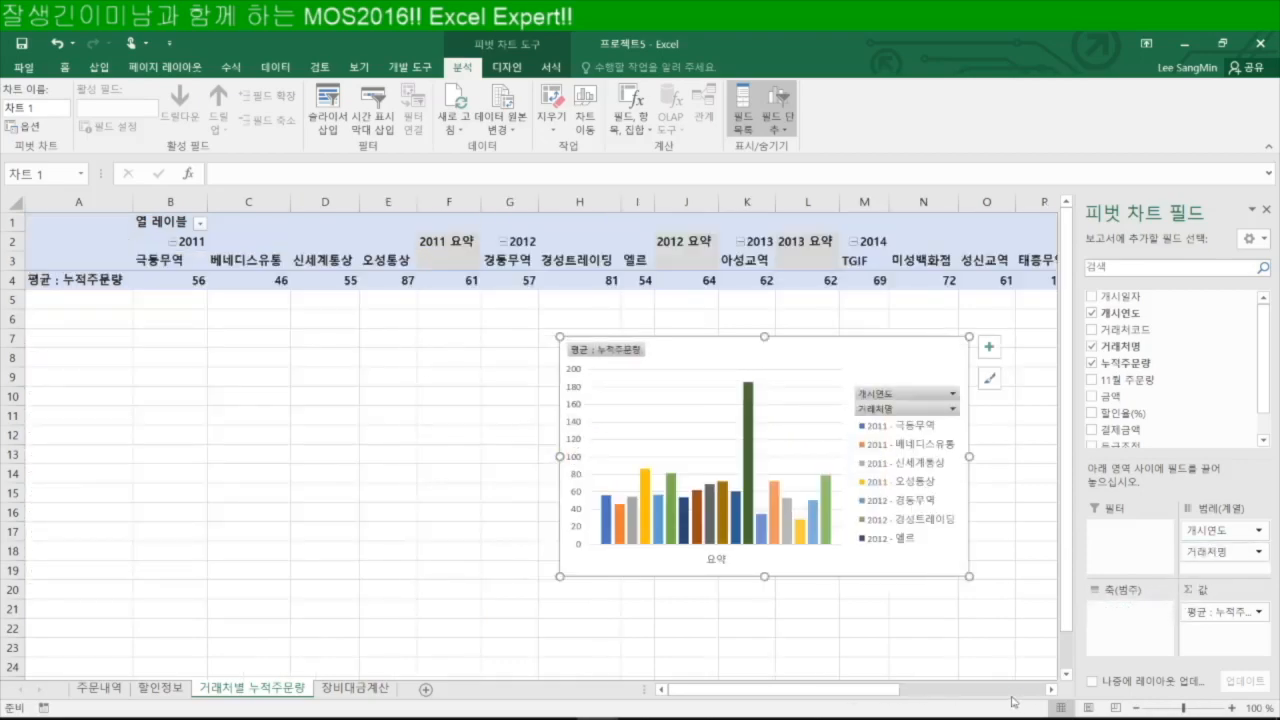
pyautogui.moveTo(1218, 530); pyautogui.dragTo(1125, 610)
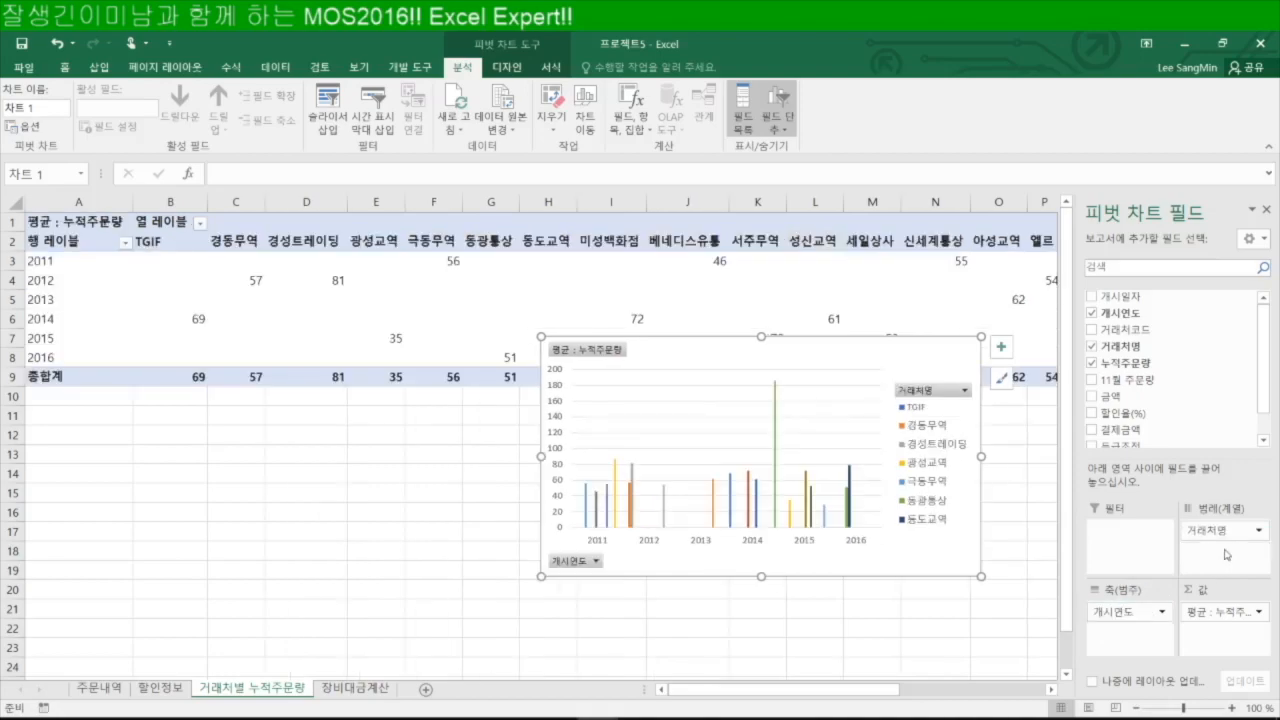
pyautogui.moveTo(1220, 530); pyautogui.dragTo(1138, 652)
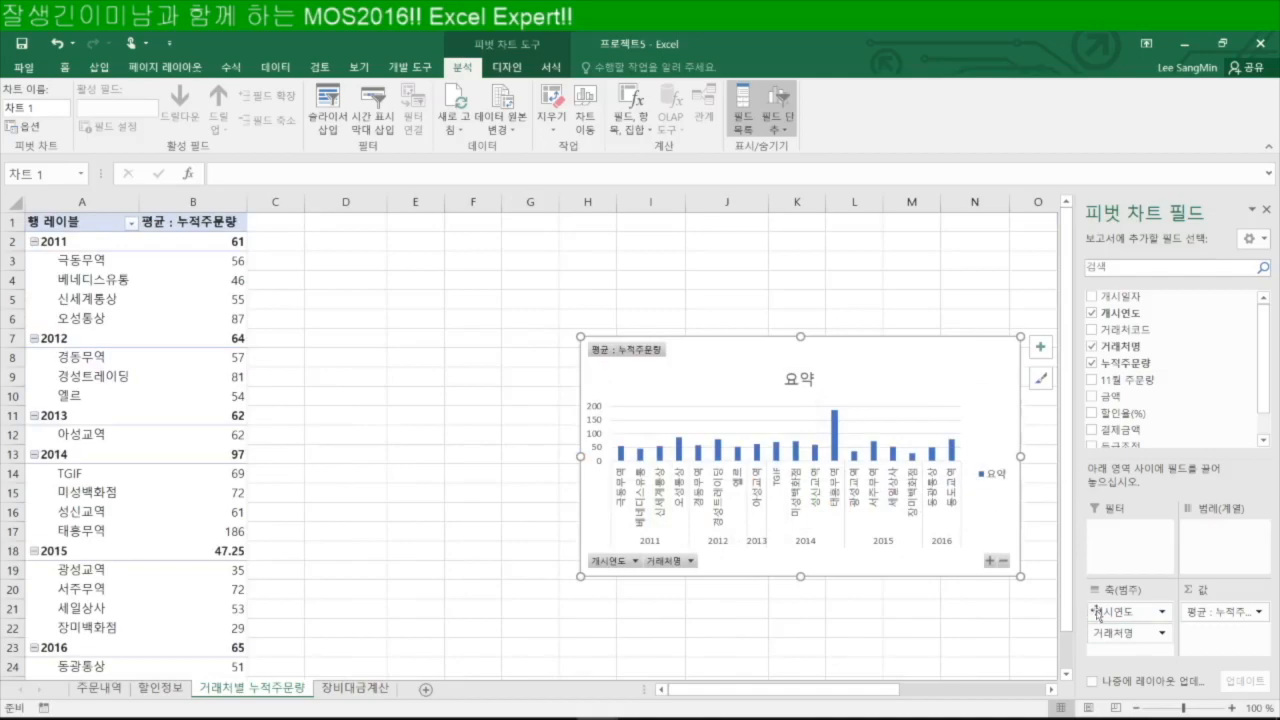
pyautogui.moveTo(1125, 637); pyautogui.dragTo(1125, 613)
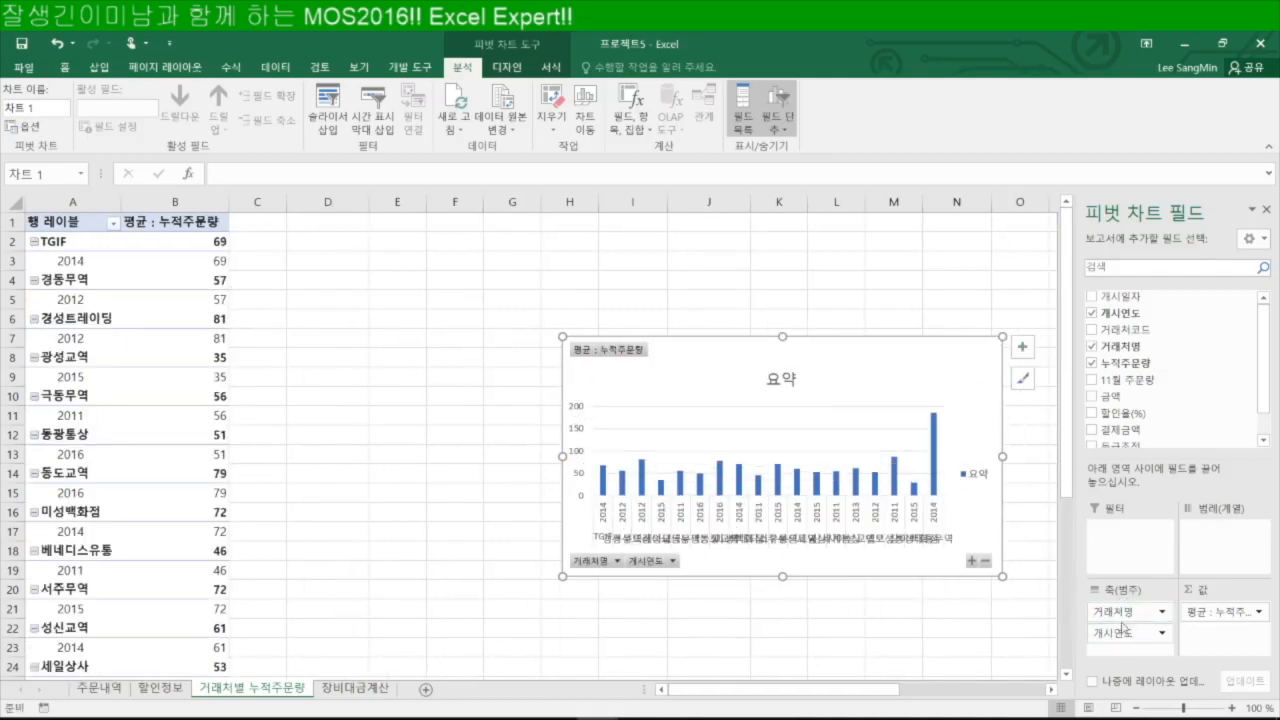
pyautogui.moveTo(1128, 638); pyautogui.dragTo(1132, 630)
pyautogui.moveTo(1110, 618); pyautogui.dragTo(1112, 608)
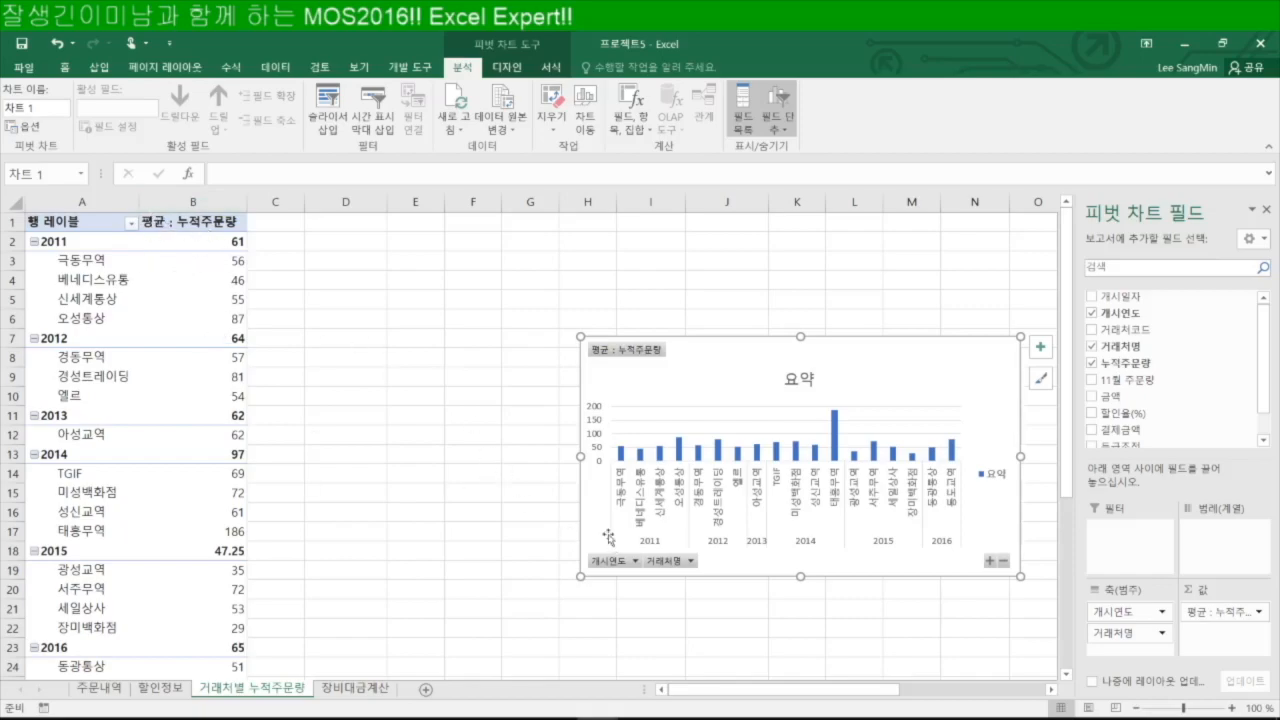
# Move the pivot chart closer to the pivot table, level with its upper rows, and deselect it.
pyautogui.moveTo(713, 362); pyautogui.dragTo(532, 304)
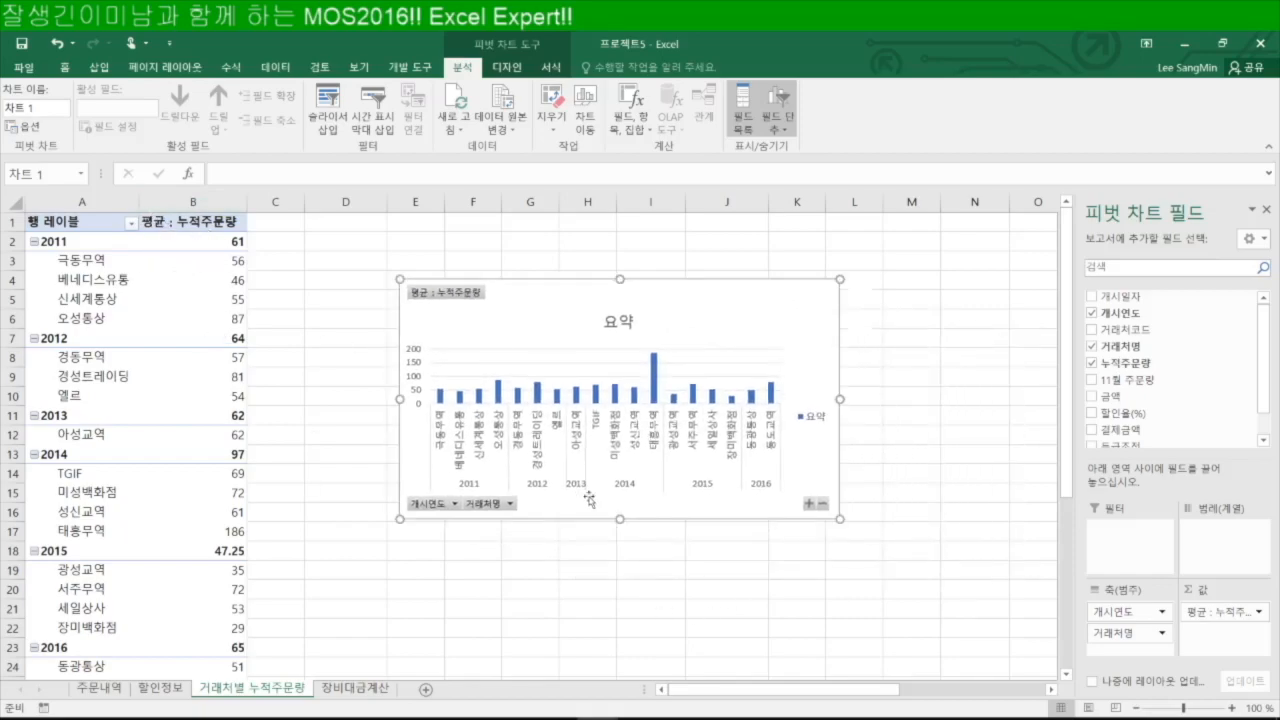
pyautogui.click(928, 493)
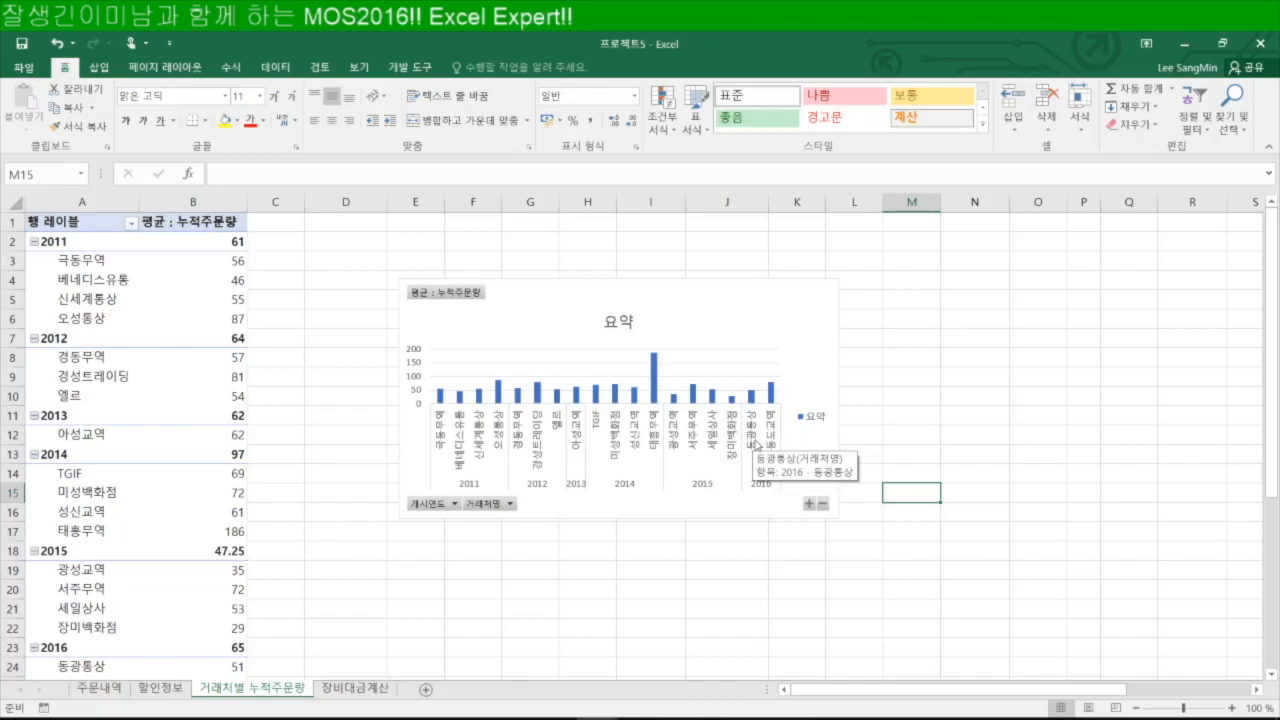
# Insert a 개시연도 slicer for the pivot chart and place it to the right of the chart.
pyautogui.click(815, 318)
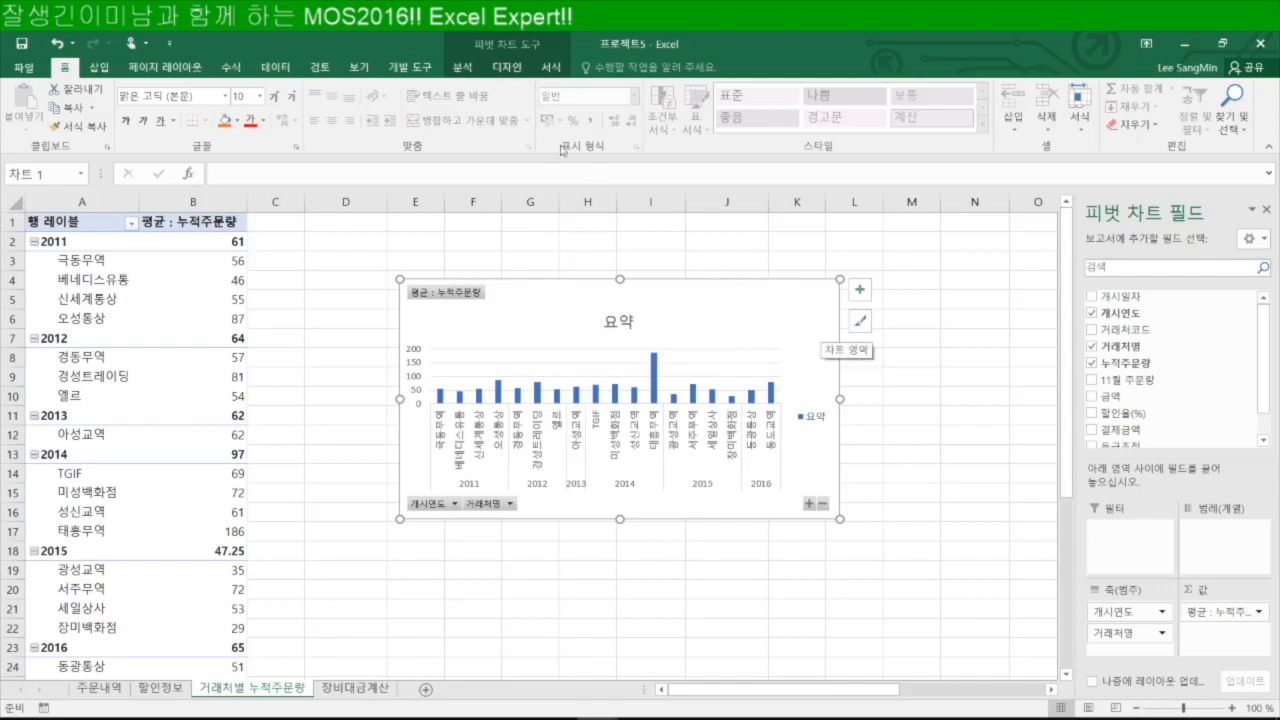
pyautogui.click(462, 67)
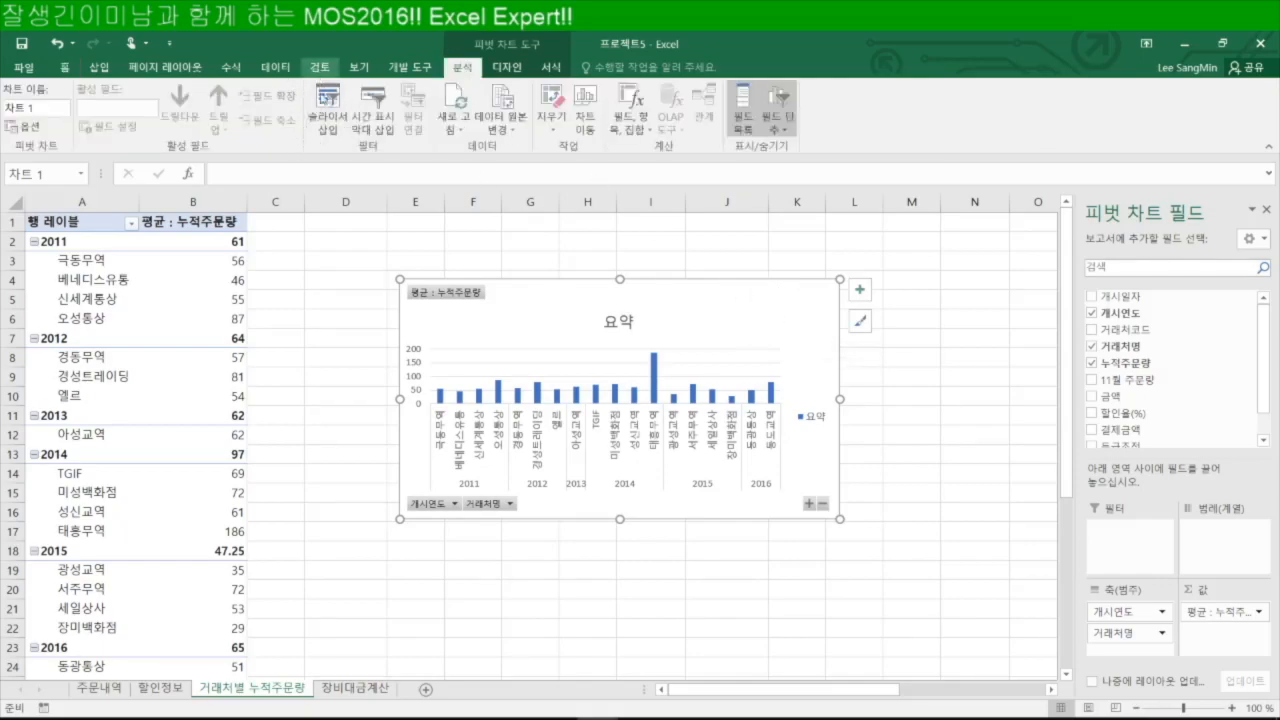
pyautogui.click(327, 99)
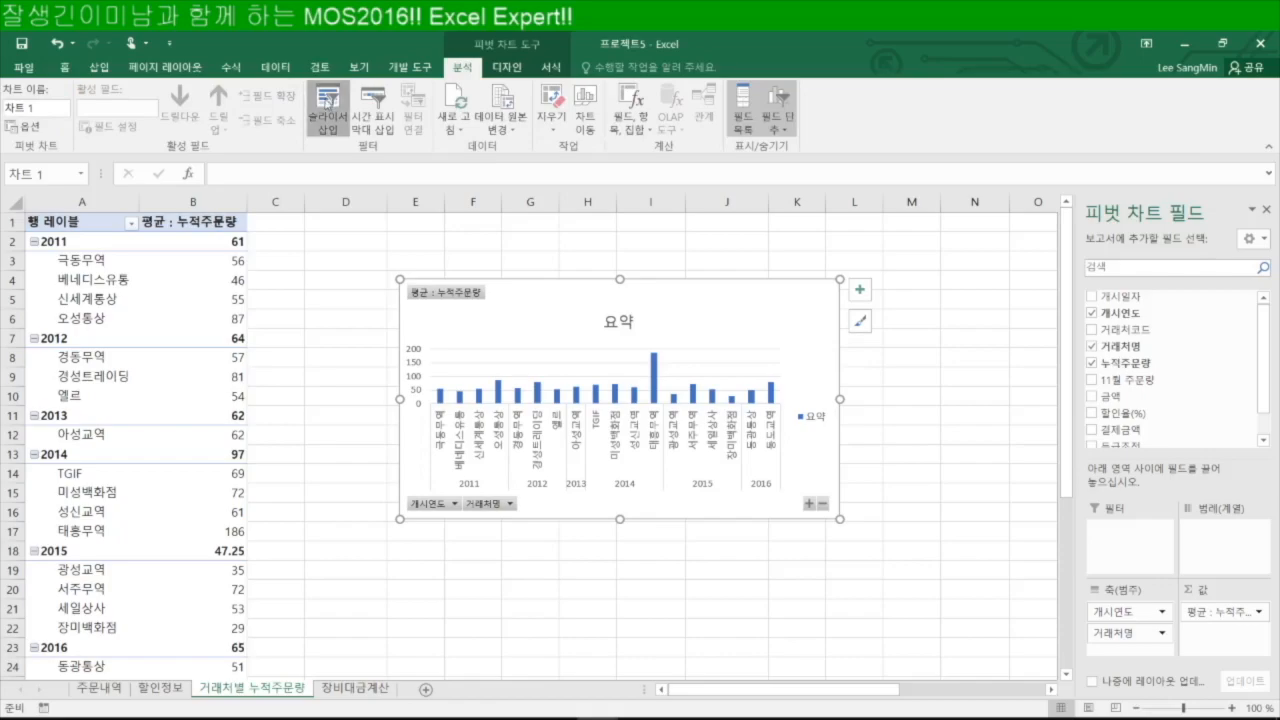
pyautogui.moveTo(824, 203); pyautogui.dragTo(931, 226)
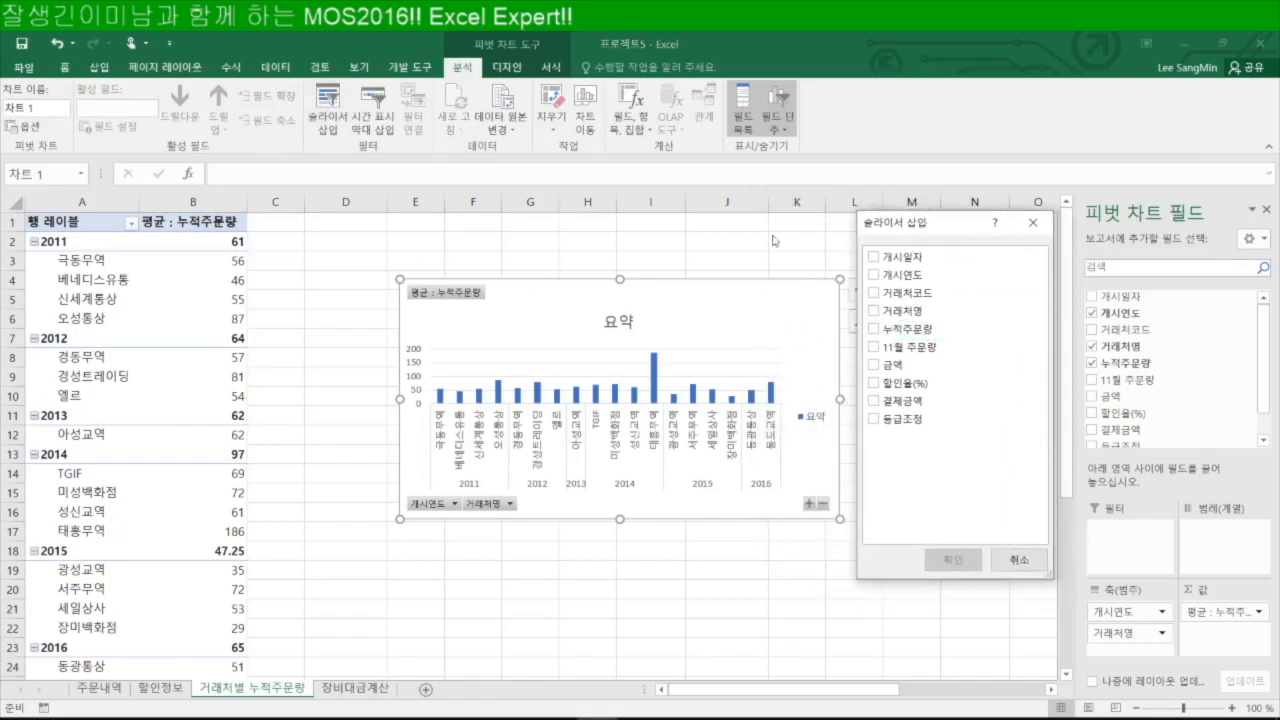
pyautogui.click(874, 277)
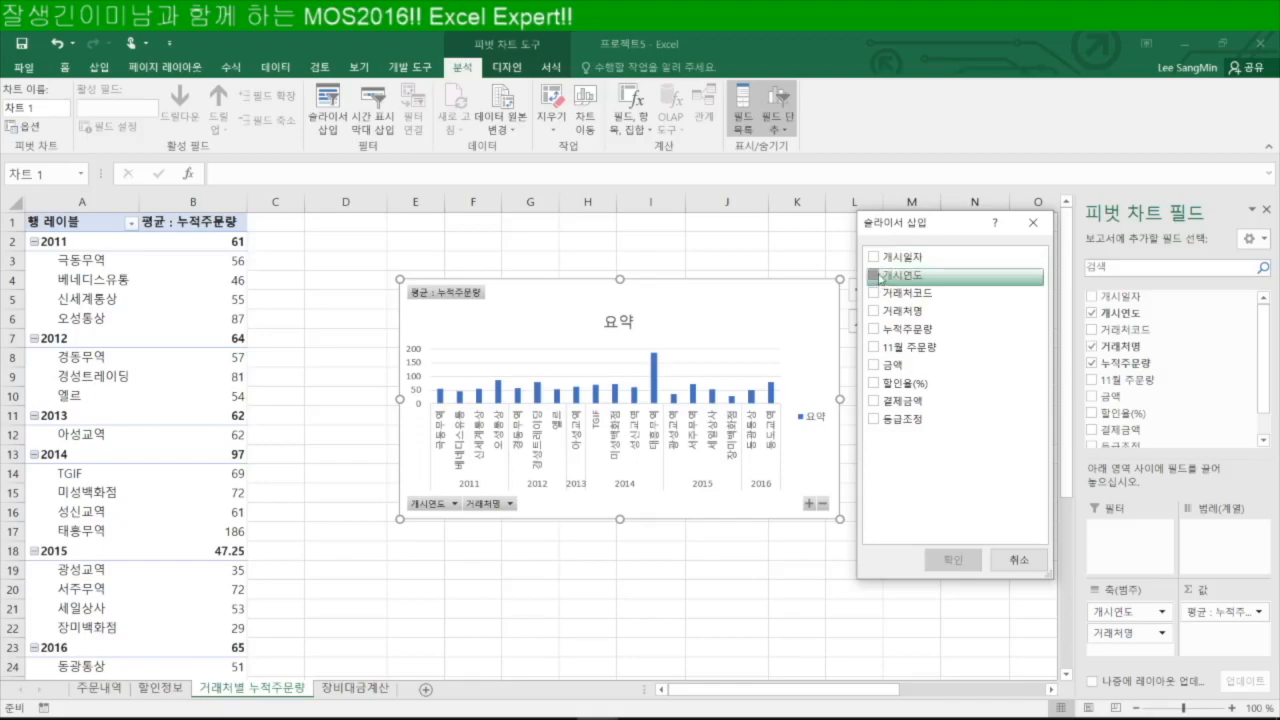
pyautogui.click(952, 560)
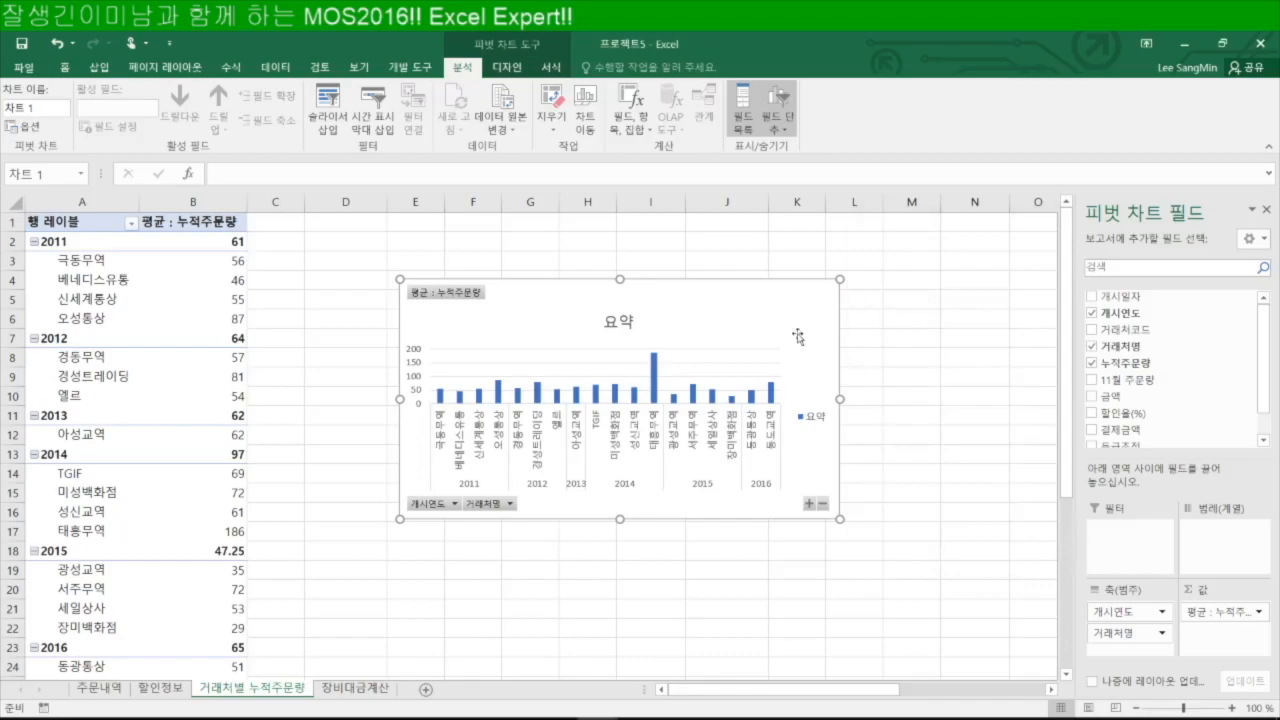
pyautogui.moveTo(530, 360); pyautogui.dragTo(936, 289)
# Filter the pivot chart with the 개시연도 slicer by 2014, by 2015 and finally by 2011 alone.
pyautogui.click(958, 398)
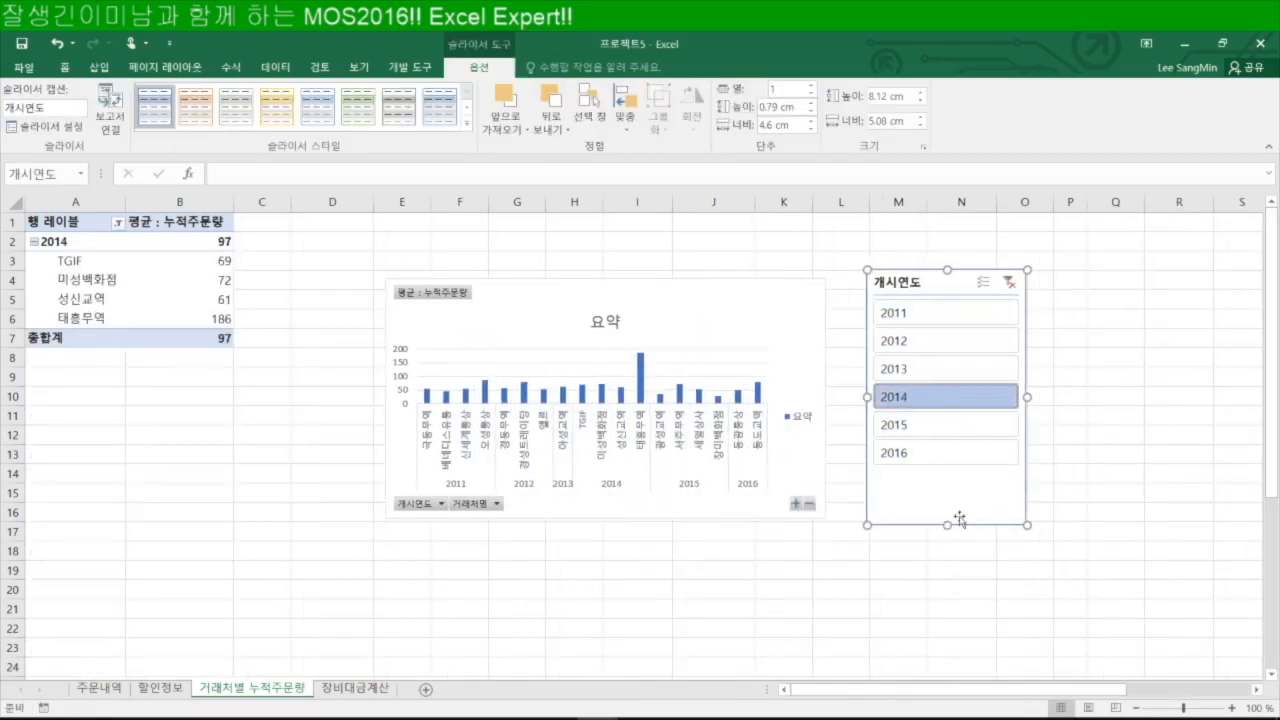
pyautogui.click(916, 430)
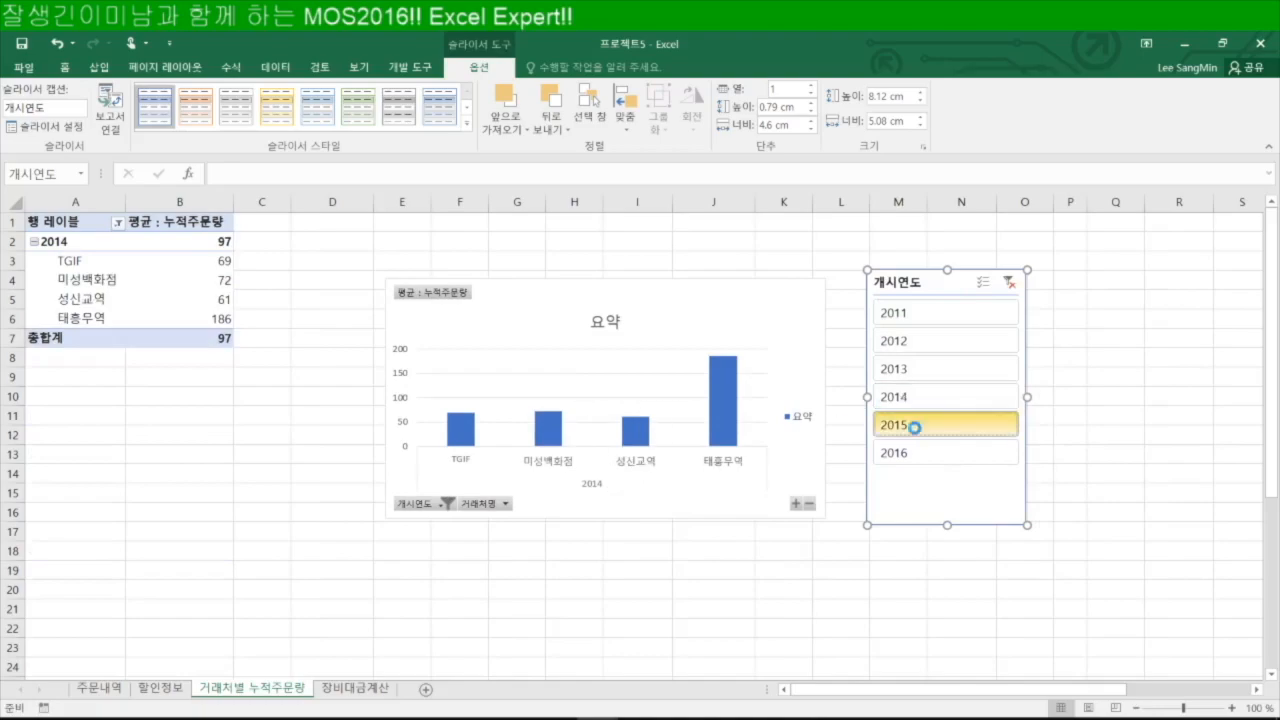
pyautogui.click(924, 317)
# Turn on multi-select in the 개시연도 slicer and add 2012, 2013, 2015 and 2016 to the filter.
pyautogui.click(996, 282)
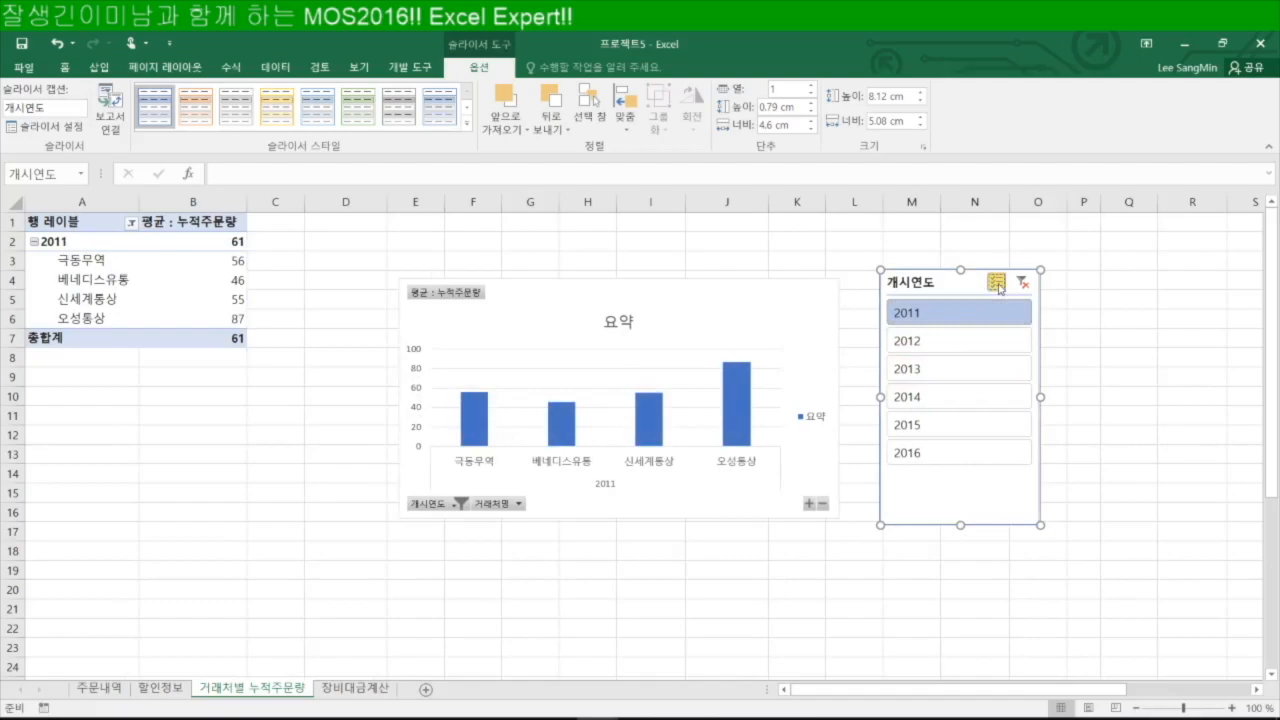
pyautogui.click(958, 340)
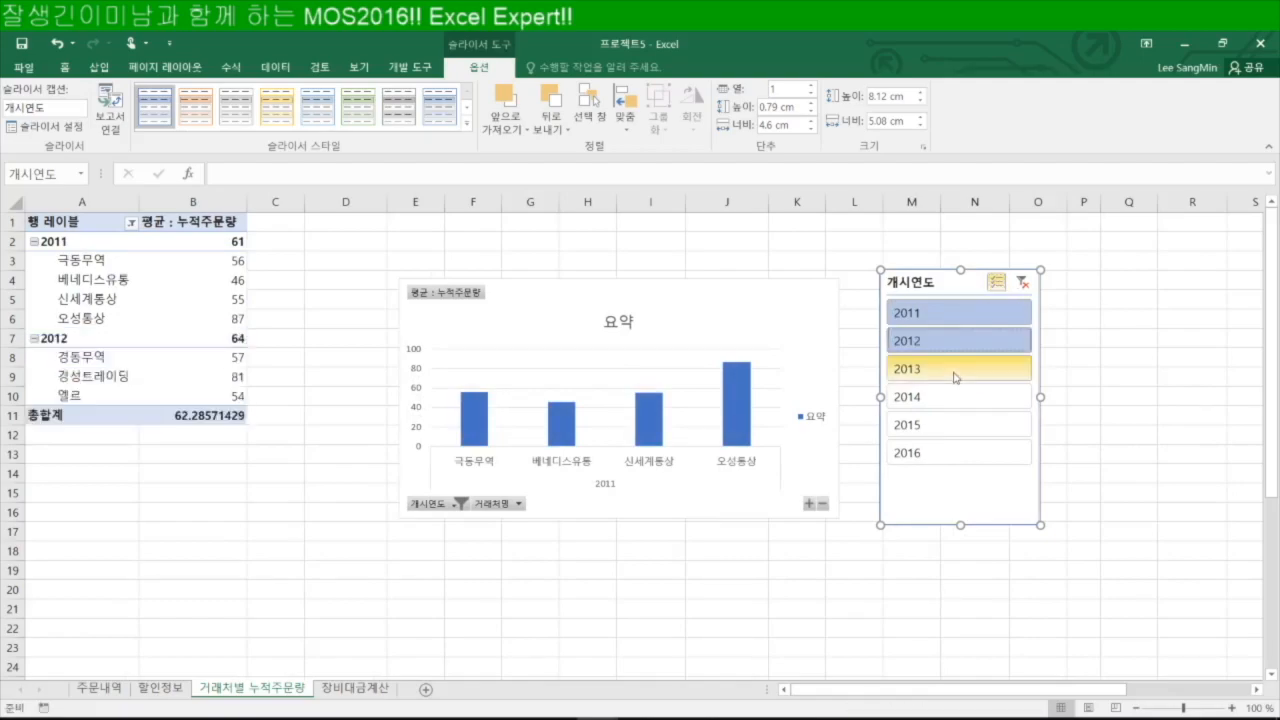
pyautogui.click(955, 370)
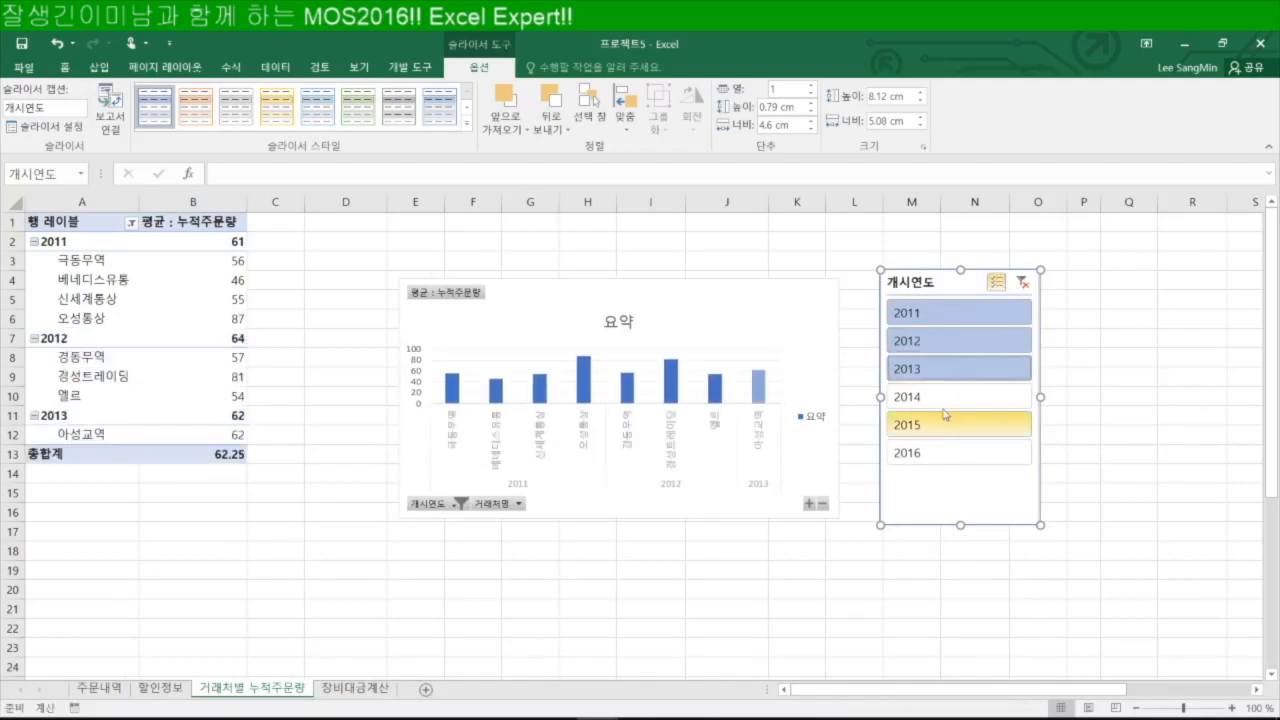
pyautogui.click(950, 424)
pyautogui.click(953, 455)
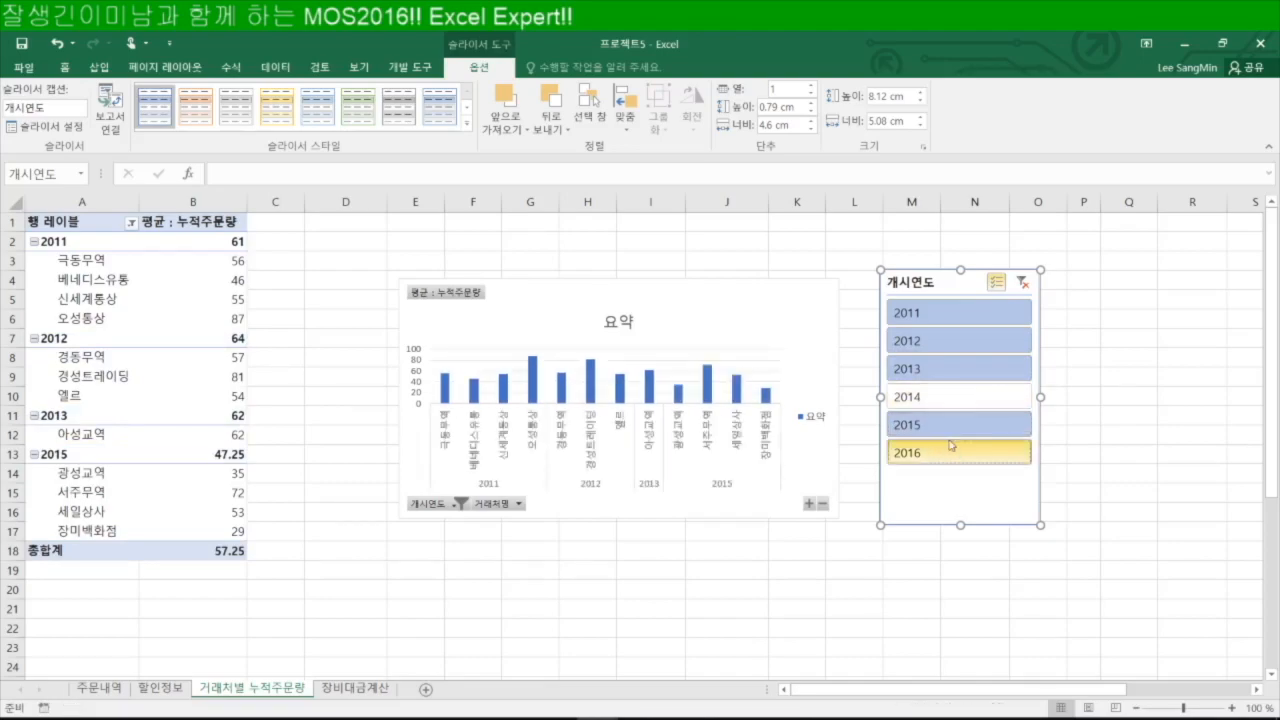
# Add 2014 to the years selected in the 개시연도 slicer.
pyautogui.click(938, 398)
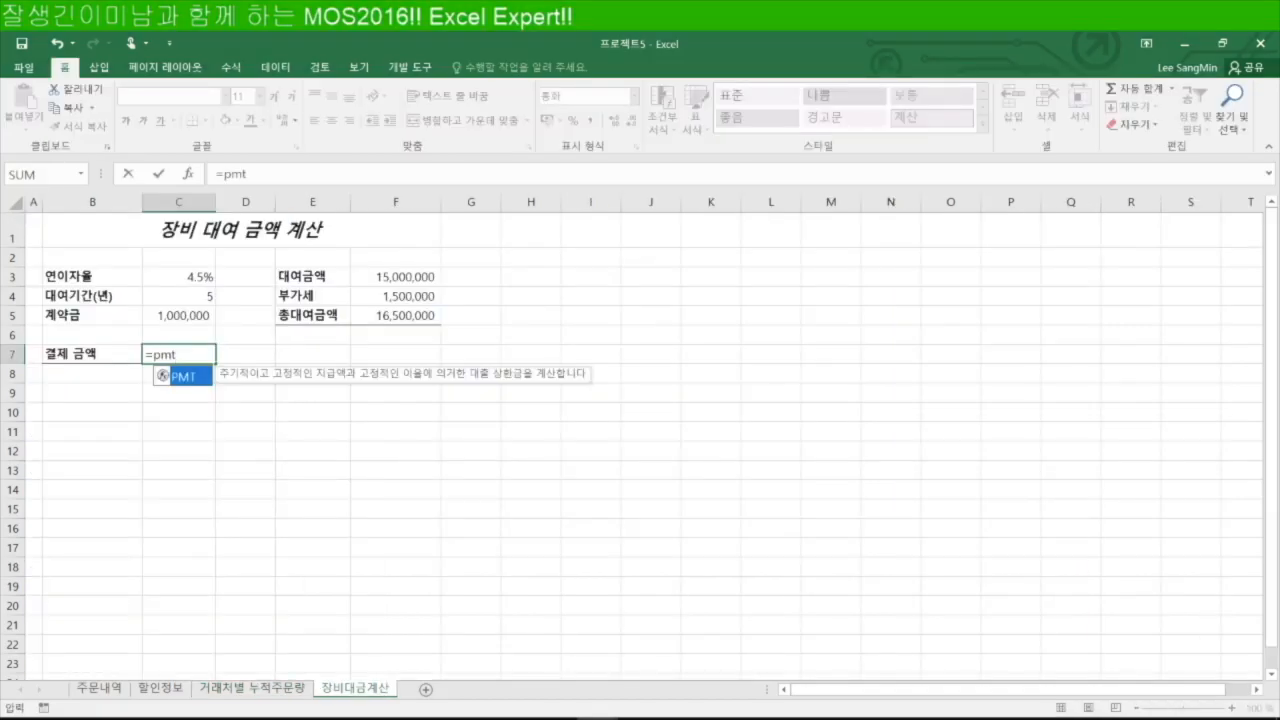
# Start a PMT formula in C7 of the 장비대금계산 sheet with rate C3/12 and number of periods C4*12.
pyautogui.press('Escape')
pyautogui.press('Escape')
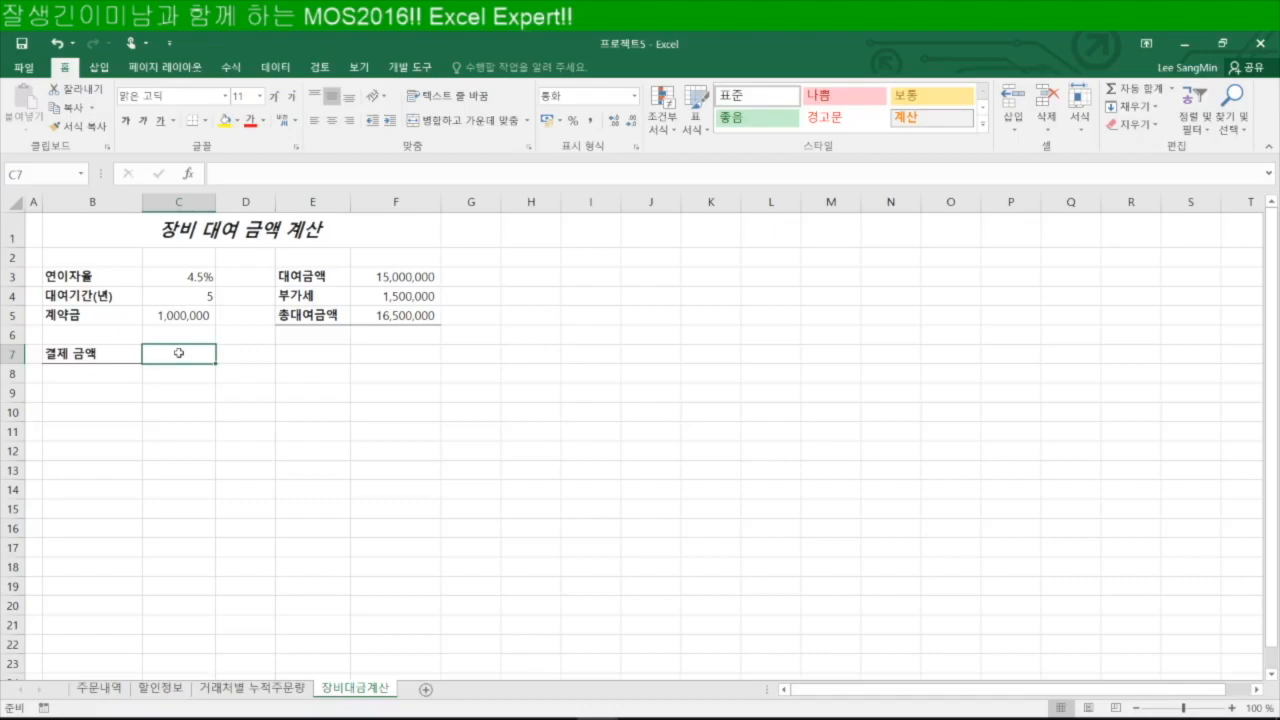
pyautogui.write('=pmt')
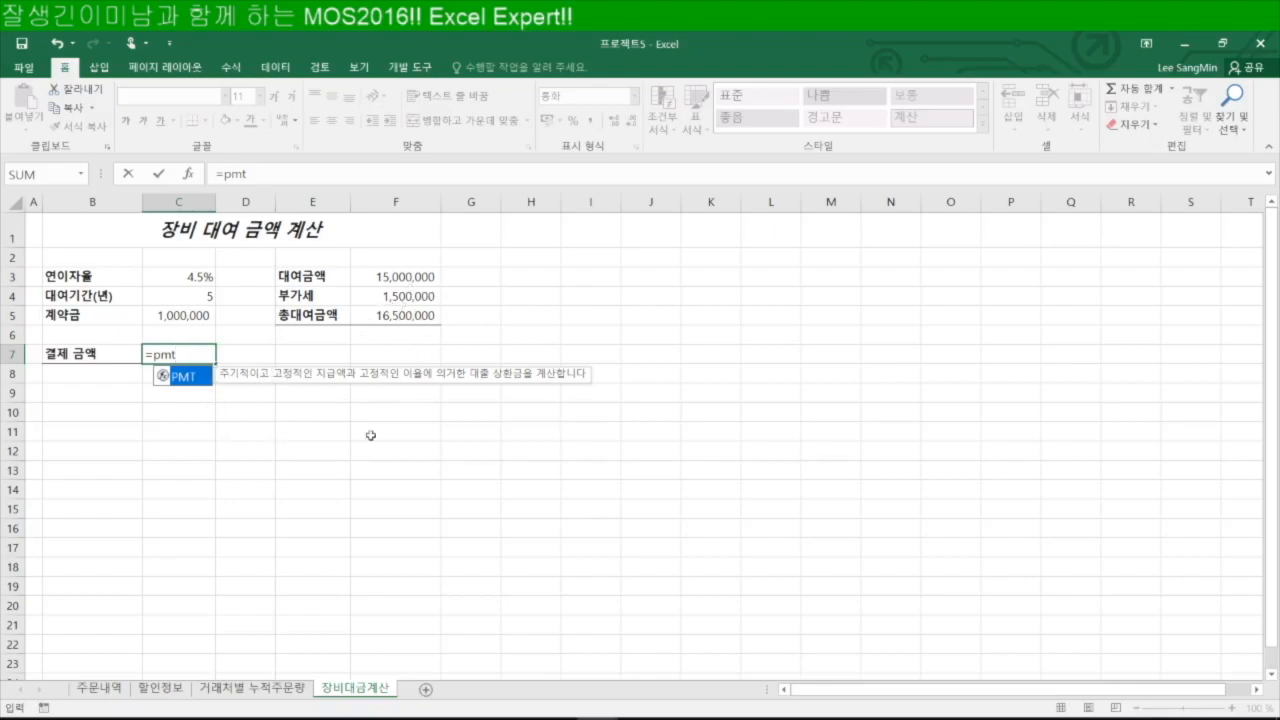
pyautogui.press('Tab')
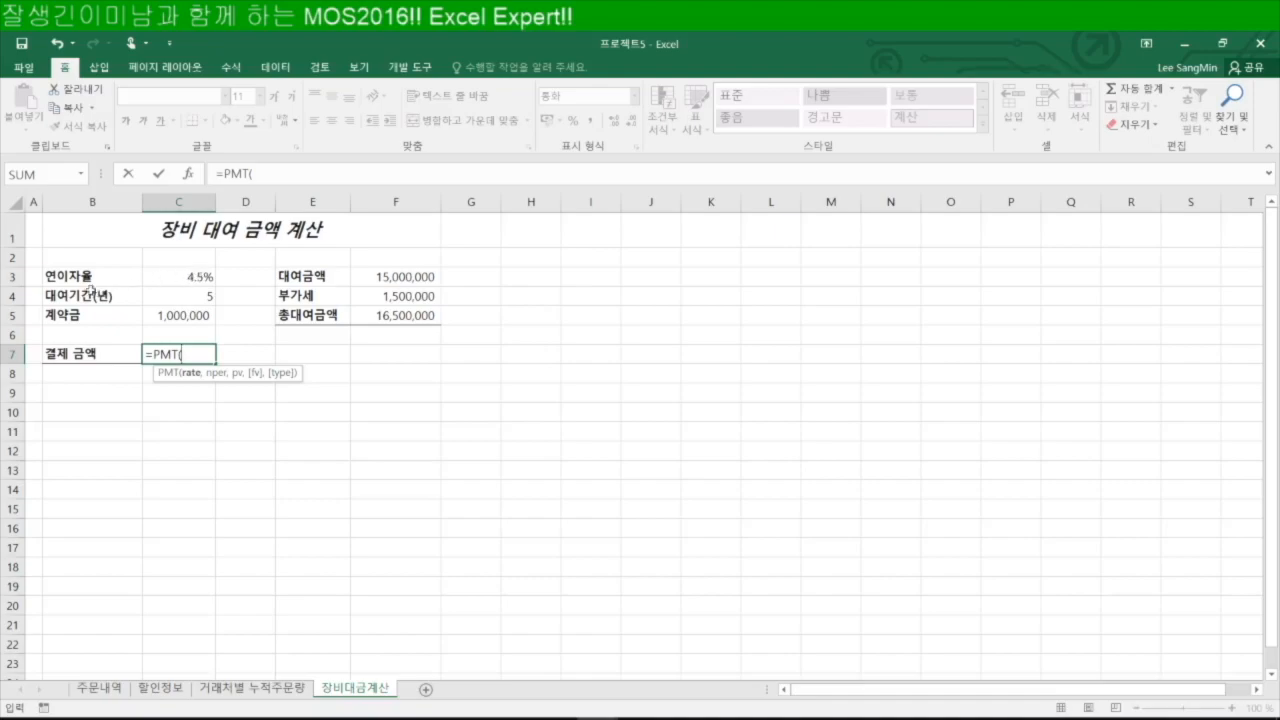
pyautogui.click(186, 277)
pyautogui.write('/12')
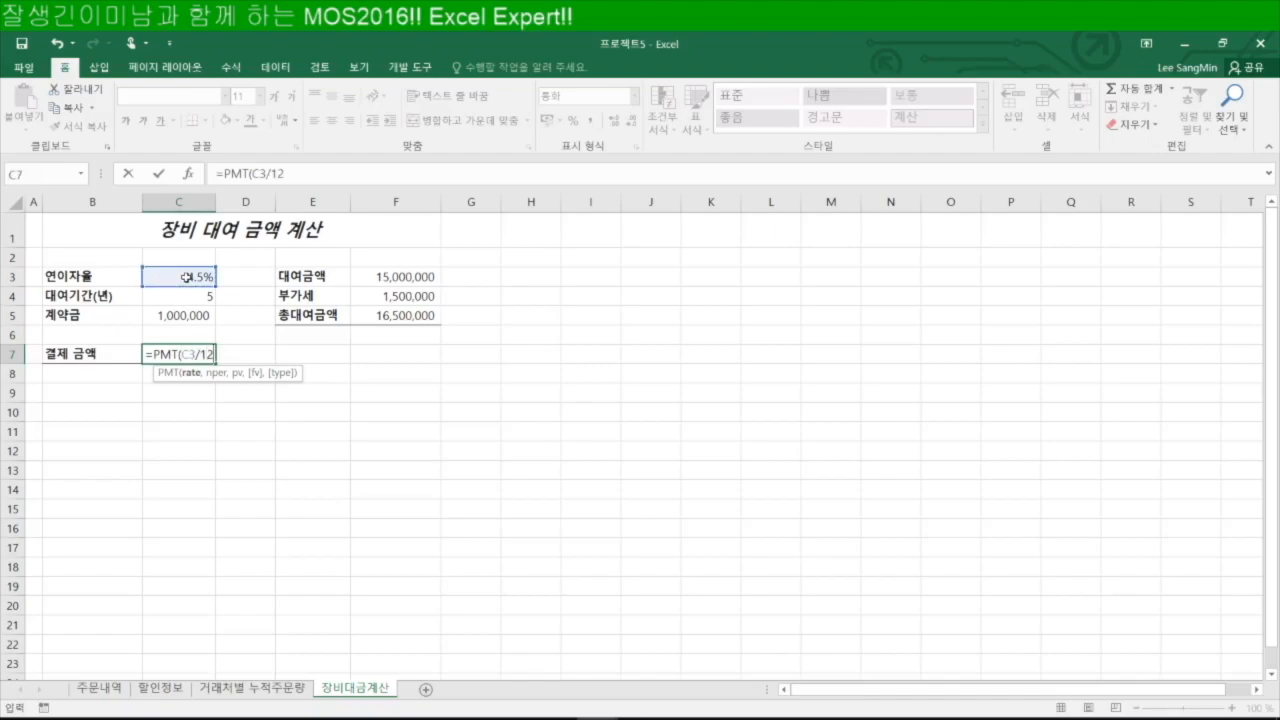
pyautogui.write(',')
pyautogui.click(188, 296)
pyautogui.write('*12')
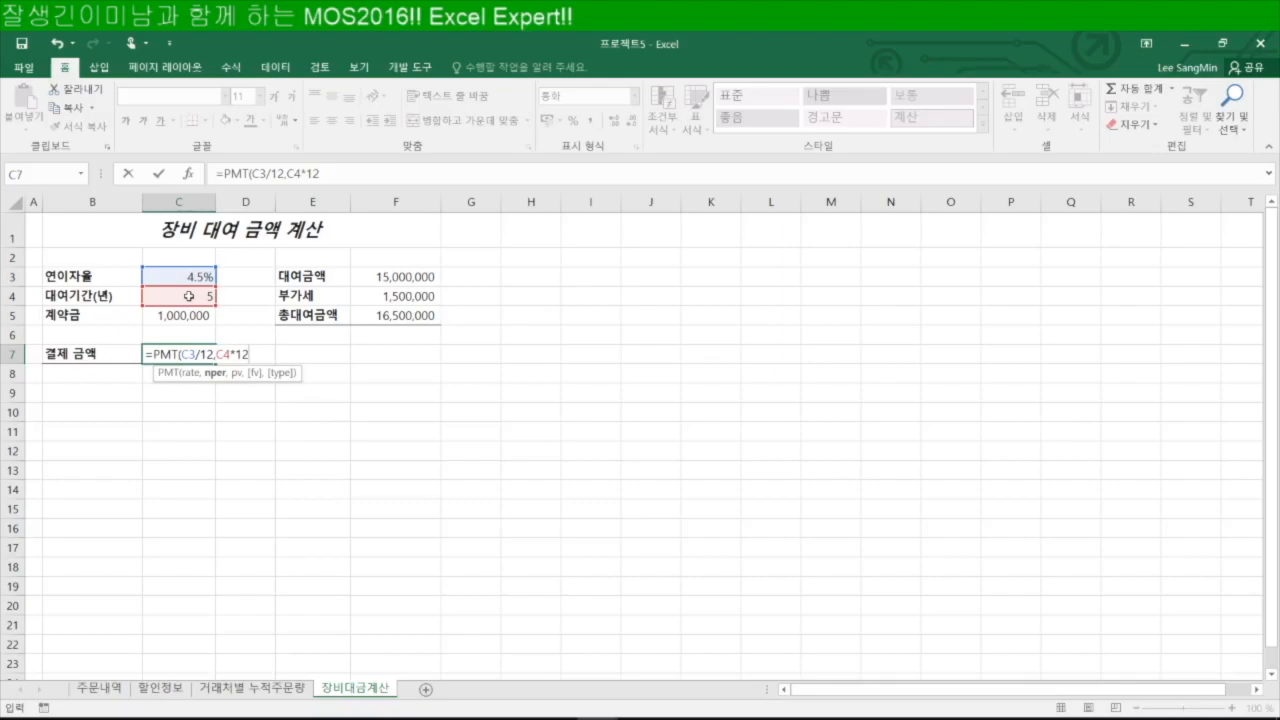
# Complete the PMT formula in C7 with present value F5-C5, an empty future value and type 1.
pyautogui.write(',')
pyautogui.click(398, 318)
pyautogui.write('-')
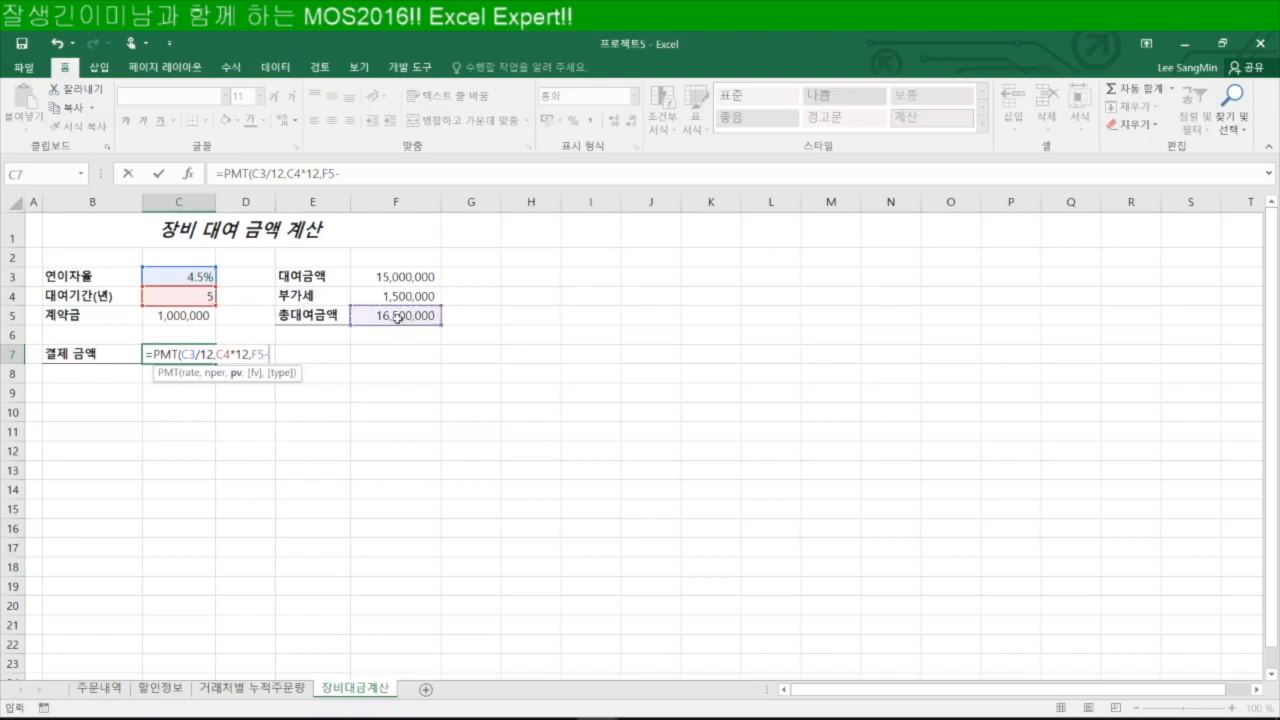
pyautogui.click(184, 318)
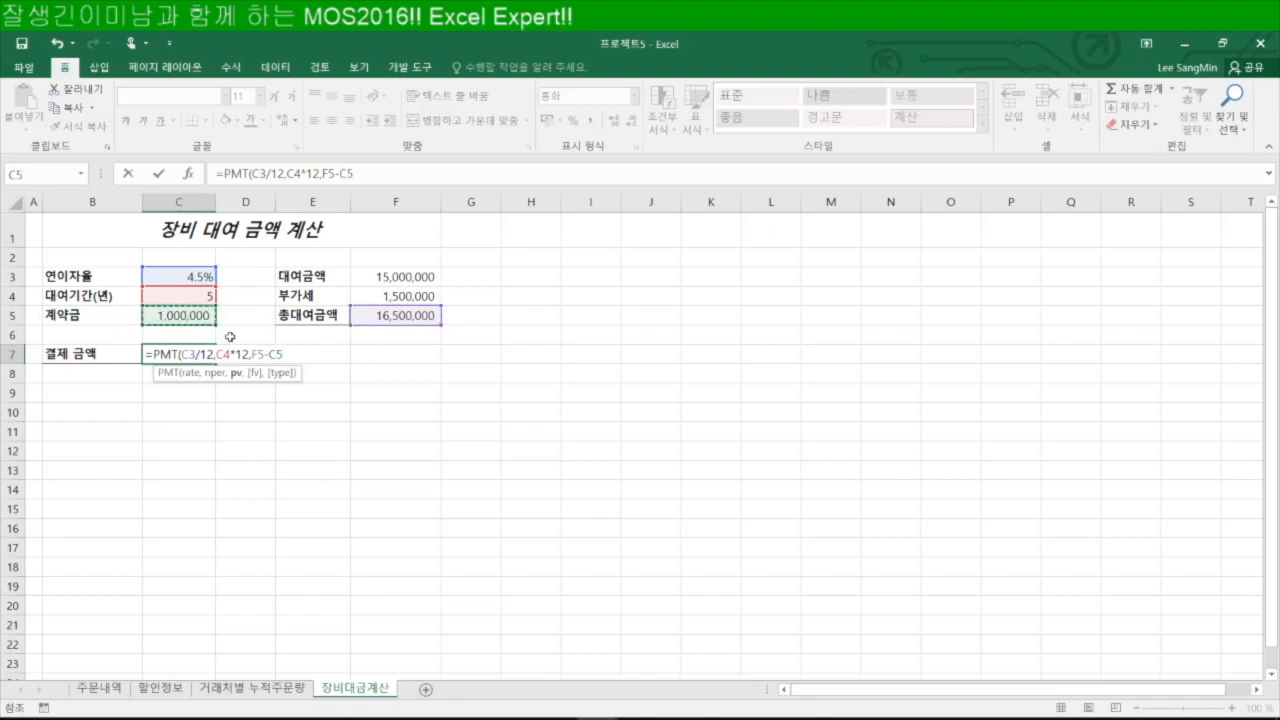
pyautogui.write(',')
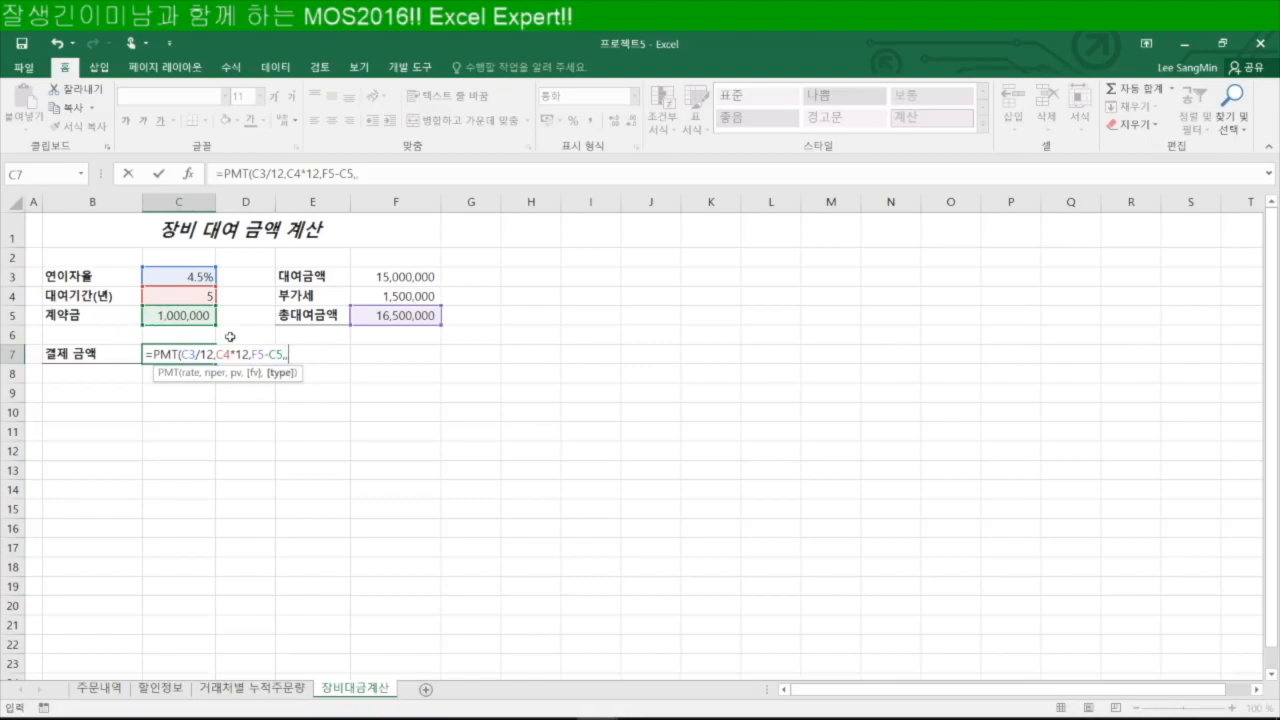
pyautogui.write(',')
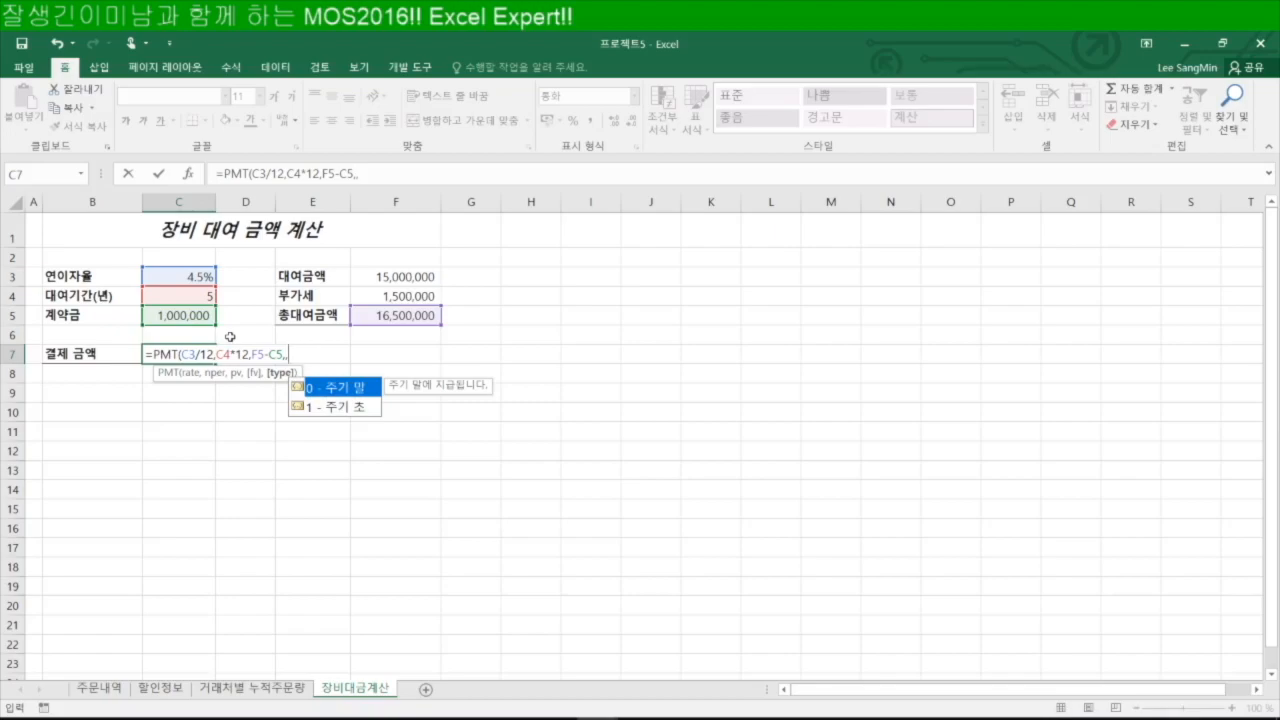
pyautogui.write('1)')
pyautogui.press('Return')
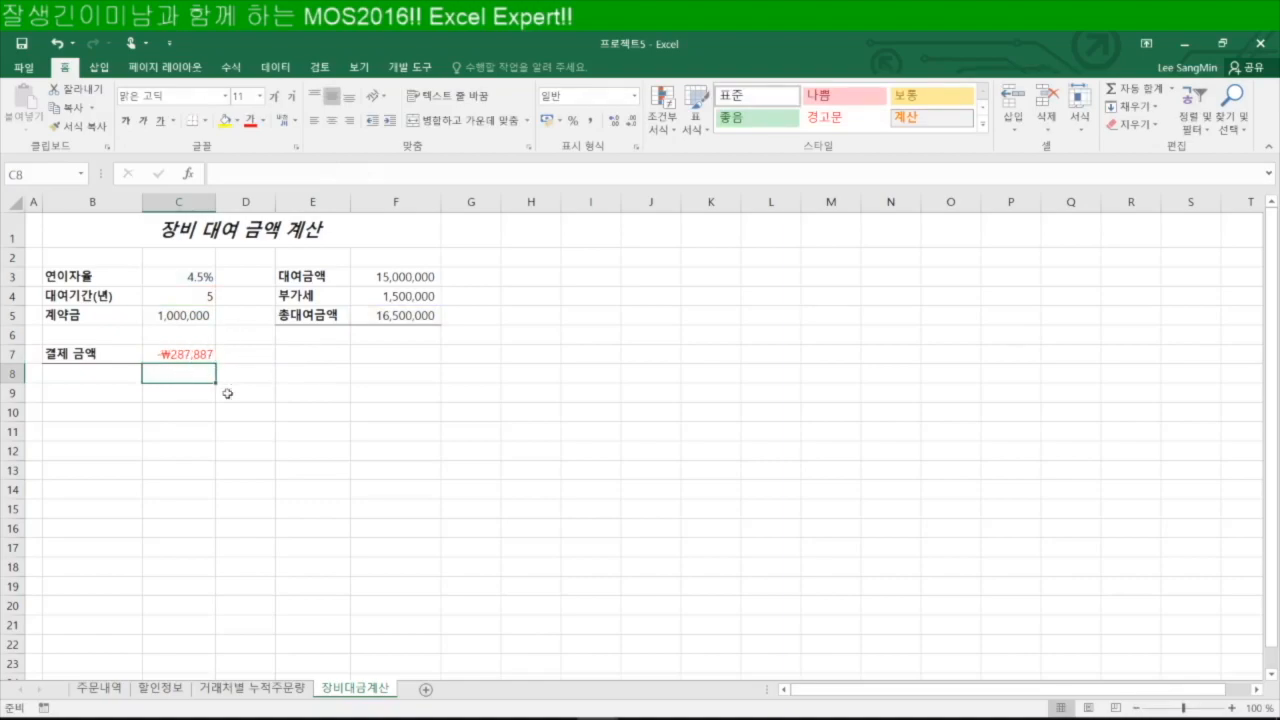
# Insert a minus sign before PMT in C7's formula to reverse the sign of the payment.
pyautogui.click(183, 352)
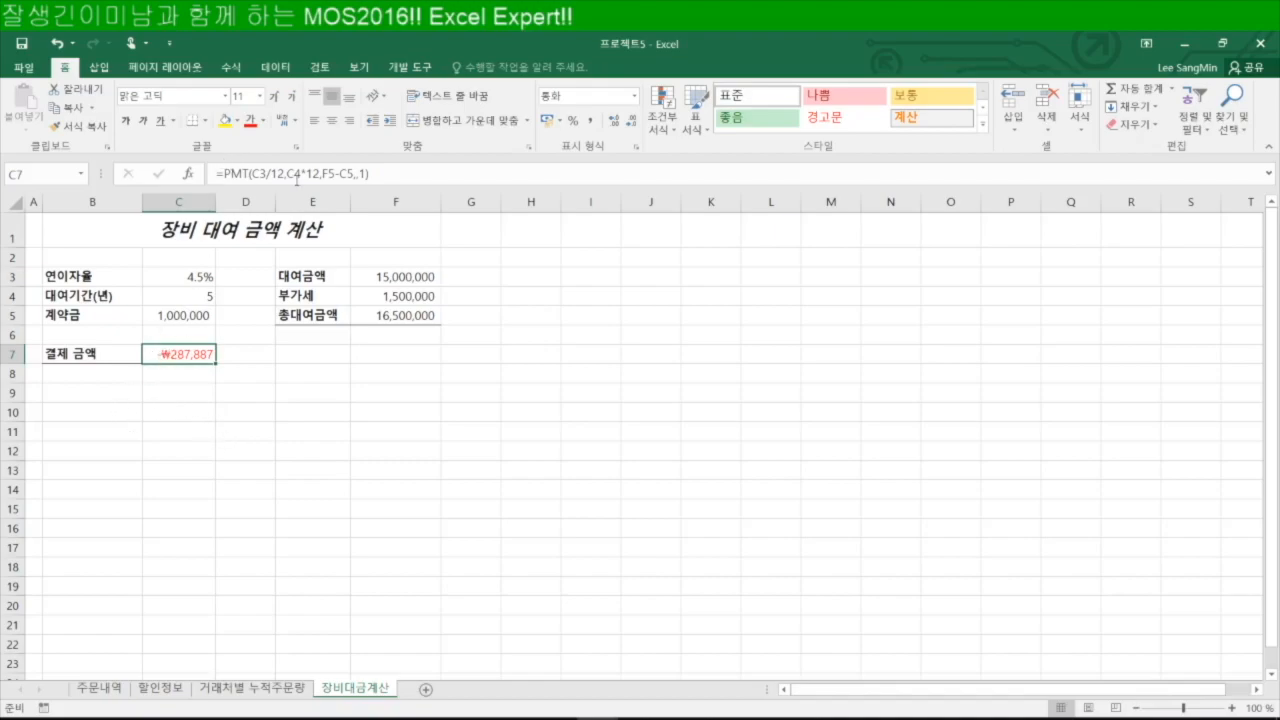
pyautogui.click(221, 174)
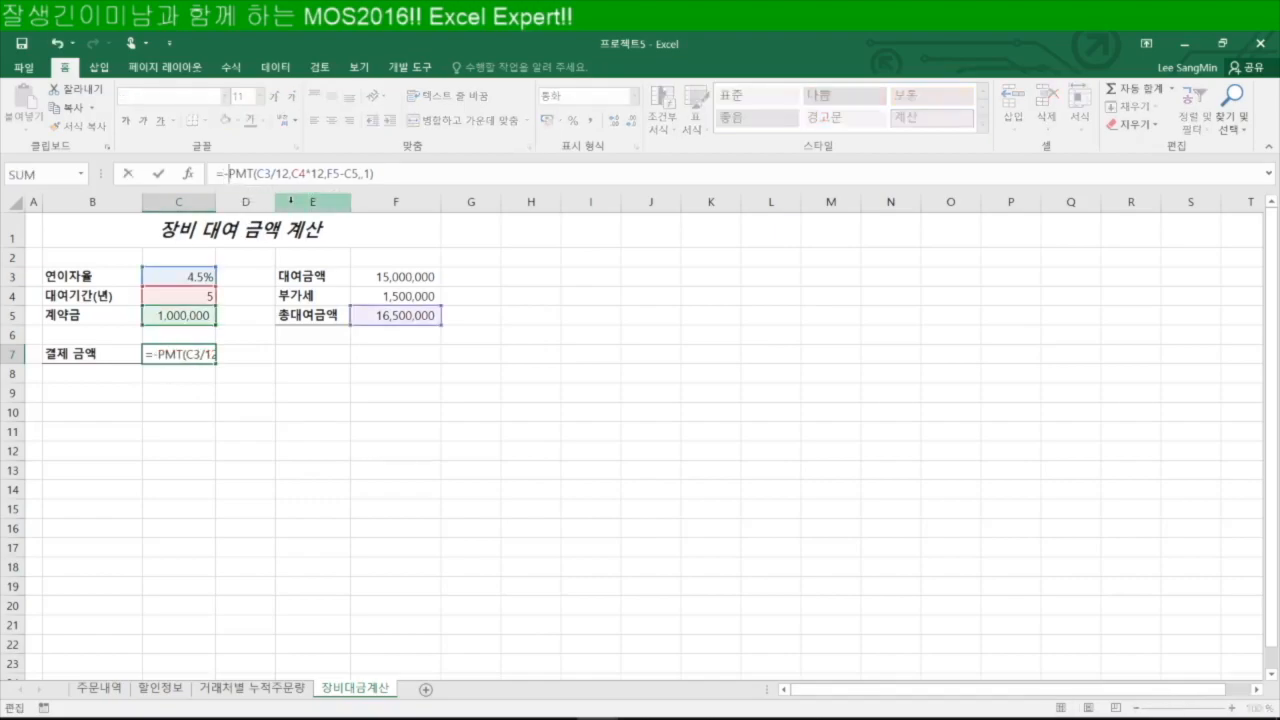
pyautogui.press('Return')
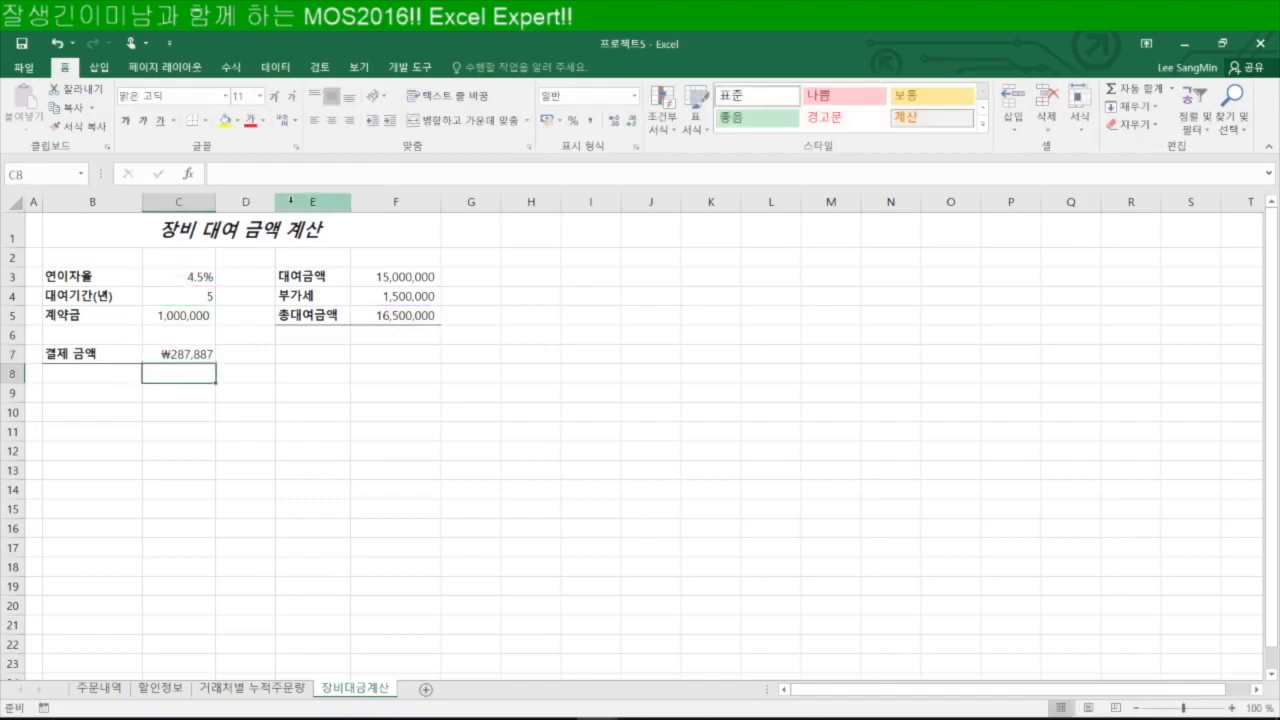
# Remove the minus sign before PMT in C7's formula.
pyautogui.click(192, 356)
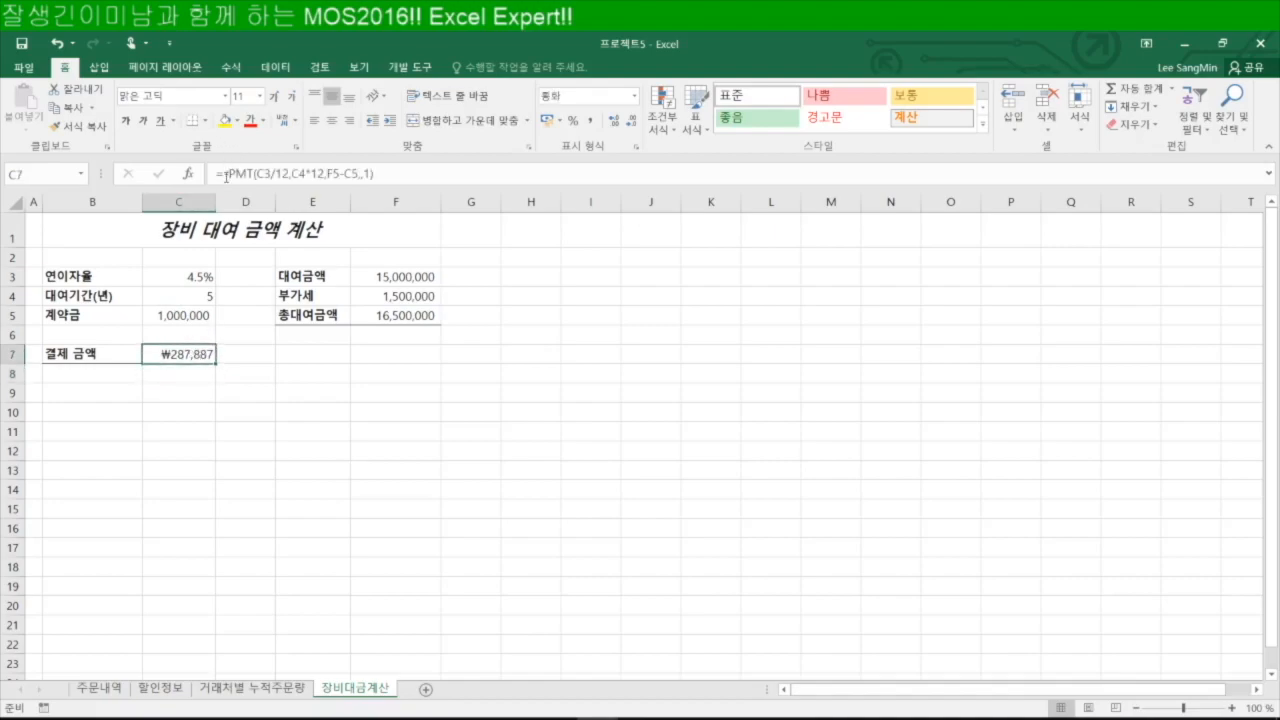
pyautogui.click(228, 173)
pyautogui.press('Delete')
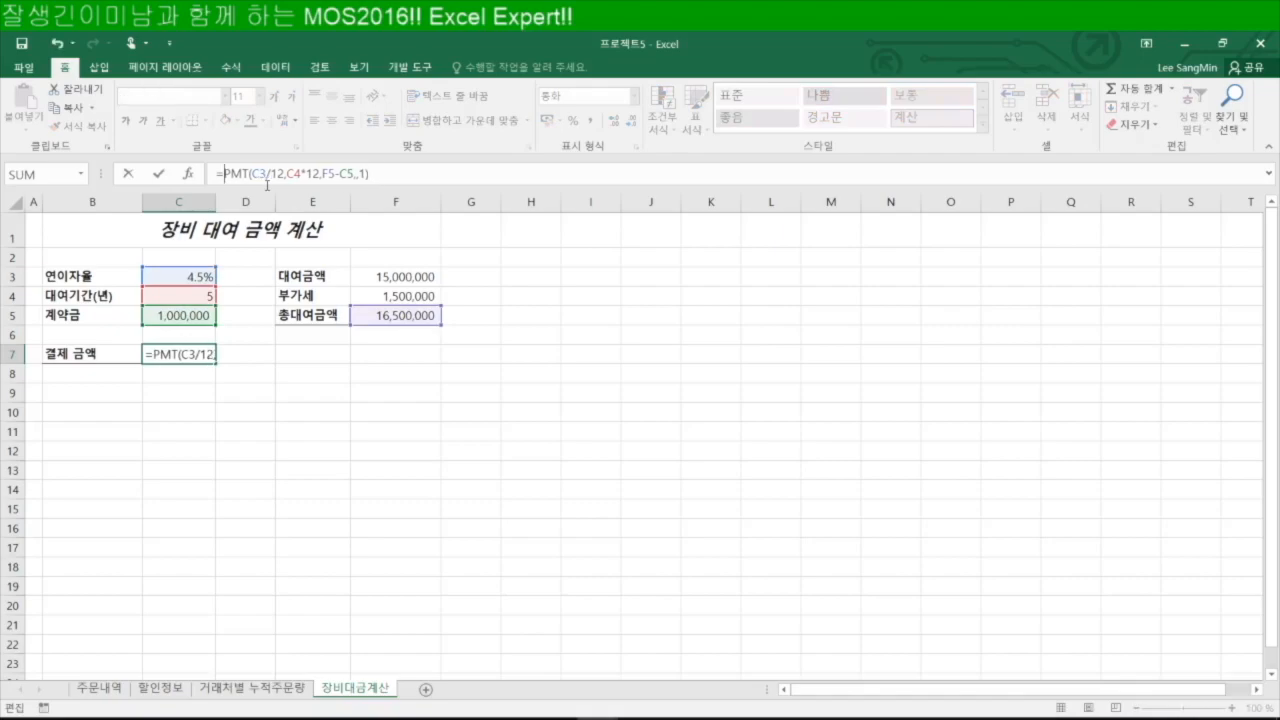
pyautogui.press('Return')
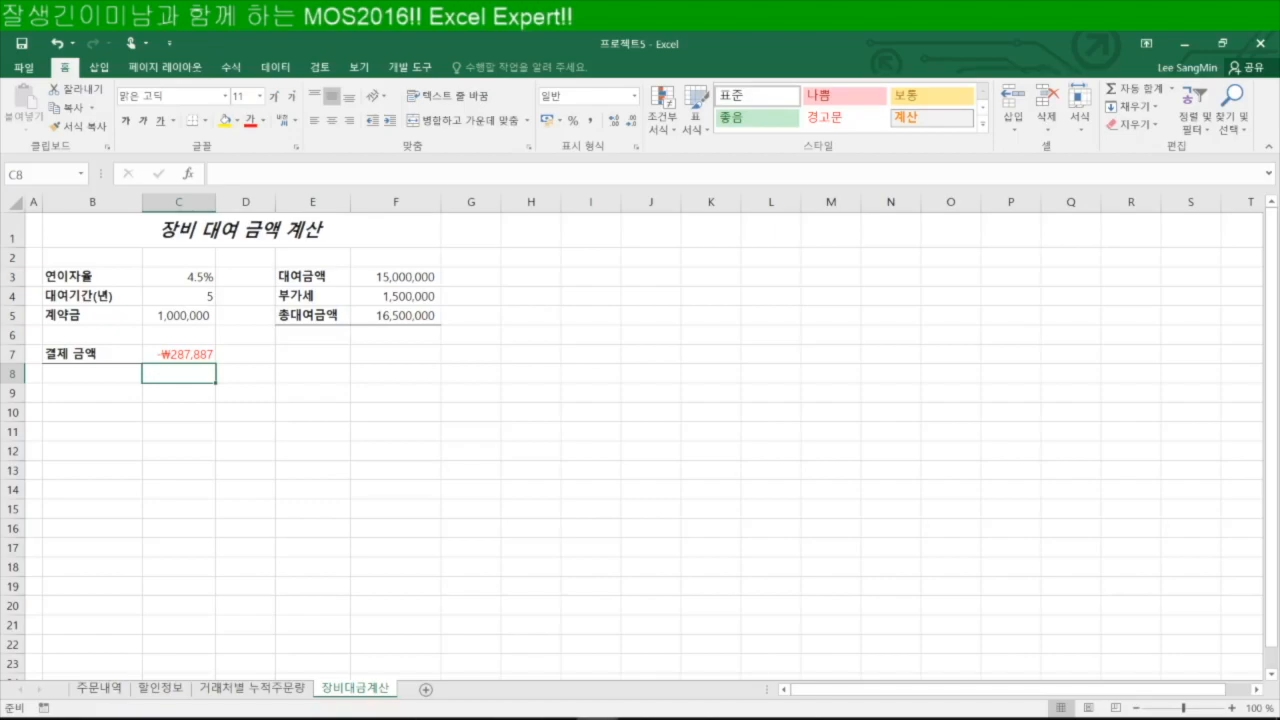
pyautogui.moveTo(598, 719)
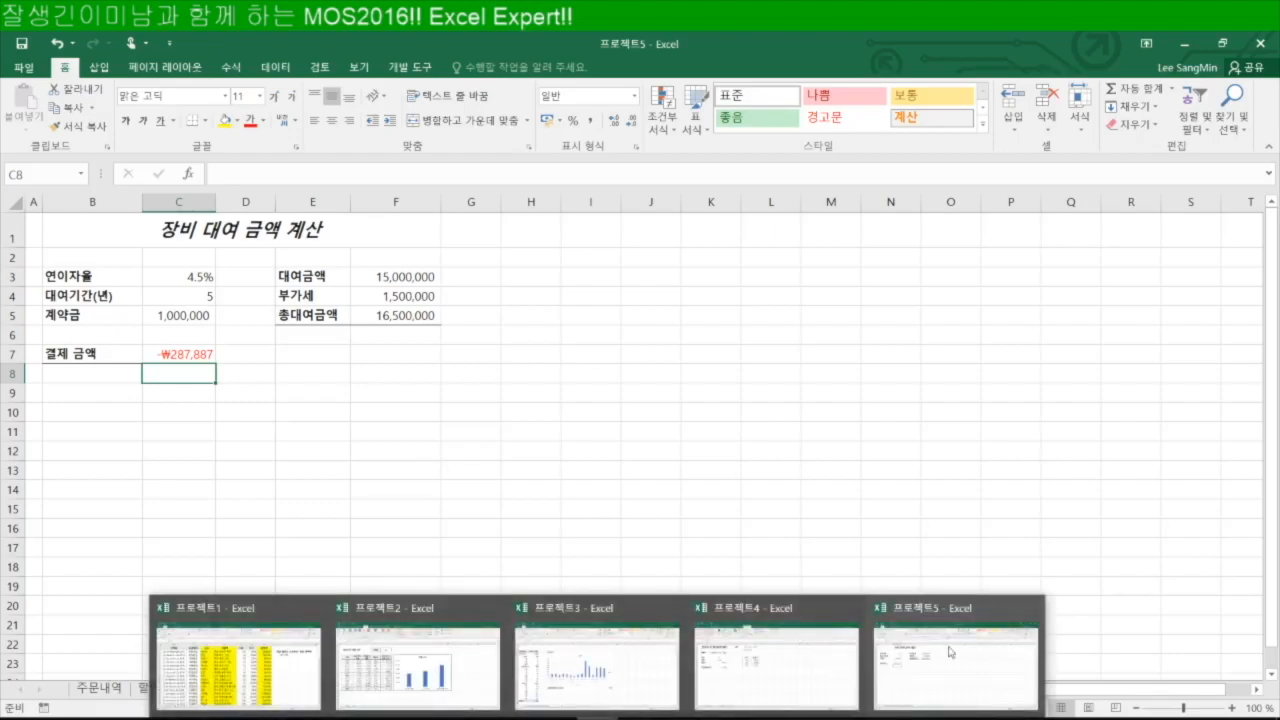
pyautogui.click(337, 375)
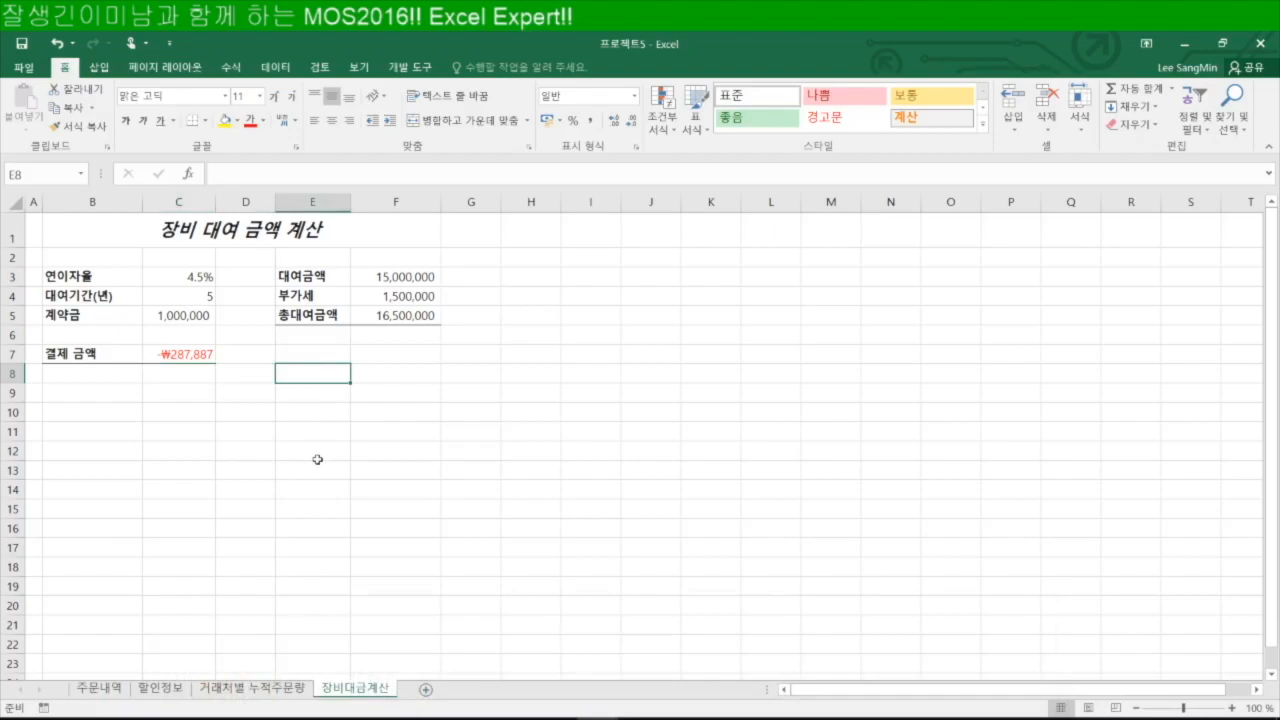